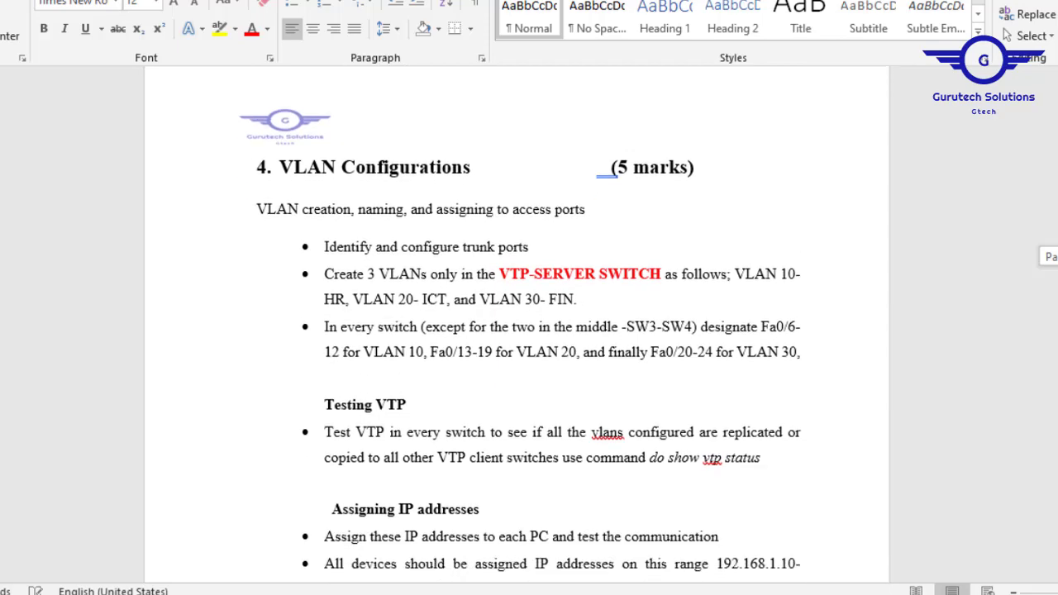
scroll(517, 331, down, 14)
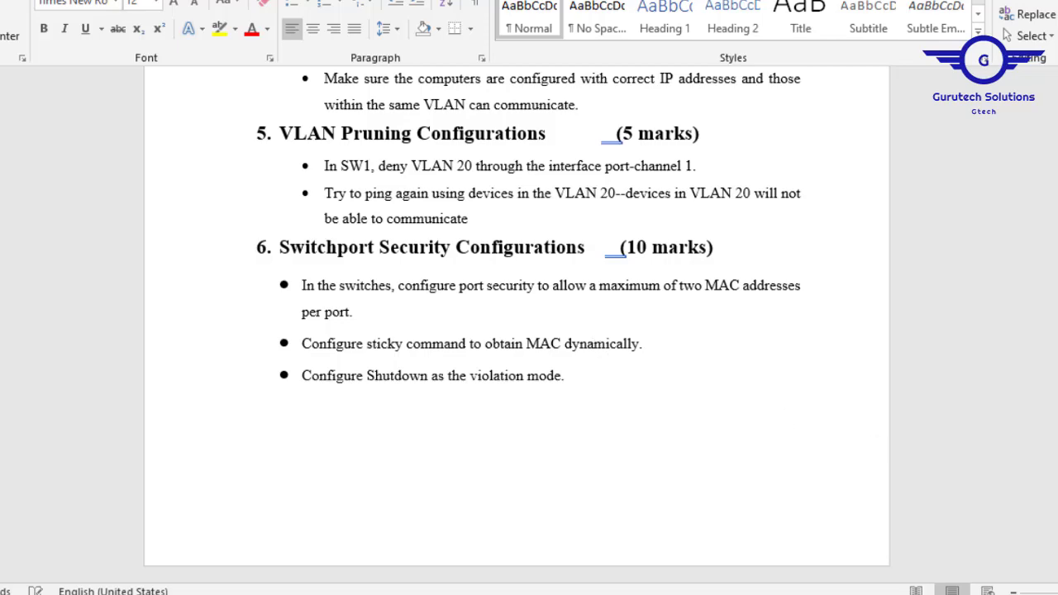
Scroll through Mini Project.docx, then bring up the five-part 'Cisco Switching Mini Project' overview slide
scroll(517, 331, up, 20)
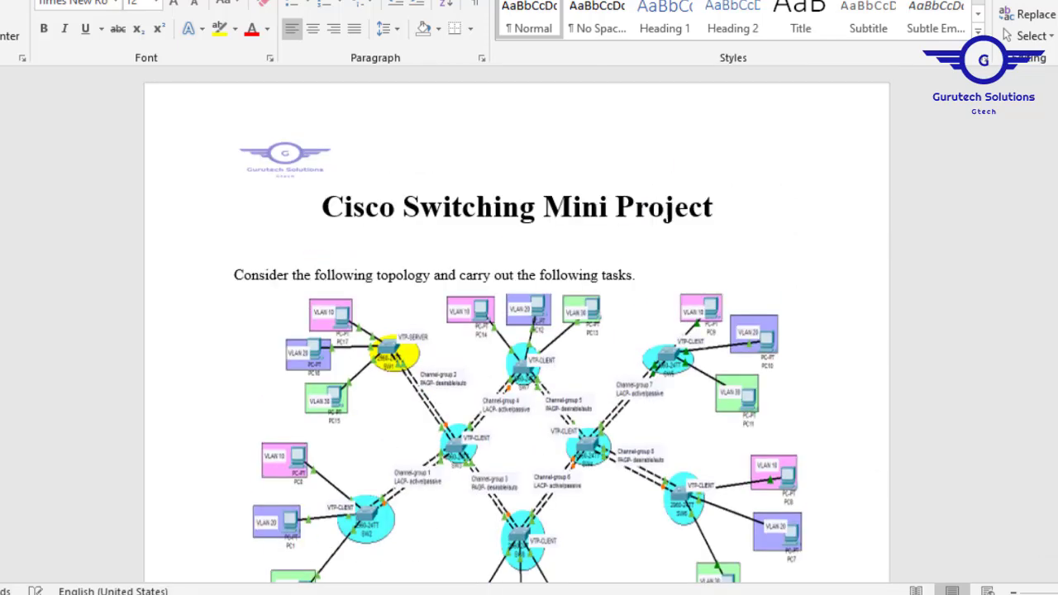
scroll(517, 331, down, 10)
scroll(517, 330, up, 8)
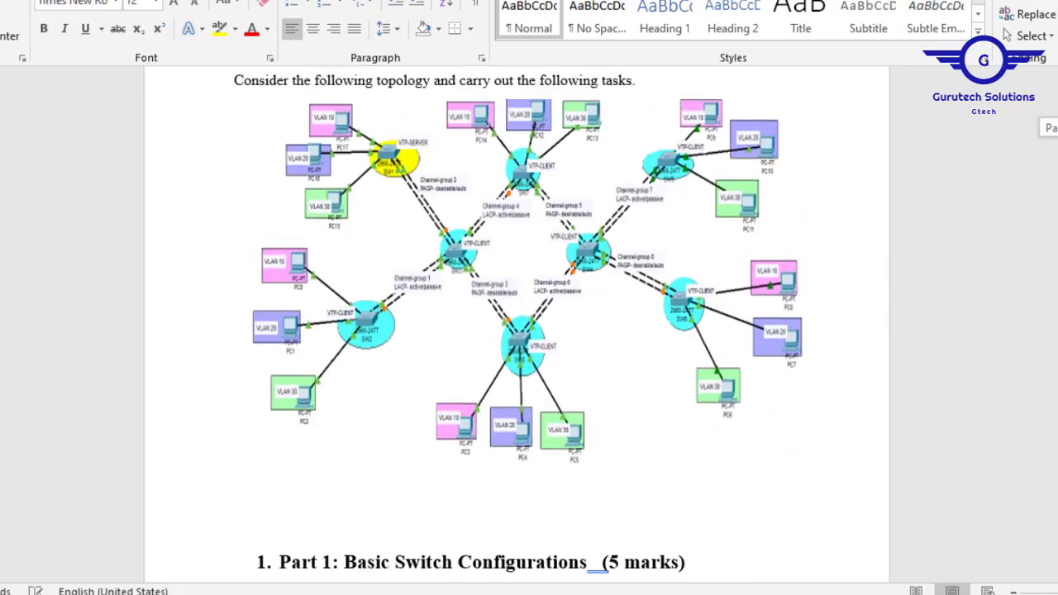
scroll(517, 331, up, 1)
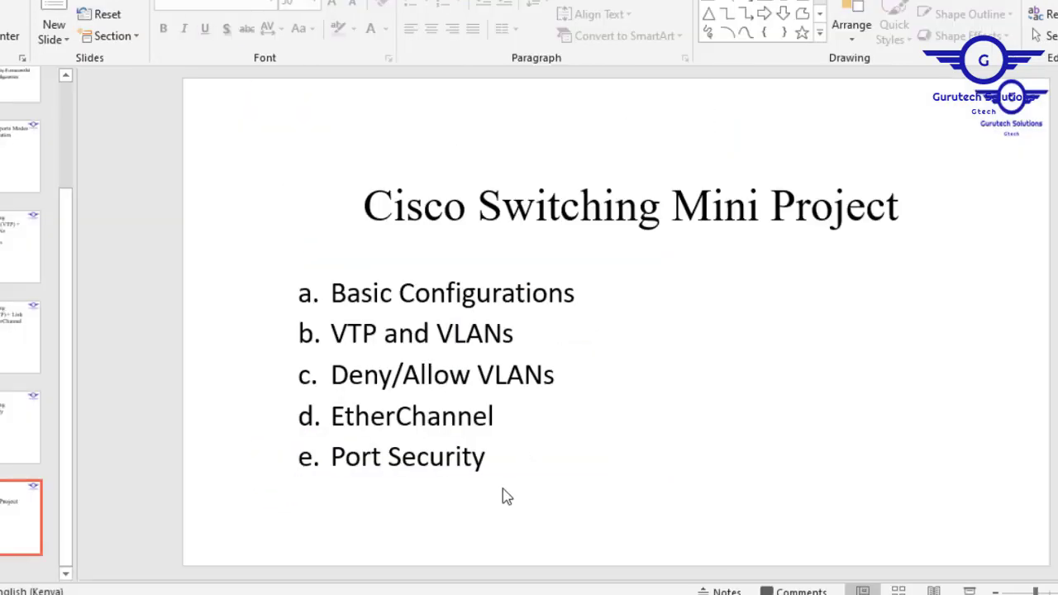
drag(502, 487, 289, 278)
Review Part 1's switch requirements in Mini Project.docx and highlight the 'png image for' reference
key(alt+Tab)
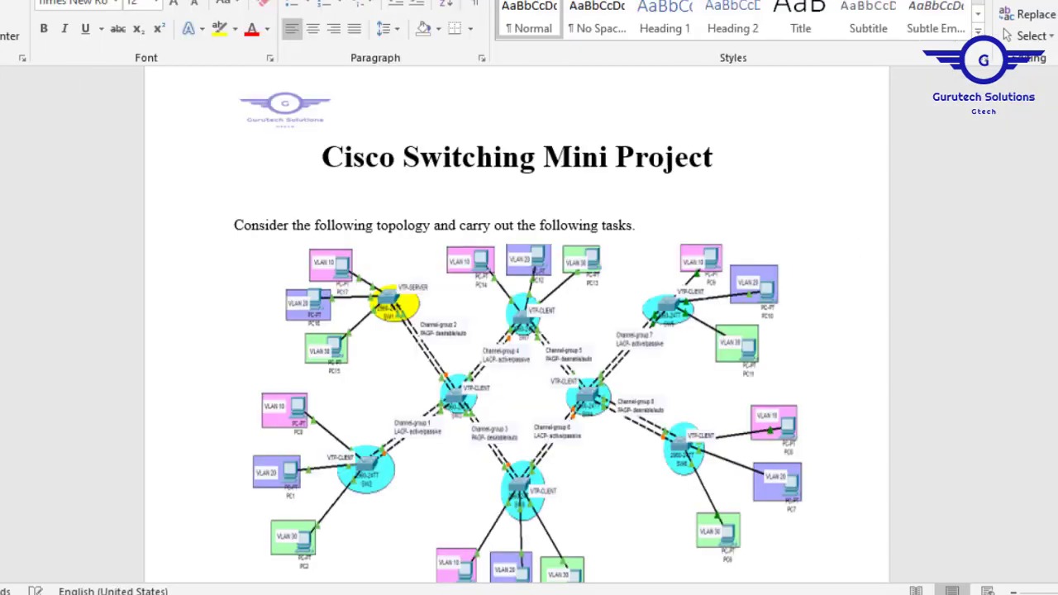
scroll(519, 331, down, 2)
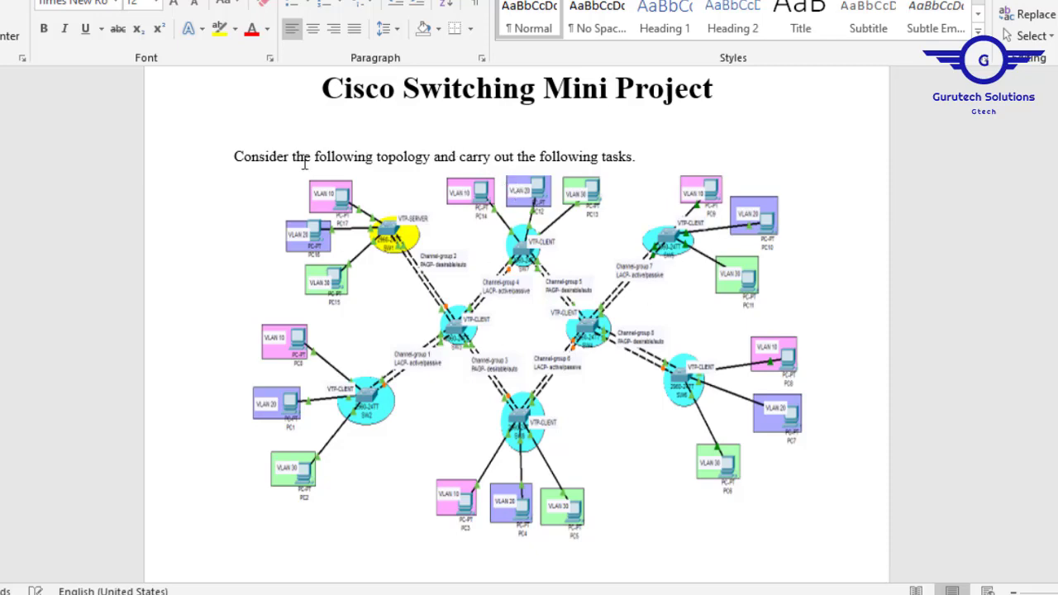
drag(1057, 136, 1057, 150)
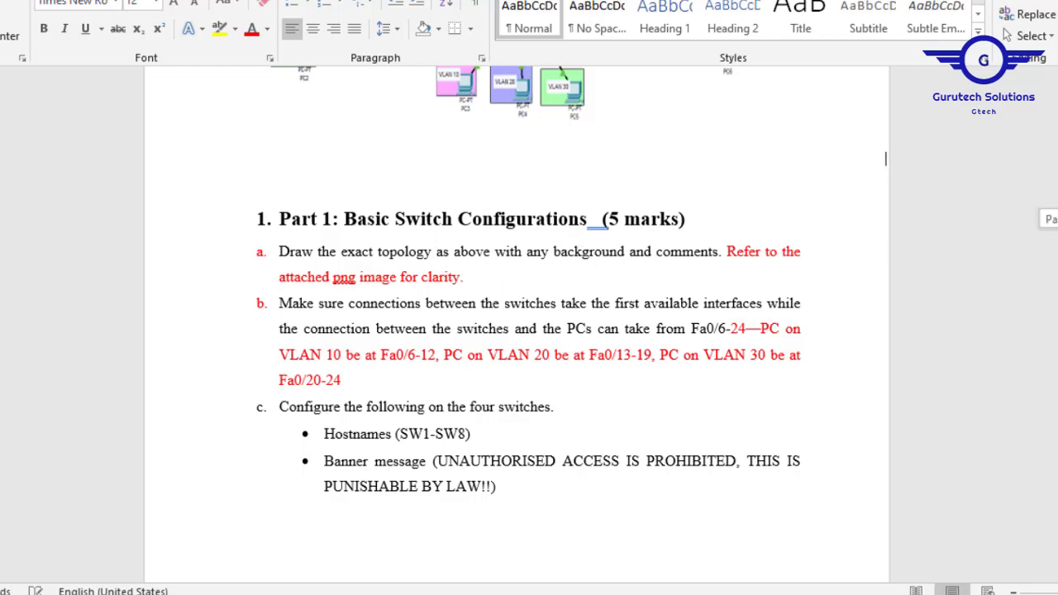
scroll(487, 248, up, 2)
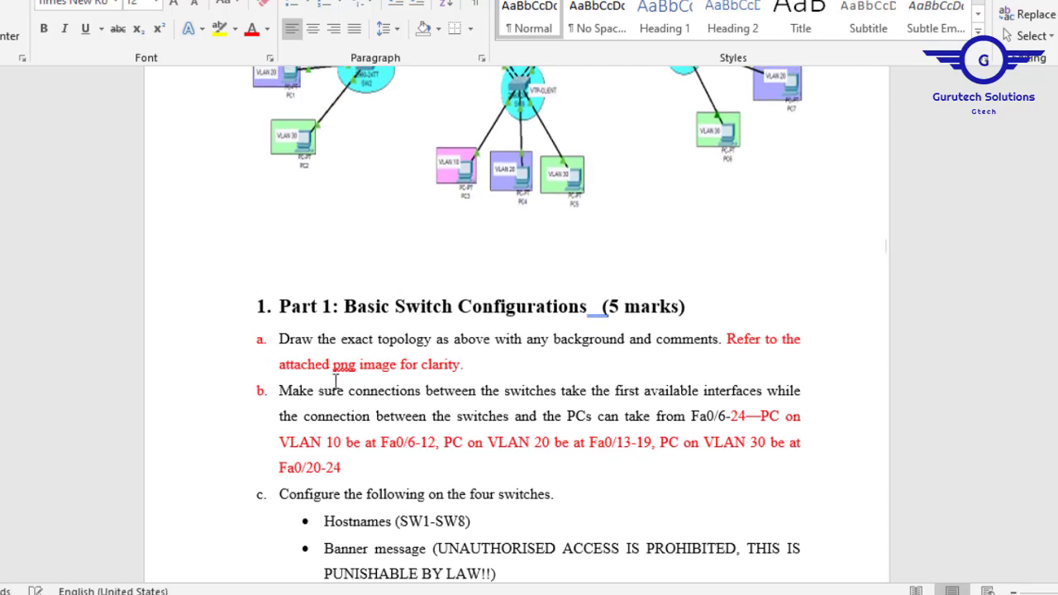
drag(334, 369, 406, 371)
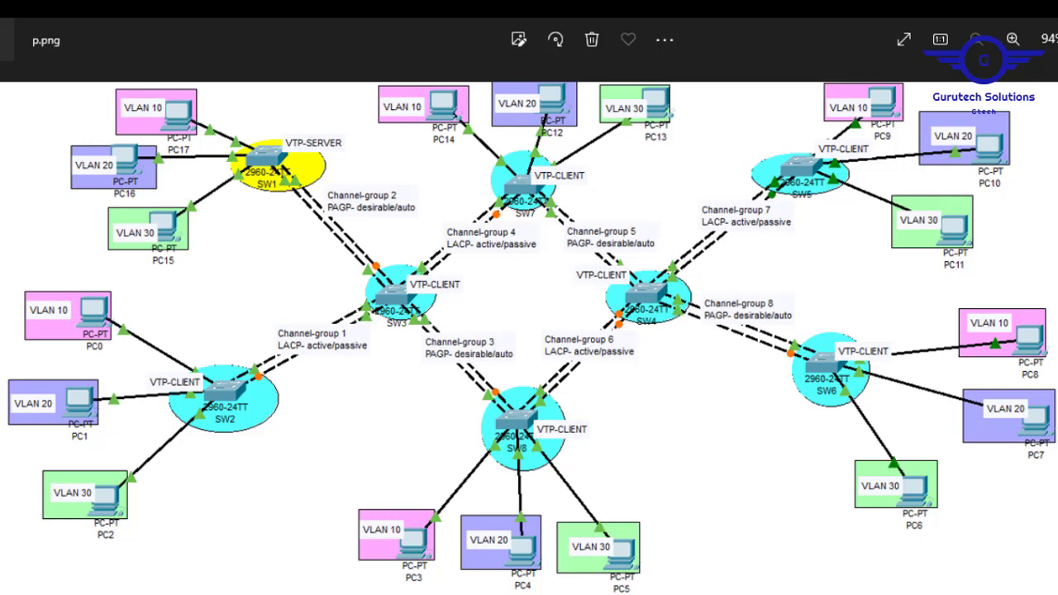
Place two 2960-24TT switches, Switch0 and Switch1, on the Packet Tracer canvas
key(alt+Tab)
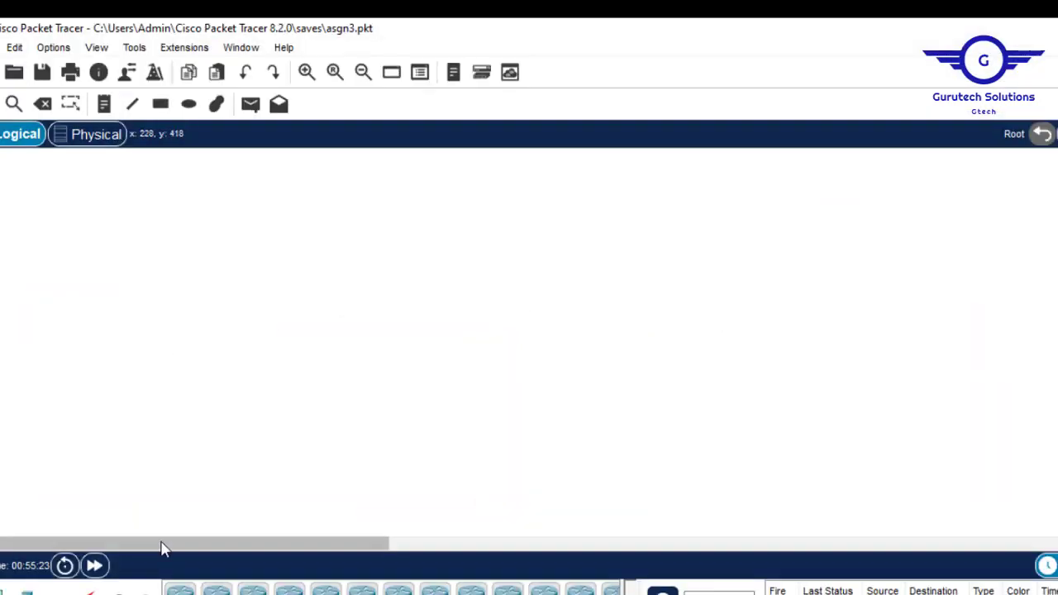
click(29, 594)
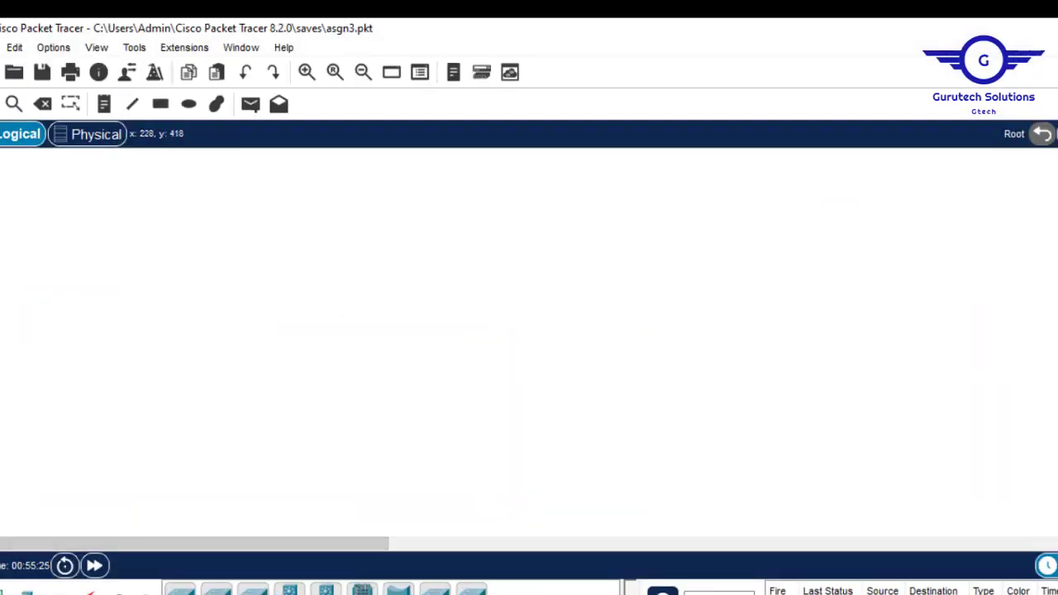
drag(180, 590, 388, 323)
drag(180, 590, 378, 469)
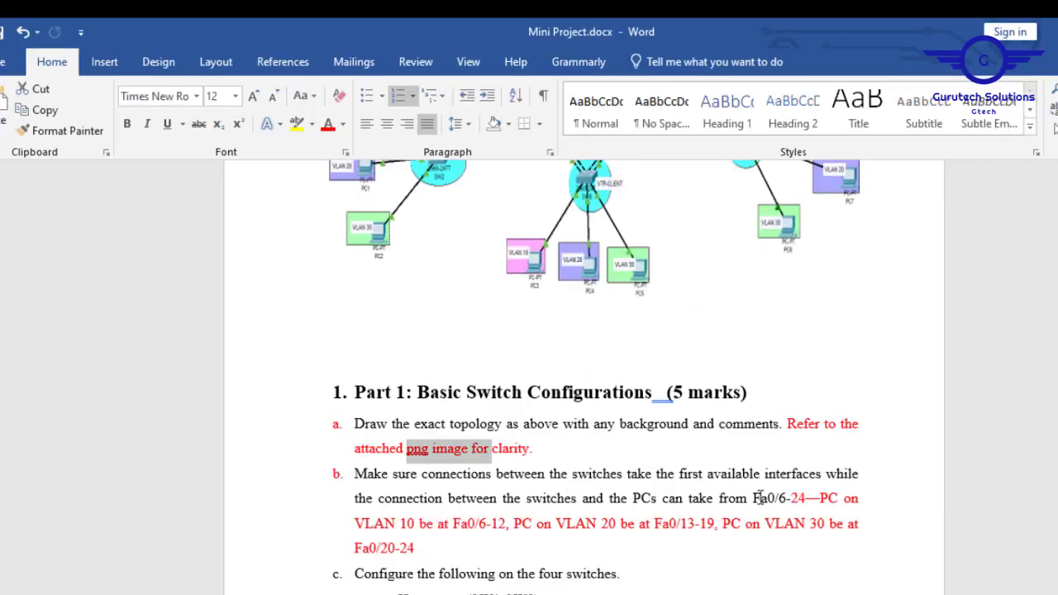
Highlight the Fa0/6-24, VLAN 20 and VLAN 30 port ranges in the requirements
drag(754, 499, 805, 499)
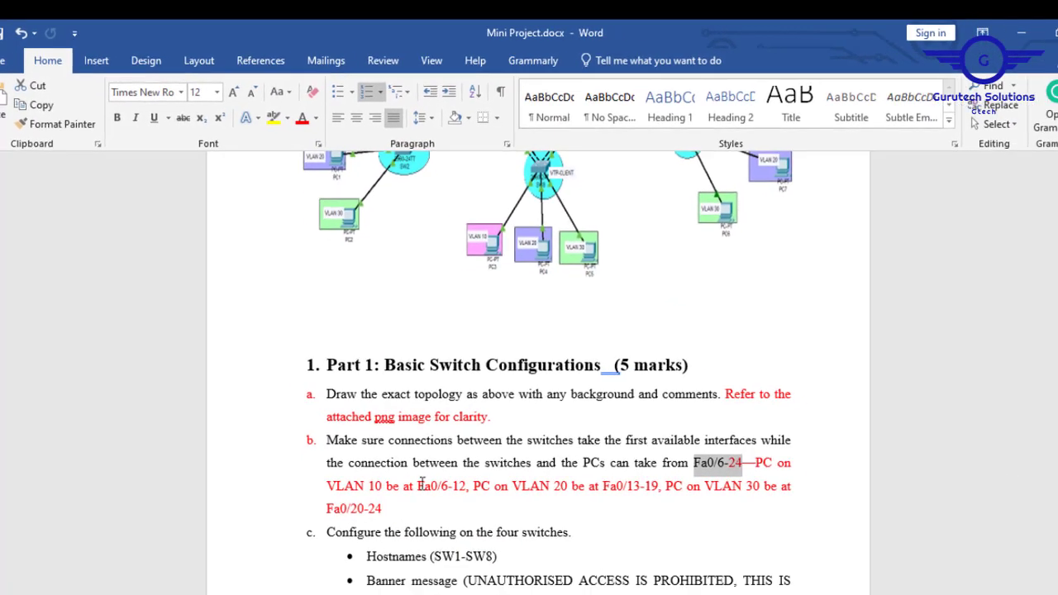
drag(556, 524, 414, 549)
drag(657, 475, 828, 472)
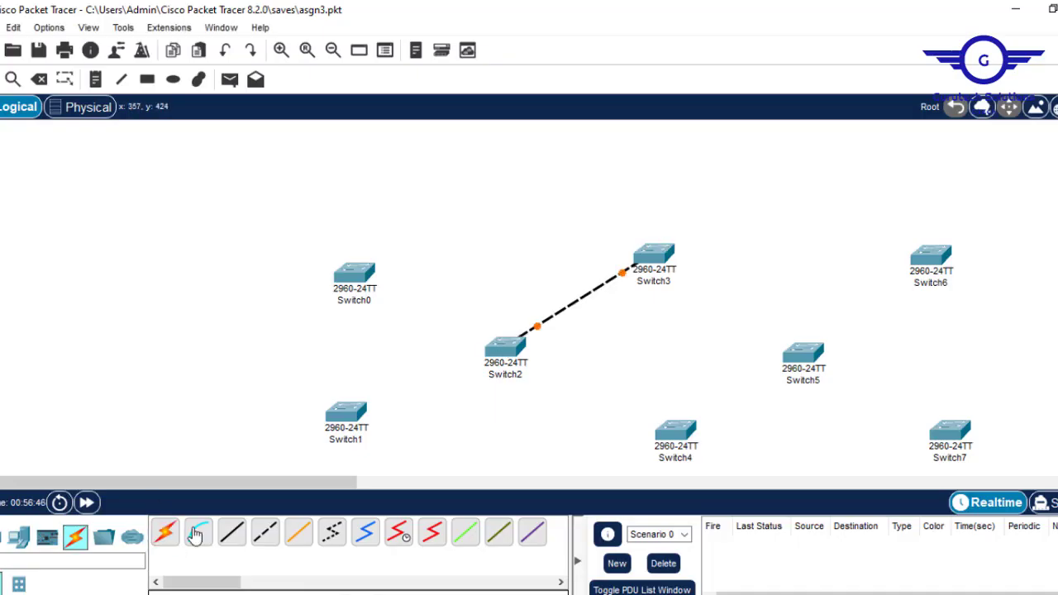
Double-link Switch2–Switch4, Switch3–Switch5, Switch5–Switch4 and Switch2–Switch1
click(506, 346)
click(677, 431)
click(166, 532)
click(507, 347)
click(677, 431)
click(166, 532)
click(662, 257)
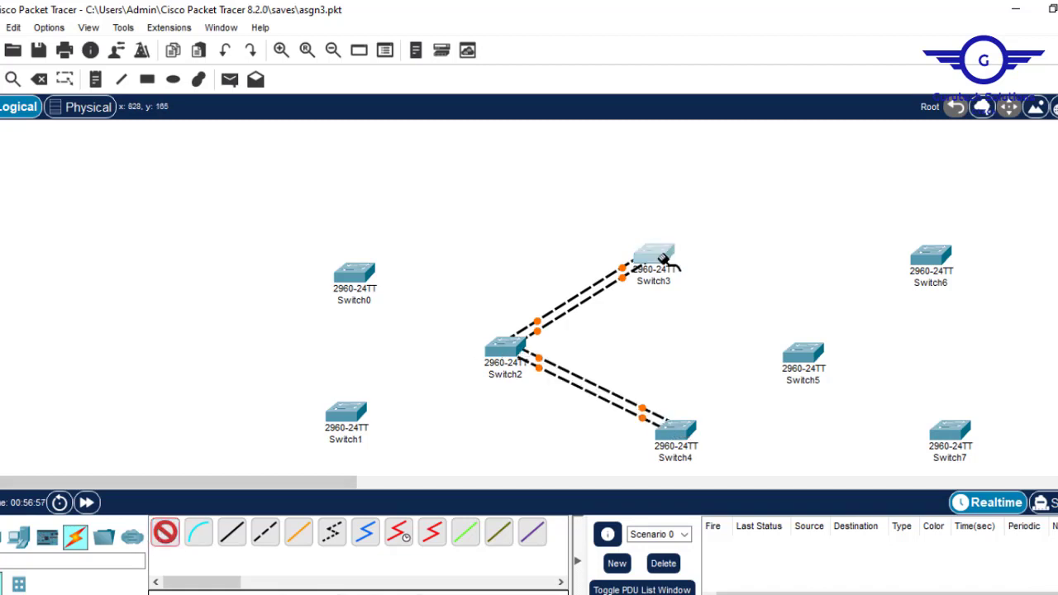
click(804, 353)
Add double links Switch5–Switch4, Switch2–Switch0, Switch5–Switch6 and Switch5–Switch7
click(165, 532)
click(510, 348)
click(347, 411)
click(165, 532)
click(506, 347)
click(348, 412)
click(165, 533)
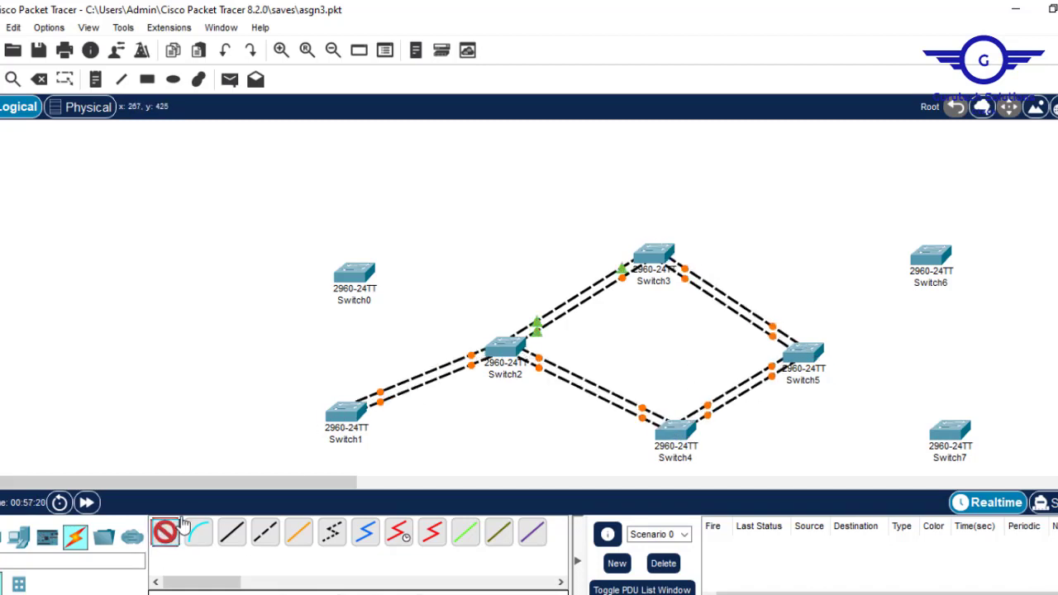
click(506, 347)
click(355, 273)
click(962, 428)
click(166, 533)
click(804, 353)
click(951, 430)
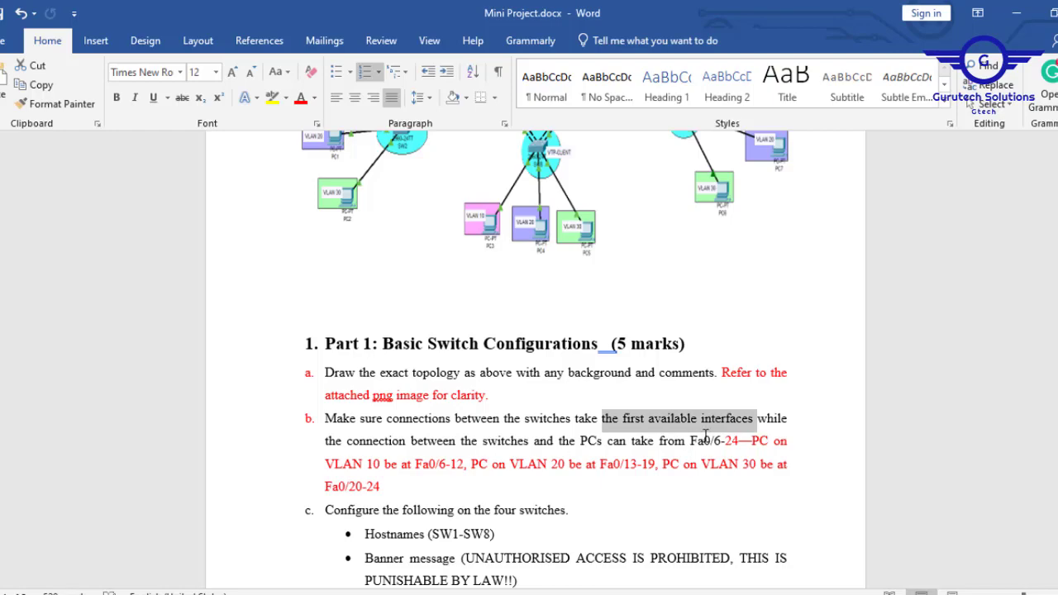
Highlight the 'from Fa0/6-24', VLAN 10 Fa0/6-12 and VLAN 30 20-24 ranges
drag(659, 441, 738, 440)
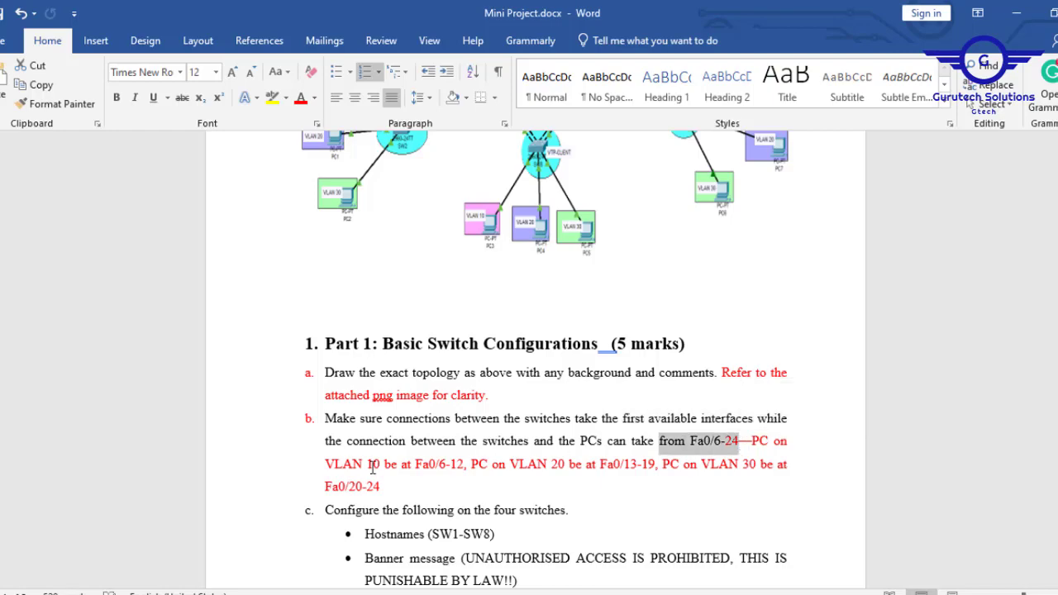
drag(416, 463, 465, 464)
drag(344, 488, 379, 487)
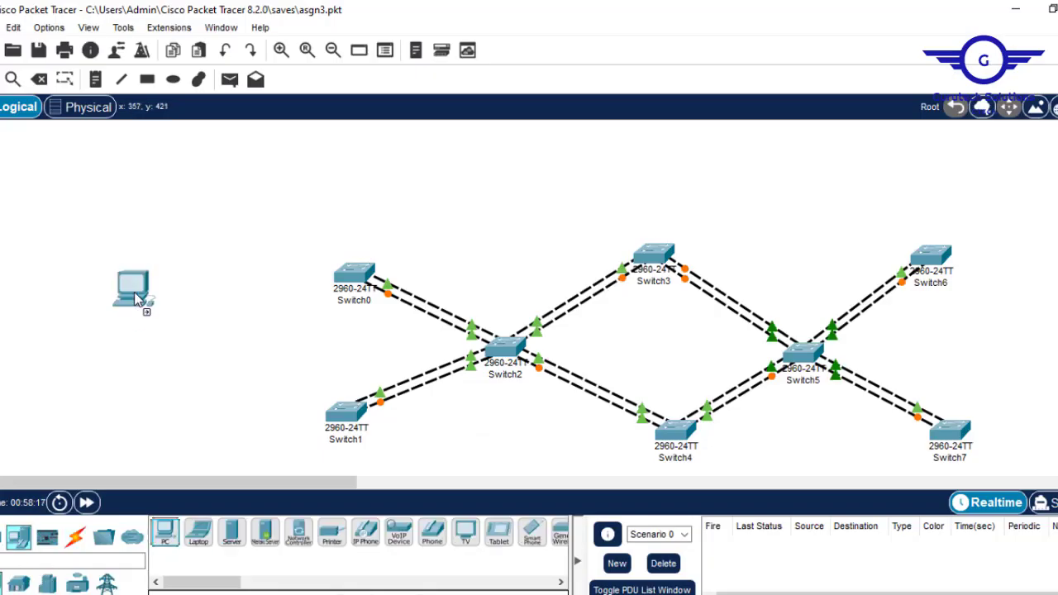
Place PC0, PC1 and PC2, then copy and paste the three-PC group
drag(139, 299, 137, 297)
drag(166, 533, 163, 248)
drag(166, 533, 205, 220)
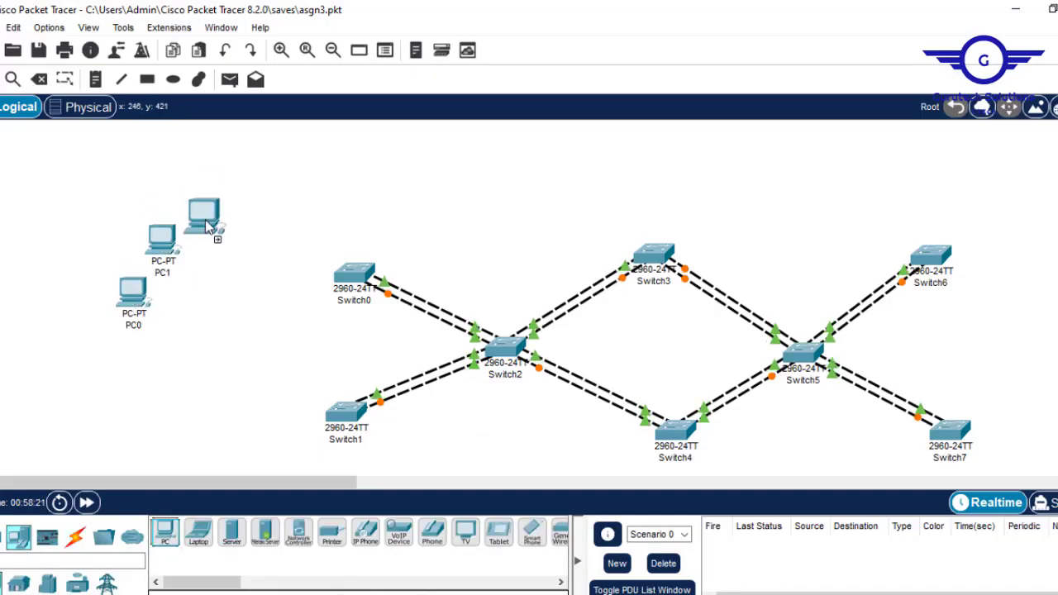
drag(37, 186, 264, 369)
key(ctrl+c)
key(ctrl+v)
Spread the pasted PC groups out around the eight switches
drag(572, 147, 112, 246)
drag(157, 206, 611, 165)
drag(163, 244, 1035, 191)
drag(206, 220, 256, 385)
drag(206, 220, 657, 440)
drag(163, 172, 1034, 416)
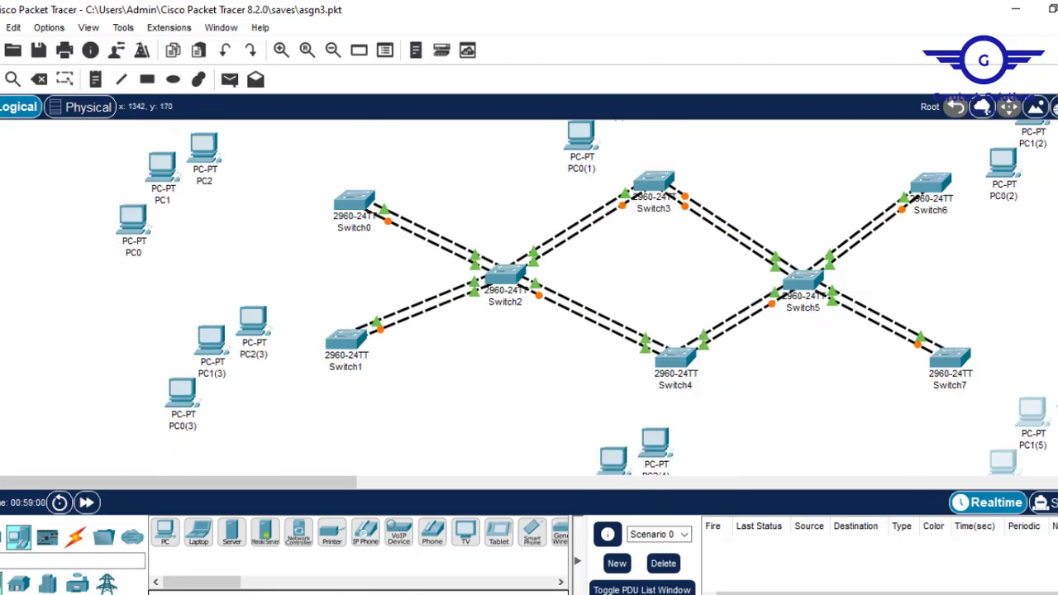
scroll(529, 298, up, 2)
drag(203, 217, 224, 178)
drag(163, 236, 139, 211)
scroll(657, 229, down, 2)
scroll(656, 228, down, 2)
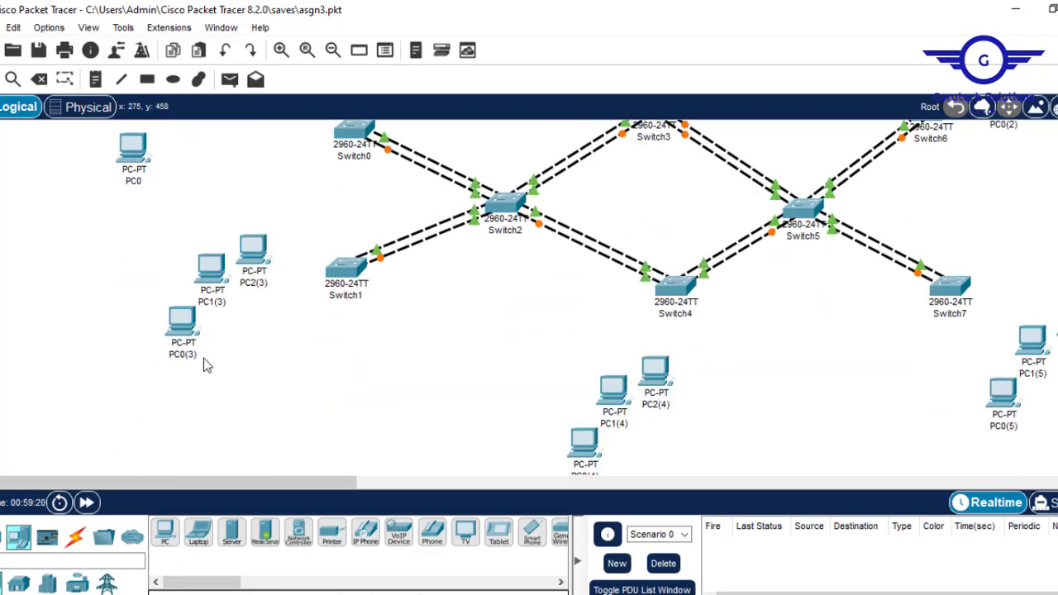
drag(184, 328, 204, 360)
drag(212, 271, 162, 299)
drag(252, 255, 188, 253)
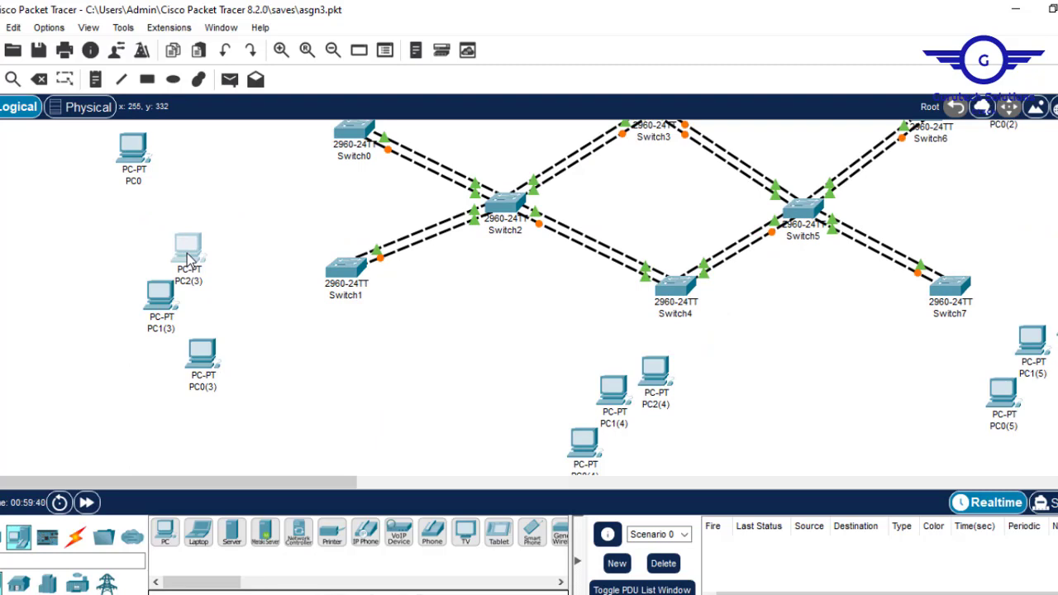
Fine-tune PC positions in the second, fourth and fifth groups and shift the PC0(1)–PC2(1) group
drag(656, 371, 703, 413)
drag(614, 389, 654, 439)
drag(585, 443, 581, 411)
drag(1004, 392, 989, 407)
scroll(1026, 331, up, 2)
drag(1005, 238, 1053, 258)
drag(1057, 164, 1002, 146)
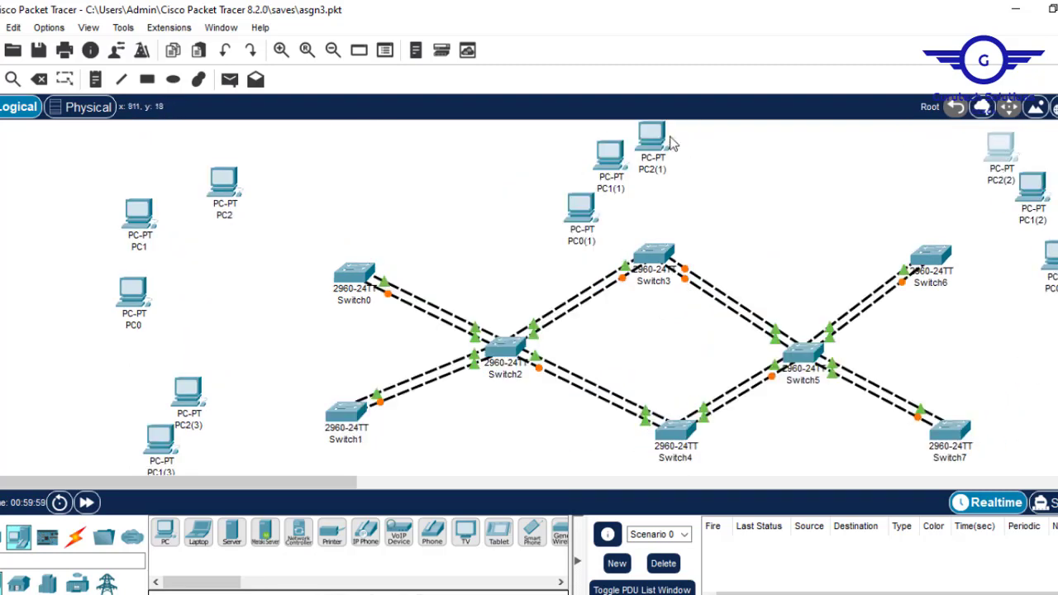
drag(672, 144, 708, 141)
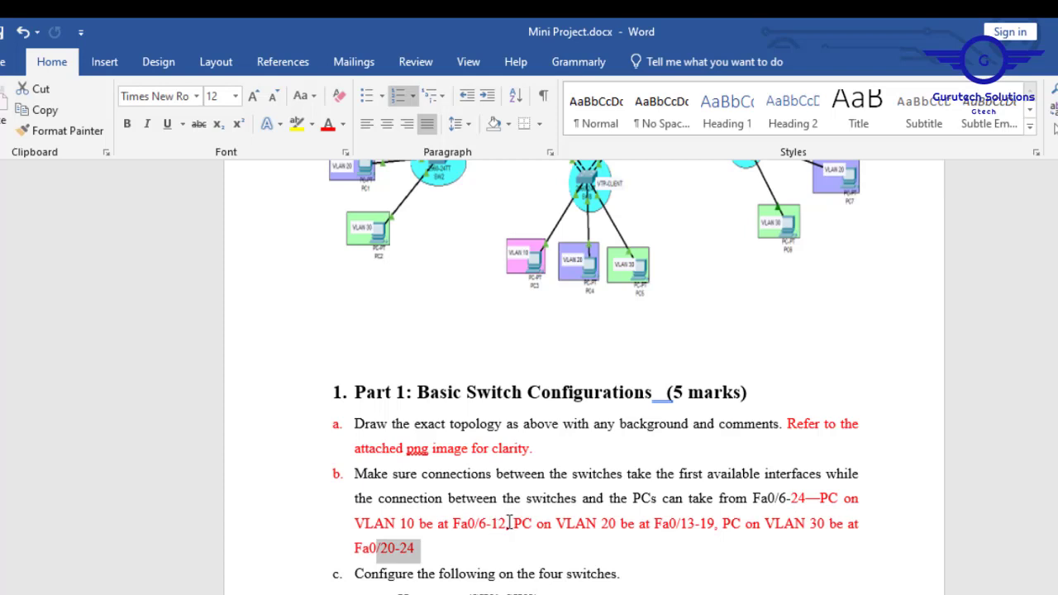
Highlight VLAN 10's Fa0/6-12 range in Part 1, then go back to Packet Tracer
drag(507, 524, 476, 527)
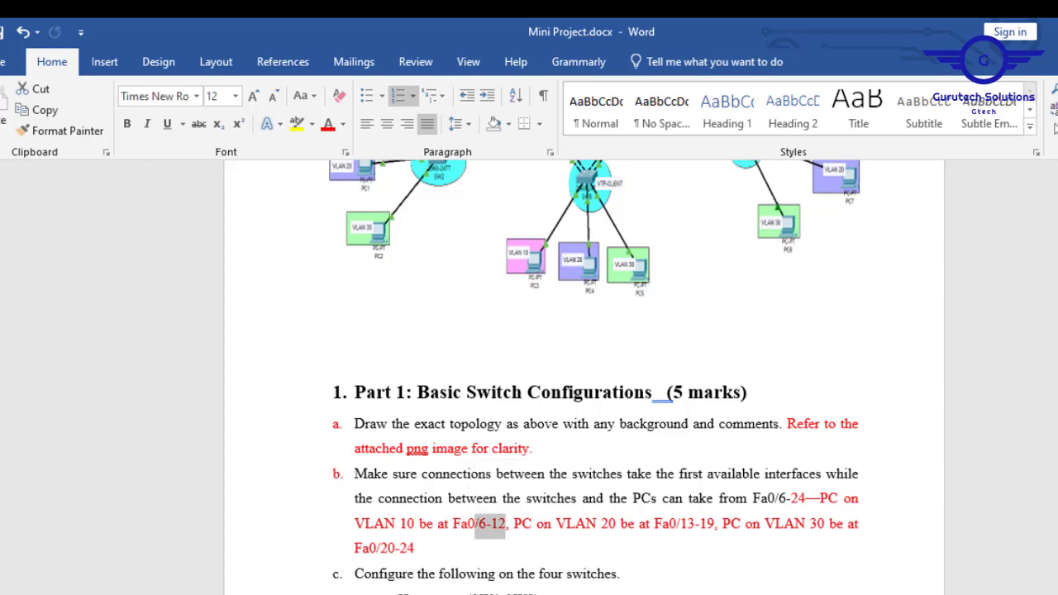
key(alt+Tab)
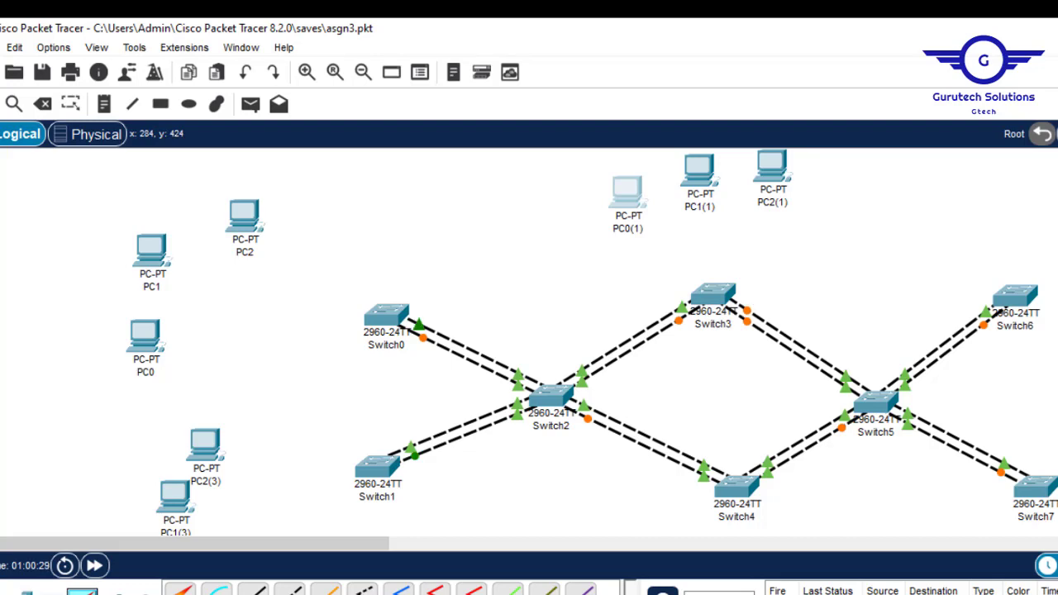
After checking p.png, cable Switch0's FastEthernet0/8 to PC0's FastEthernet0
key(alt+Tab)
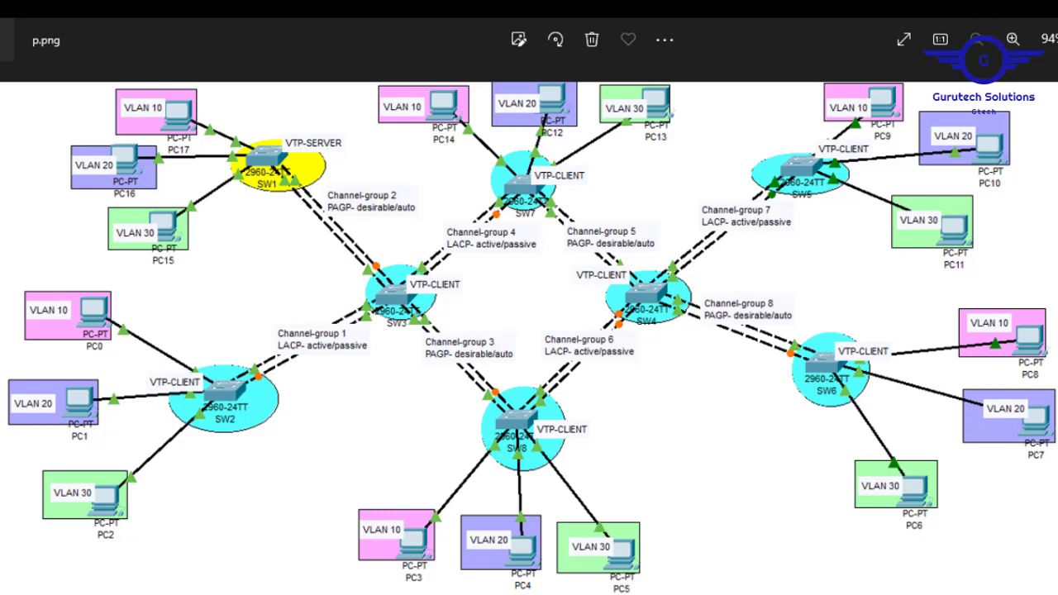
key(alt+Tab)
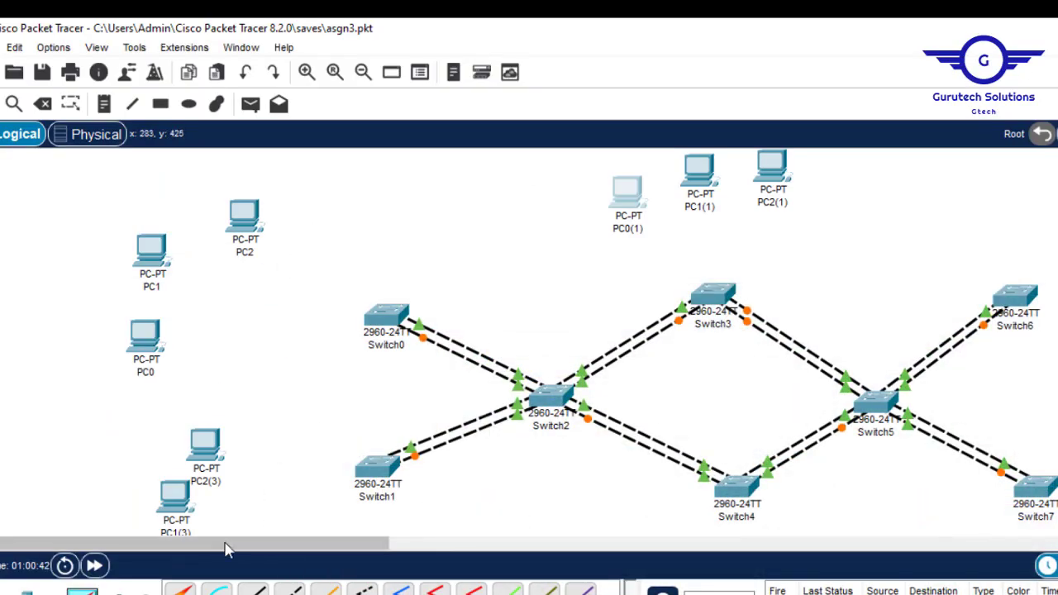
click(253, 592)
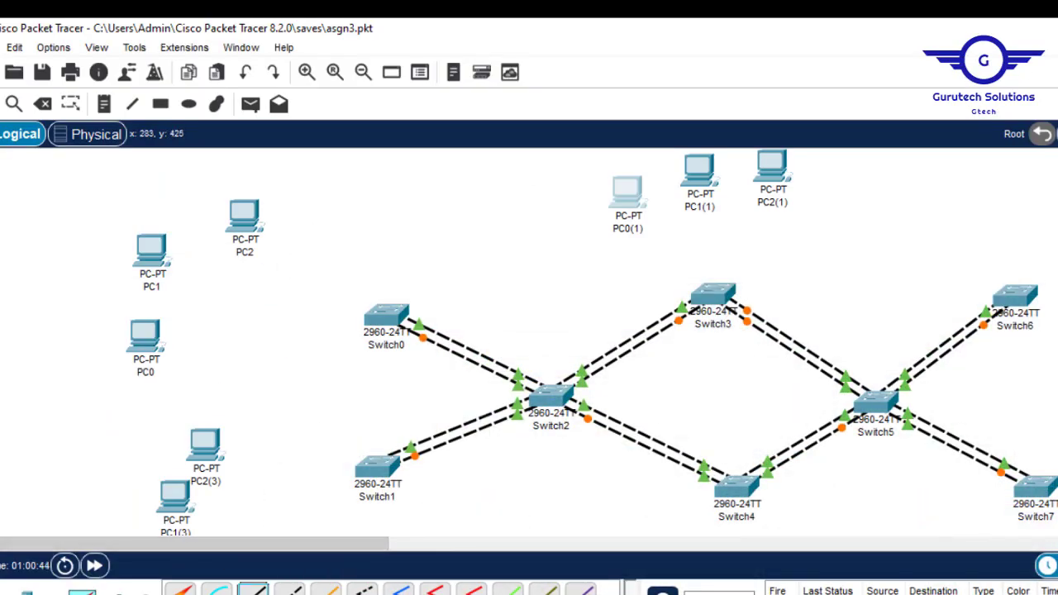
click(382, 315)
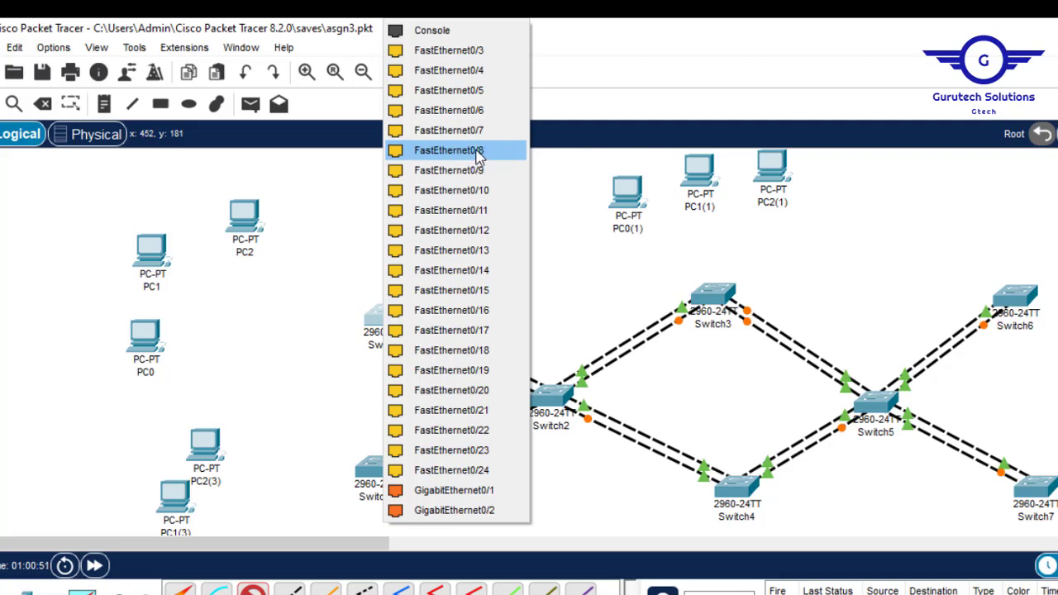
click(477, 152)
click(145, 331)
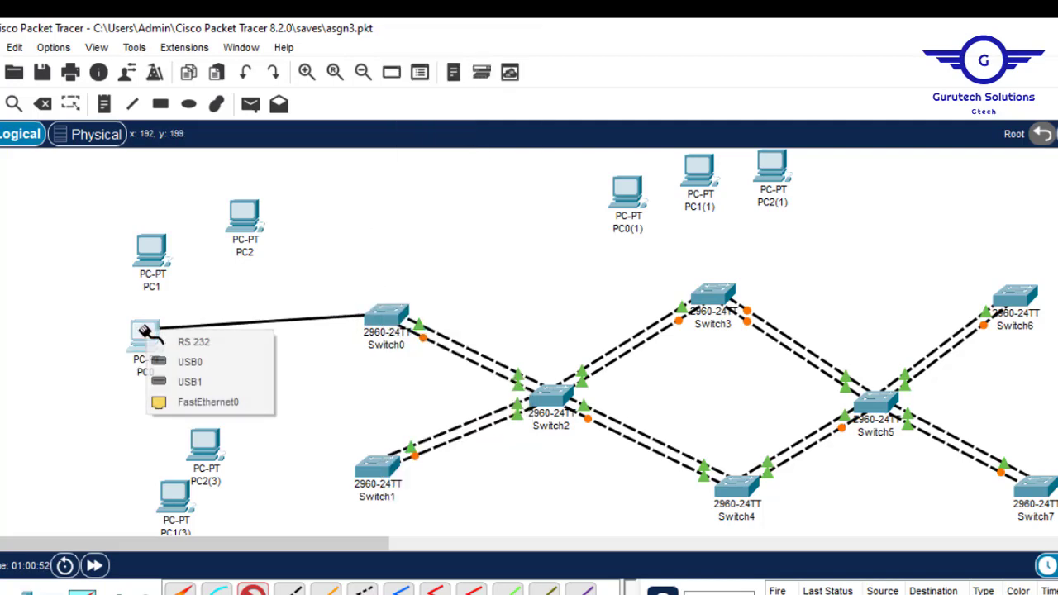
click(206, 402)
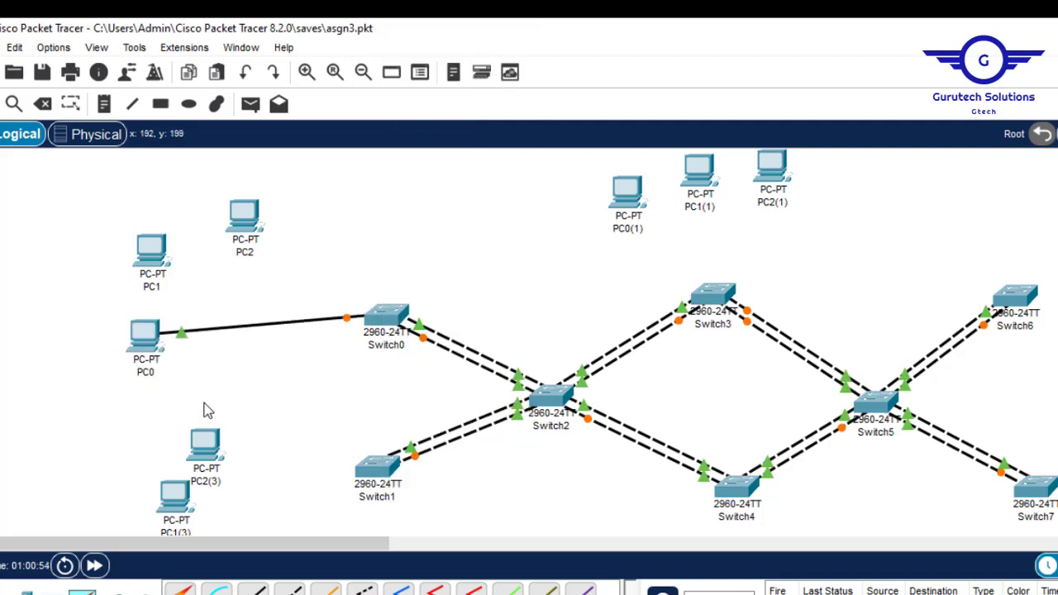
click(893, 593)
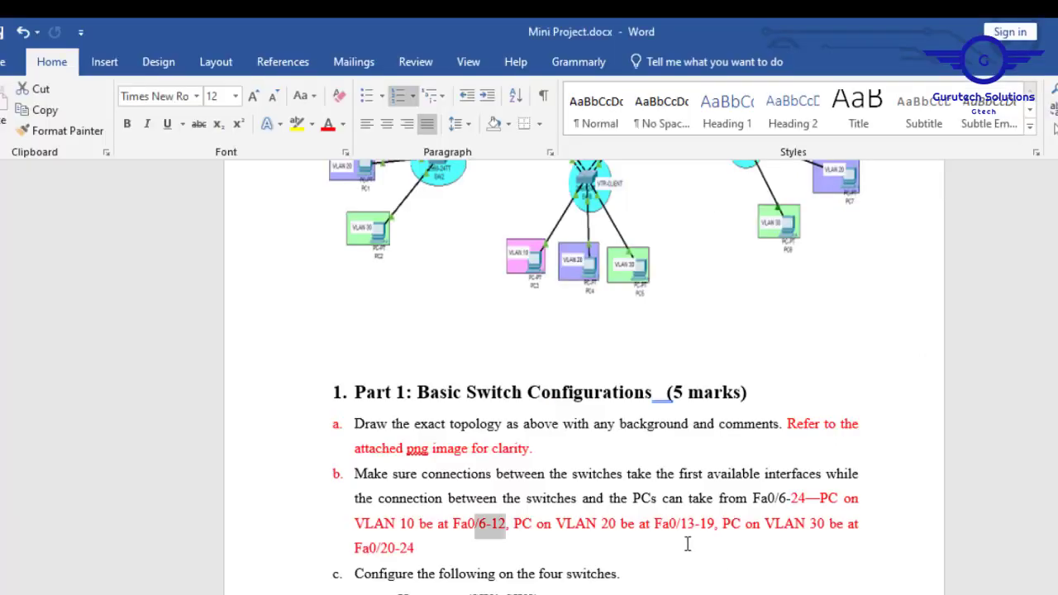
Delete the PC0–Switch0 cable and compare the layout against the p.png reference
key(alt+Tab)
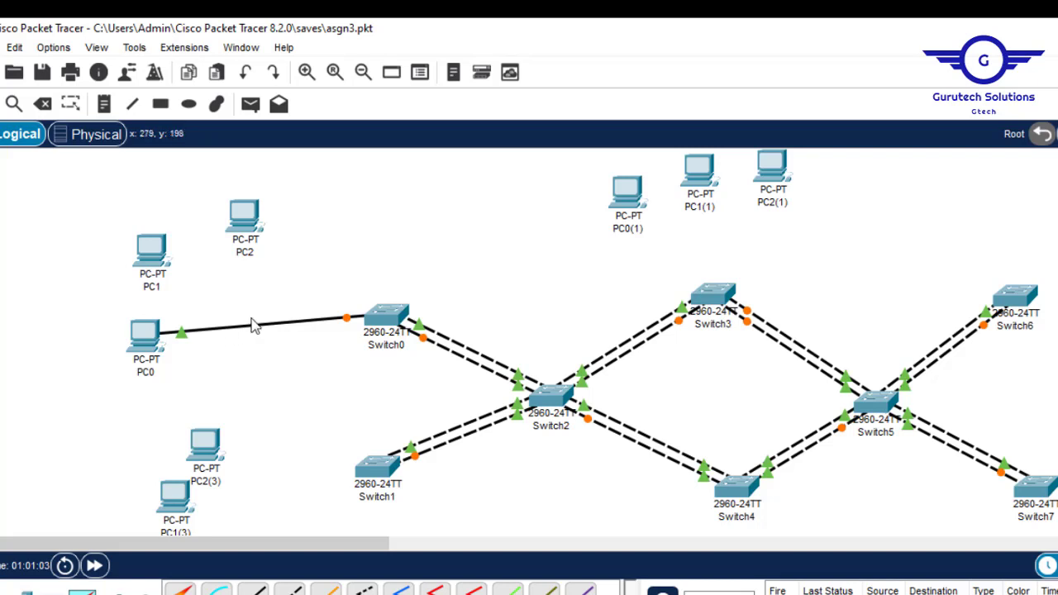
key(Delete)
click(288, 318)
key(Escape)
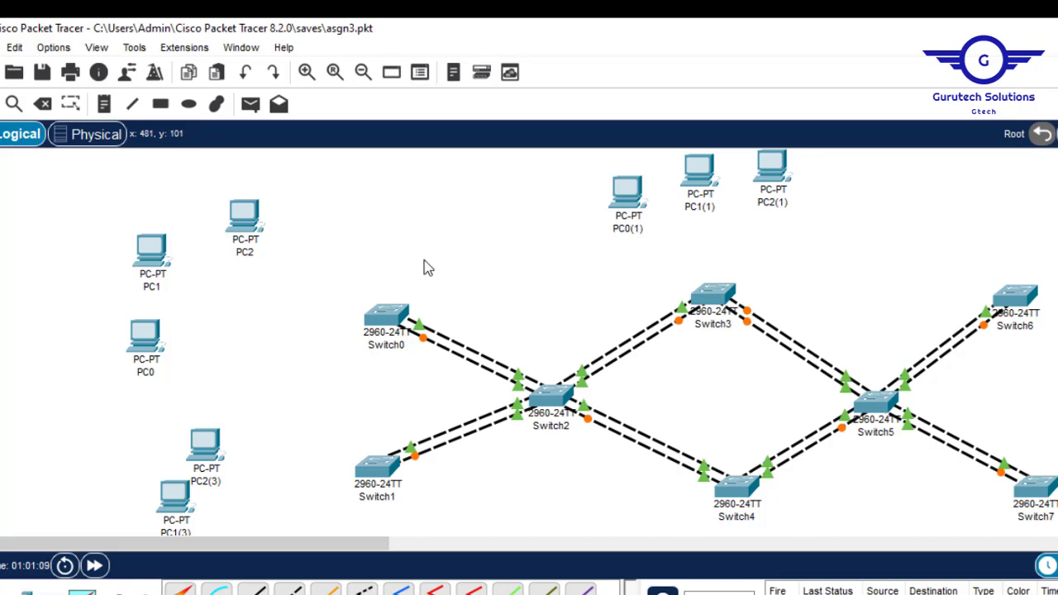
key(alt+Tab)
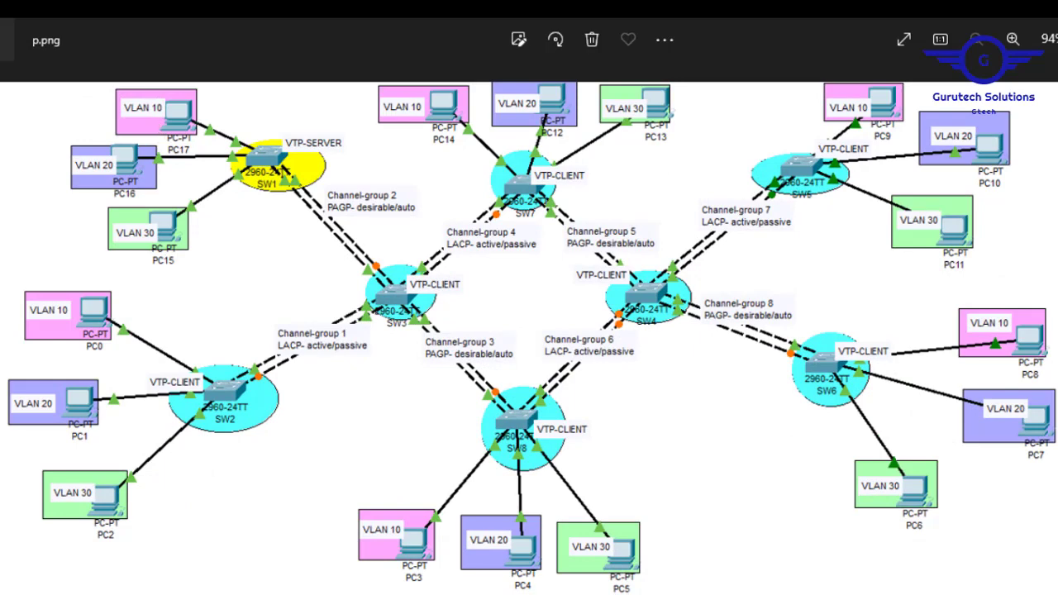
key(alt+Tab)
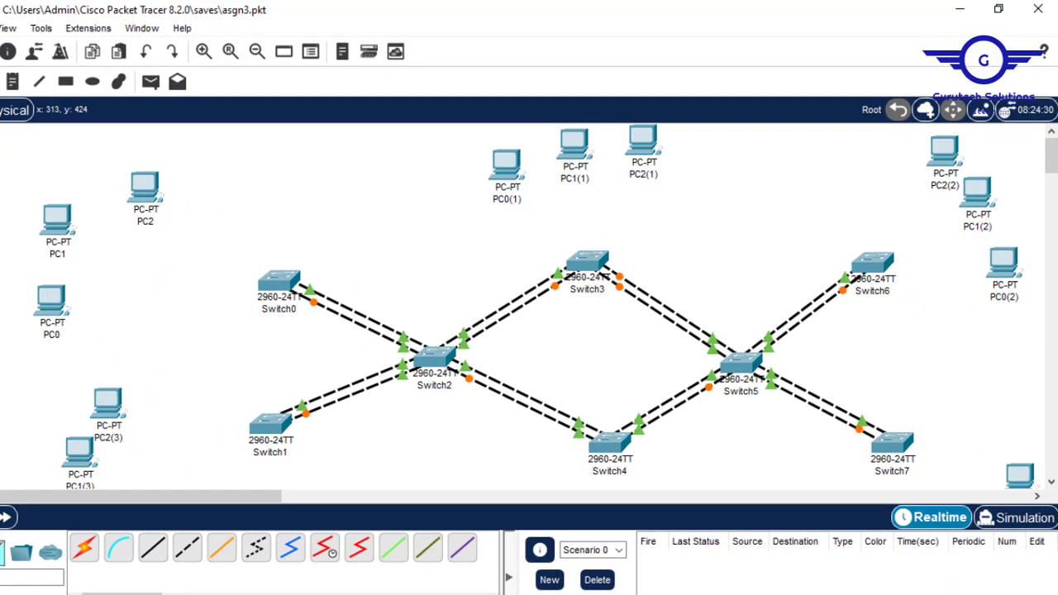
Run a copper straight-through cable from a Switch0 FastEthernet port to PC2's FastEthernet0
key(alt+Tab)
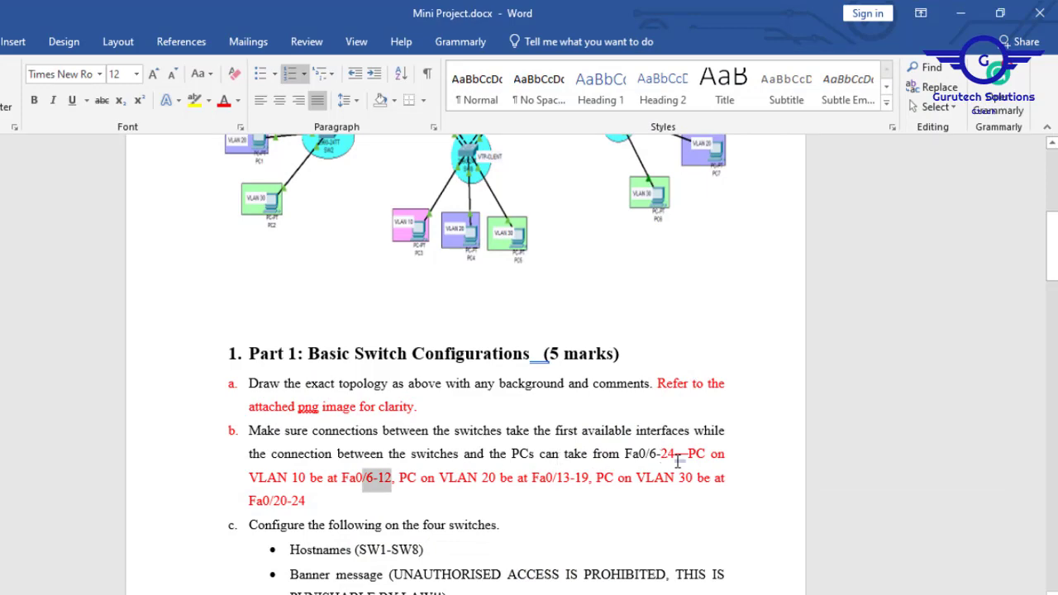
key(alt+Tab)
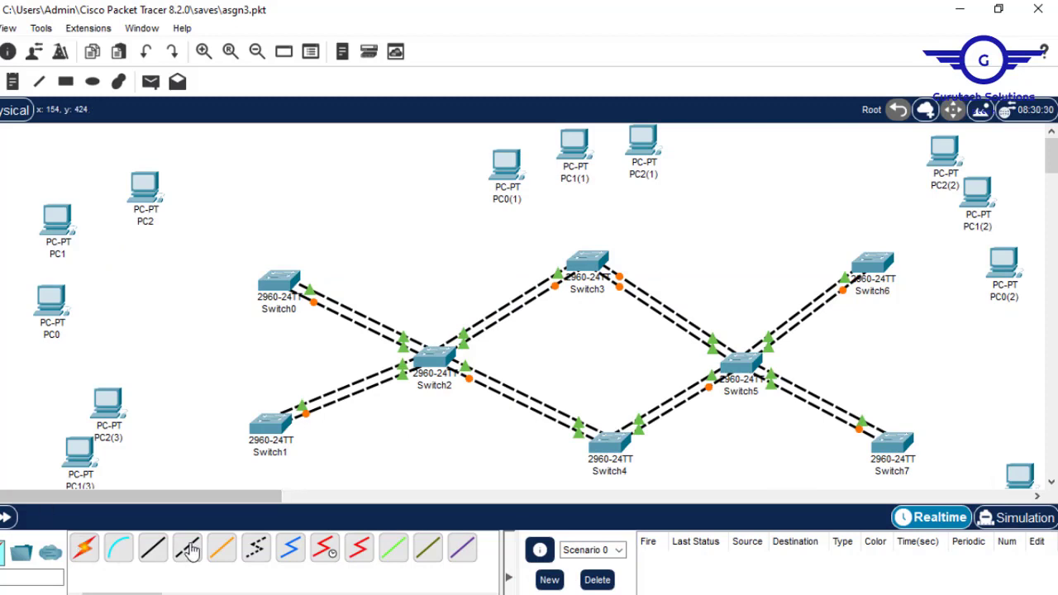
click(153, 549)
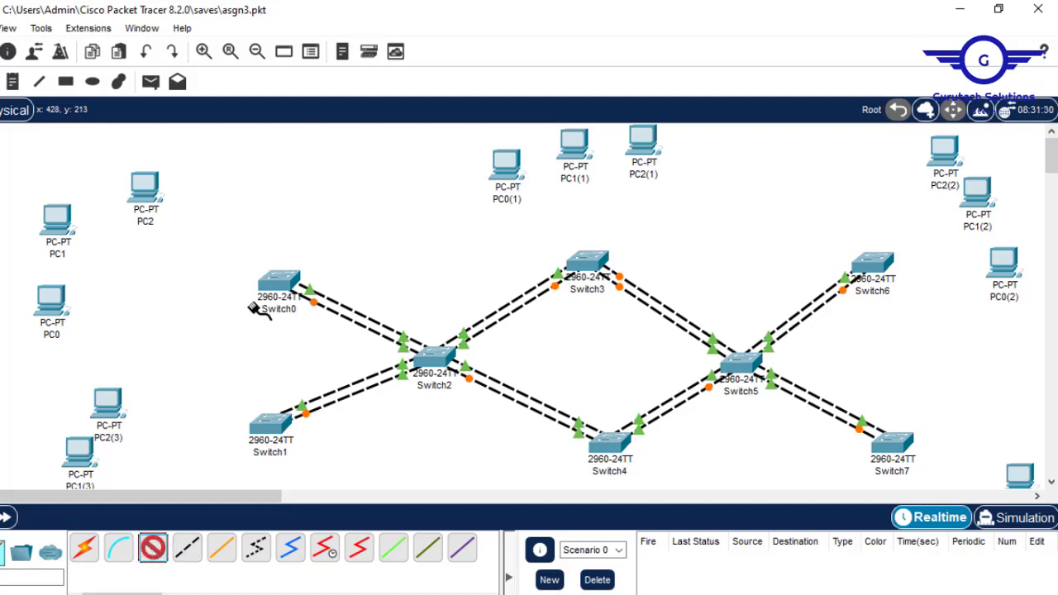
click(277, 281)
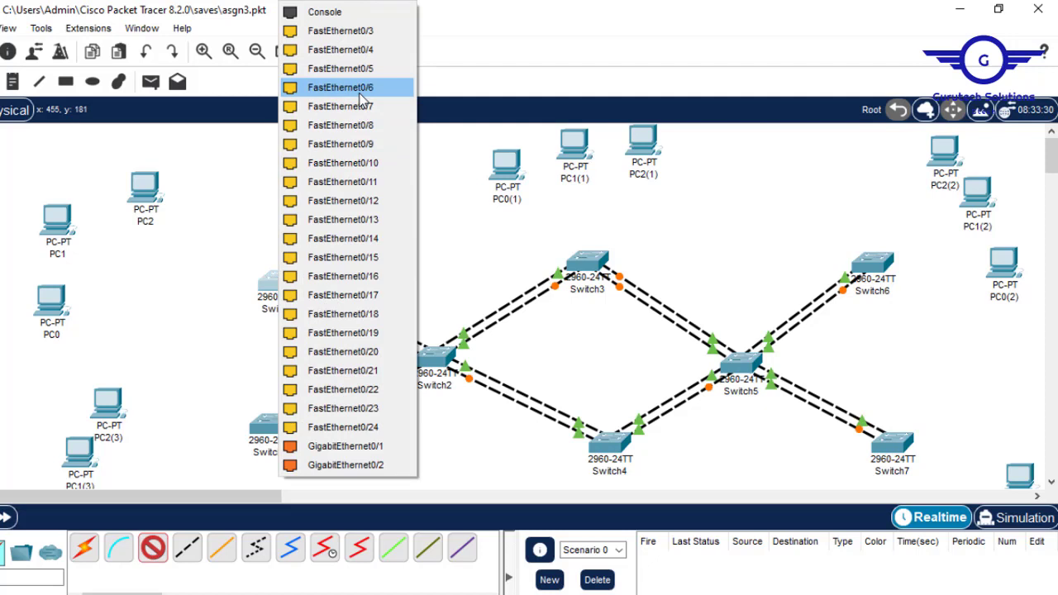
click(367, 126)
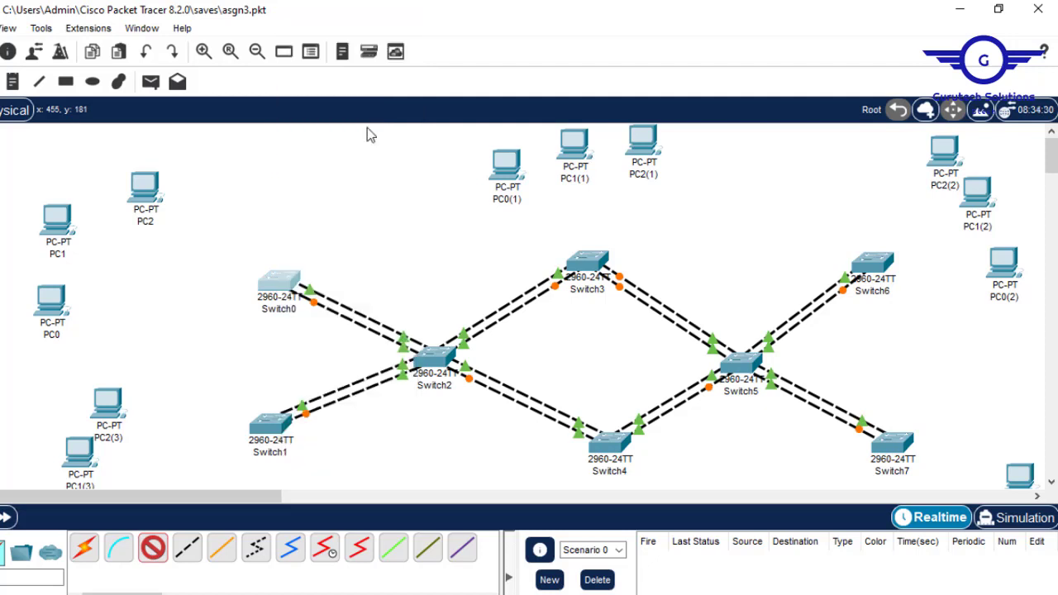
click(143, 185)
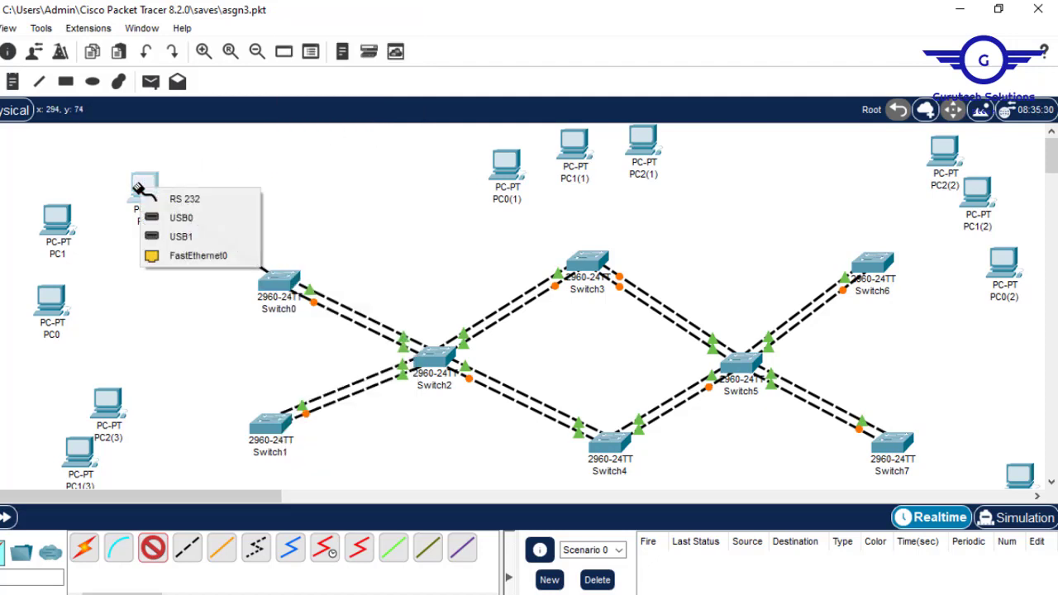
click(197, 256)
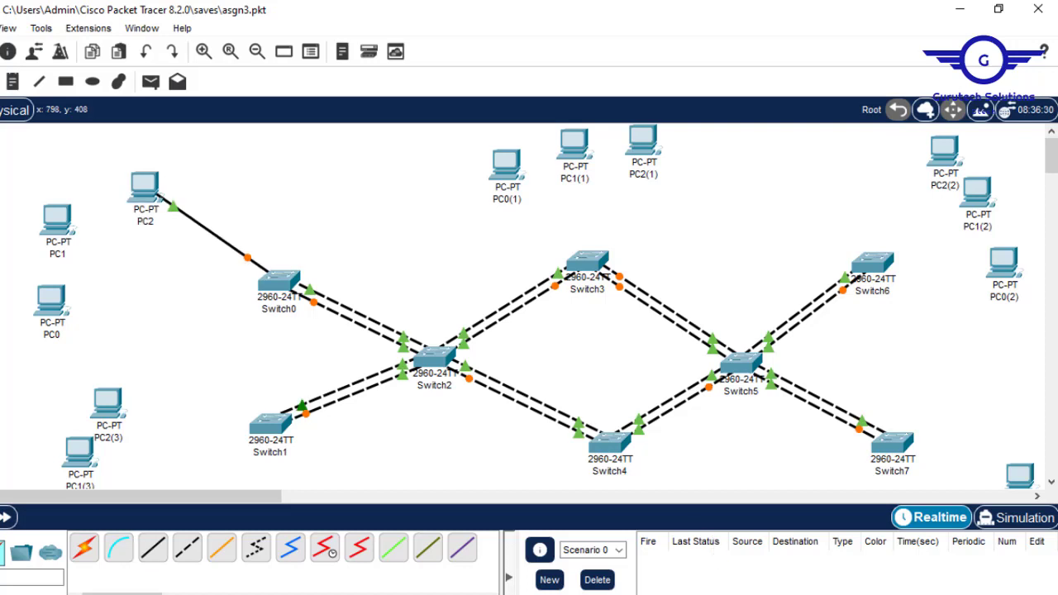
mouse_move(735, 594)
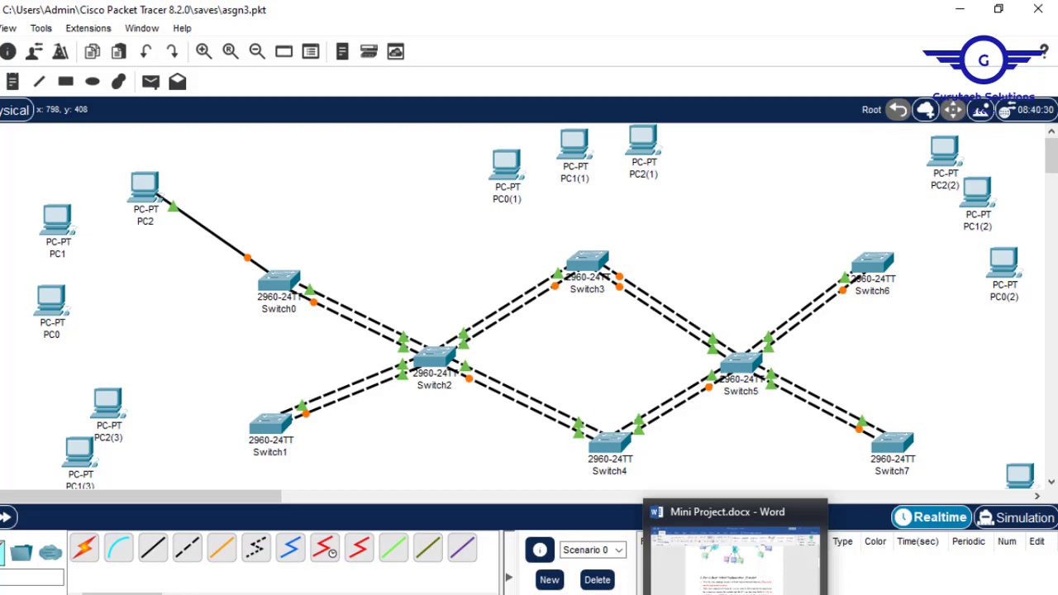
click(735, 594)
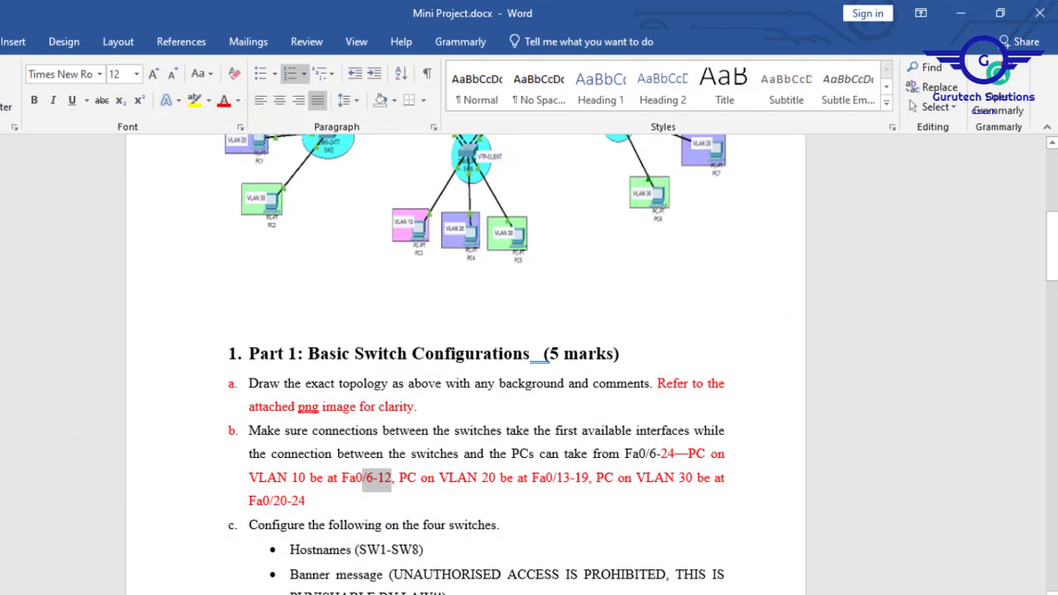
click(579, 594)
click(157, 551)
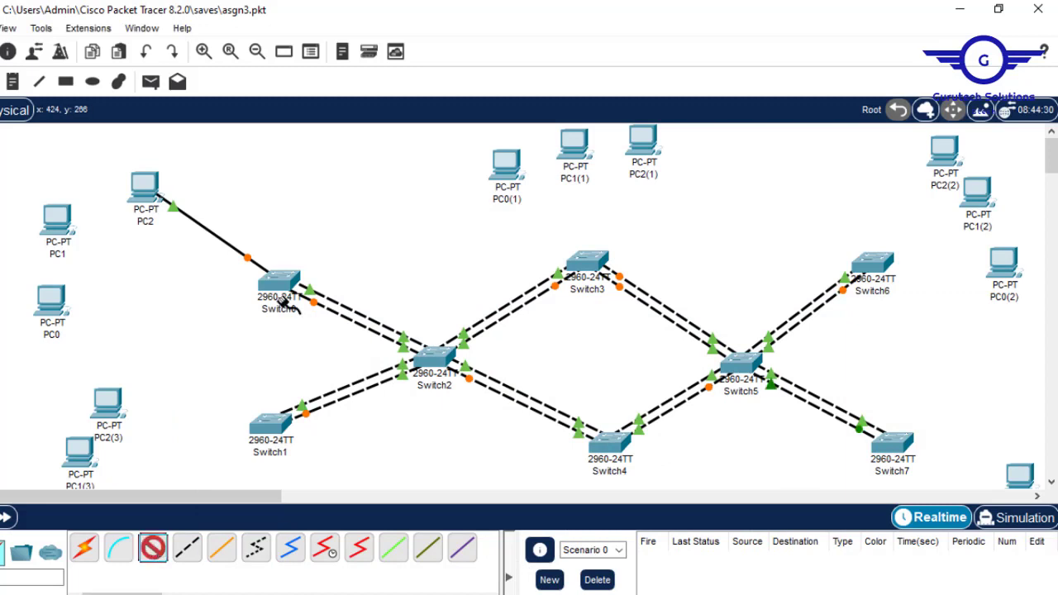
Cable PC1's FastEthernet0 to a Switch0 FastEthernet port with copper straight-through
click(282, 286)
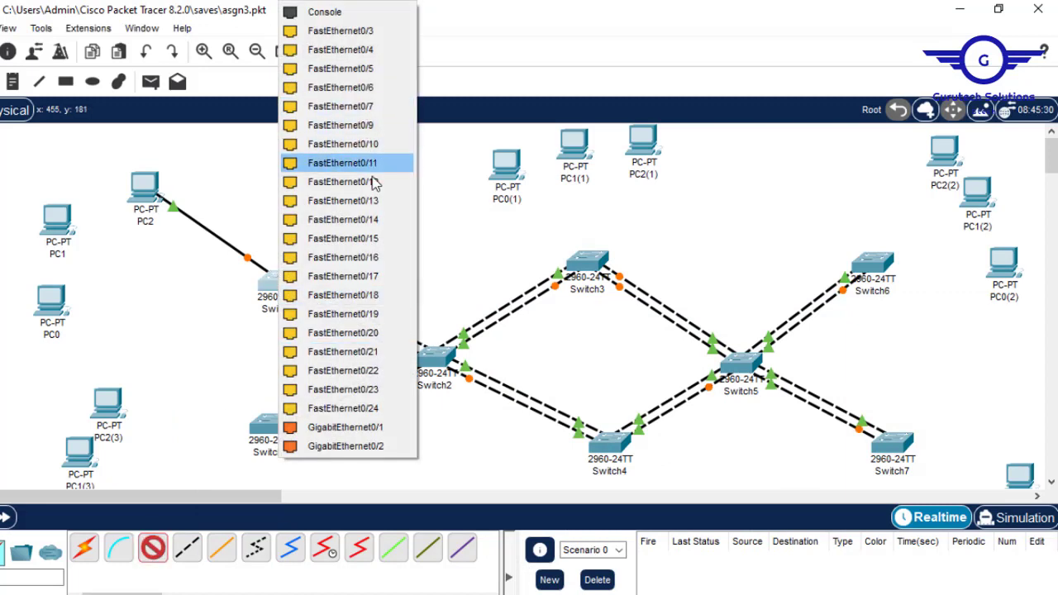
click(370, 240)
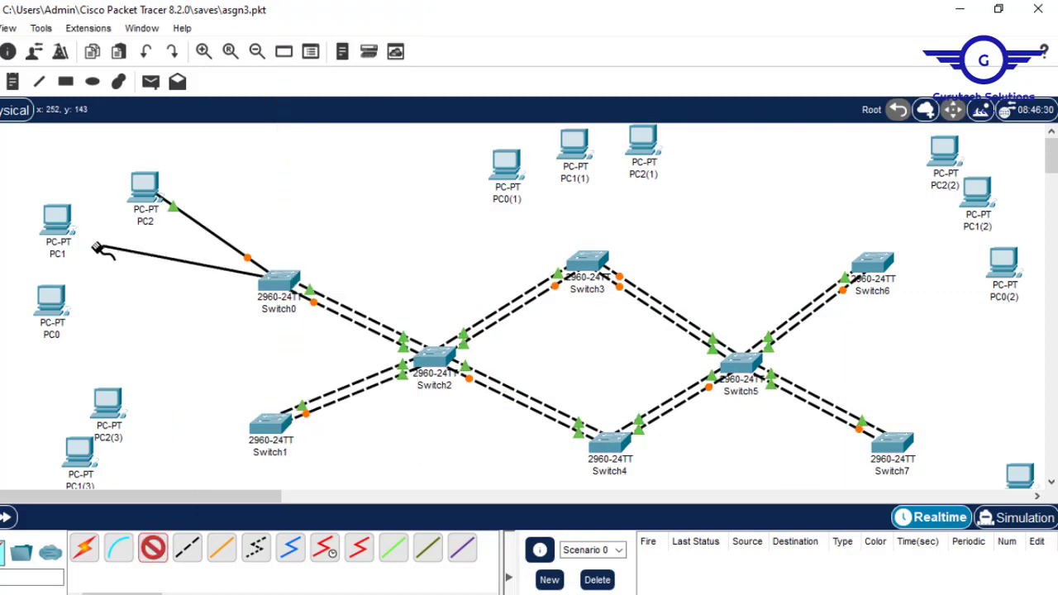
click(57, 227)
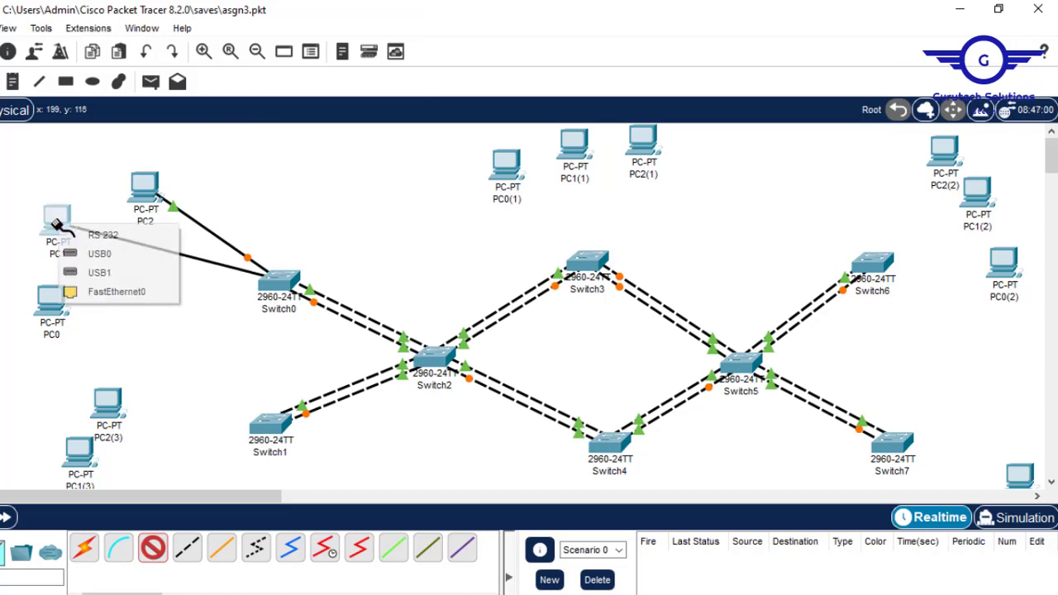
click(117, 292)
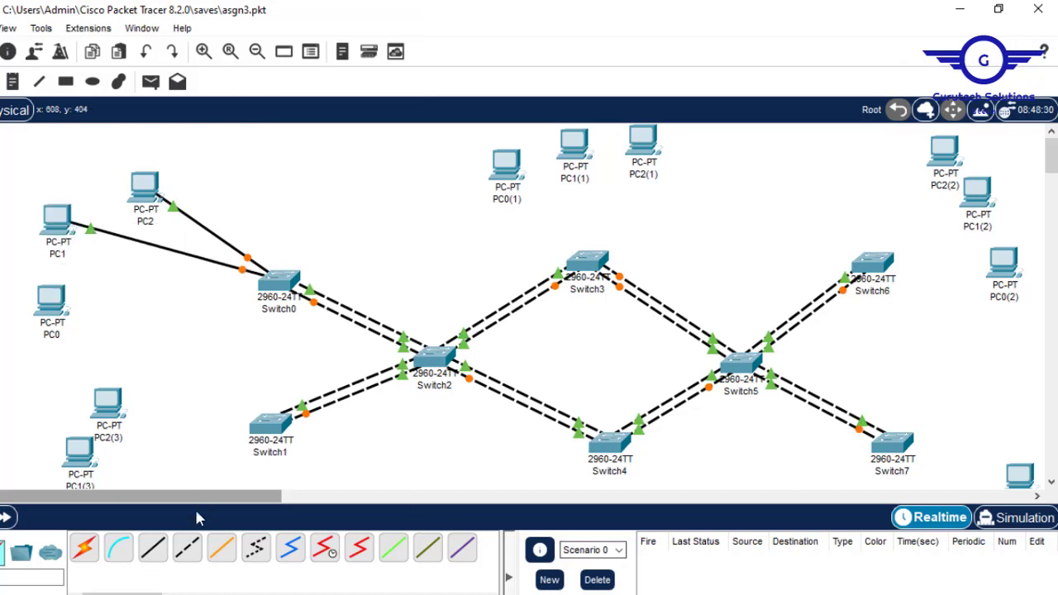
Cable PC0 to Switch0, then wire the PC groups at Switch3 and Switch6
click(153, 552)
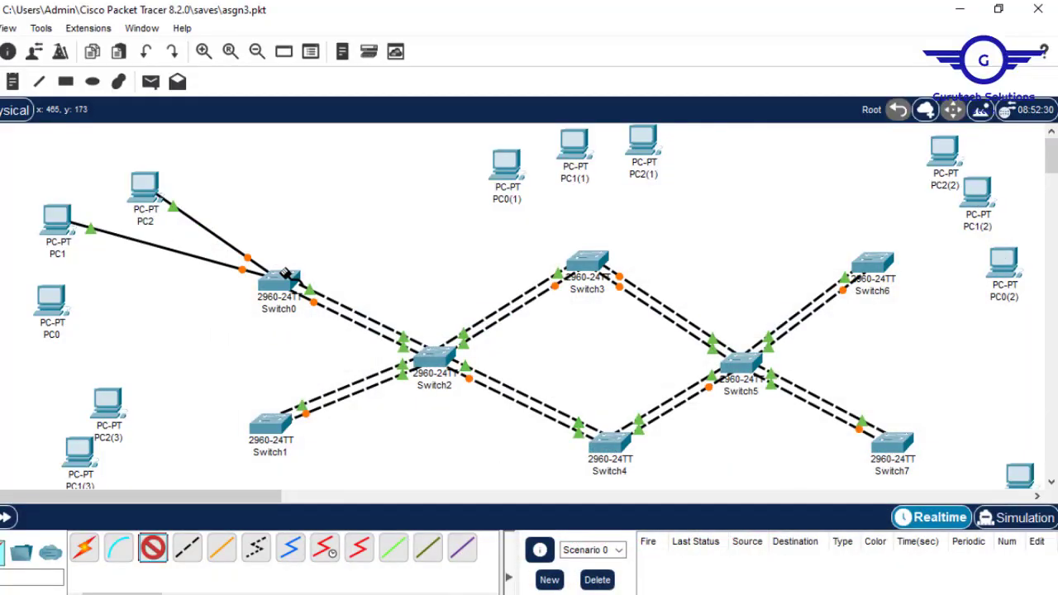
click(272, 285)
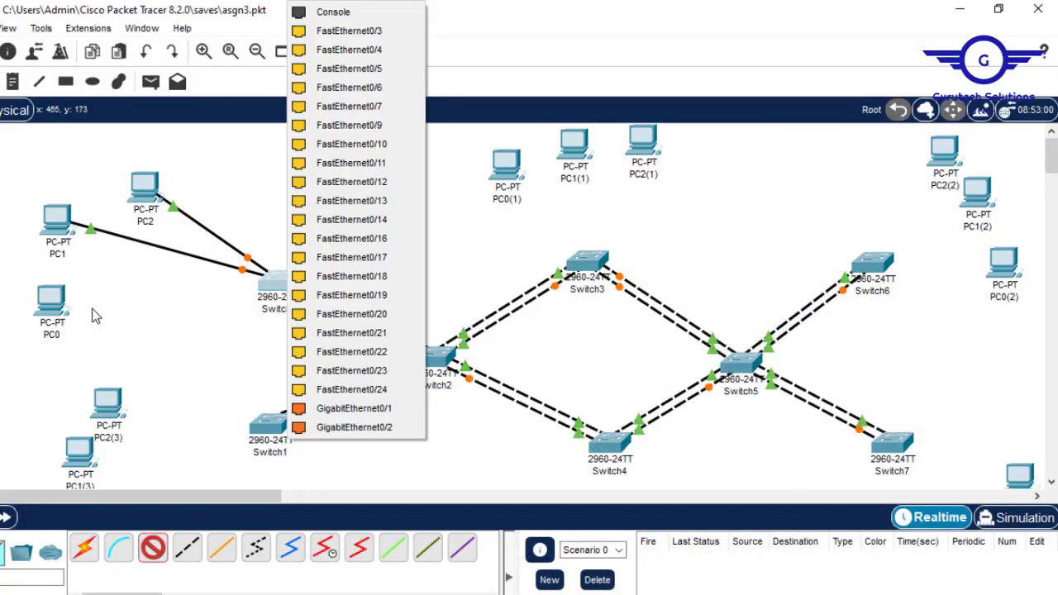
click(385, 351)
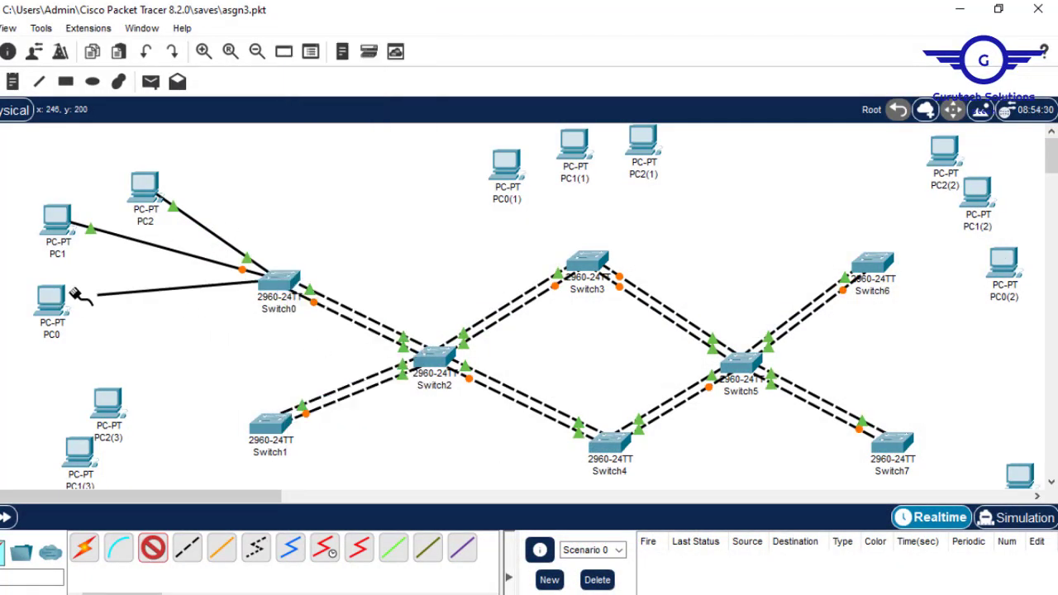
click(47, 300)
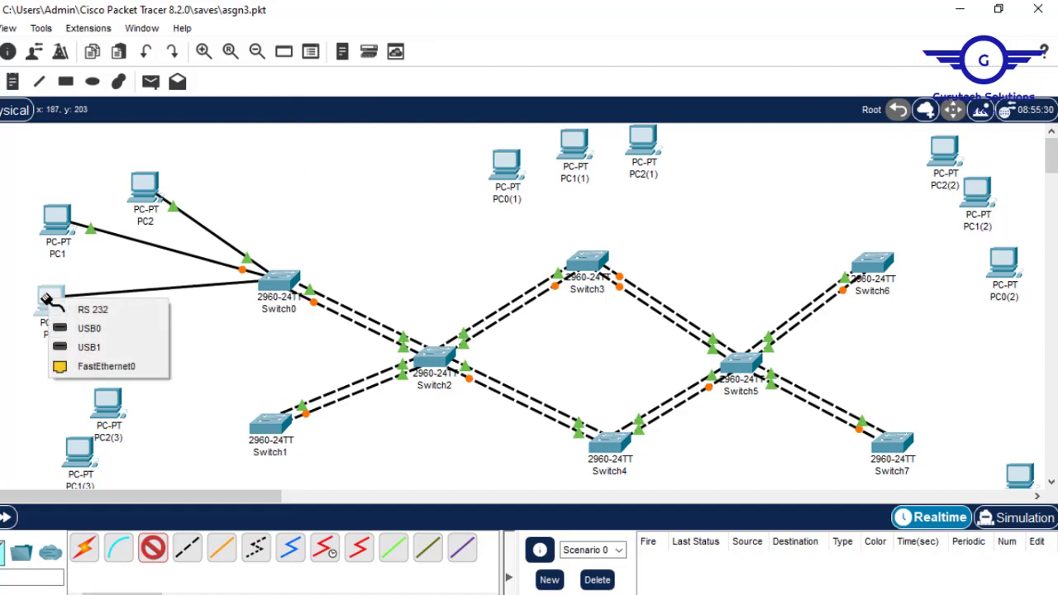
click(122, 366)
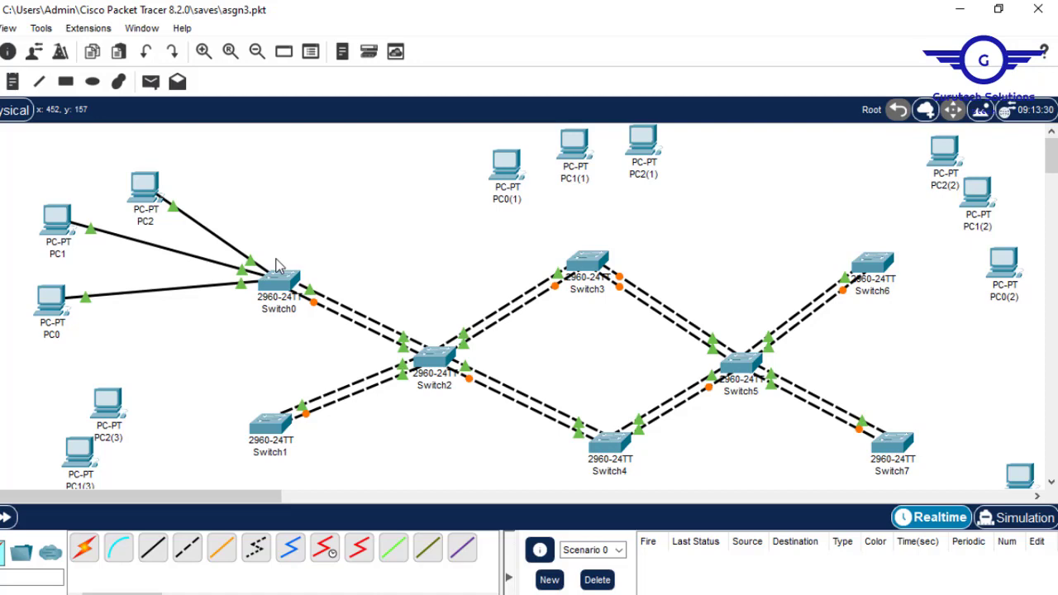
click(153, 548)
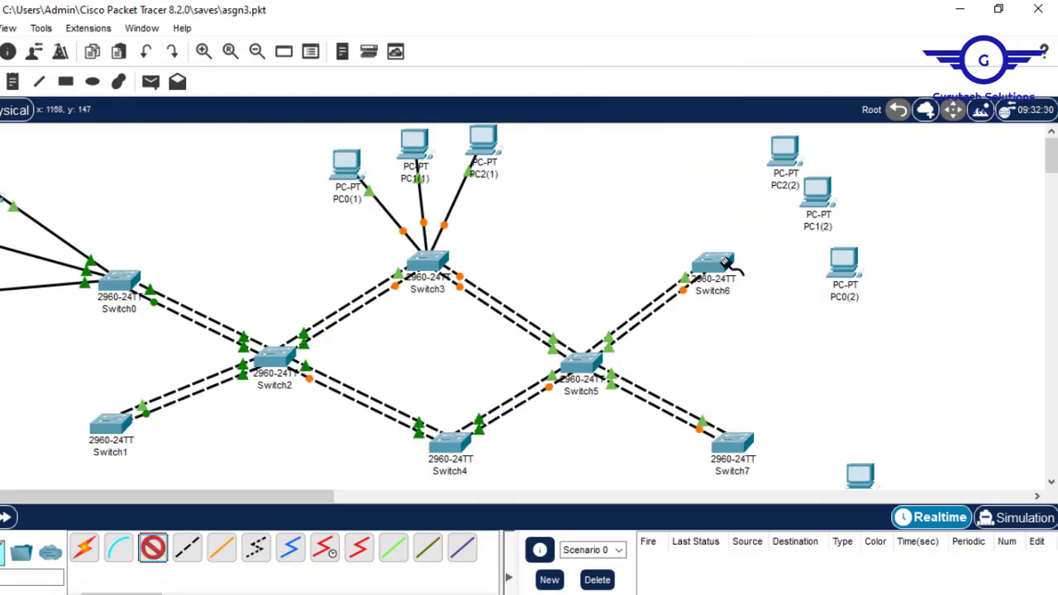
click(825, 204)
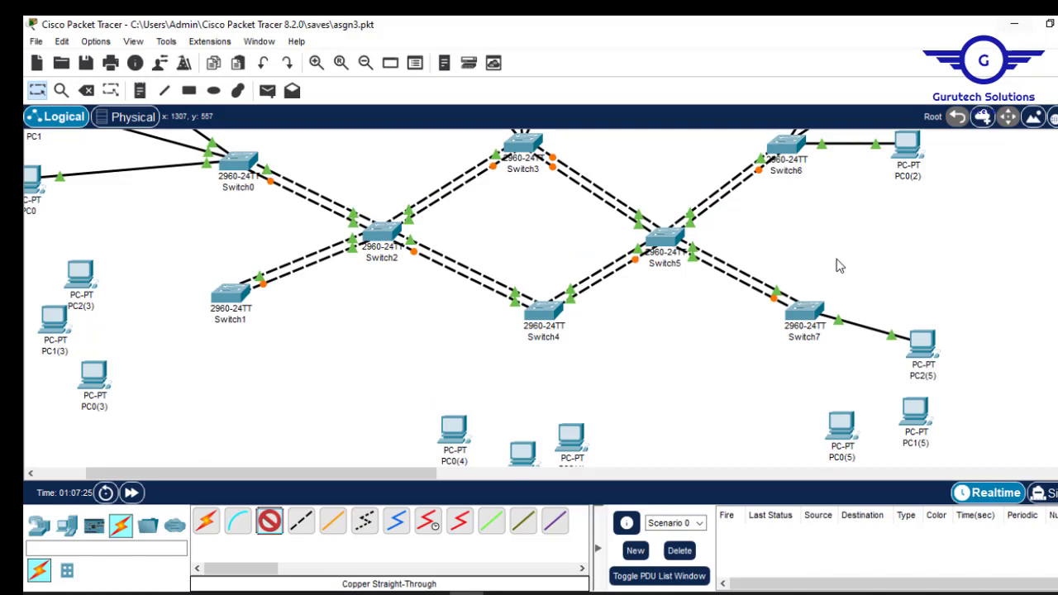
Cable Switch7 to PC1(5) and PC0(5), removing a wrong link, and cable Switch4 to its PCs
click(805, 311)
click(917, 412)
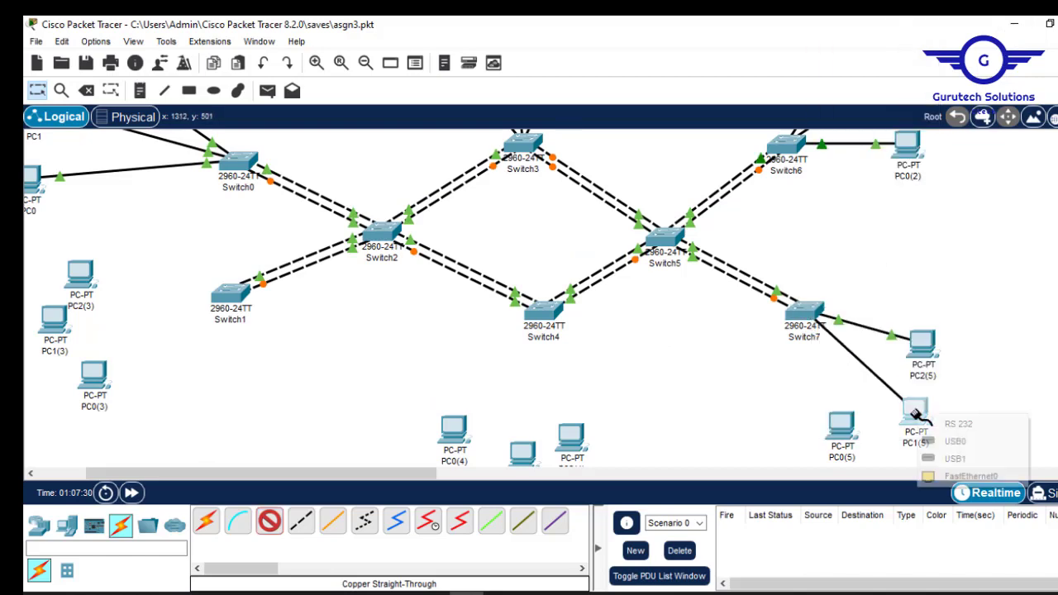
click(960, 477)
click(207, 521)
click(86, 90)
click(826, 369)
click(270, 521)
click(805, 311)
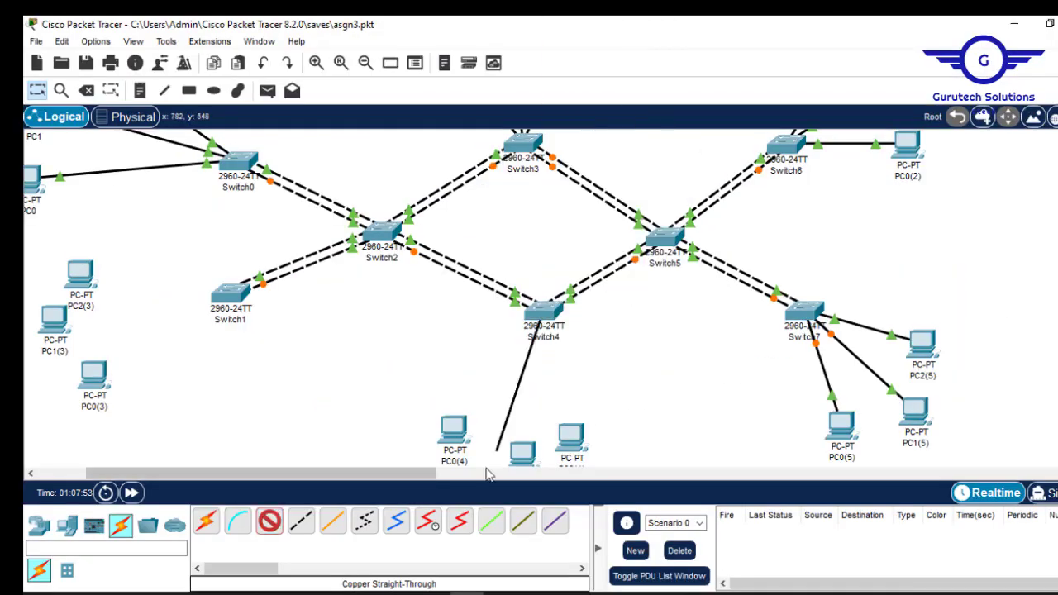
click(543, 311)
click(630, 112)
click(543, 311)
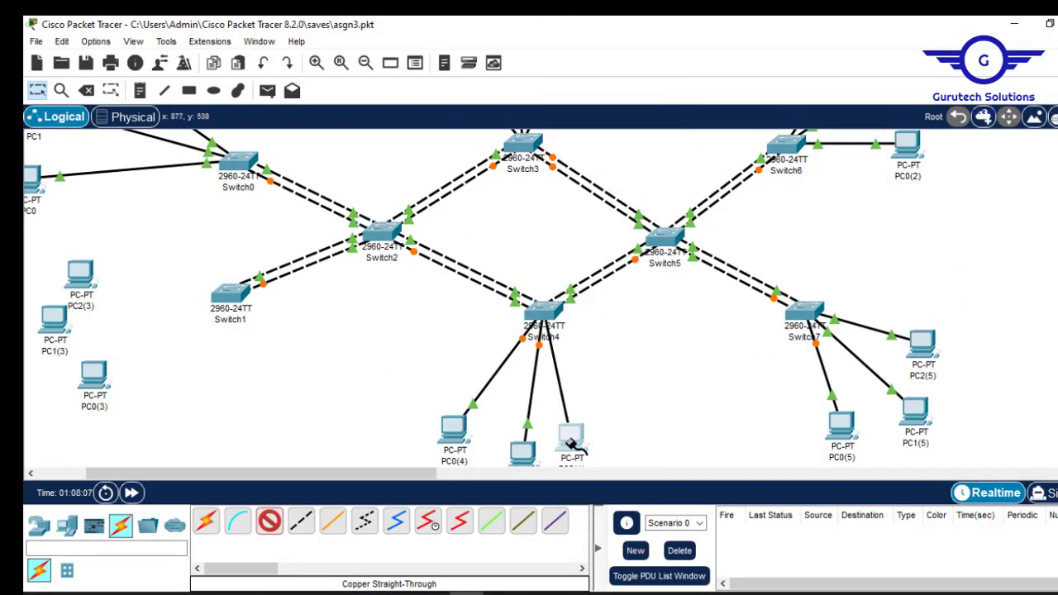
Connect Switch1's FastEthernet ports to PC2(3), PC1(3) and PC0(3), then view p.png
click(571, 439)
click(270, 521)
click(231, 293)
click(338, 220)
click(80, 274)
click(270, 521)
click(230, 293)
click(236, 296)
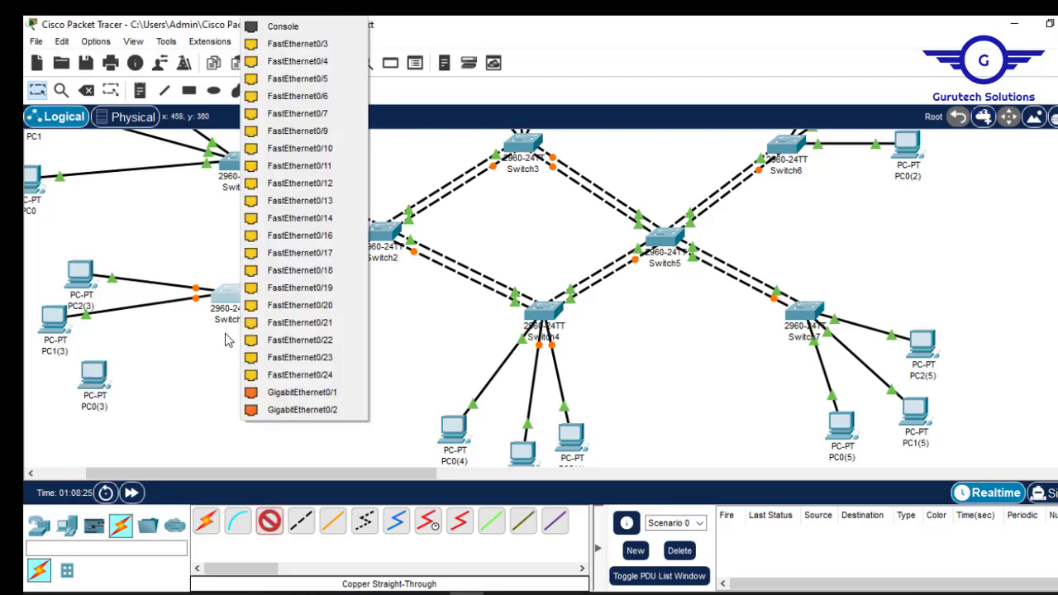
click(324, 356)
click(94, 376)
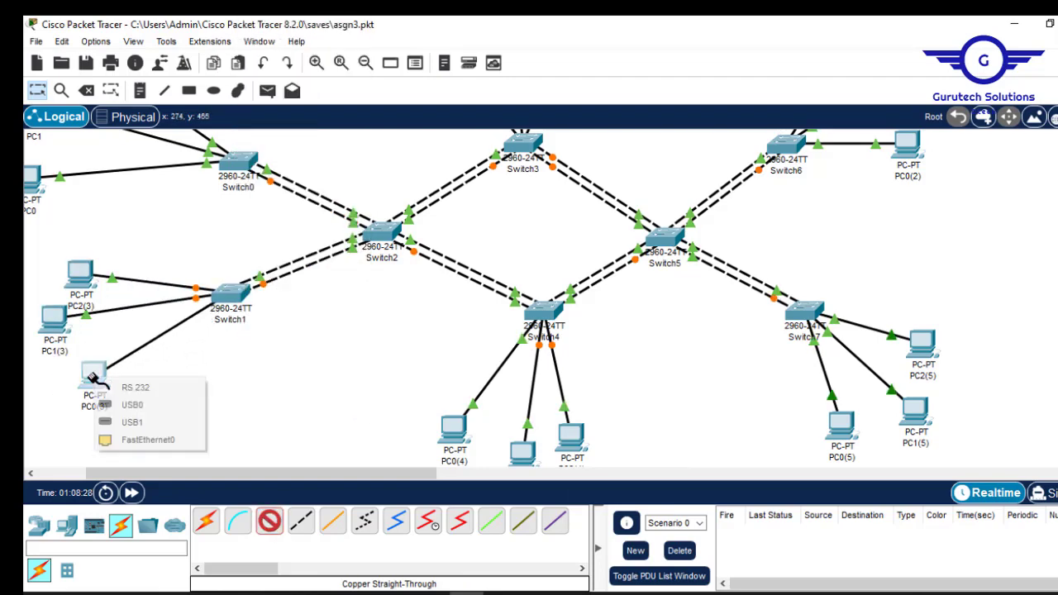
click(159, 441)
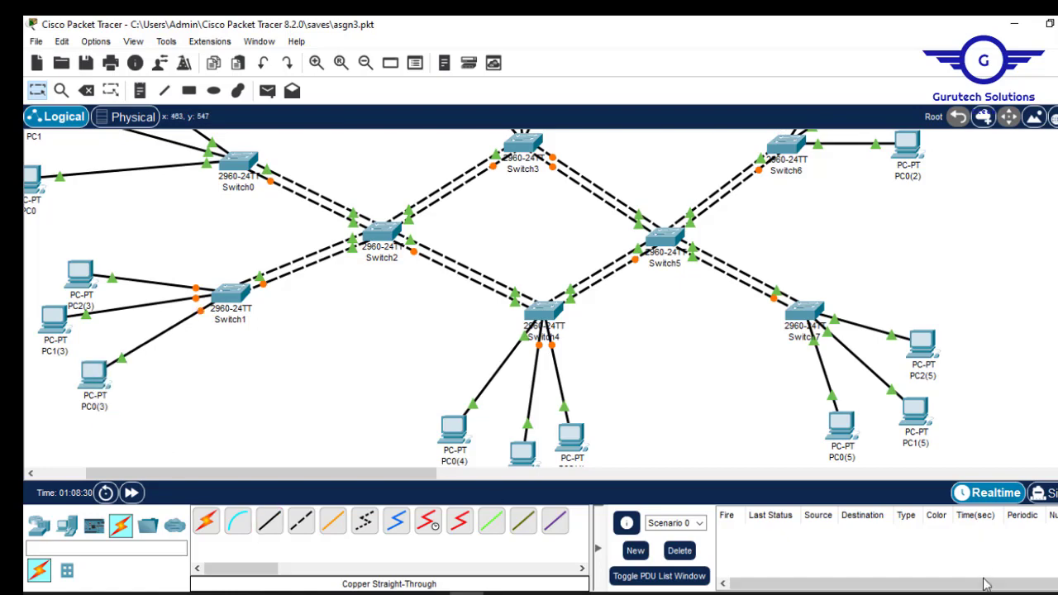
click(842, 592)
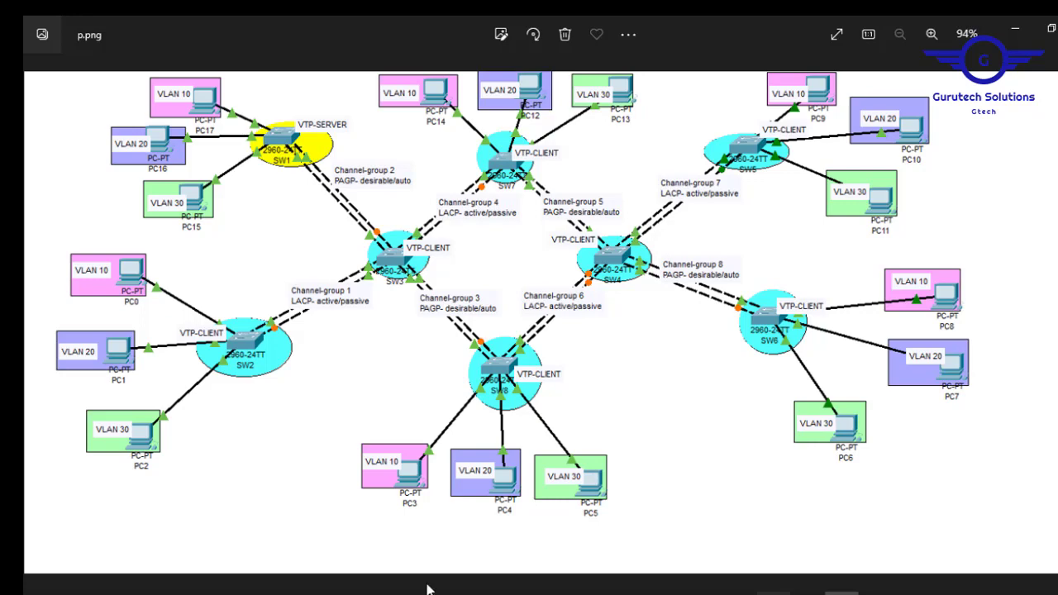
Draw a light-yellow filled ellipse around Switch0
click(467, 594)
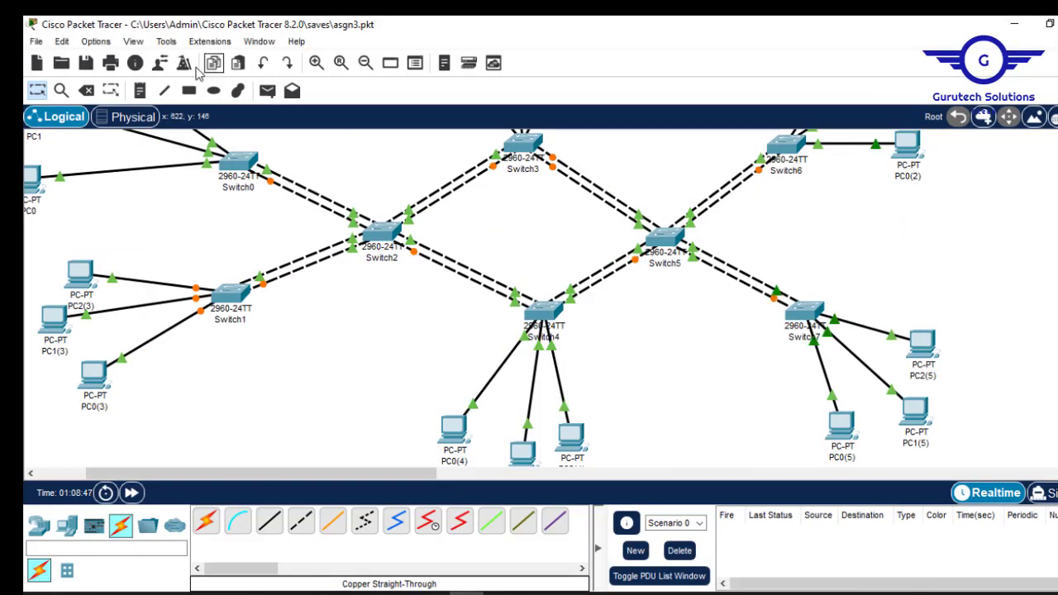
scroll(480, 298, up, 3)
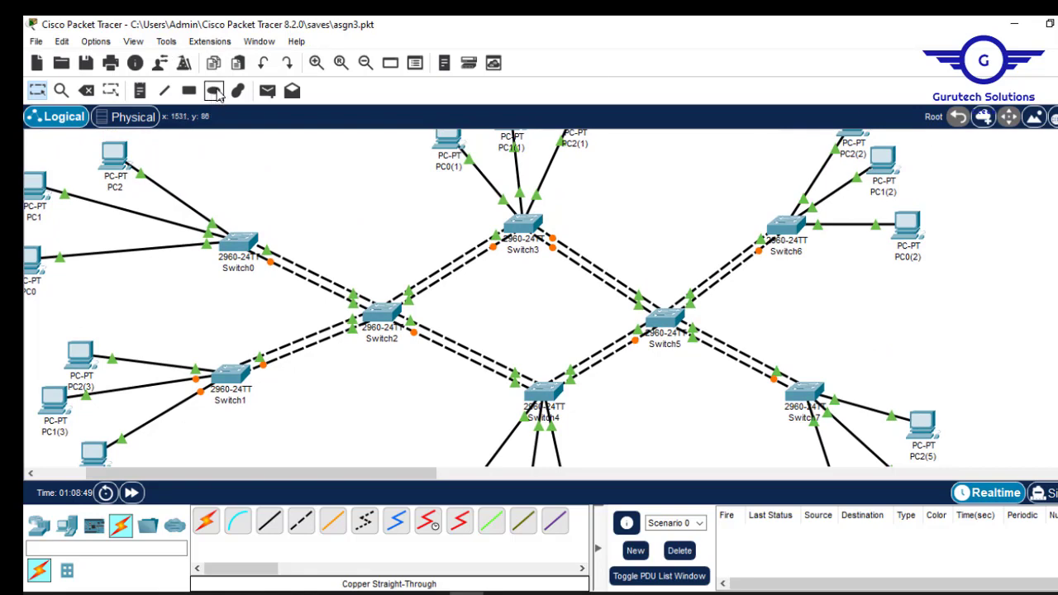
click(214, 91)
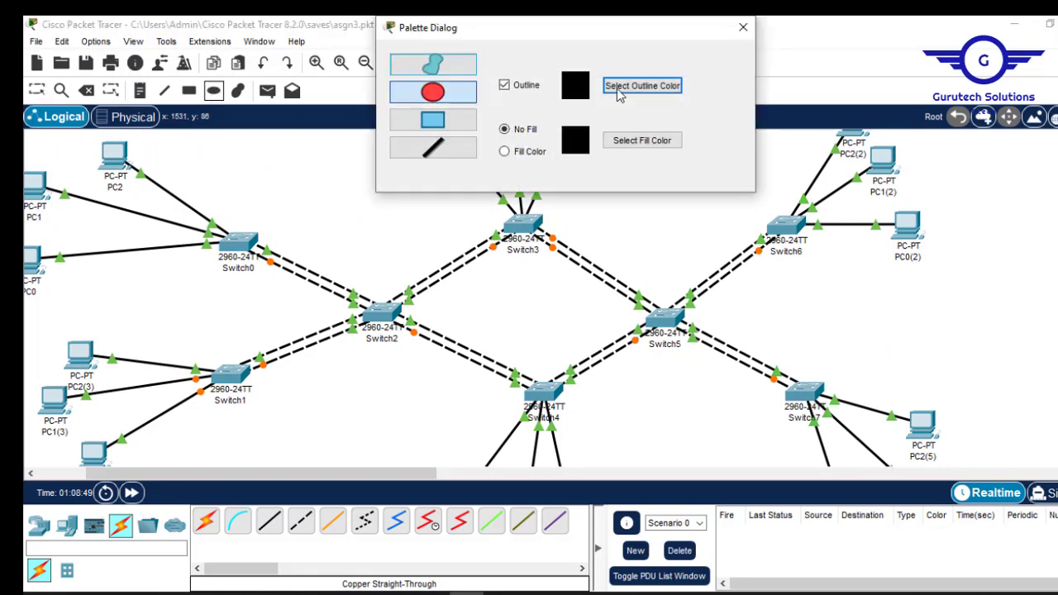
click(505, 151)
click(619, 140)
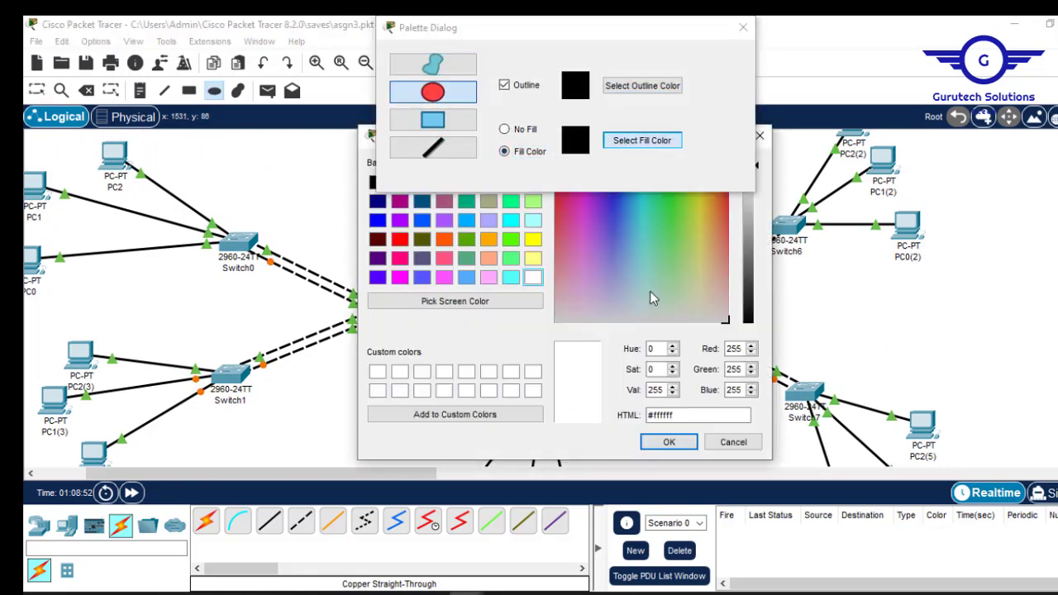
click(512, 279)
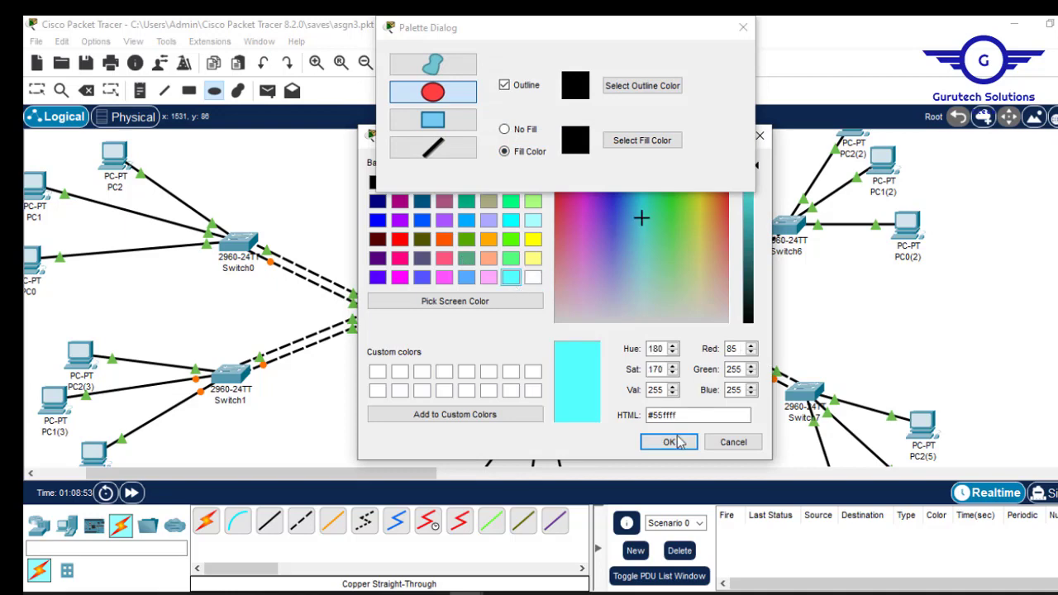
click(540, 259)
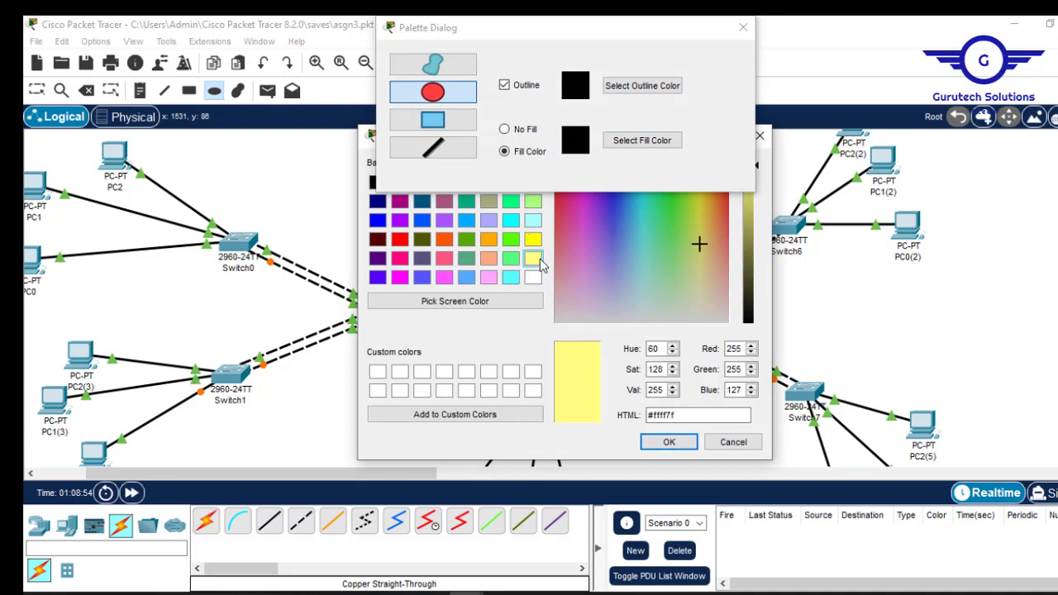
click(669, 442)
mouse_move(197, 214)
mouse_down()
mouse_move(269, 284)
mouse_move(293, 289)
mouse_up()
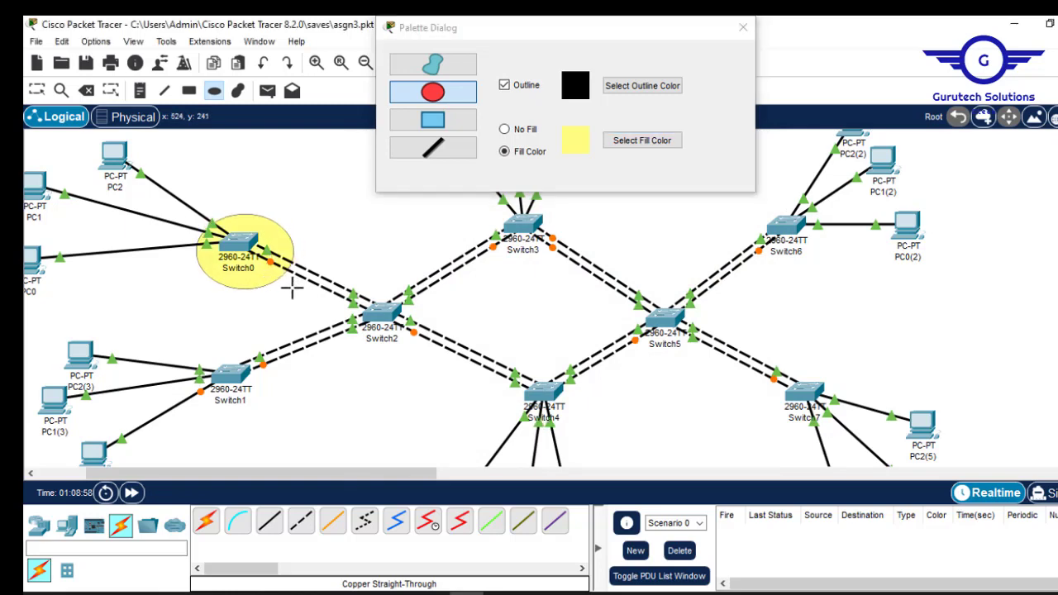
Draw cyan filled ellipses around Switch1 through Switch7
click(637, 141)
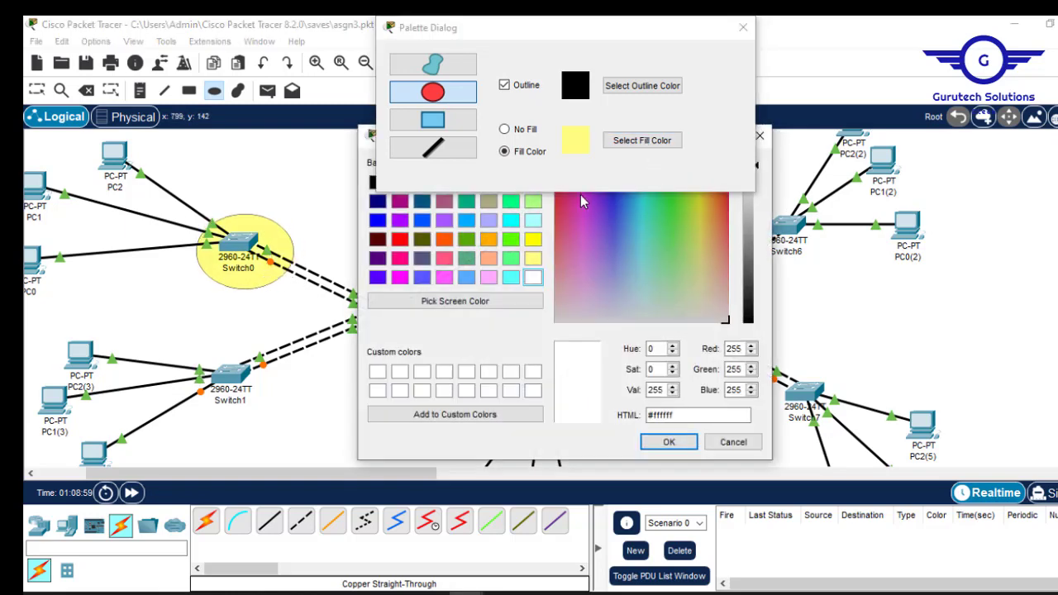
click(512, 280)
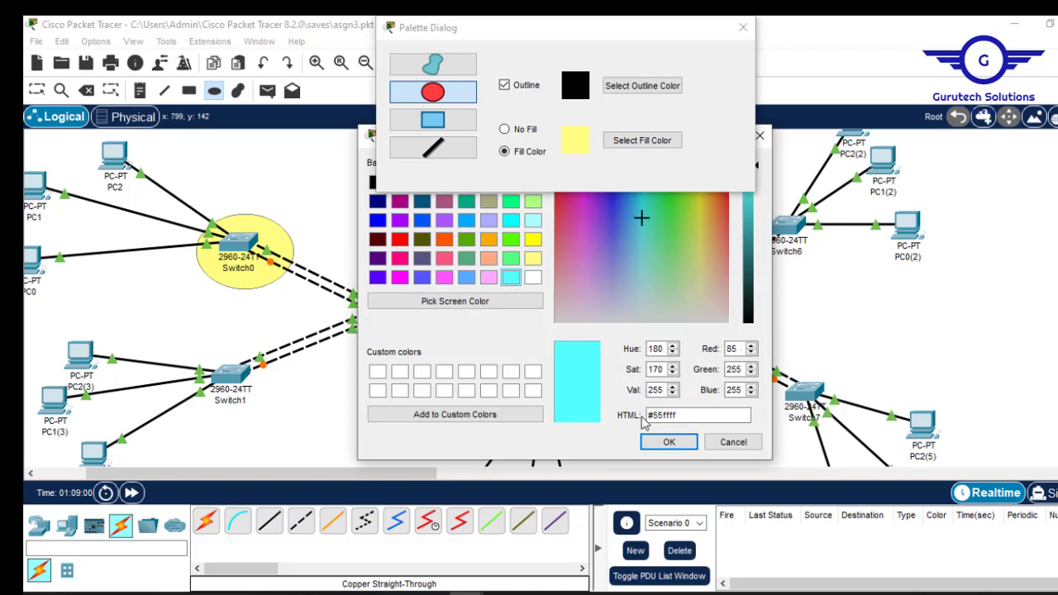
click(666, 443)
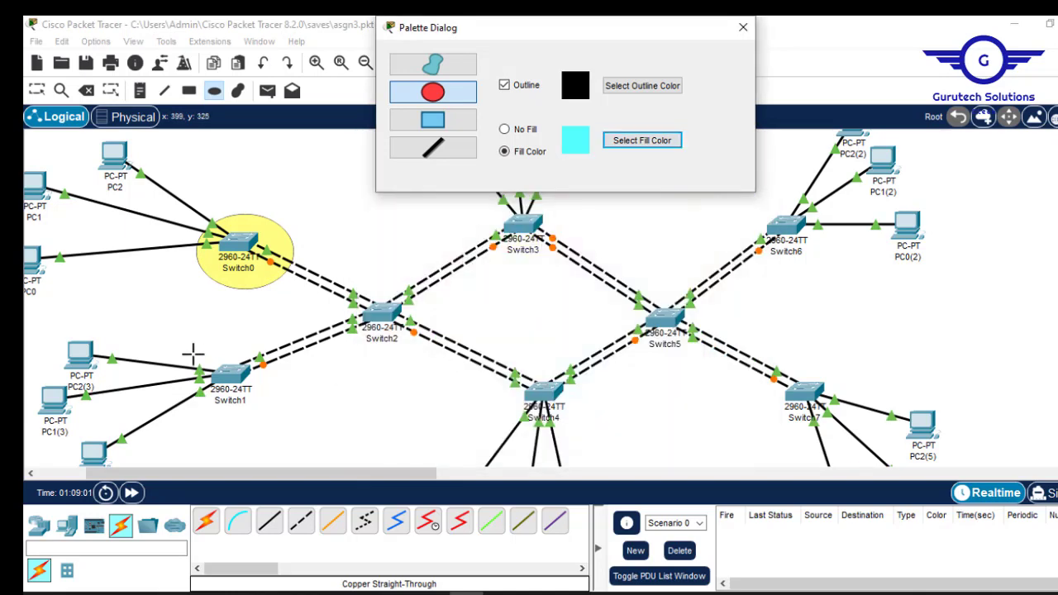
drag(196, 354, 279, 411)
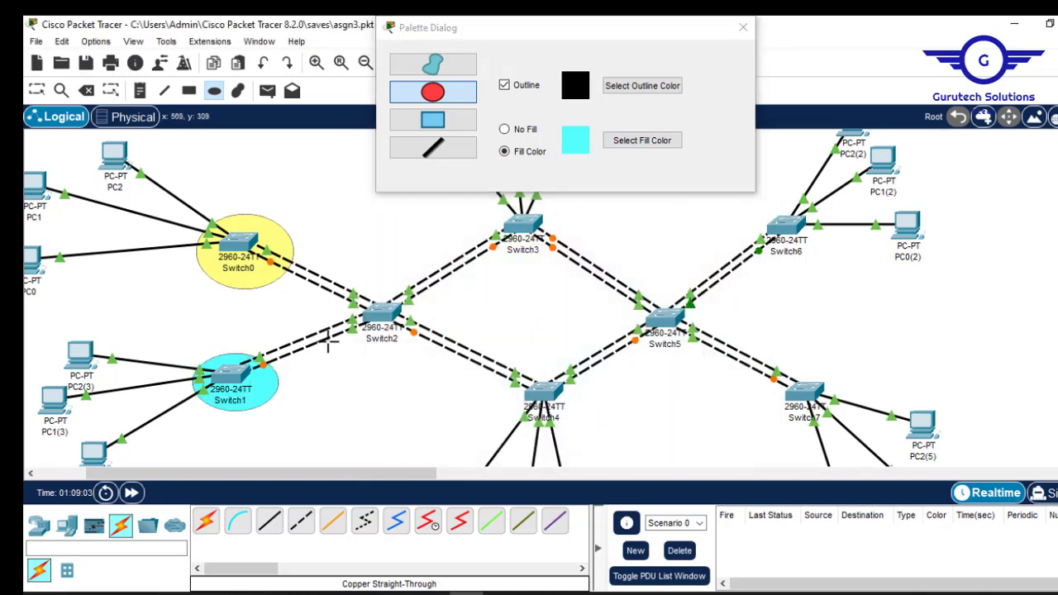
drag(355, 290, 423, 352)
drag(496, 355, 580, 421)
drag(484, 207, 570, 263)
drag(639, 292, 705, 355)
drag(760, 369, 839, 423)
drag(750, 199, 820, 257)
Change the fill to pink and place a pink box behind PC2
click(643, 140)
click(489, 280)
click(667, 443)
drag(66, 136, 170, 184)
click(744, 27)
click(189, 91)
scroll(873, 172, up, 1)
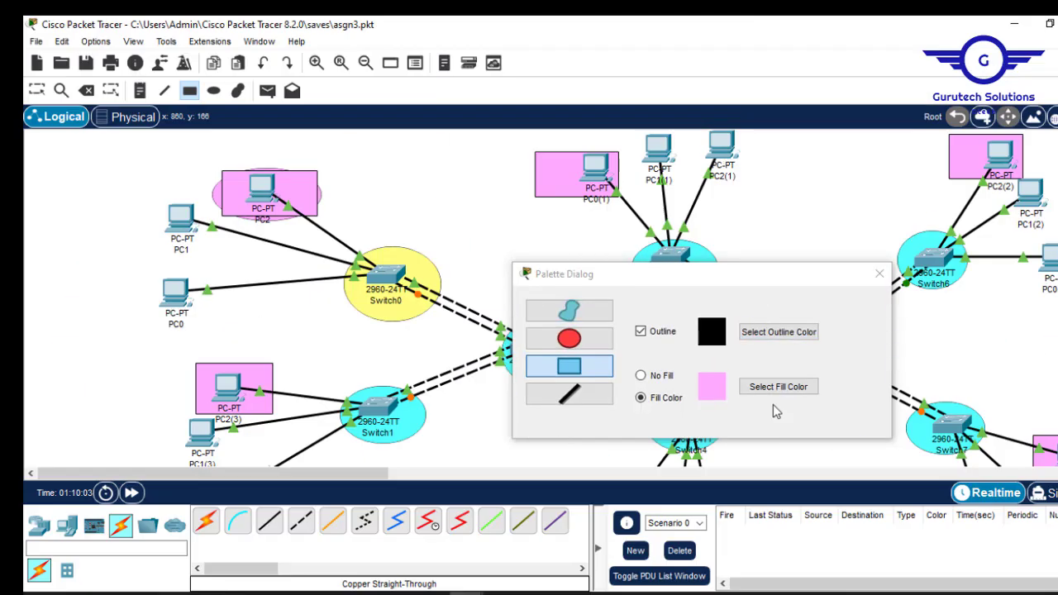
click(778, 387)
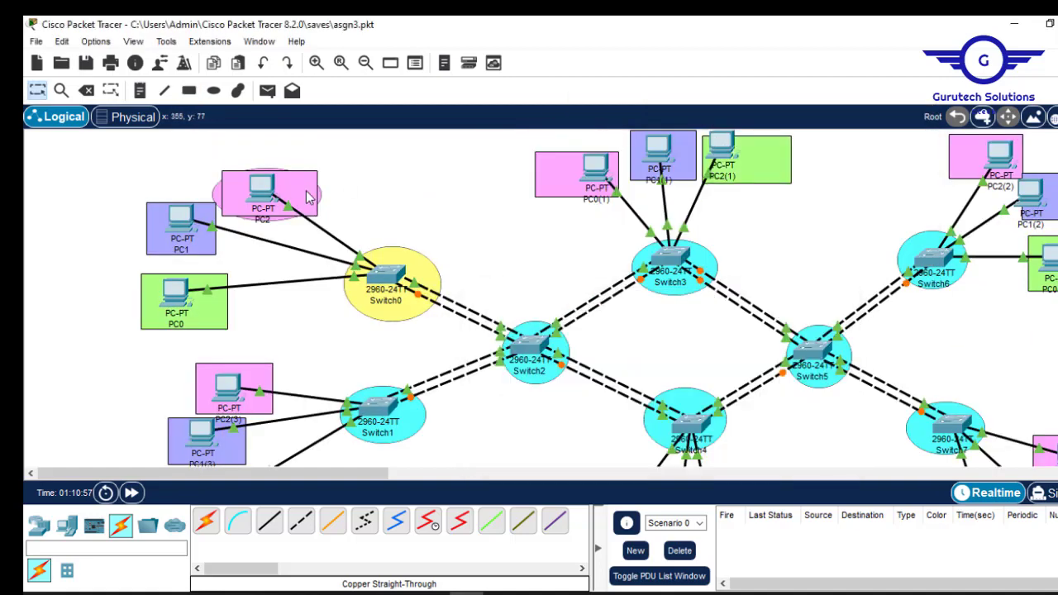
Add VLAN 10, VLAN 20 and VLAN 30 notes on the PCs near Switch3
click(236, 153)
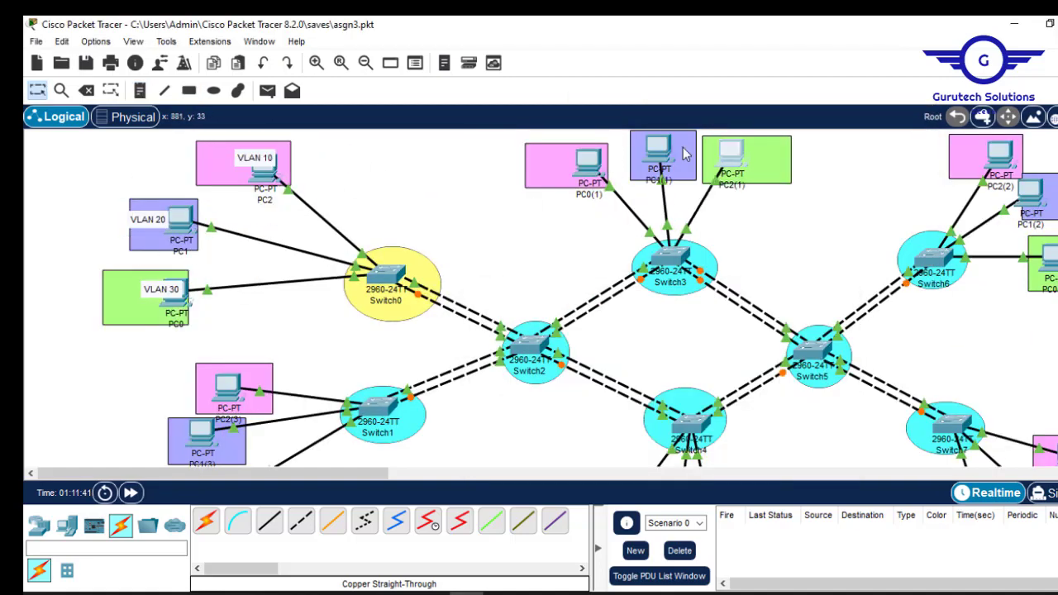
drag(342, 476, 445, 476)
drag(743, 203, 751, 218)
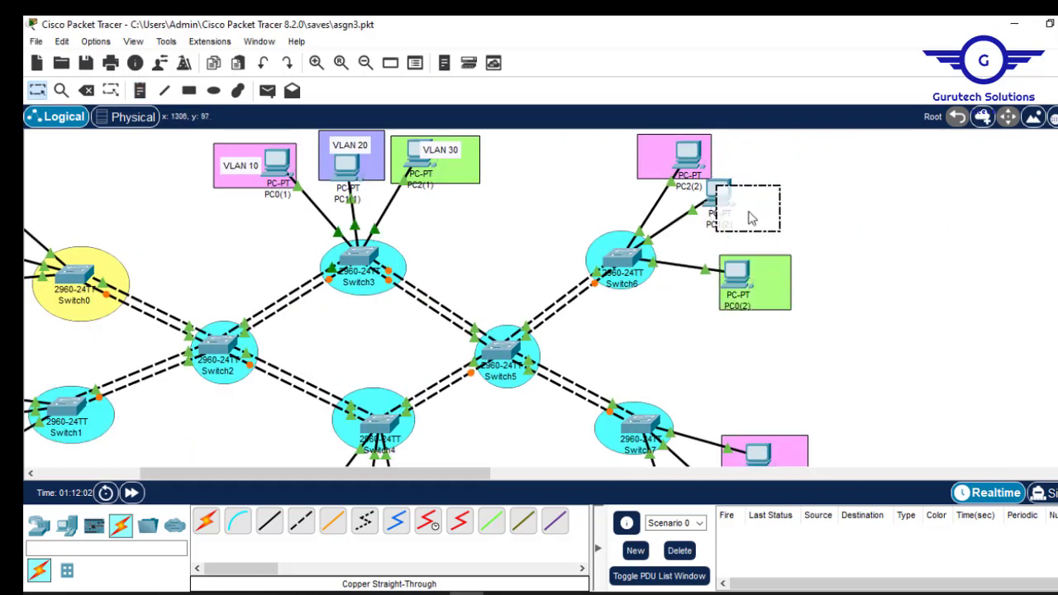
click(699, 151)
text(VLAN 10)
click(731, 208)
text(VLAN 20)
click(745, 269)
text(VLAN 30)
scroll(541, 298, down, 3)
drag(785, 264, 808, 254)
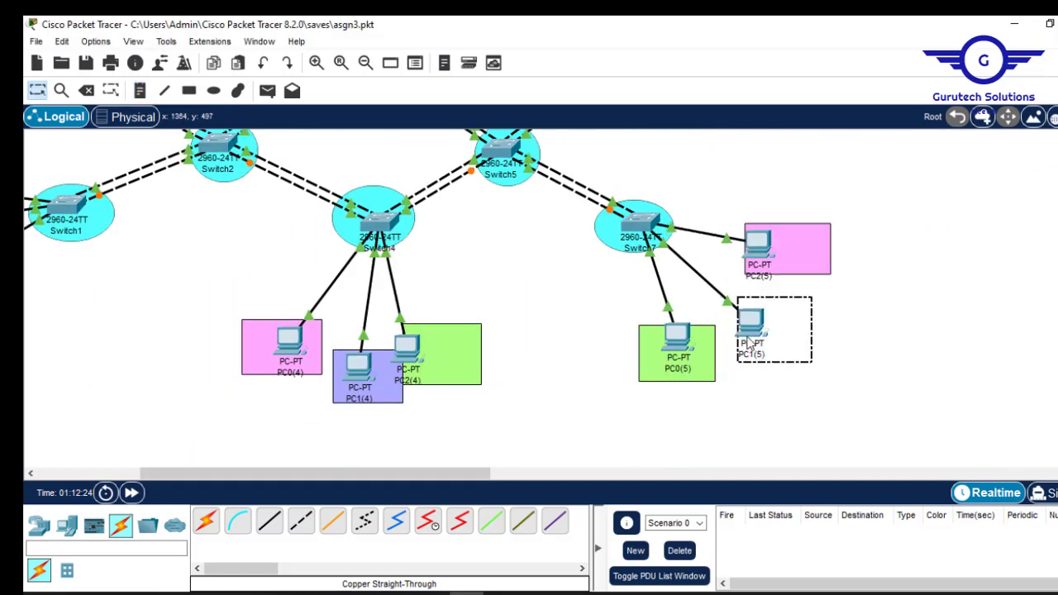
Add VLAN 10/20/30 notes on the PCs near Switch7, Switch4 and Switch1
click(776, 233)
text(VLAN 10)
click(760, 310)
text(VLAN 20)
click(659, 367)
text(VLAN 30)
click(142, 93)
click(431, 341)
text(VLAN 30)
click(354, 387)
text(VLAN 20)
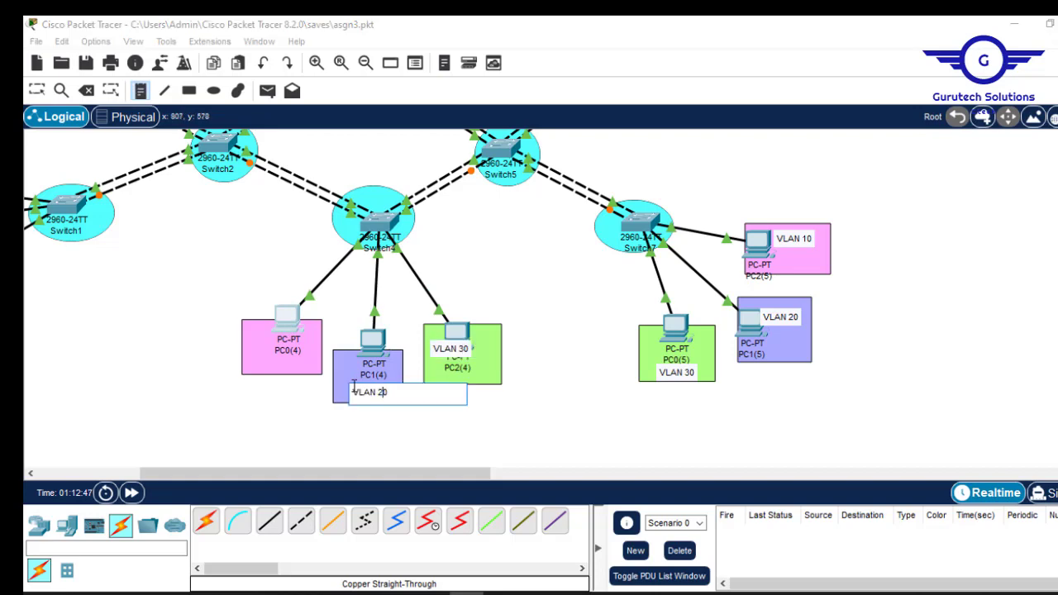
click(267, 356)
text(VLAN 10)
drag(315, 474, 212, 474)
Label Switch0 'VTP SERVER' and every other switch 'VTP CLIENT'
scroll(198, 306, up, 3)
click(418, 217)
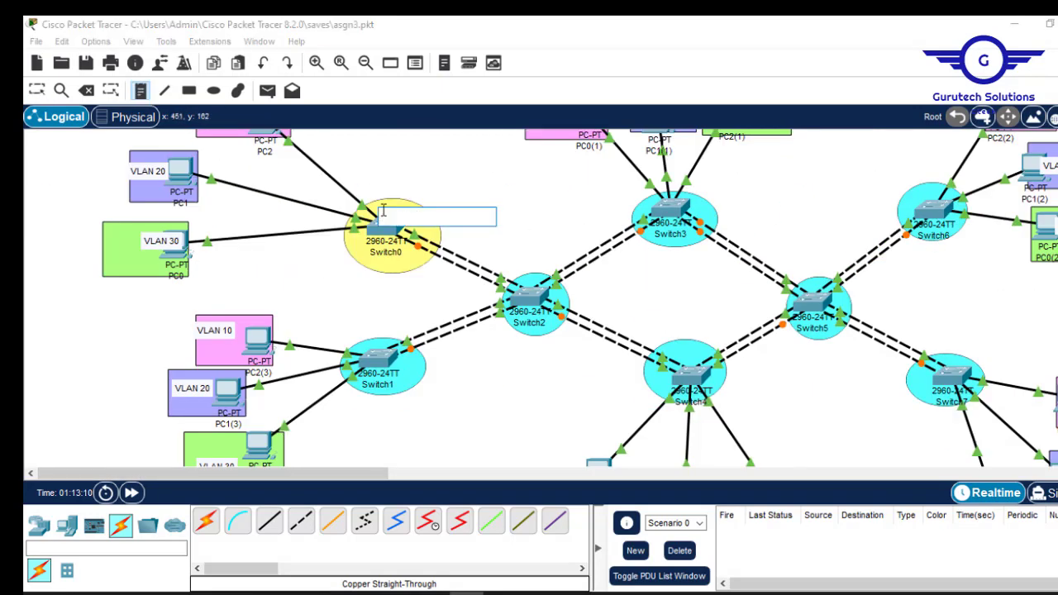
text(VTP SERVER)
click(354, 370)
text(VTP CLIENT)
click(679, 379)
text(VTP CLIENT)
click(641, 223)
text(VTP CLIENT)
click(906, 223)
text(VTP CLIENT)
click(512, 313)
text(VTP CLIENT)
click(784, 317)
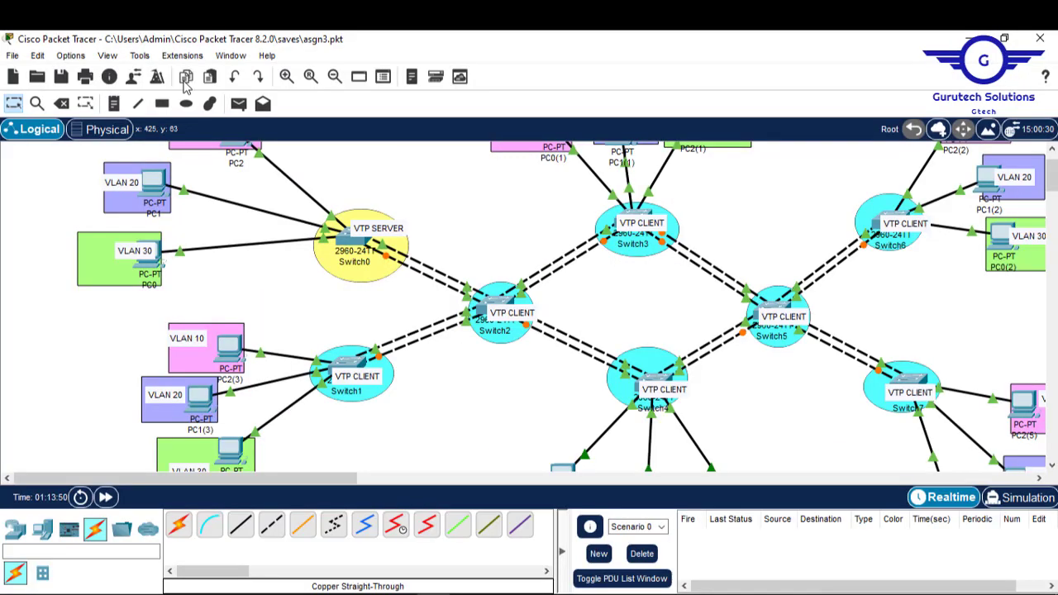
Add a 'Channel-group 1 / LACP- active/passive' note beside the Switch0–Switch2 link
key(n)
click(408, 265)
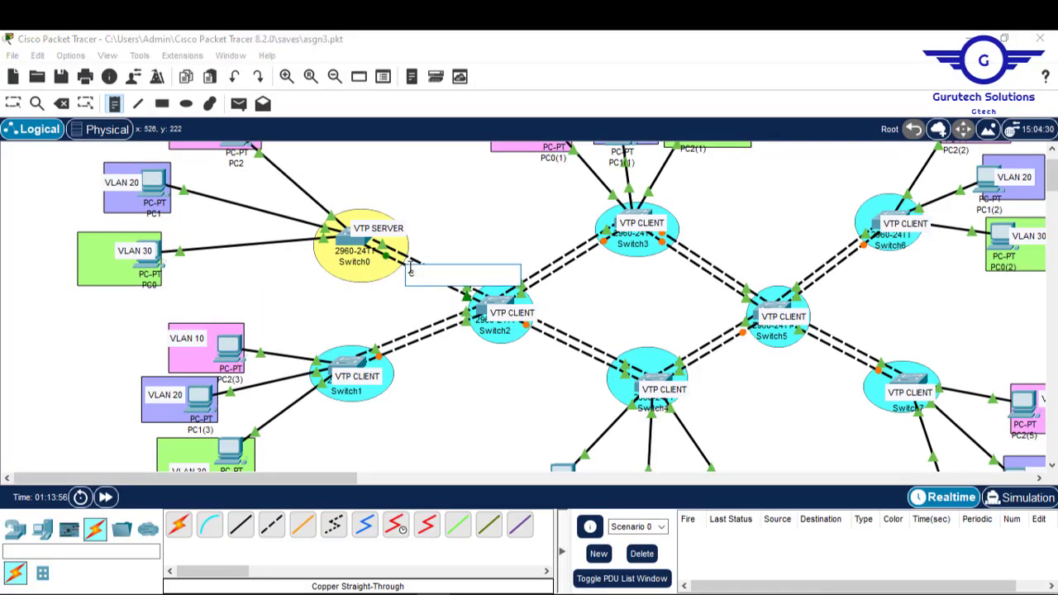
text(Channel-group 1)
key(Return)
text(LACP- active/passice)
key(ctrl+a)
click(486, 285)
key(BackSpace)
text(v)
click(416, 273)
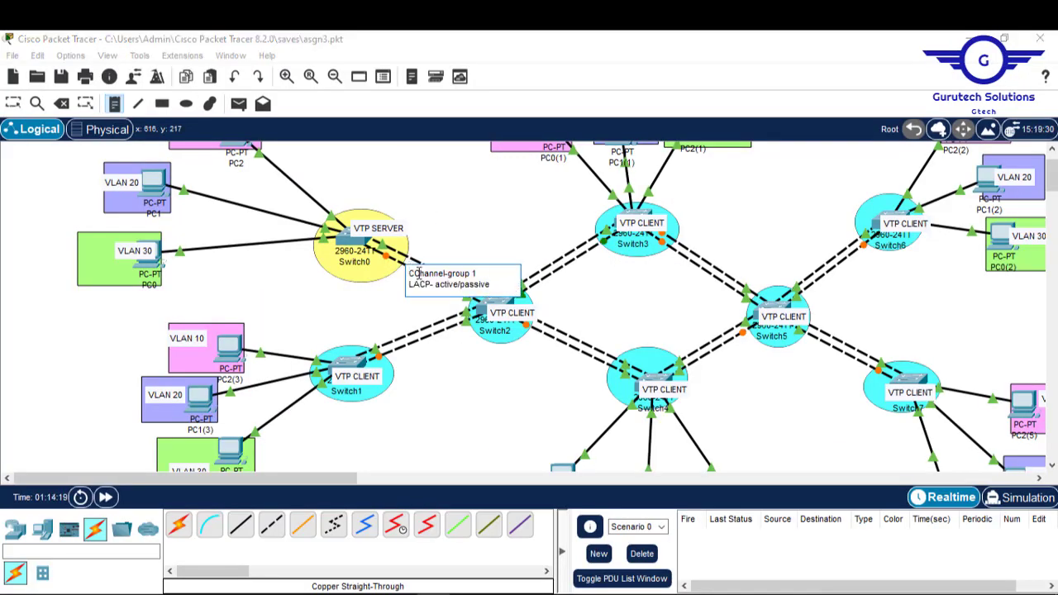
key(BackSpace)
key(ctrl+a)
key(ctrl+c)
key(Escape)
drag(424, 266, 437, 252)
Add a 'Channel-group 2' PAgP auto/desirable note near Switch1
click(115, 103)
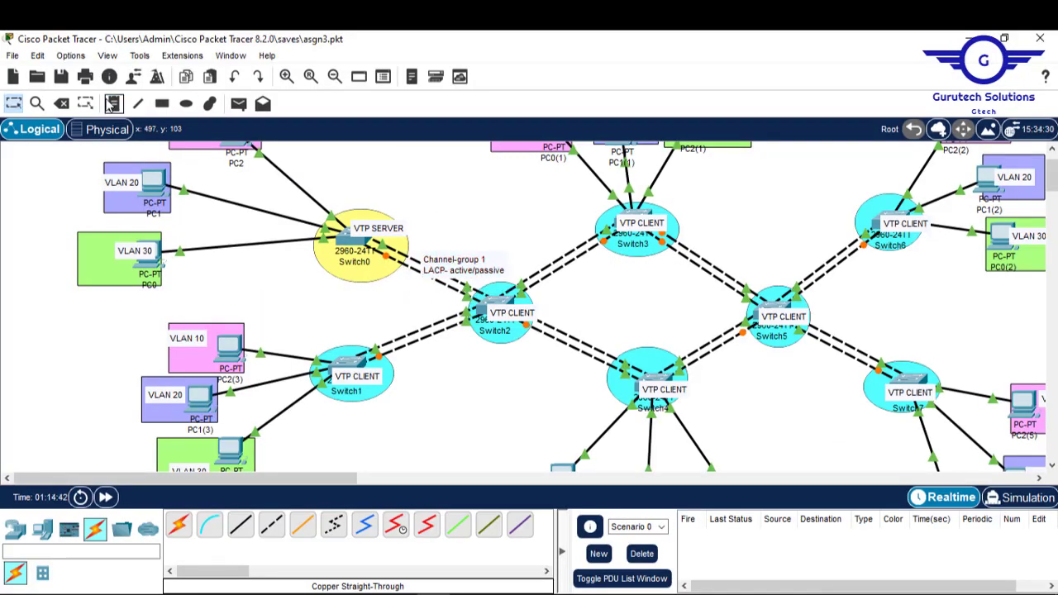
click(398, 347)
key(ctrl+v)
text(2)
click(417, 363)
text(PAG)
drag(496, 361, 429, 364)
text(auto/desirable)
click(500, 407)
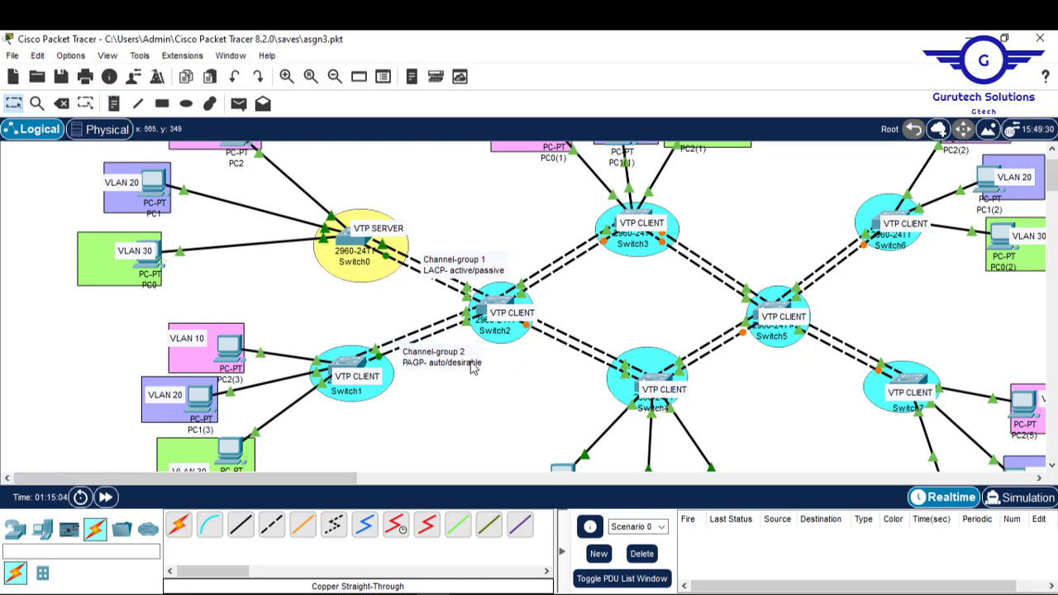
key(ctrl+a)
click(115, 103)
Paste channel-group notes onto the Switch2–Switch3, Switch3–Switch5 and remaining links
click(540, 274)
text(Channel-group 2 PAGP- auto/desirable)
click(702, 252)
text(Channel-group 2 PAGP- auto/desirable)
click(464, 265)
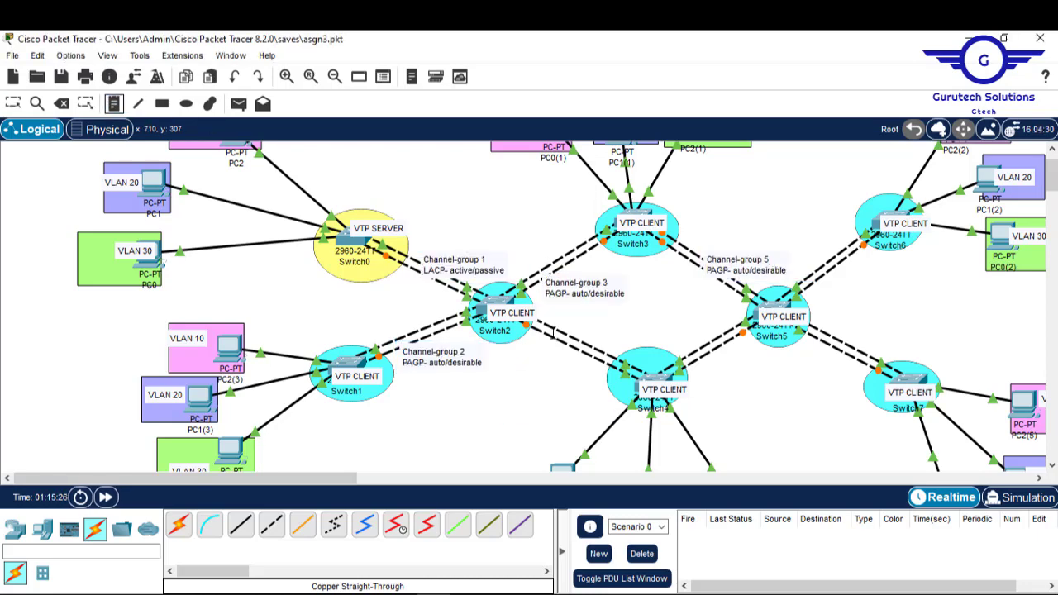
click(538, 336)
key(ctrl+v)
click(704, 344)
click(818, 263)
Renumber the pasted notes as Channel-group 4, 6 and 7
click(603, 346)
text(4)
click(767, 355)
text(6)
click(886, 274)
text(7)
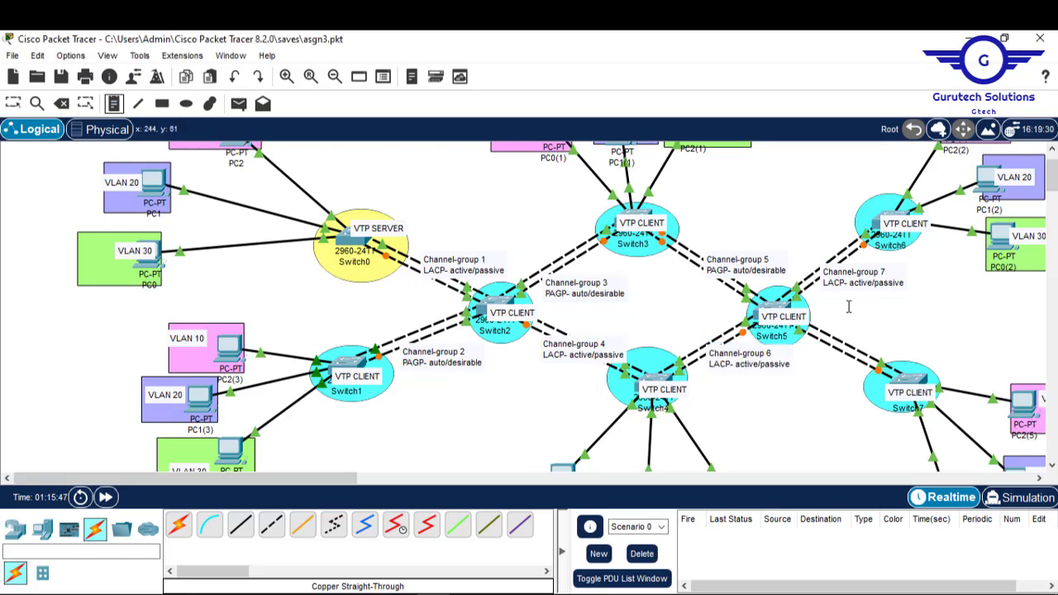
Add the Channel-group 8 note by the Switch5–Switch7 link
click(597, 285)
key(ctrl+a)
click(115, 103)
click(826, 341)
text(Channel-group 3 PAGP- auto/desirable)
click(356, 262)
Relabel the switches SW1 through SW8
text(SW1)
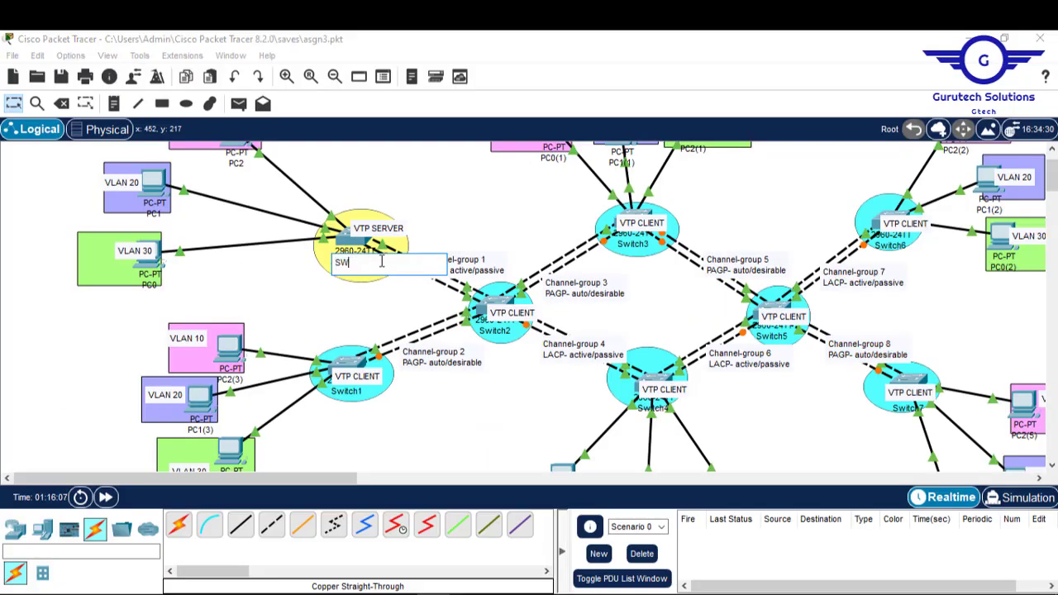
click(349, 392)
text(SW2)
click(495, 331)
text(SW3)
click(773, 336)
text(SW4)
click(649, 410)
text(SW5)
click(634, 245)
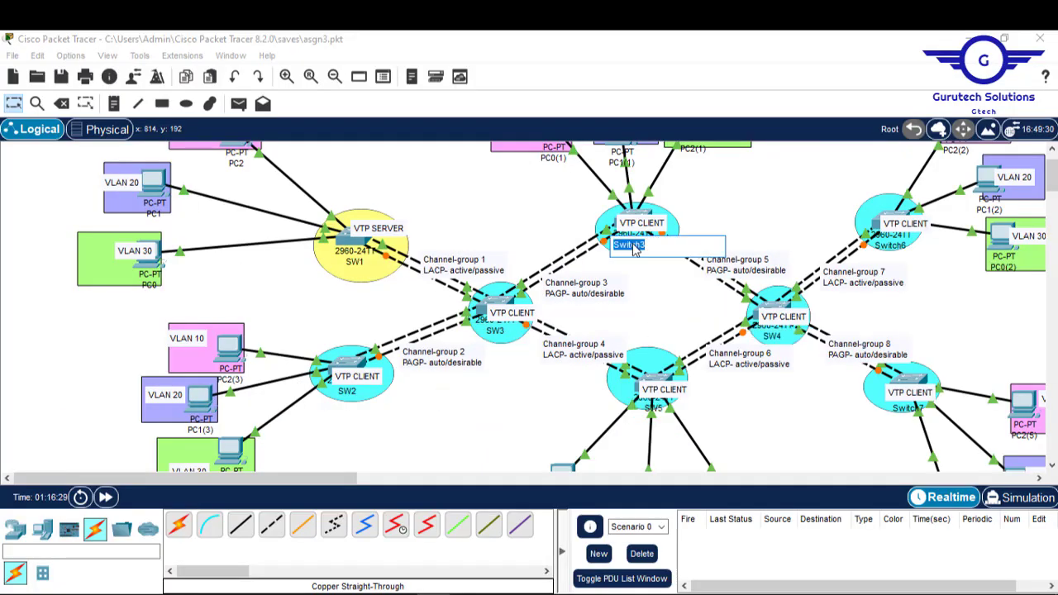
text(SW6)
click(891, 246)
text(SW7)
click(909, 409)
text(SW8)
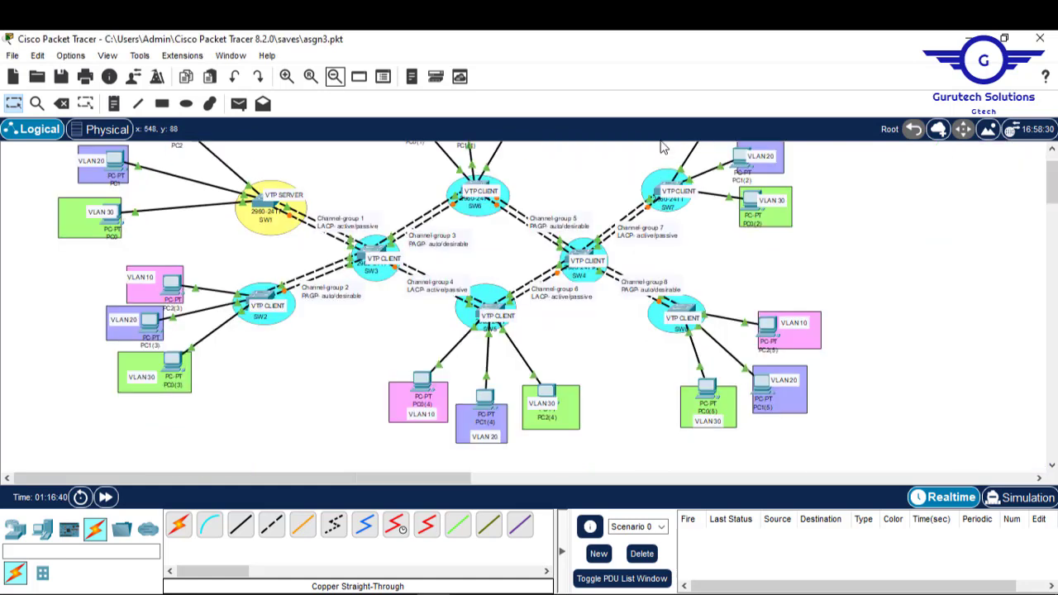
Compare the topology with the reference picture p.png, then bring up the Mini Project document
drag(1052, 189, 1051, 179)
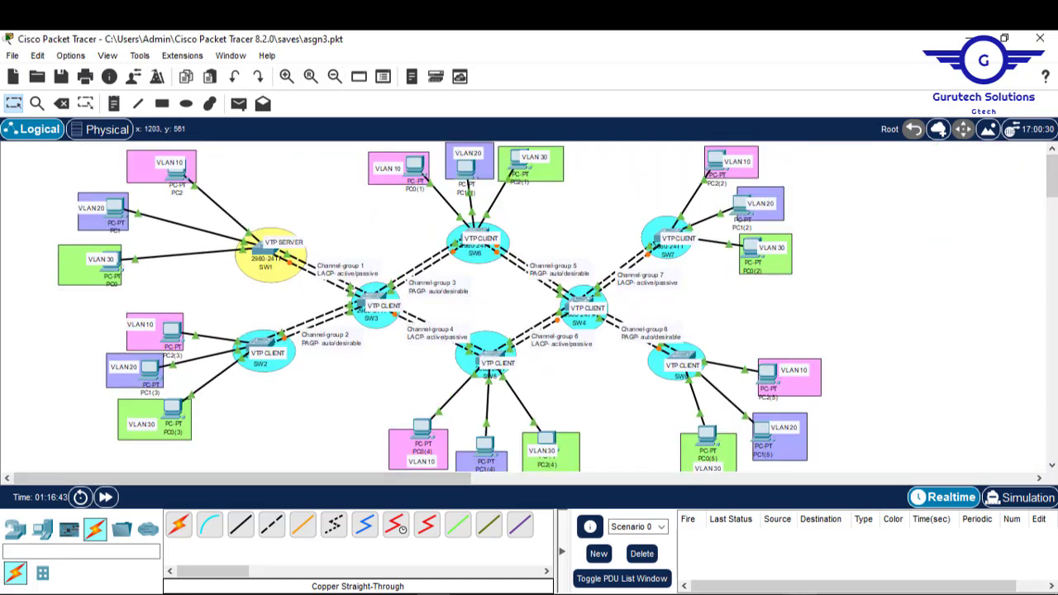
click(801, 594)
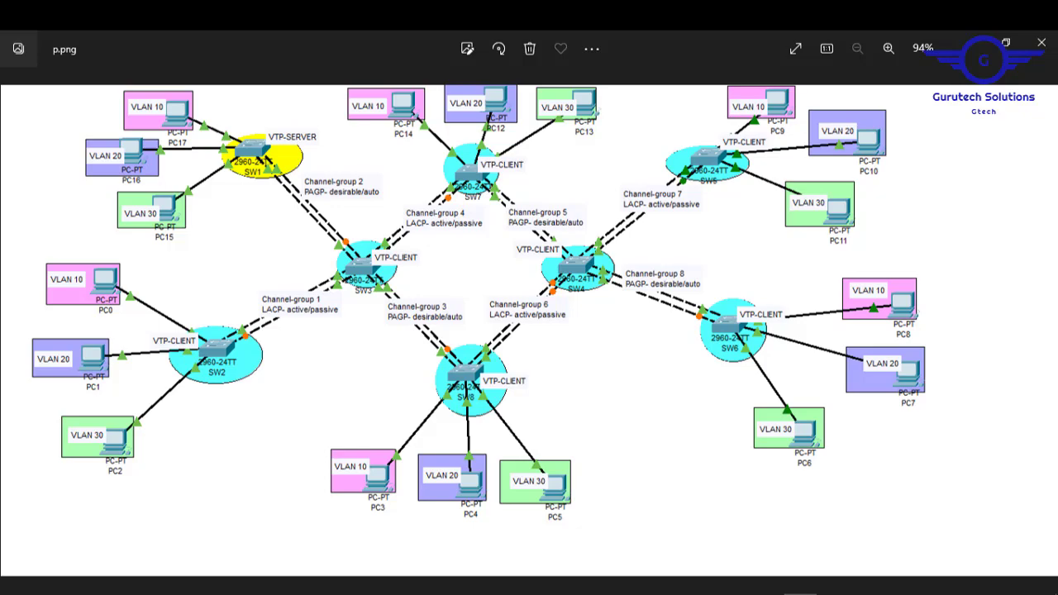
click(770, 593)
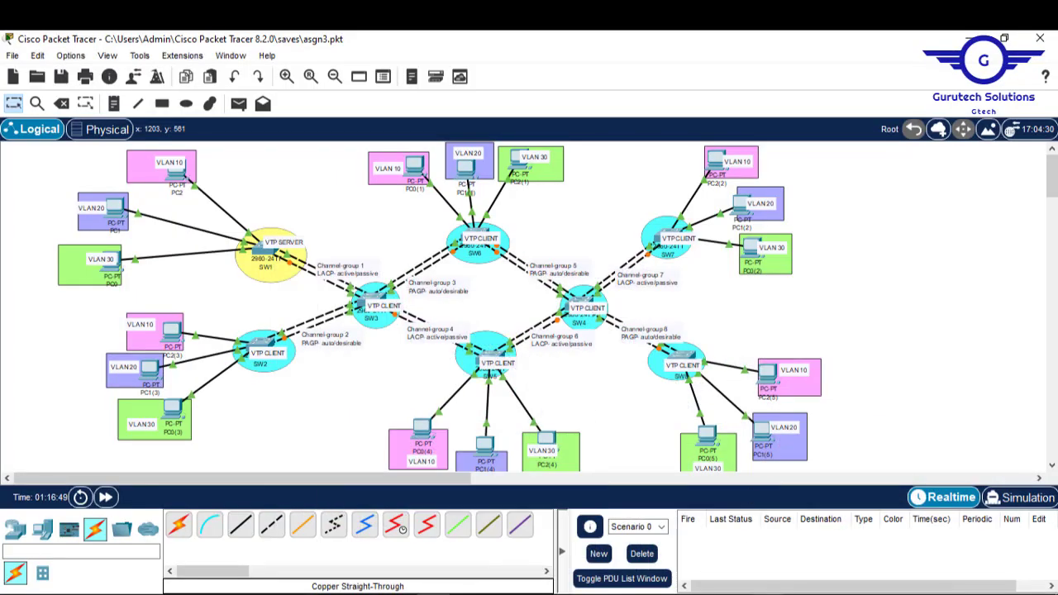
click(786, 594)
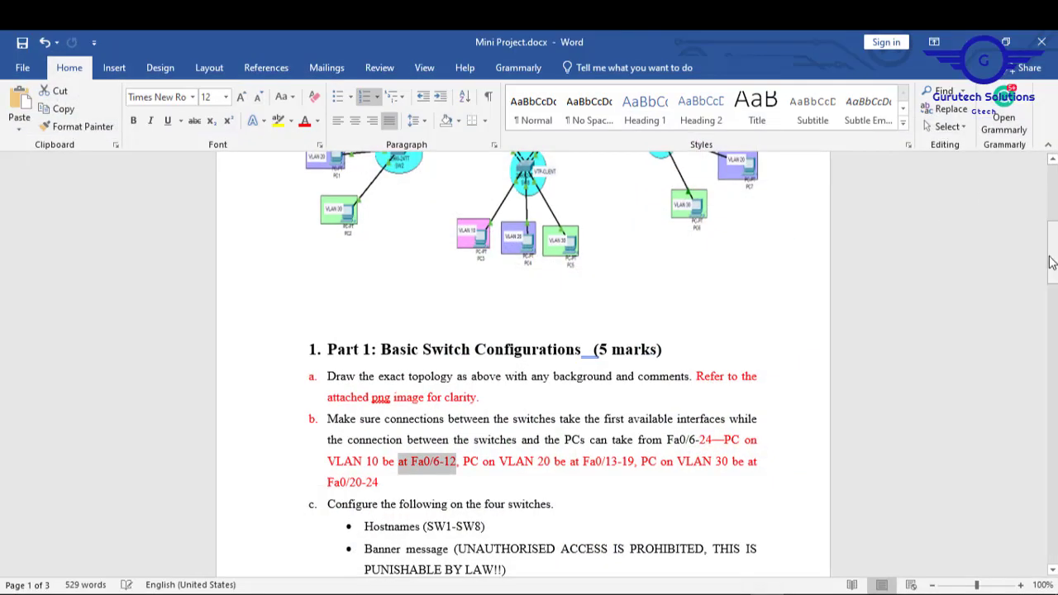
Read Part 1's switch settings down to Part 2, Etherchannel Configurations, then return to Packet Tracer
drag(1055, 270, 1054, 282)
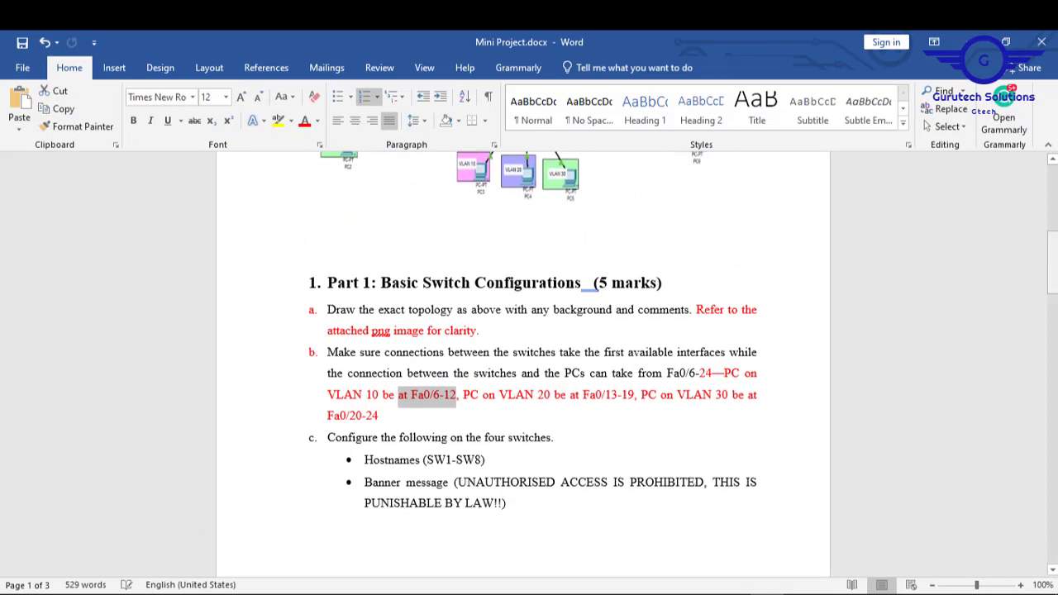
drag(1054, 282, 1054, 326)
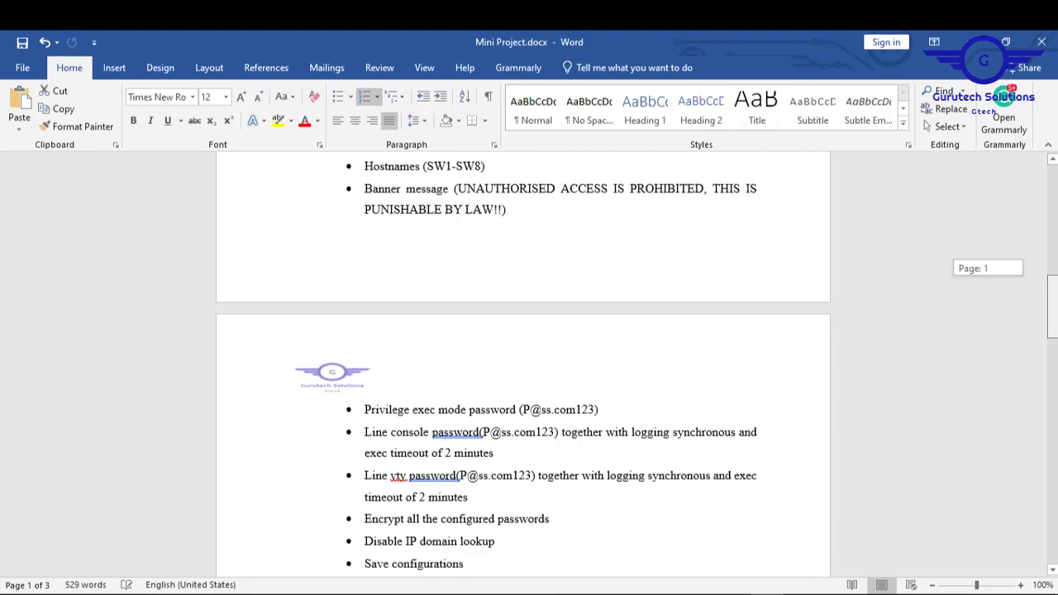
scroll(524, 363, down, 2)
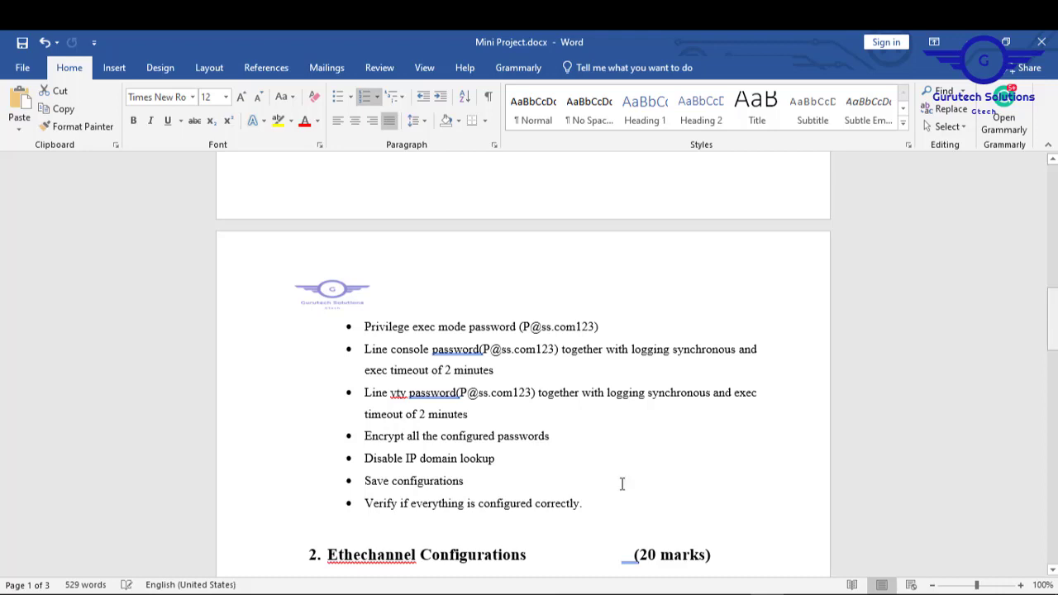
click(436, 594)
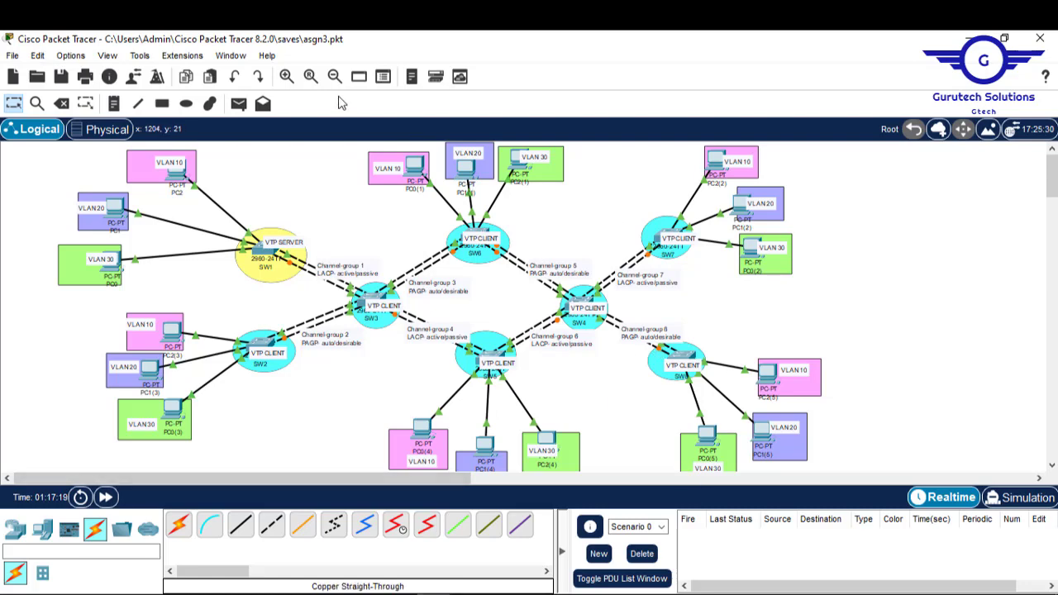
Zoom into the topology and open SW1's device window
click(311, 77)
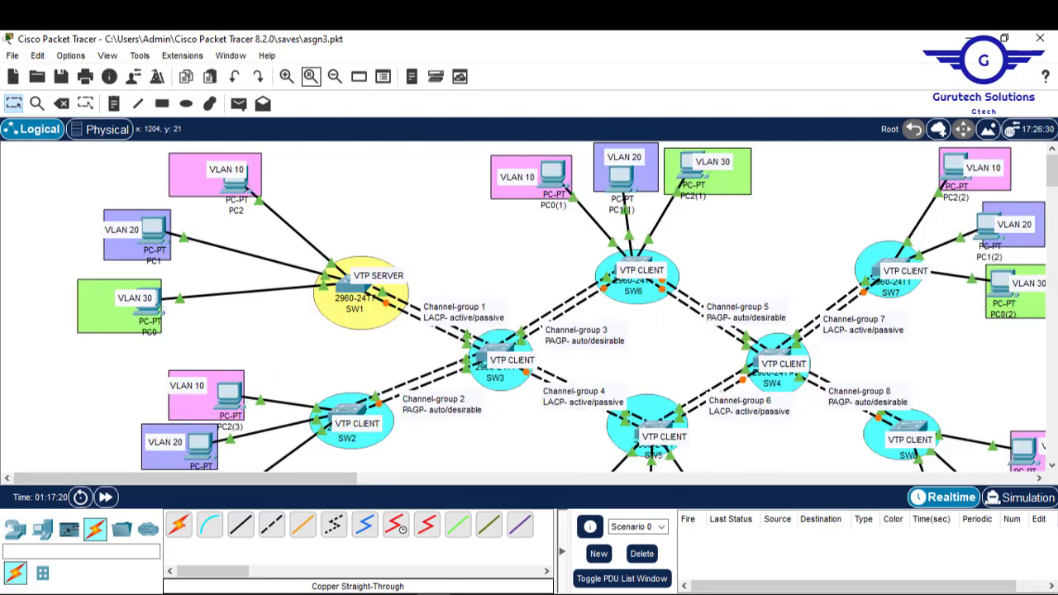
drag(308, 479, 335, 483)
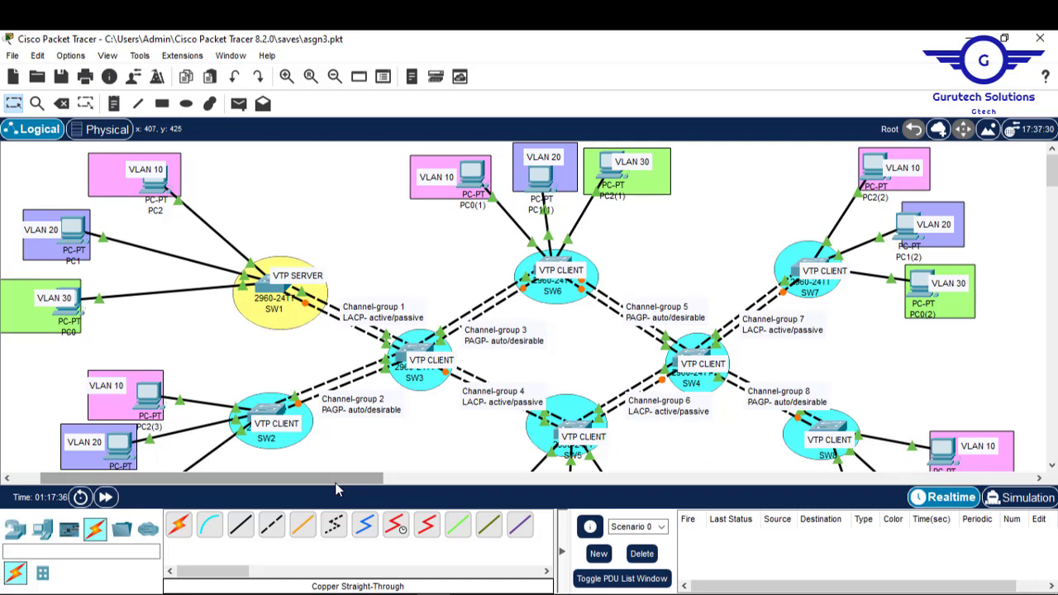
click(265, 287)
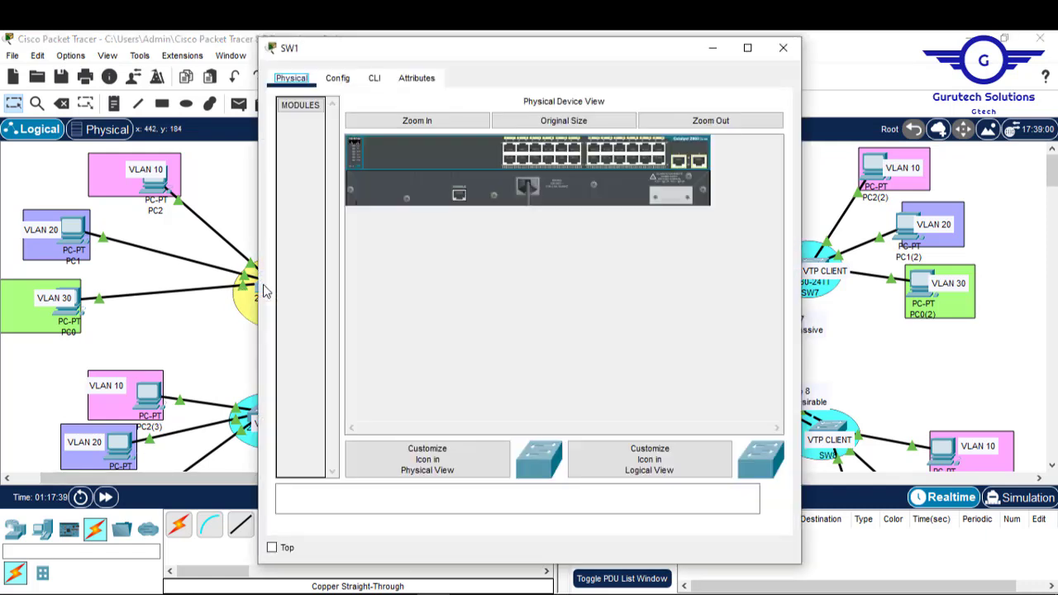
On SW1's CLI, enter global configuration with en and conf t, set hostname SW1, and begin banner motd
click(374, 80)
key(Return)
key(Return)
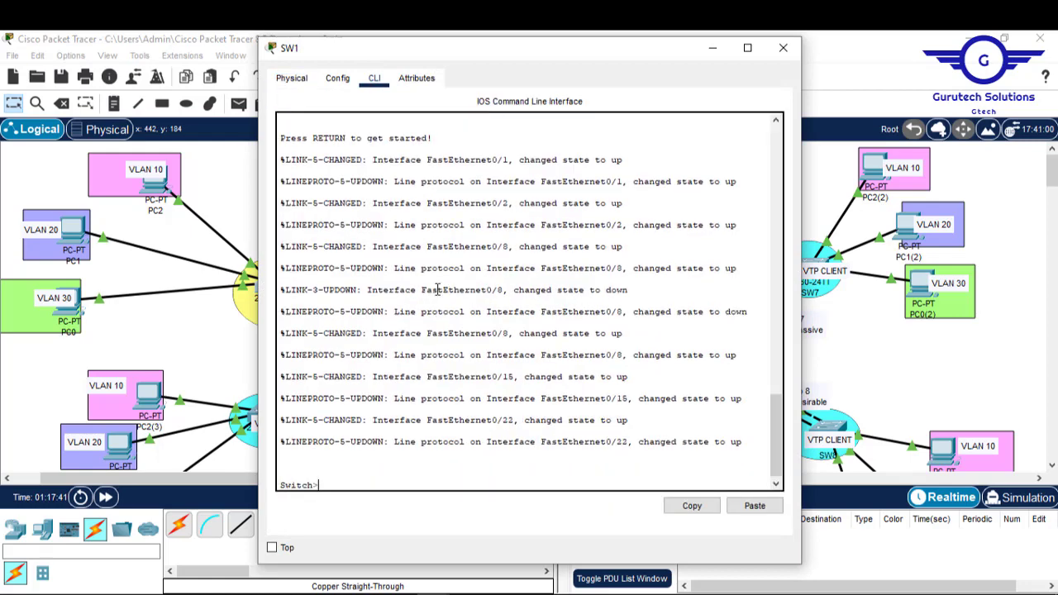
text(en)
key(Return)
text(ch#c)
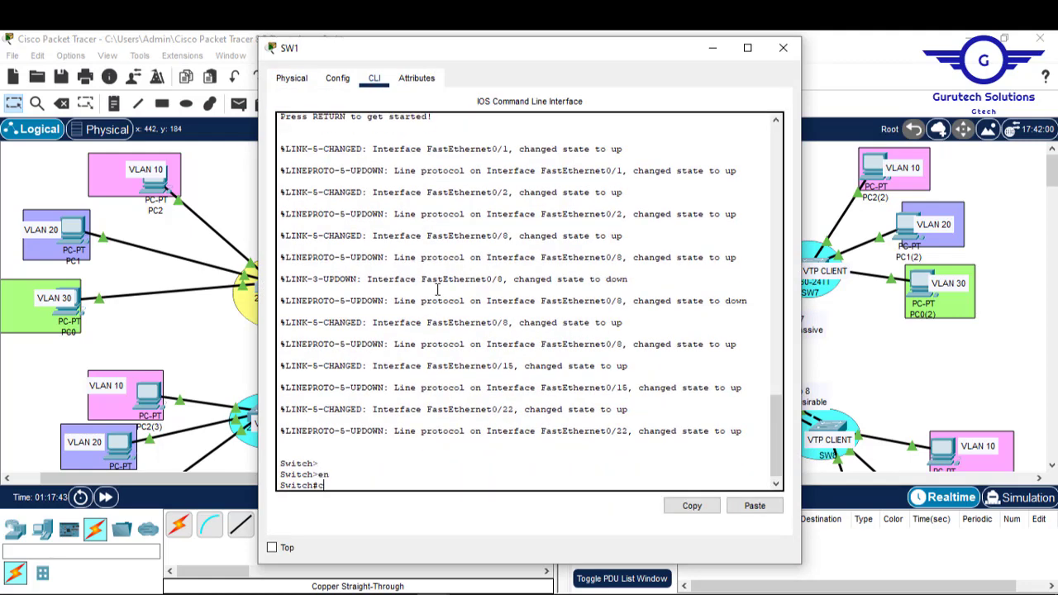
text(onf t)
key(Return)
key(Return)
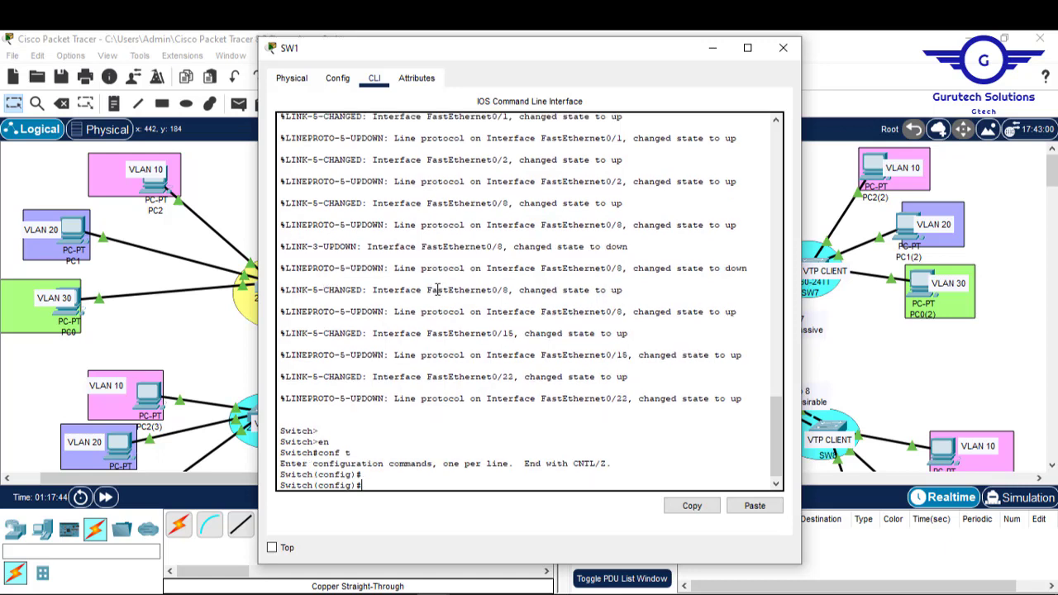
text(host)
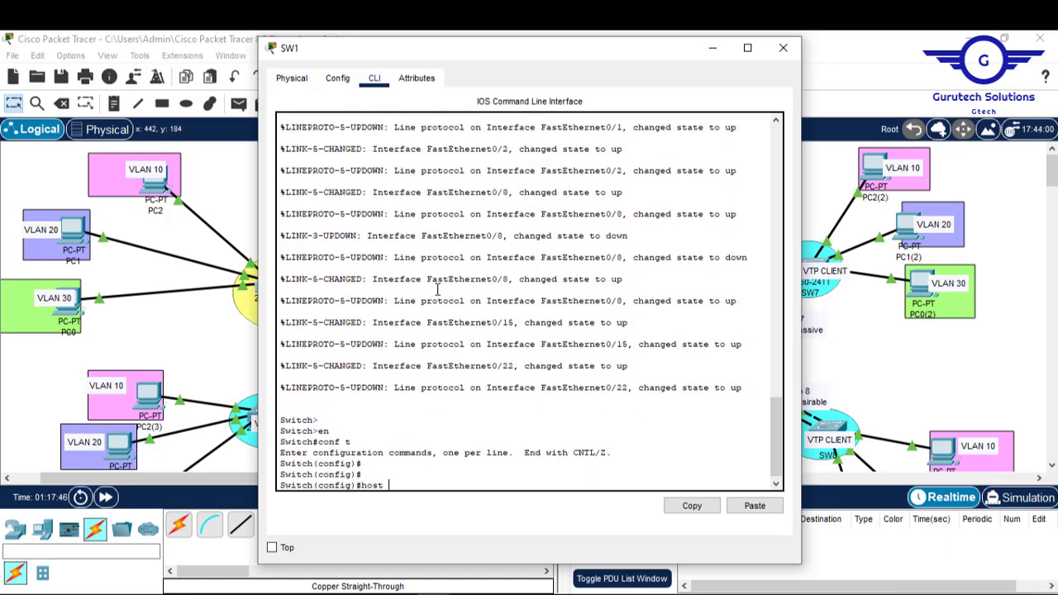
text(name SW1)
key(Return)
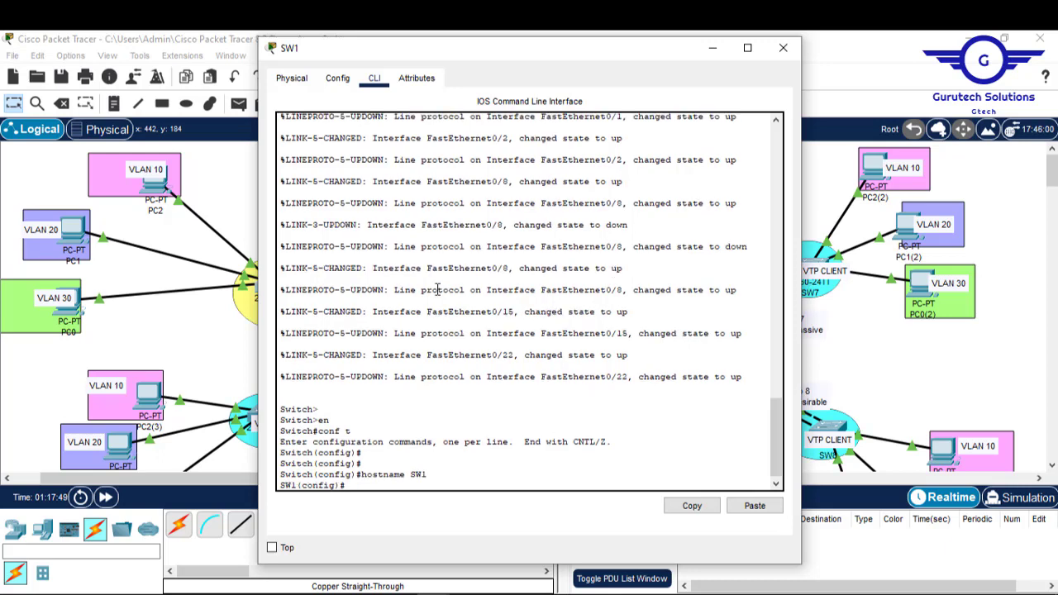
text(banner motd #)
Copy the required banner message text from the Part 1 requirements in the Word assignment
mouse_move(787, 589)
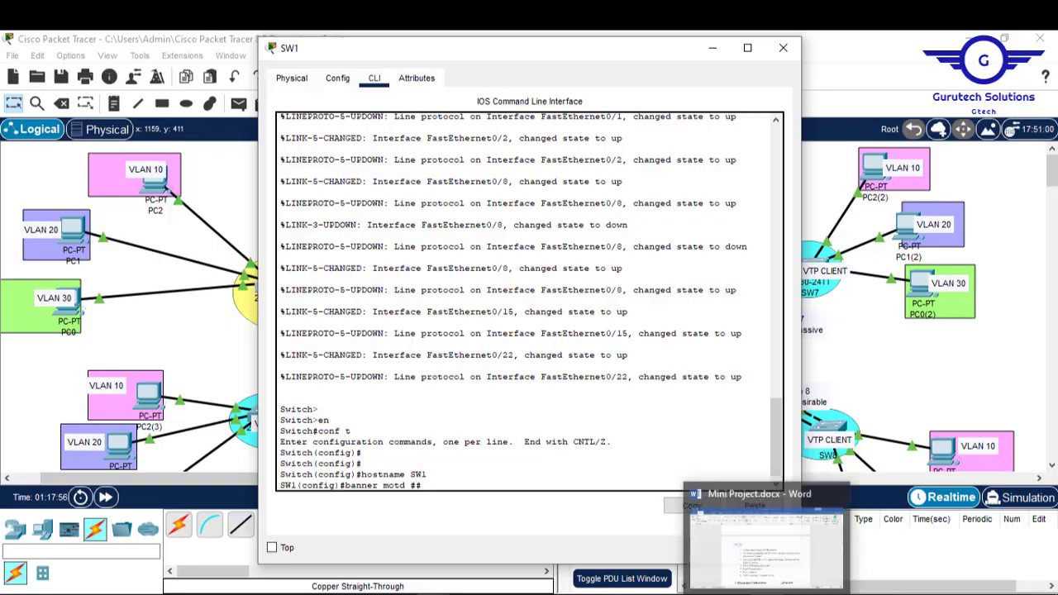
click(745, 568)
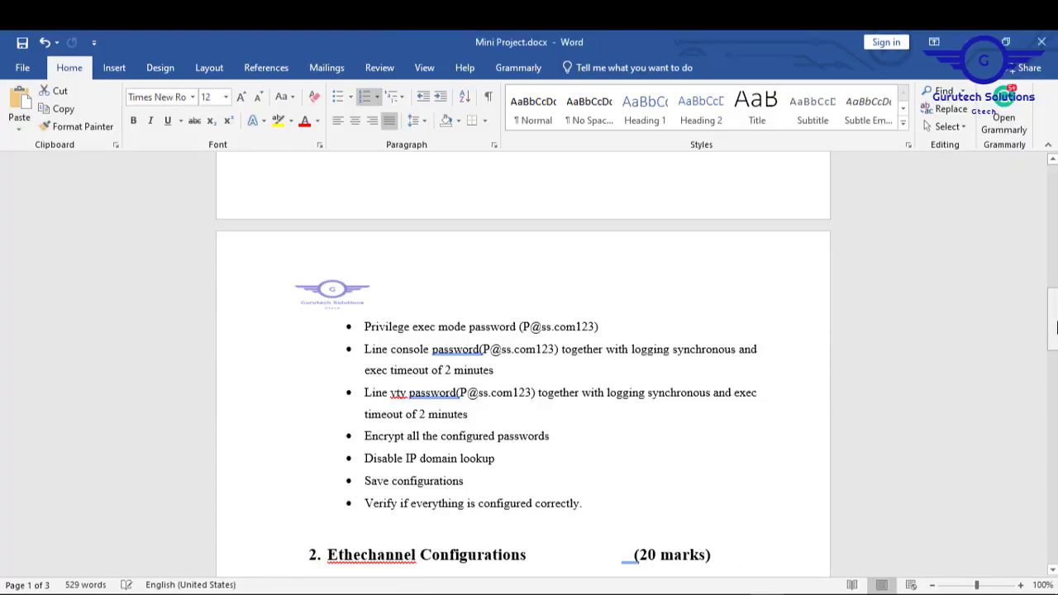
drag(1053, 339, 1052, 281)
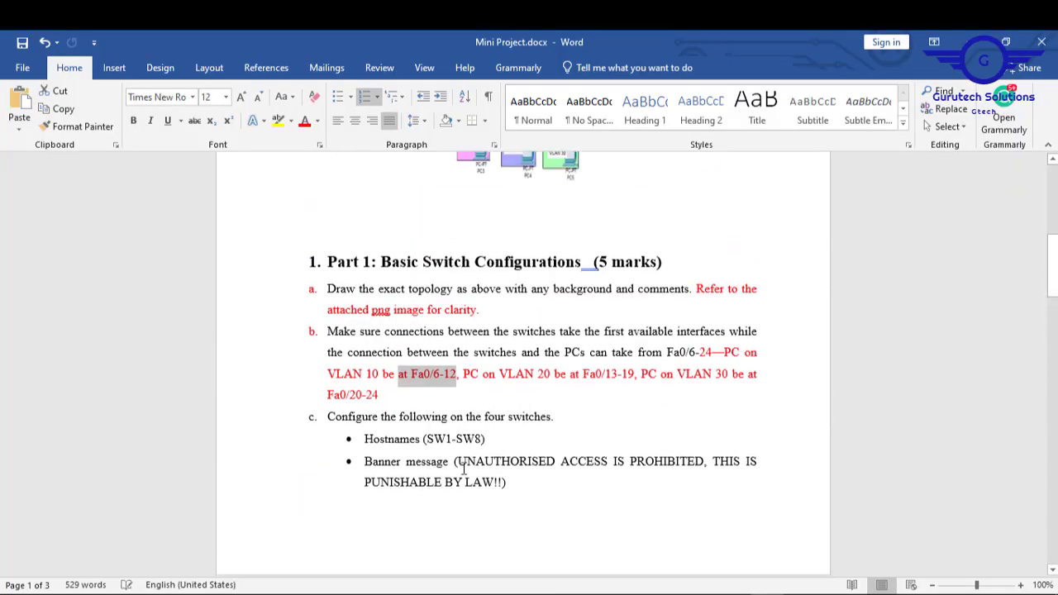
drag(462, 463, 504, 487)
key(ctrl+c)
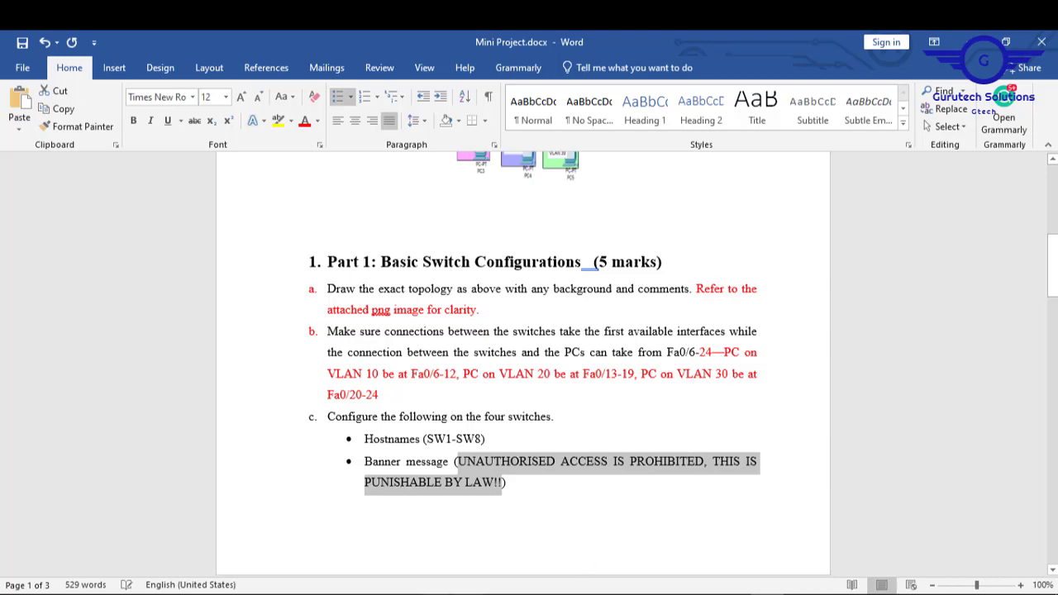
click(415, 569)
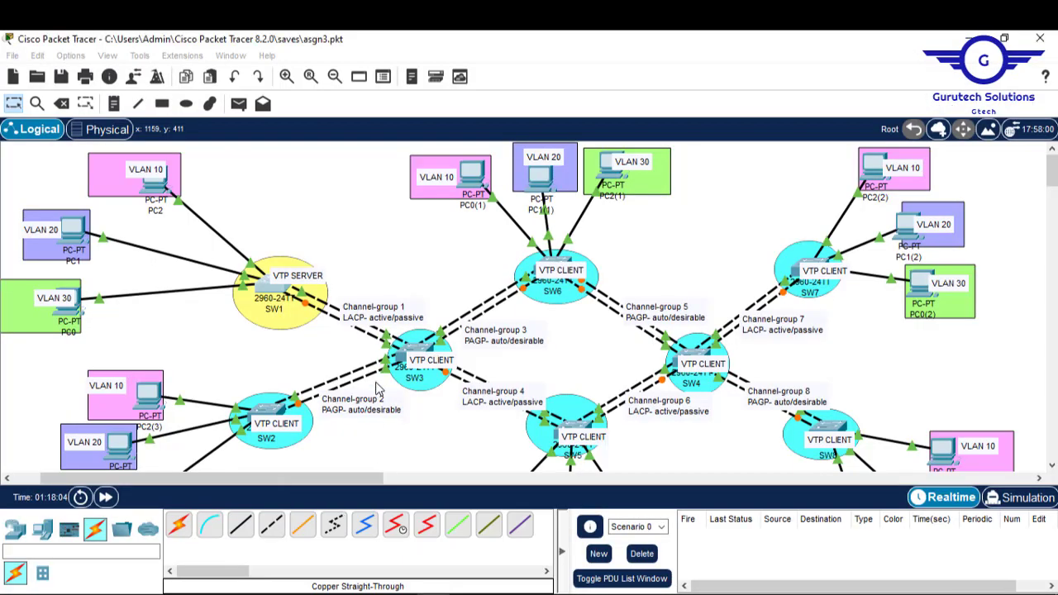
Paste 'UNAUTHORISED ACCESS IS PROHIBITED, THIS IS PUNISHABLE BY LAW!!' into SW1's banner motd command and apply it
click(277, 298)
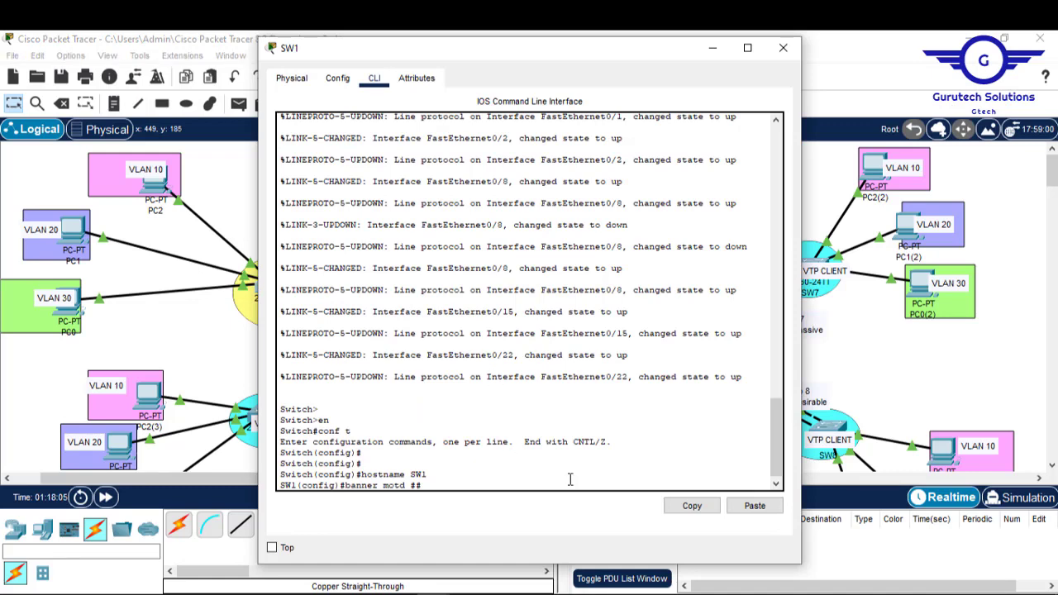
click(755, 506)
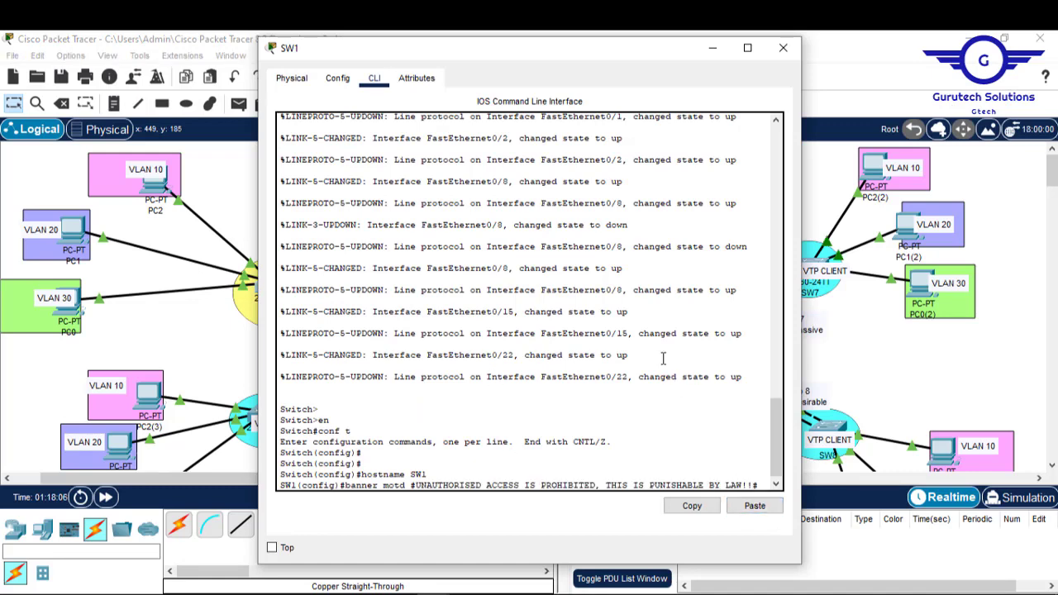
key(Return)
key(Return)
key(Return)
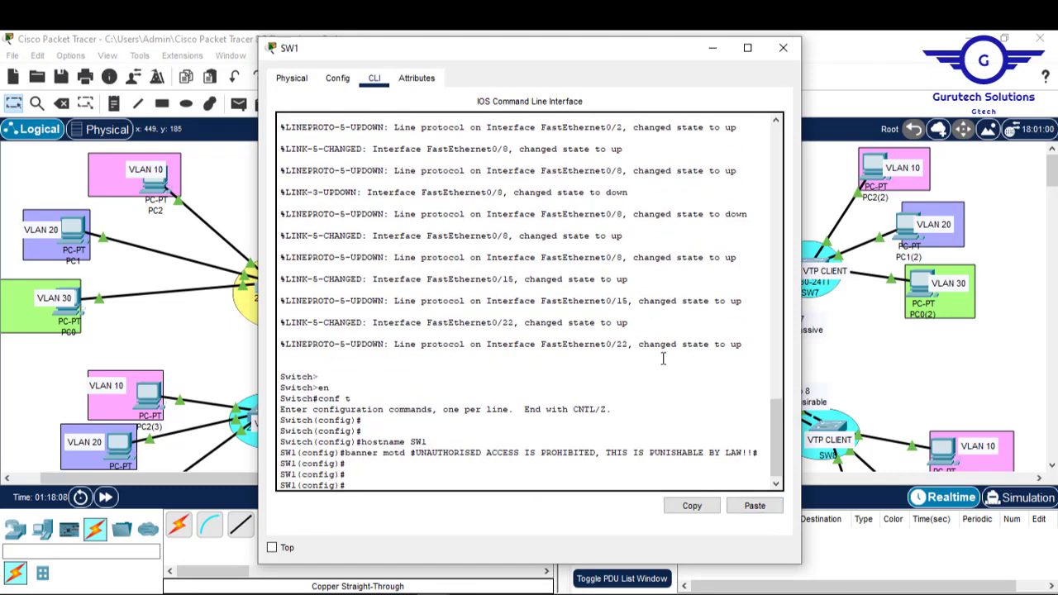
click(765, 592)
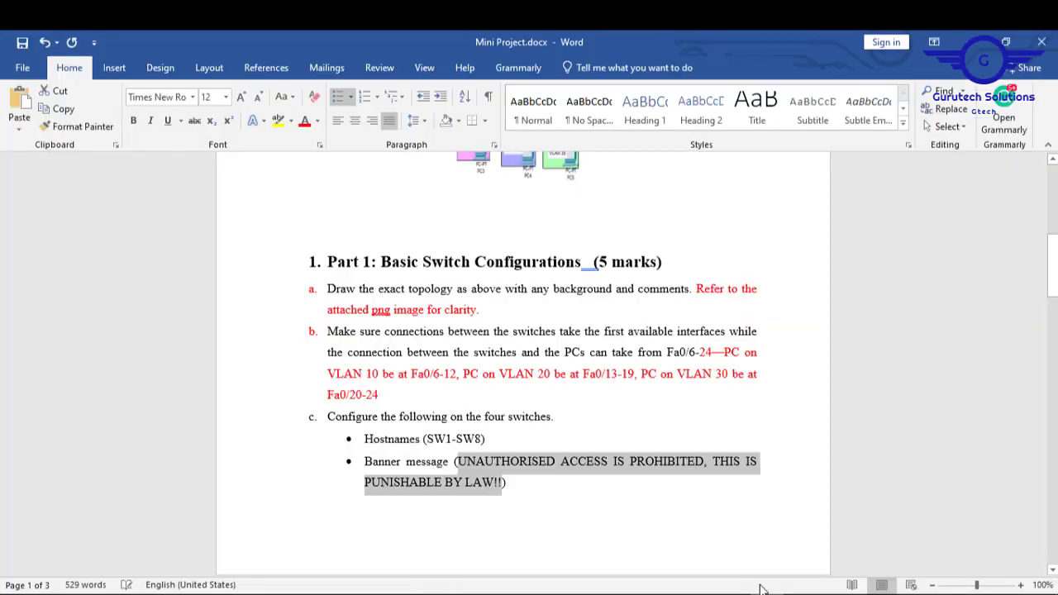
Read the remaining exec password, line, encryption and verification requirements in Word
key(Down)
key(Down)
key(Down)
key(Down)
key(Down)
key(Down)
key(Down)
key(Down)
key(Down)
key(Down)
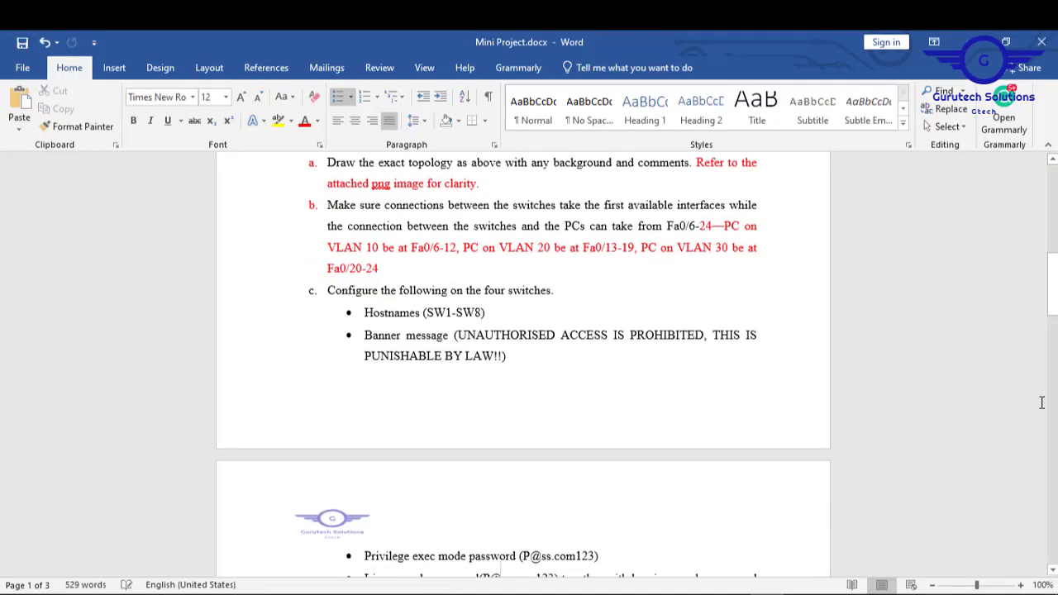
key(Down)
key(Down)
key(Down)
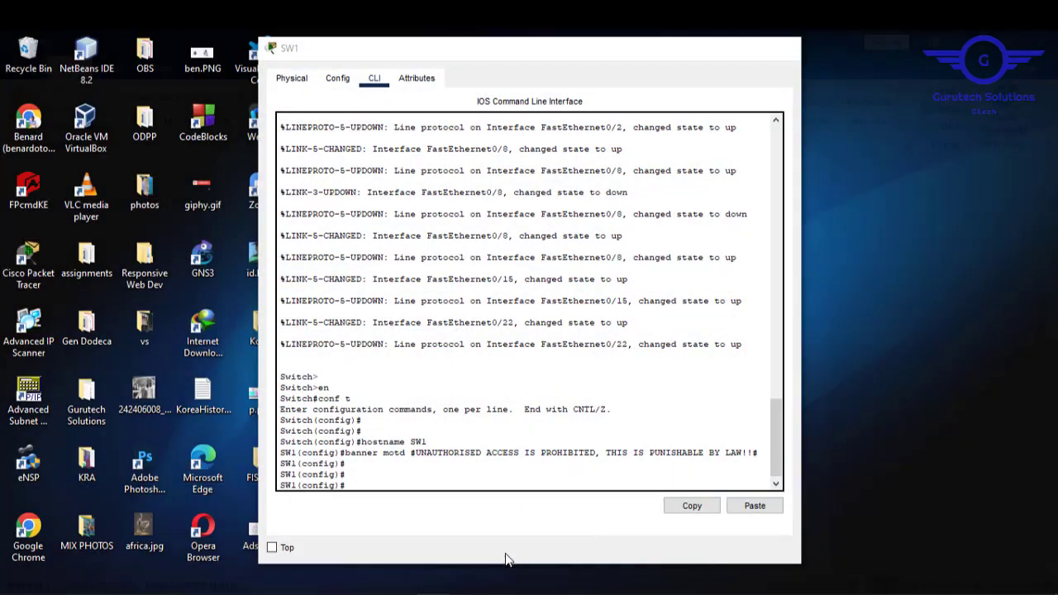
click(506, 545)
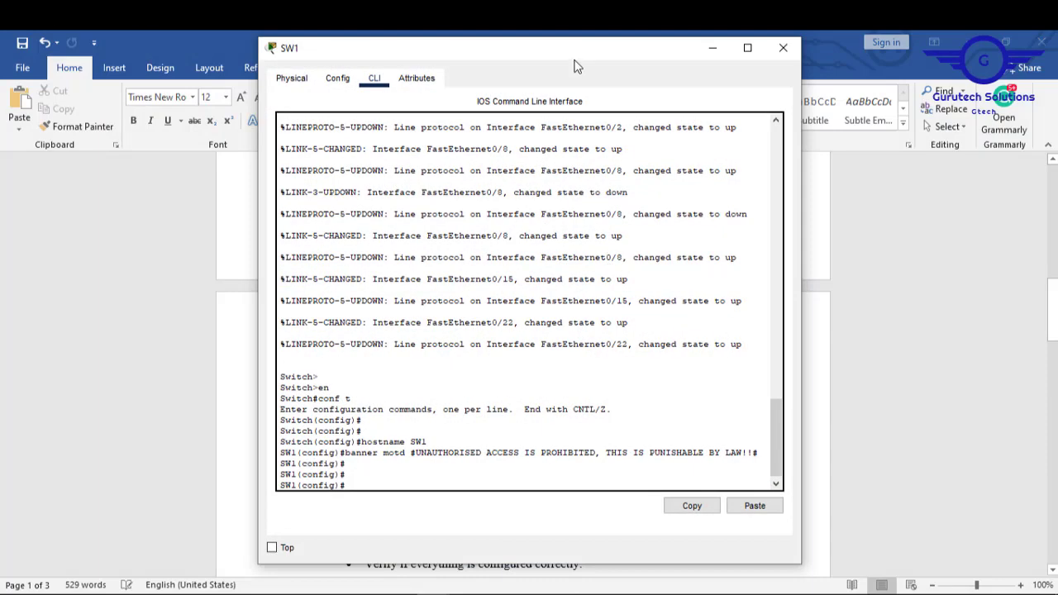
drag(572, 57, 769, 69)
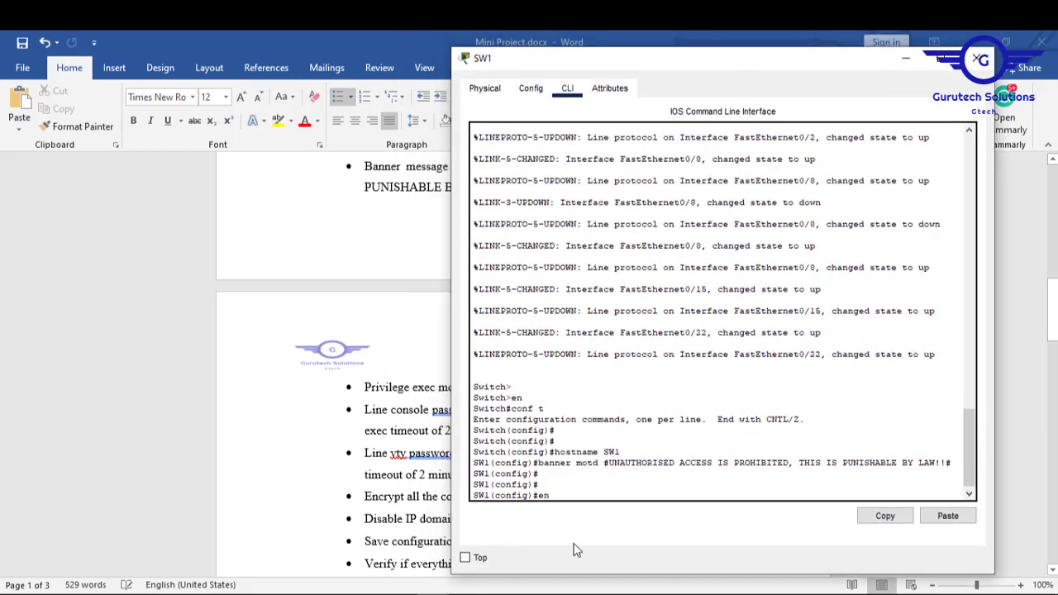
key(Tab)
text(p)
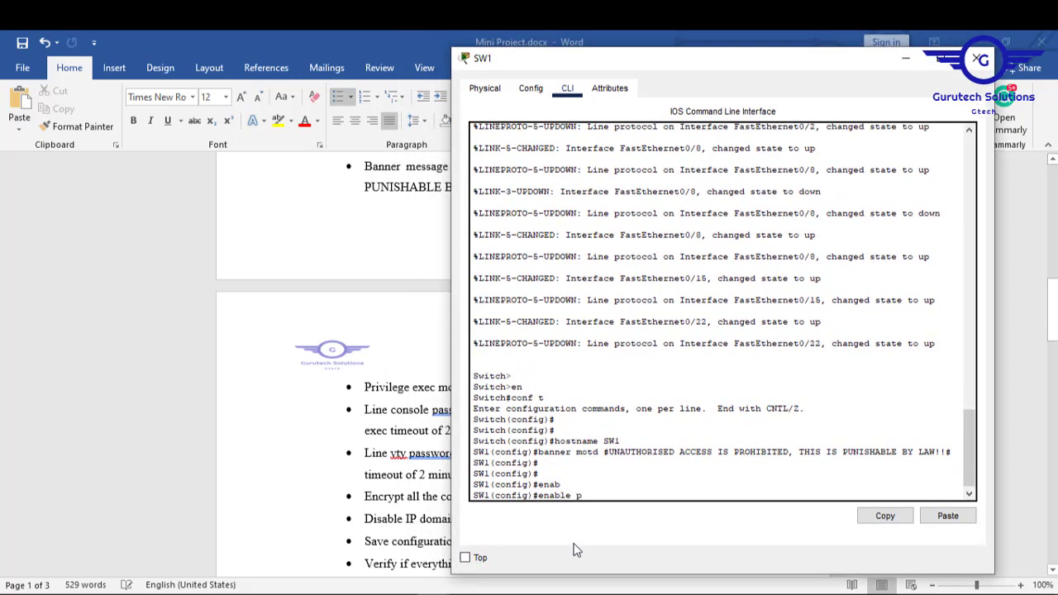
text(a)
key(Tab)
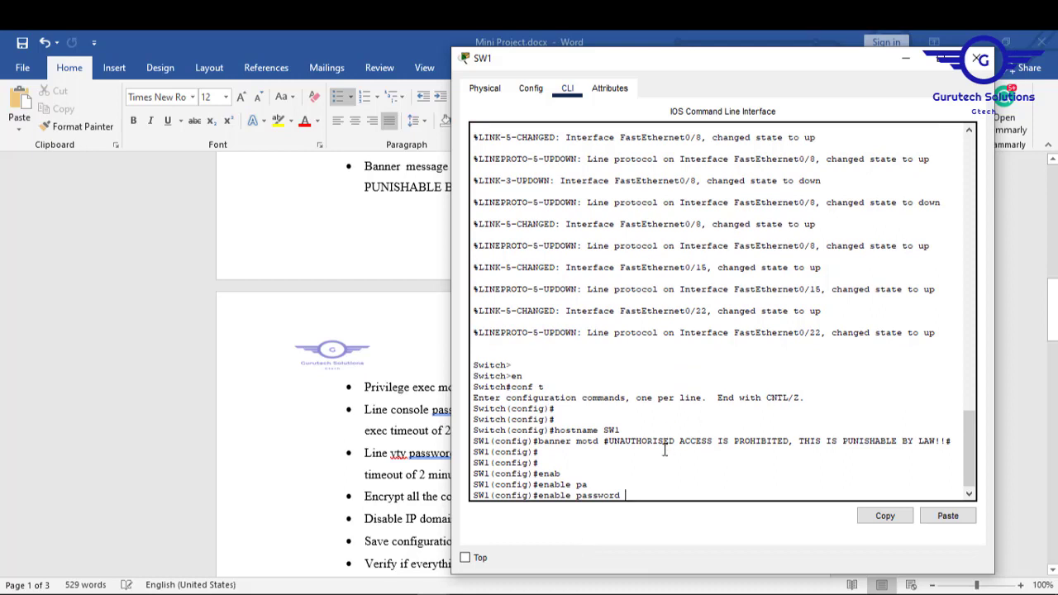
text(cisco)
key(Return)
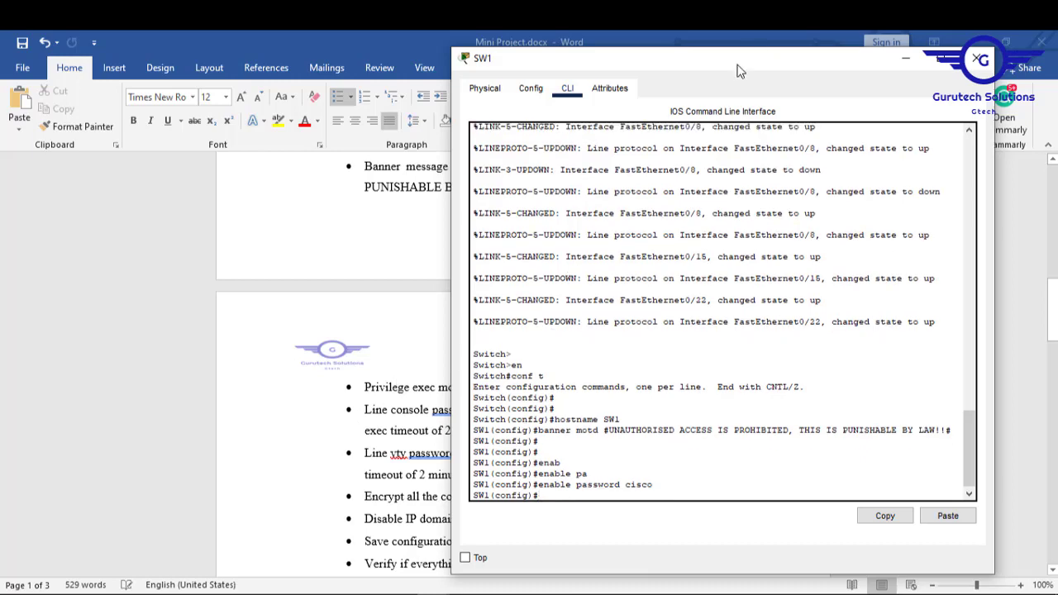
drag(738, 66, 697, 70)
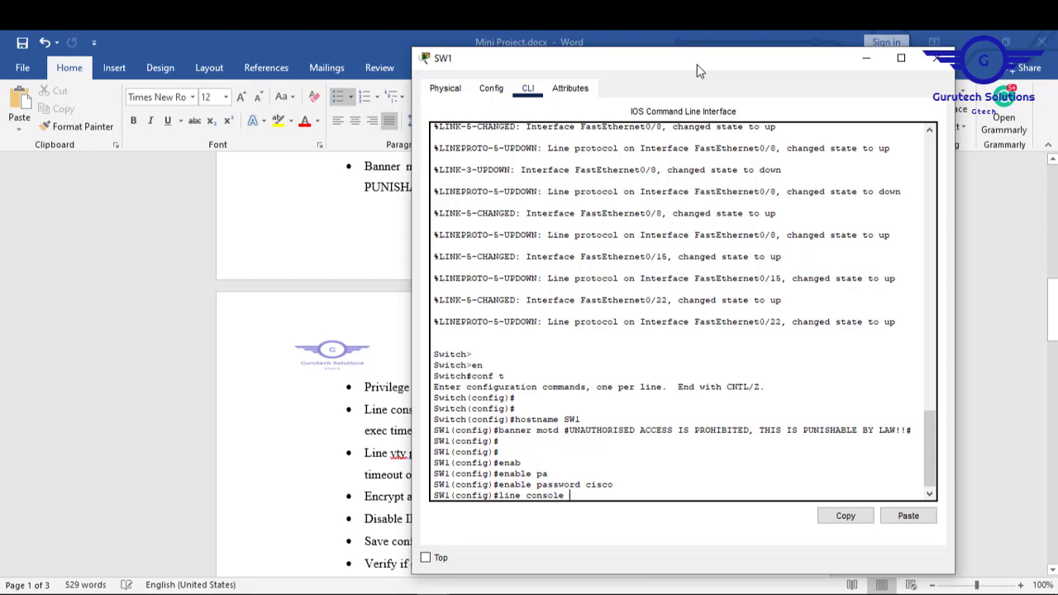
text(0)
key(Return)
text(pass)
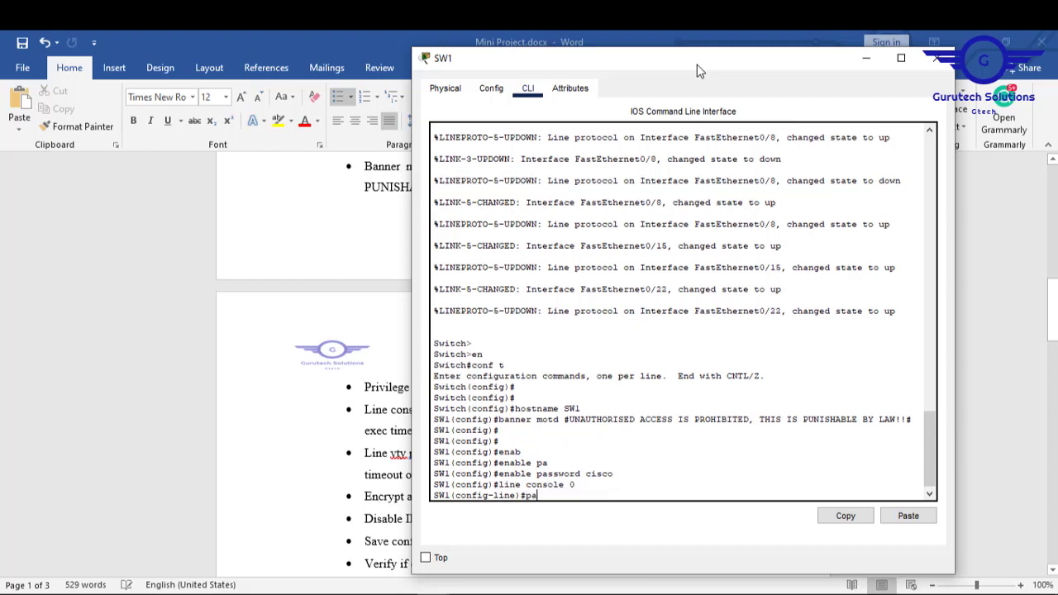
key(Tab)
text(cisco)
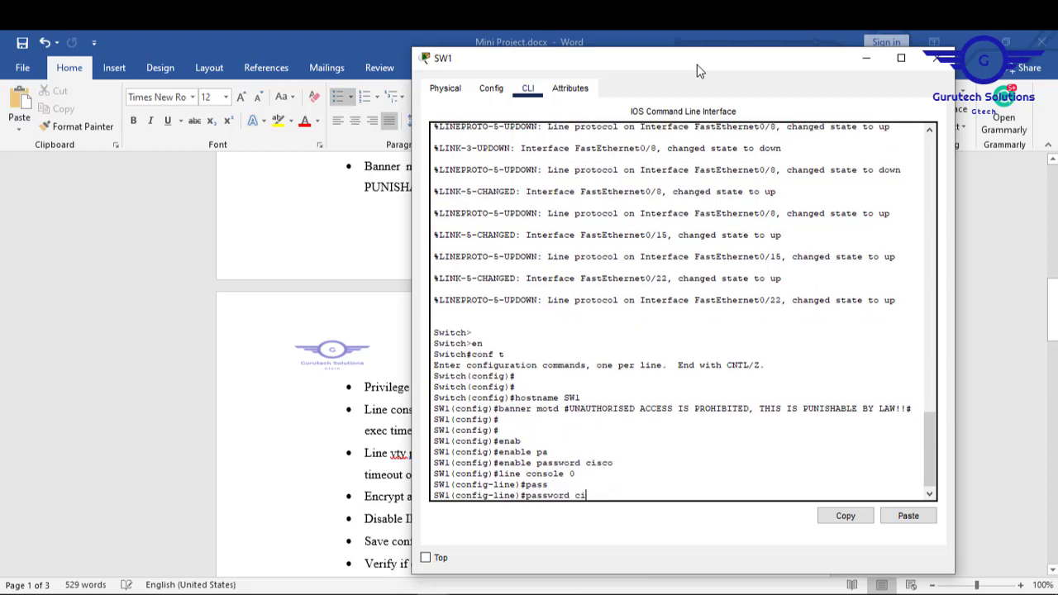
key(Return)
text(login)
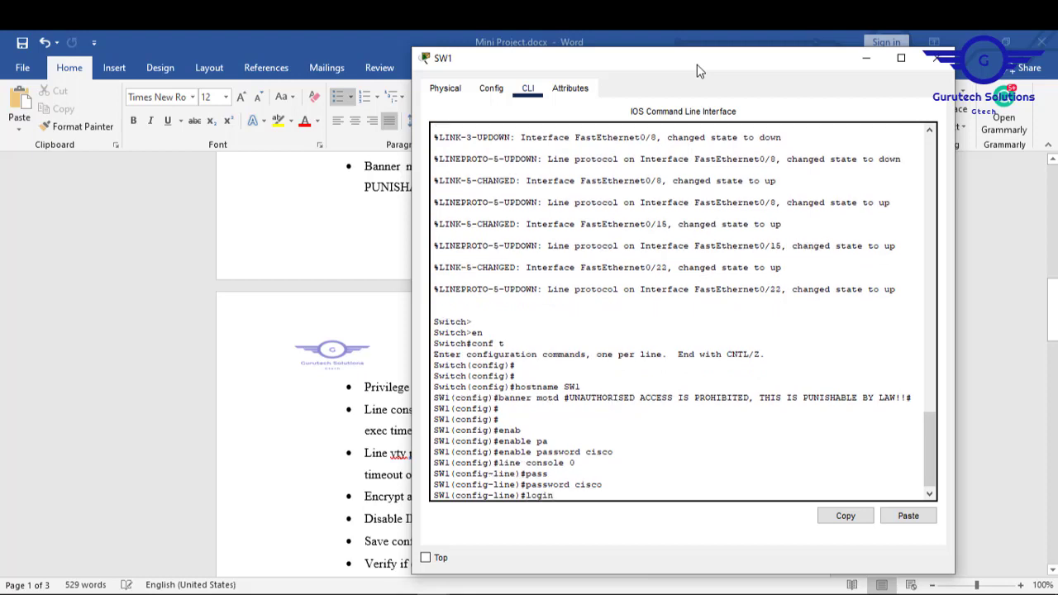
key(Return)
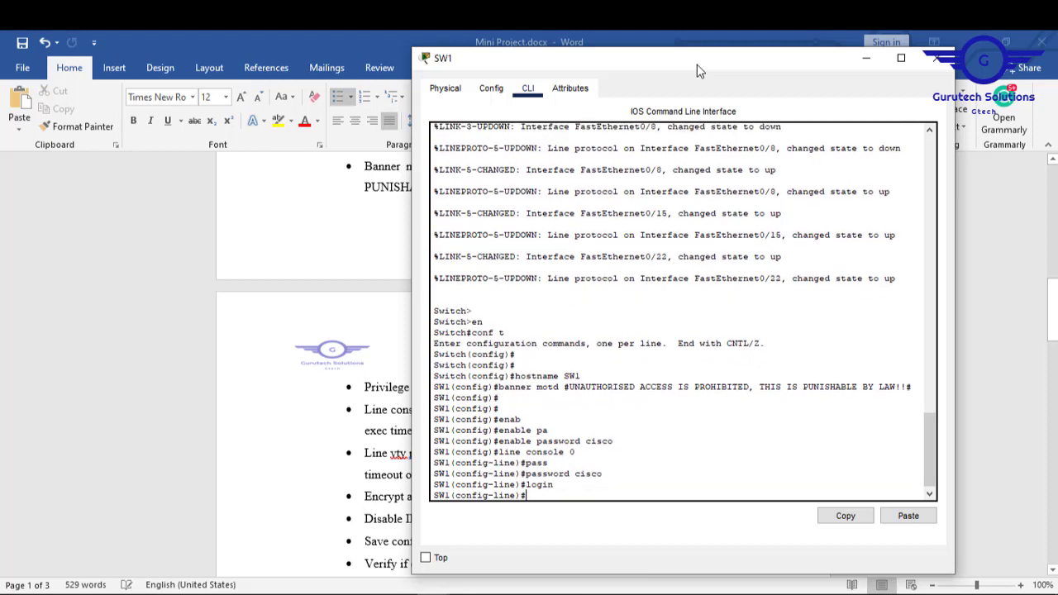
key(Return)
key(Return)
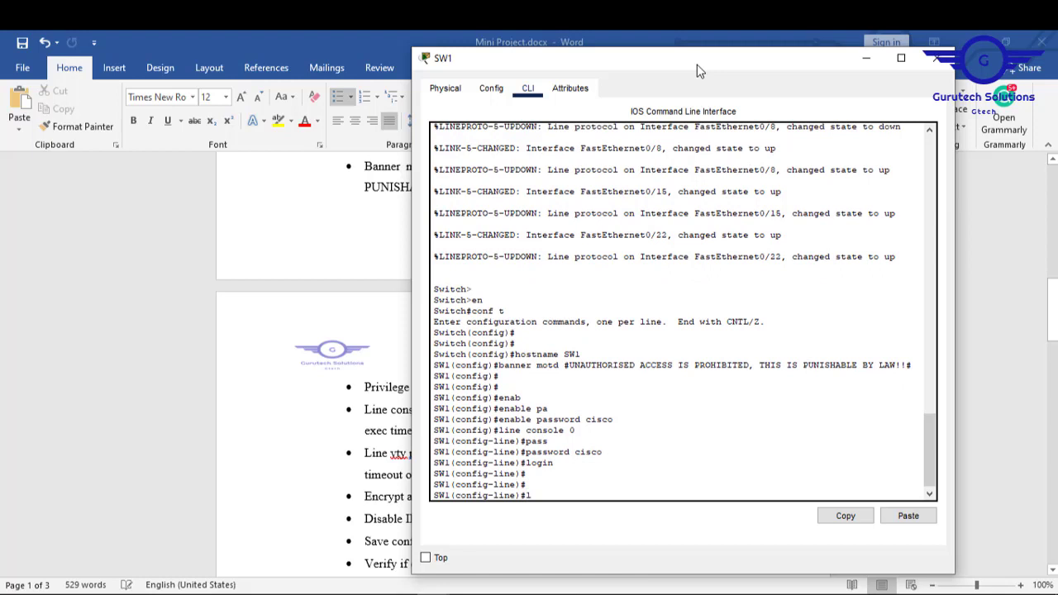
Enable logging synchronous and a 2-minute exec-timeout on the console line, then exit it
text(loggin)
key(Tab)
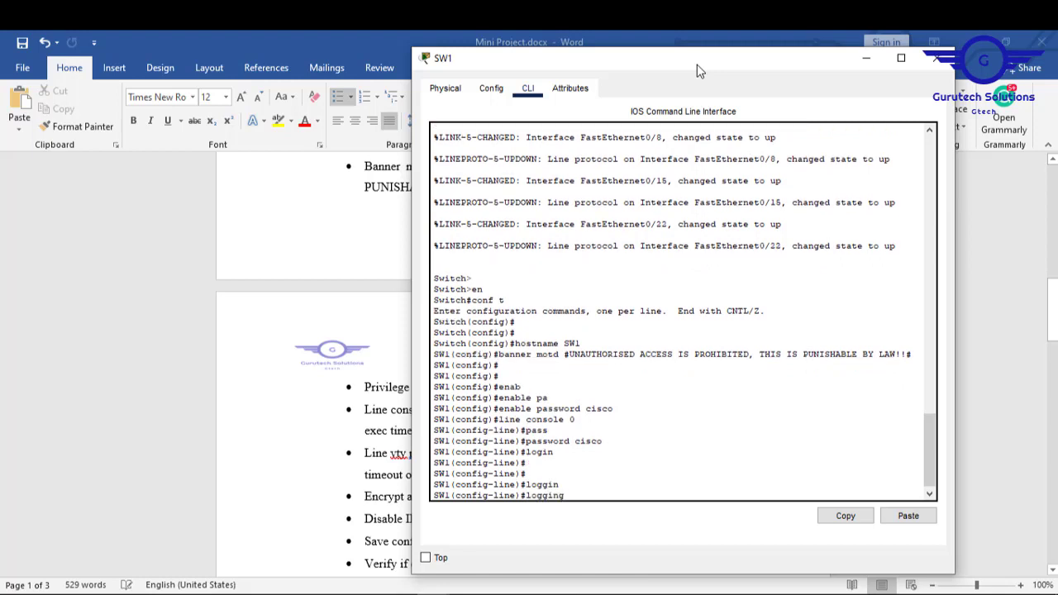
text(Synch)
key(Tab)
key(Return)
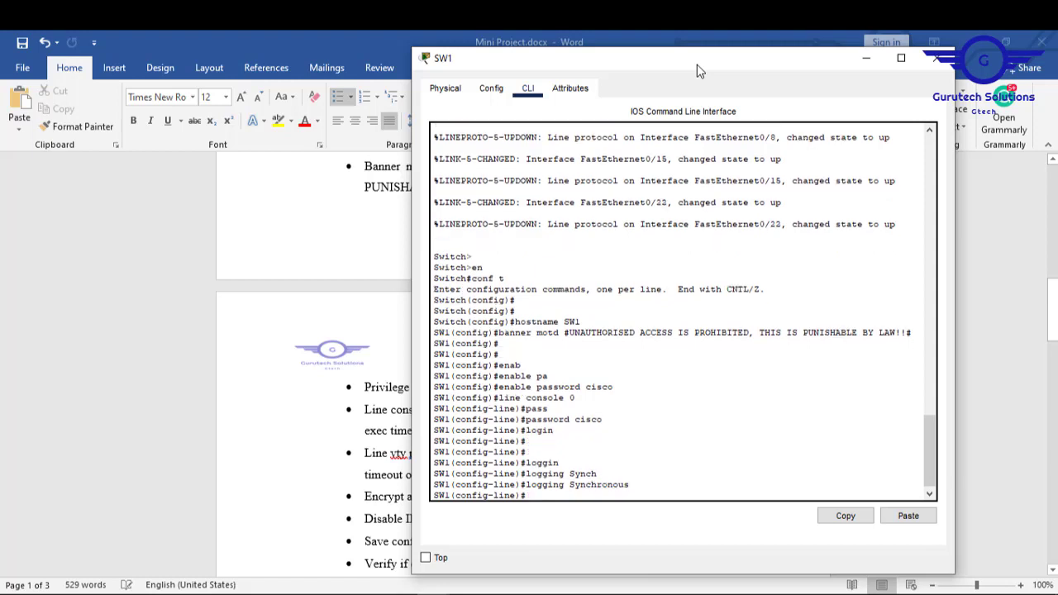
text(exec)
key(Tab)
text(2)
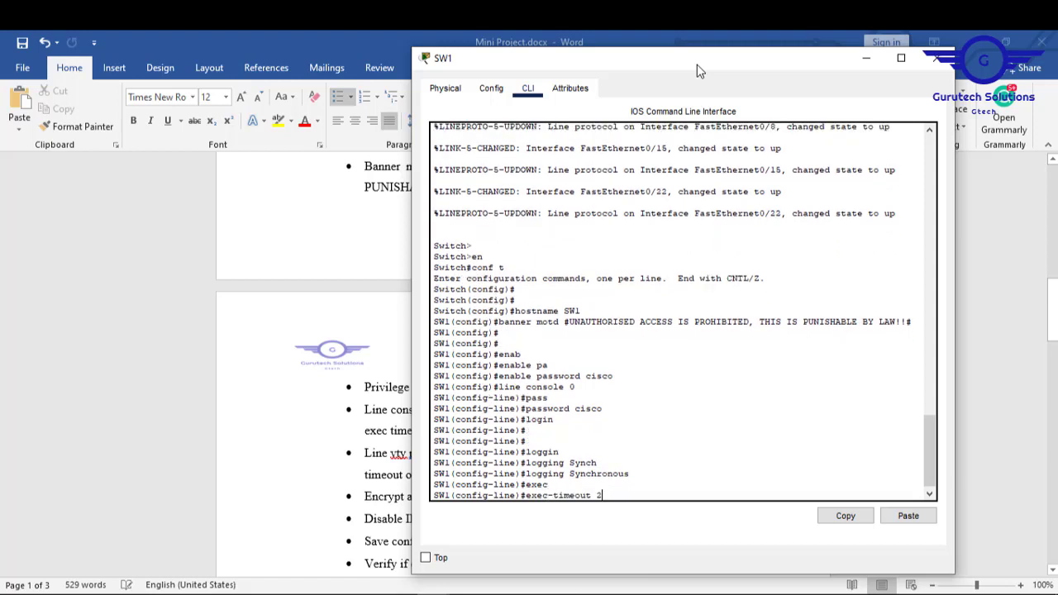
key(Return)
text(exi)
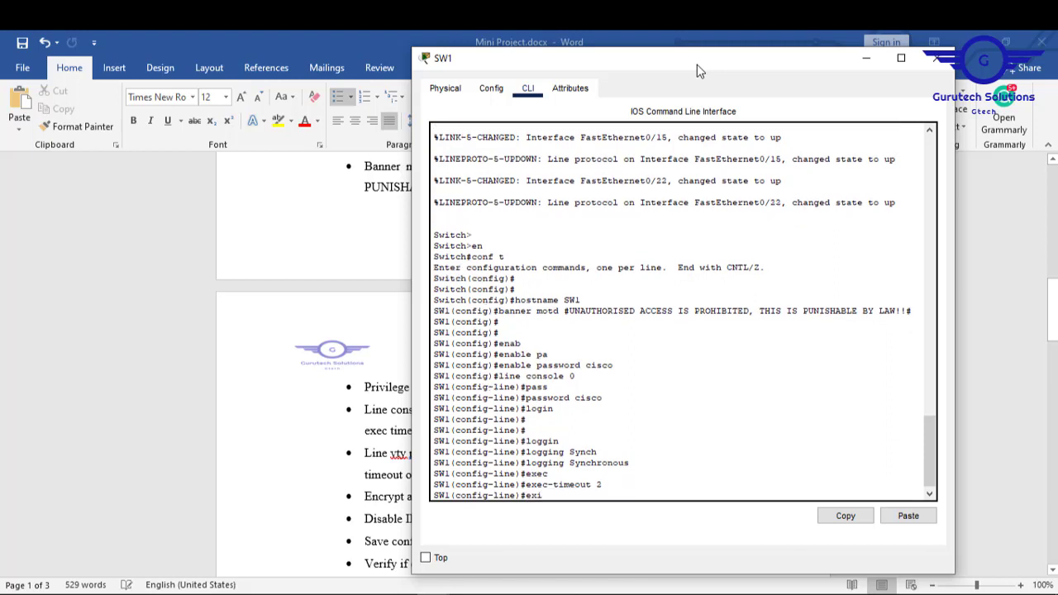
key(Return)
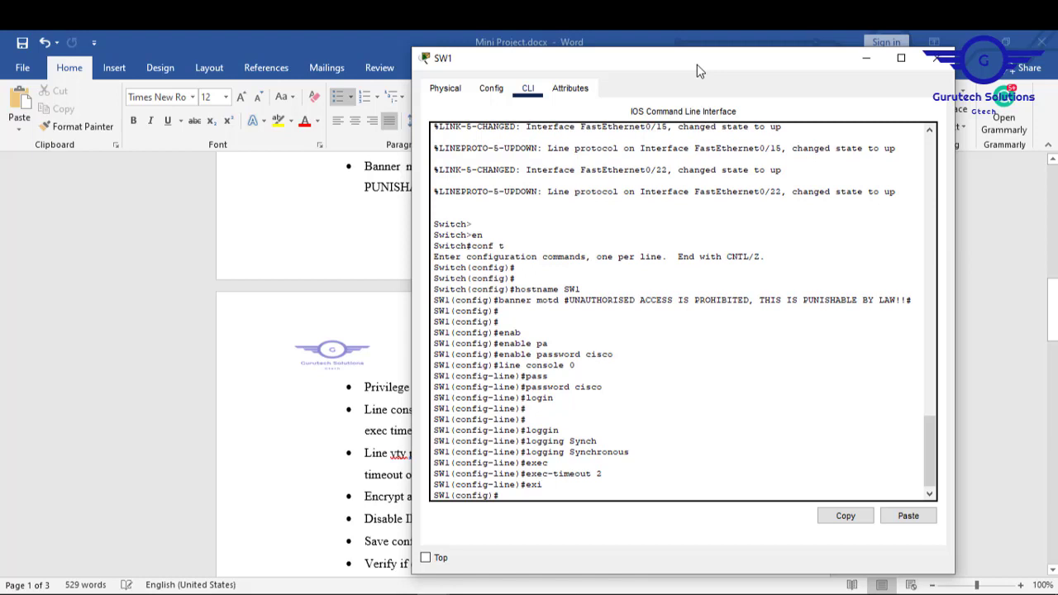
key(Return)
key(Return)
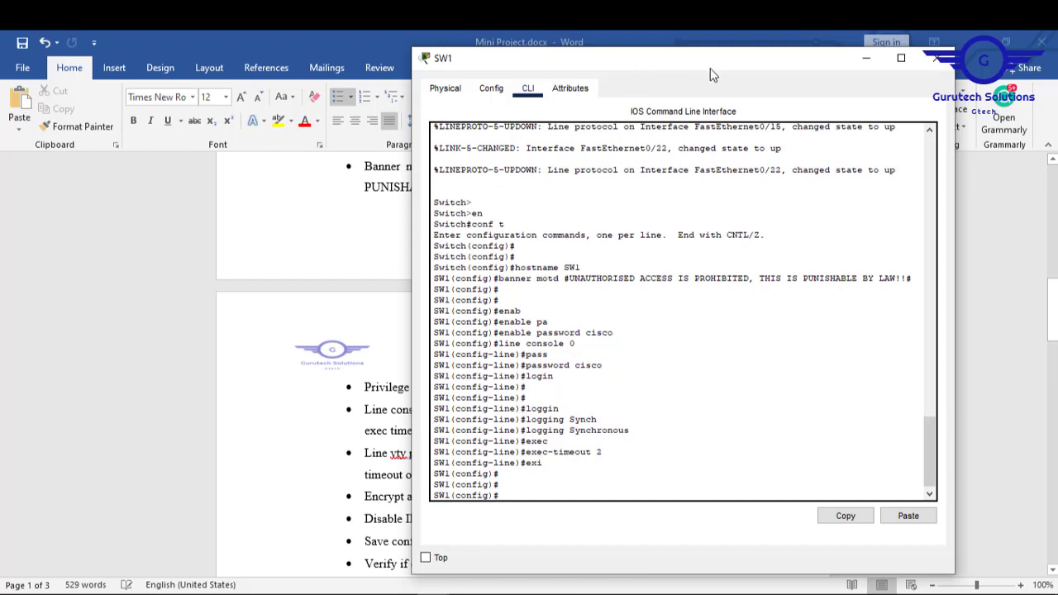
Type the line vty 0 15 command for the remote access lines
text(line t)
key(BackSpace)
text(vty 0 15)
key(Return)
text(pass)
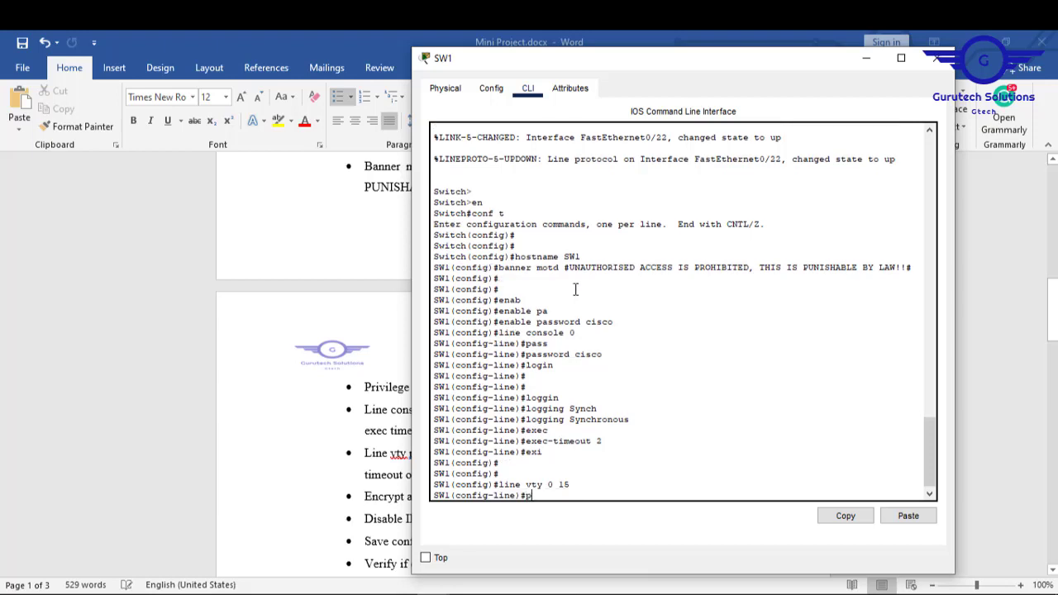
key(Tab)
text(ci)
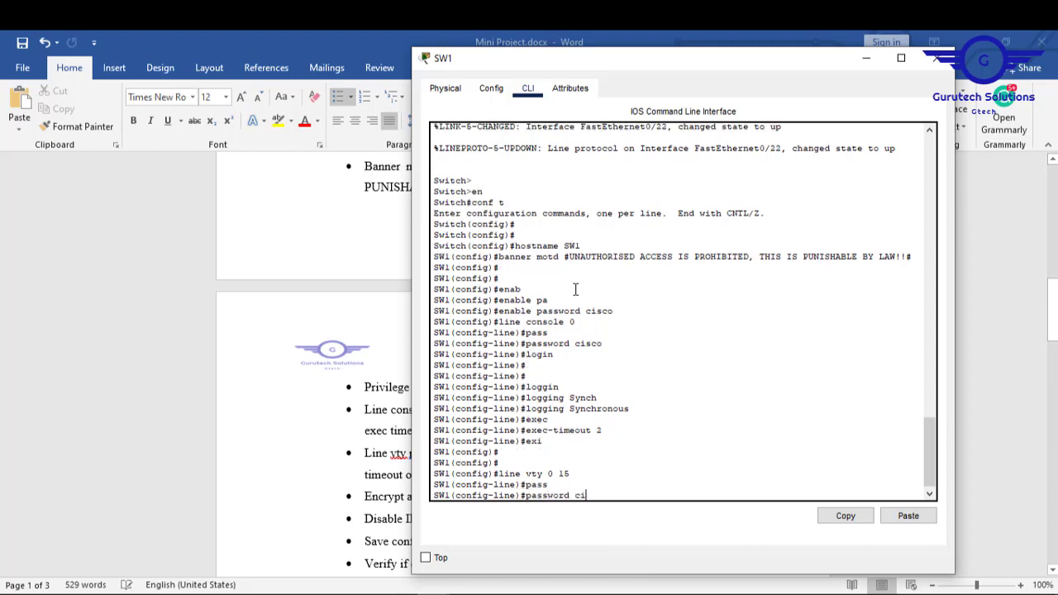
text(asc)
key(BackSpace)
key(BackSpace)
text(sco)
key(Return)
text(login)
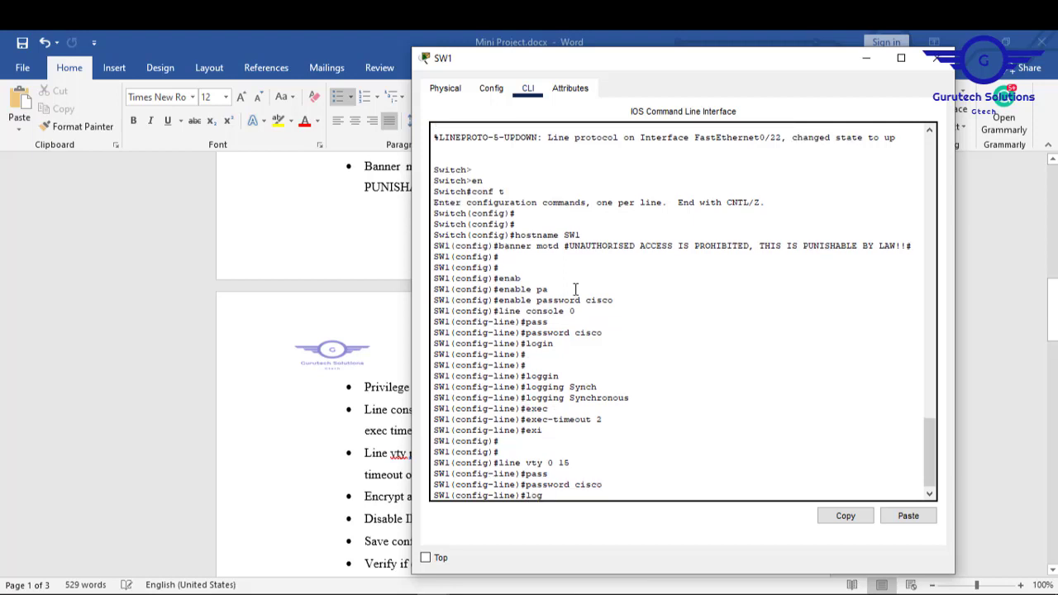
key(Return)
key(Return)
key(Return)
Enable logging synchronous and a 2-minute exec-timeout on the vty lines, then exit
text(loggin)
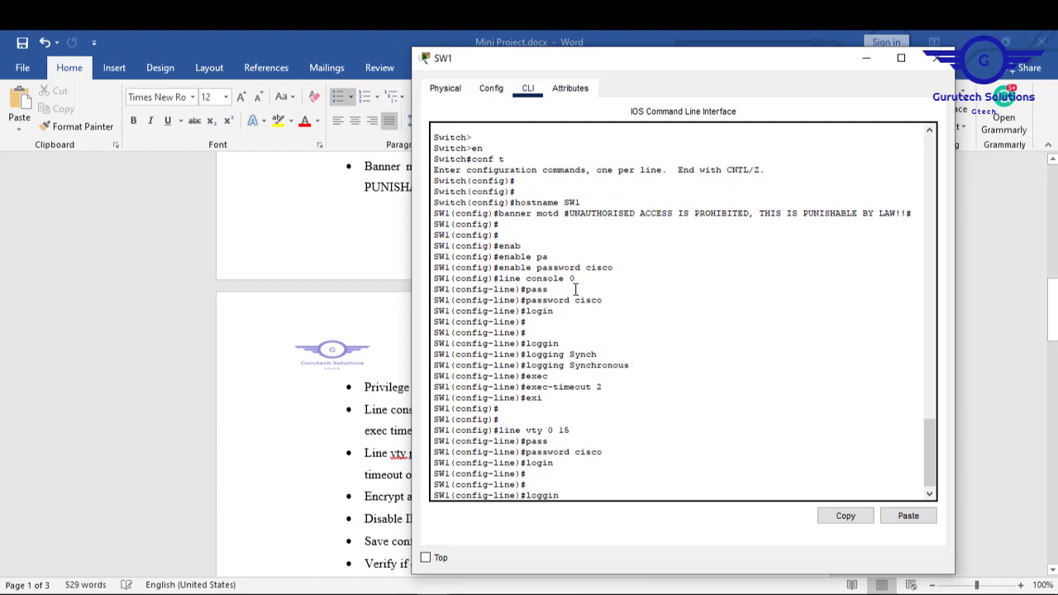
key(Tab)
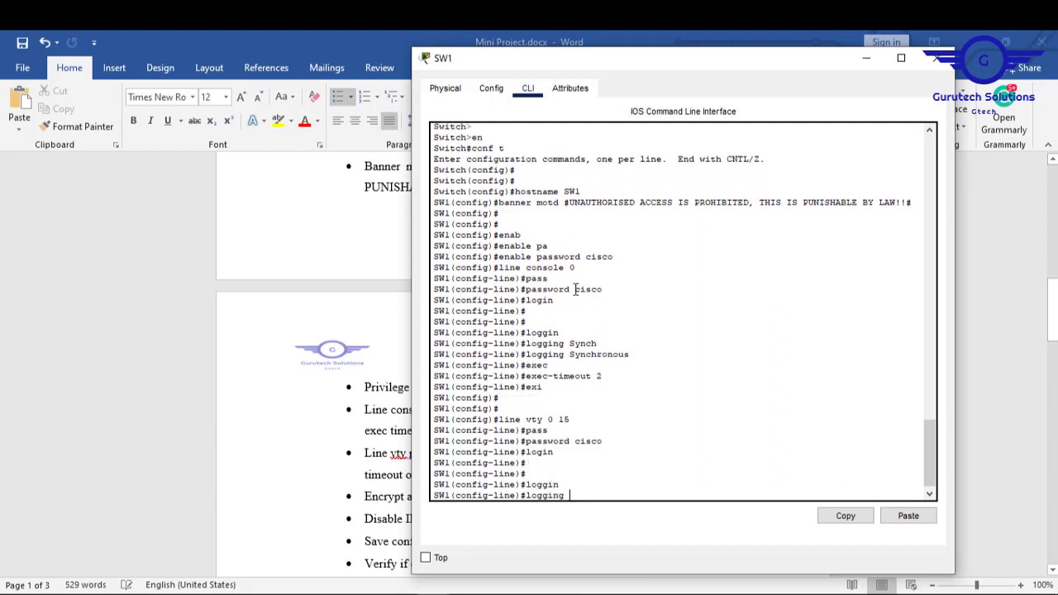
text(sync)
key(Tab)
key(Return)
text(ex)
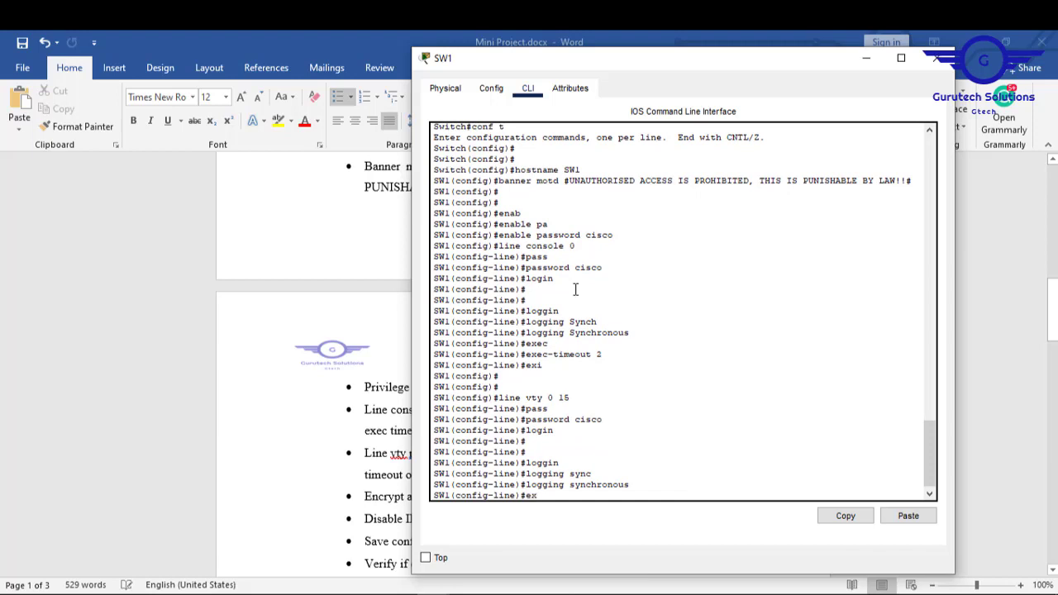
text(ec)
key(Tab)
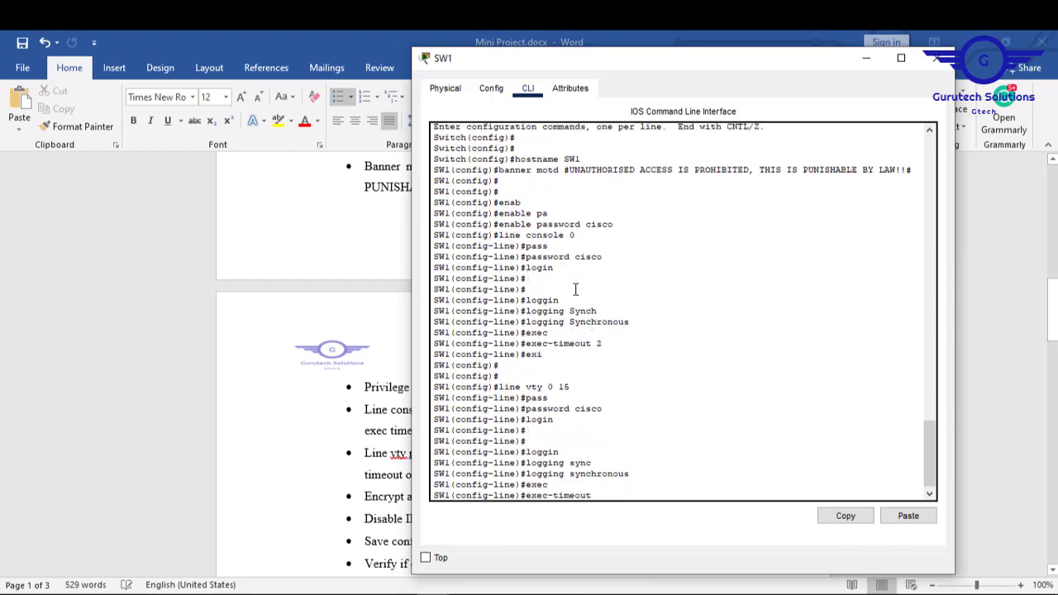
text(3)
key(BackSpace)
text(2)
key(Return)
key(Return)
text(ex)
key(Return)
key(Return)
key(Return)
key(Return)
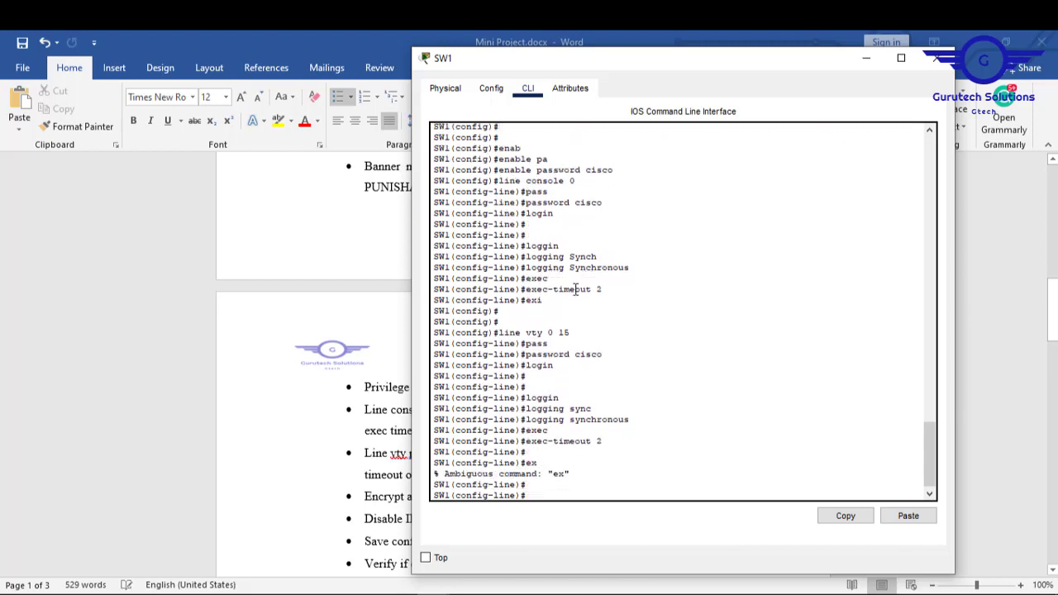
text(exit)
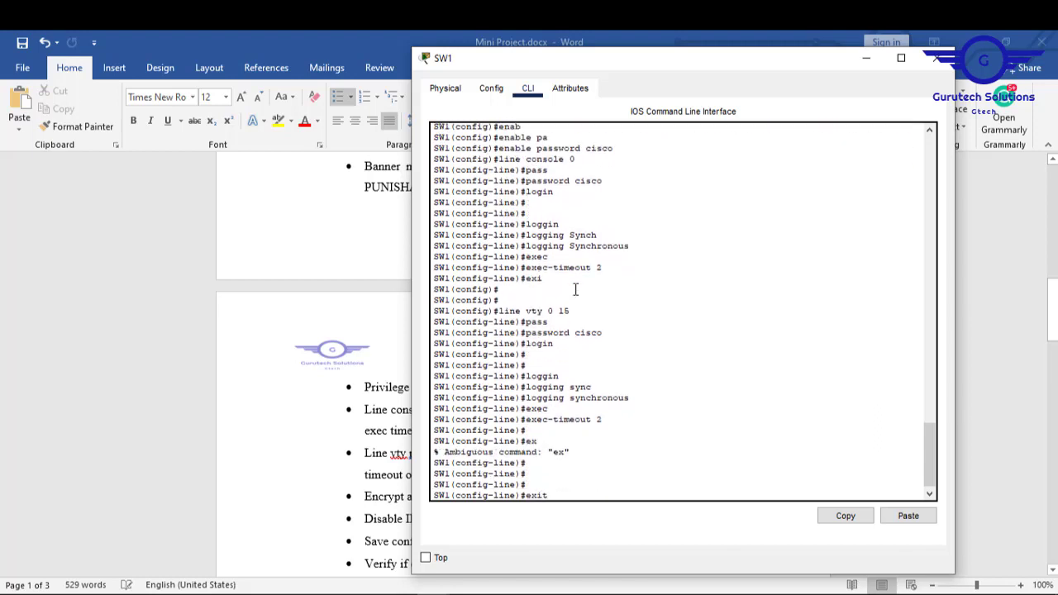
key(Return)
key(Return)
key(Return)
key(Return)
key(Return)
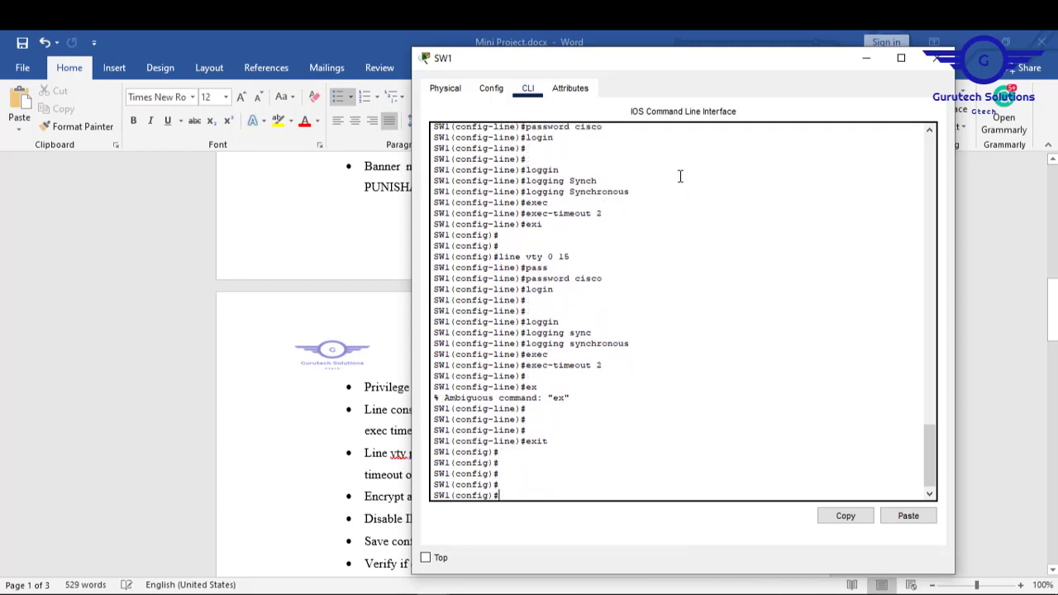
mouse_move(656, 65)
mouse_down()
mouse_move(720, 71)
mouse_move(650, 64)
mouse_up()
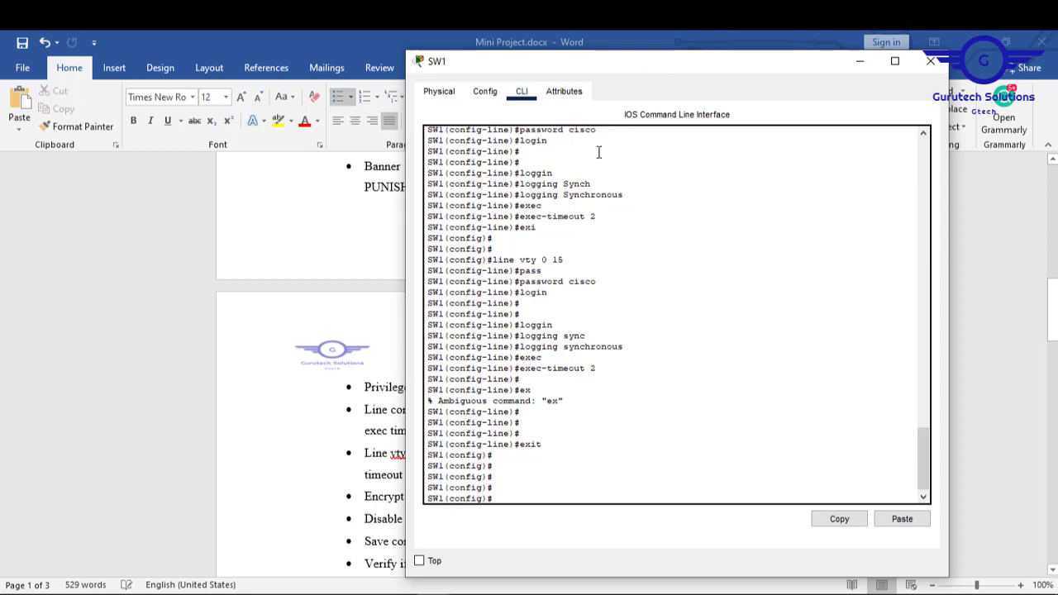
drag(564, 260, 494, 260)
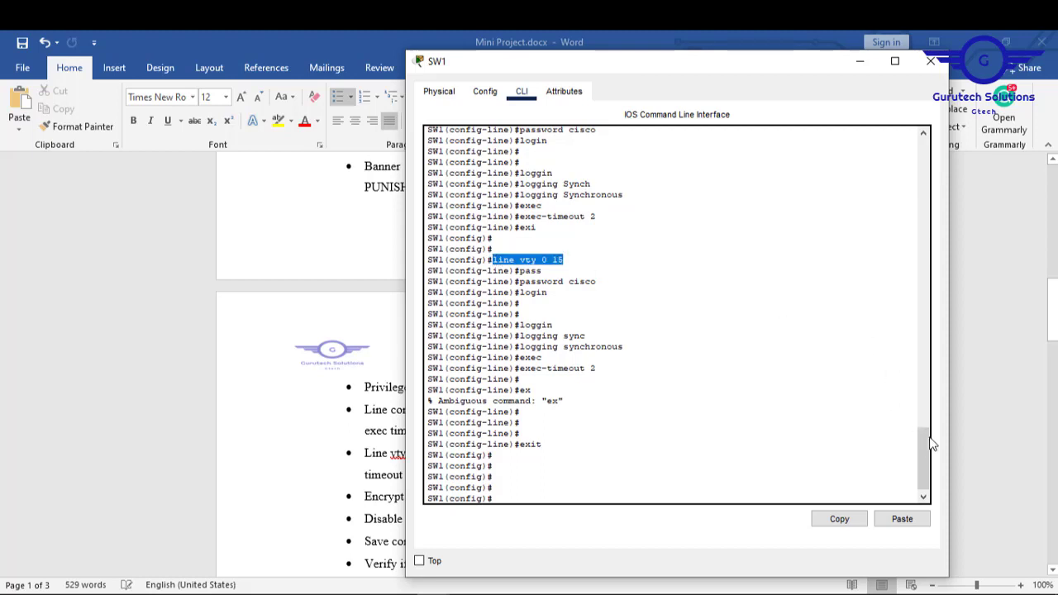
drag(929, 457, 926, 432)
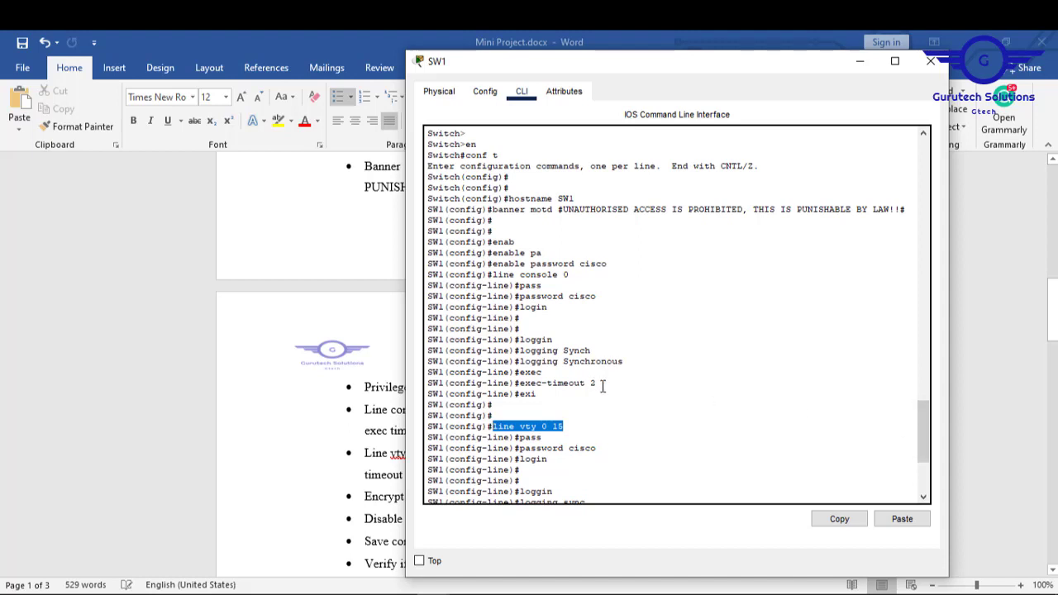
drag(600, 384, 526, 307)
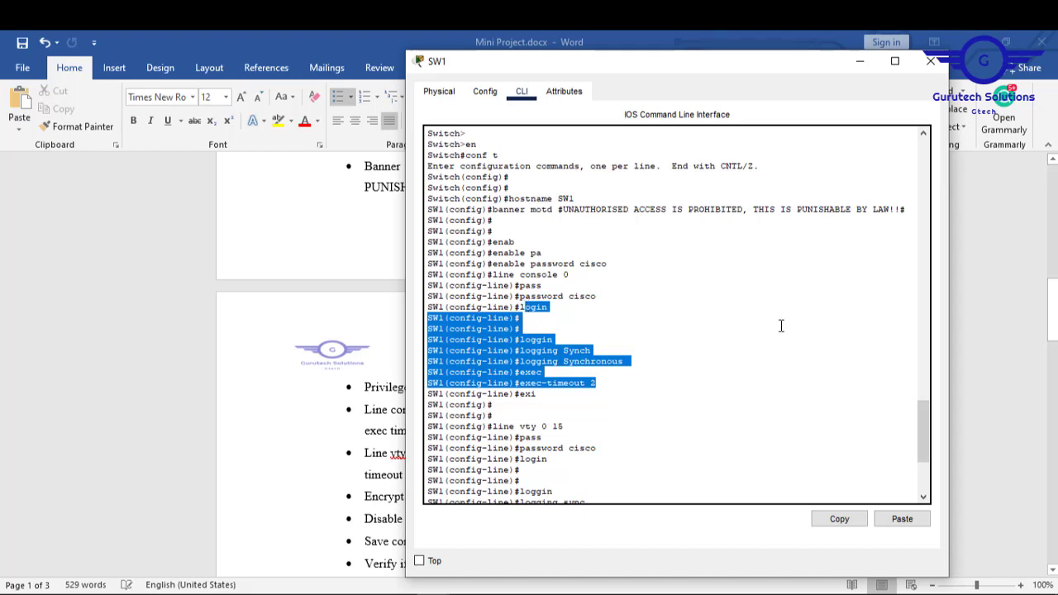
drag(923, 413, 928, 478)
click(561, 481)
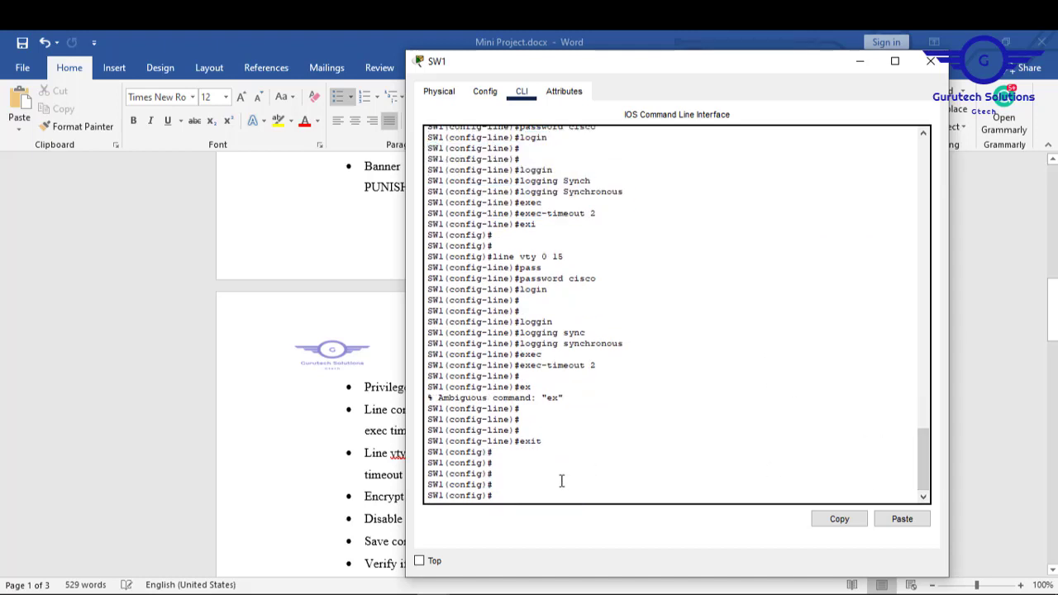
click(837, 519)
drag(625, 70, 710, 85)
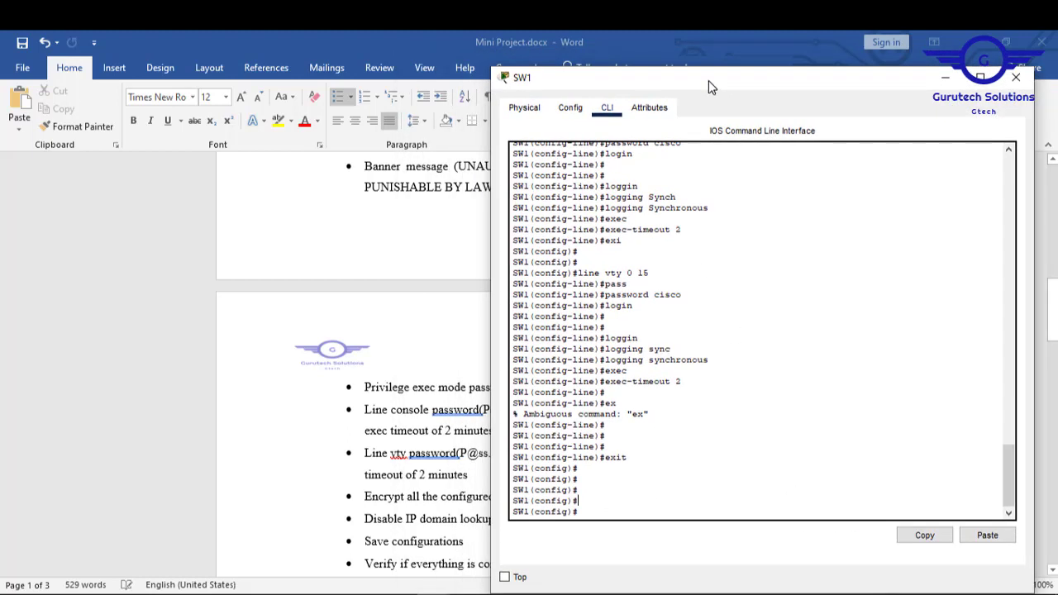
Run service password-encryption and no ip domain lookup on SW1
drag(709, 80, 640, 89)
text(servic)
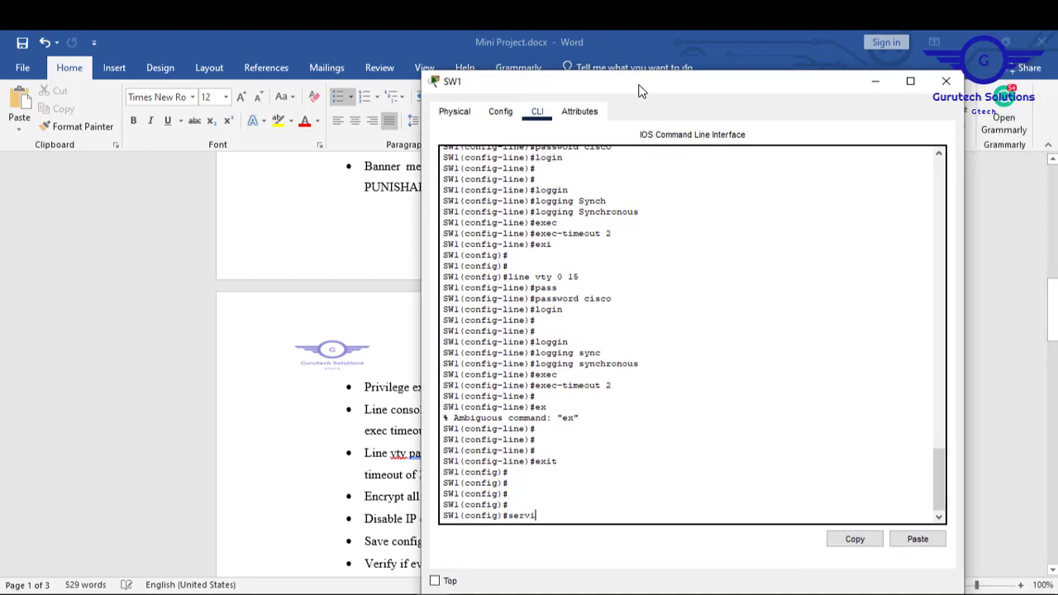
key(Tab)
text(pass)
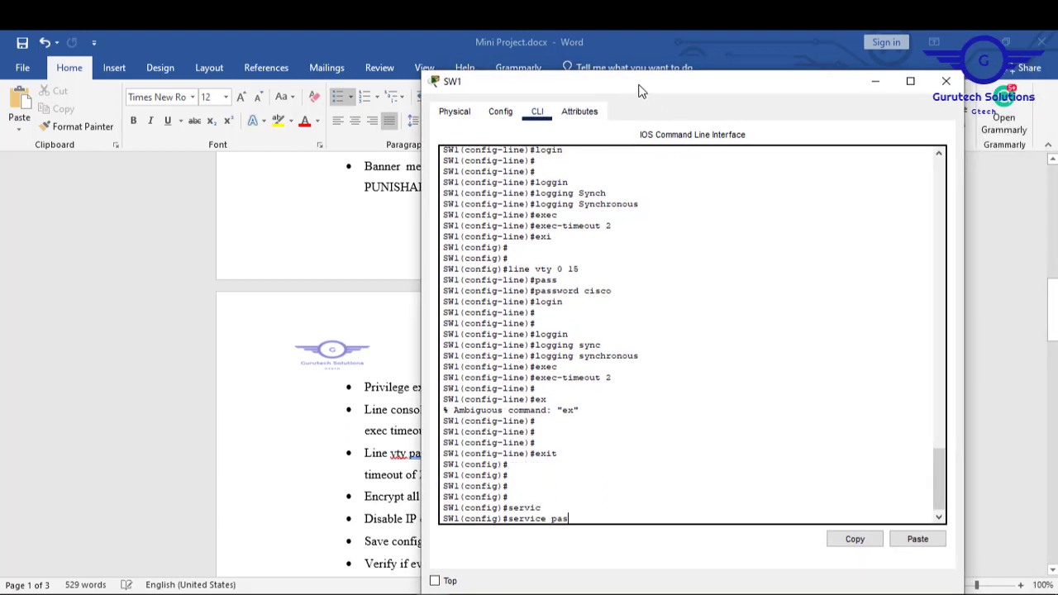
key(Tab)
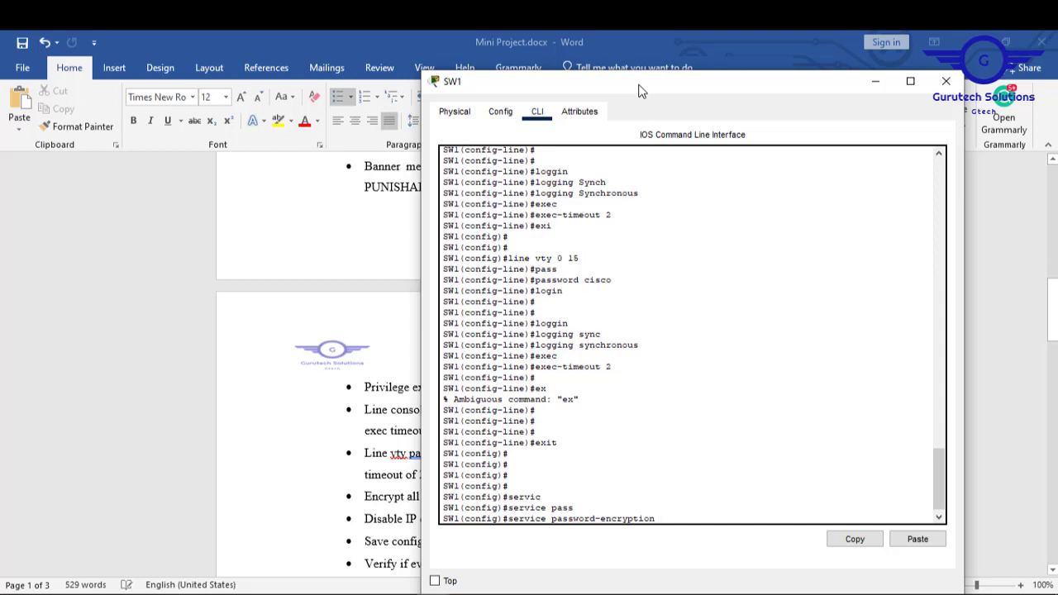
key(Return)
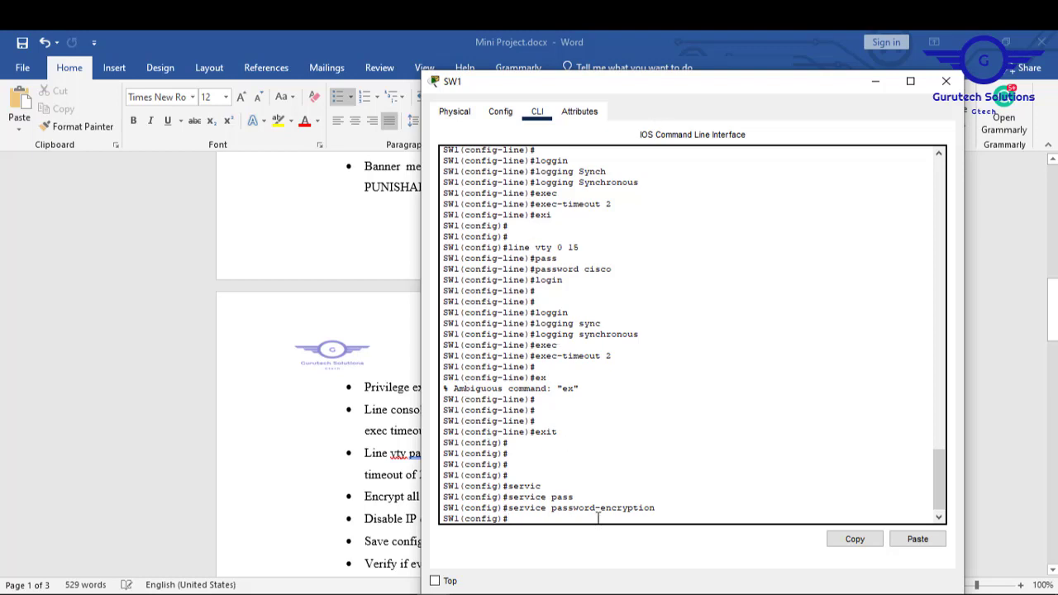
text(no ip domain lookup)
key(Return)
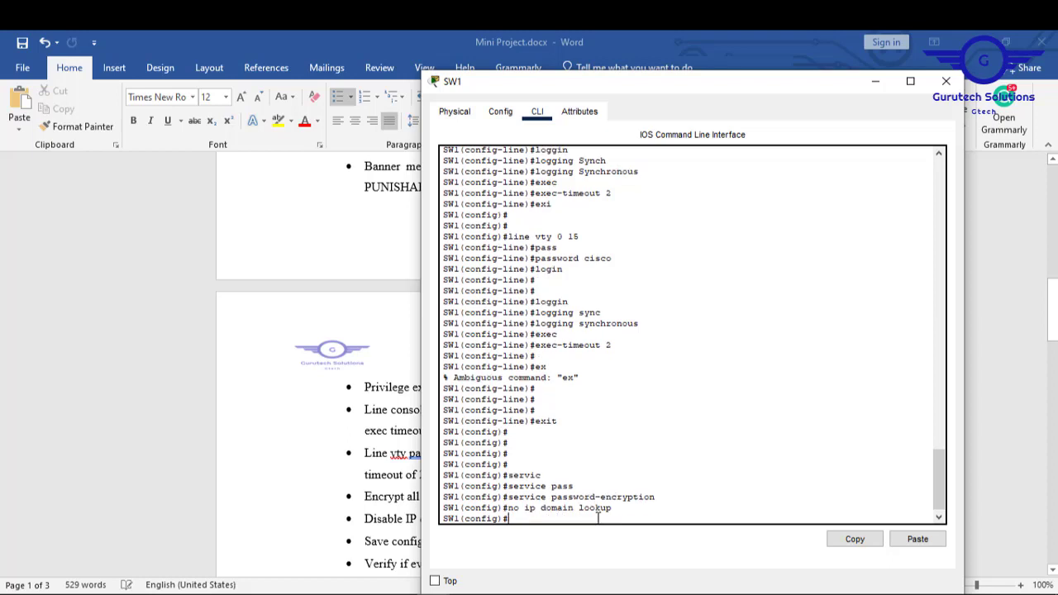
Save SW1's running configuration with do wr
key(Return)
key(Return)
text(d)
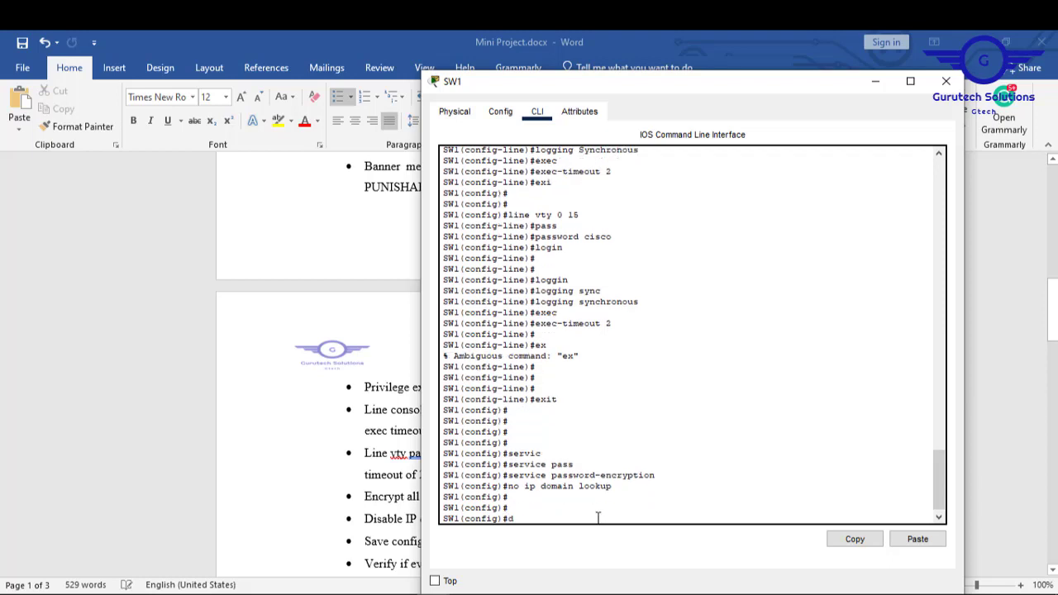
text(o wr)
key(Return)
key(Return)
key(Return)
key(Return)
key(Return)
key(Return)
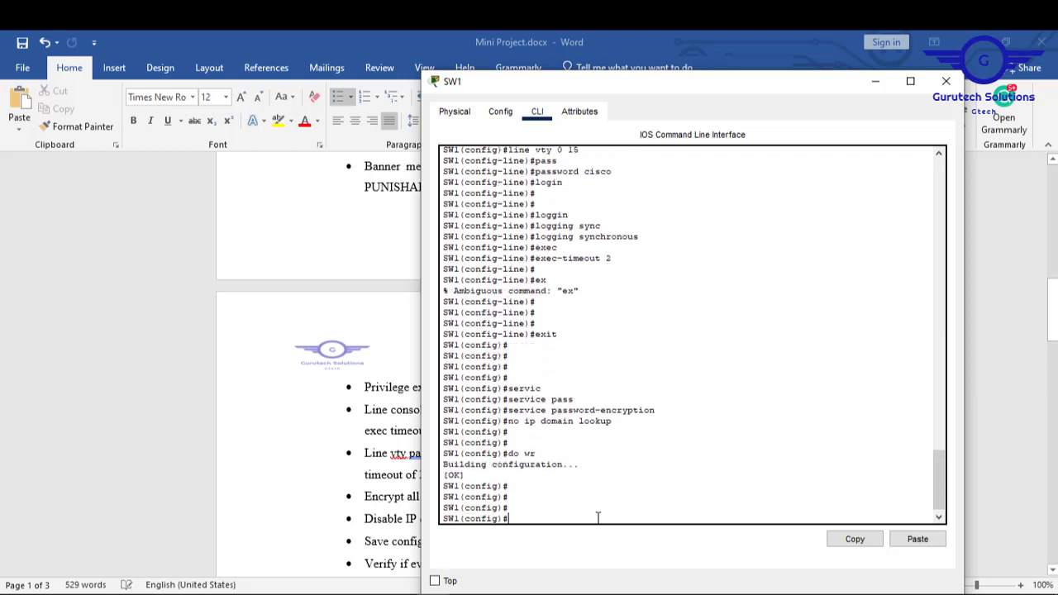
click(312, 514)
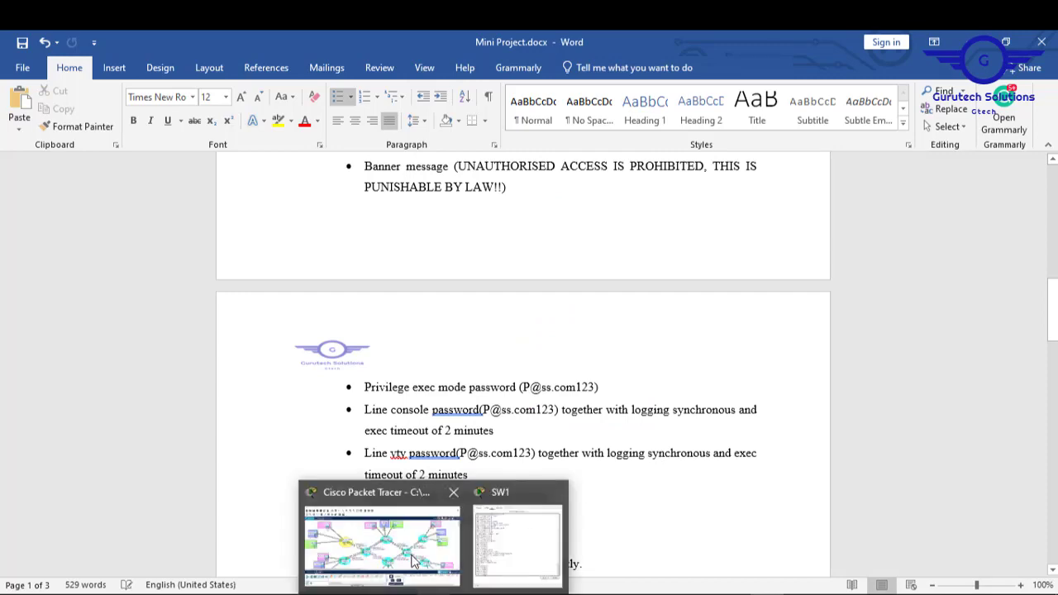
Run do sh start on SW1 and check password encryption, hostname, enable password and no ip domain-lookup
click(381, 538)
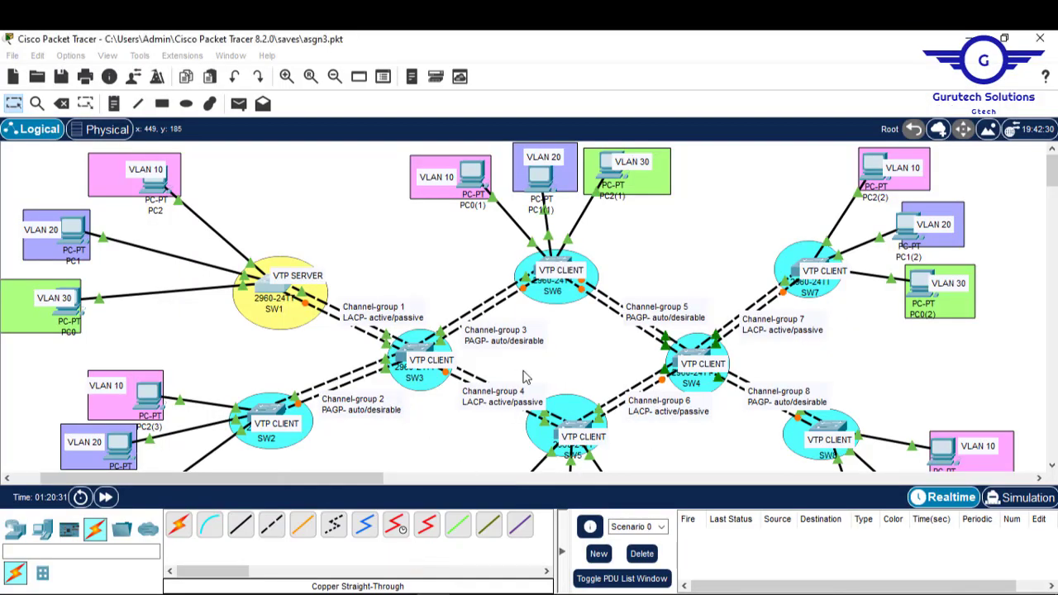
click(271, 293)
text(do)
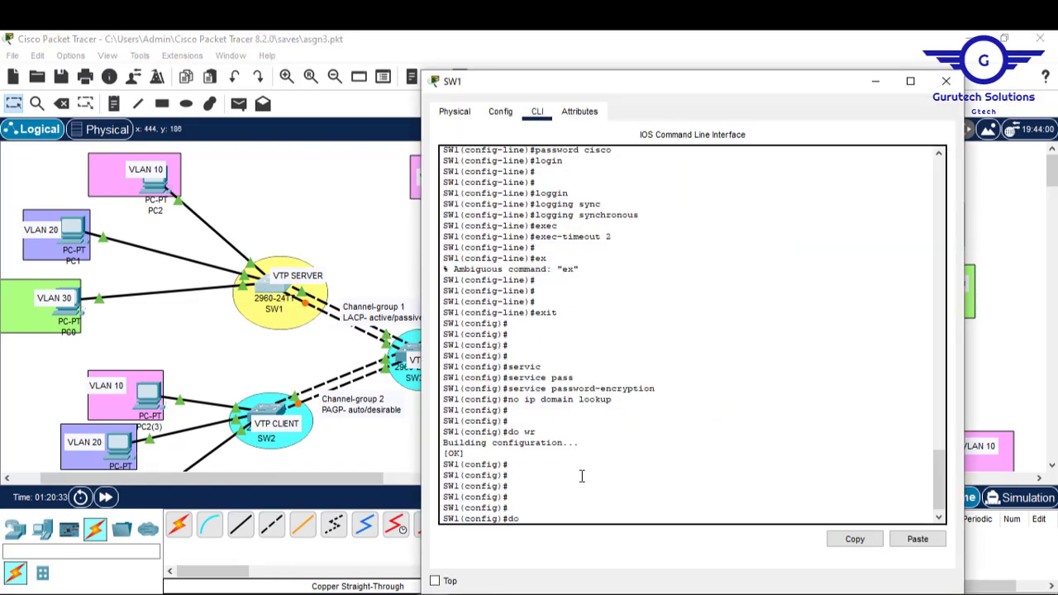
text( sh start)
key(Return)
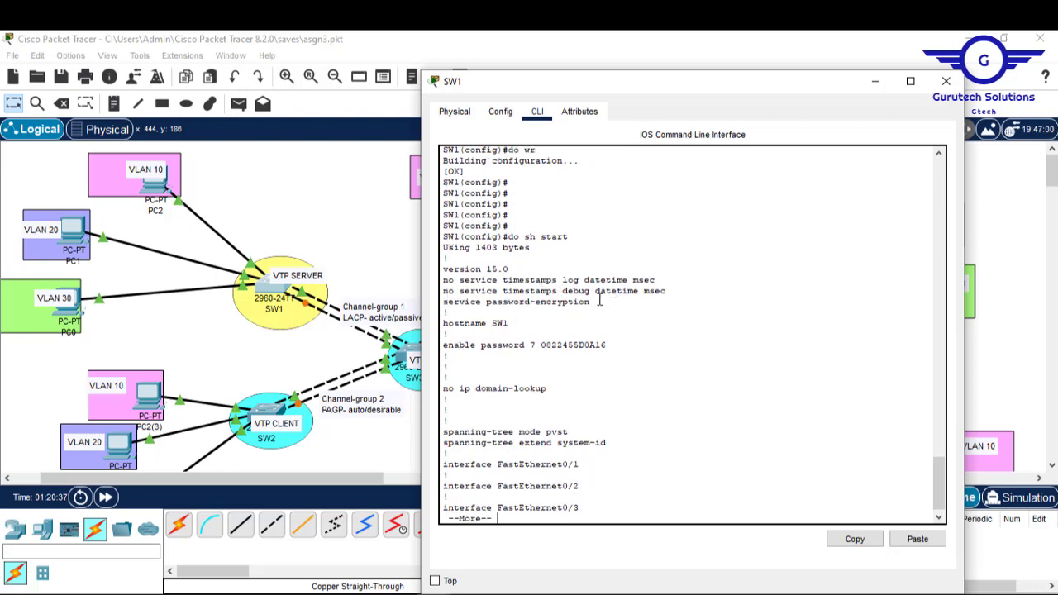
drag(599, 301, 443, 301)
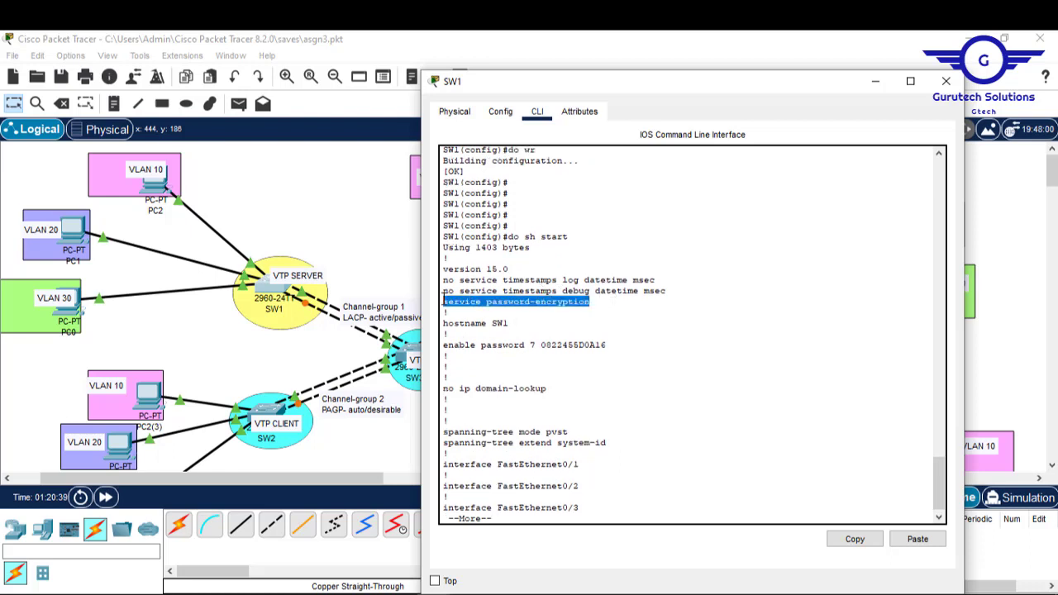
drag(510, 324, 488, 325)
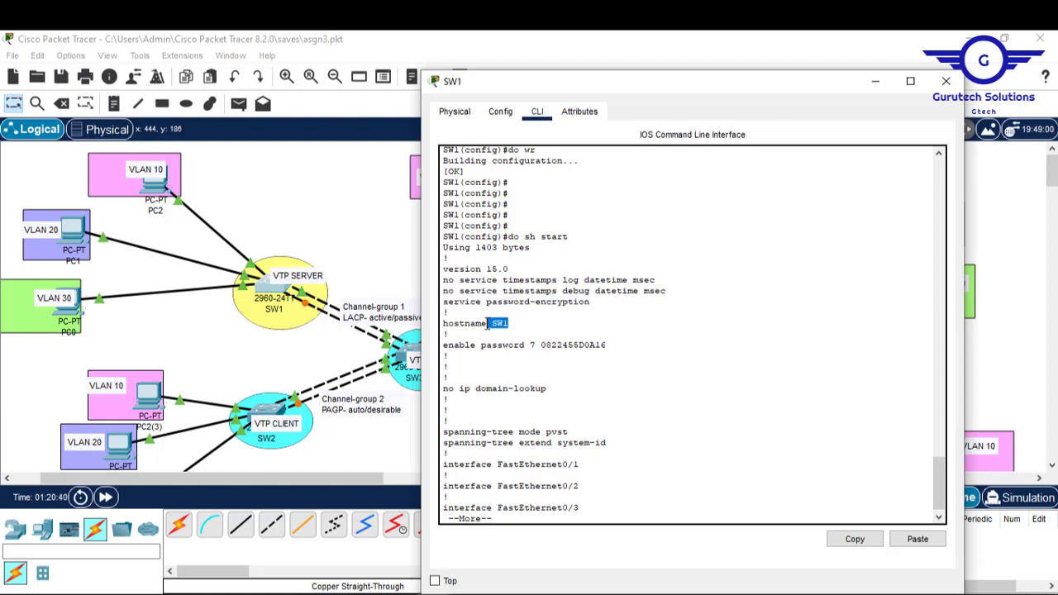
drag(615, 348, 539, 345)
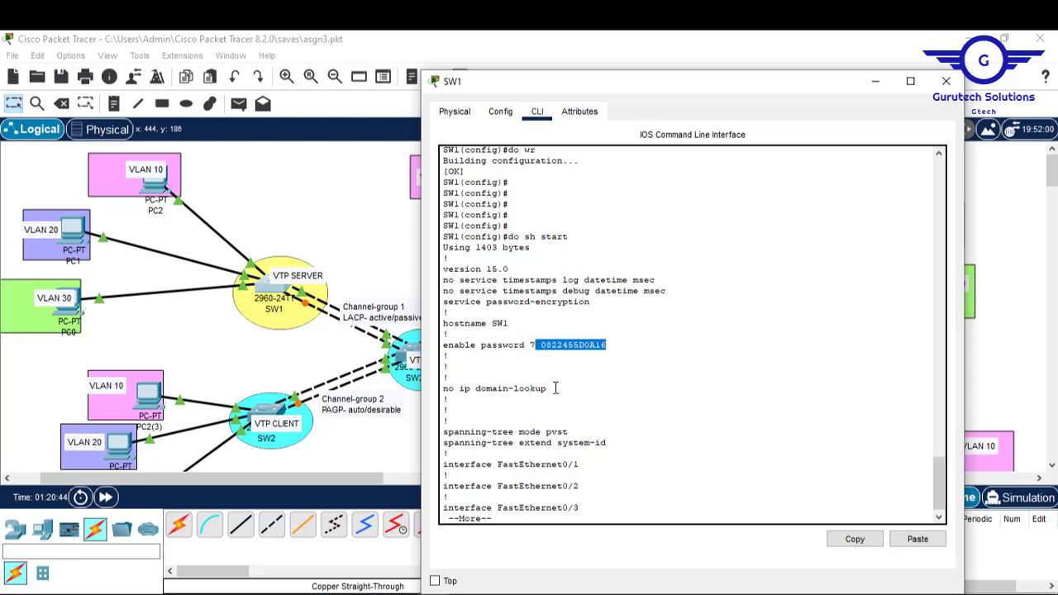
drag(548, 388, 419, 385)
click(683, 439)
Page through to verify the banner, console and vty line settings, then close SW1's window
key(Return)
key(Return)
key(Return)
key(Return)
key(Return)
key(Return)
key(Return)
key(Return)
key(Return)
key(Return)
key(Return)
key(Return)
key(Return)
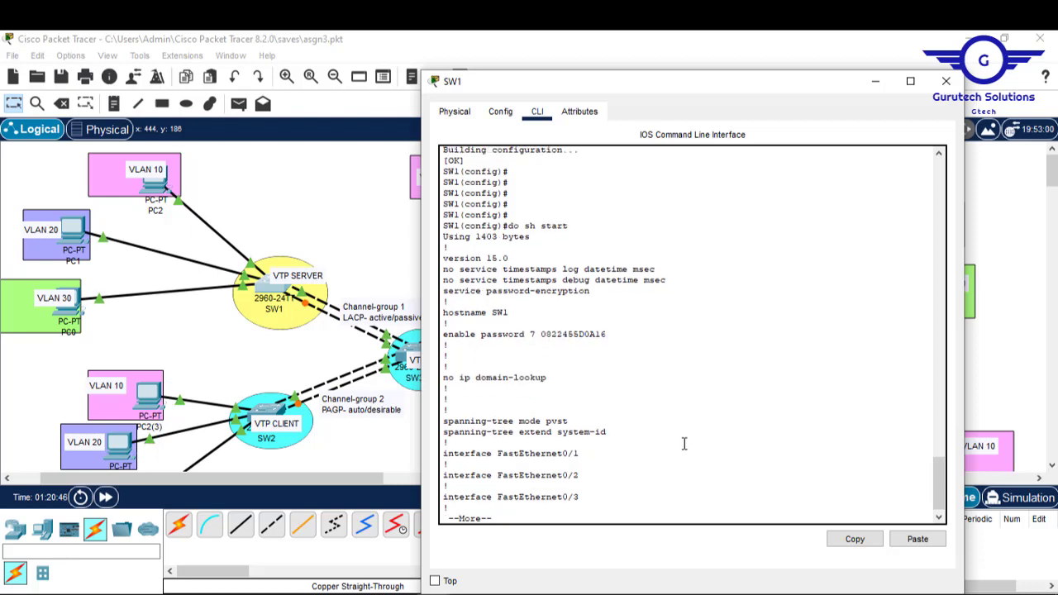
key(Return)
key(Return)
key(Return)
key(Return)
key(Return)
key(Return)
key(Return)
key(Return)
key(Return)
key(Return)
key(Return)
key(Return)
key(Return)
key(Return)
key(Return)
key(Return)
key(Return)
key(Return)
key(Return)
key(Return)
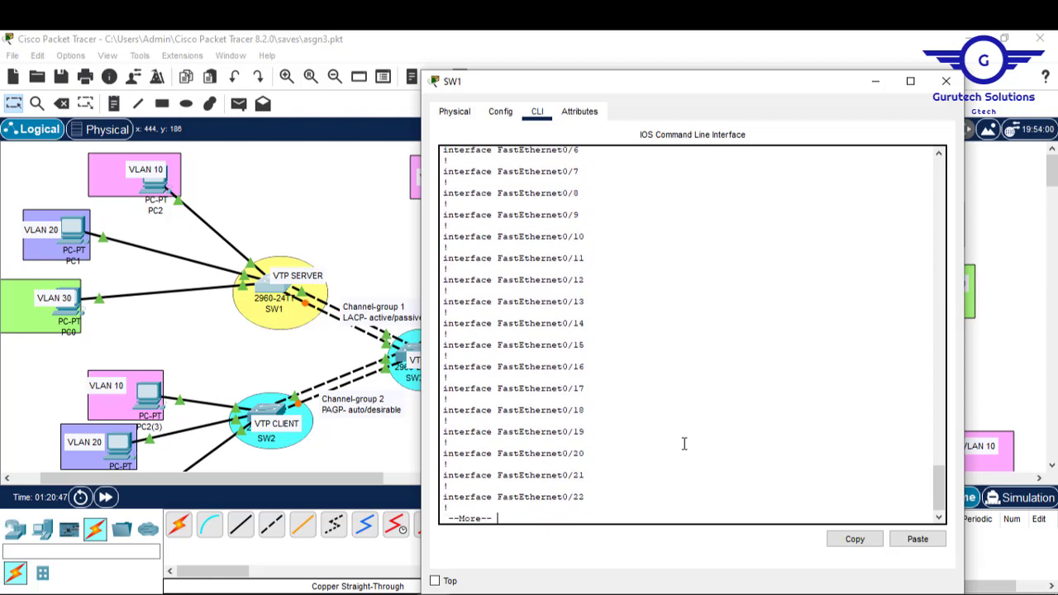
key(Return)
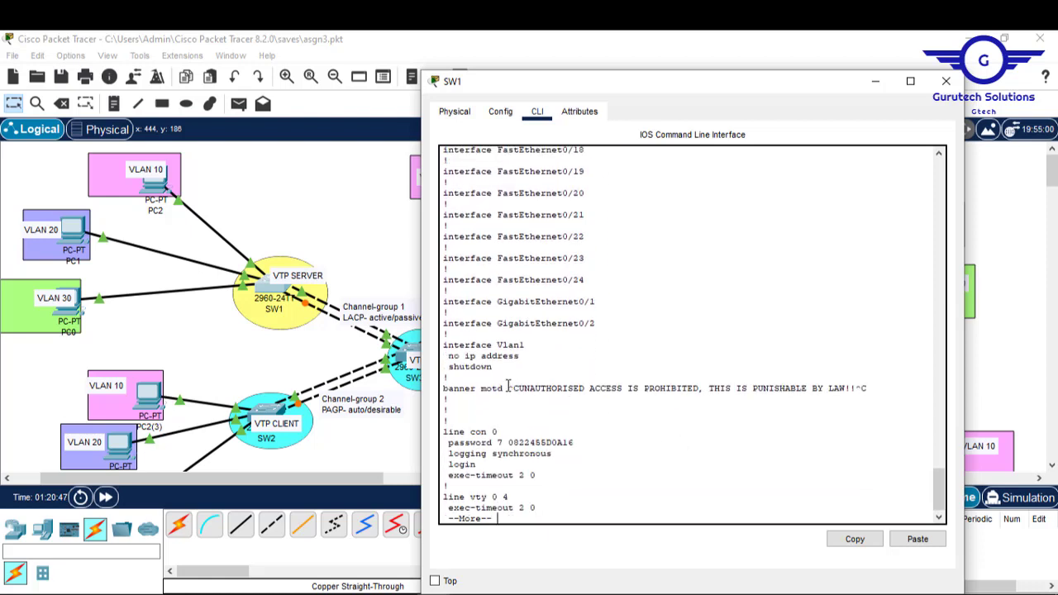
drag(514, 389, 837, 390)
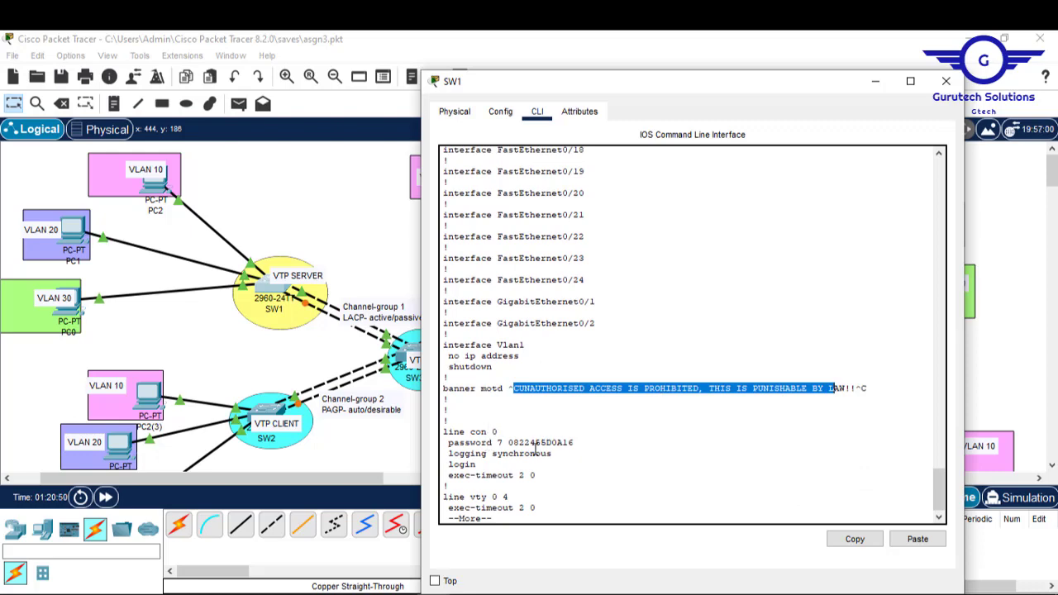
drag(554, 454, 486, 465)
drag(532, 474, 548, 477)
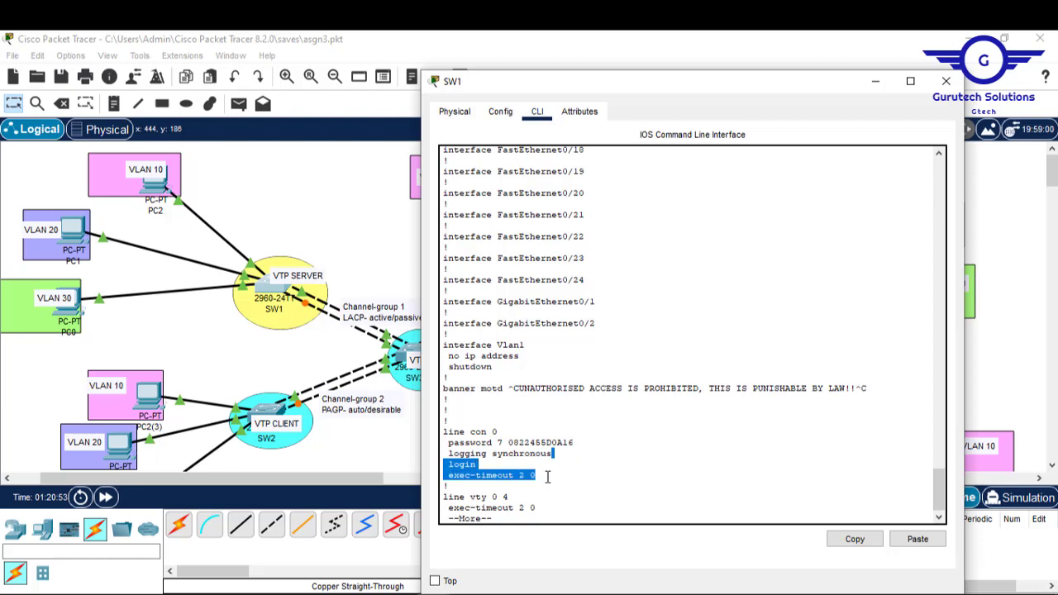
click(583, 442)
drag(583, 442, 511, 439)
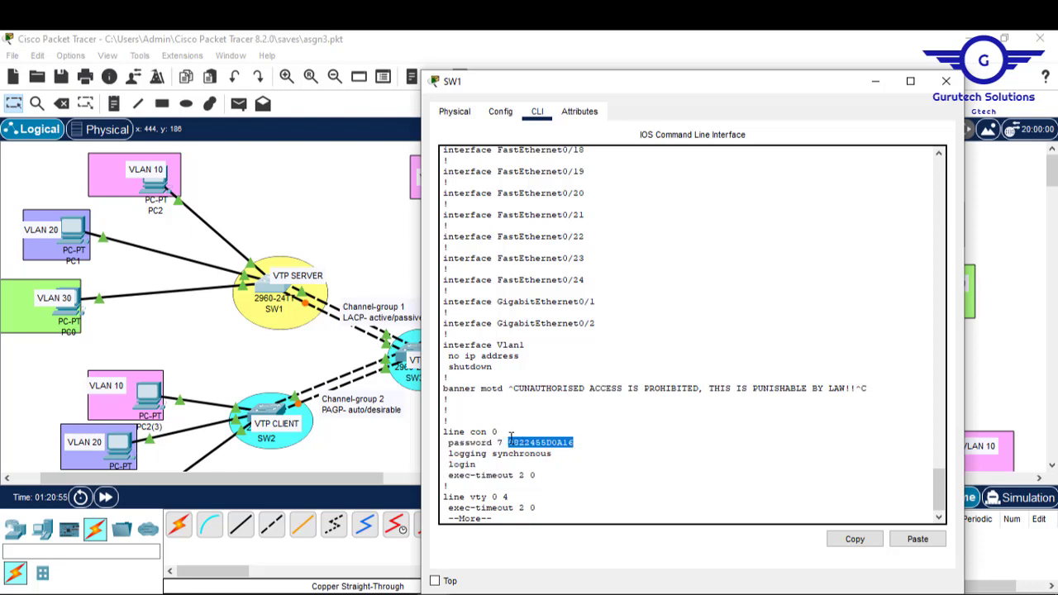
key(Return)
key(Return)
key(Return)
key(Return)
key(Return)
key(Return)
key(Return)
key(Return)
key(Return)
key(Return)
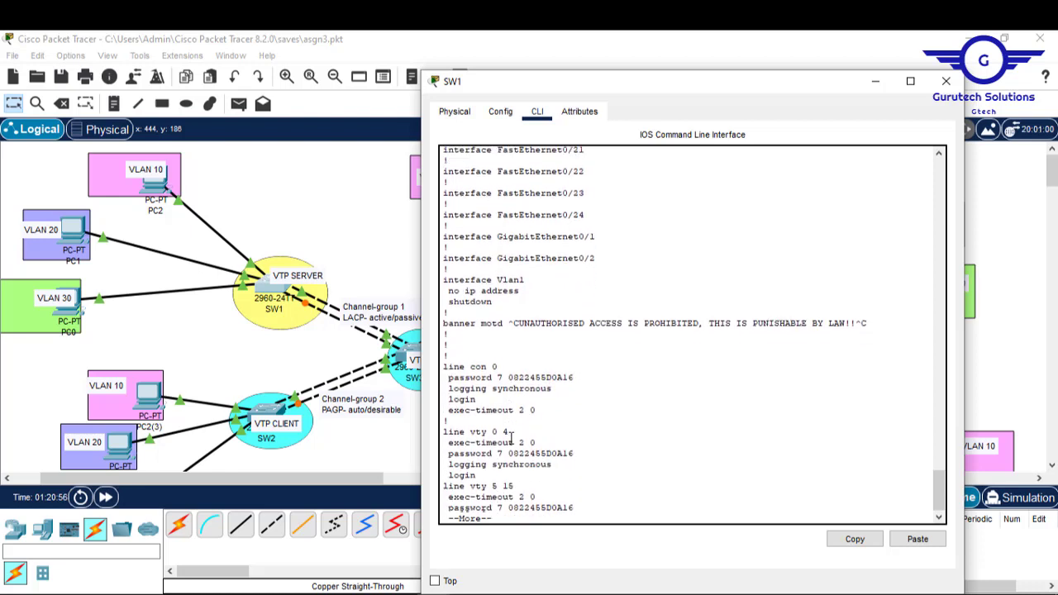
key(Return)
key(Return)
key(Return)
key(Return)
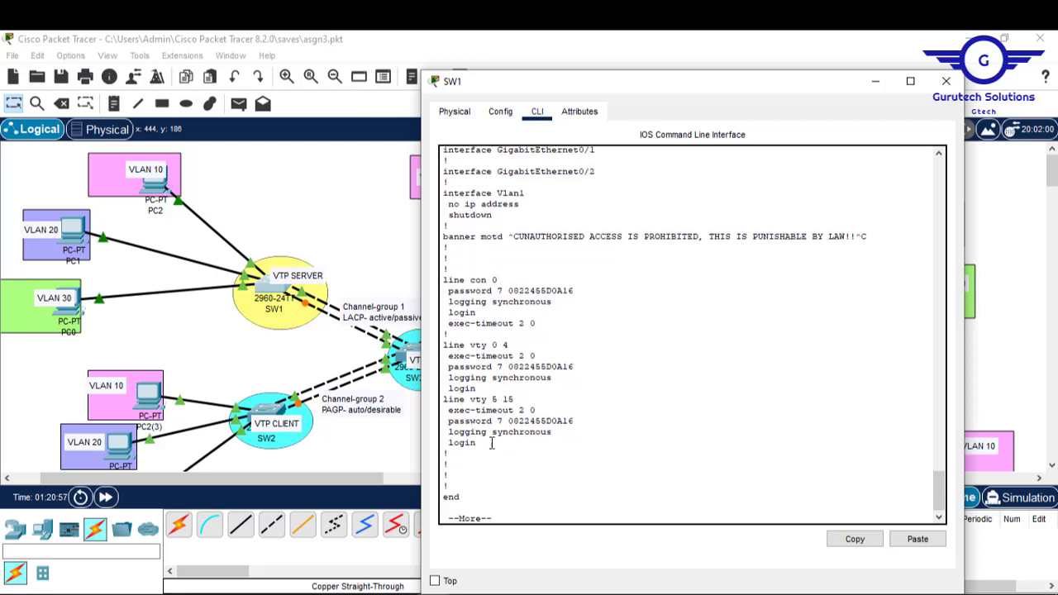
drag(487, 444, 427, 348)
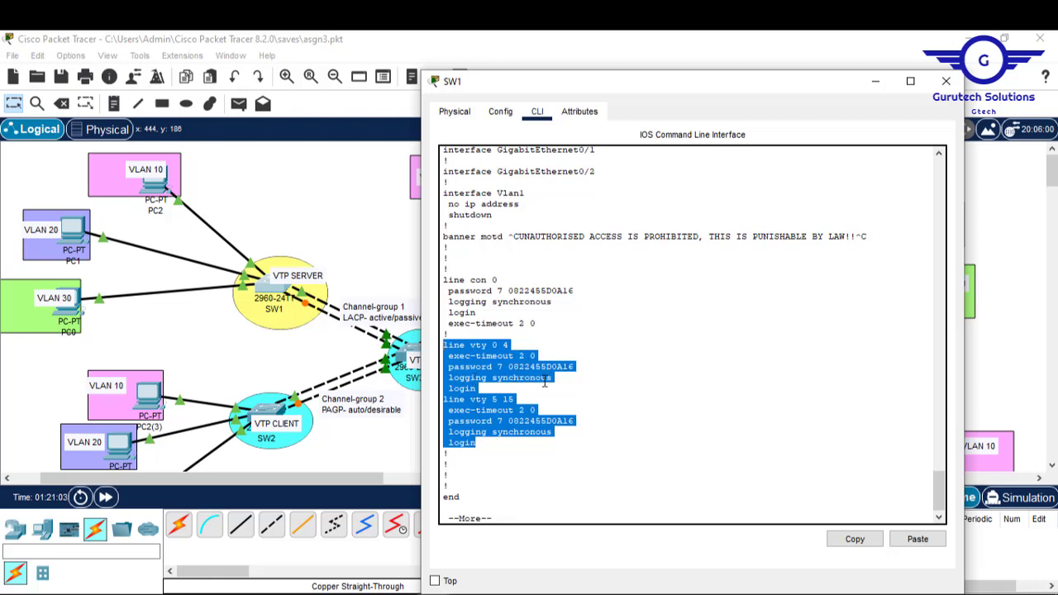
click(615, 461)
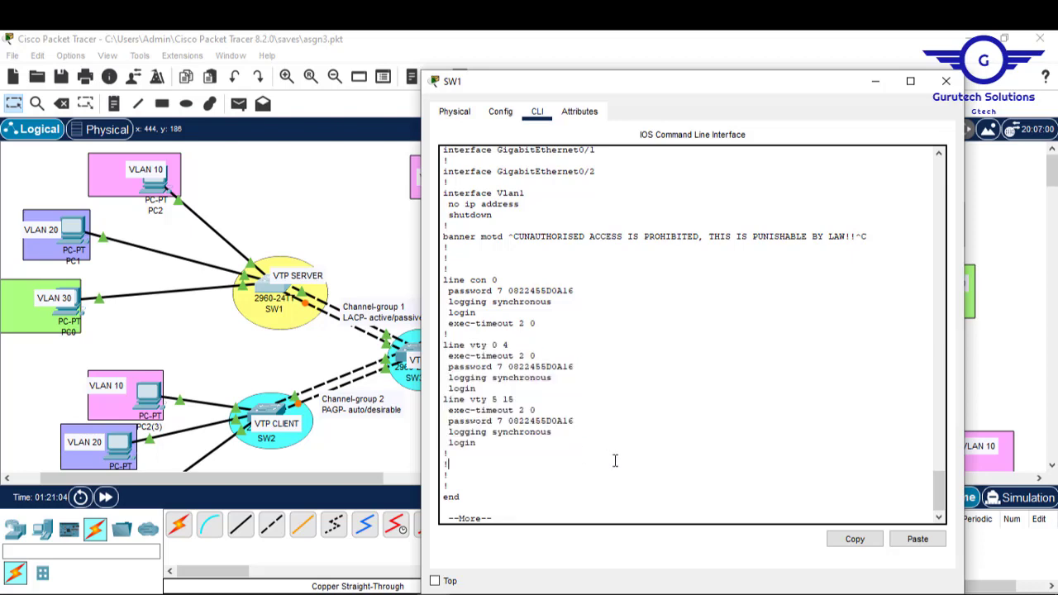
key(Return)
key(Return)
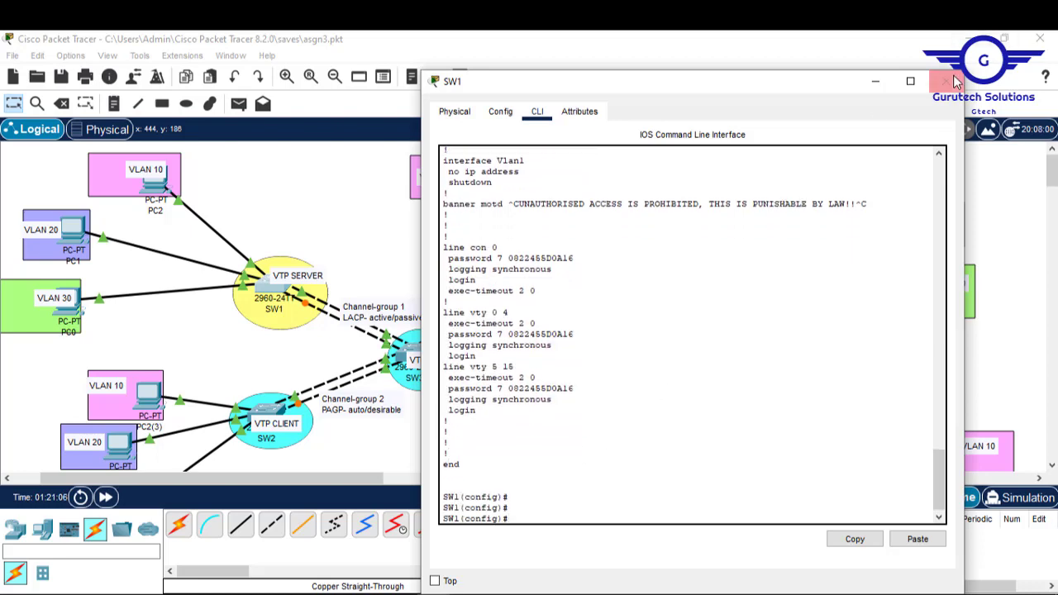
click(946, 80)
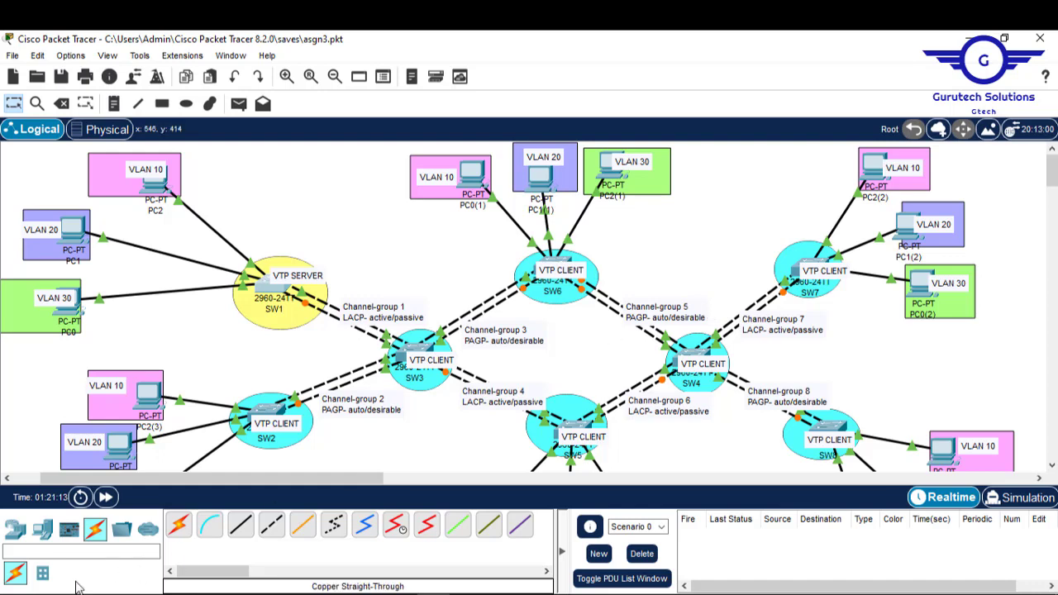
Search for Notepad in Windows Search
key(super)
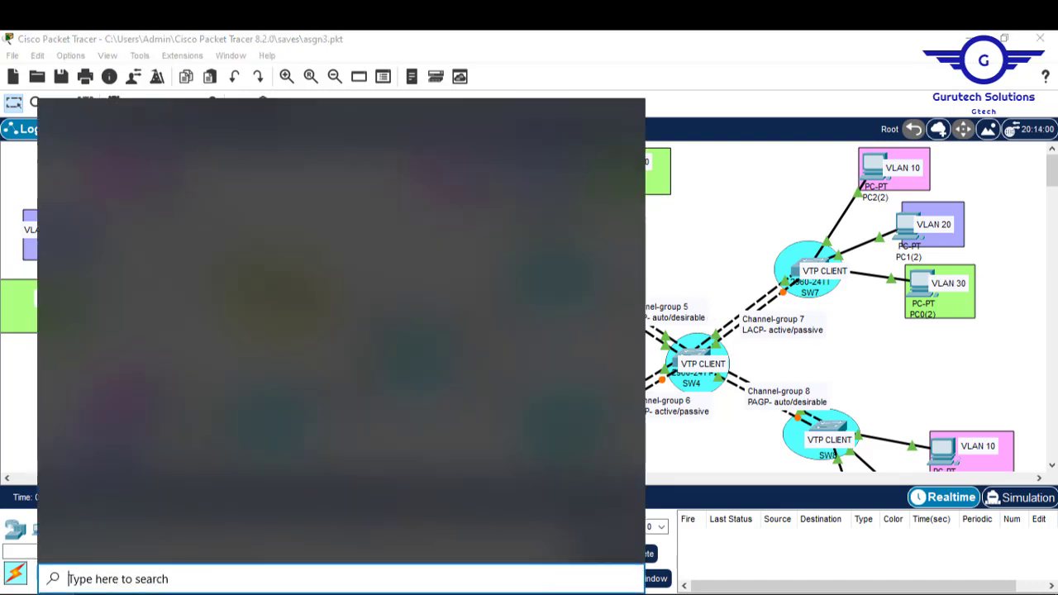
text(o)
key(BackSpace)
text(no)
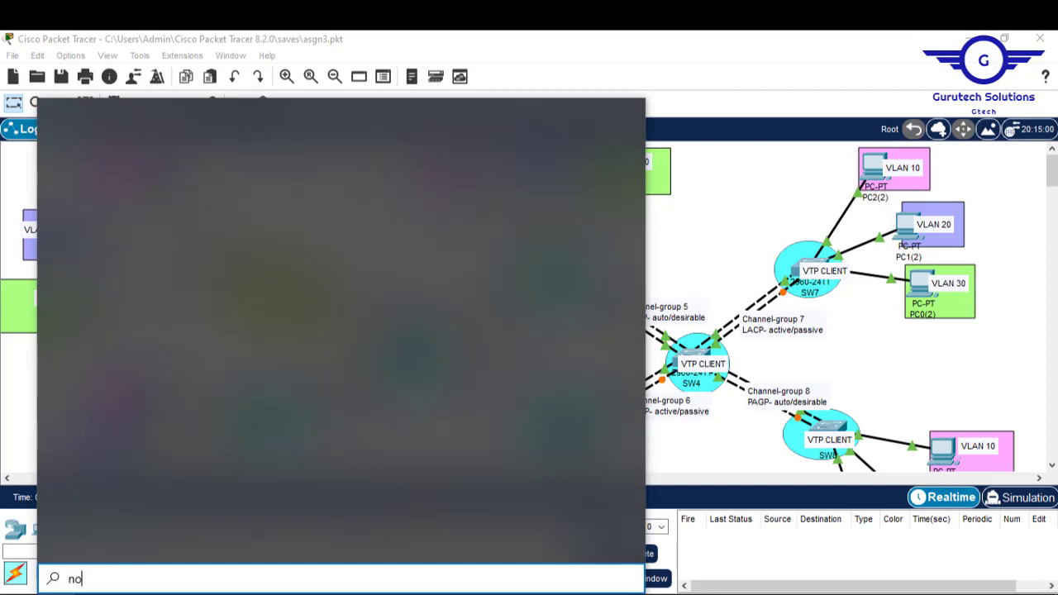
text(tepad)
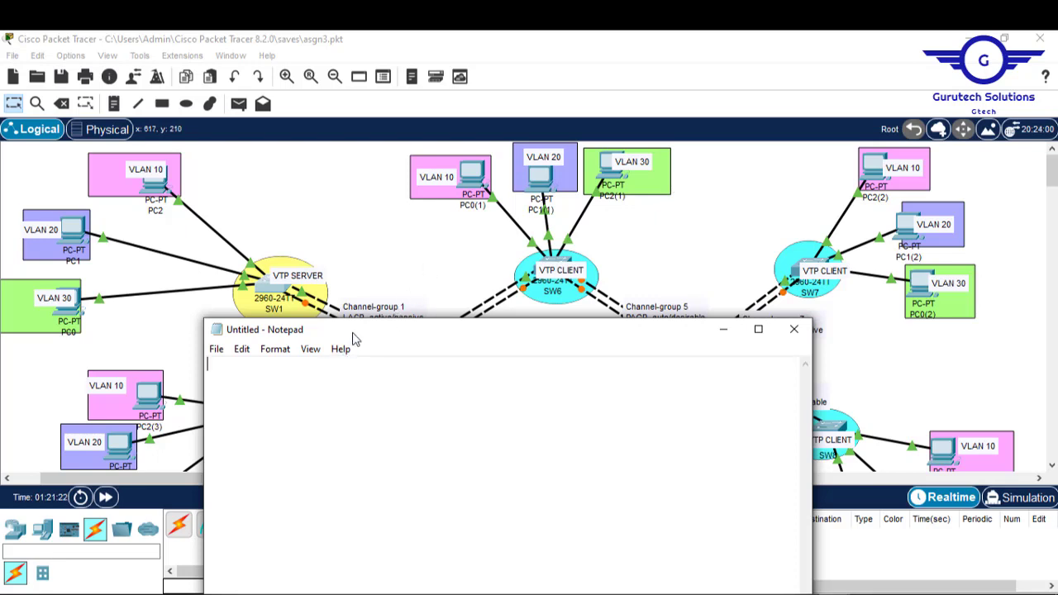
Close the duplicate blank Notepad windows and resize the remaining note over the topology
drag(353, 335, 544, 180)
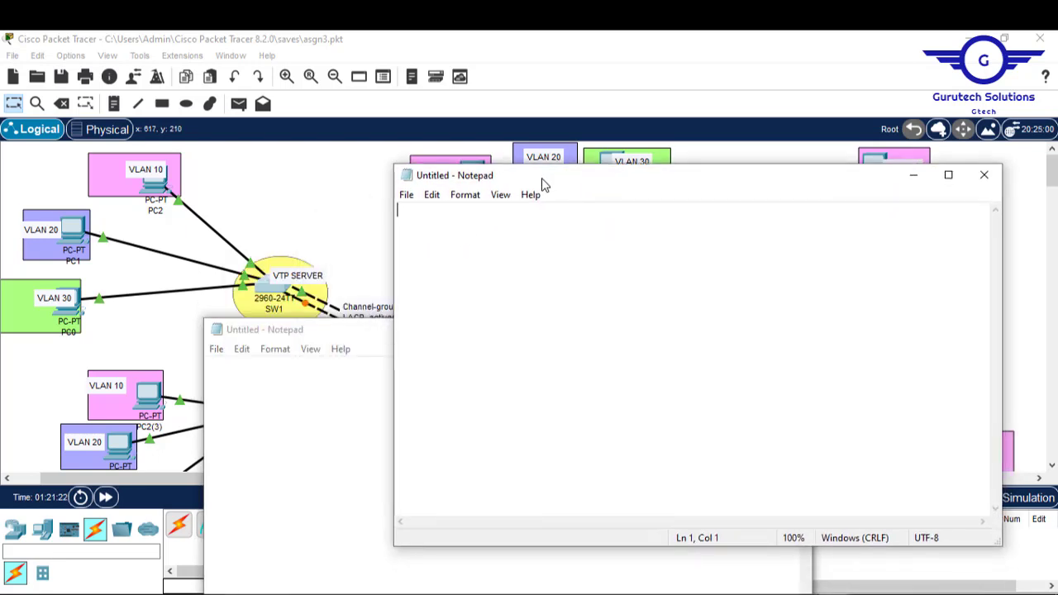
click(984, 174)
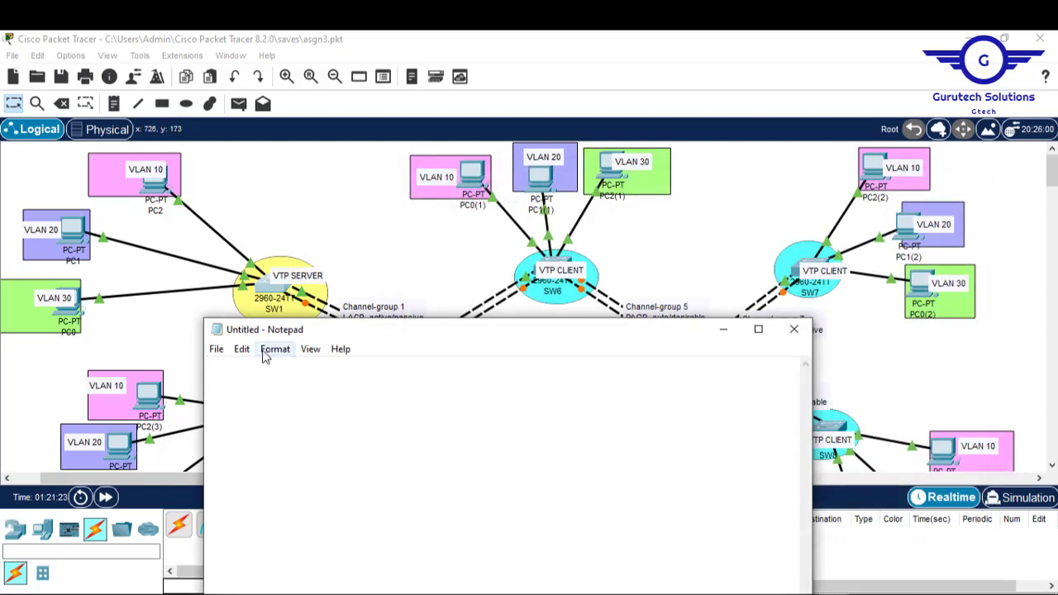
drag(343, 332, 493, 172)
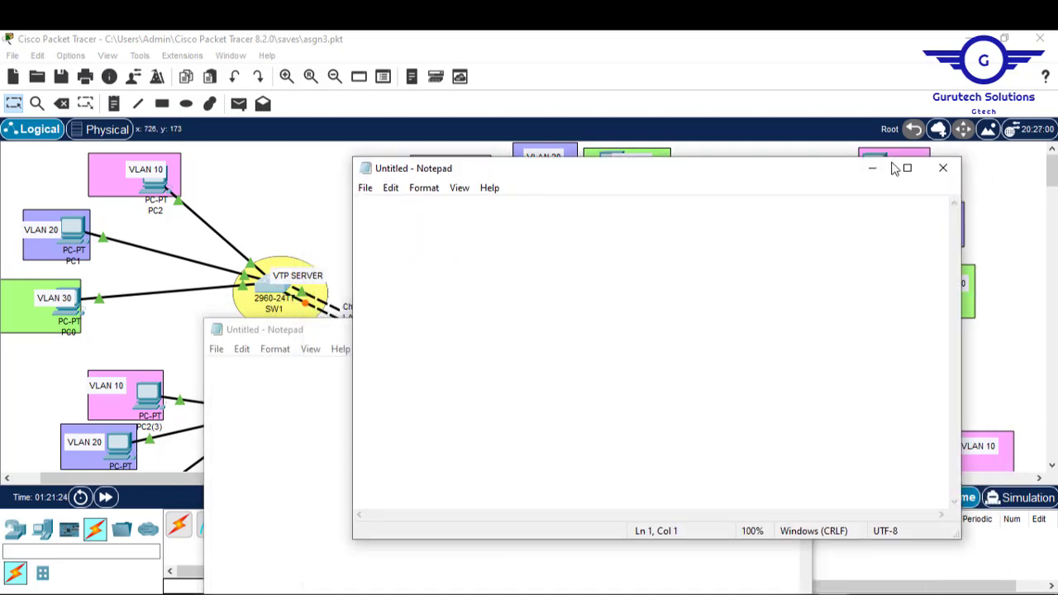
click(944, 173)
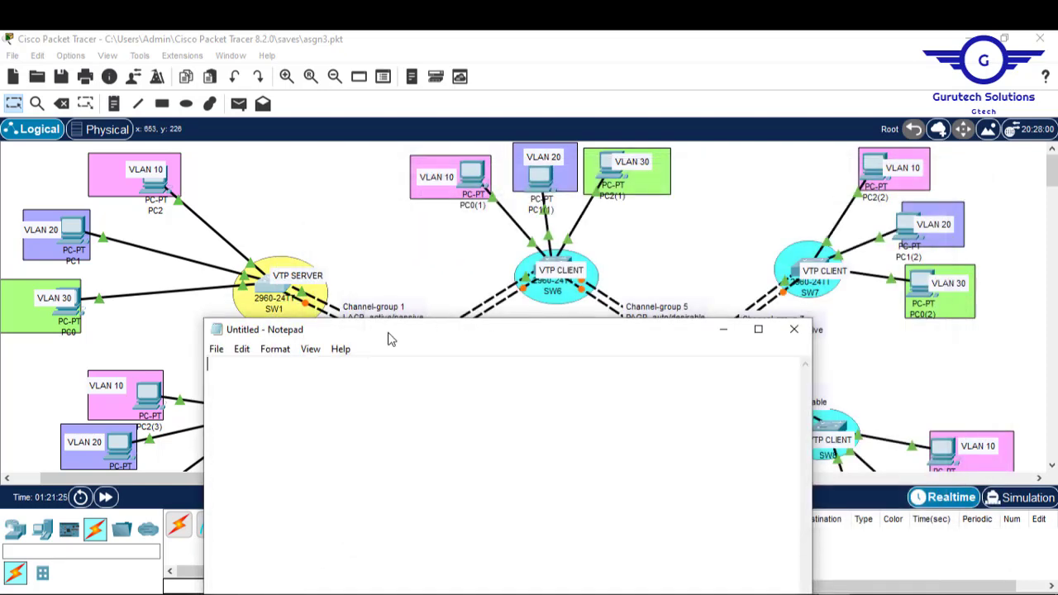
drag(392, 339, 575, 149)
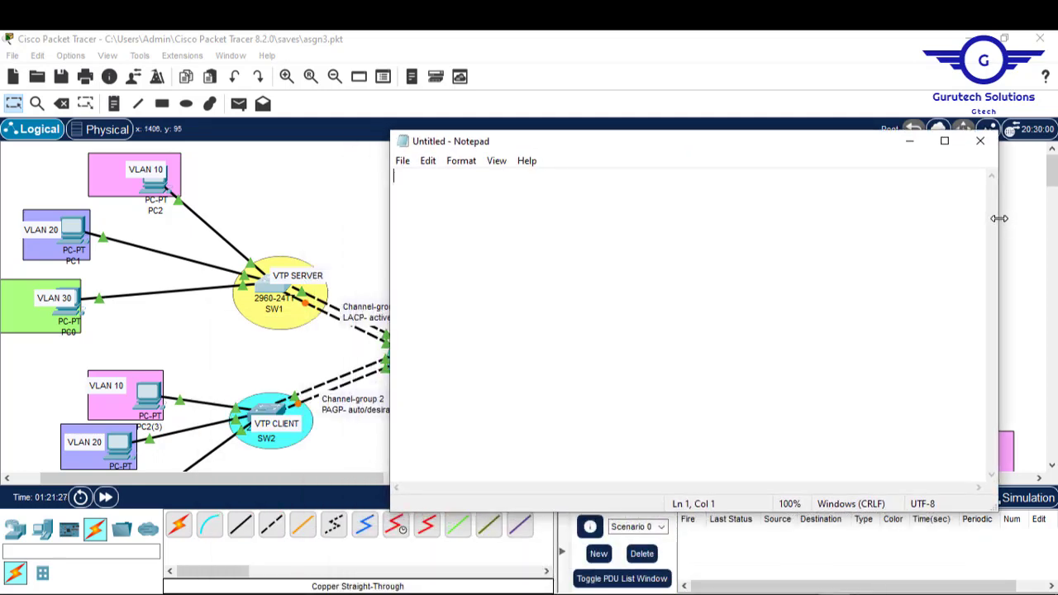
drag(1000, 219, 834, 219)
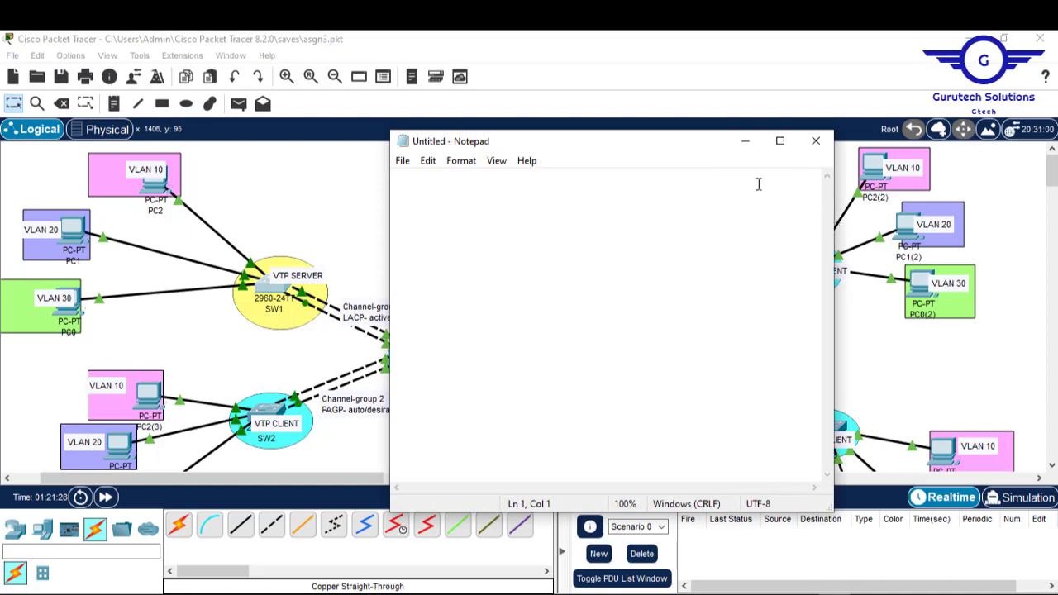
drag(661, 152, 709, 218)
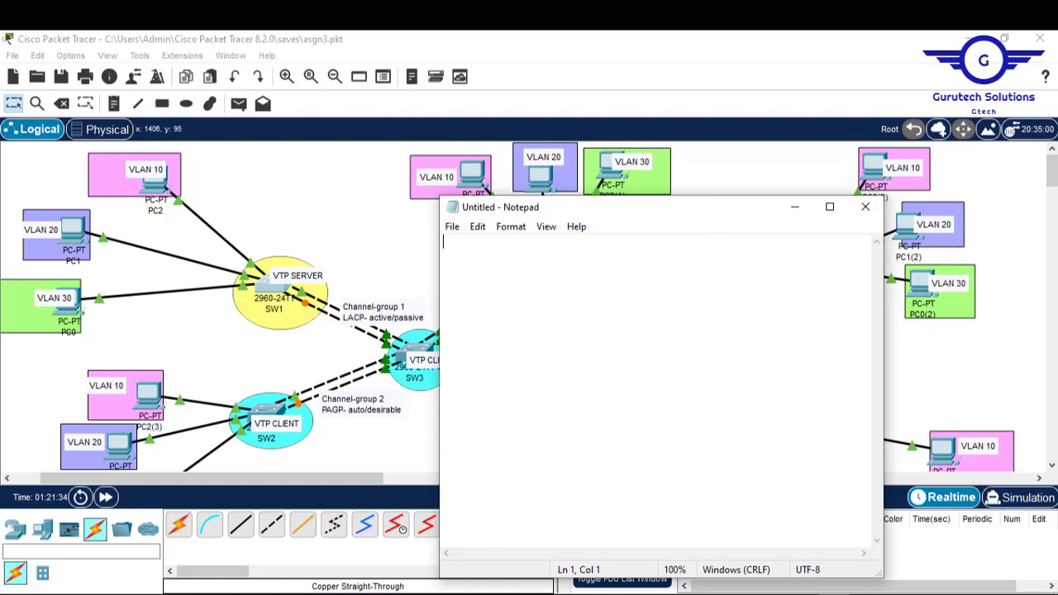
Glance at the Mini Project document, then bring the full Packet Tracer topology back behind the note
mouse_move(739, 594)
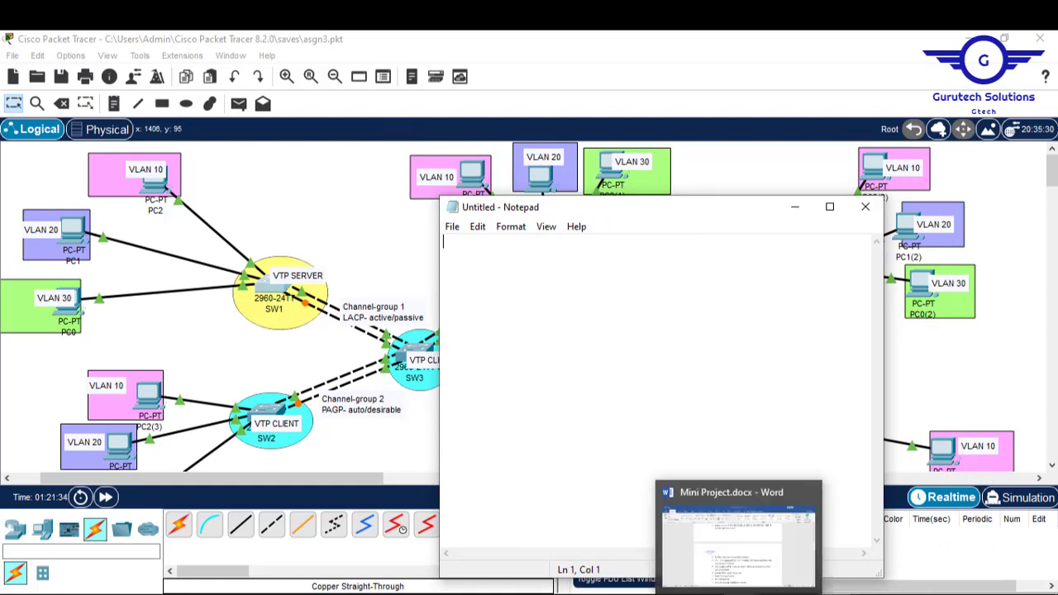
click(685, 527)
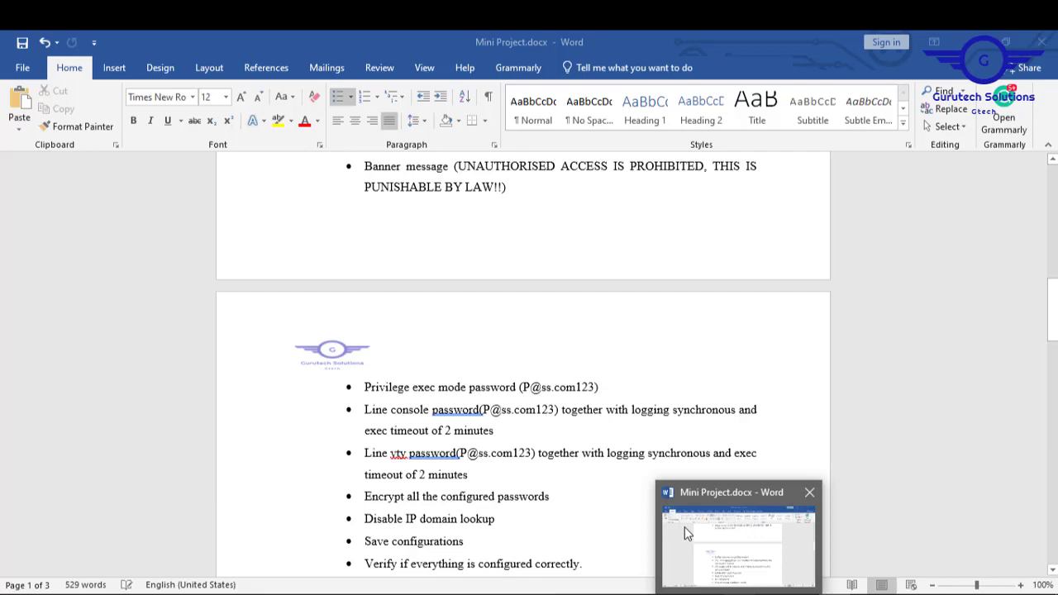
key(alt+Tab)
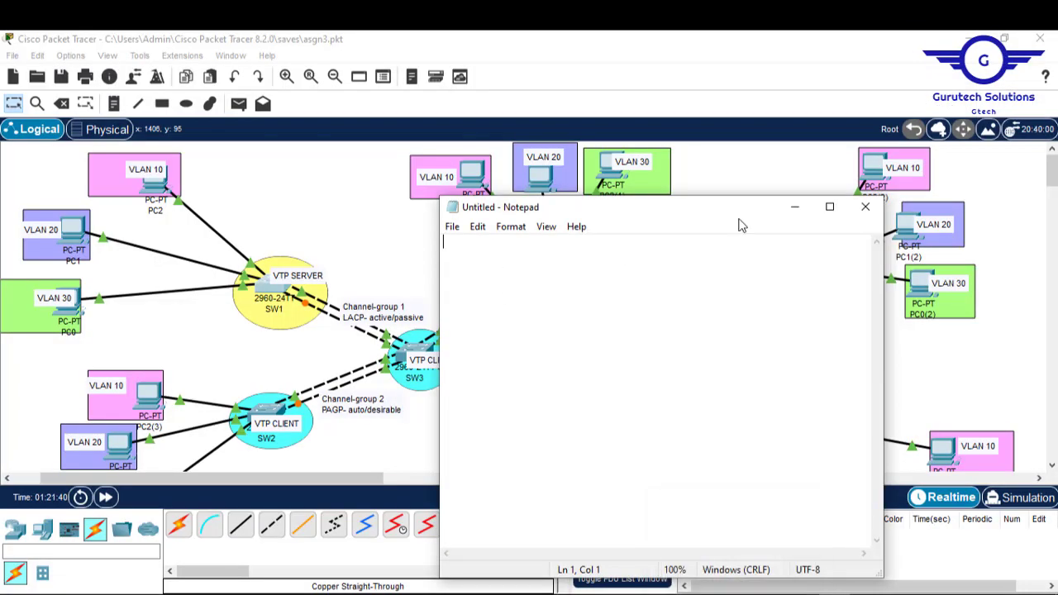
click(405, 359)
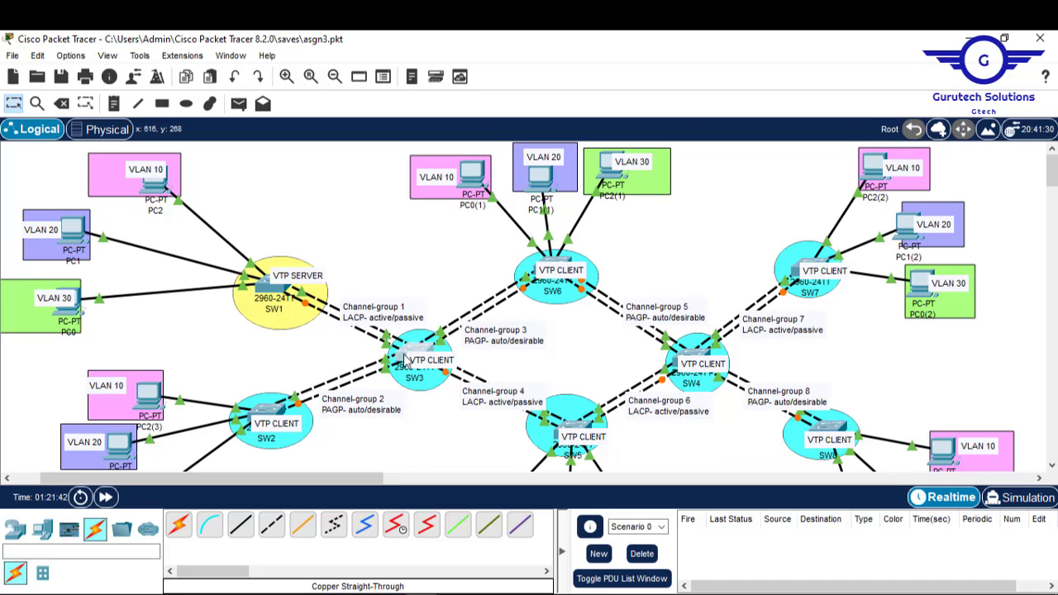
Open SW3's CLI and enter en at the Switch prompt, then start the Notepad script with 'en' and 'conf t'
click(405, 359)
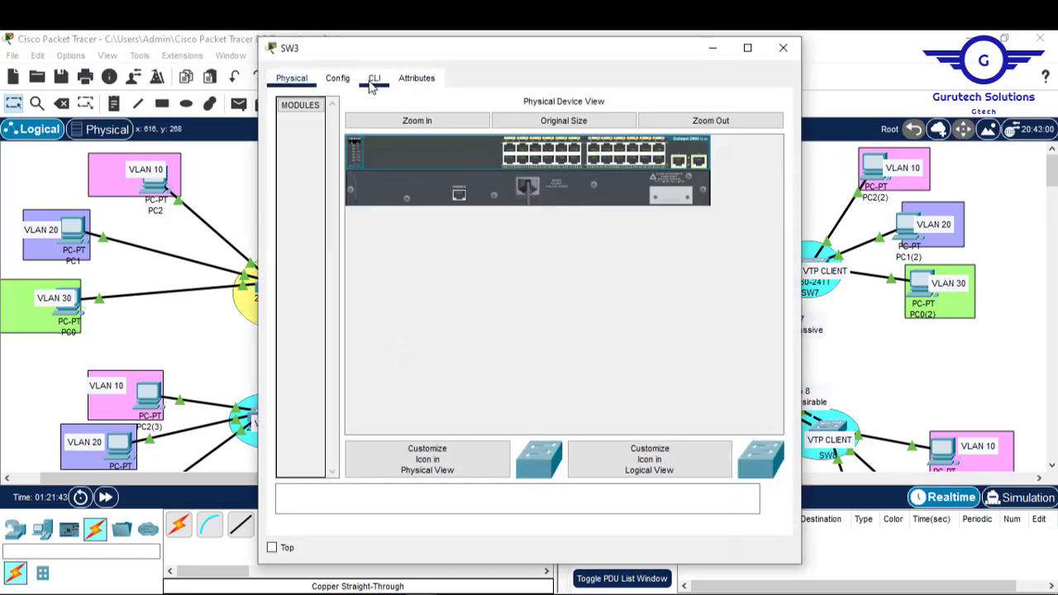
click(373, 81)
key(Return)
key(Return)
key(Return)
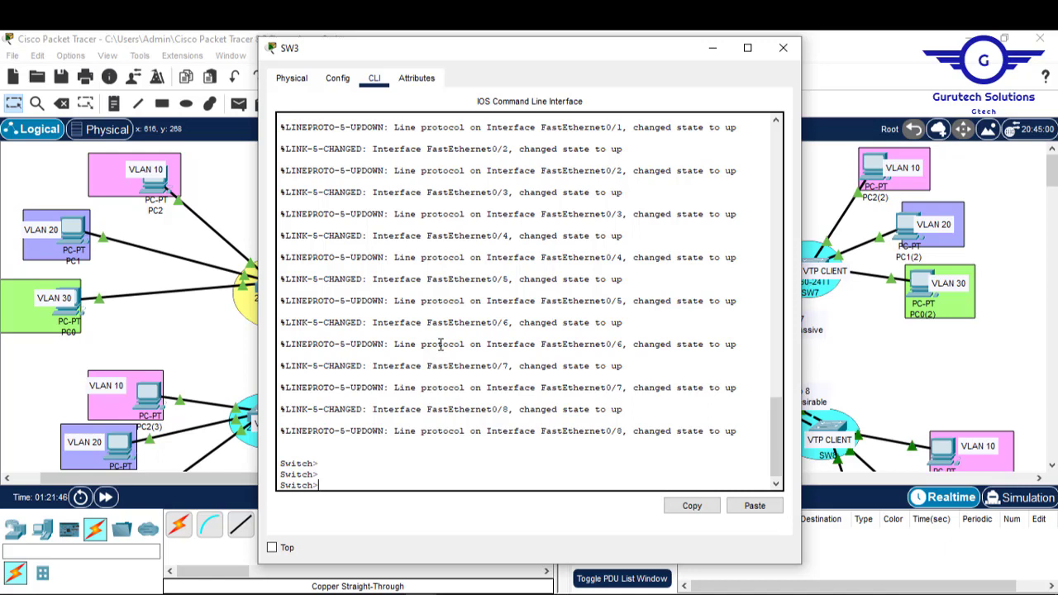
text(en)
click(851, 593)
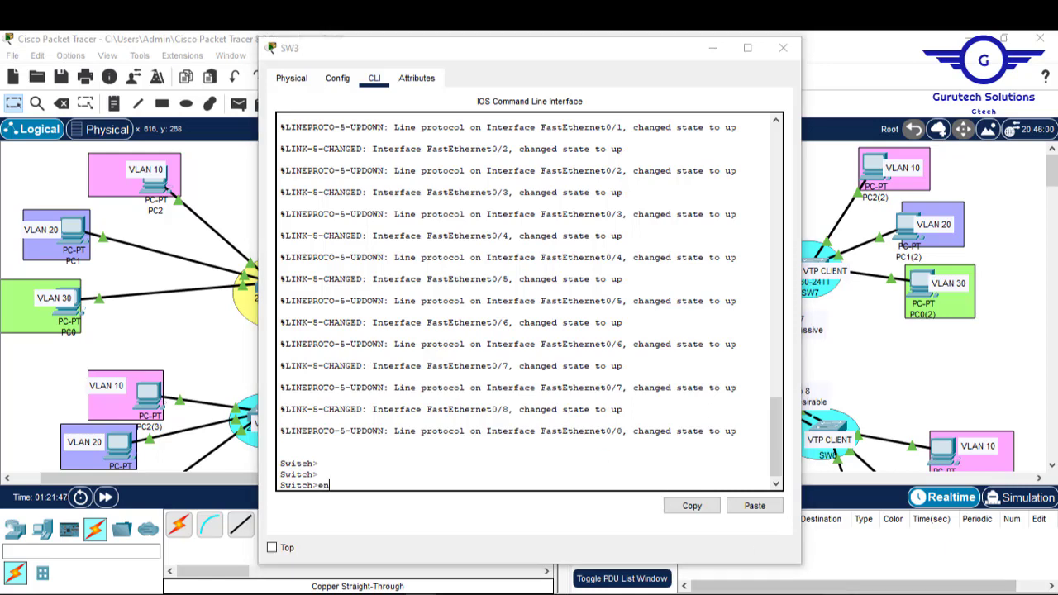
text(en )
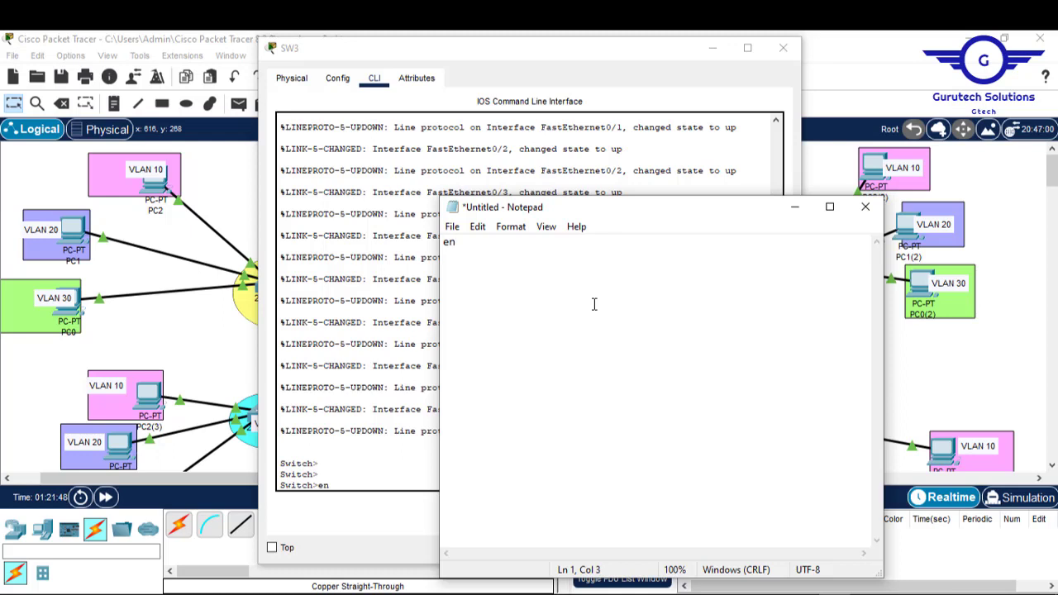
text(conf t)
Add 'hostname SW2' and a banner motd line containing the pasted unauthorised-access warning
text(host)
text(nam)
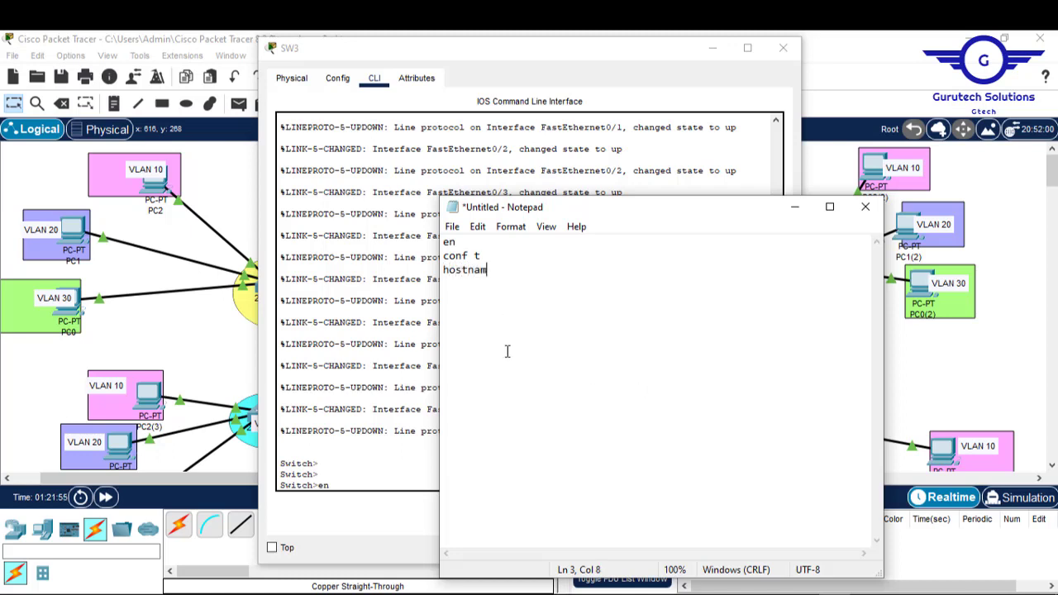
text(e SW2)
key(Return)
text(banner motd)
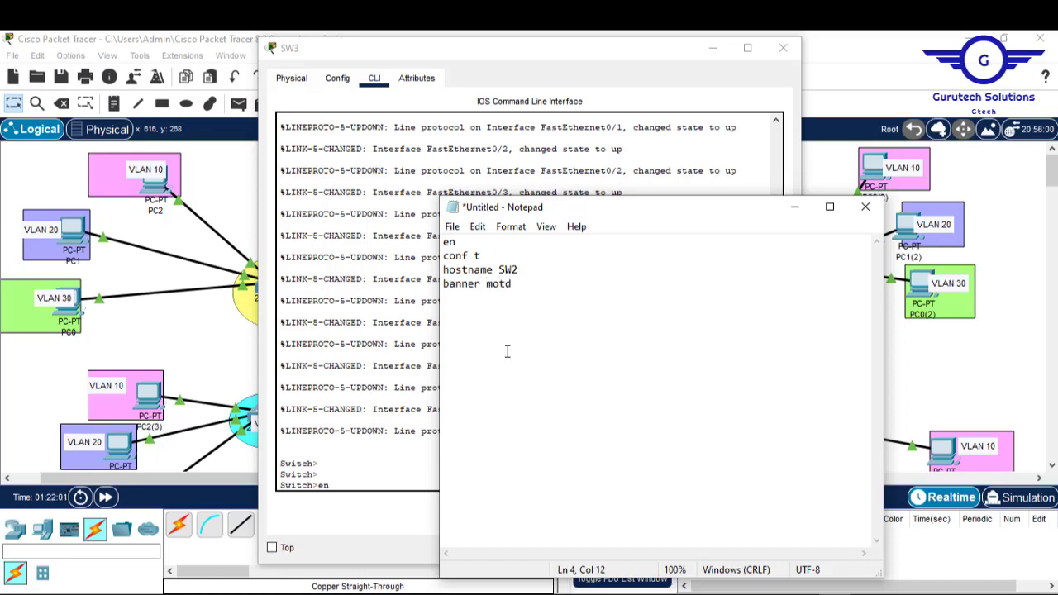
text( ##)
text(UNAUTHORISED ACCESS IS PROHIBITED, THIS IS PUNISHABLE BY LAW!!)
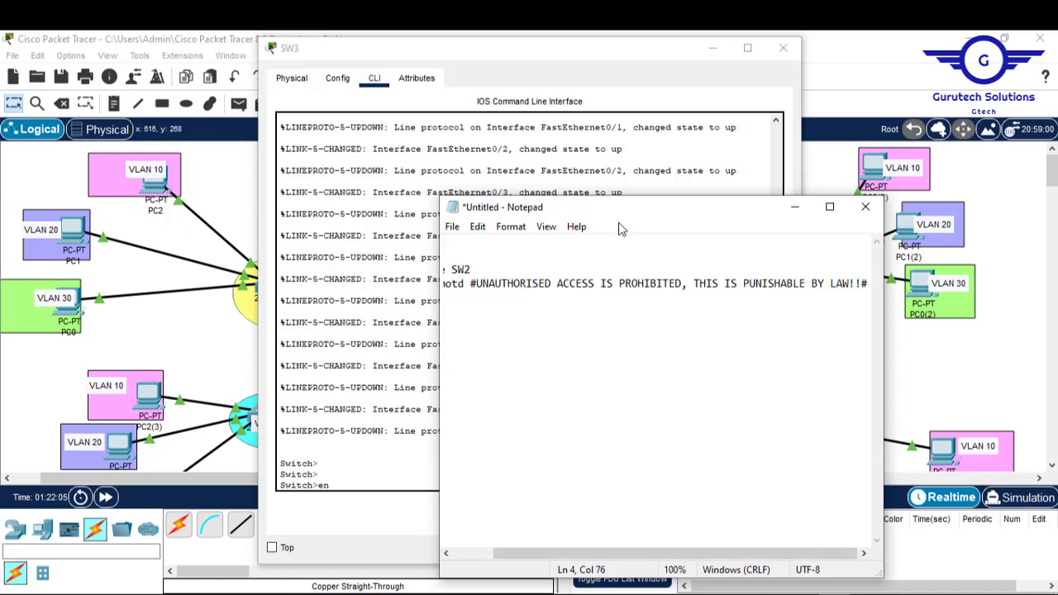
Widen the note to show full lines, then check the Mini Project.docx requirements before returning
drag(883, 267, 1008, 270)
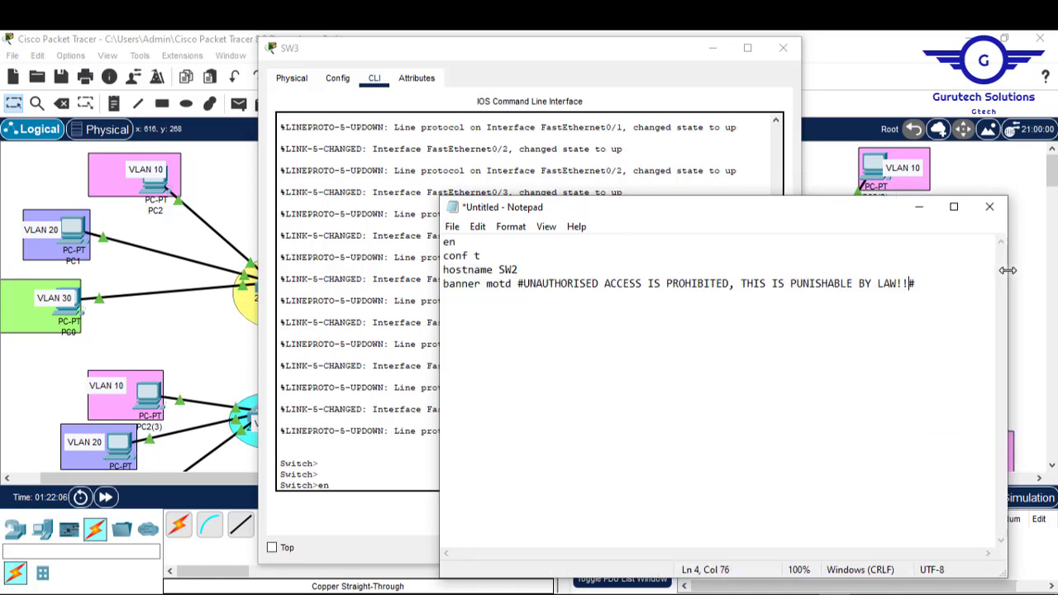
click(938, 281)
key(Return)
click(731, 569)
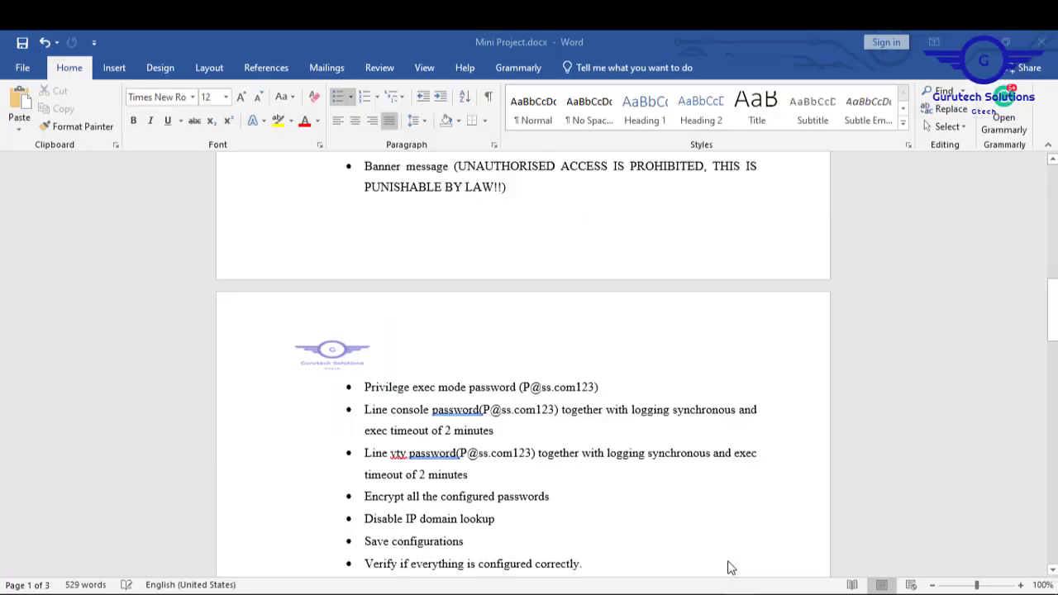
drag(1053, 329, 1053, 358)
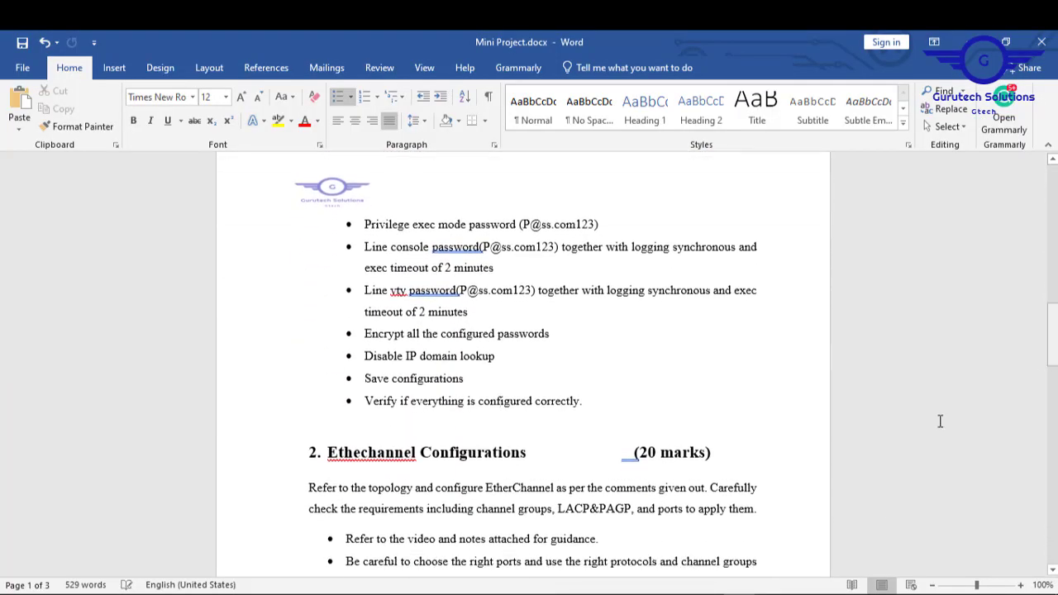
key(alt+Tab)
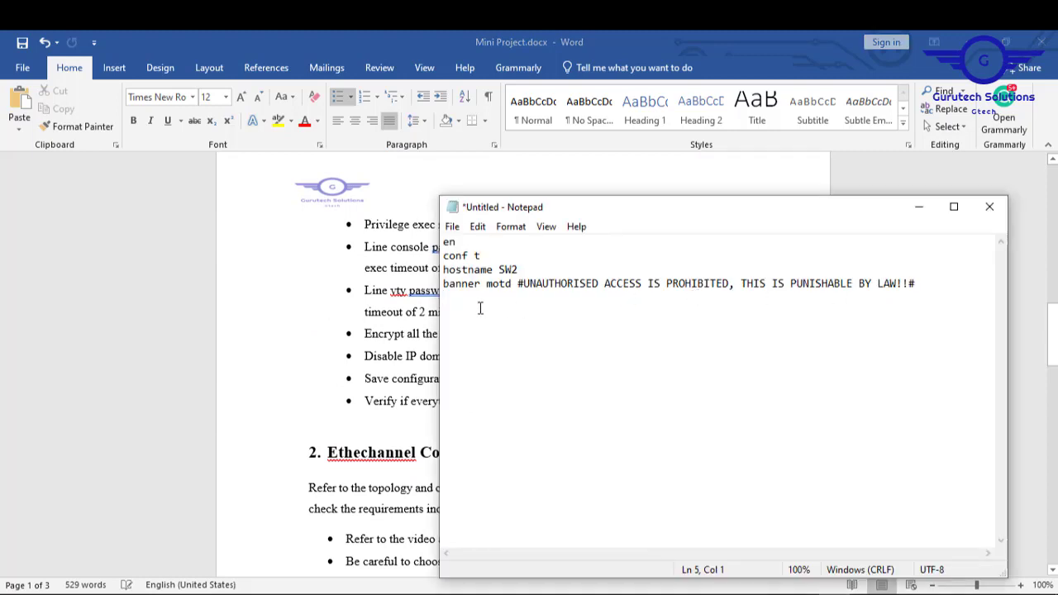
Add 'enable password cisco' and a line console 0 block with password cisco and login
text(enable password)
text(cisco)
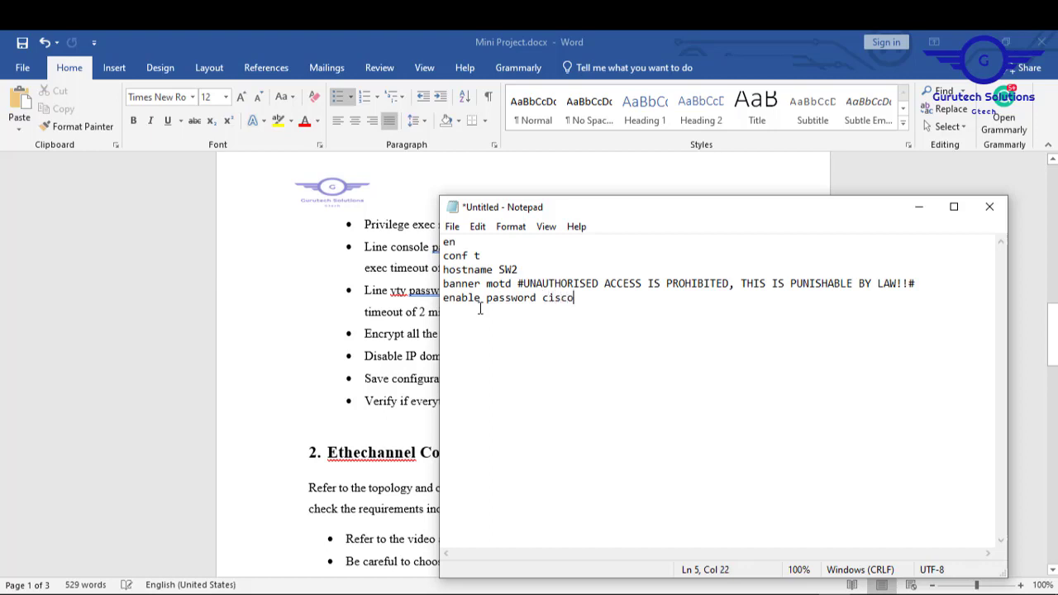
key(Return)
text(line console 0)
key(Return)
text(passwor)
text(d cisco )
text(l)
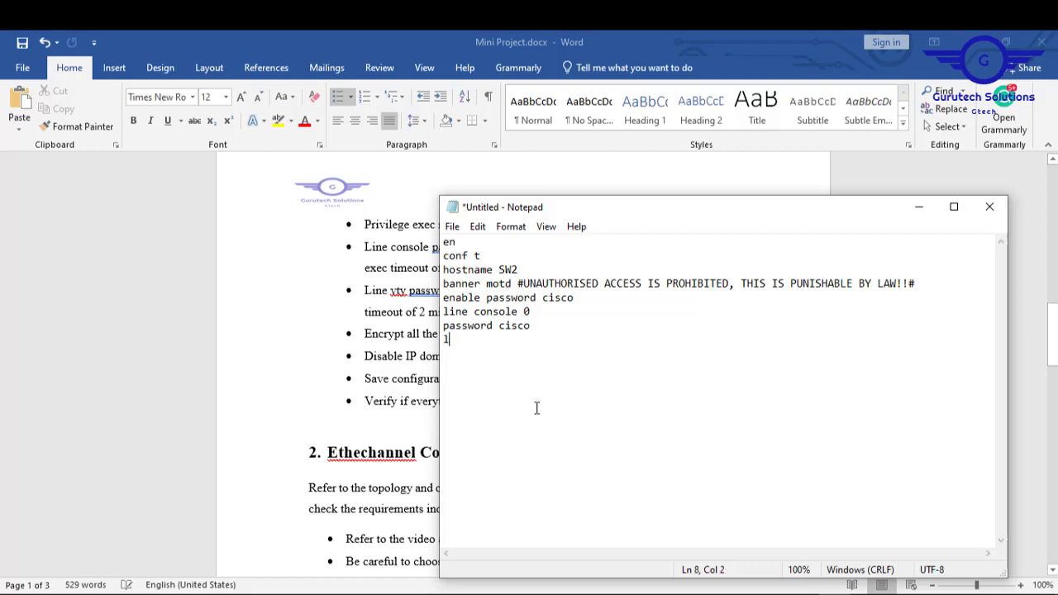
text(ogin)
key(Return)
Finish the console block with logging synchronous, exec-timeout 2 and exit, then select the block
text(\)
key(BackSpace)
text(logging synch)
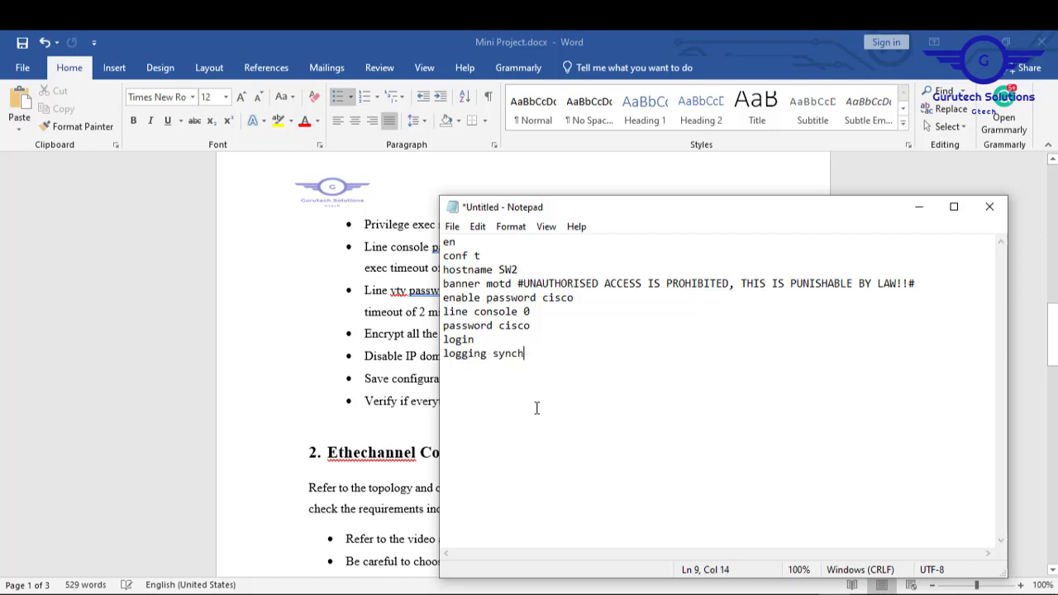
text(ronous)
key(Return)
text(exec-)
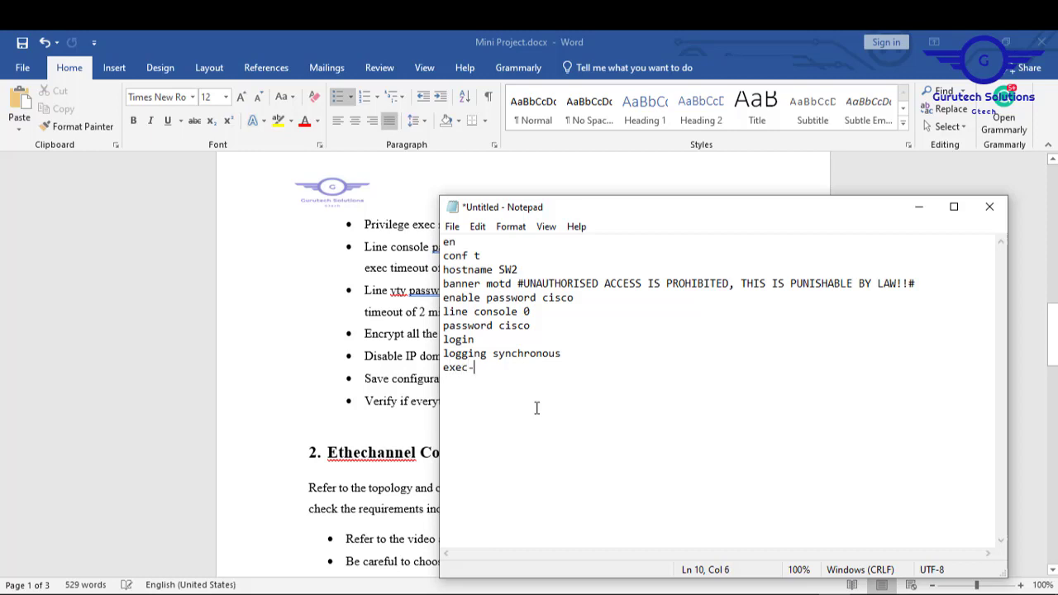
text(timeout 3)
key(BackSpace)
text(2)
key(Return)
text(exit)
key(Return)
click(471, 385)
drag(471, 386, 444, 314)
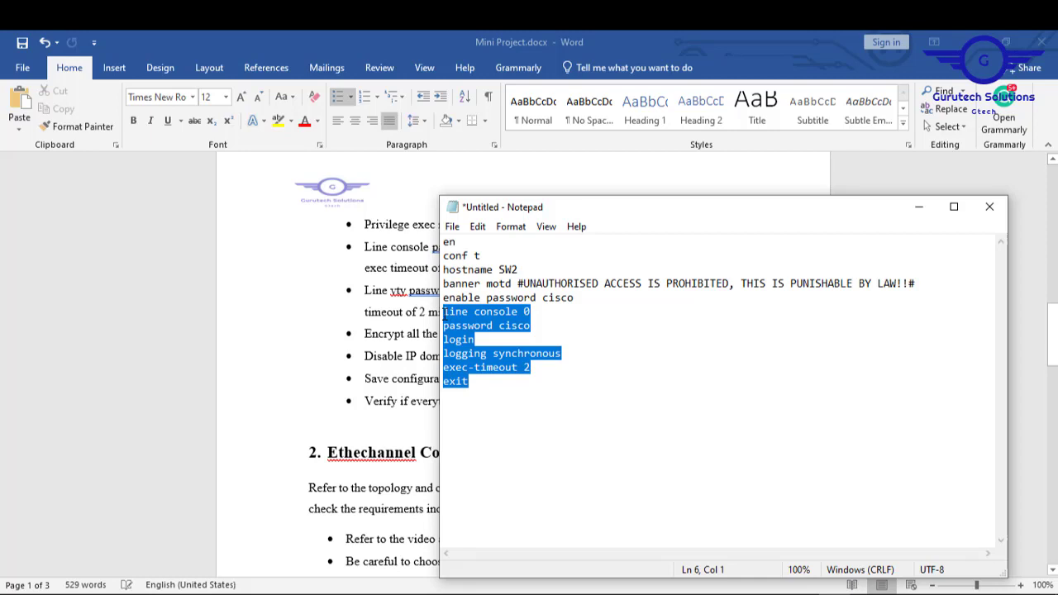
Separate the blocks with blank lines and paste a copy of the console block, changed to line vty 0 15
click(584, 299)
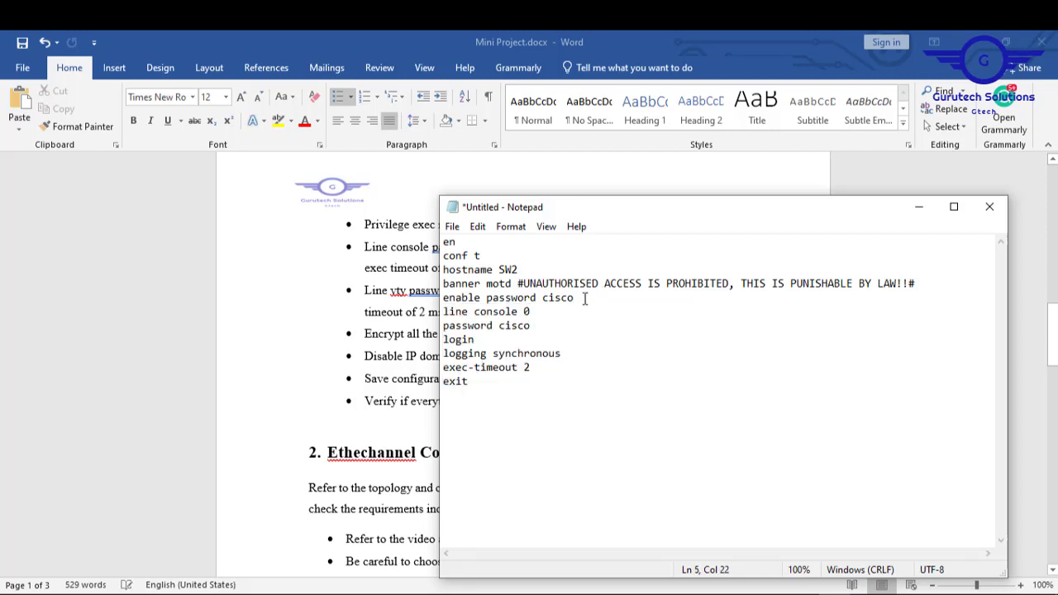
key(Return)
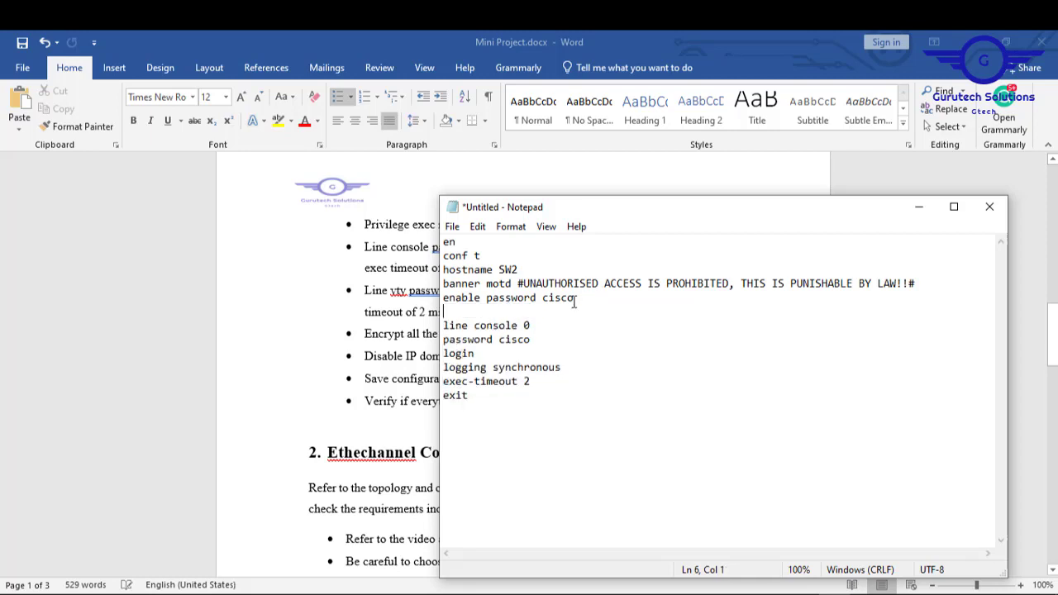
click(473, 397)
key(Return)
key(Return)
key(ctrl+v)
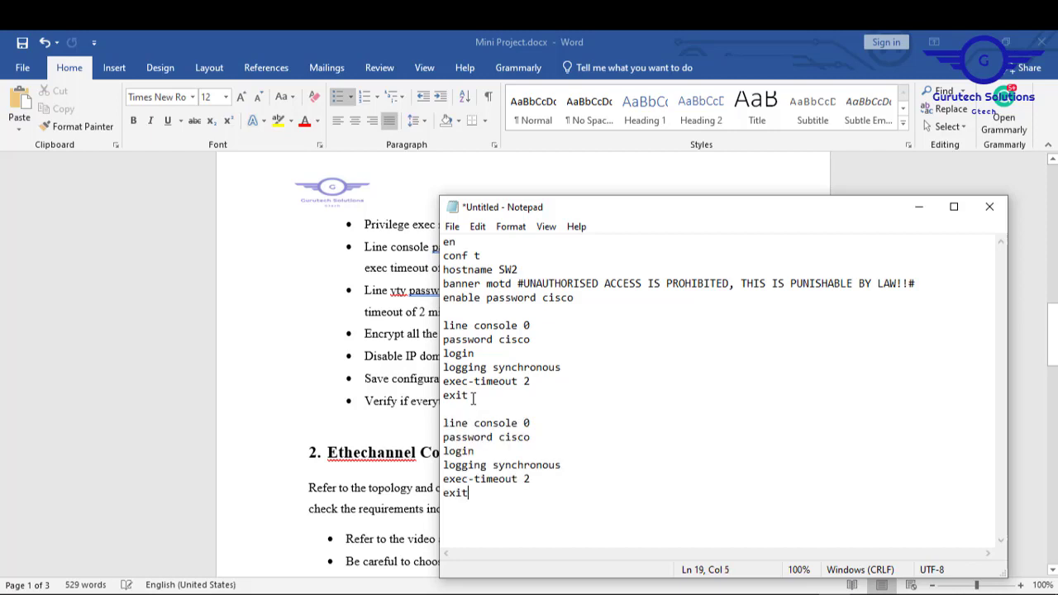
drag(520, 424, 477, 426)
text(vty)
click(519, 424)
text(15)
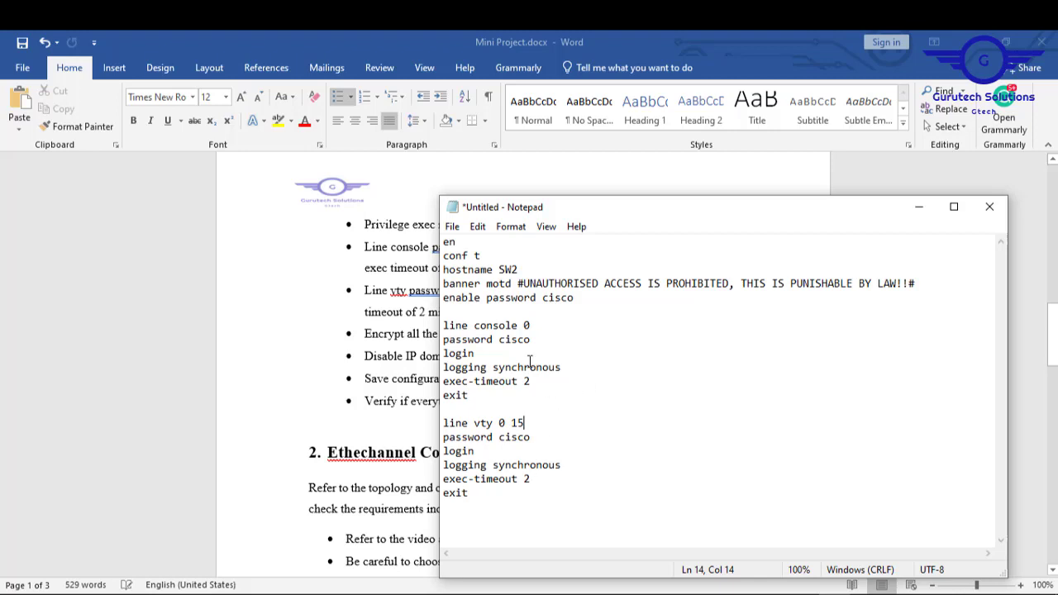
Highlight the logging/timeout lines and the line console 0 and line vty 0 15 headers for comparison
drag(533, 381, 444, 372)
drag(537, 325, 436, 324)
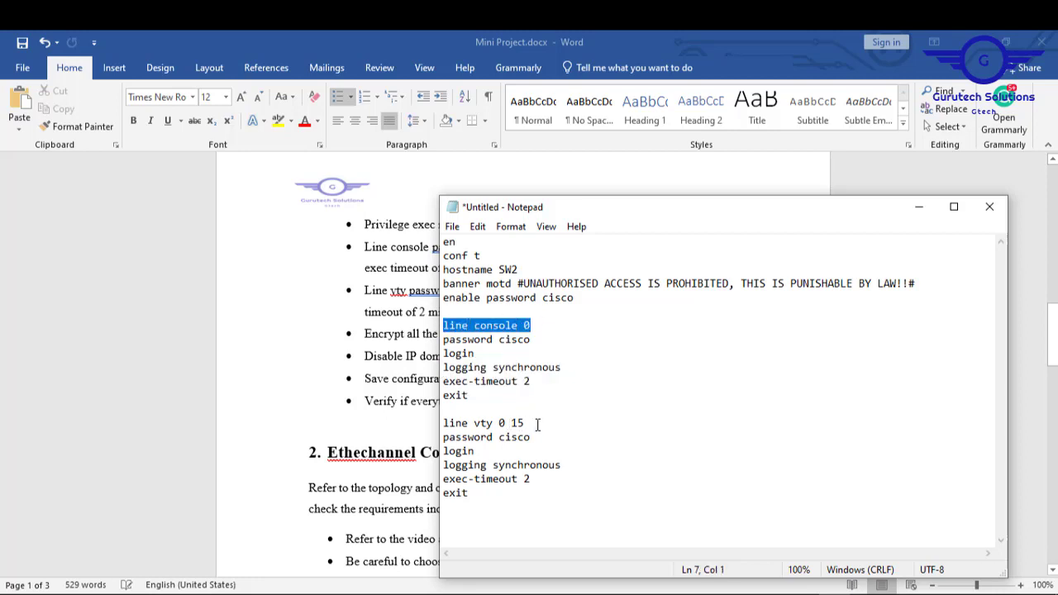
drag(537, 424, 443, 426)
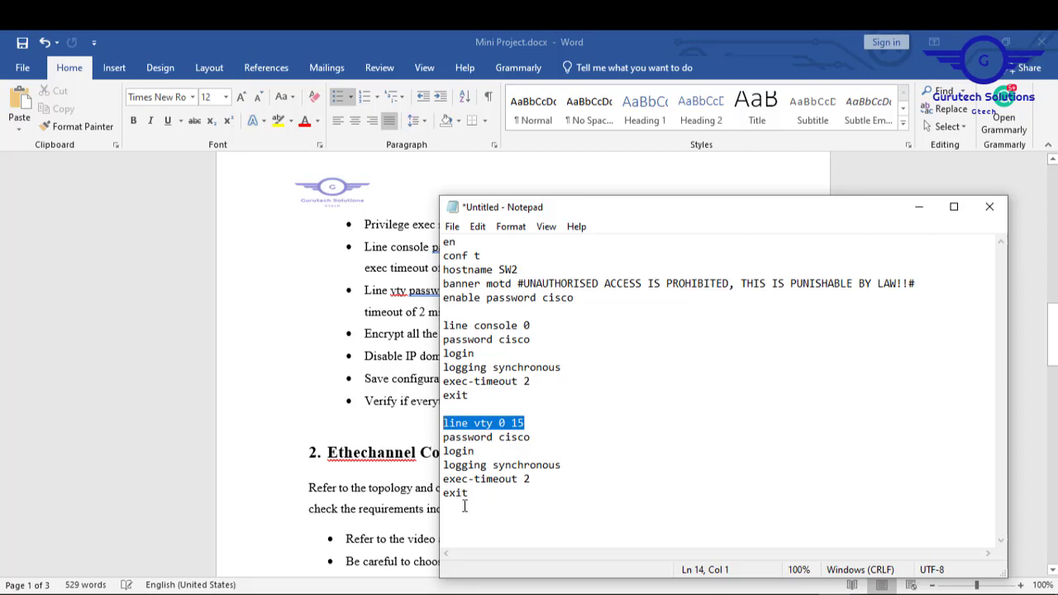
Add 'service password-encryption' on a new line below the vty block
click(486, 493)
key(Return)
key(Return)
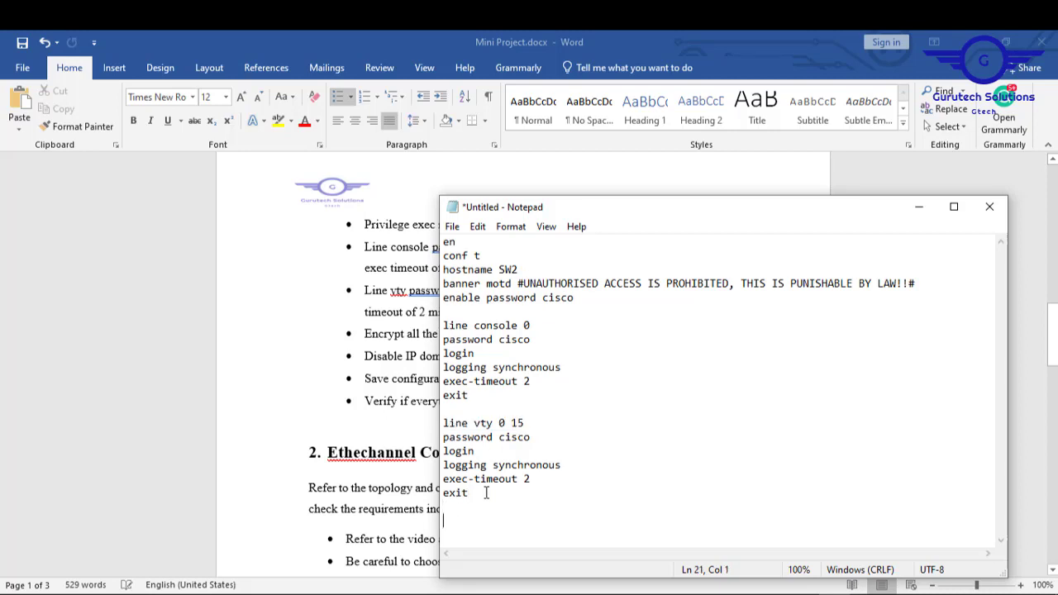
text(service passwo)
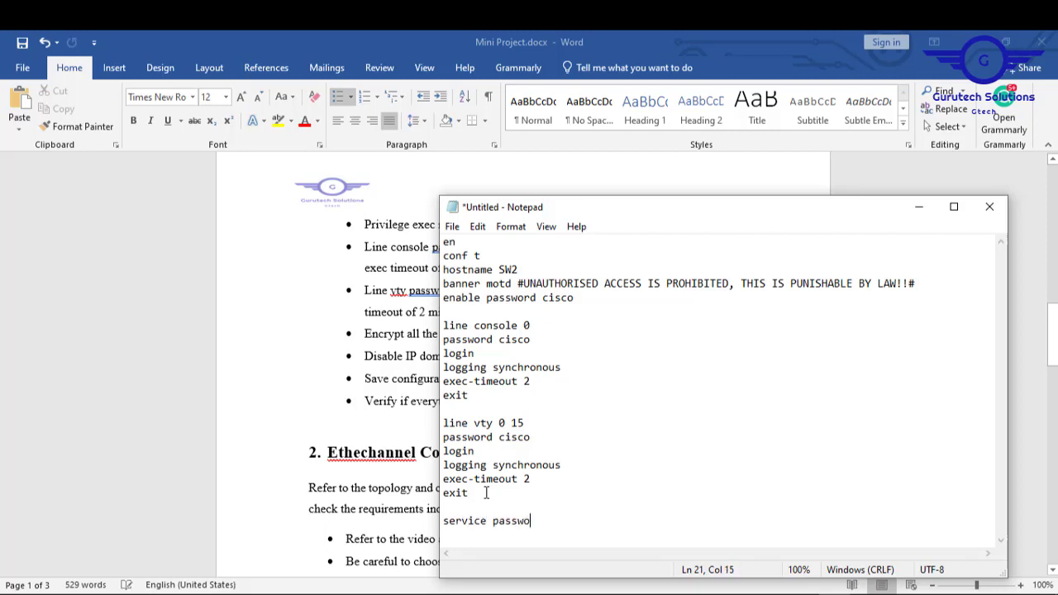
text(rd-encryption)
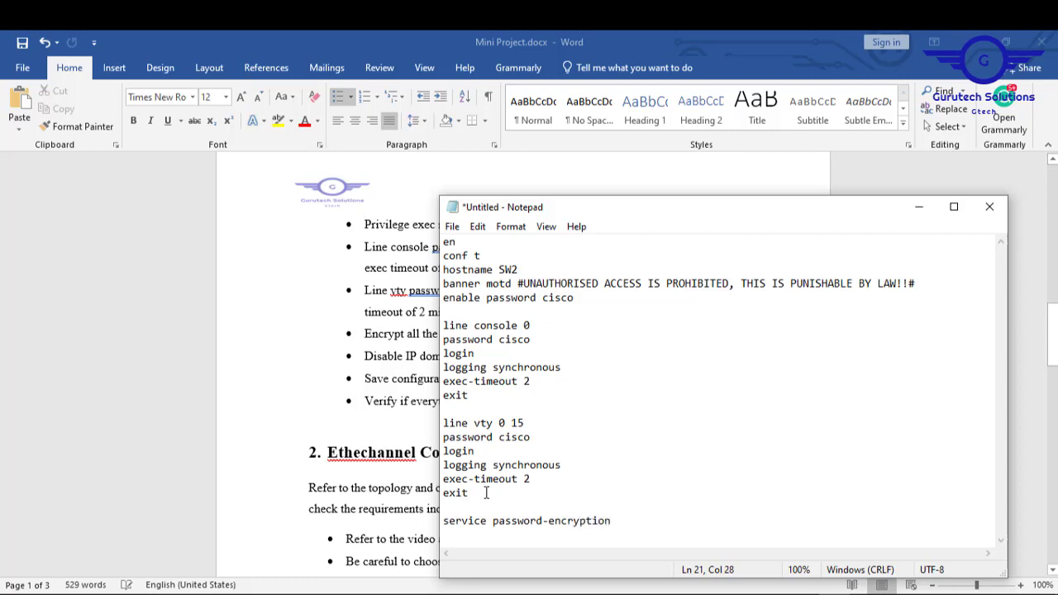
key(Return)
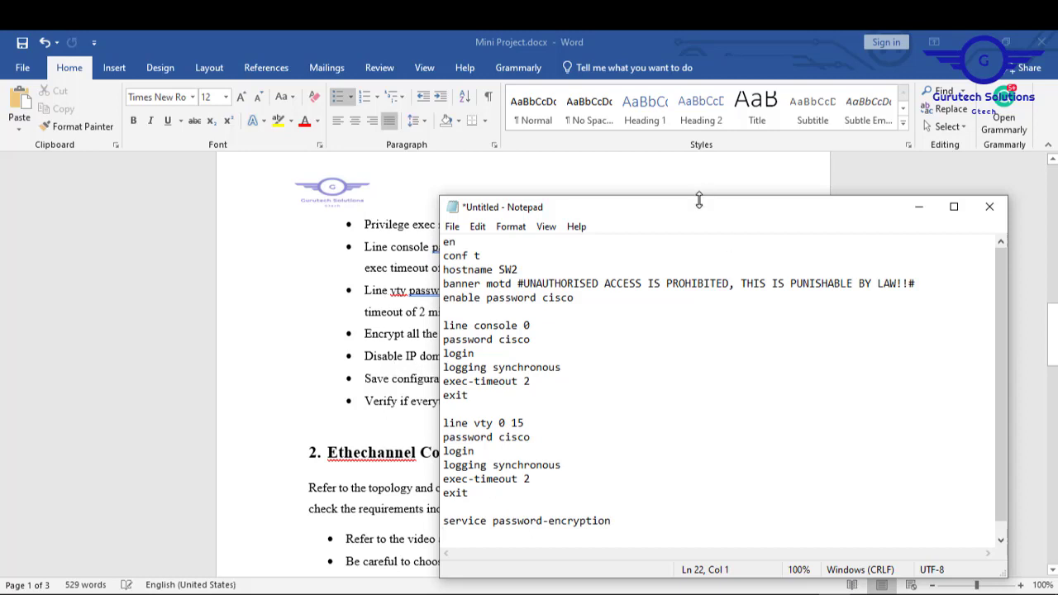
drag(699, 198, 697, 122)
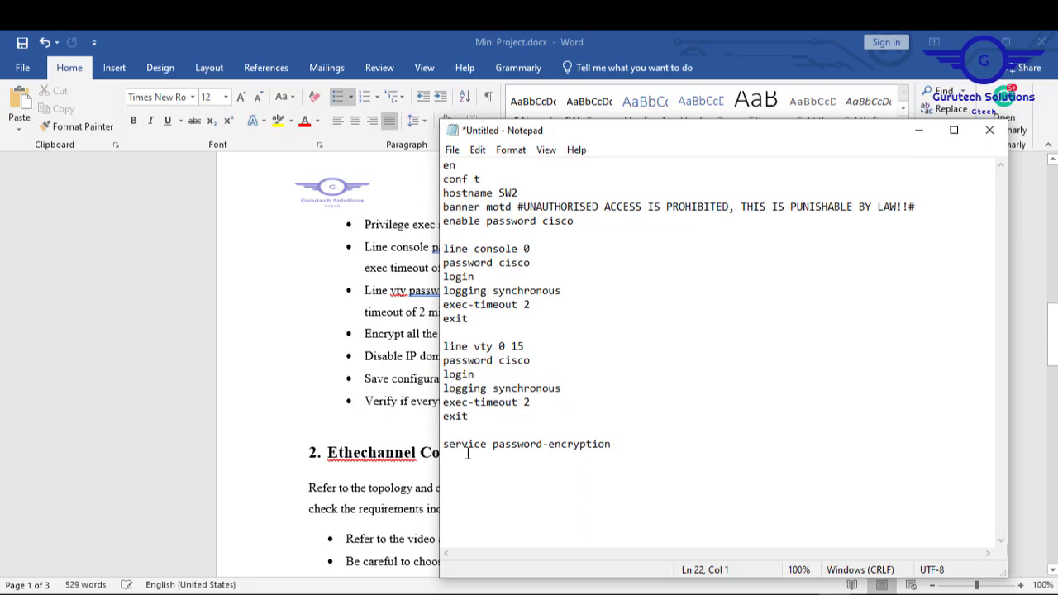
Add 'no ip domain lookup' and 'do wr' lines, then select the whole script
text(no ip )
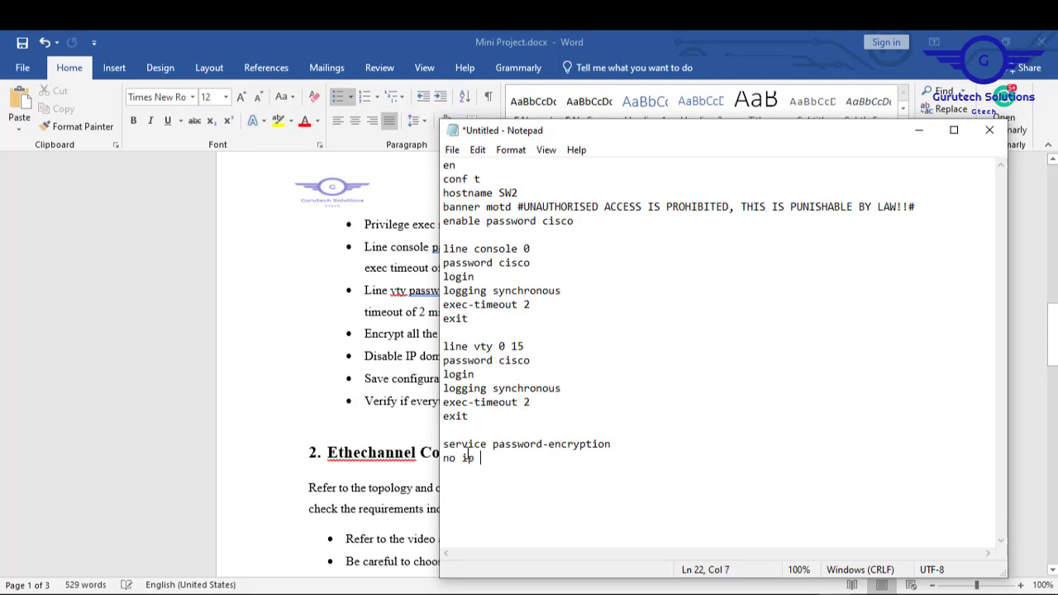
text(domain lookup)
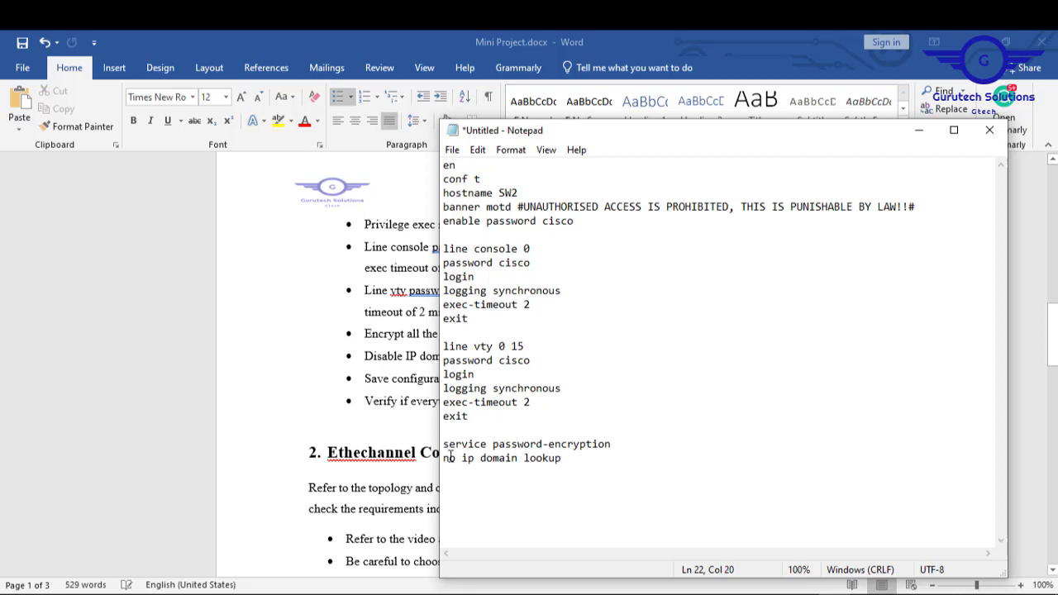
key(Return)
key(Return)
text(do wr)
key(Return)
key(Return)
drag(449, 165, 535, 505)
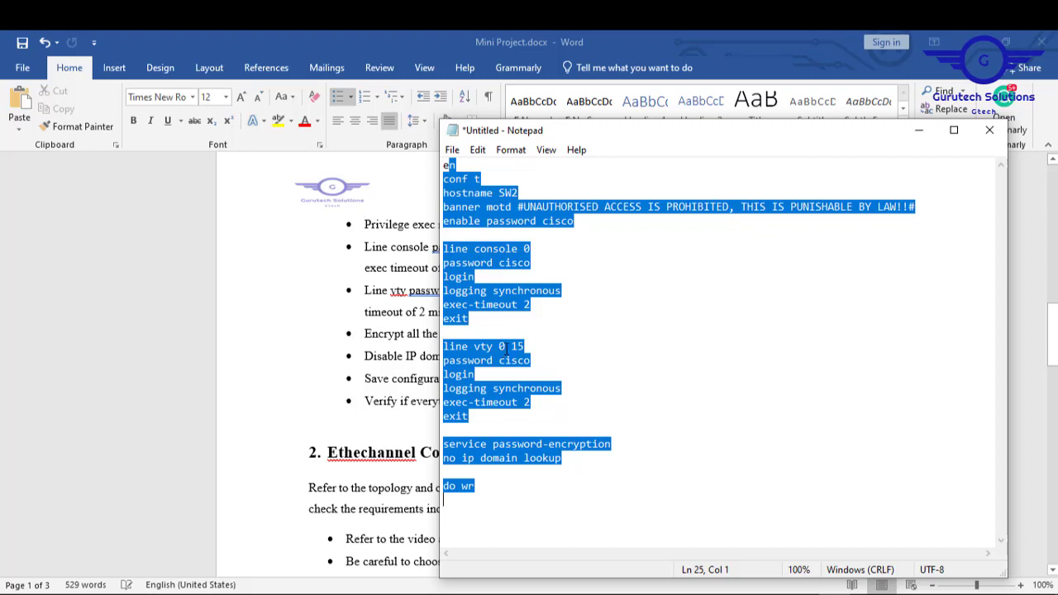
click(587, 349)
key(ctrl+a)
Confirm the script's hostname reads SW2 and copy the entire script
mouse_move(421, 594)
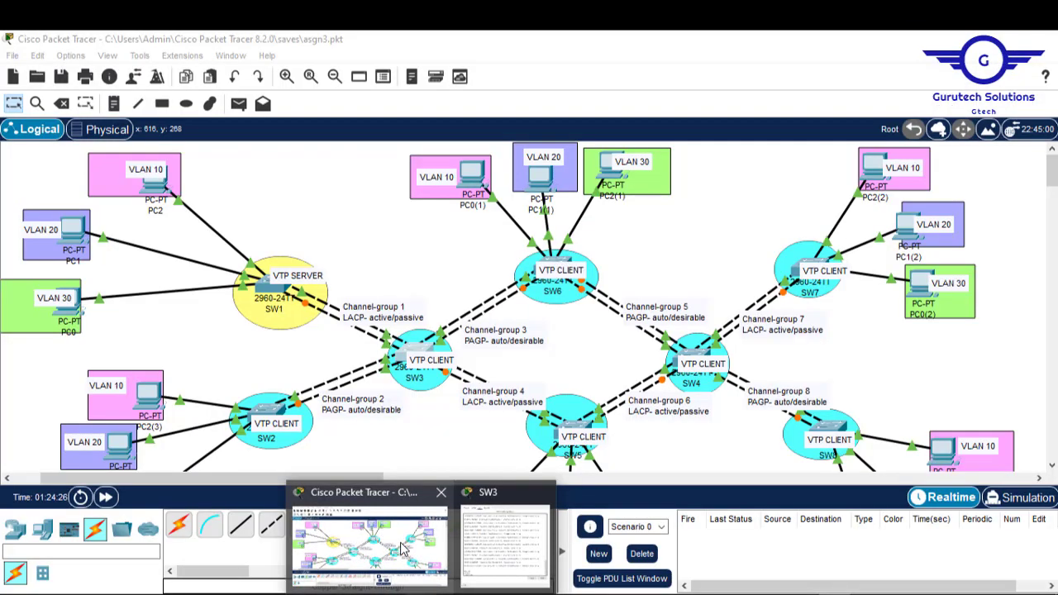
click(370, 541)
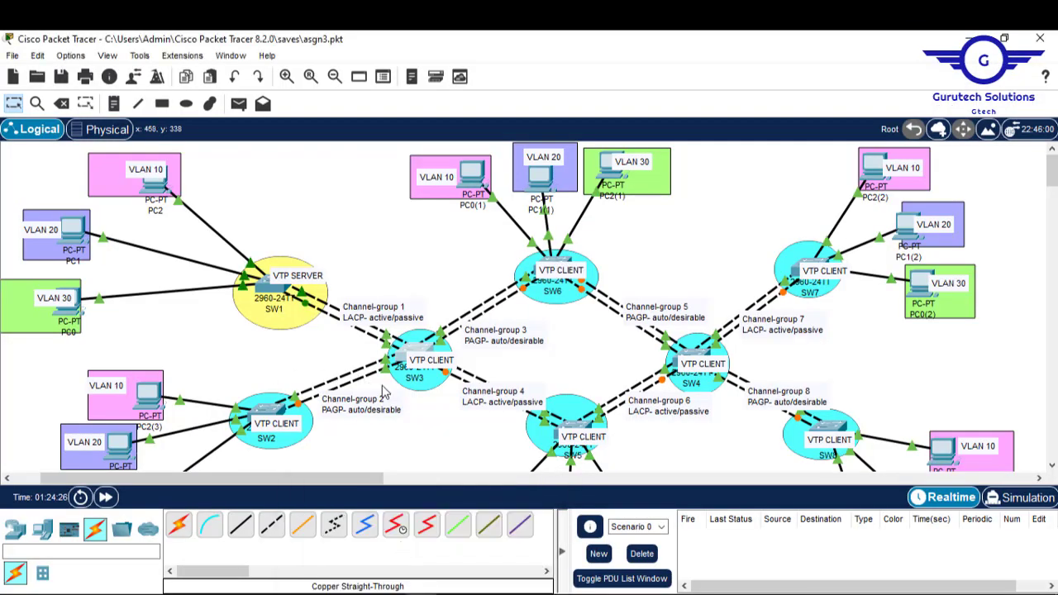
click(836, 594)
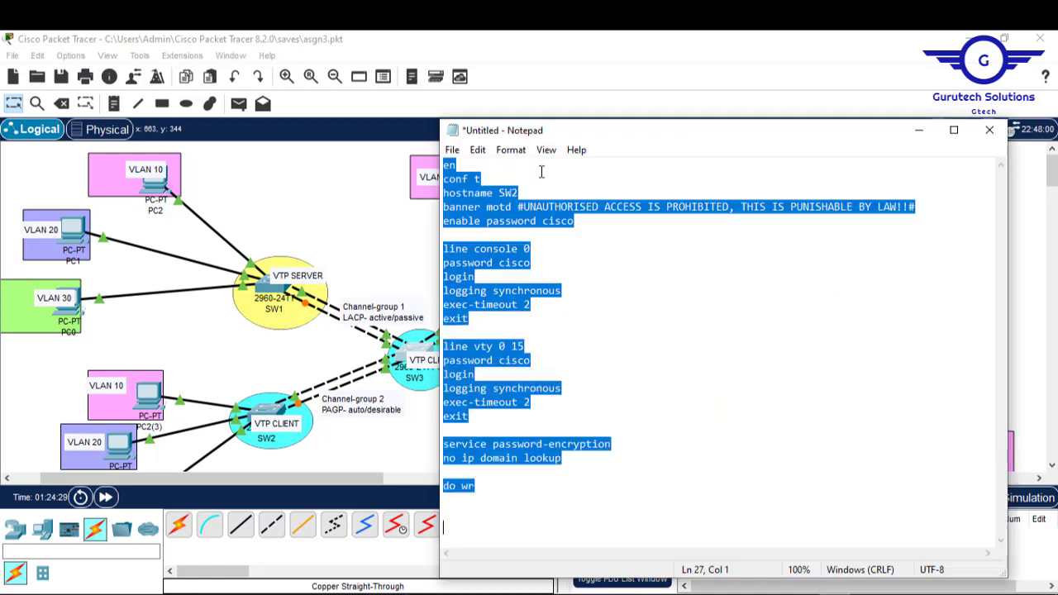
click(524, 195)
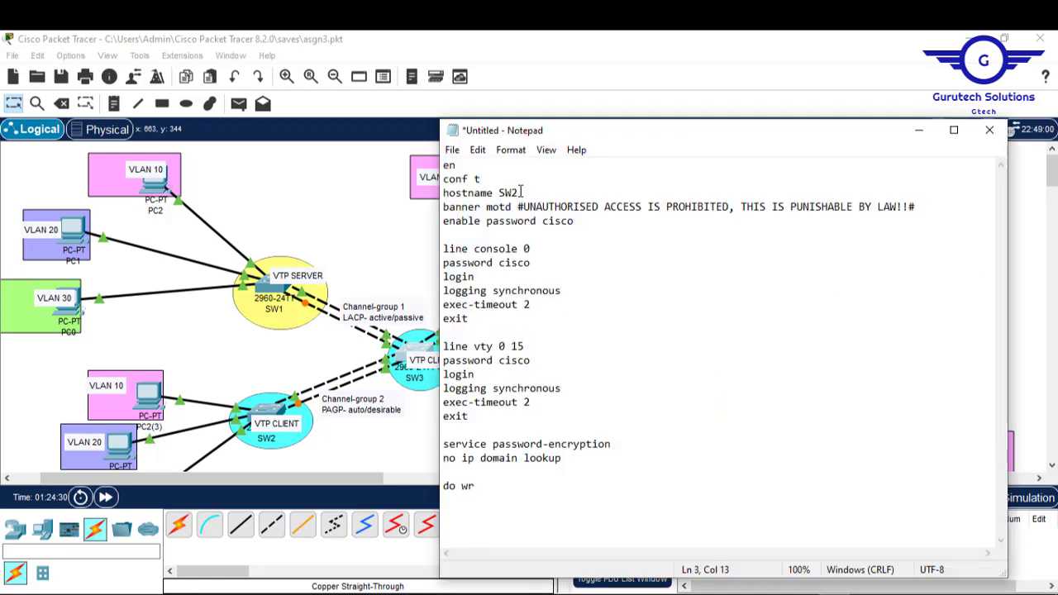
drag(521, 193, 498, 191)
drag(498, 191, 510, 193)
key(ctrl+a)
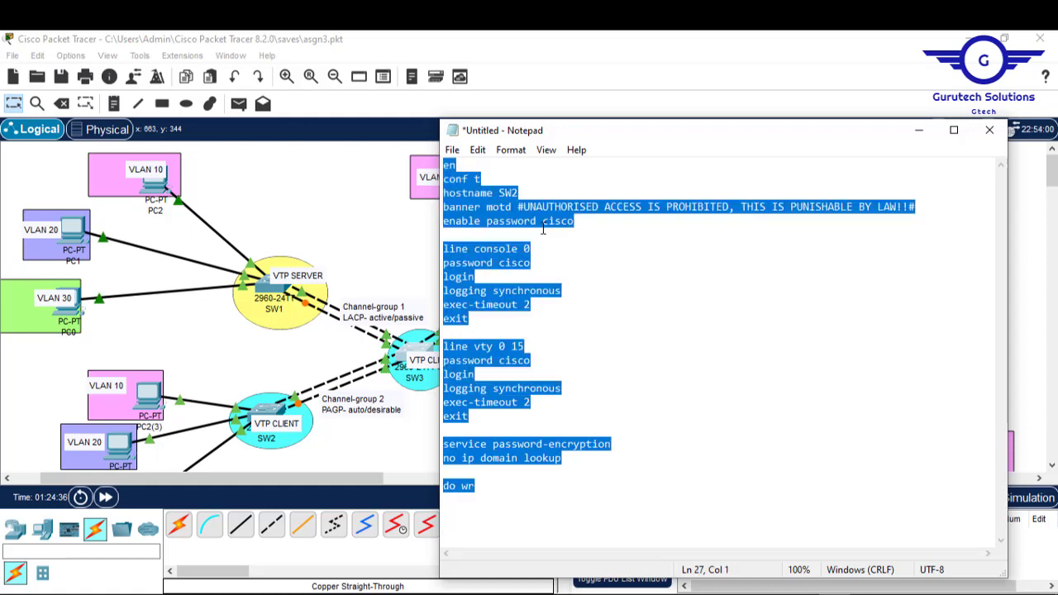
Paste the script into SW2's CLI and reopen SW2 to verify the [OK] save
click(273, 410)
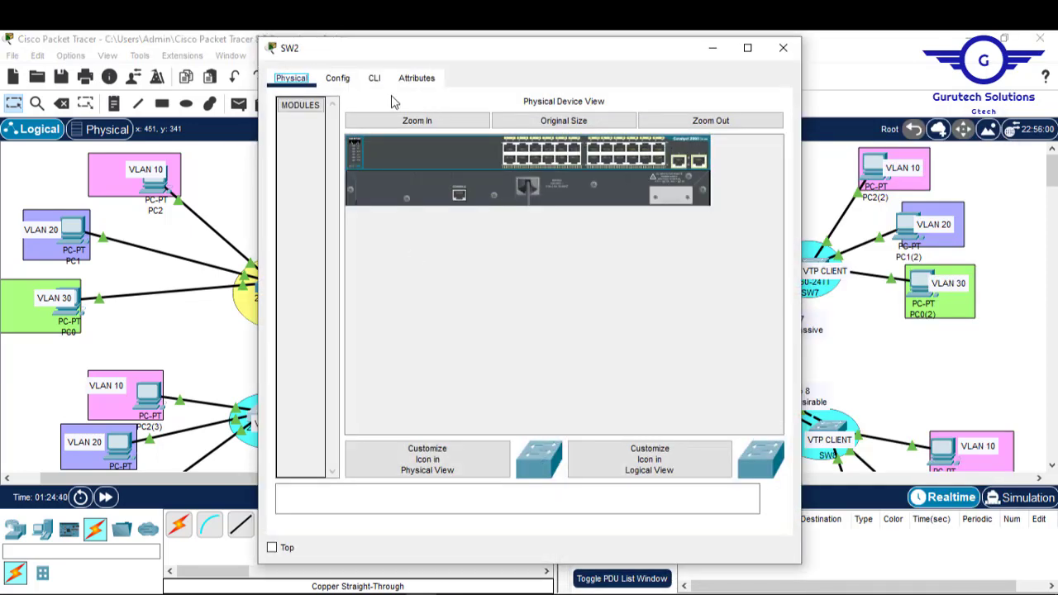
click(374, 79)
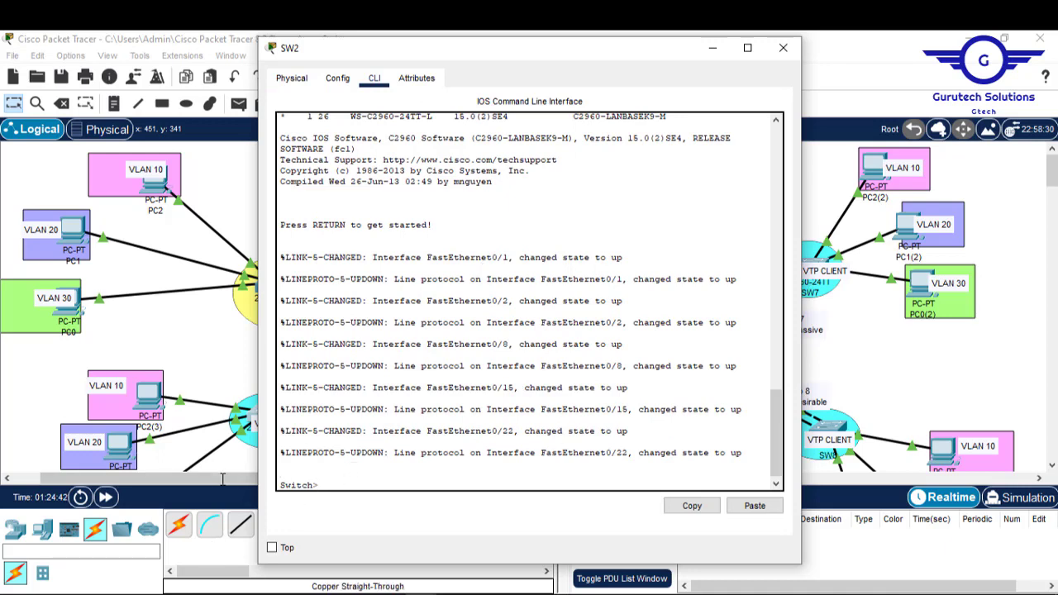
drag(324, 485, 240, 478)
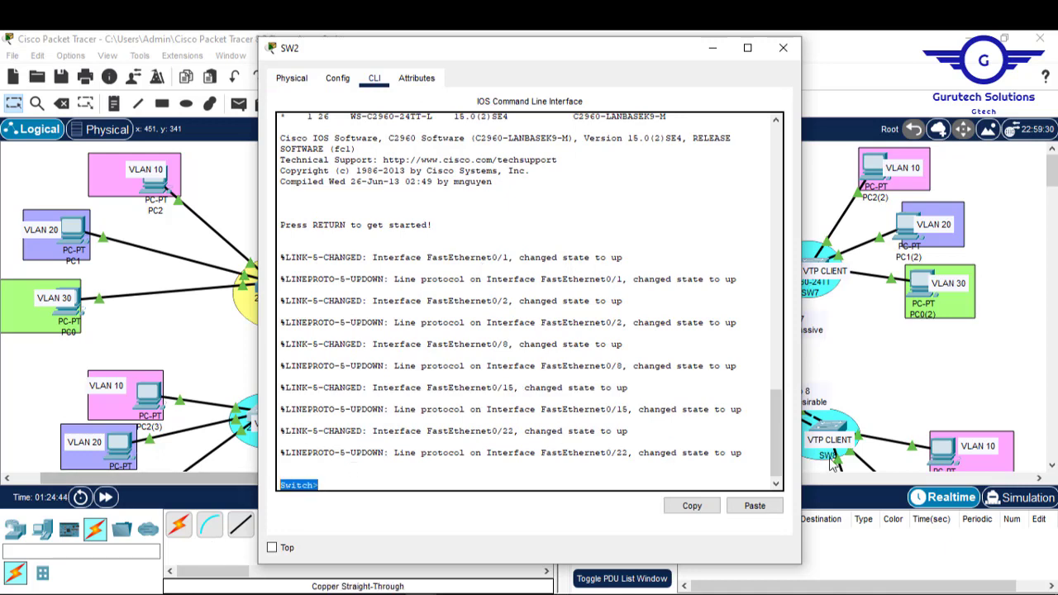
click(755, 507)
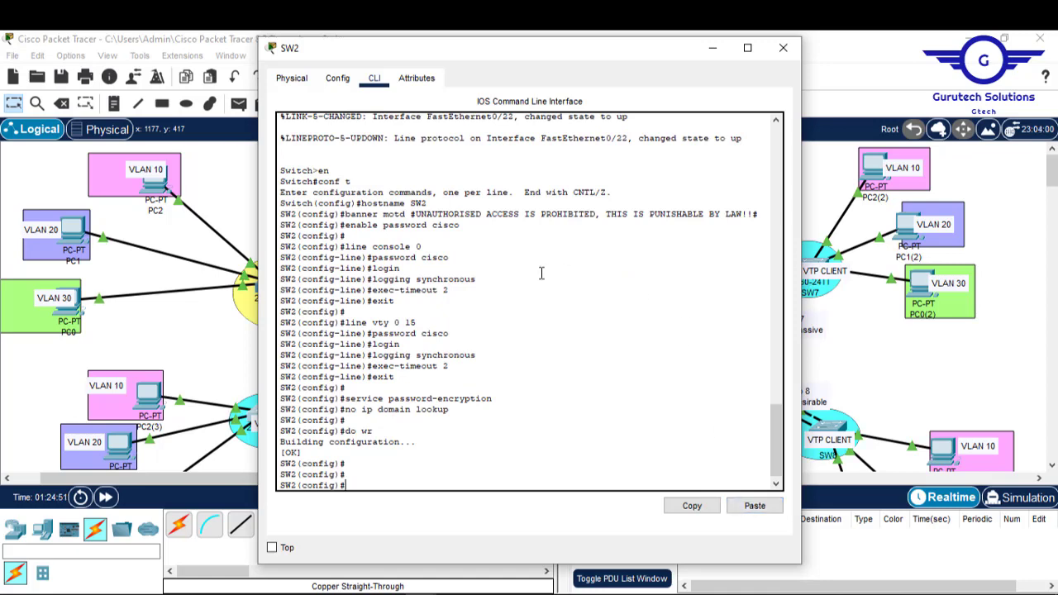
click(783, 51)
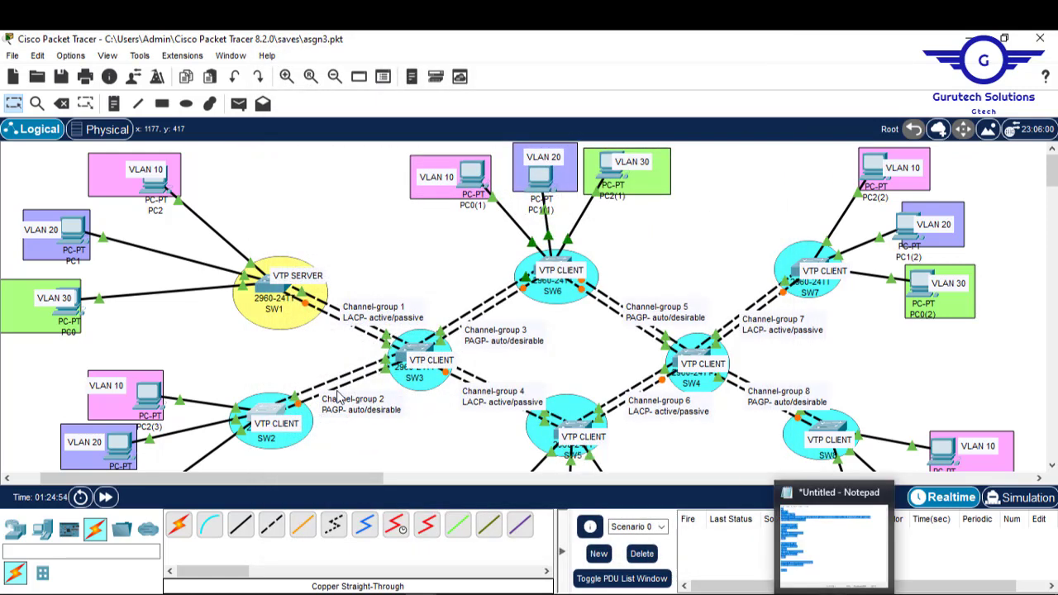
click(270, 413)
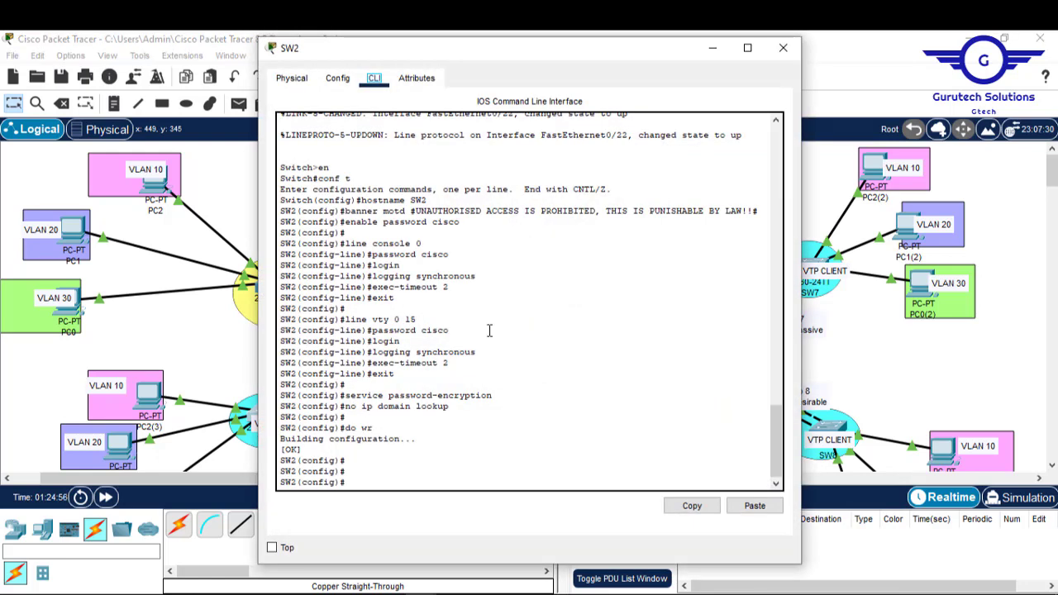
Change the script's hostname from SW2 to SW3 and copy the script
click(783, 50)
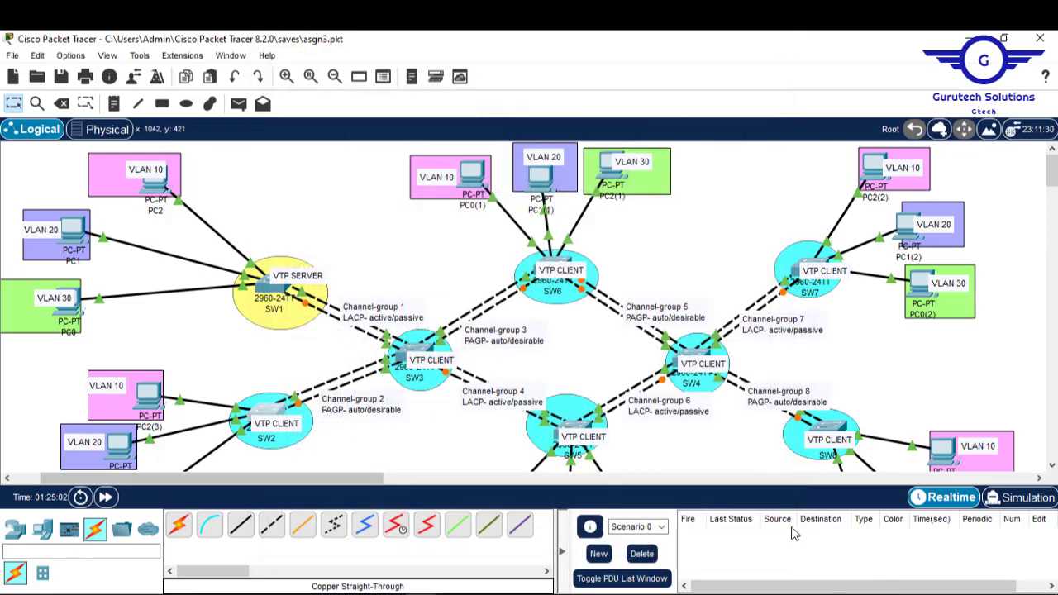
mouse_move(835, 594)
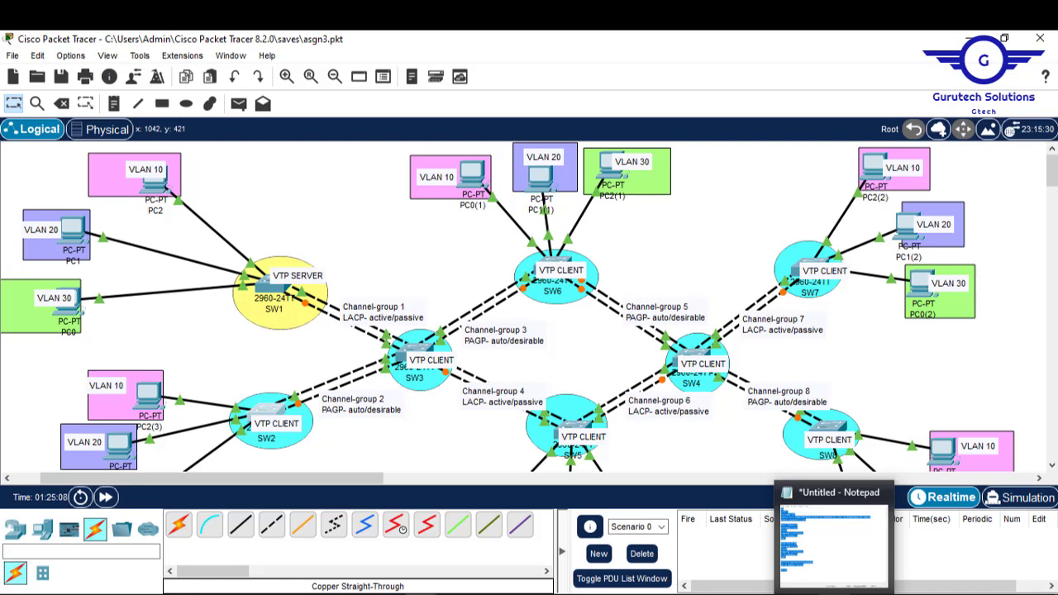
click(817, 594)
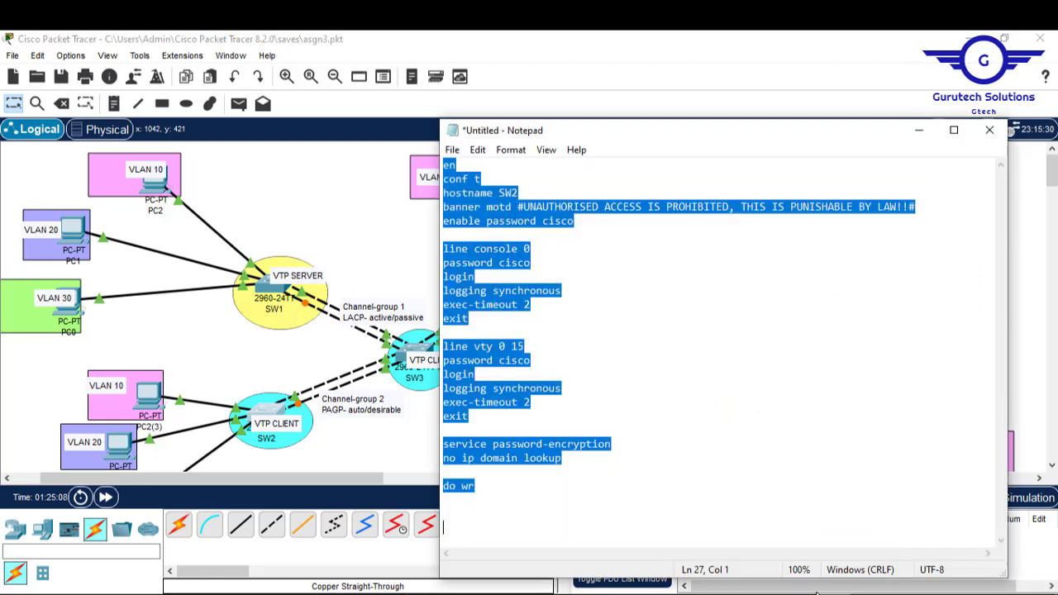
click(519, 192)
key(BackSpace)
text(3)
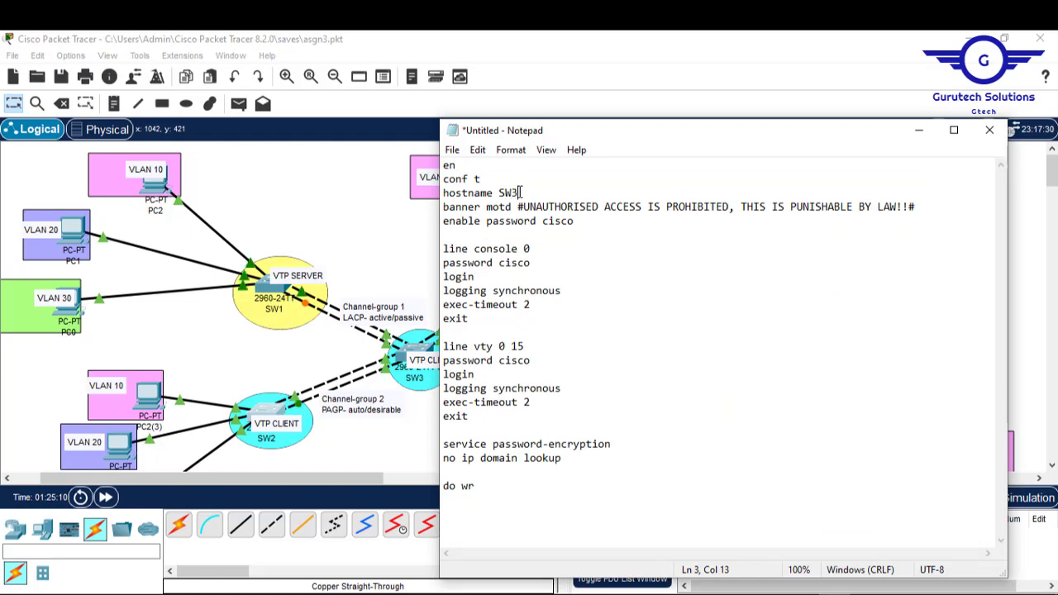
key(ctrl+a)
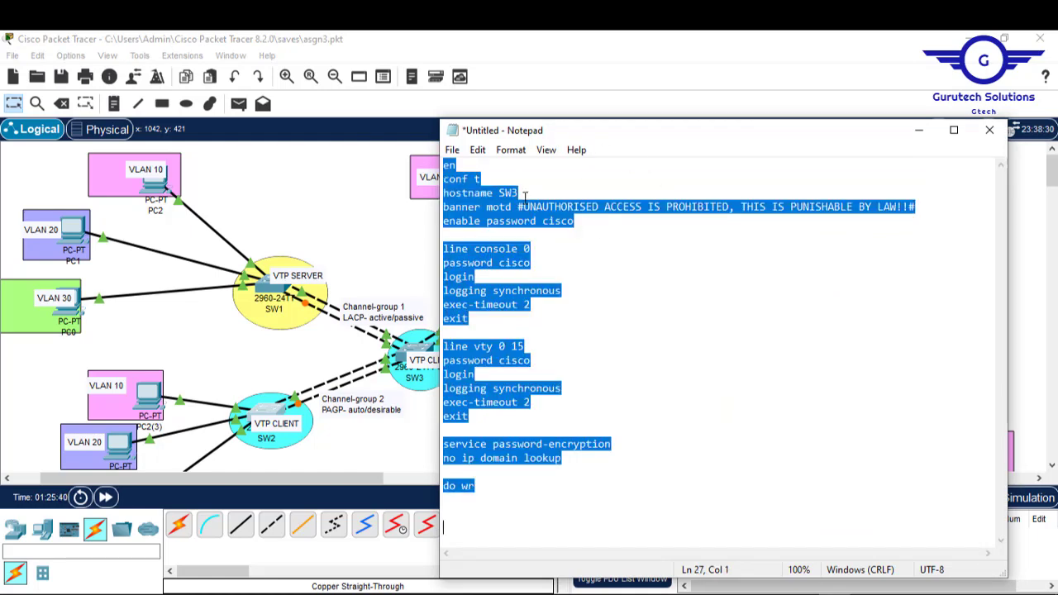
click(522, 192)
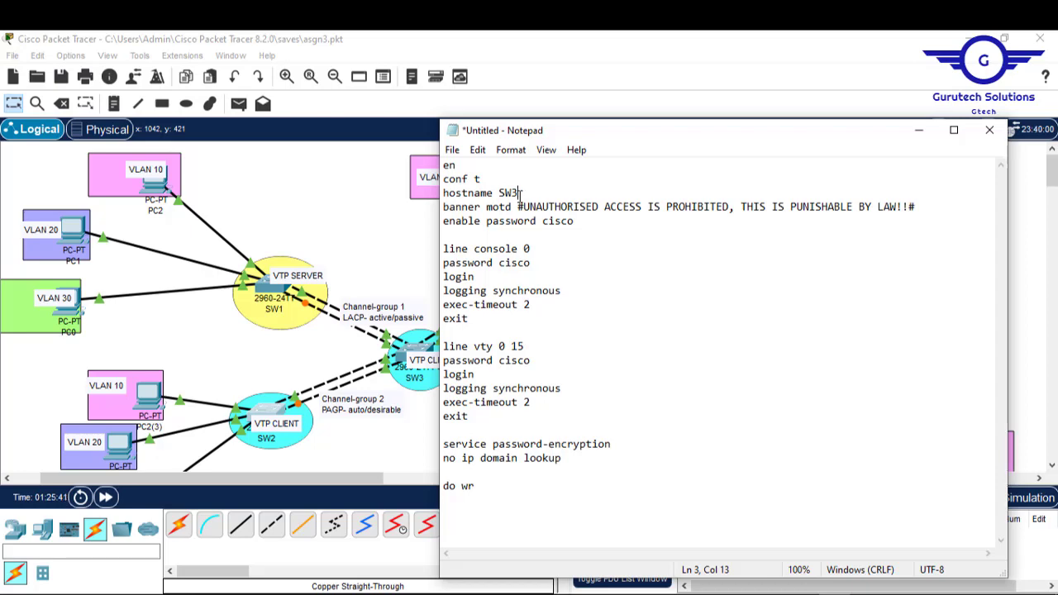
key(ctrl+a)
key(ctrl+c)
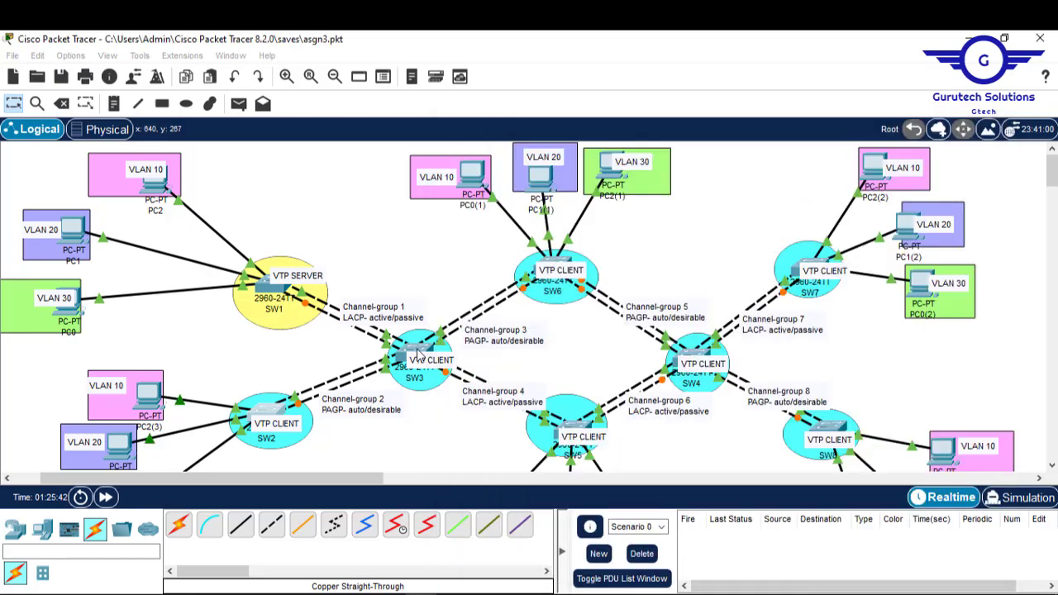
Paste the script into SW3's CLI and close its window
click(417, 354)
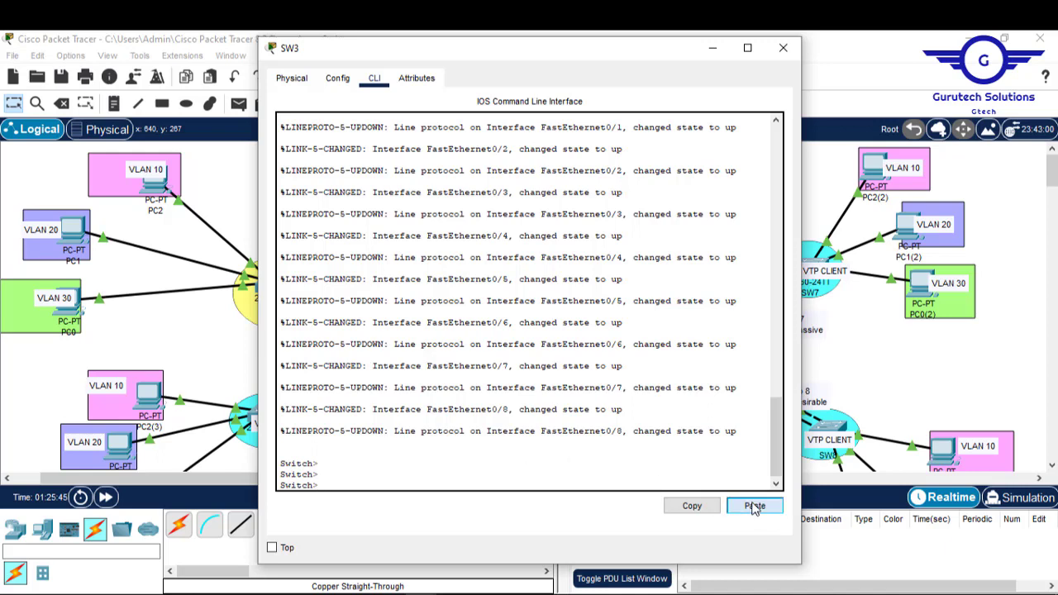
click(754, 507)
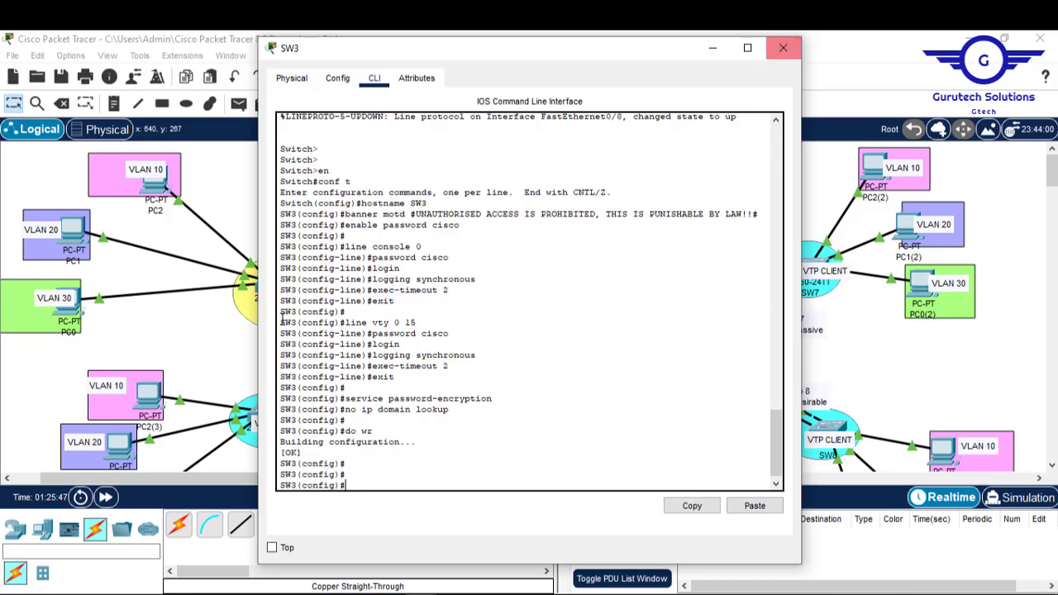
drag(294, 315, 281, 301)
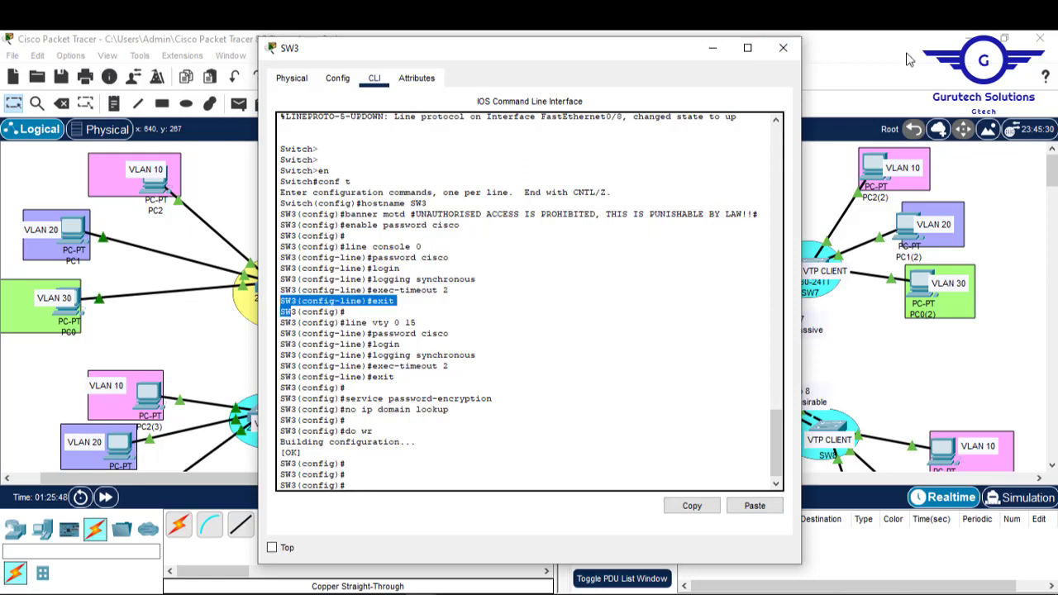
click(783, 47)
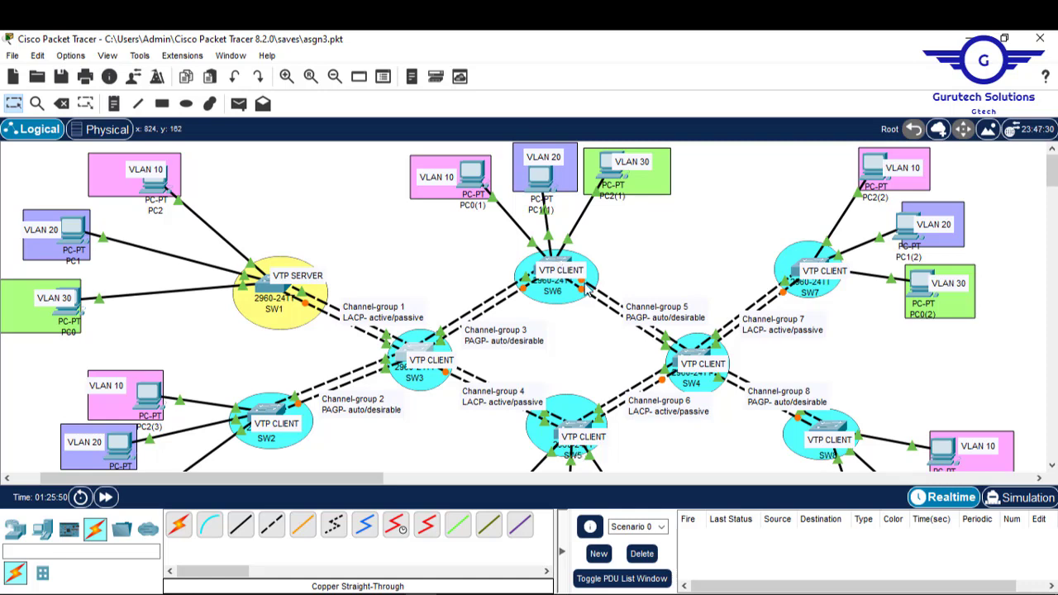
Edit the script's hostname for the next switch and select the script
key(alt+Tab)
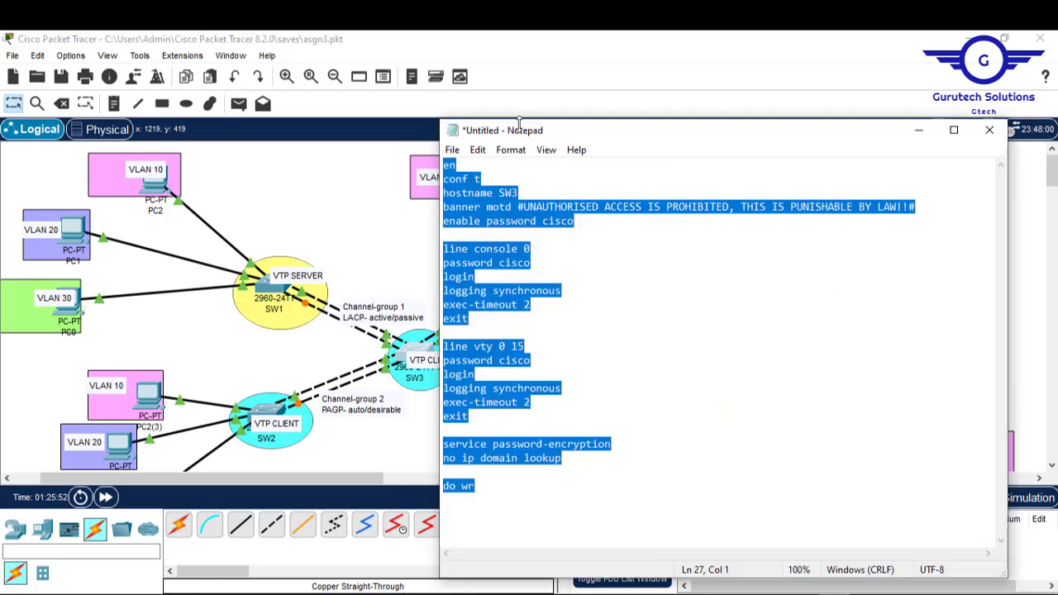
click(522, 192)
key(BackSpace)
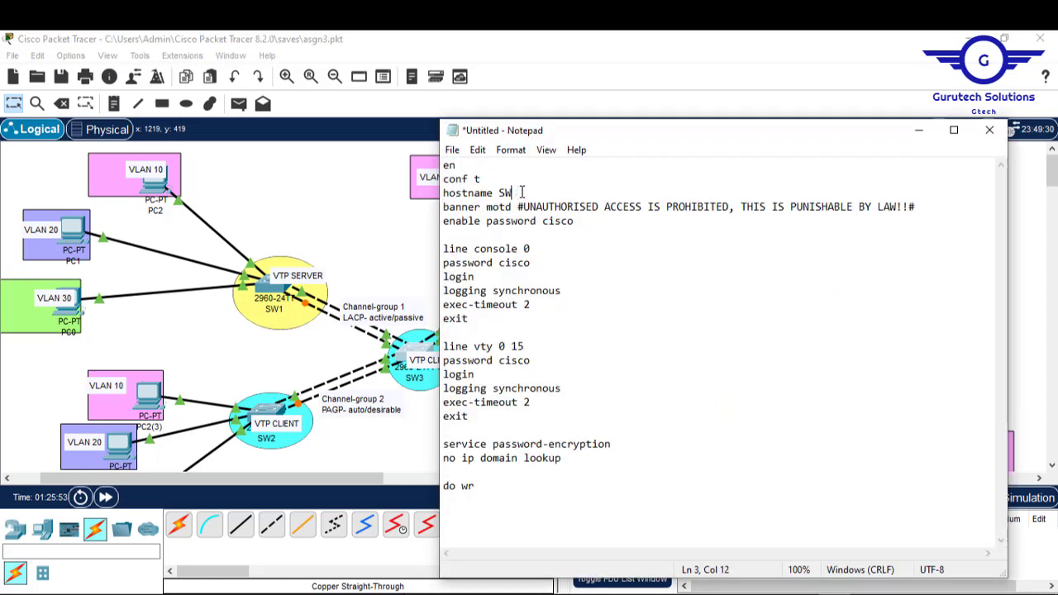
key(ctrl+a)
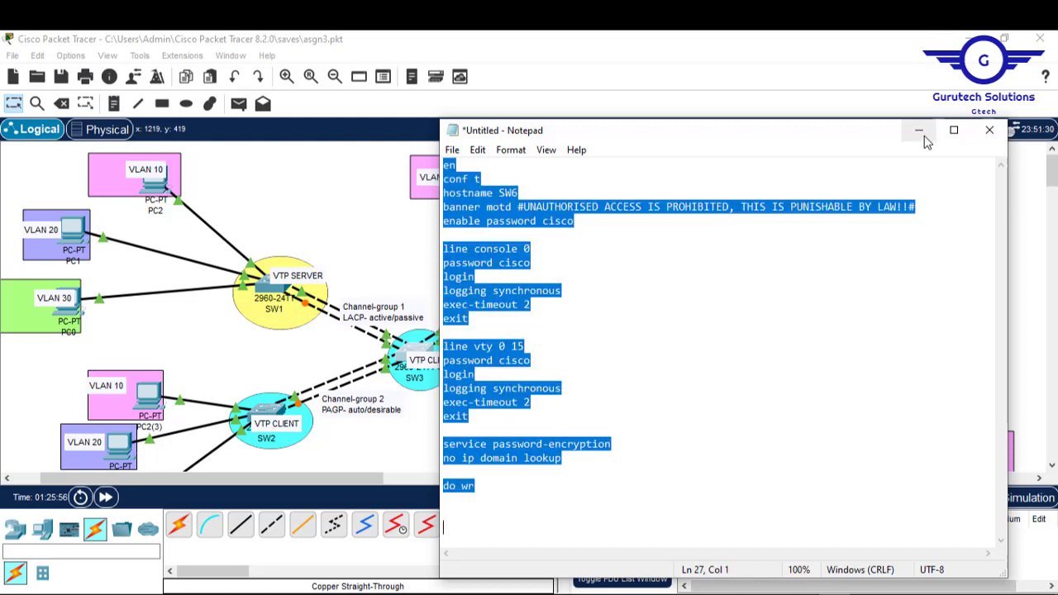
click(922, 133)
Paste the script into SW6's command line and close the device window
click(552, 267)
click(375, 79)
click(336, 480)
key(Return)
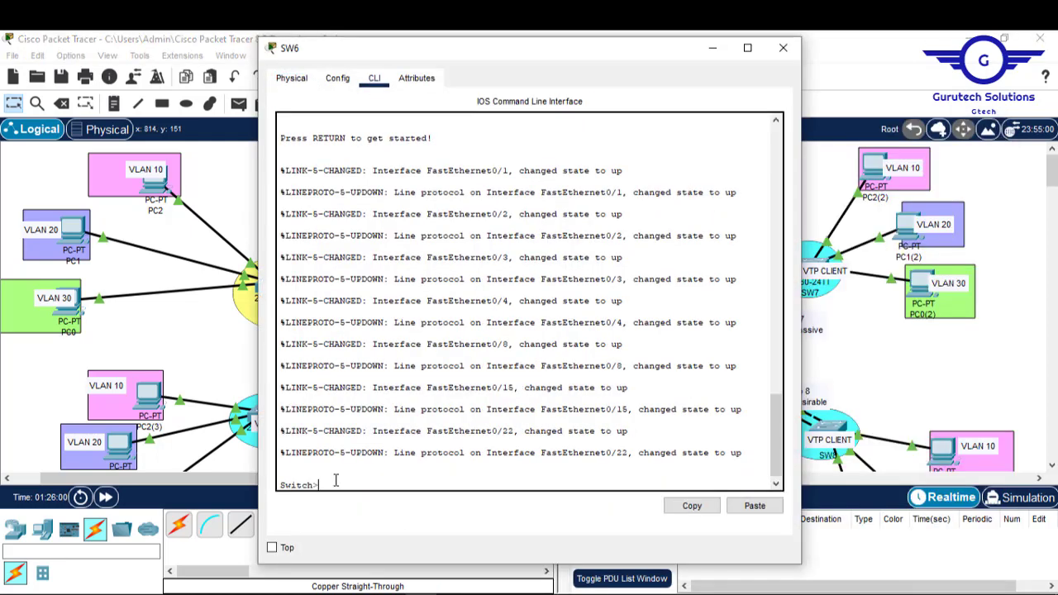
key(ctrl+v)
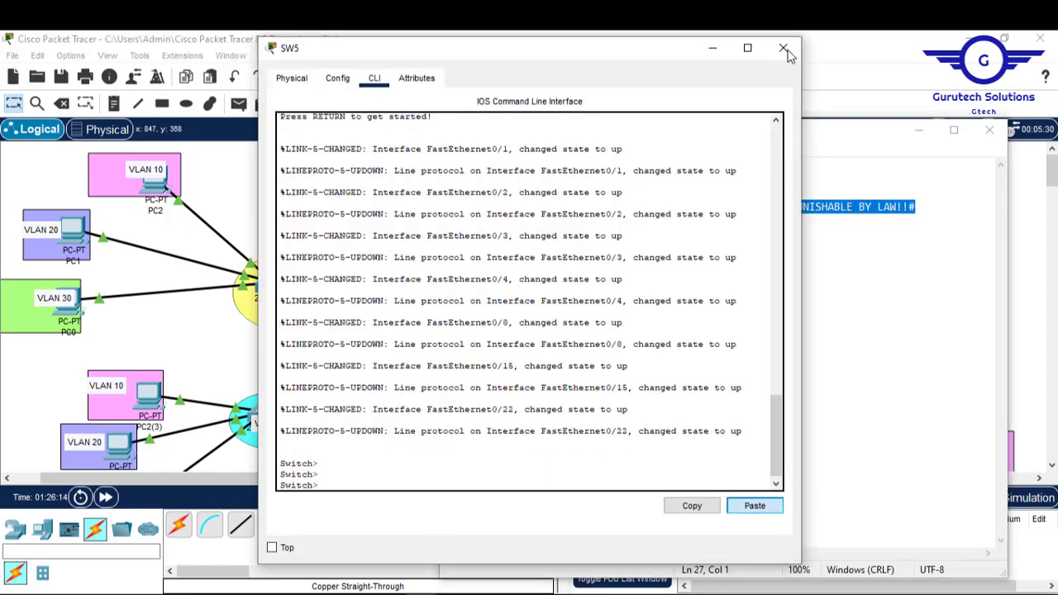
click(784, 48)
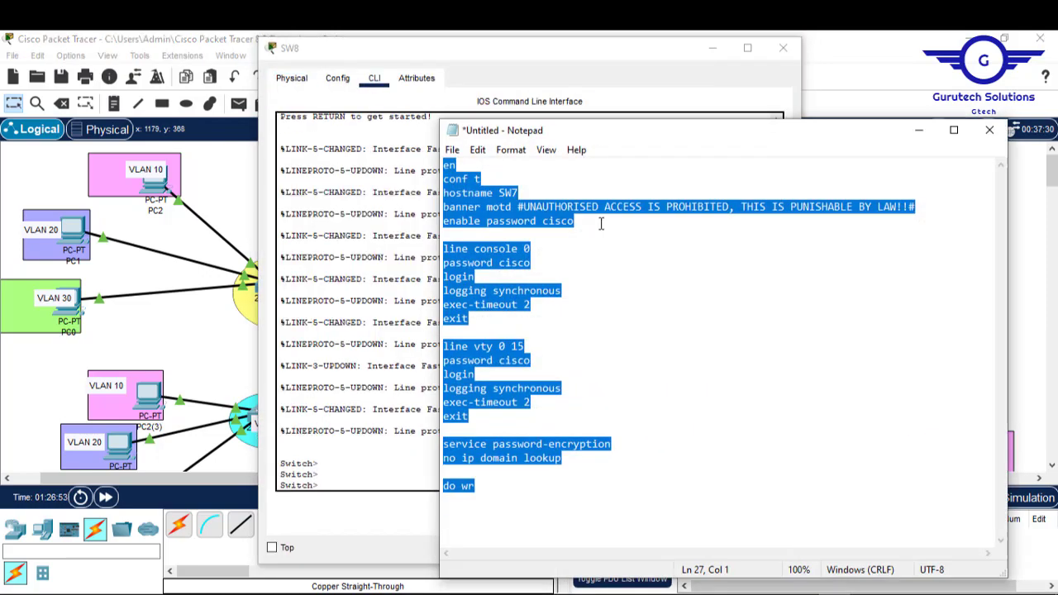
Edit the hostname for SW8 and paste the script into SW8's CLI
click(534, 191)
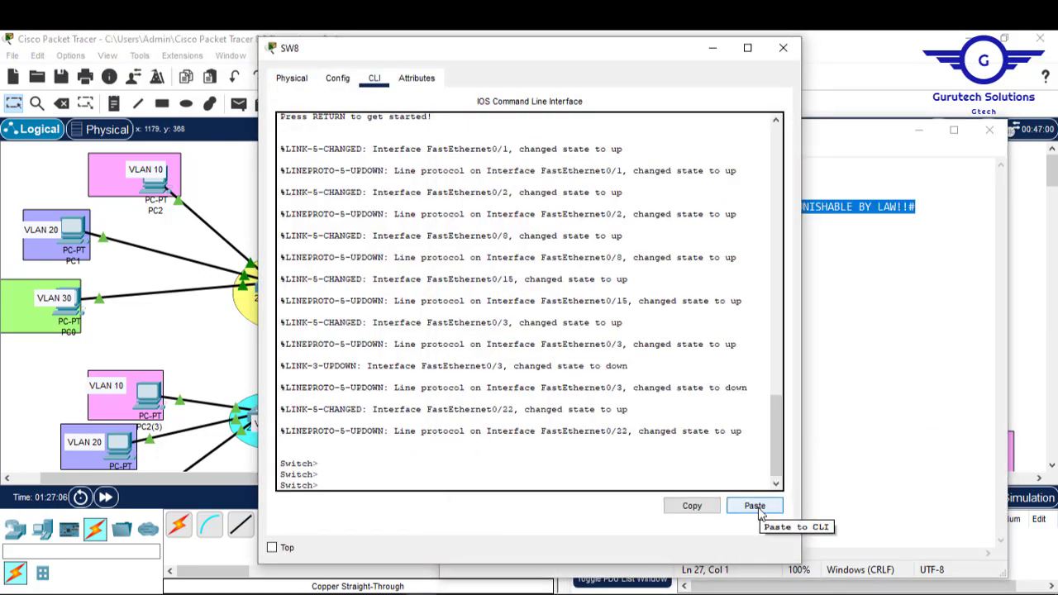
click(752, 503)
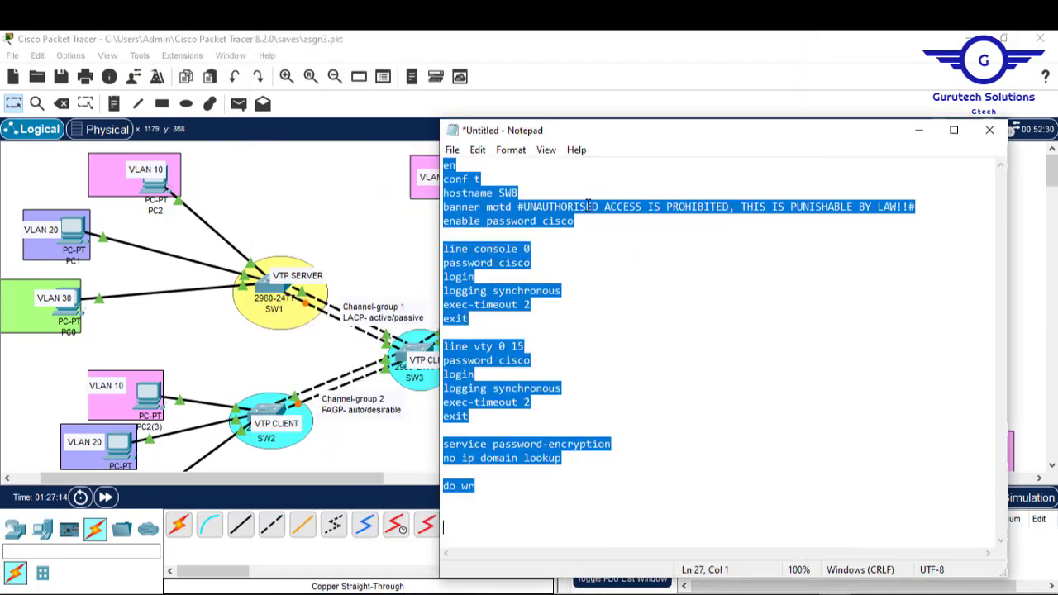
click(524, 191)
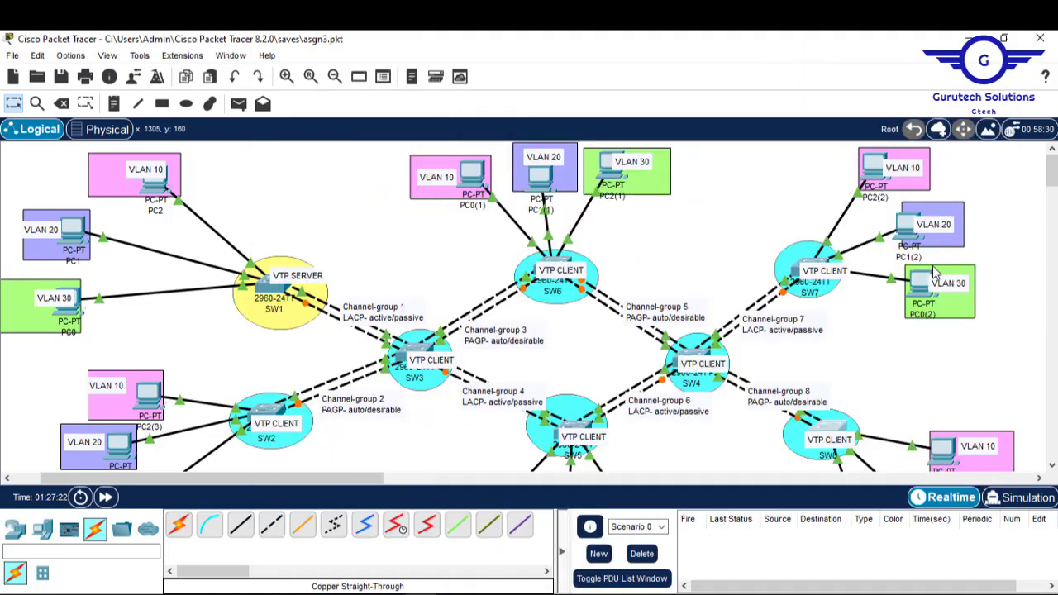
click(739, 594)
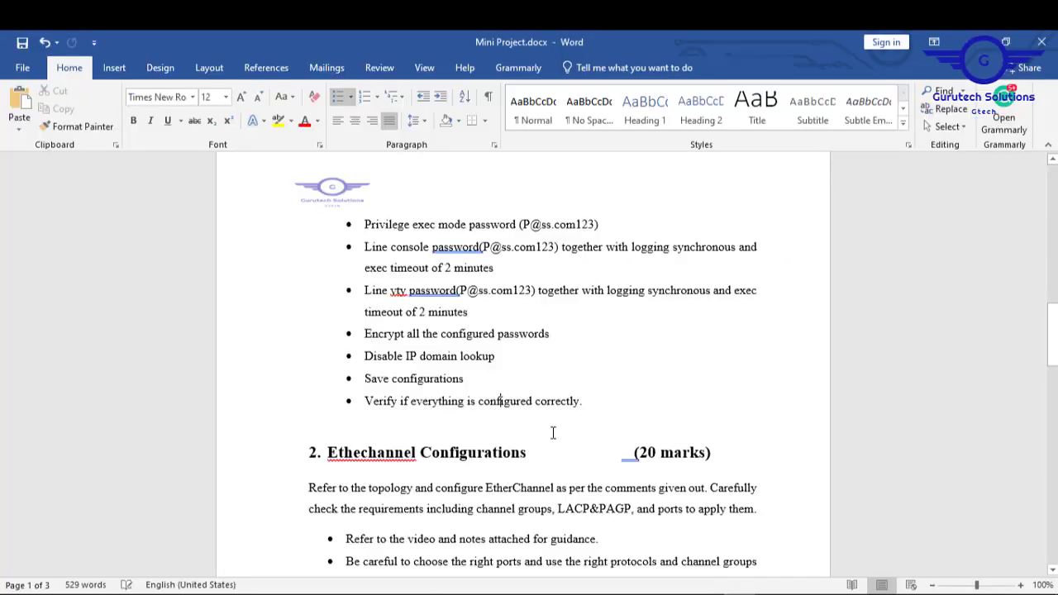
drag(1052, 335, 1054, 358)
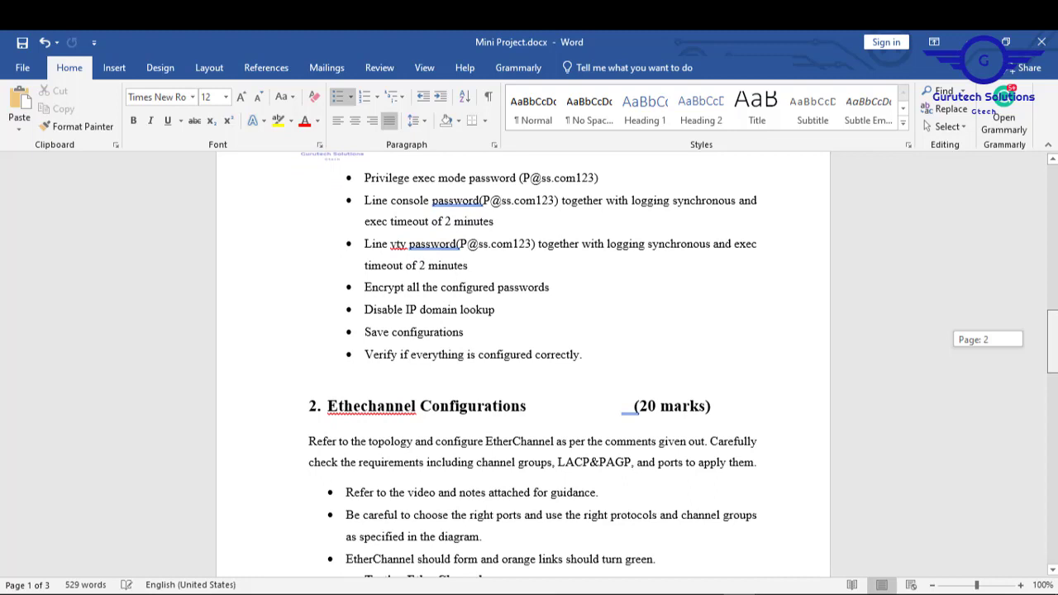
drag(1053, 358, 1054, 358)
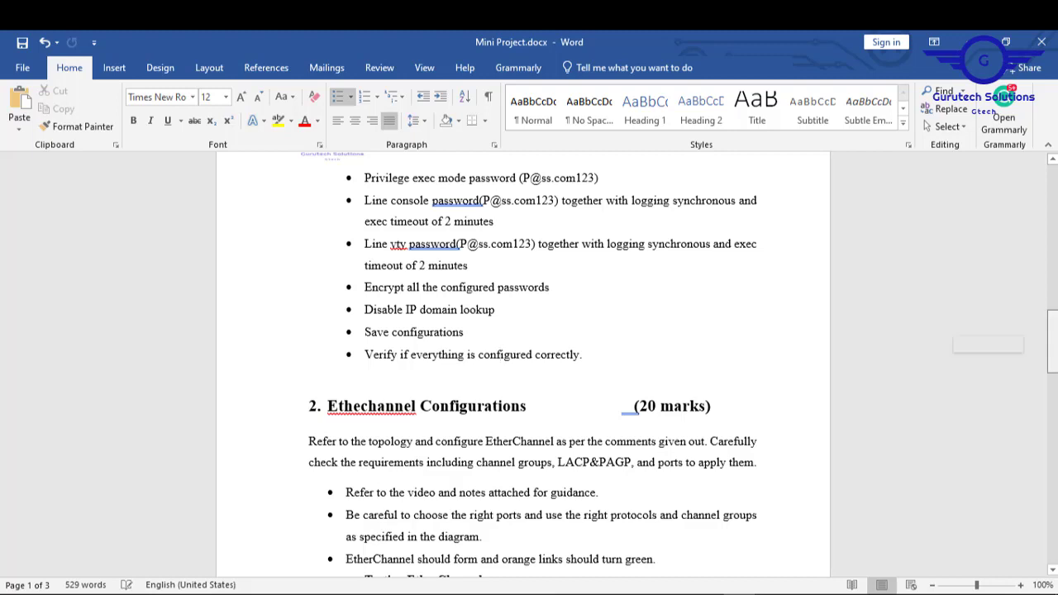
scroll(530, 364, down, 5)
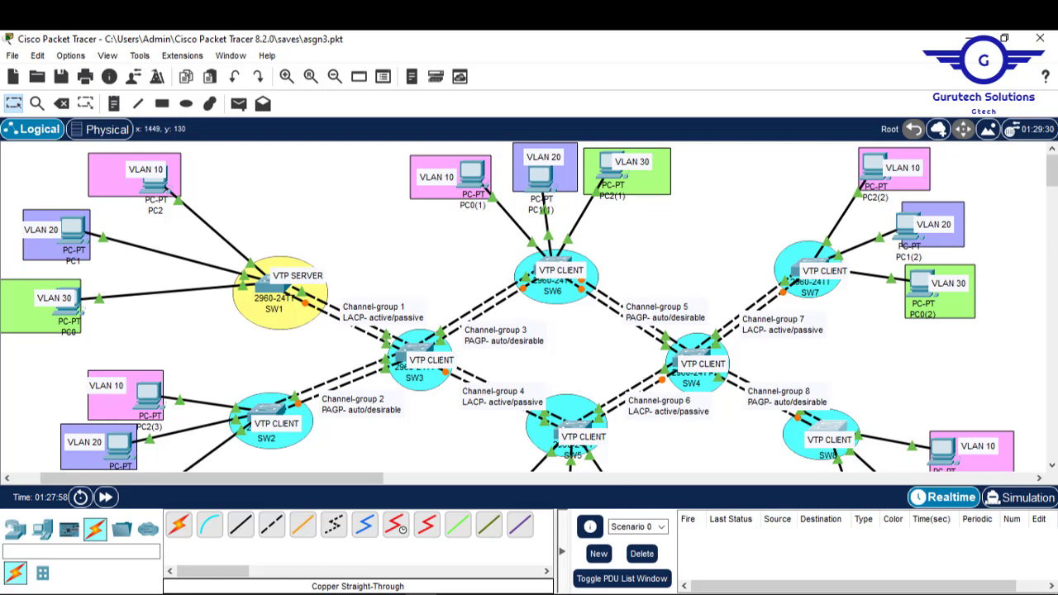
View SW1's CLI output, close it, and bring up Mini Project.docx in Word
drag(1052, 164, 1051, 168)
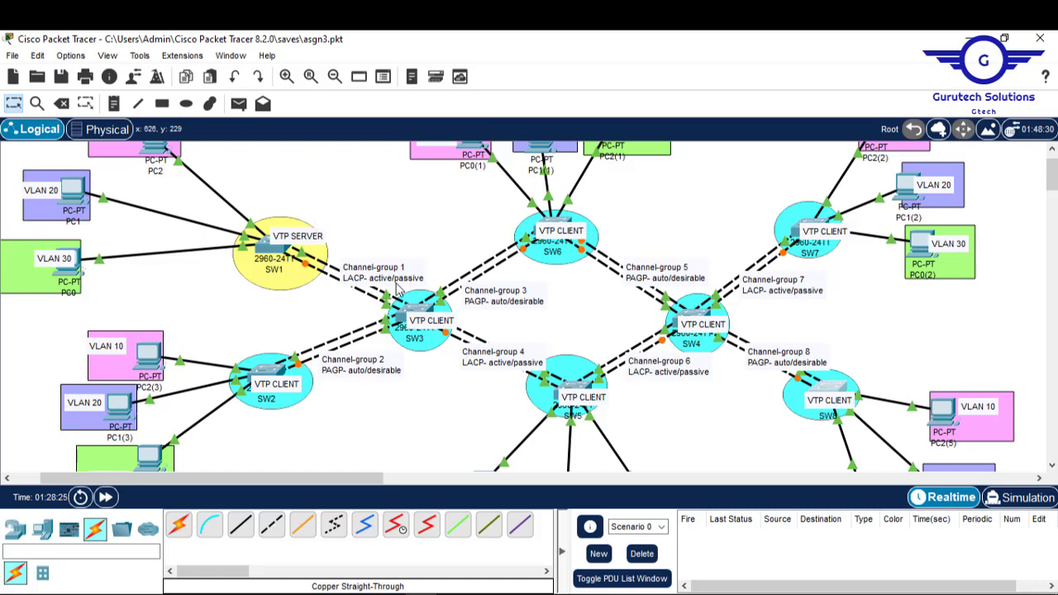
click(263, 249)
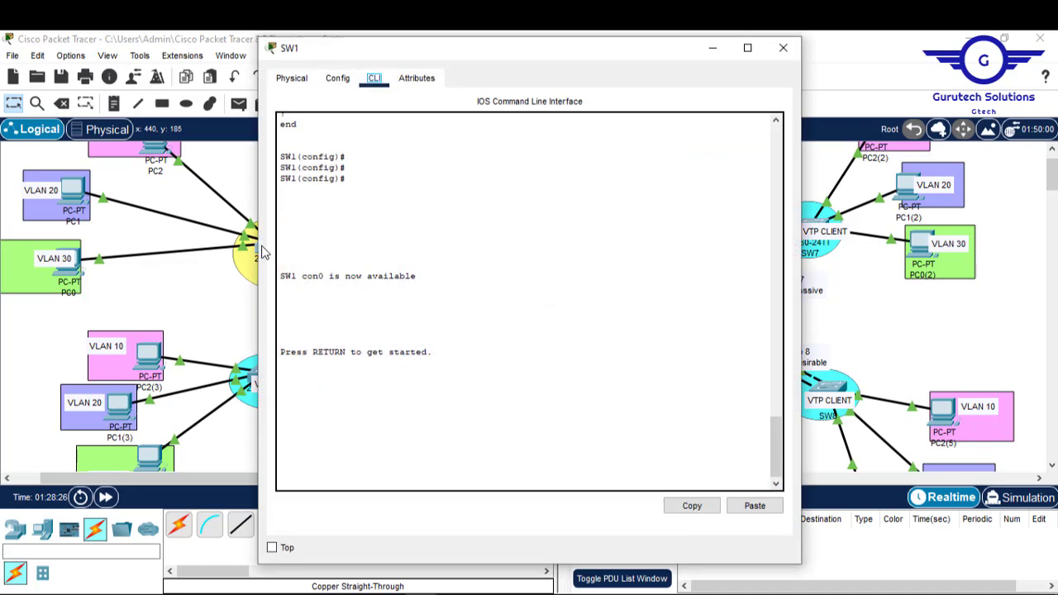
click(783, 48)
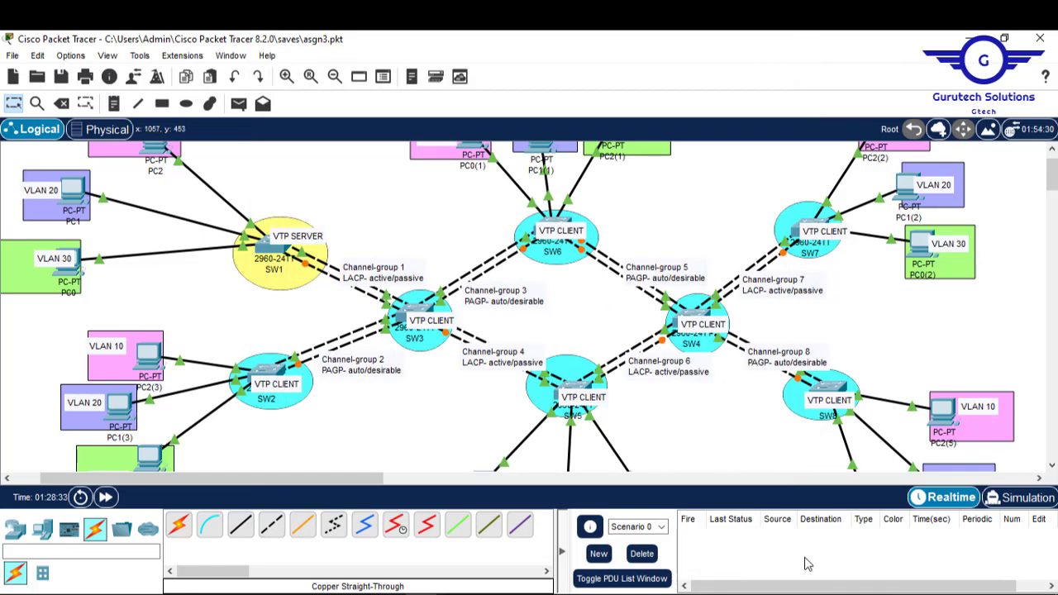
click(734, 594)
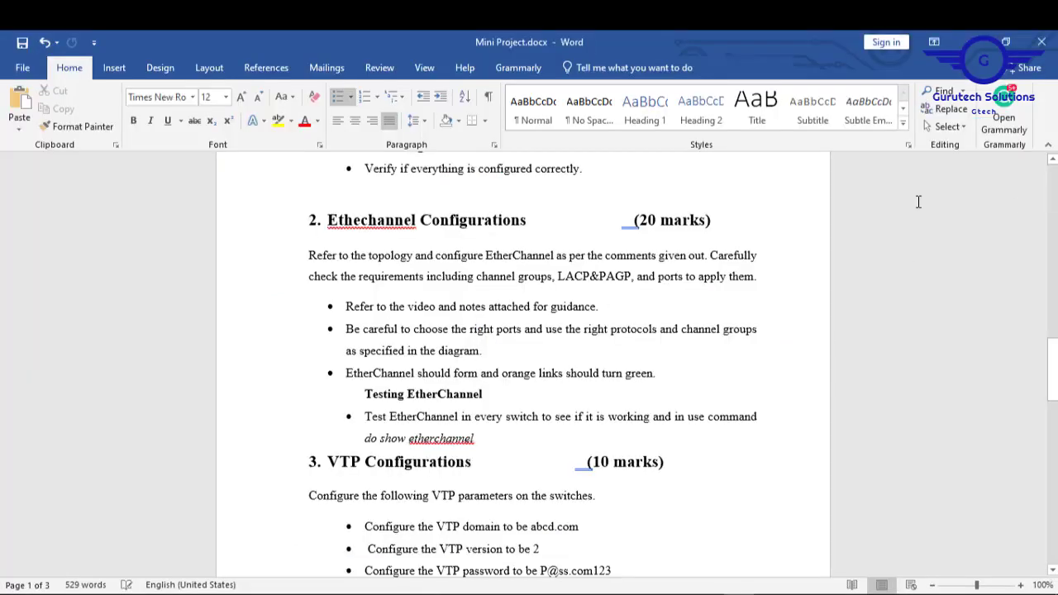
Undo the accidental rightward shift of headings 2 and 3
drag(317, 221, 521, 234)
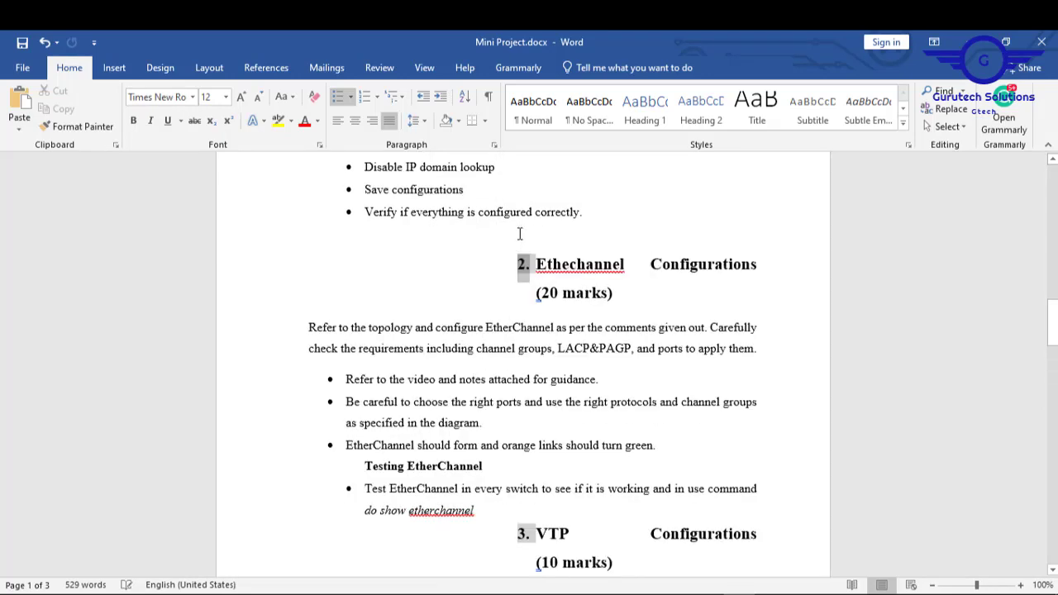
key(ctrl+z)
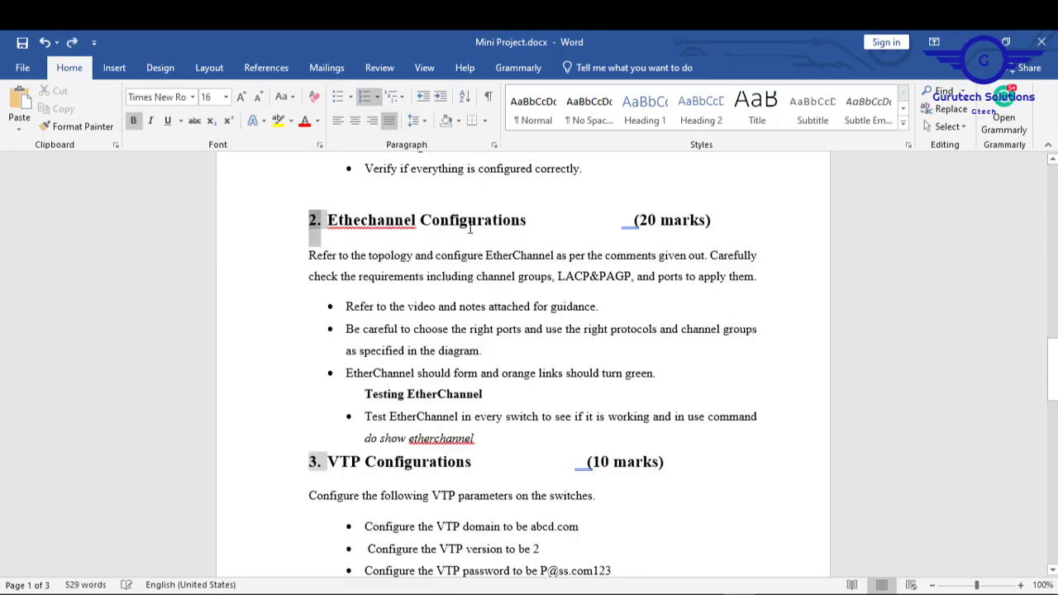
click(394, 208)
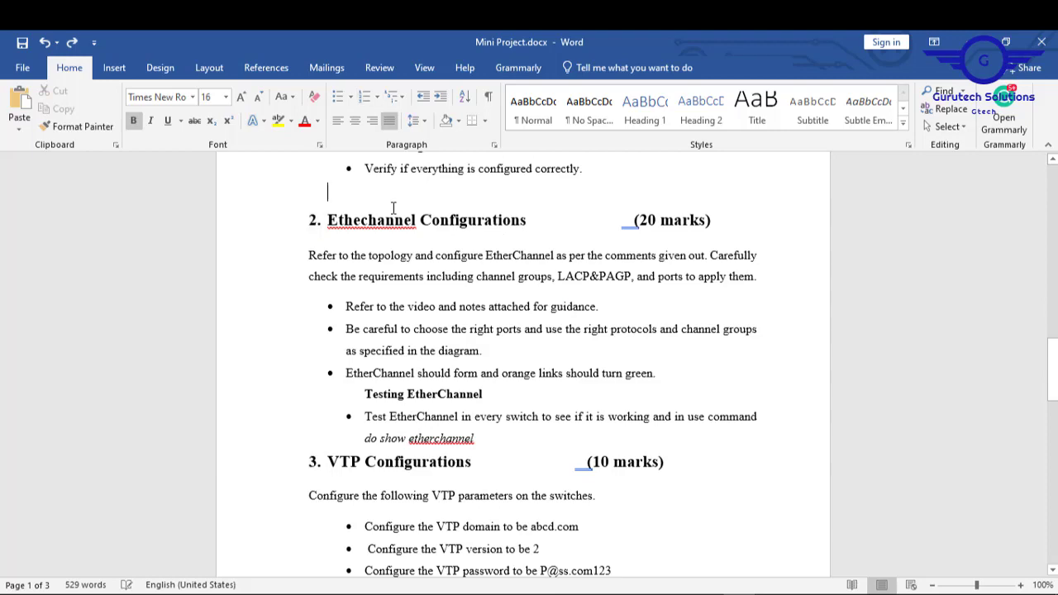
Review the VTP and Etherchannel Configurations headings, then minimize Word to the topology
click(973, 41)
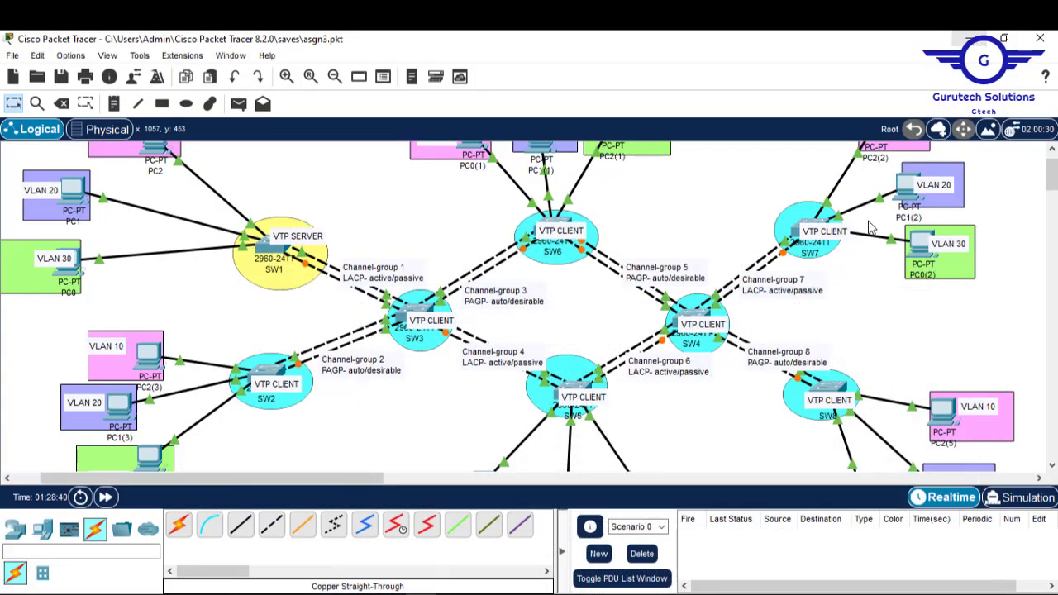
key(alt+Tab)
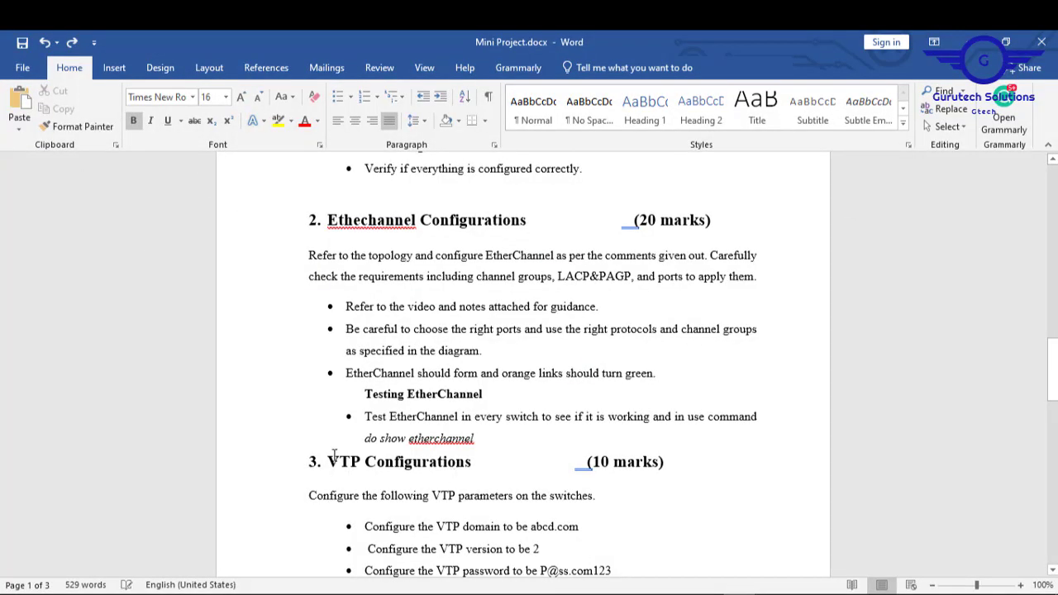
drag(330, 461, 470, 455)
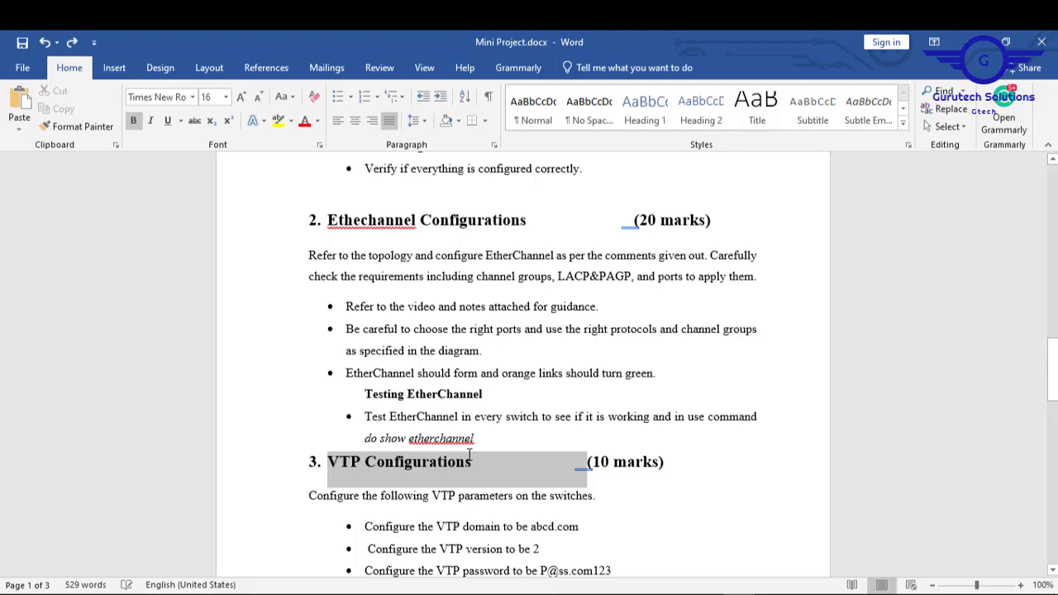
drag(539, 224, 297, 239)
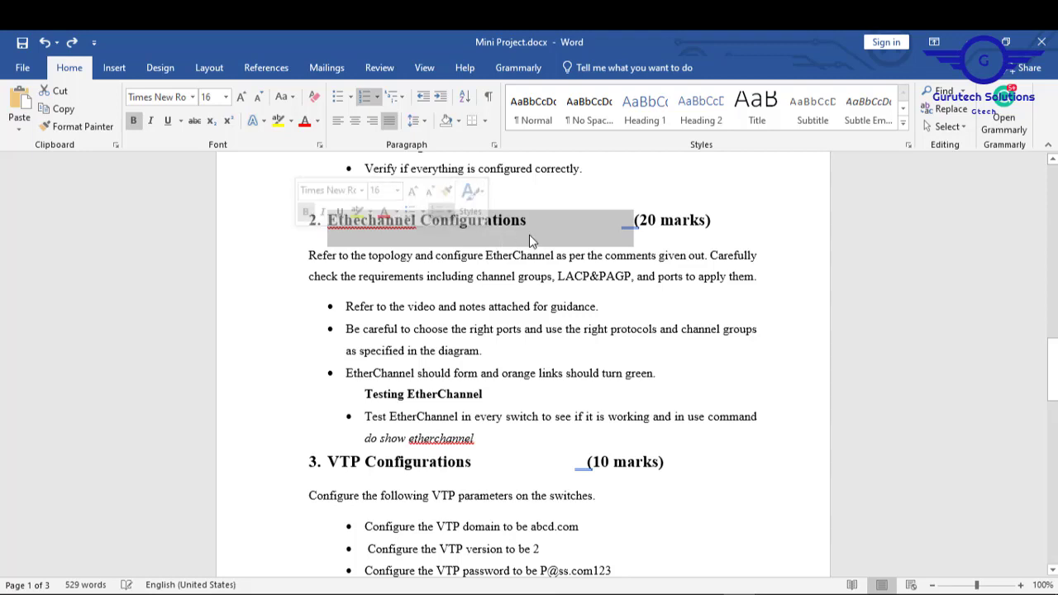
click(567, 214)
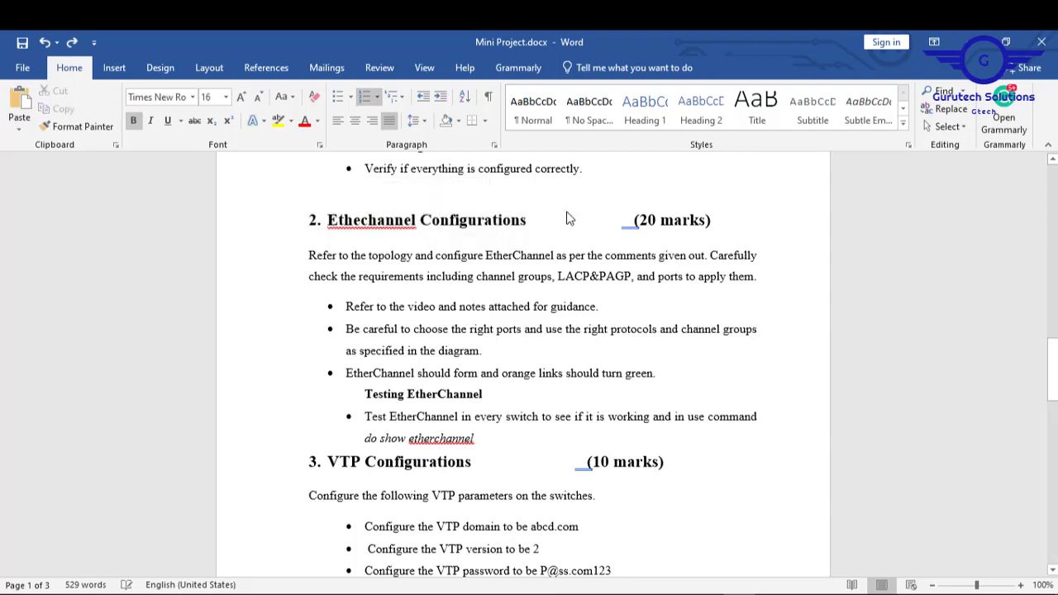
click(968, 43)
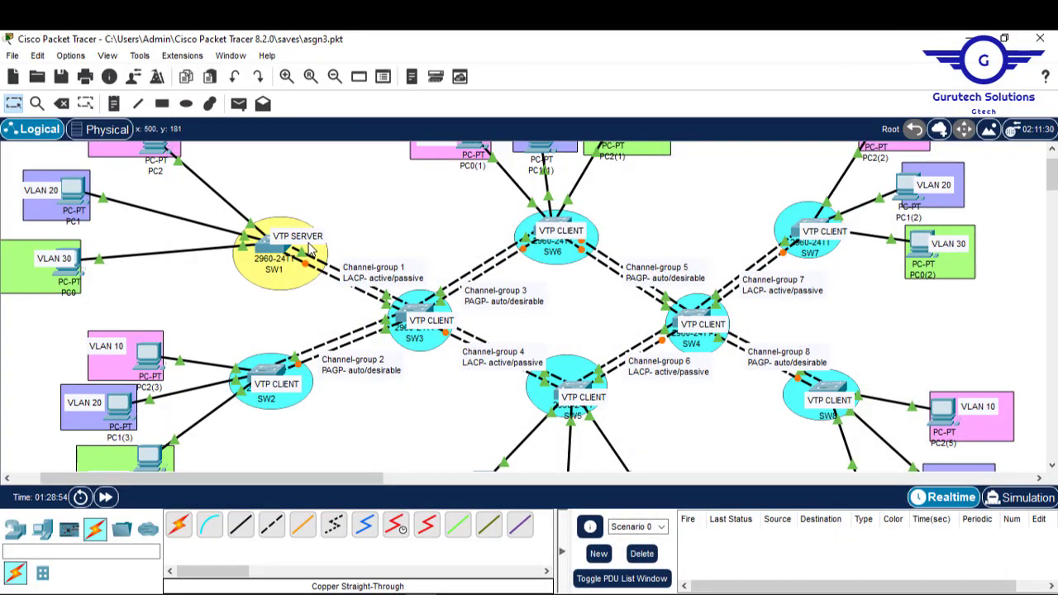
Log in to SW1's CLI and enter privileged and global configuration mode
click(266, 255)
key(Return)
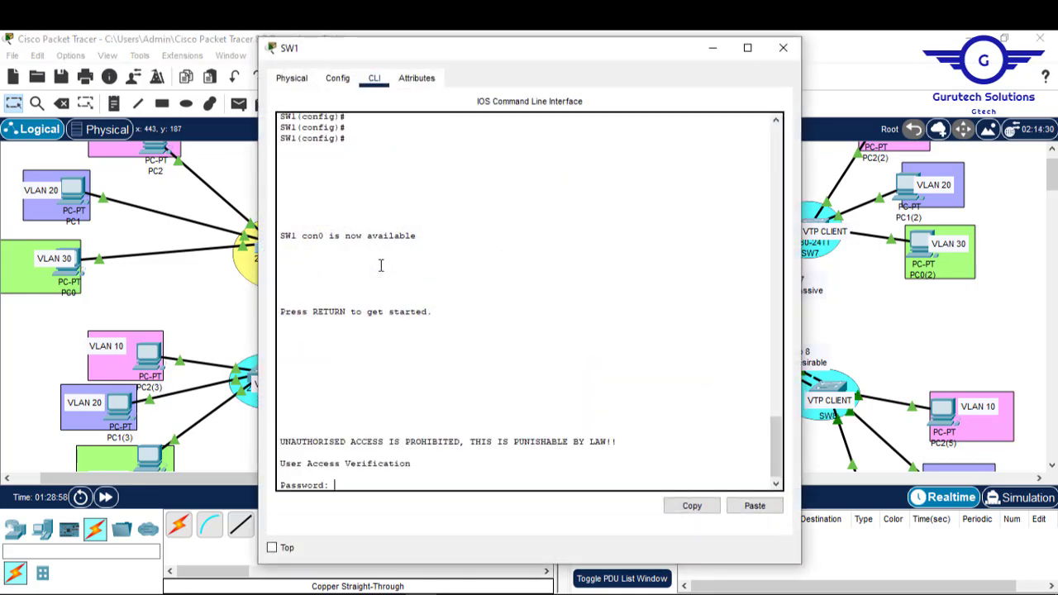
key(Return)
key(Return)
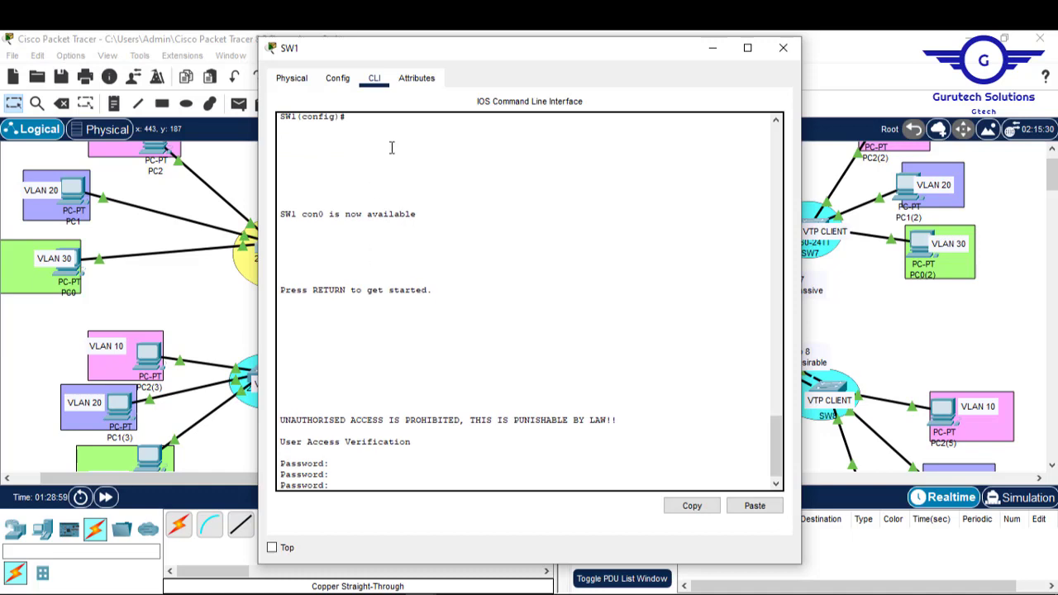
key(Return)
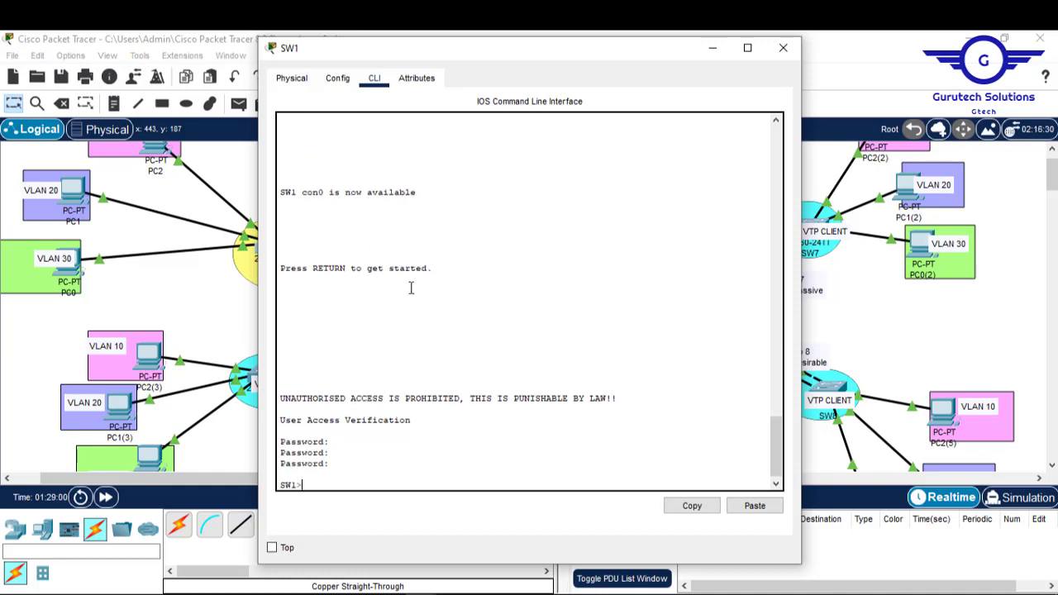
text(en)
key(Return)
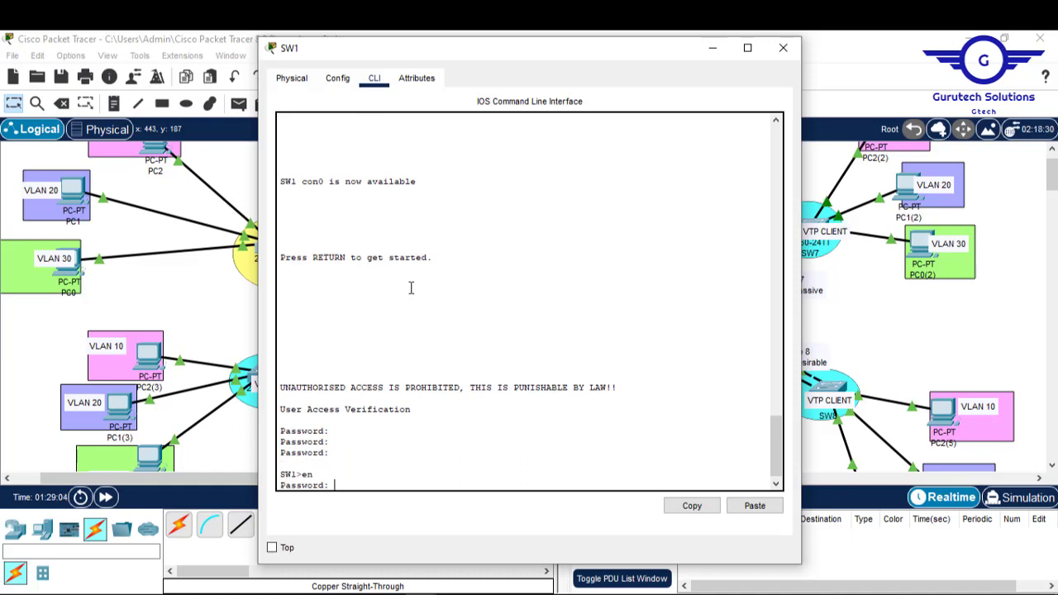
key(Return)
key(Return)
key(Return)
key(Return)
key(Return)
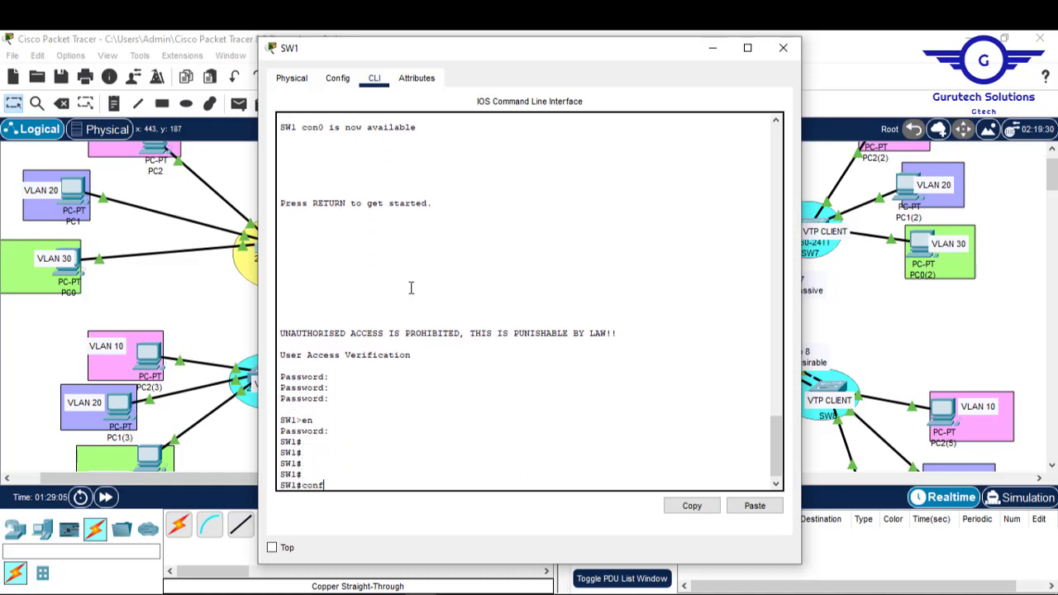
text(conf t)
key(Return)
key(Return)
key(Return)
key(Return)
key(Return)
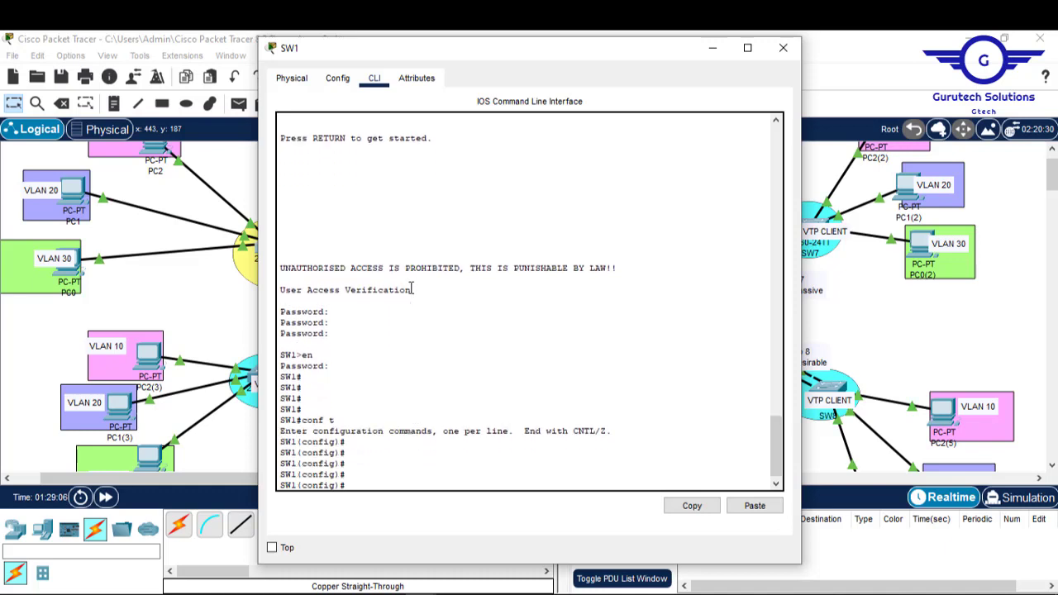
Select interfaces fa0/1-2 and draft 'channel-group 1 mode active' without running it
text(i)
text(range fa0/1-2)
key(Return)
key(Return)
key(Return)
key(Return)
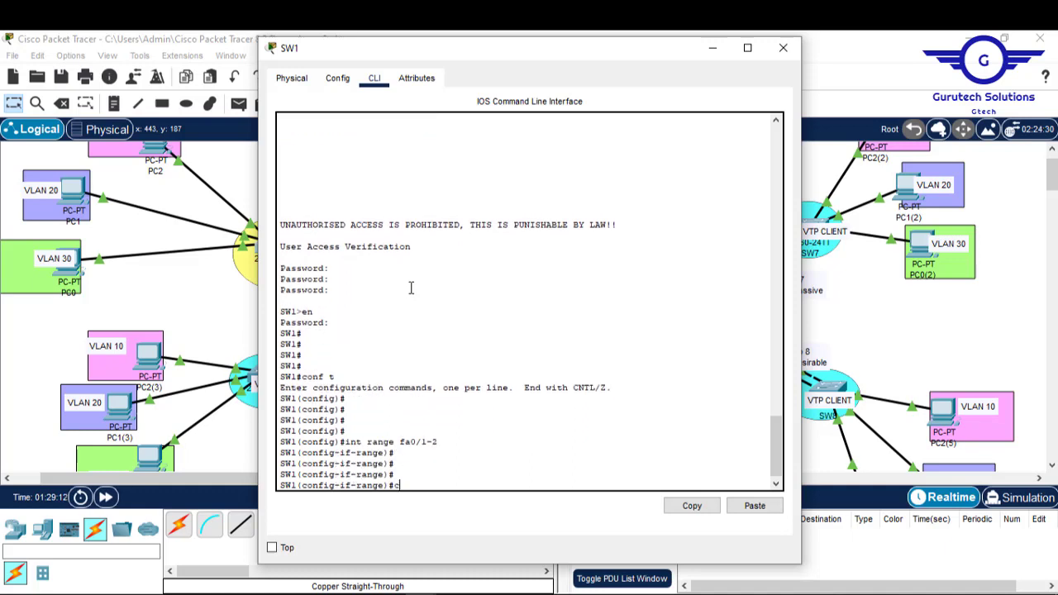
text(channel-gr)
key(Tab)
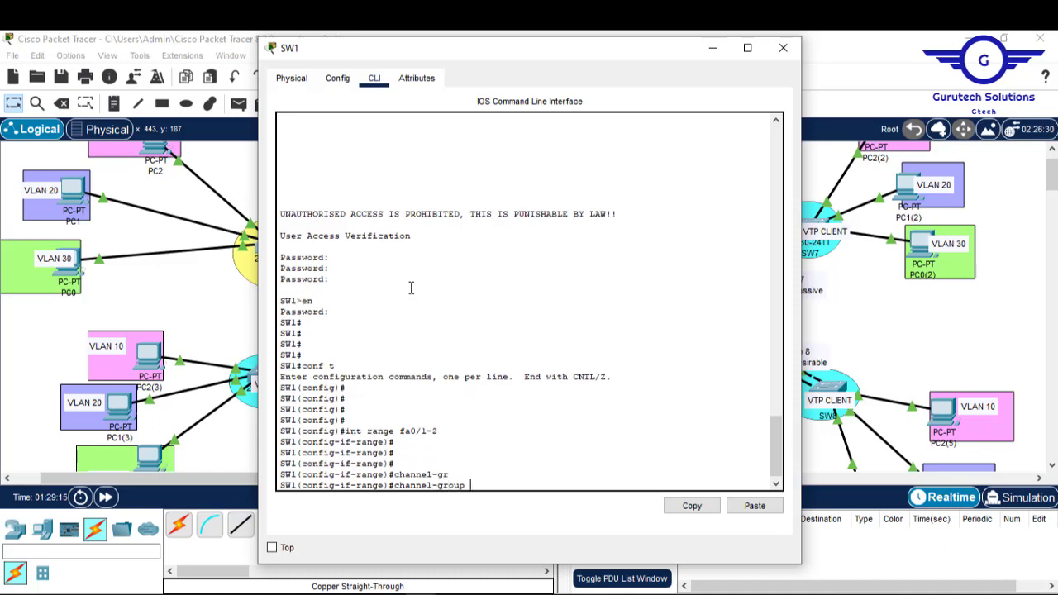
text(1 mod)
key(Tab)
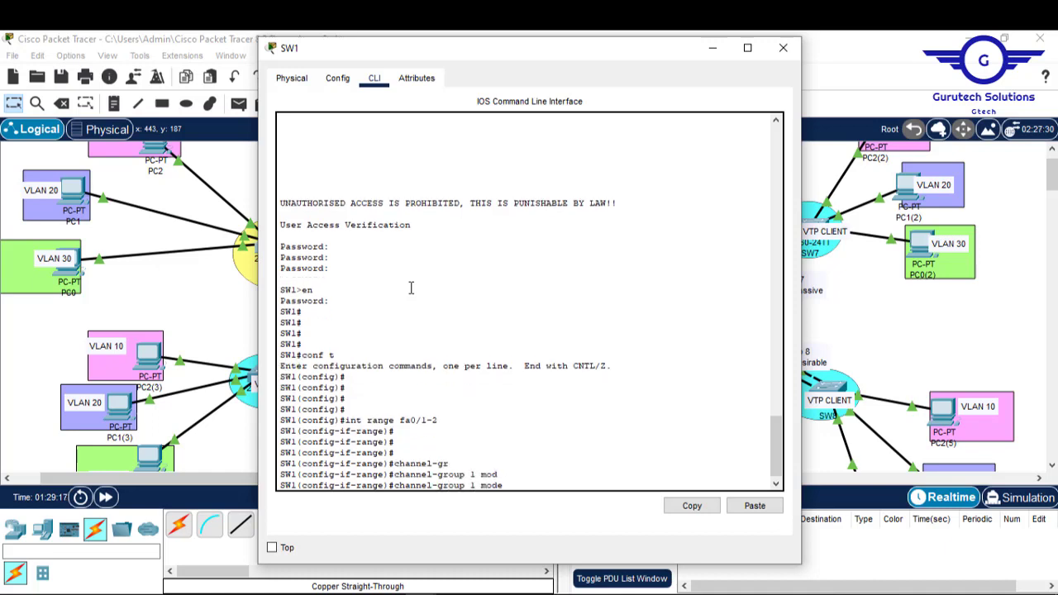
text(active)
key(Tab)
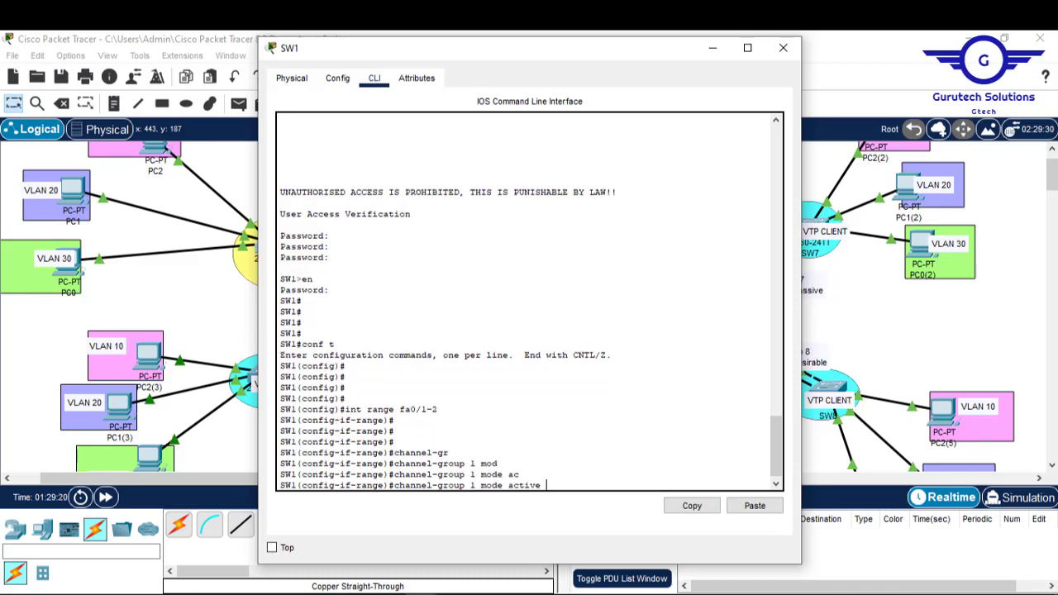
click(714, 47)
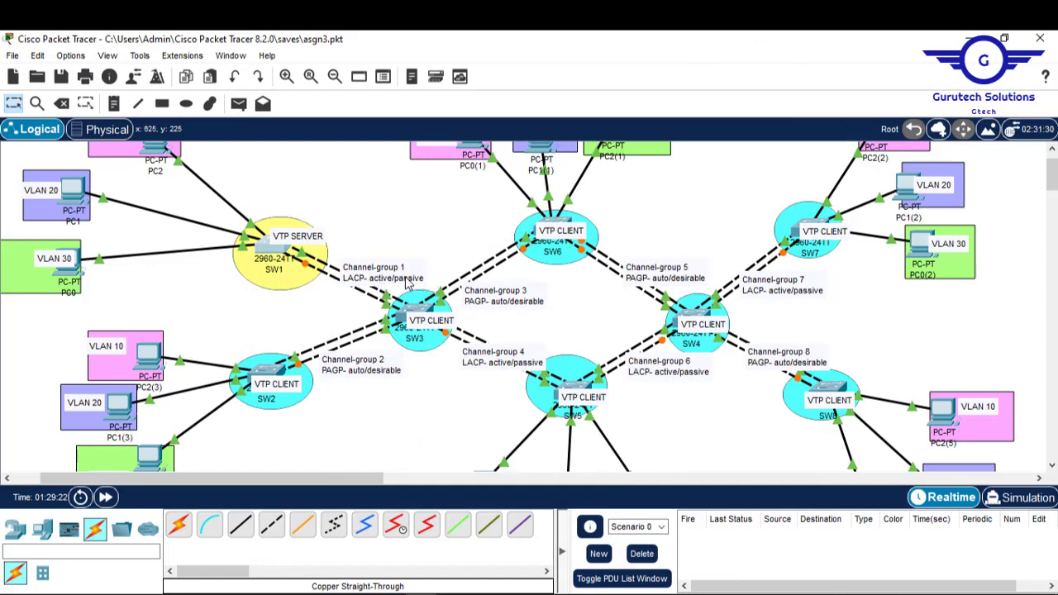
Move the Channel-group 3 label above the SW6–SW3 link and bring up p.png
drag(486, 284, 481, 260)
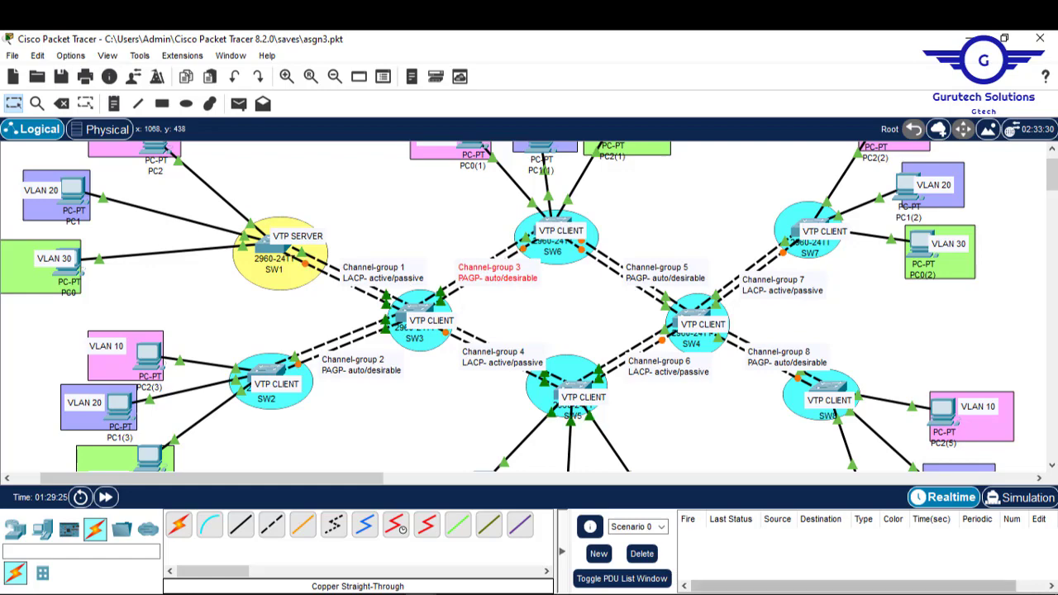
click(767, 594)
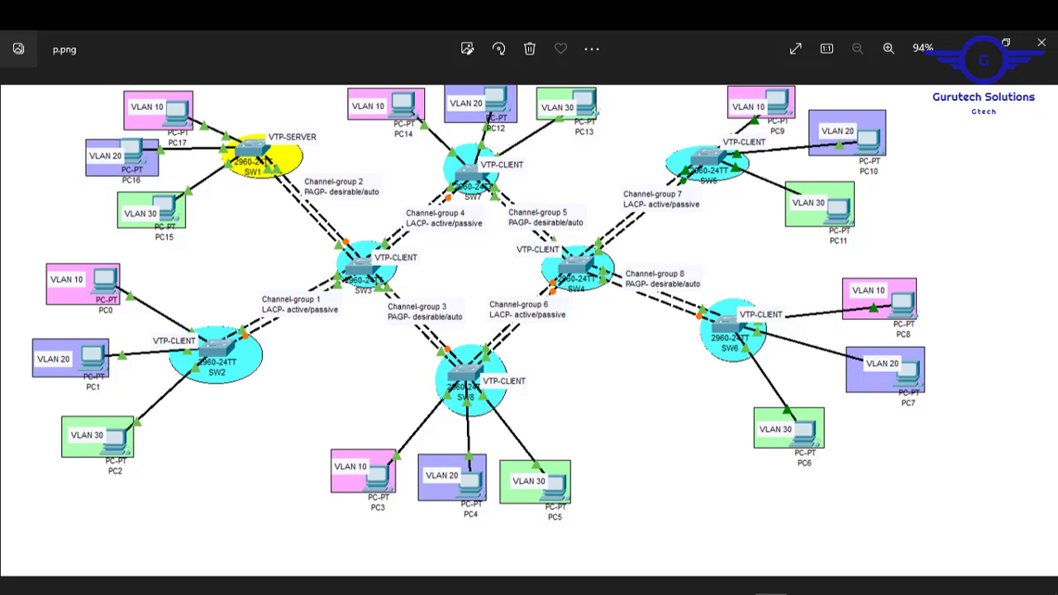
Return from the p.png diagram to the Packet Tracer topology
key(alt+Tab)
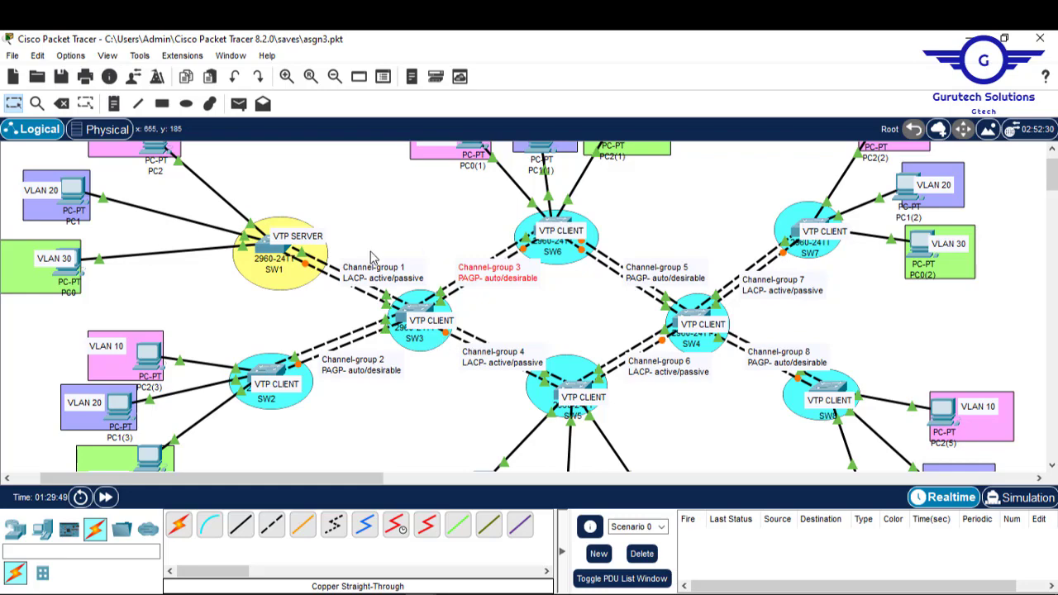
Run 'channel-group 1 mode active' on SW1 fa0/1-2 creating Port-channel 1, then negate it with 'no'
mouse_move(265, 252)
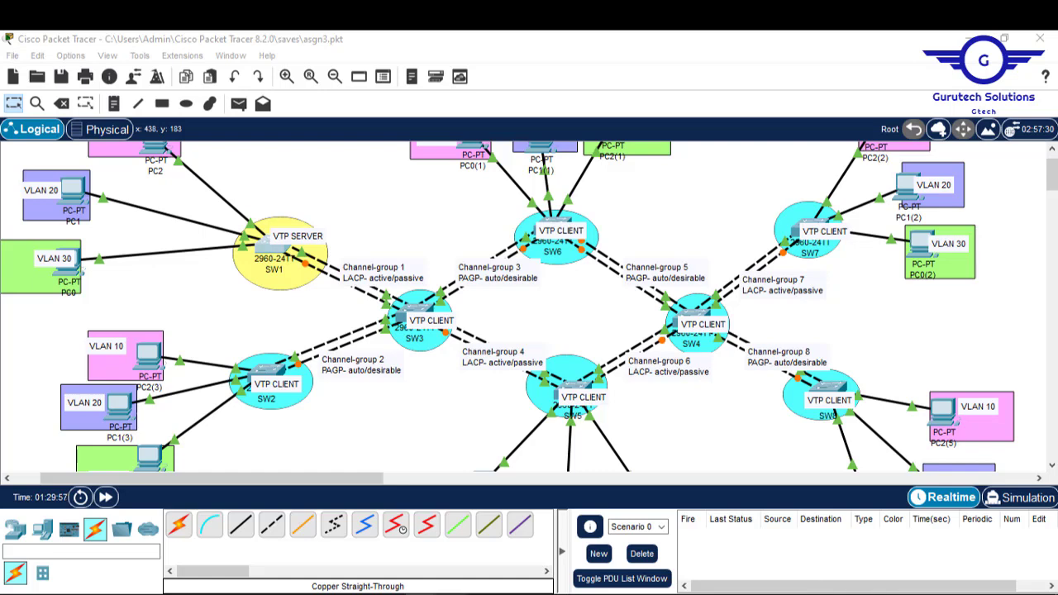
click(508, 553)
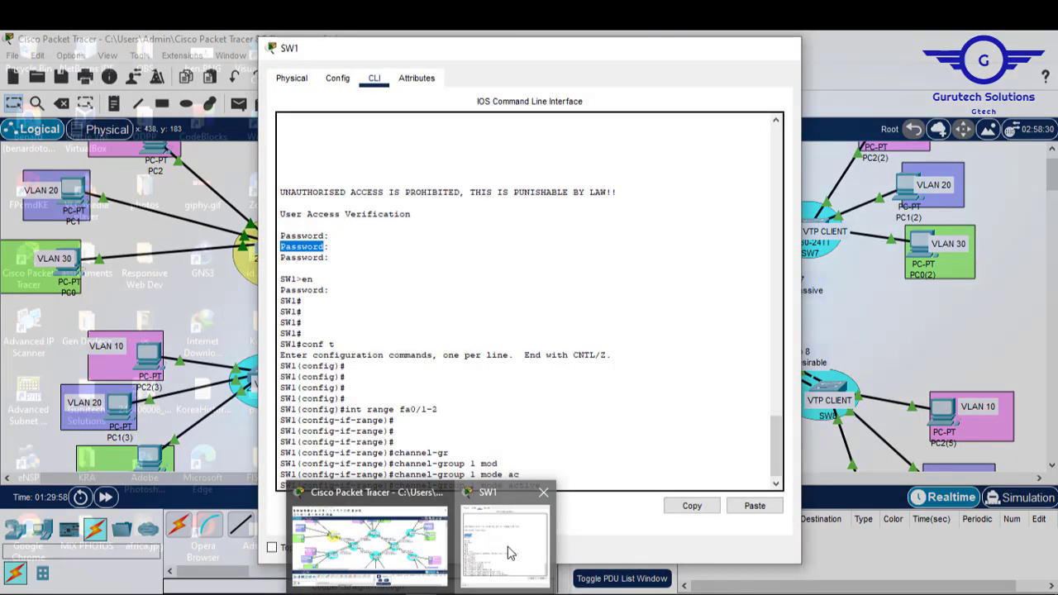
click(565, 482)
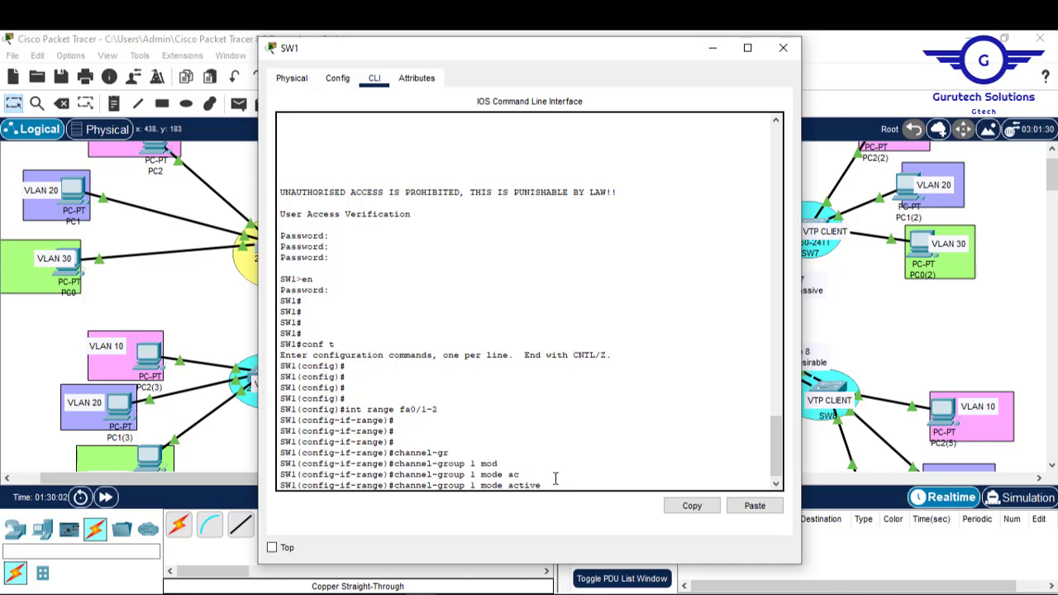
key(Return)
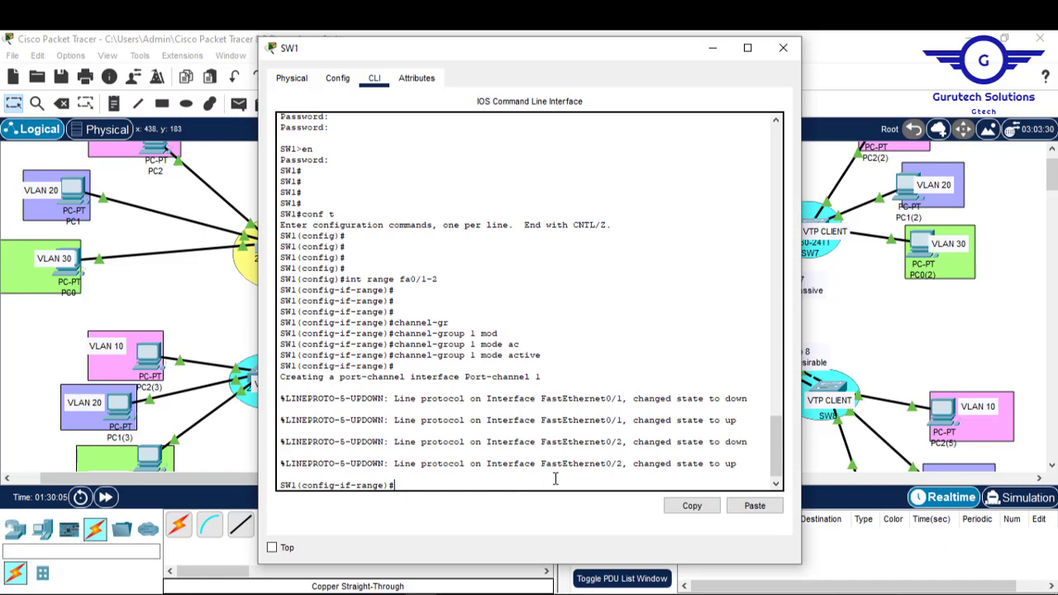
key(Up)
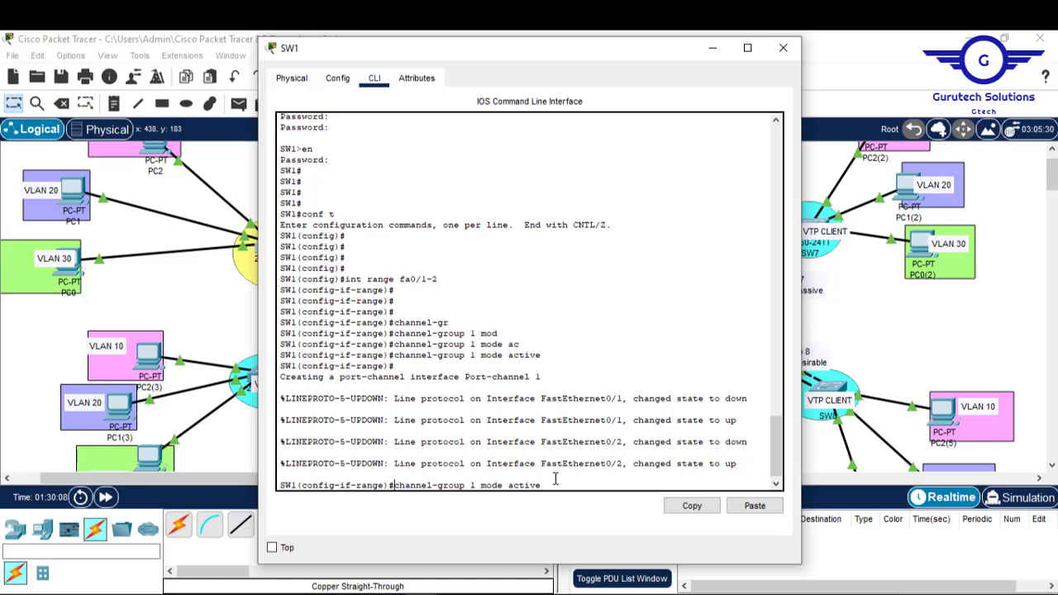
text(no)
key(Return)
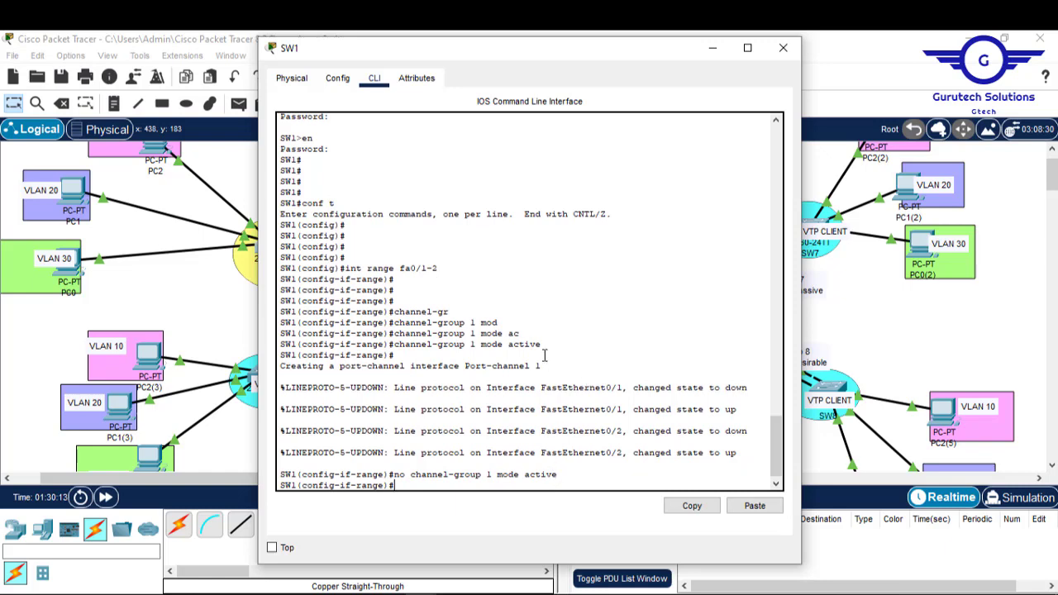
Re-run 'no channel-group 1 mode active' on SW1 and inspect the earlier command lines
drag(546, 344, 395, 344)
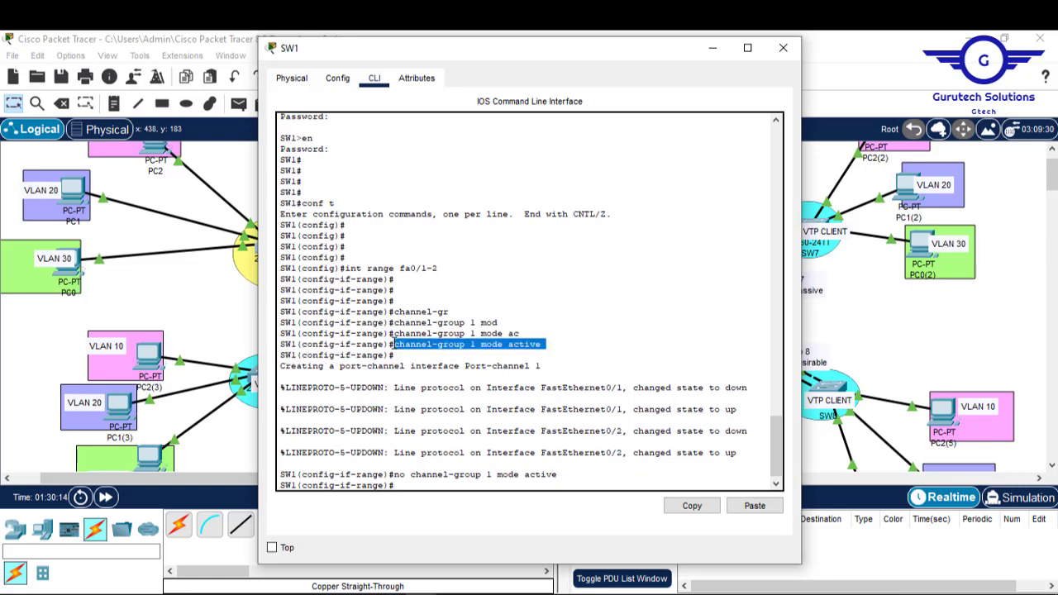
drag(558, 476, 396, 480)
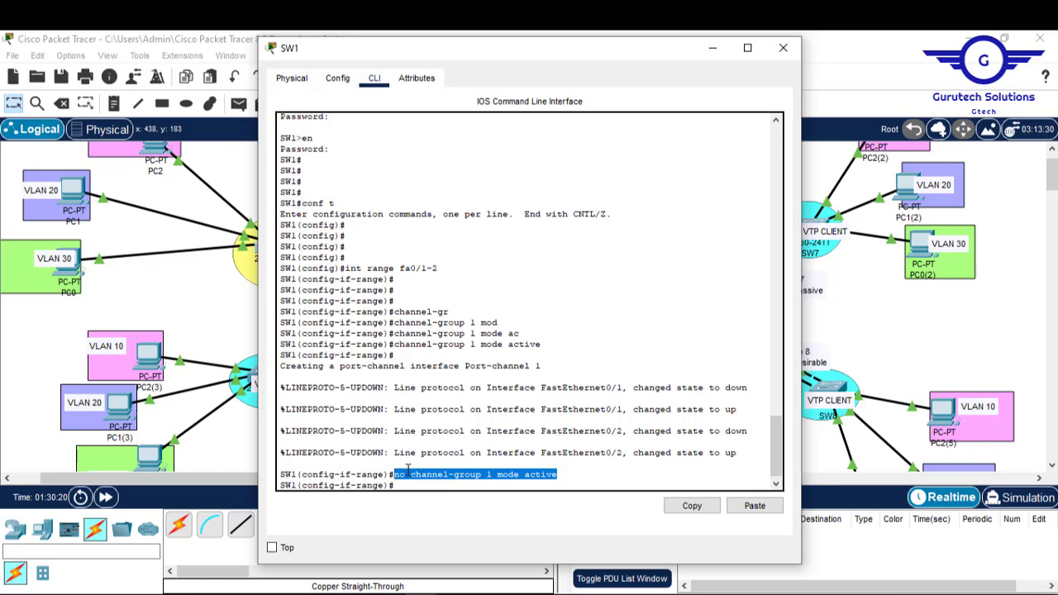
drag(544, 336, 569, 351)
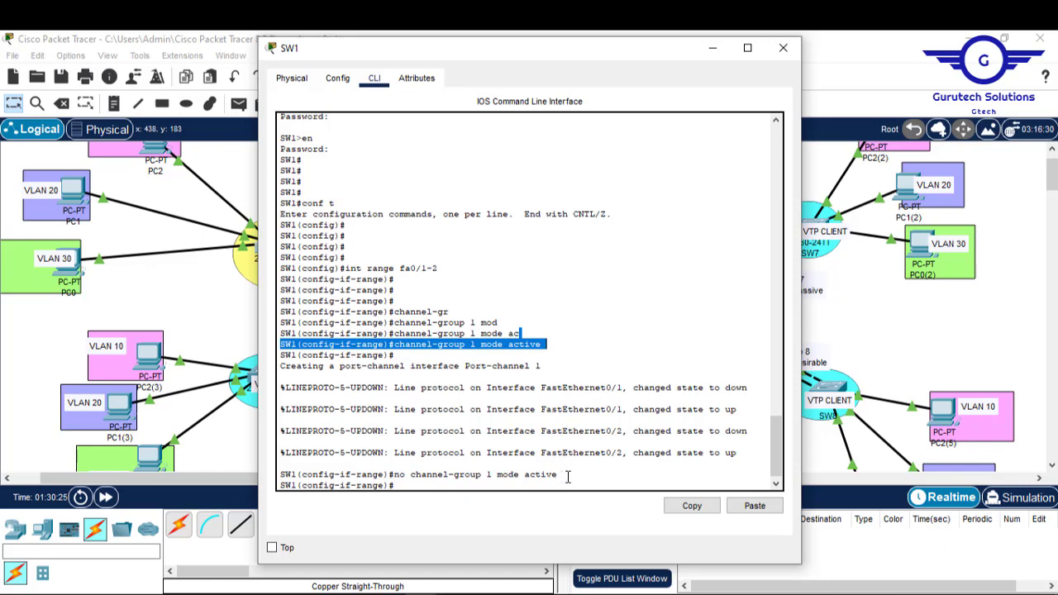
key(Return)
key(Return)
key(Return)
key(Up)
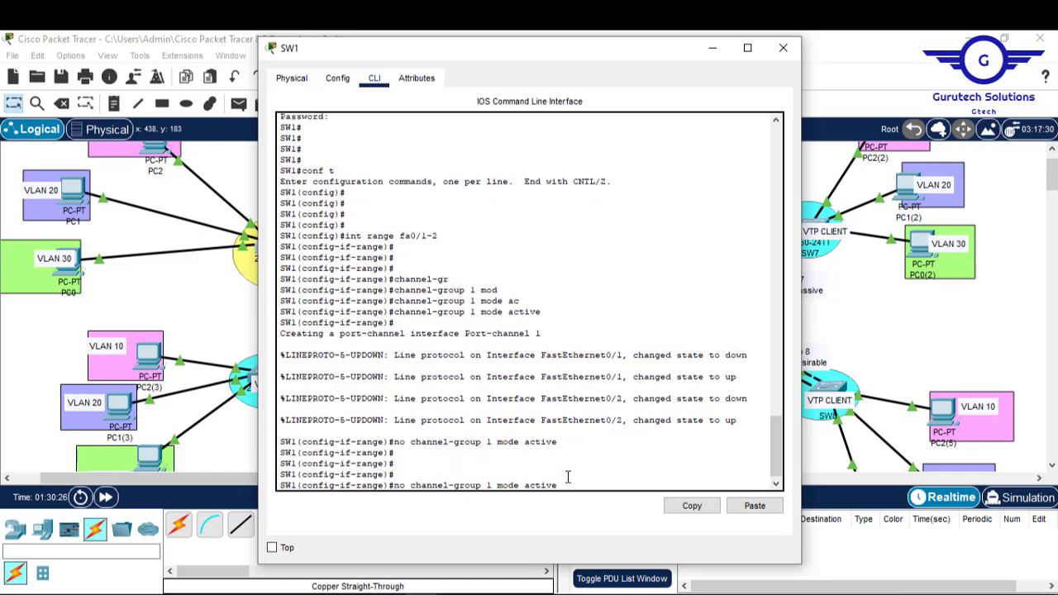
key(Return)
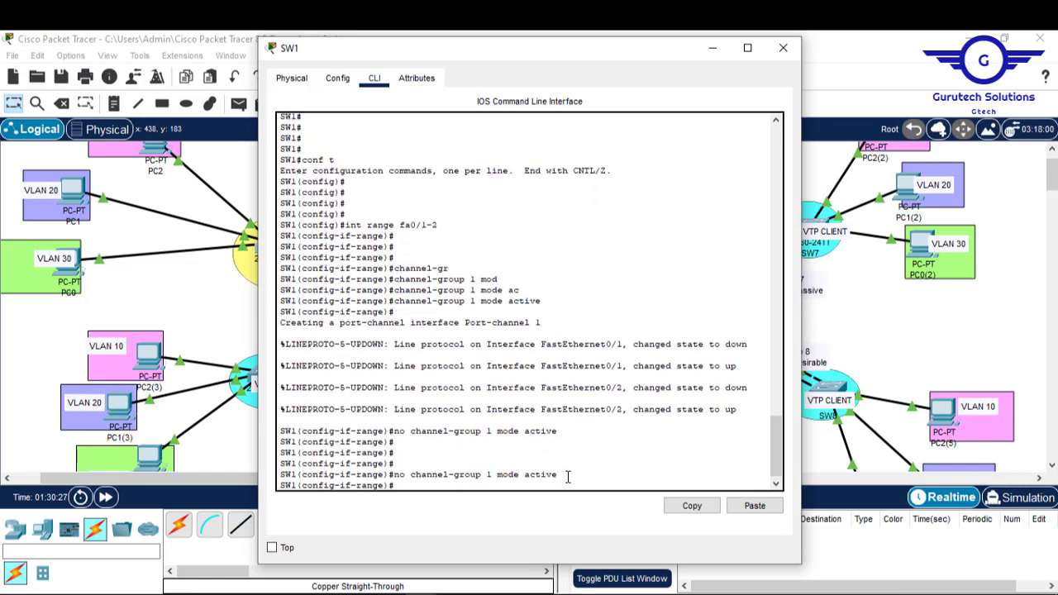
double_click(400, 474)
drag(564, 476, 413, 480)
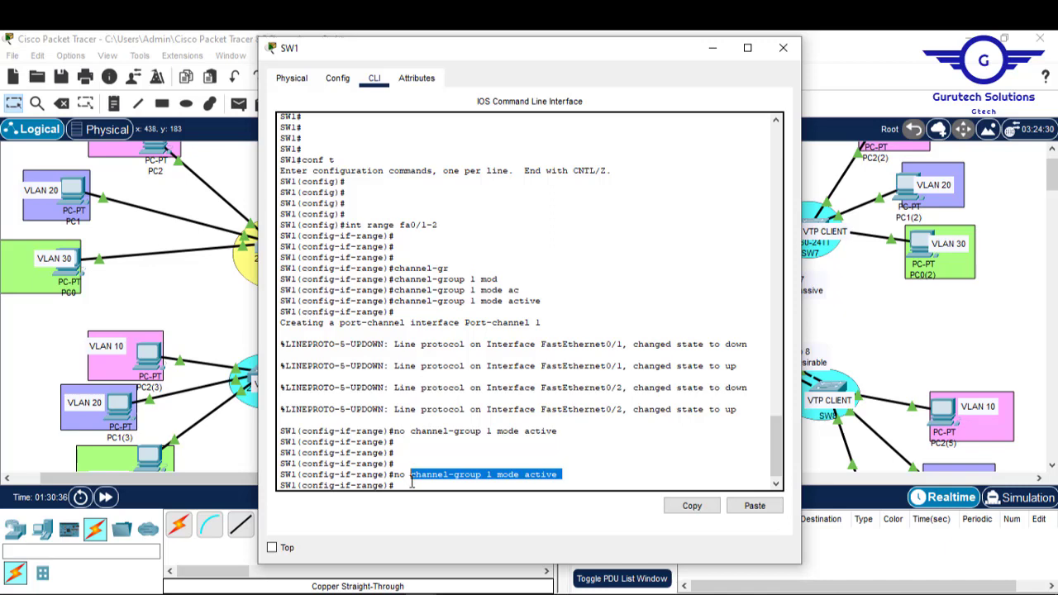
click(412, 484)
Exit interface mode and run 'do sh etherchannel' to check Group 1
text(ex)
key(Return)
key(Return)
key(Return)
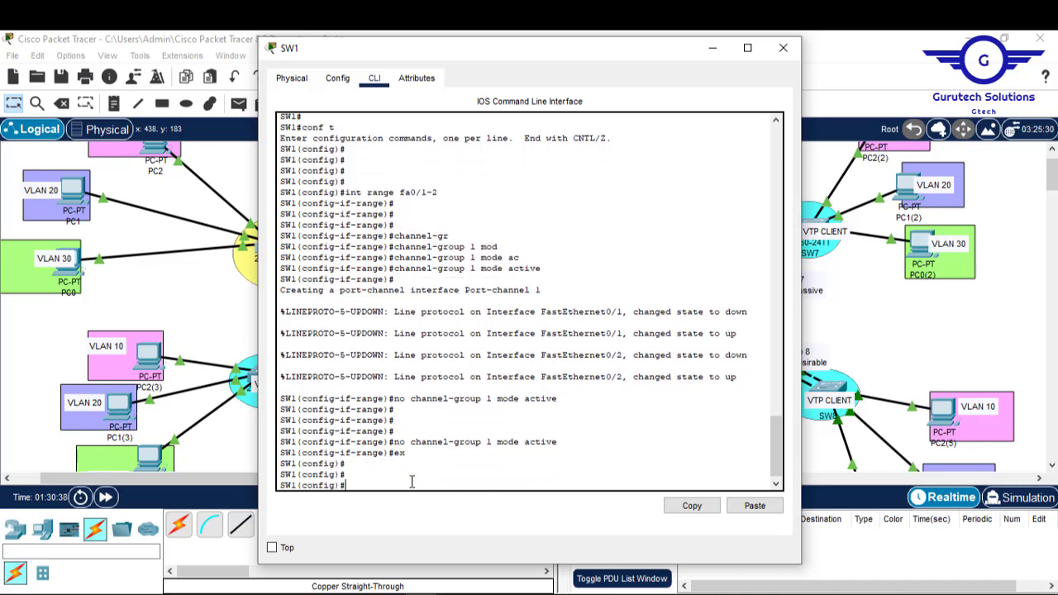
text(do sh etherchannel)
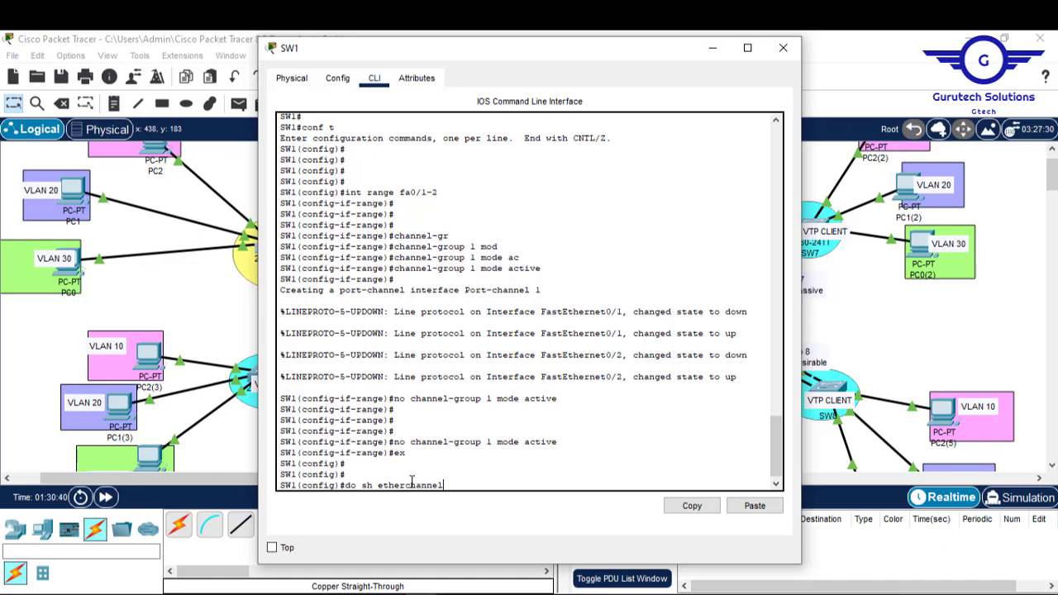
key(Return)
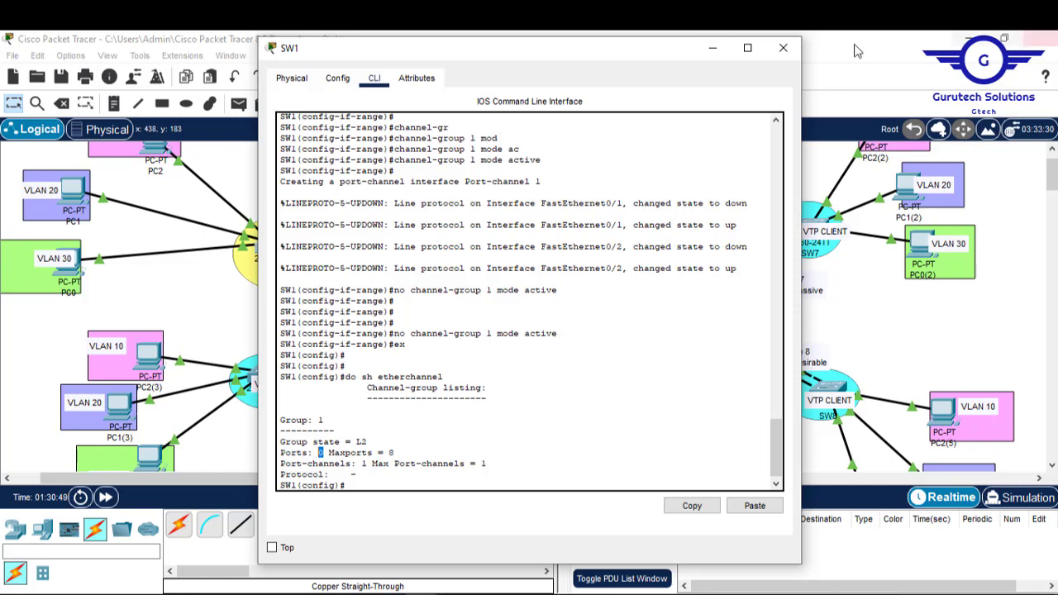
Close SW1's console, check the p.png channel-group diagram in Photos, and return to Packet Tracer
click(713, 47)
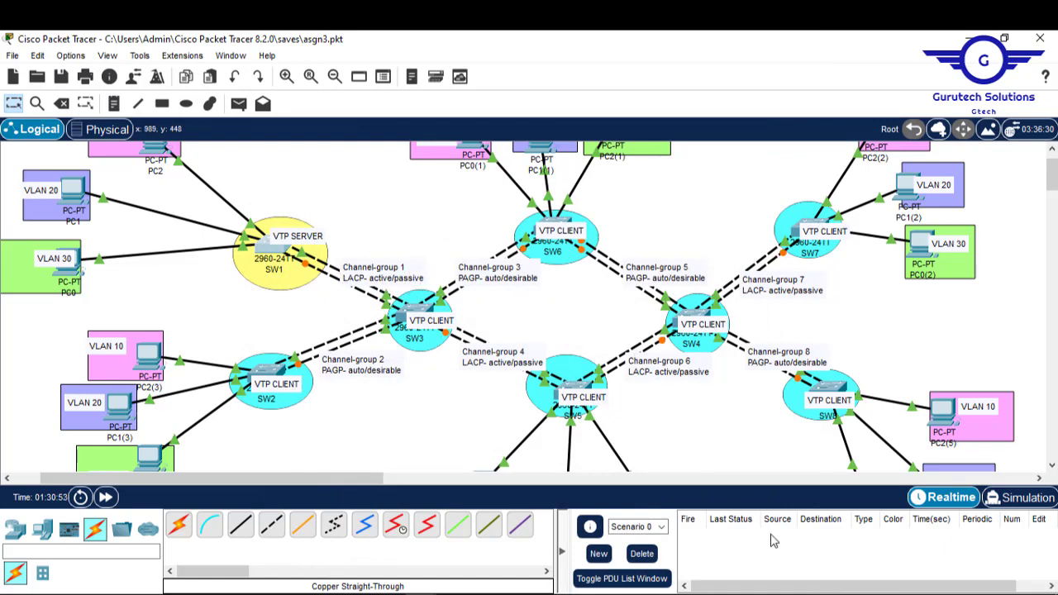
click(776, 594)
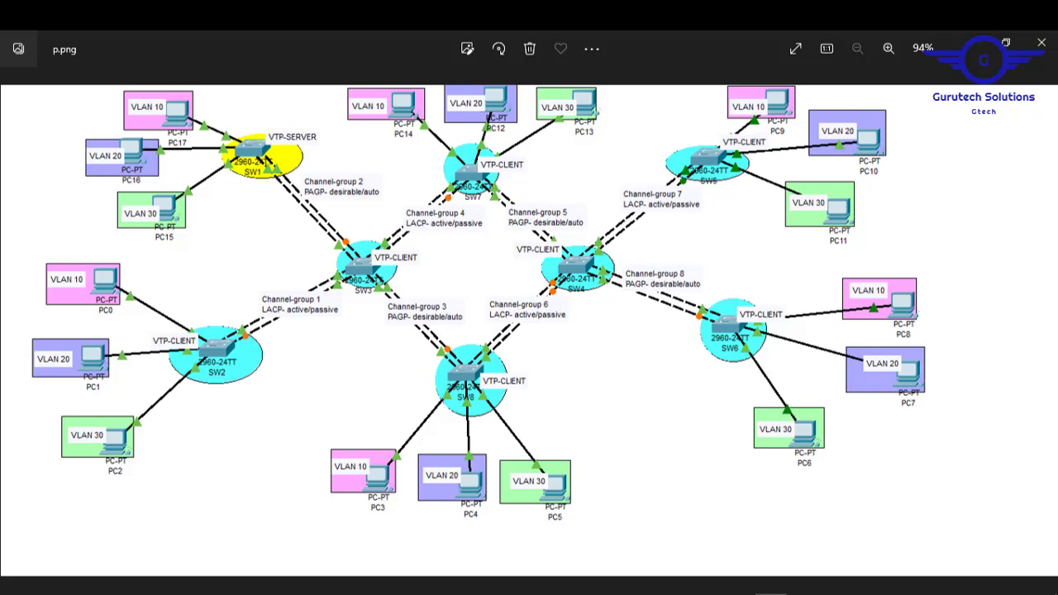
click(771, 594)
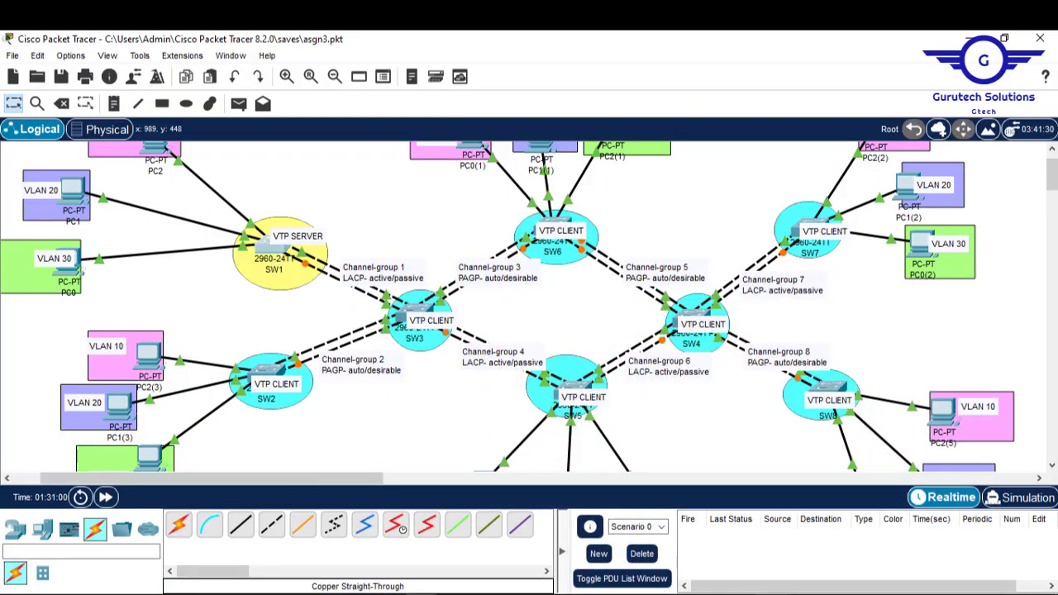
On SW1, put Fa0/1-2 back into channel-group 1 in LACP active mode
click(276, 254)
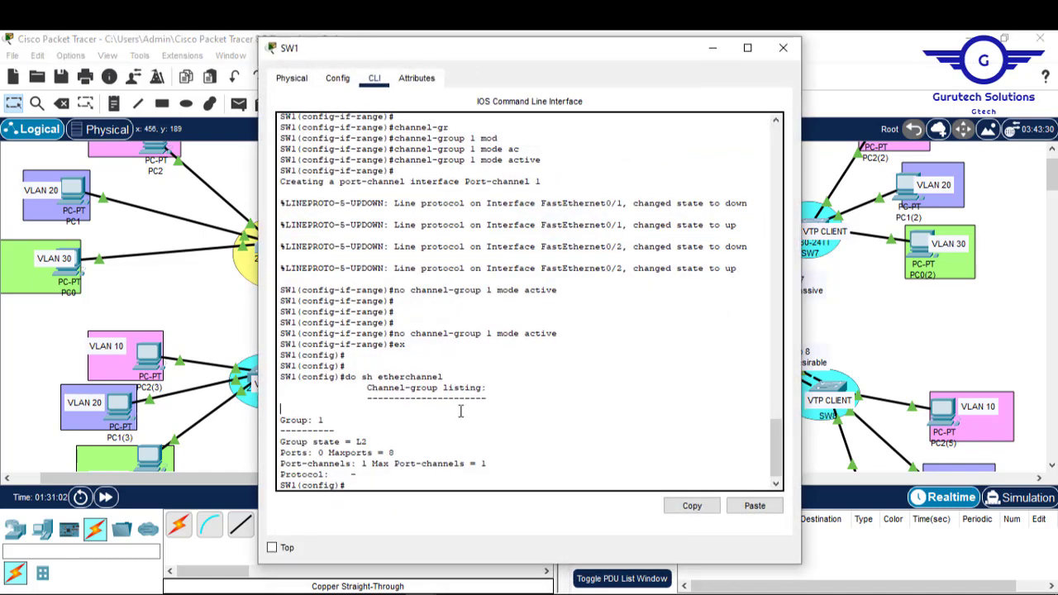
key(Return)
key(Return)
key(Return)
key(Up)
key(Up)
key(Up)
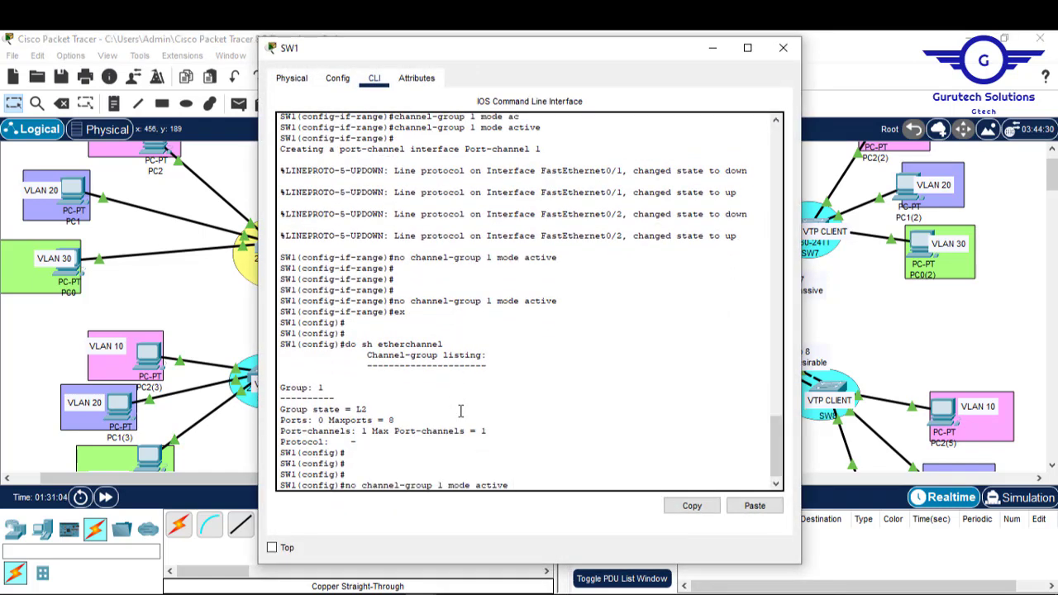
key(Up)
key(Up)
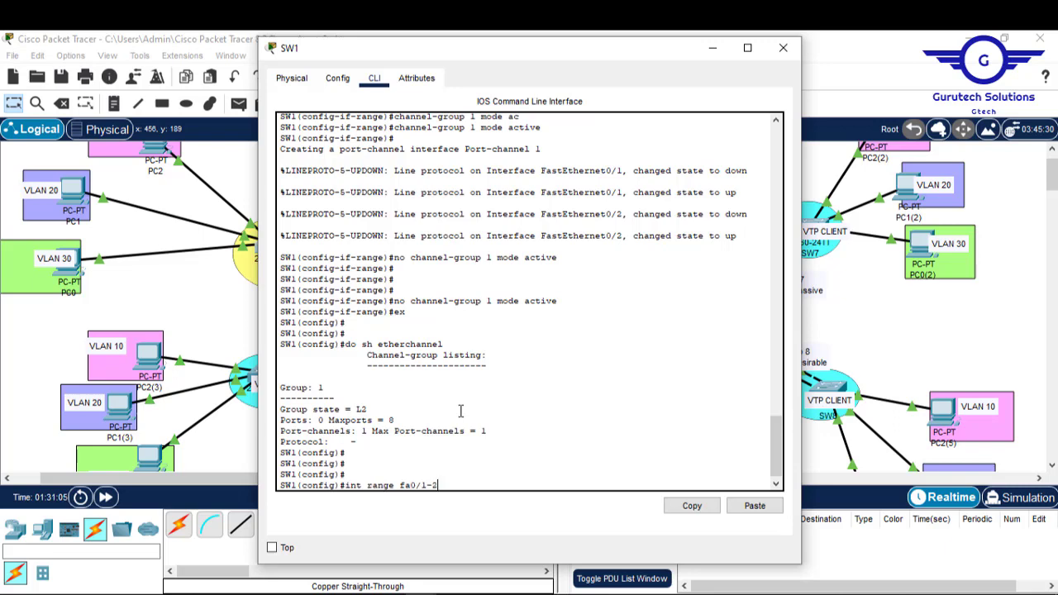
key(Return)
key(Up)
key(Up)
key(Up)
key(Up)
key(Up)
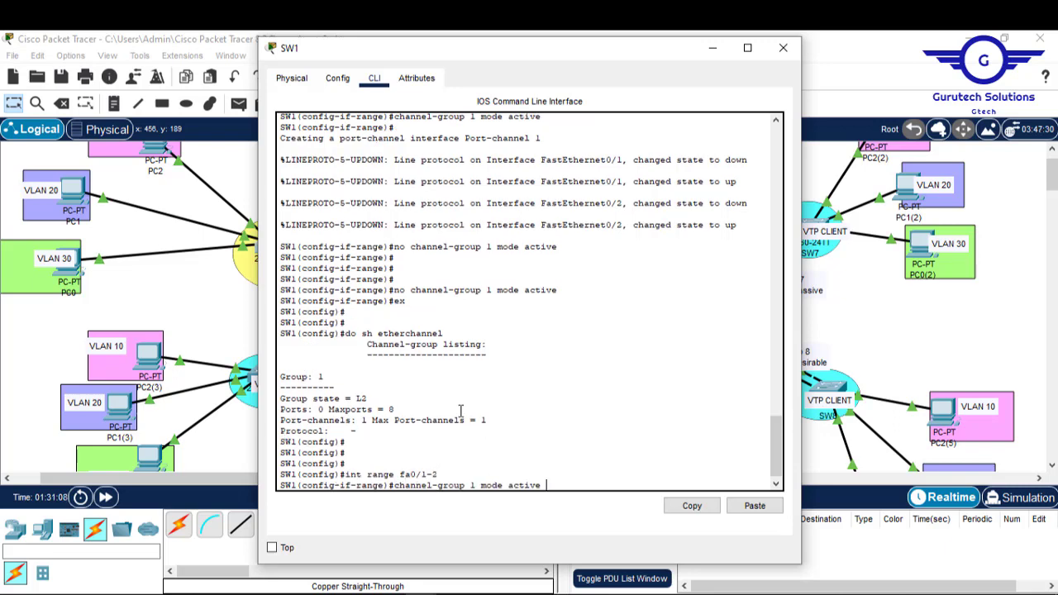
key(Return)
key(Return)
key(Return)
key(Return)
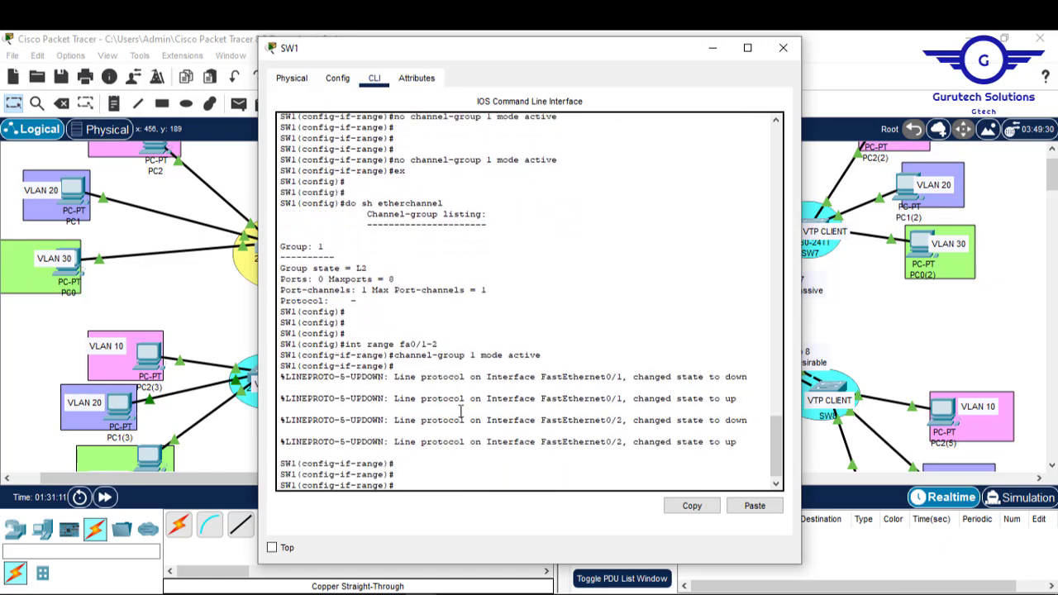
text(ex)
key(Return)
key(Return)
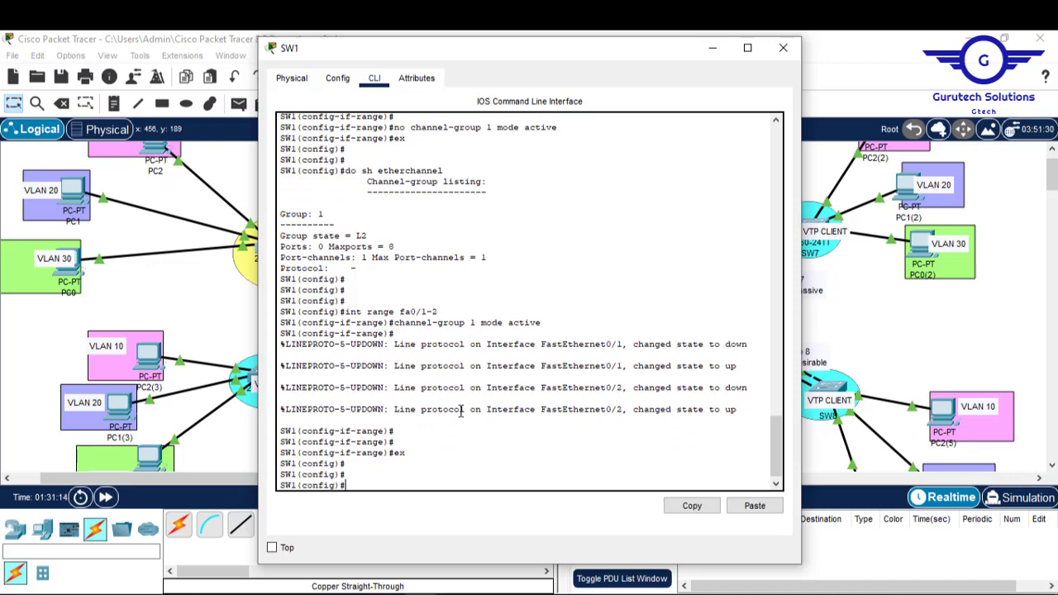
Set SW1's interface Port-channel 1 to switchport mode trunk
text(int port-c)
key(Tab)
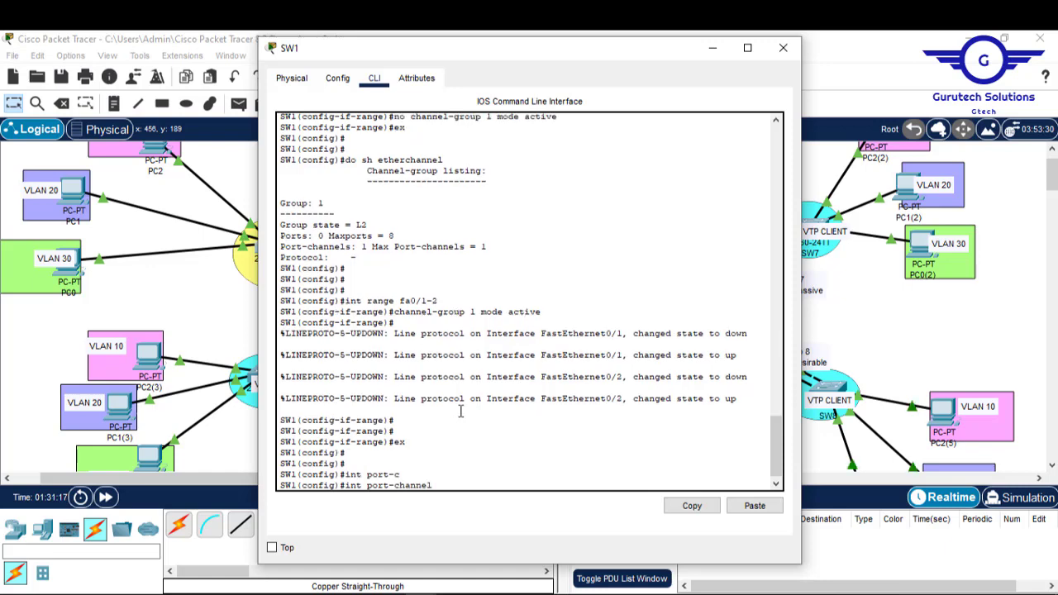
text(1)
key(Return)
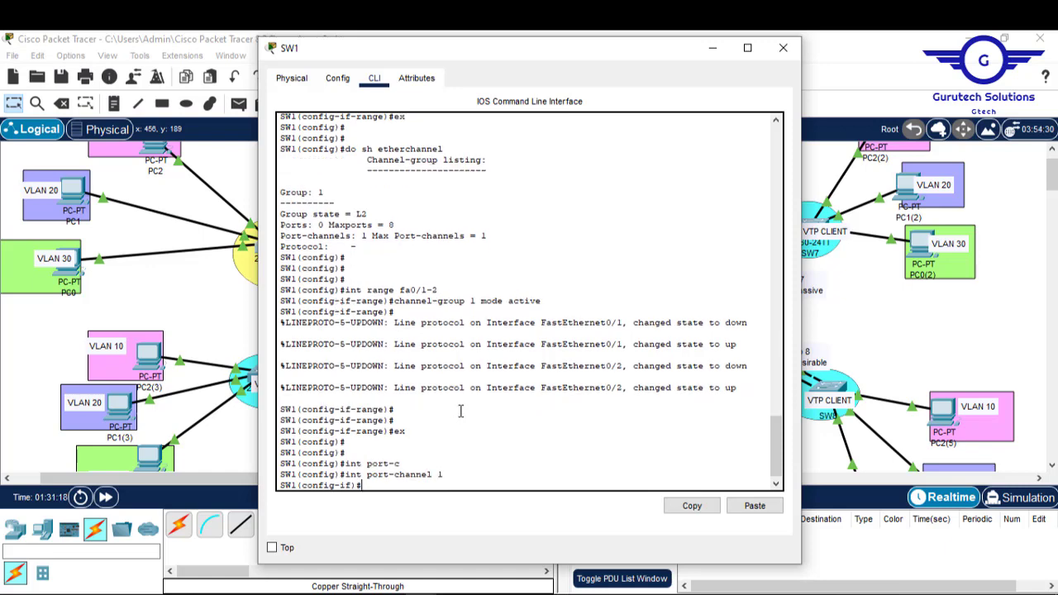
text(swit)
key(Tab)
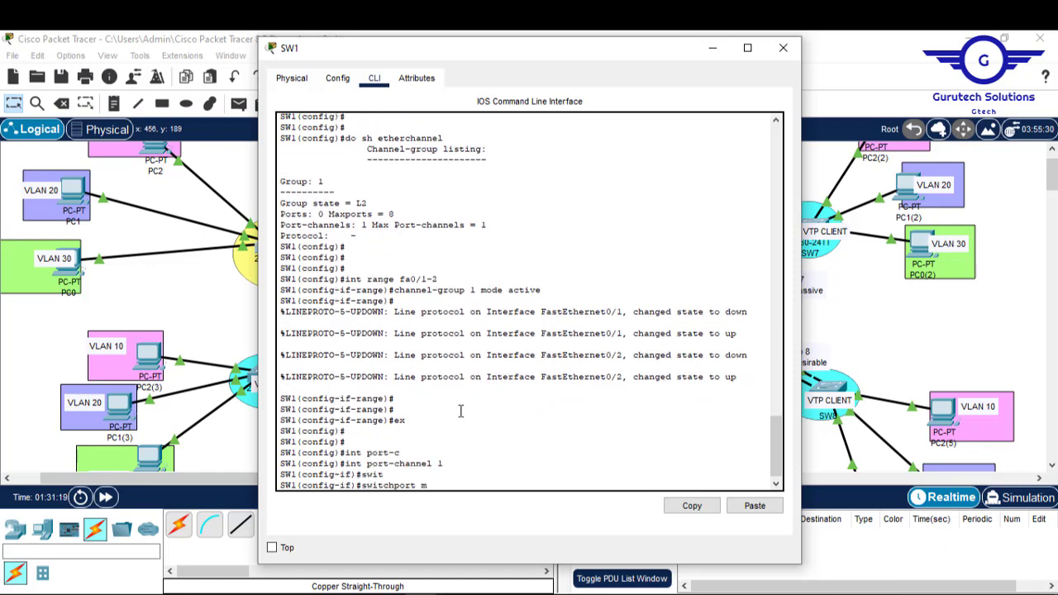
text(m)
key(Tab)
text(tr)
key(Tab)
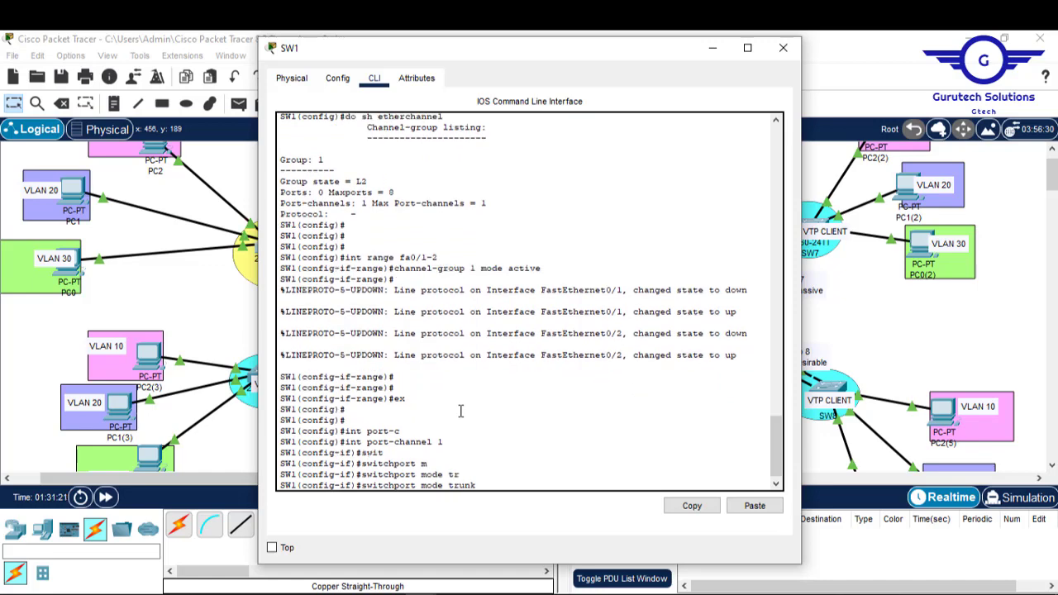
key(Return)
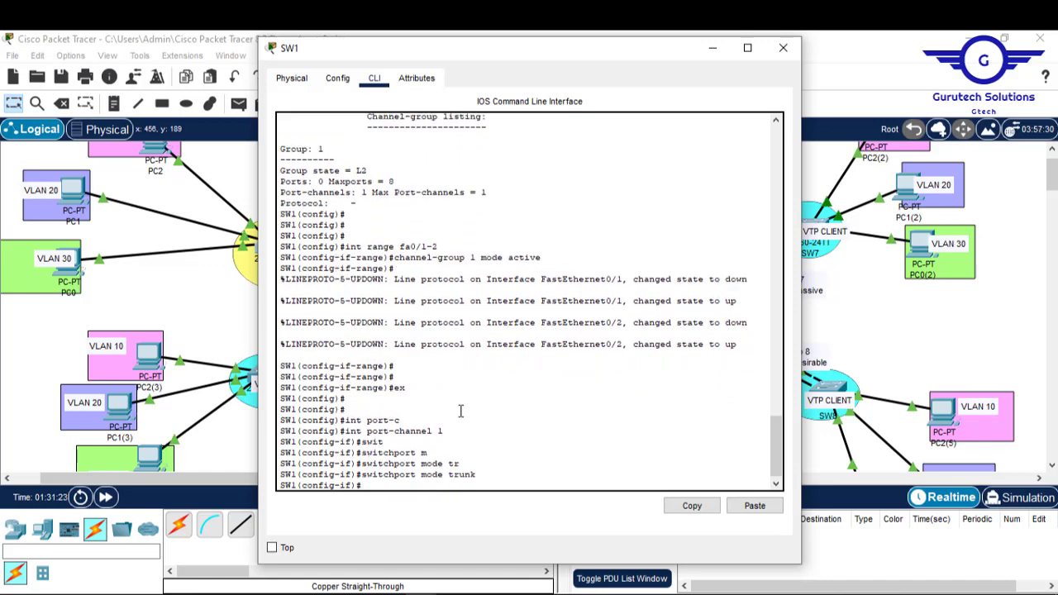
Return to global configuration and save SW1's configuration with do wr
text(ex)
key(Return)
key(Return)
text(do w)
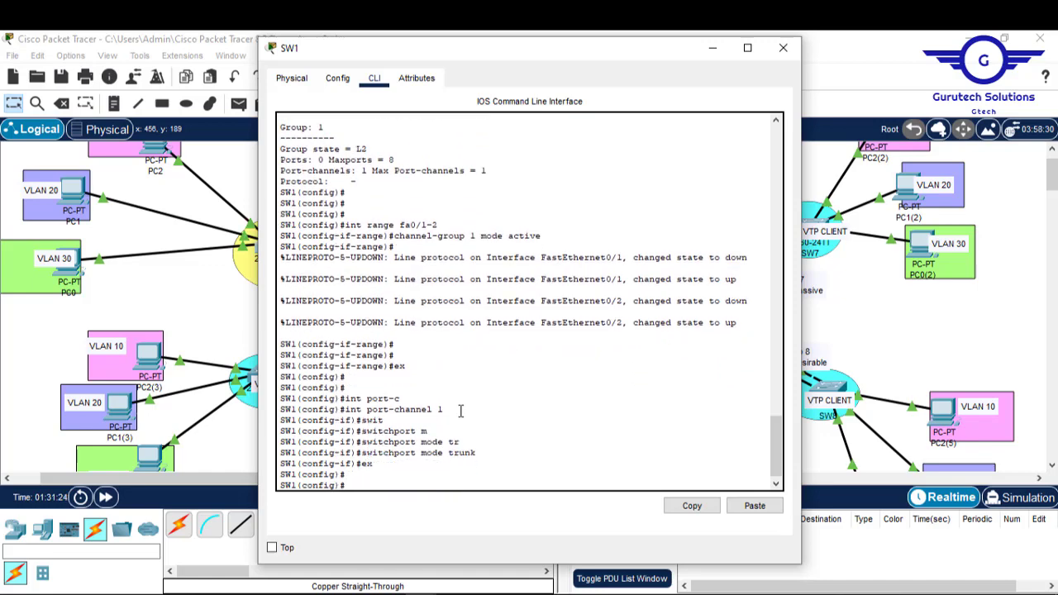
text(r)
key(Return)
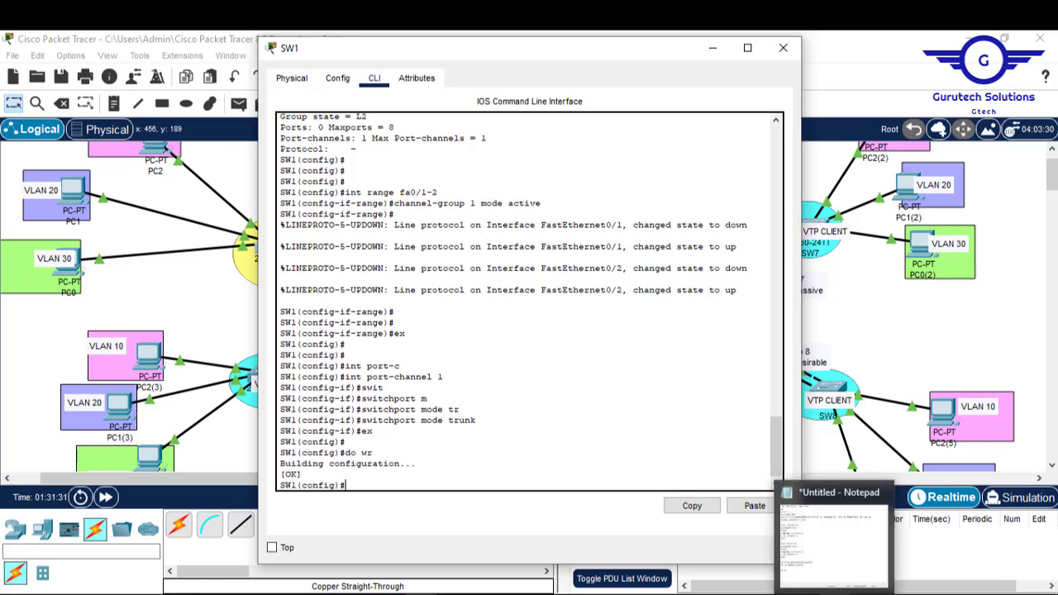
Minimize the Notepad script and SW1's window to reveal the full topology
click(834, 594)
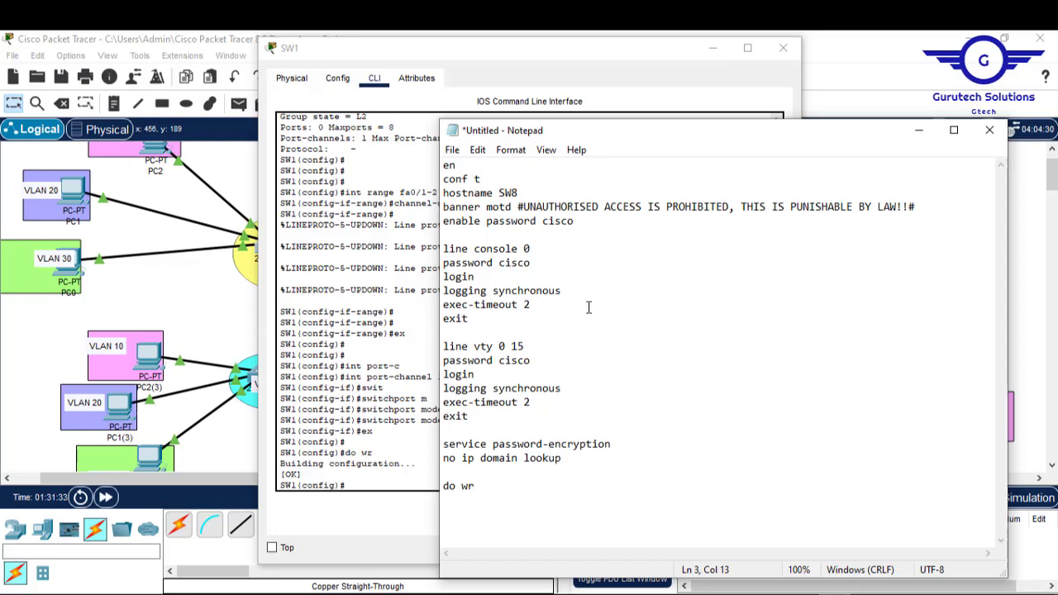
click(918, 134)
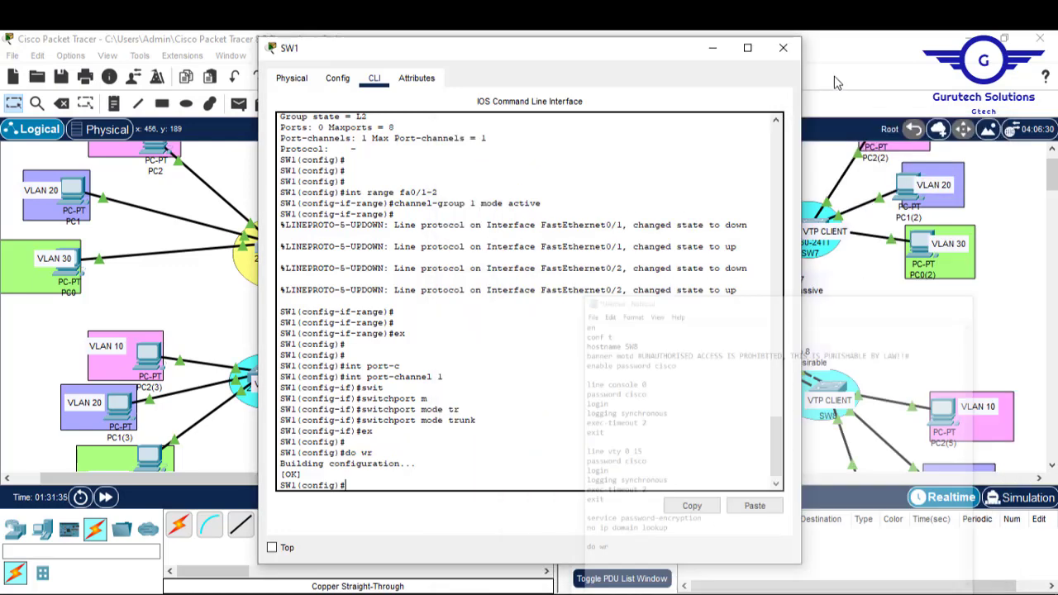
click(710, 49)
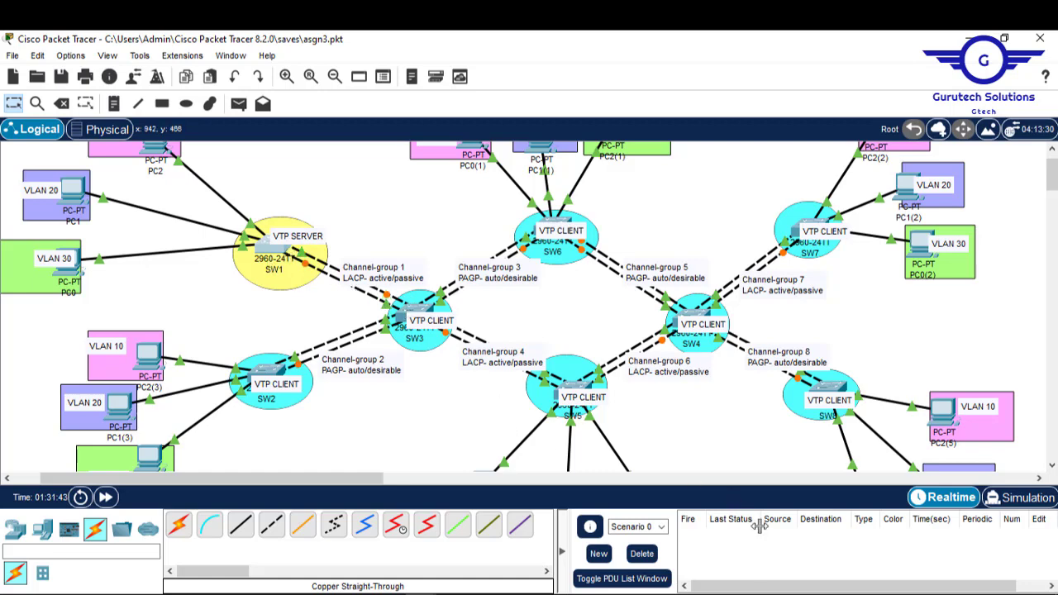
Log in to SW3's CLI, enter privileged mode with en, and reach conf t
click(420, 316)
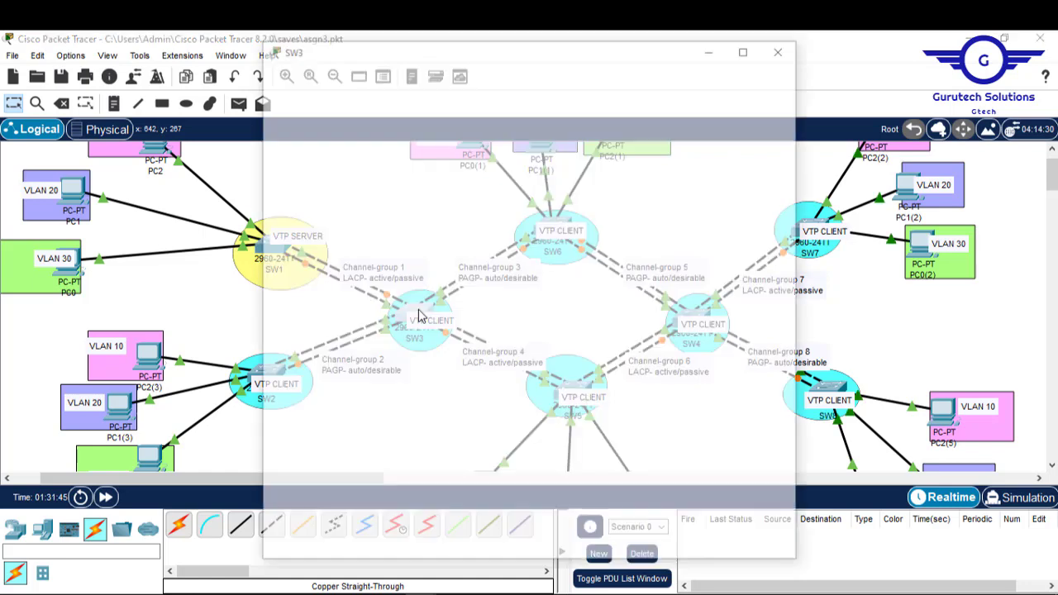
key(Return)
key(Return)
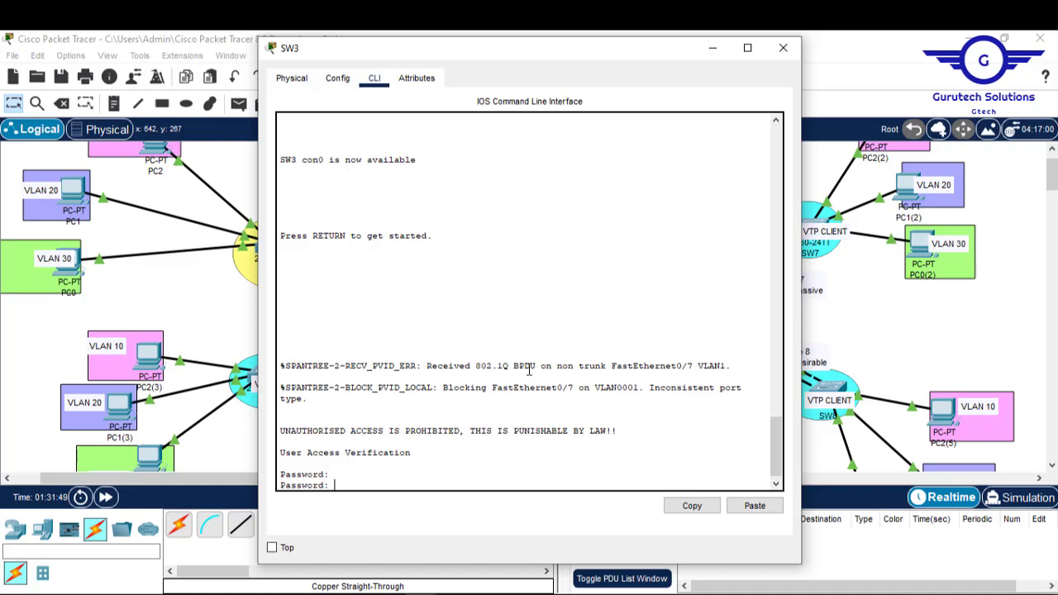
key(Return)
text(e)
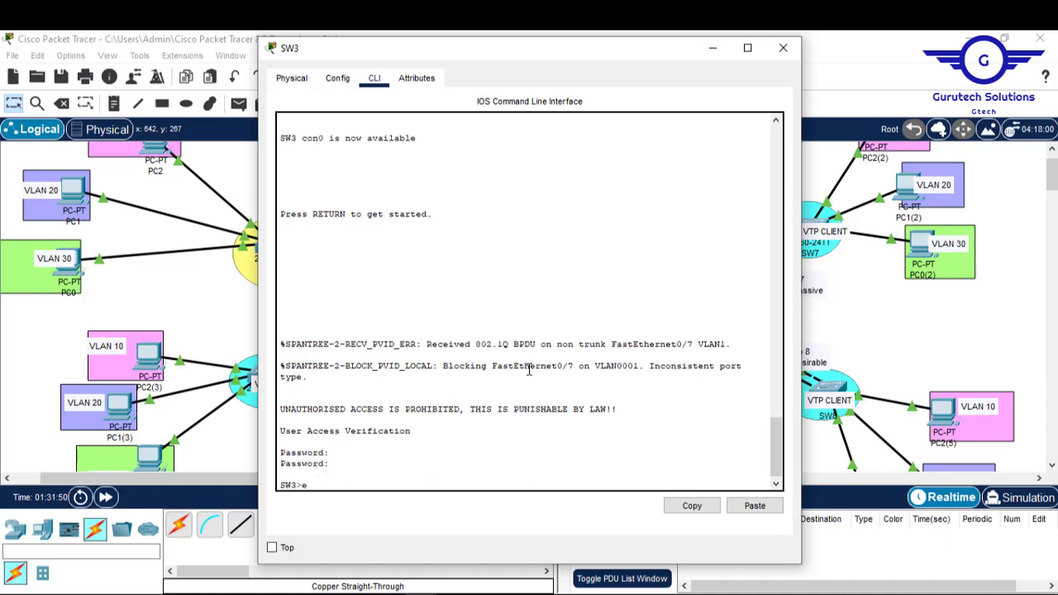
text(n)
key(Return)
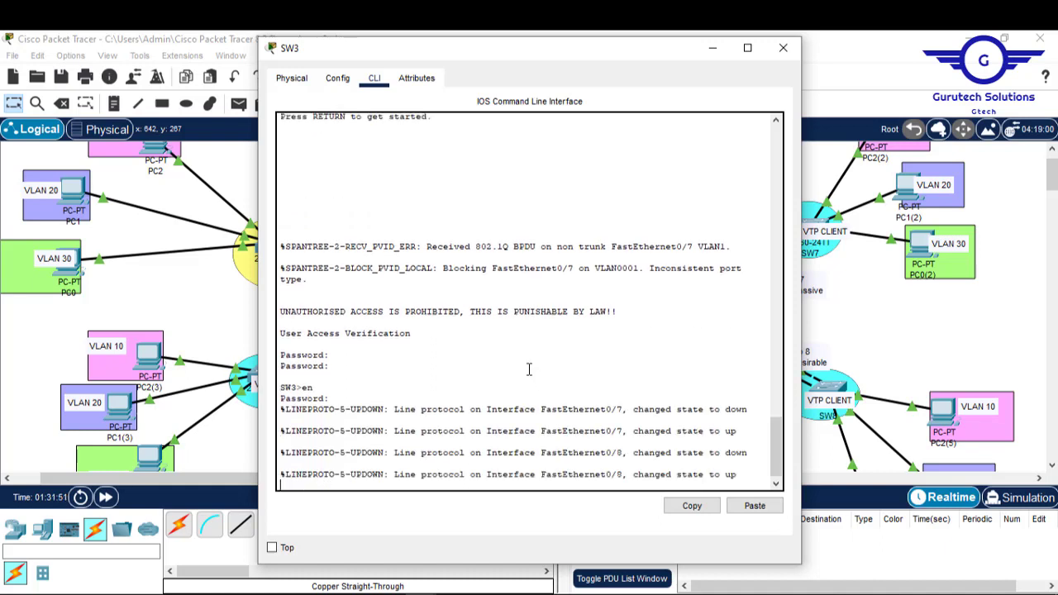
key(Return)
key(Return)
key(Return)
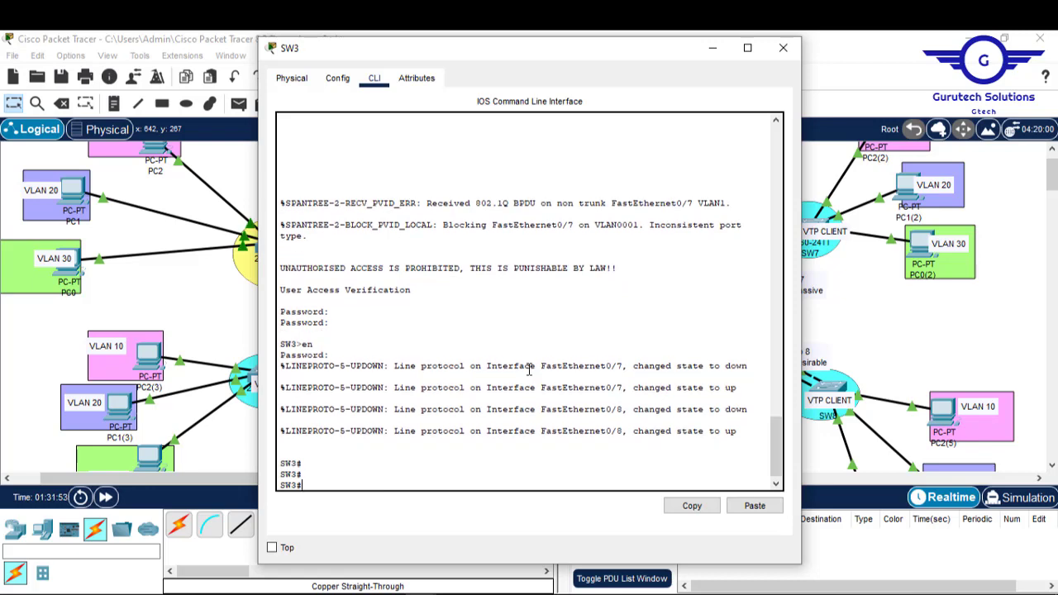
text(conf t)
key(Return)
key(Return)
key(Return)
key(Return)
key(Return)
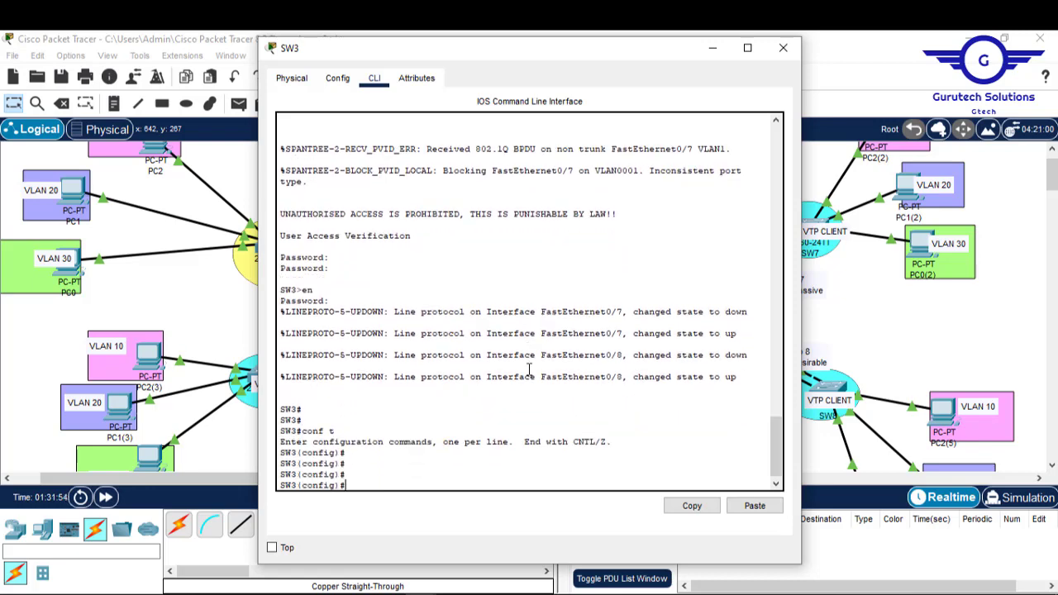
Hide SW3's window to view the topology, then reopen its command line
click(713, 48)
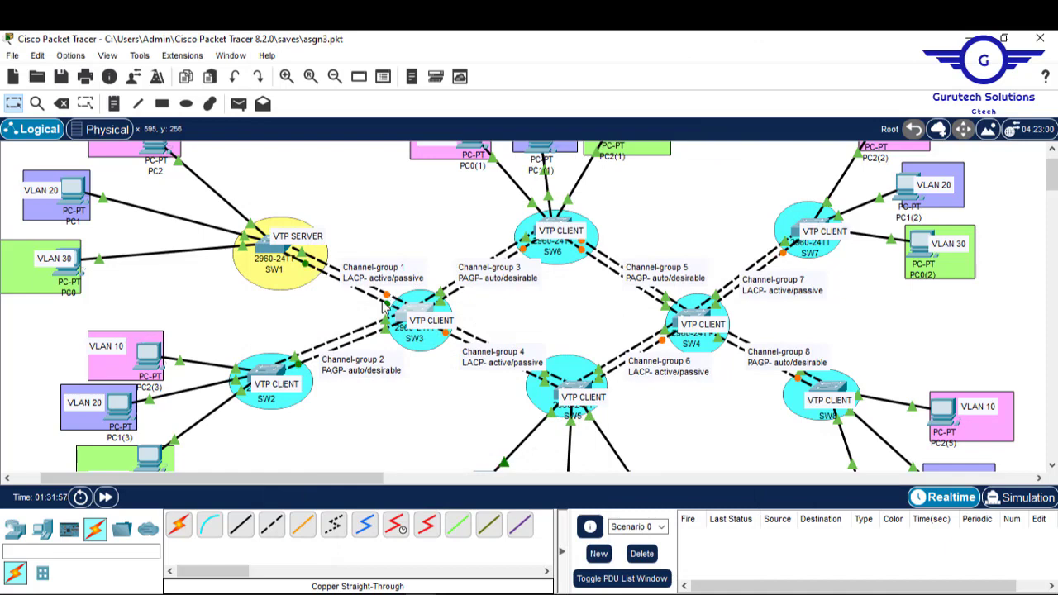
mouse_move(390, 308)
click(421, 318)
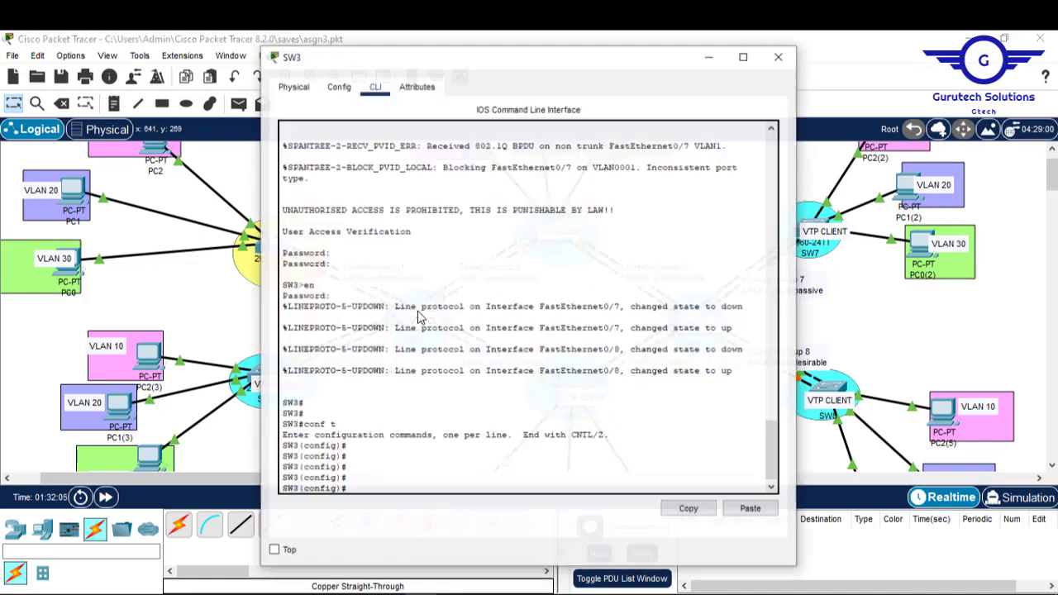
Put SW3's Fa0/7-8 into channel-group 1 in LACP passive mode
text(int)
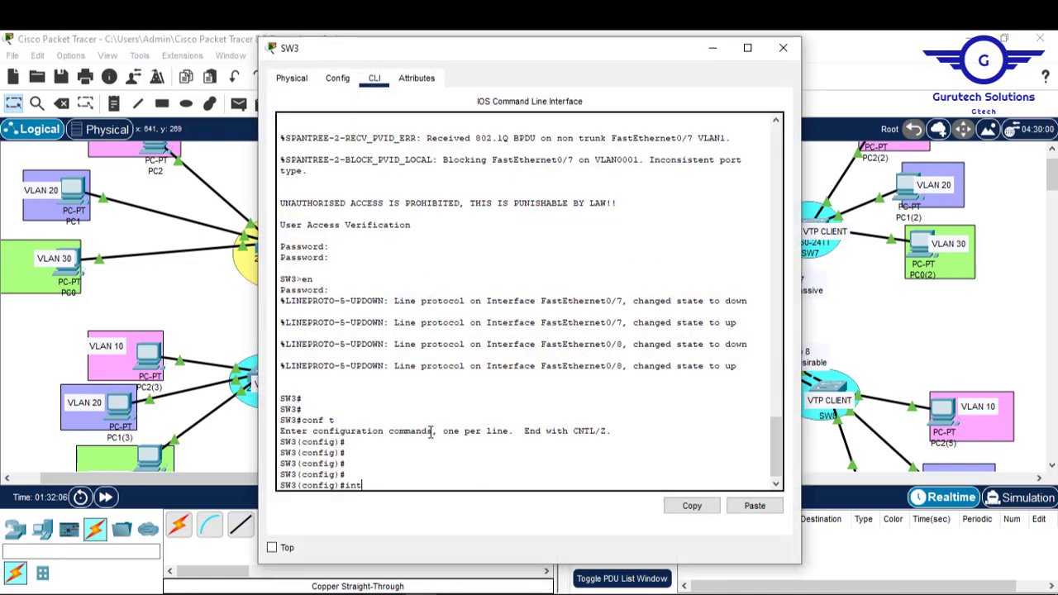
text( range f)
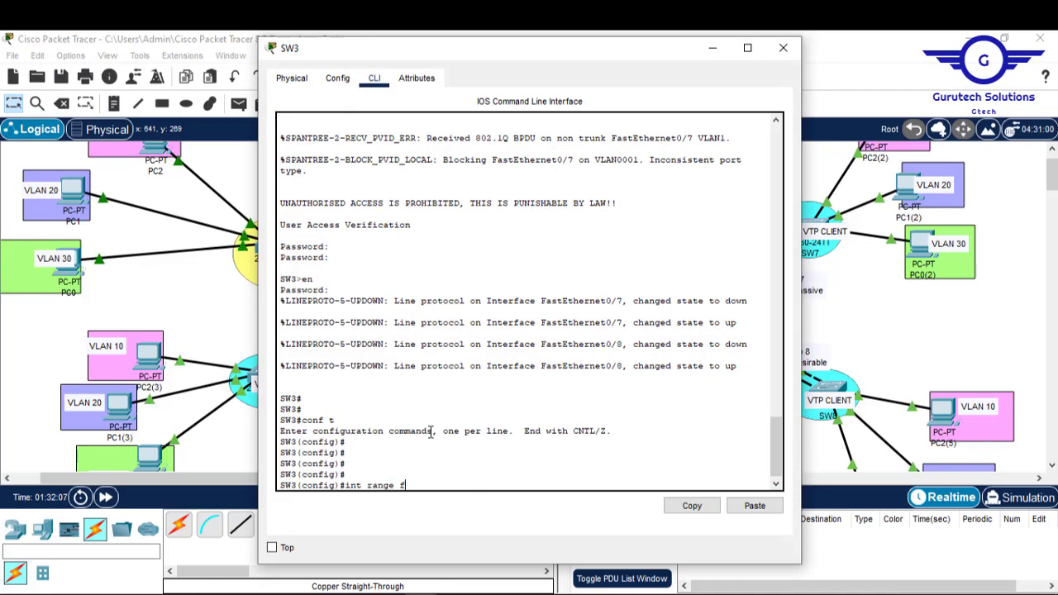
text(a0/7-8)
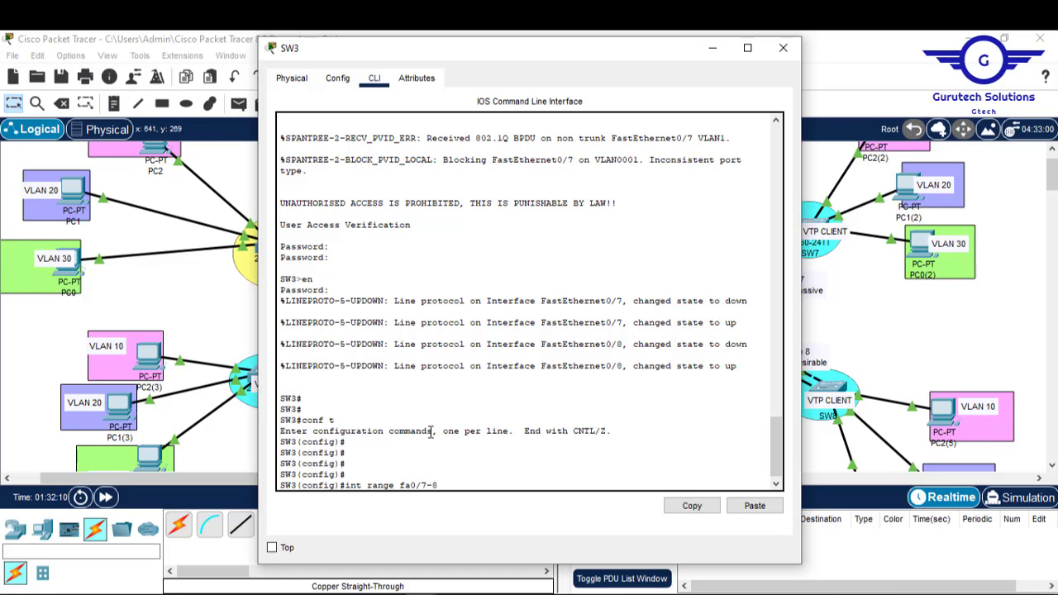
key(Return)
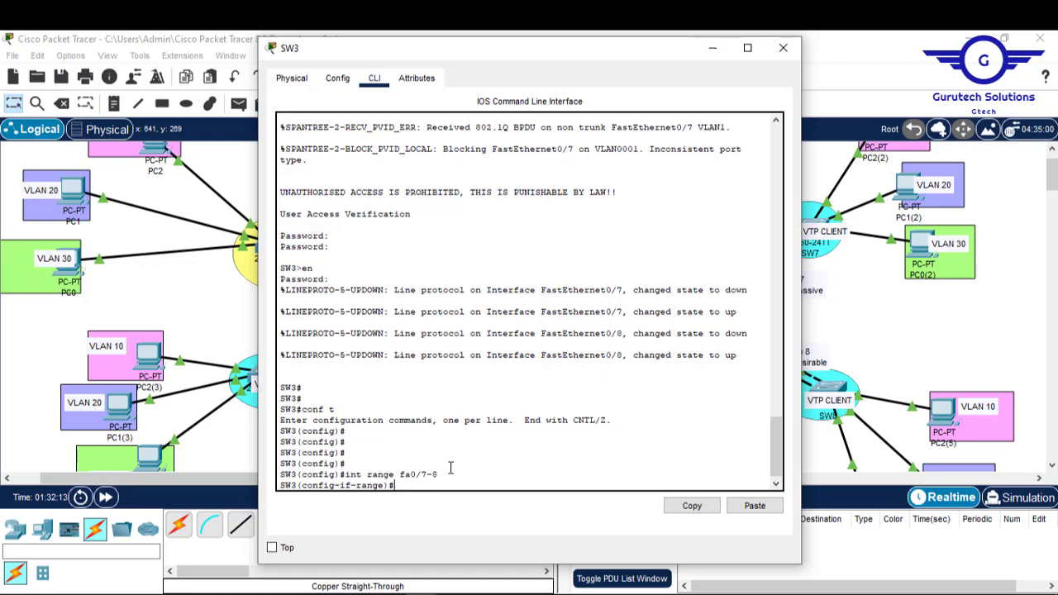
text(channel-g)
key(Tab)
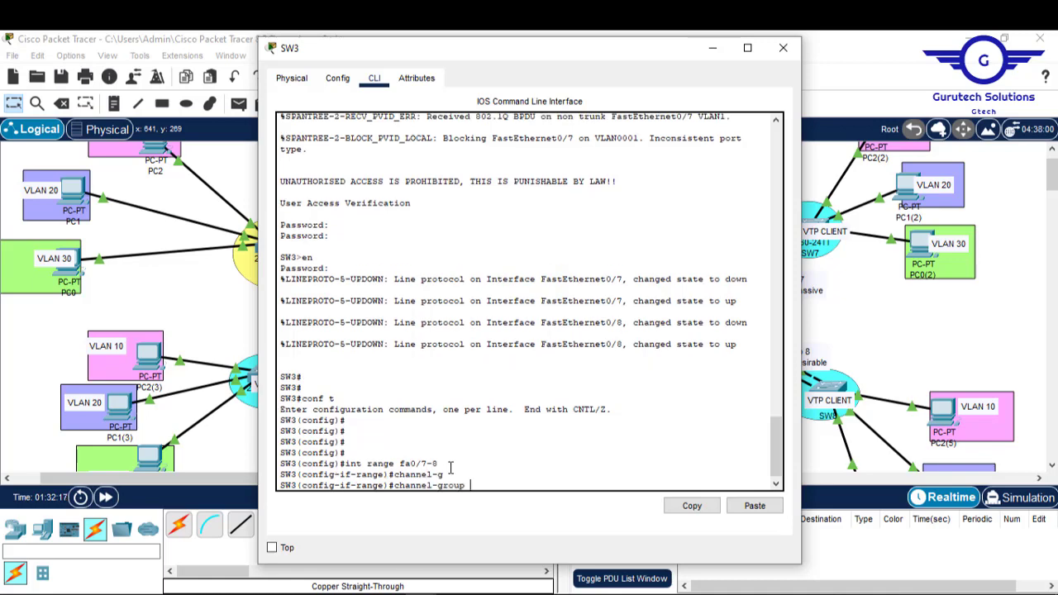
text(1 mo)
key(Tab)
text(pas)
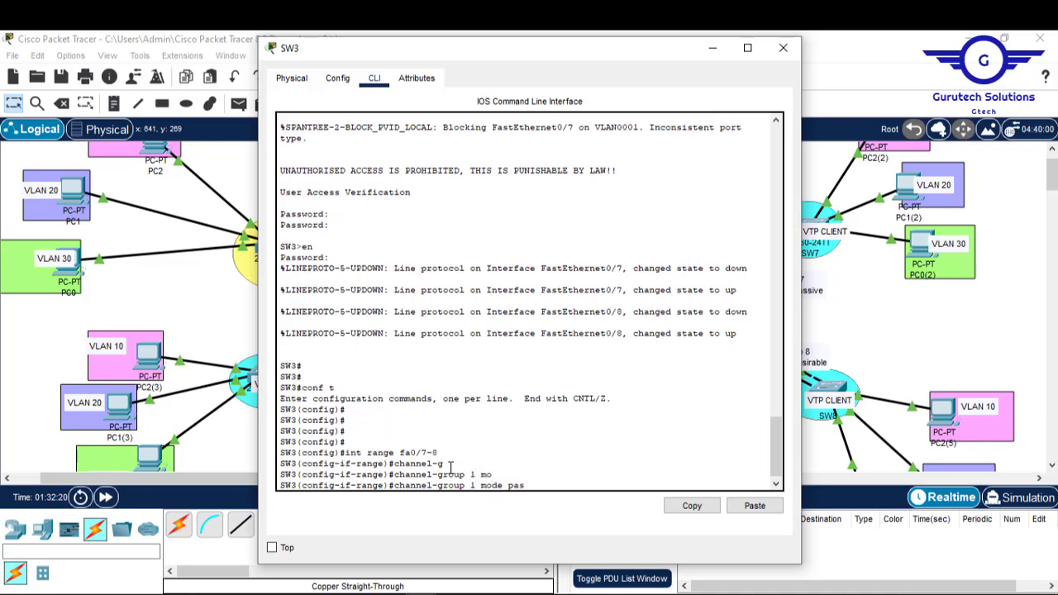
text(s)
key(Tab)
key(Return)
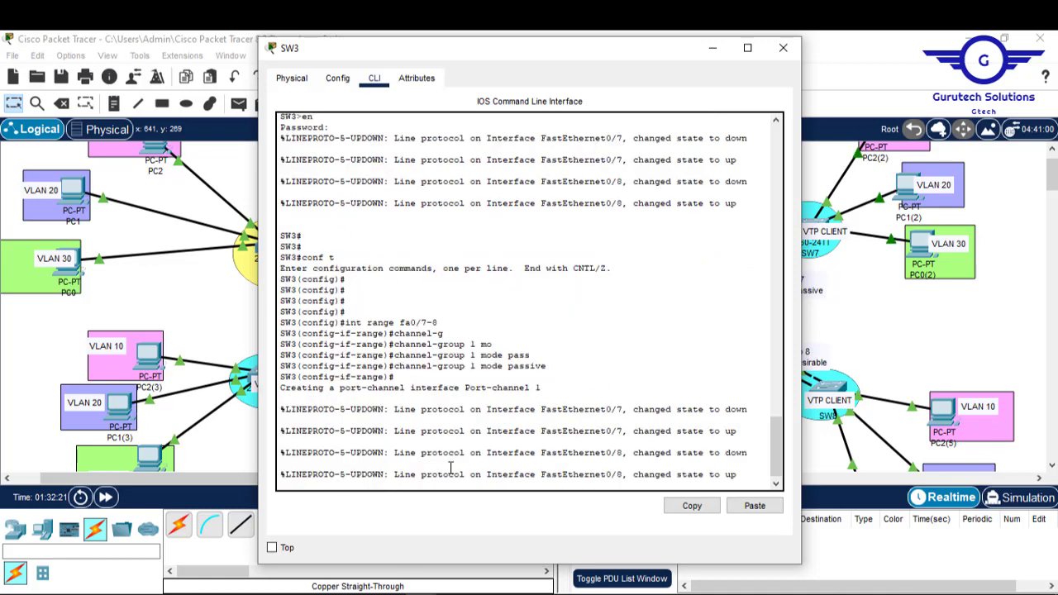
Leave the interface range and enter interface Port-channel 1, fixing the mistyped command
text(e)#ex)
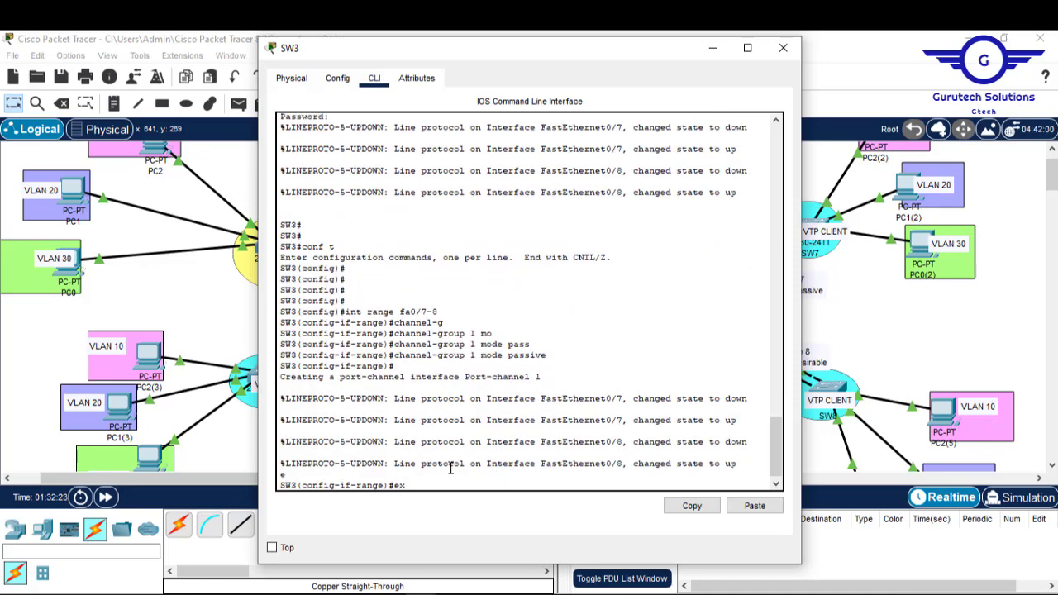
text(it)
key(Return)
key(Return)
key(Return)
key(Return)
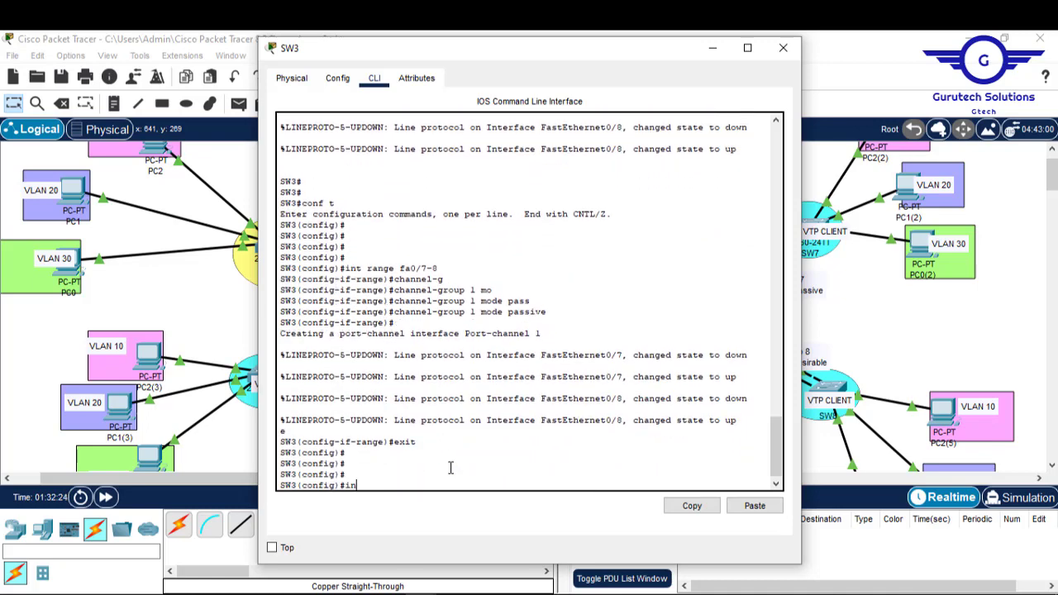
text(intb port-c)
key(Tab)
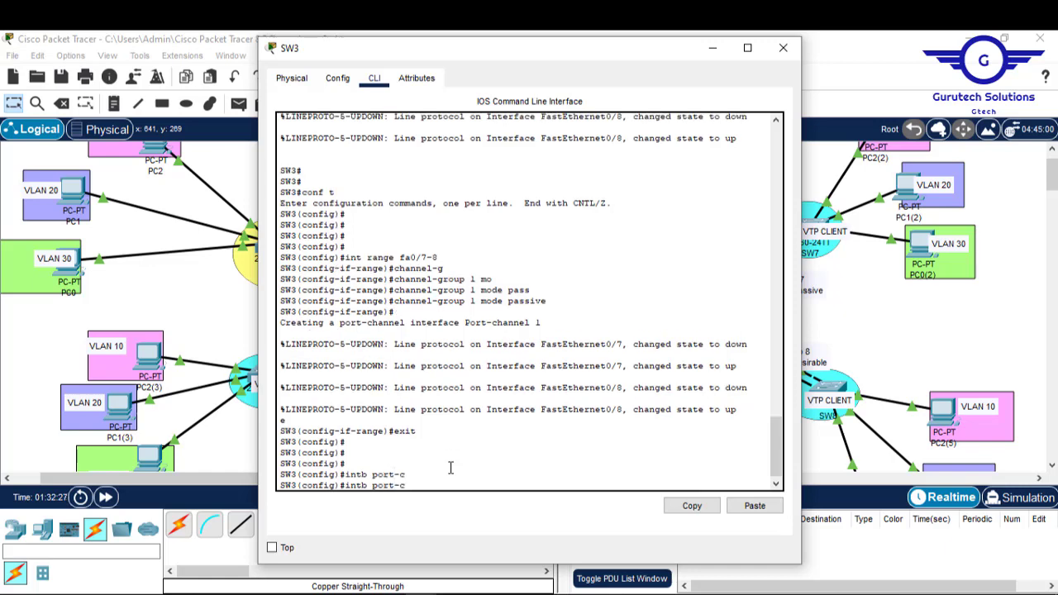
text(ha)
key(Tab)
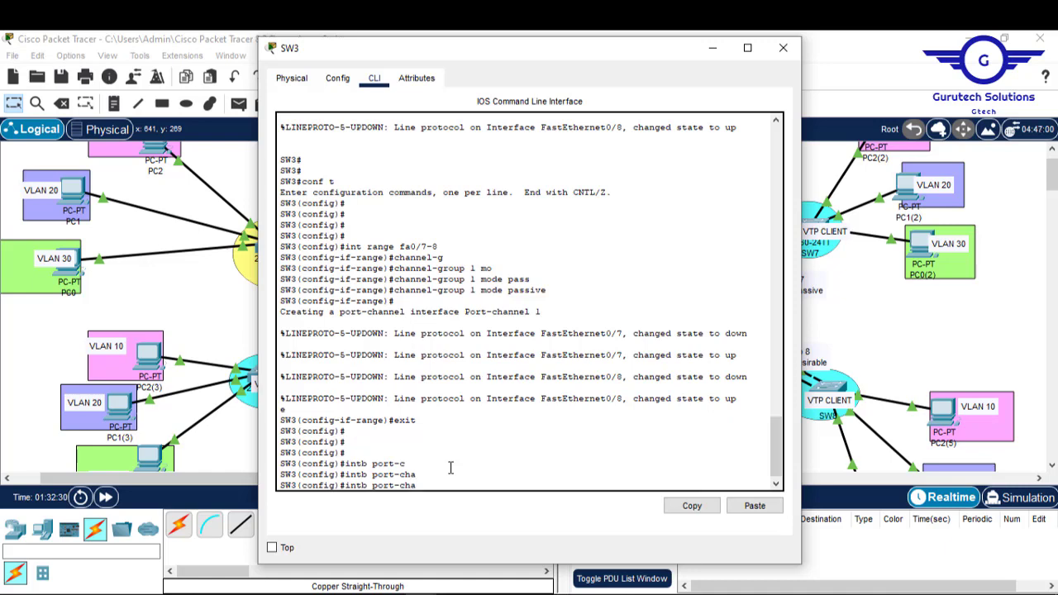
key(BackSpace)
key(Tab)
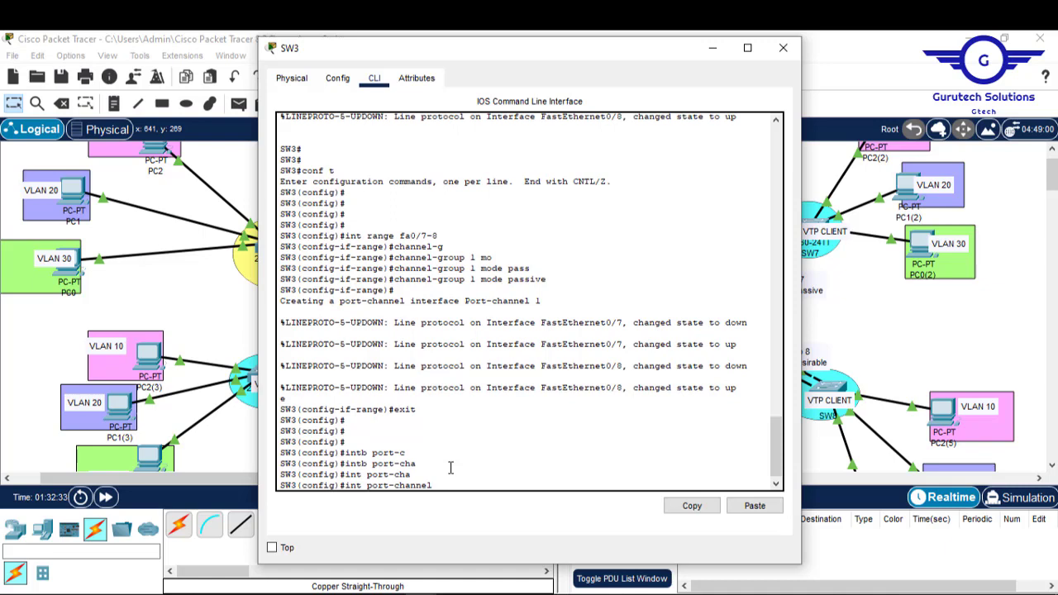
text(1)
key(Return)
Set SW3's Port-channel 1 to switchport mode trunk
text(sw)
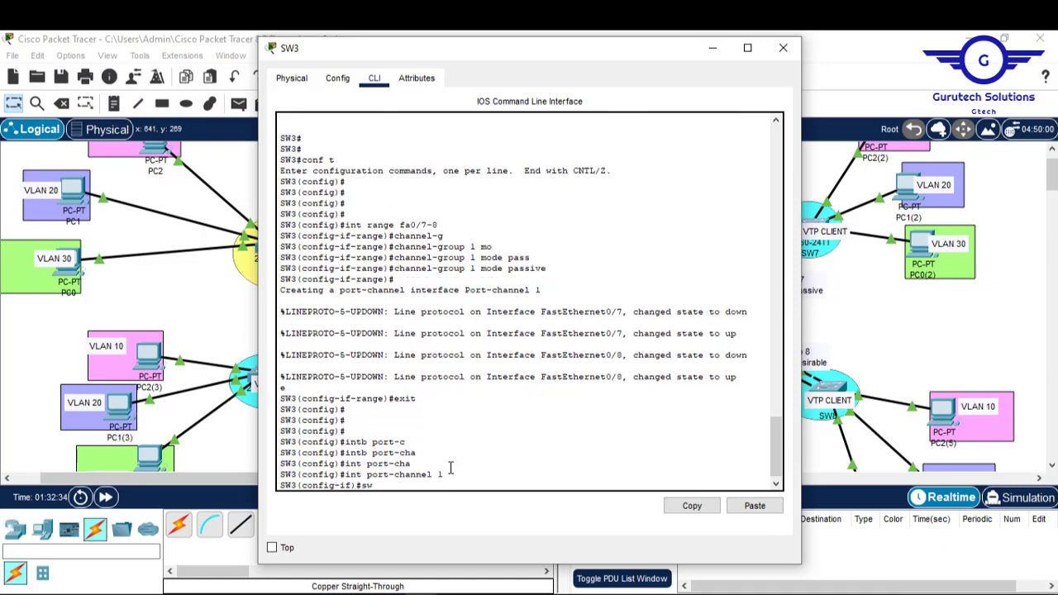
text(it)
key(Tab)
text(m)
key(Tab)
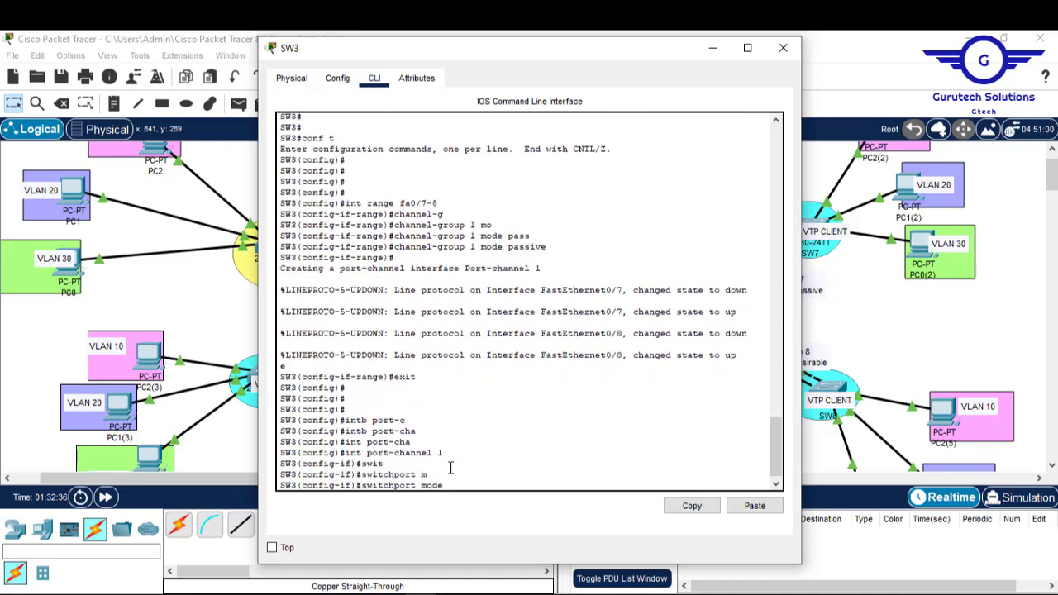
text(tr)
key(Tab)
key(Return)
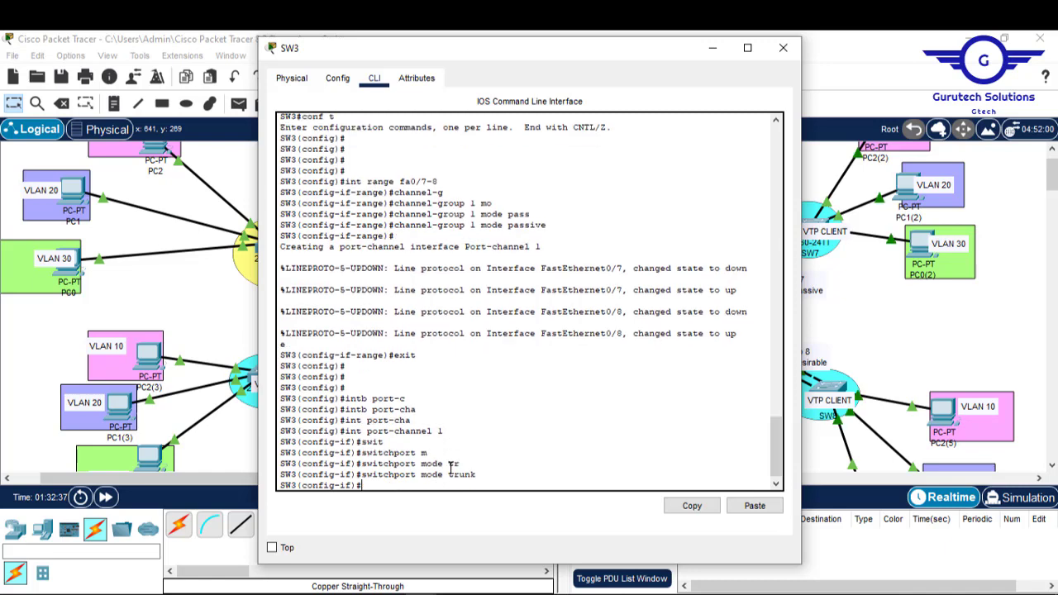
Exit to global configuration and save SW3's configuration with do wr
text(ex)
key(Return)
key(Return)
key(Return)
key(Return)
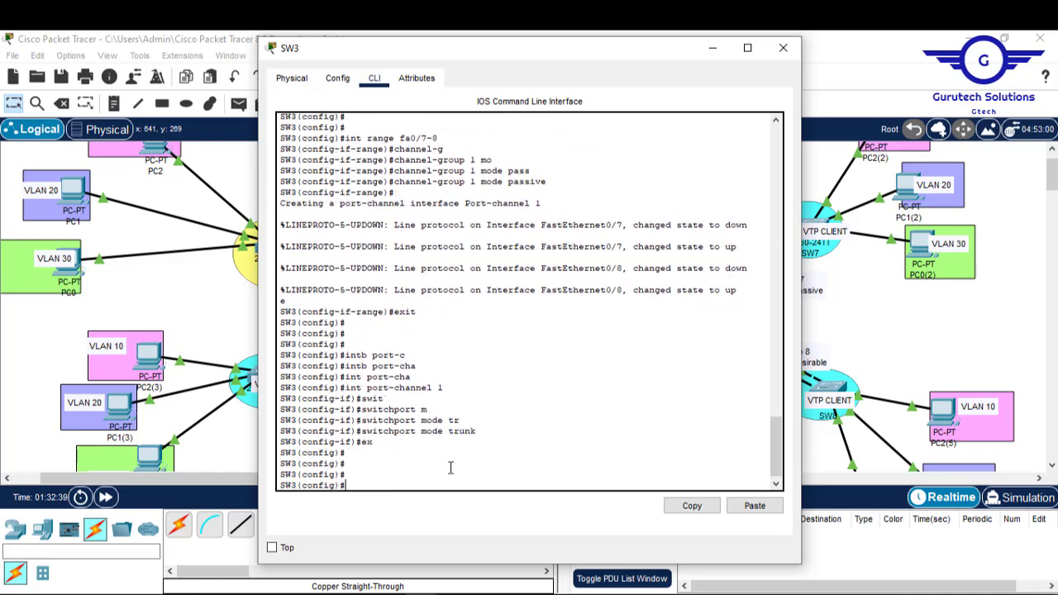
text(do wr)
key(Return)
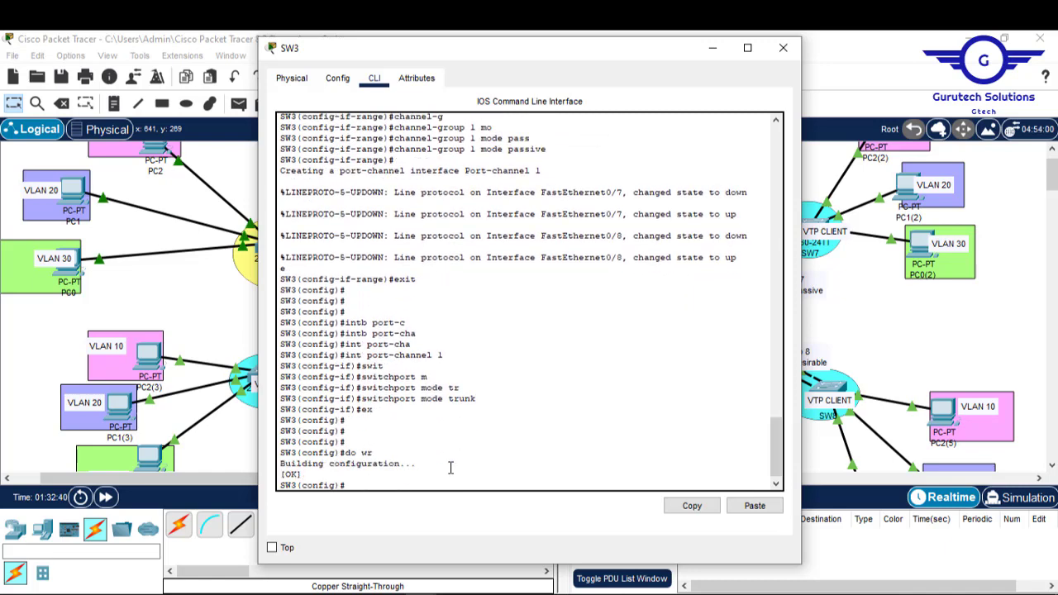
Run do sh etherchannel to confirm LACP with two ports, then hide the console
text(do sh ether)
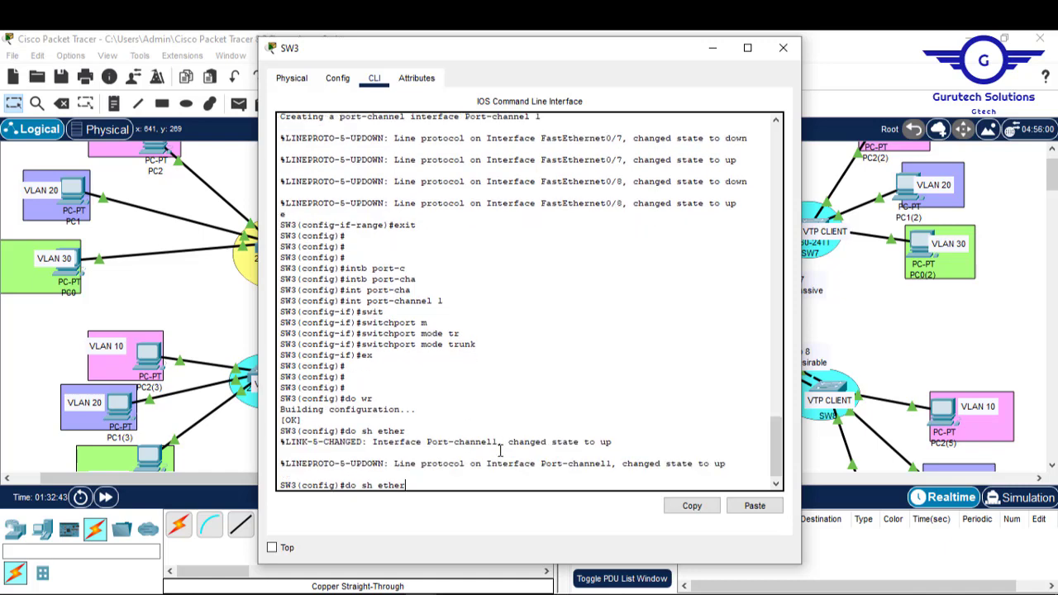
text(channel)
key(Return)
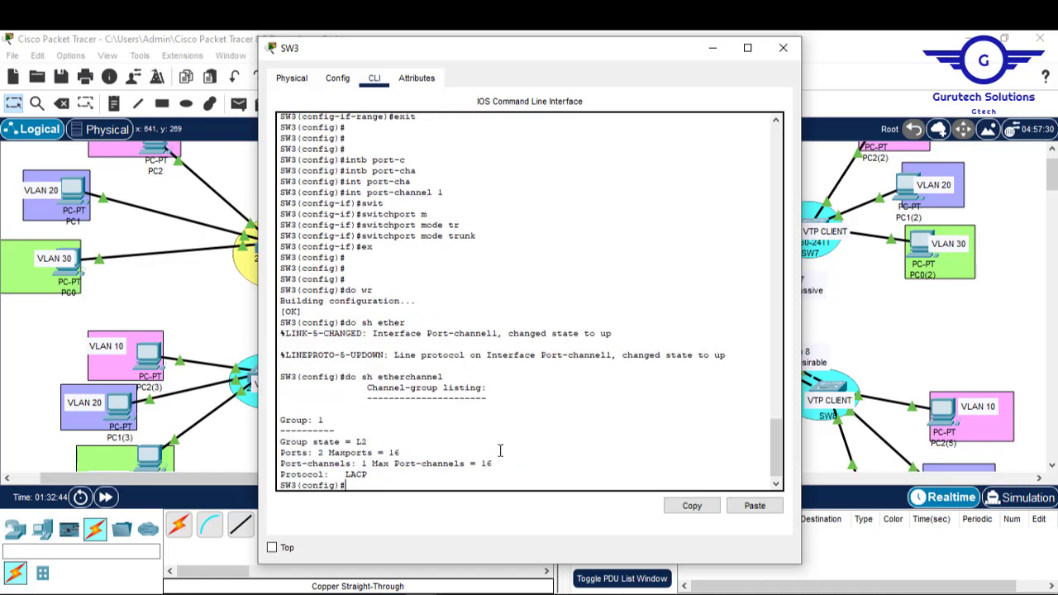
double_click(322, 453)
drag(374, 476, 346, 478)
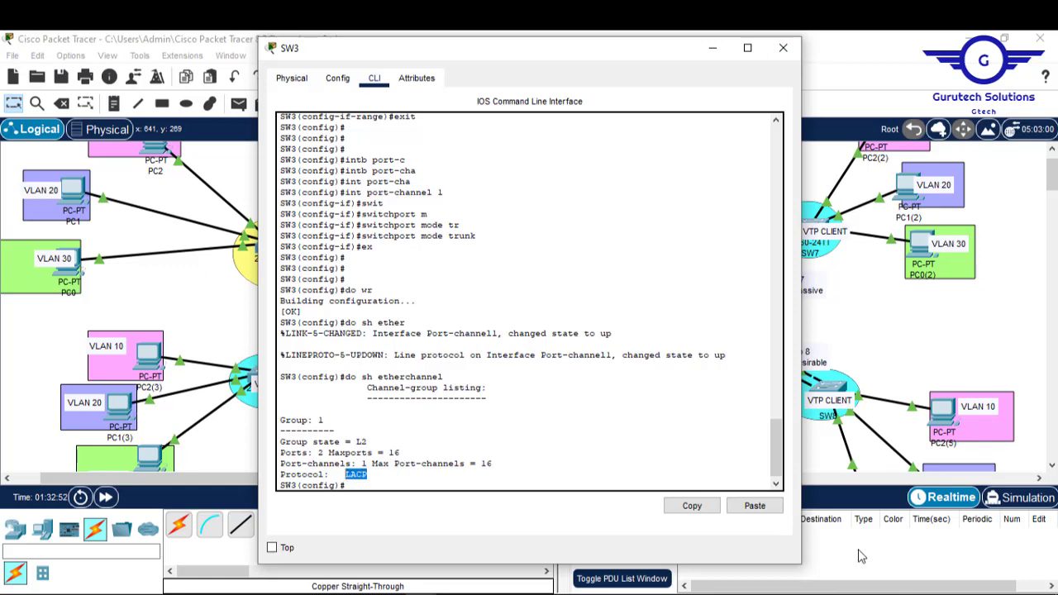
click(711, 55)
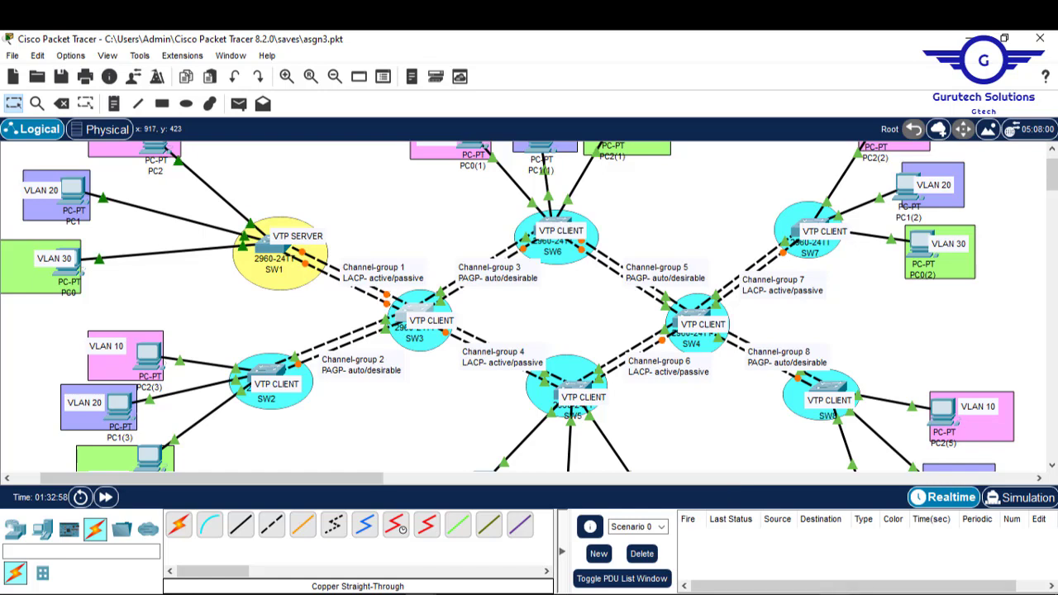
Clear the old SW8 script from Notepad
click(833, 594)
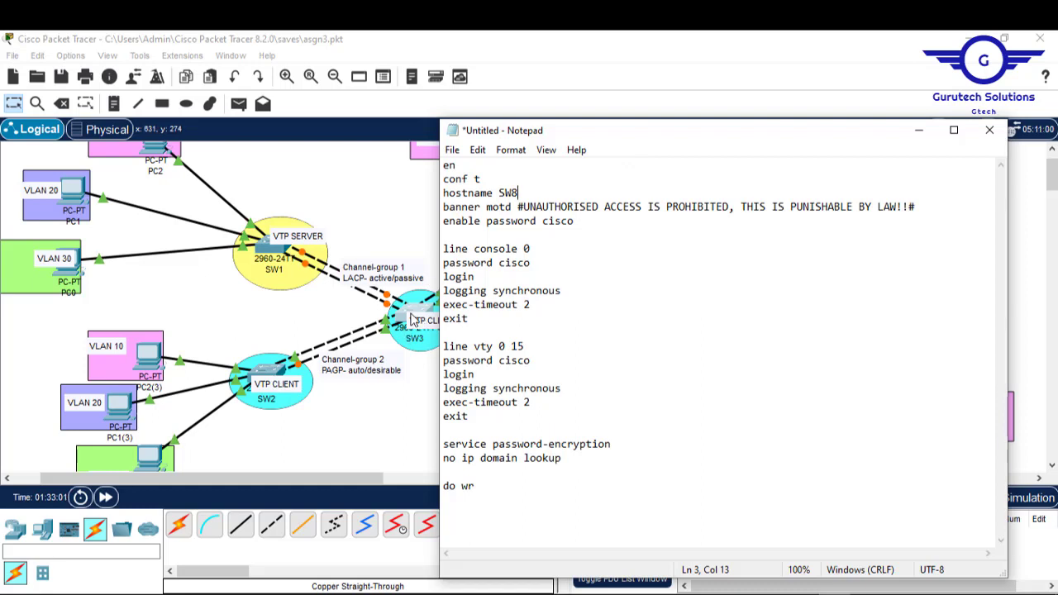
click(489, 494)
key(ctrl+a)
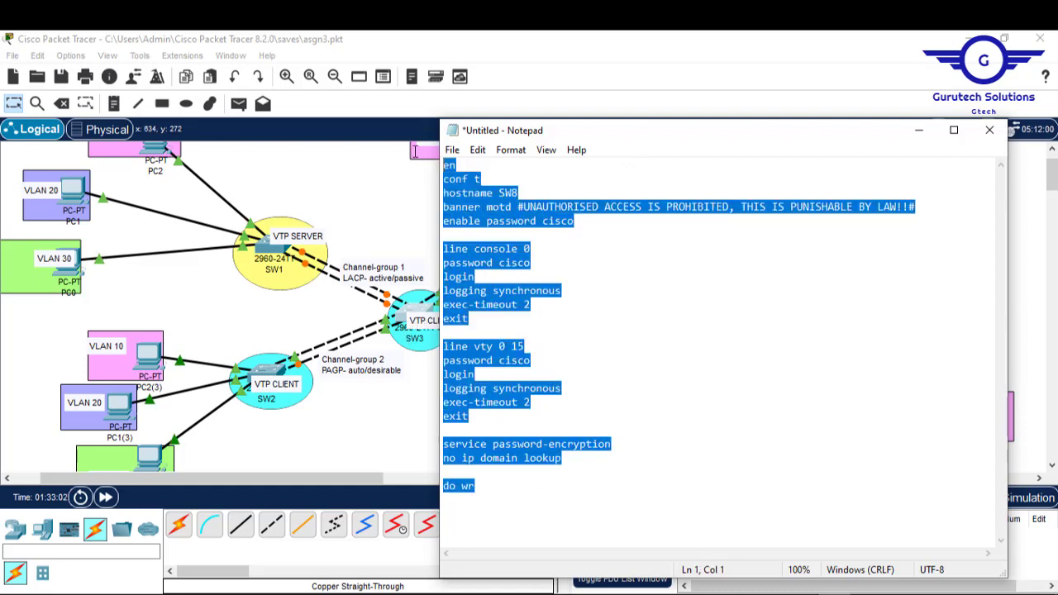
key(Delete)
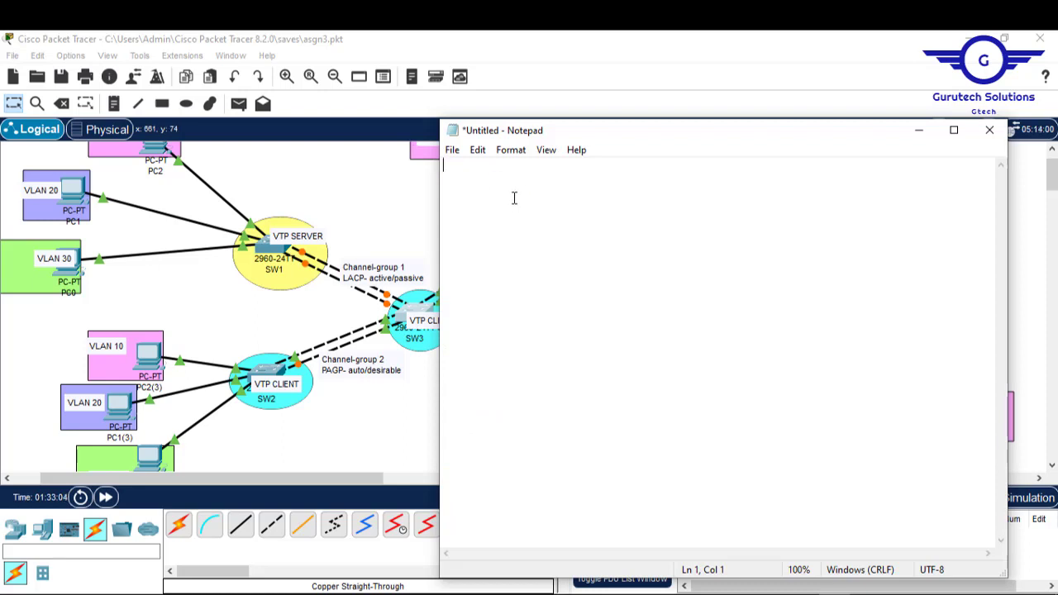
Type int range fa0/1-2 and channel-group 2 mode auto in Notepad, closing SW2's window
text(int range)
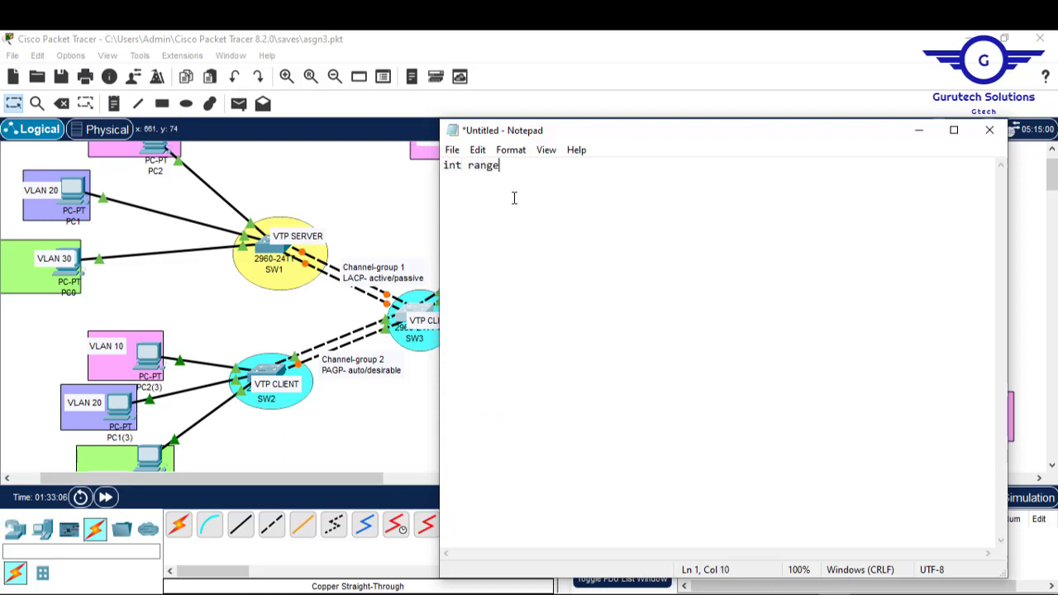
click(253, 324)
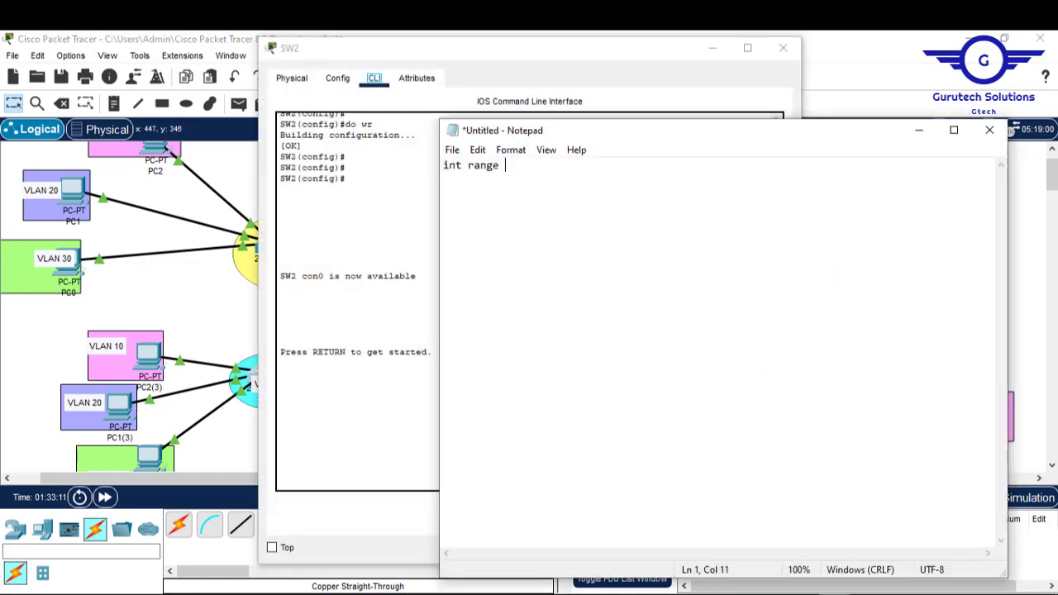
text(fa0)
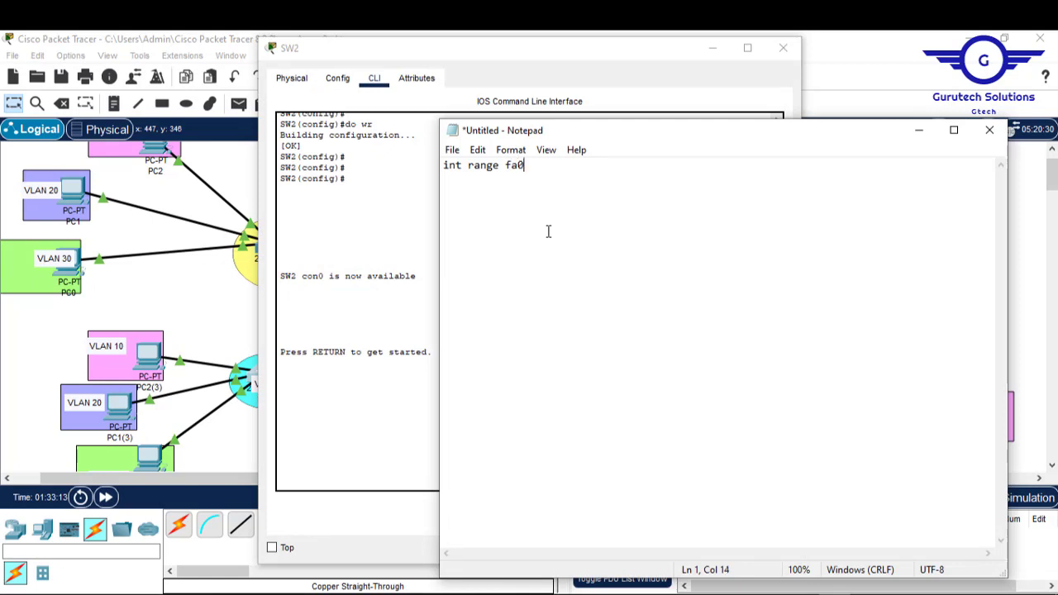
text(/1-2)
key(Return)
text(channel-)
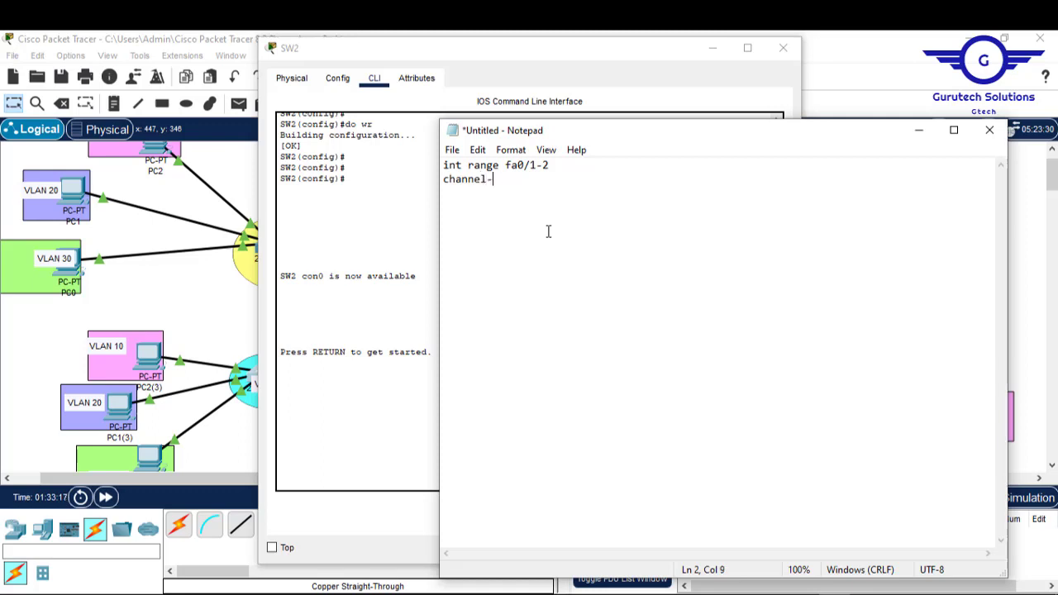
text(group)
click(786, 48)
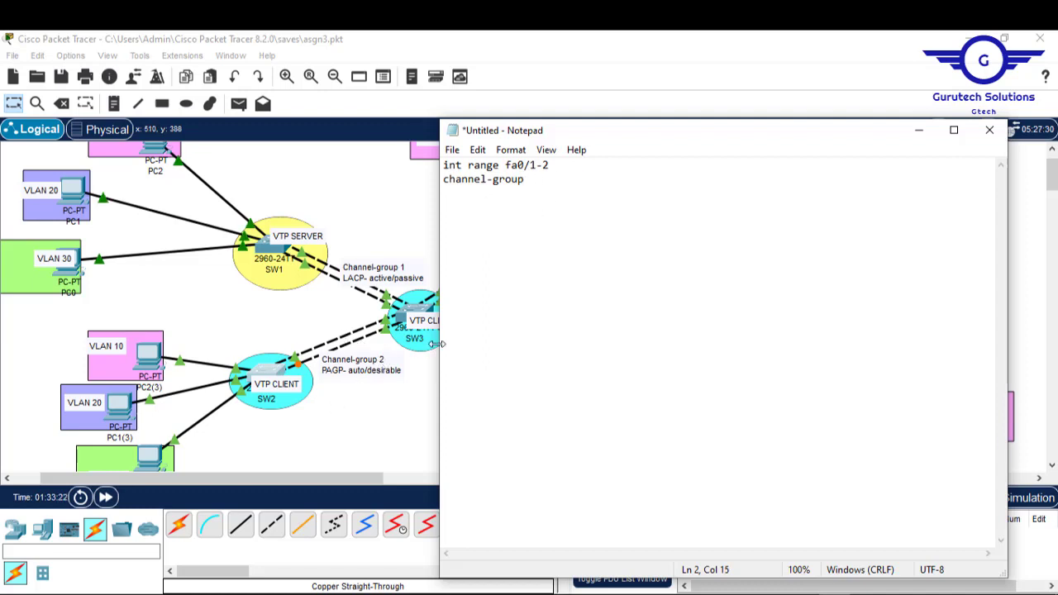
text(mode auto)
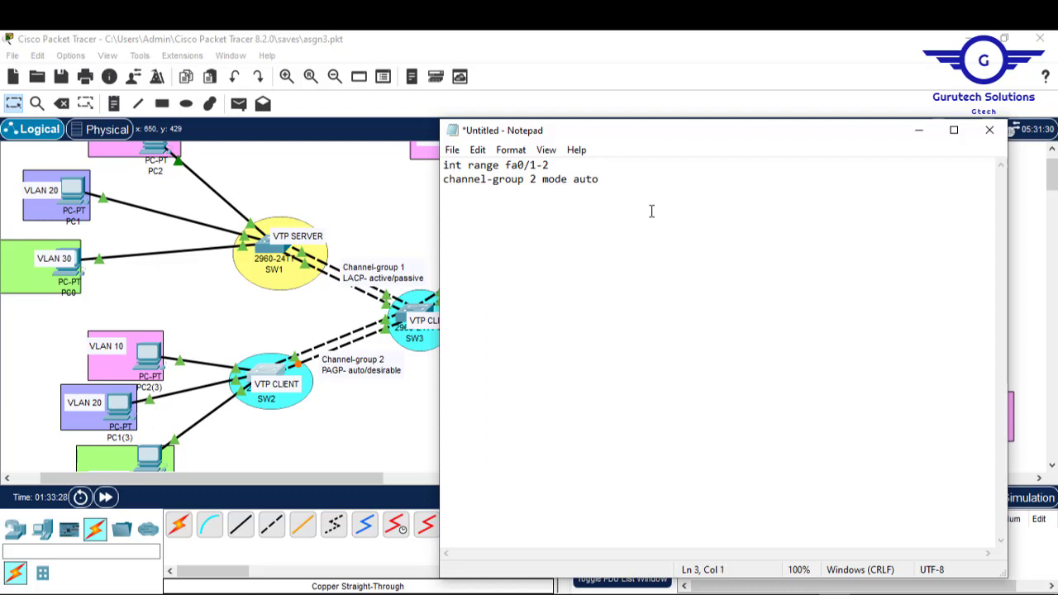
Add int port-channel 2, switchport mode trunk and do wr to the SW2 script
text(it )
text(int )
text(port)
text(-cha)
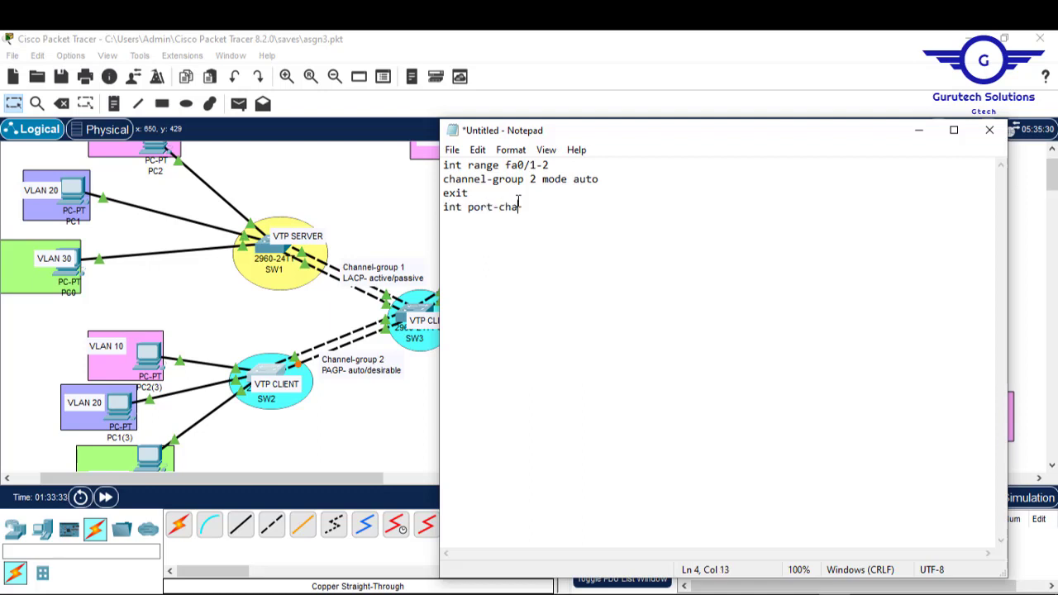
text(nnel 2 )
text(switchpo)
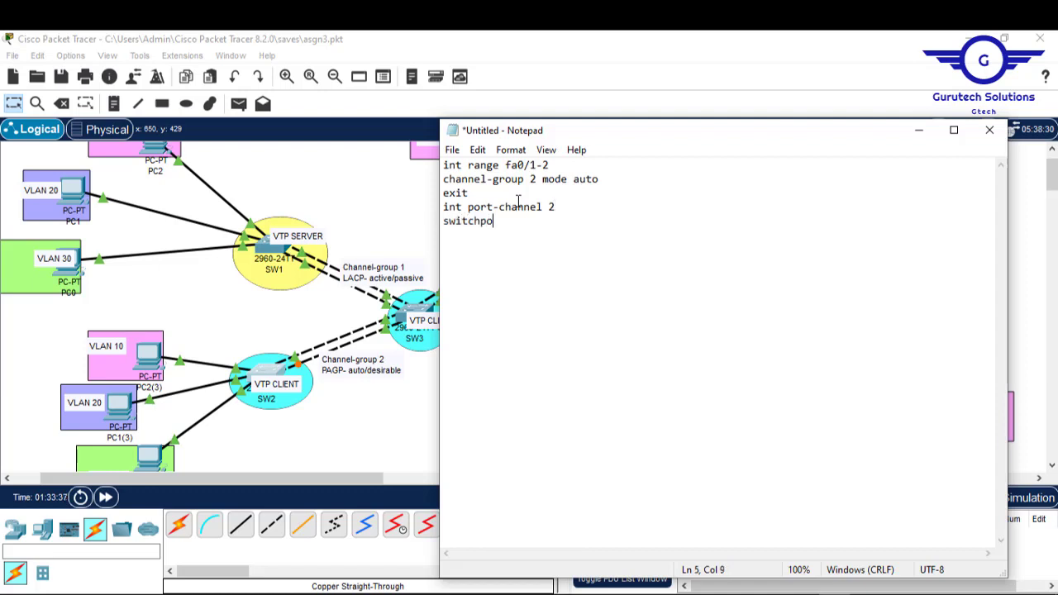
text(rt mode trun)
text(k)
key(Return)
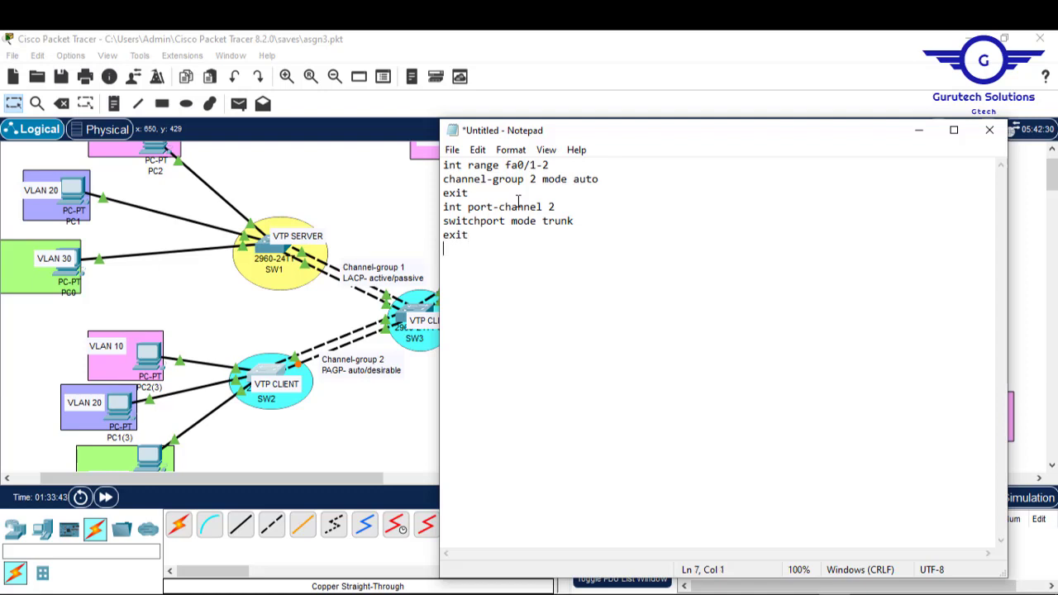
key(Return)
key(Return)
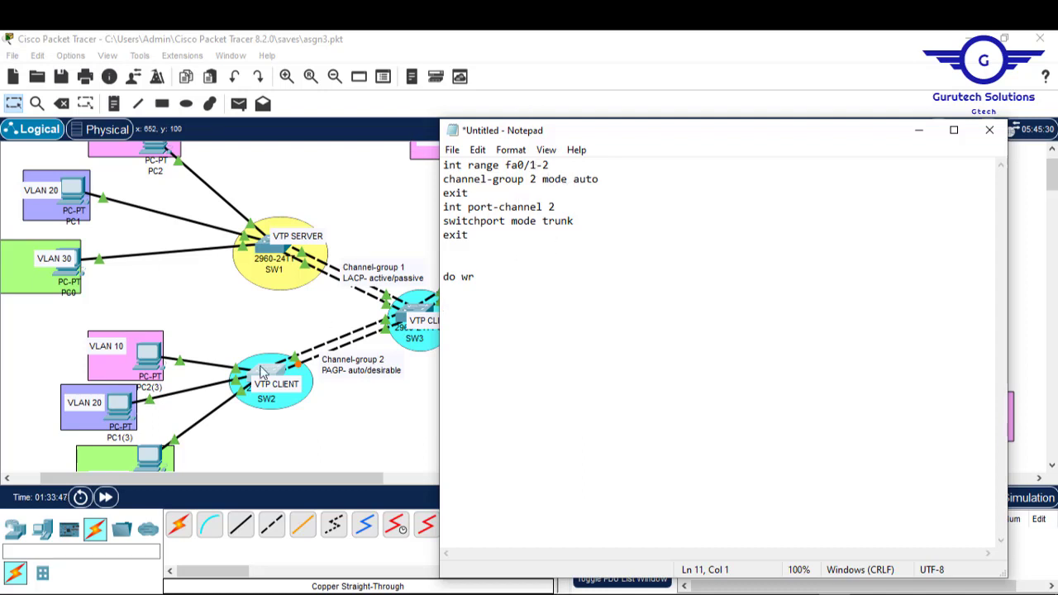
Correct the channel-group number to 2 and select the whole script for copying
click(539, 183)
drag(539, 183, 524, 181)
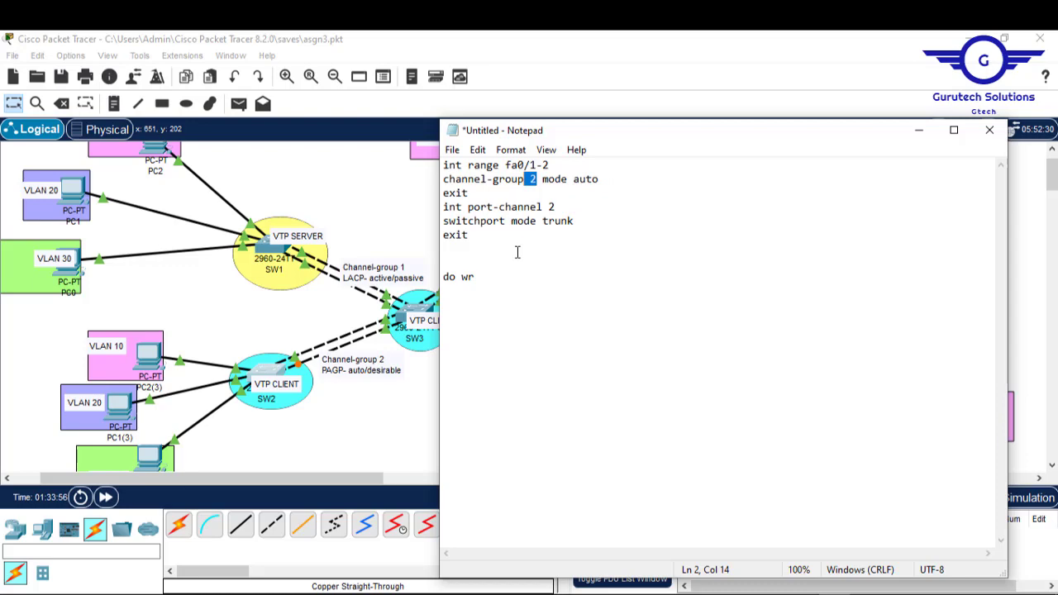
key(ctrl+a)
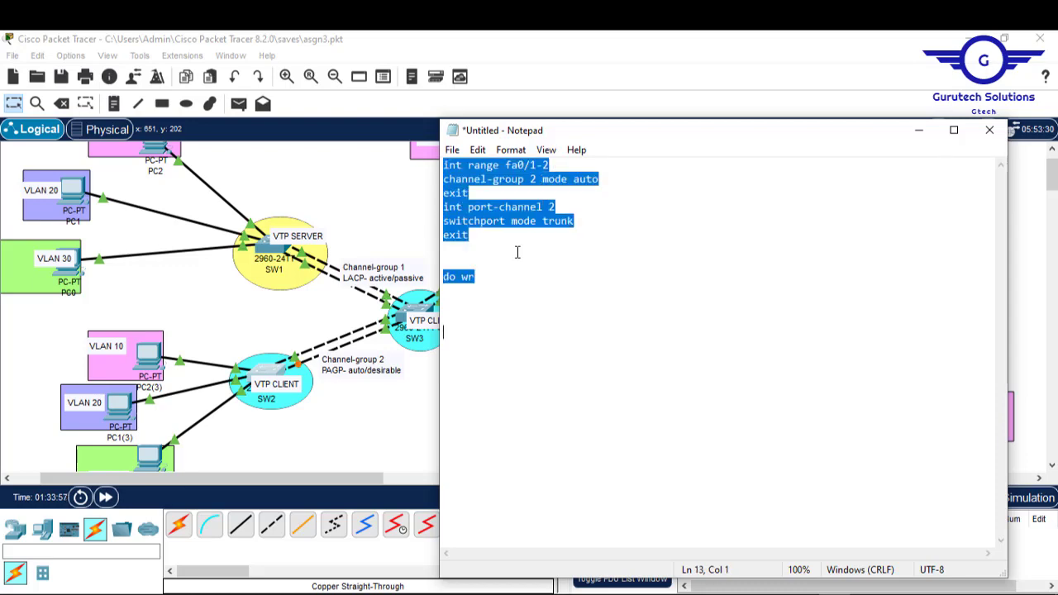
click(266, 374)
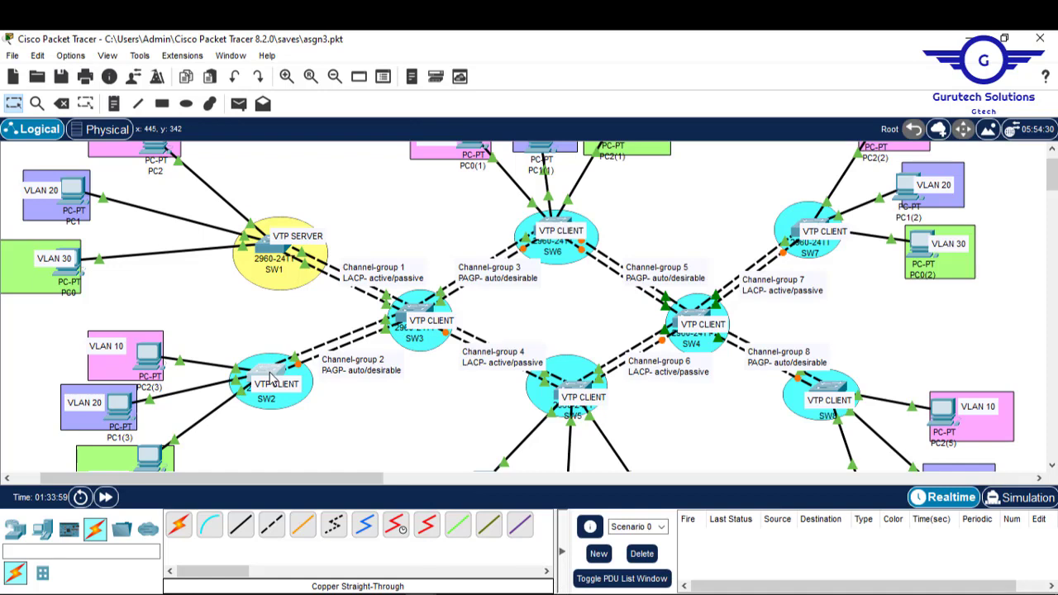
Open SW2's console and submit its login password attempts
click(269, 377)
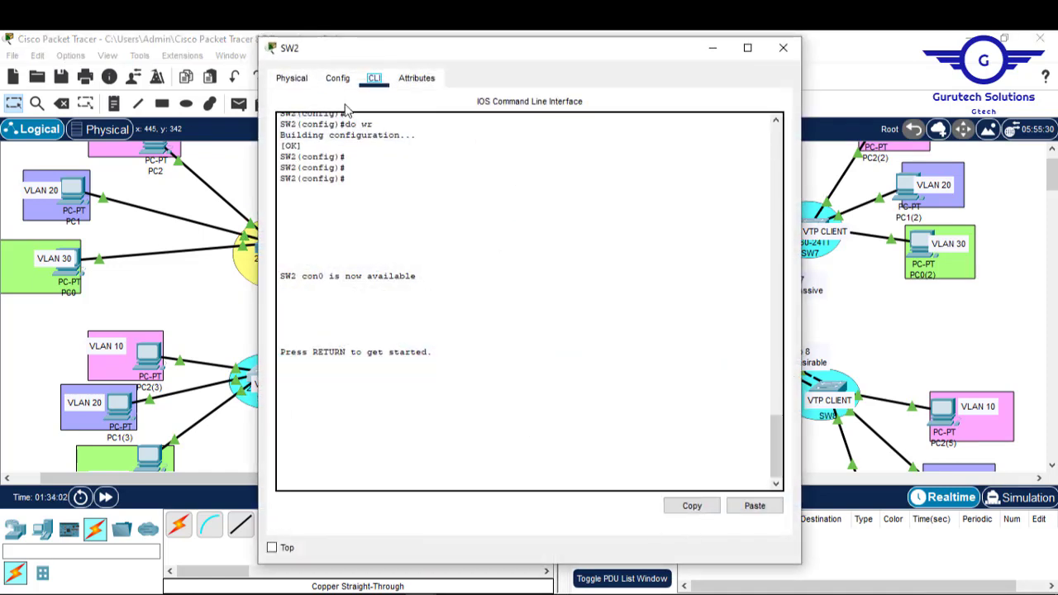
key(Return)
key(Return)
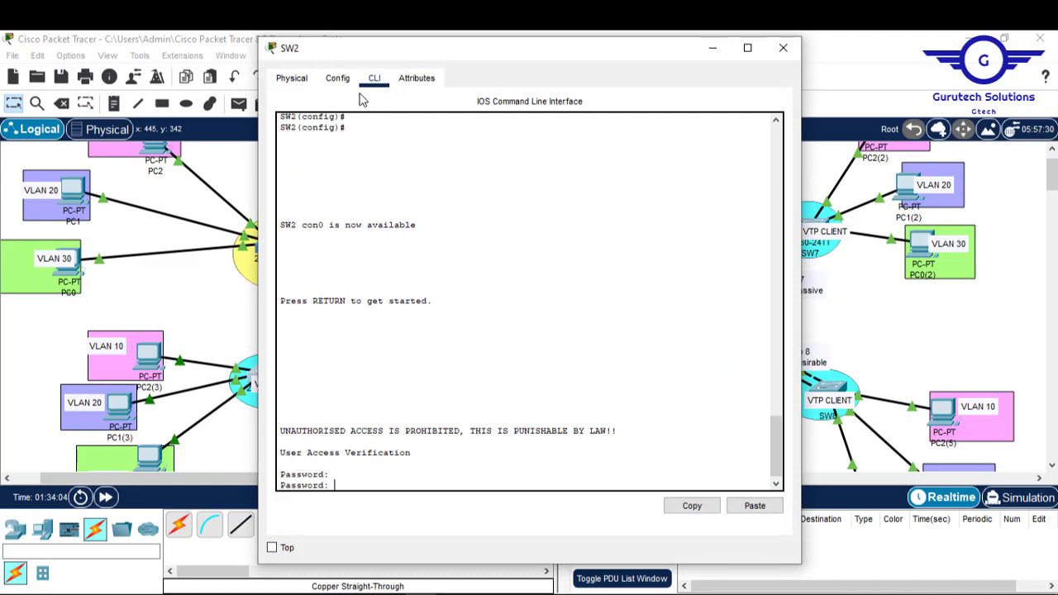
click(338, 80)
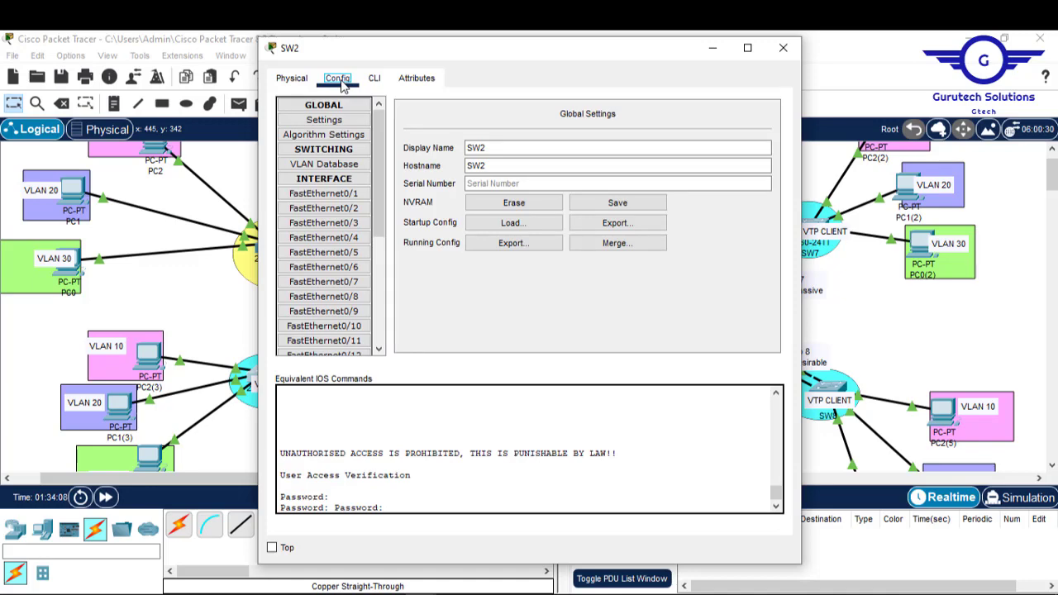
click(374, 81)
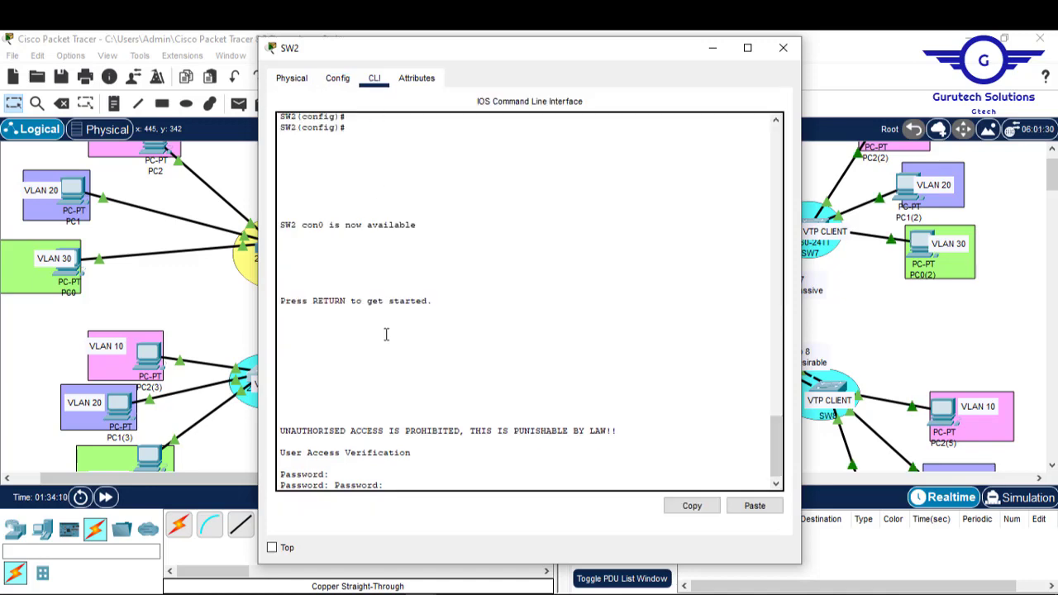
key(Return)
key(Return)
key(Return)
key(Return)
key(Return)
key(Return)
key(Return)
key(Return)
key(Return)
key(Return)
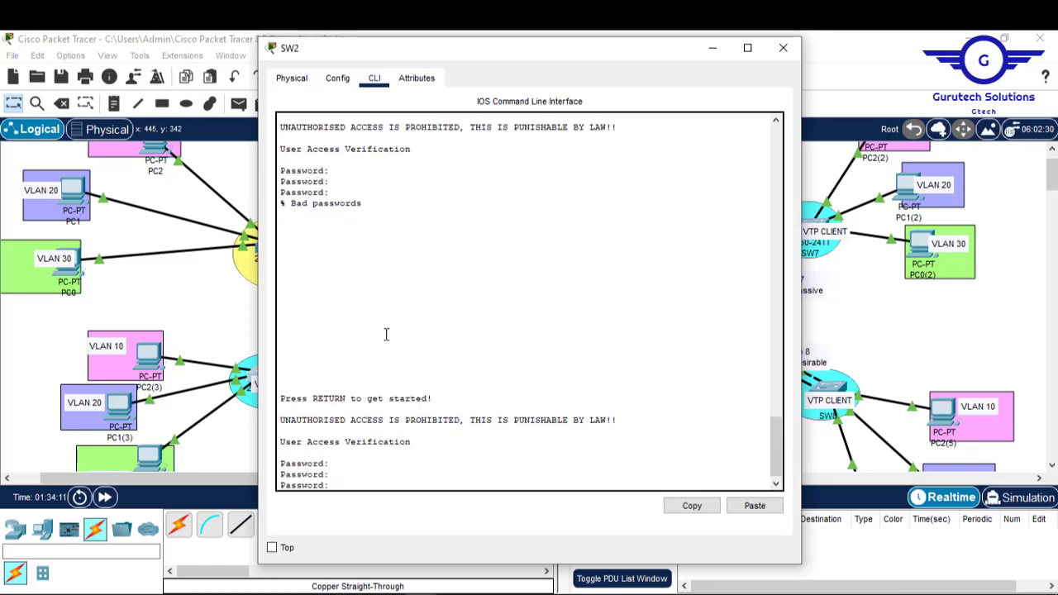
key(Return)
key(Return)
key(Return)
key(Return)
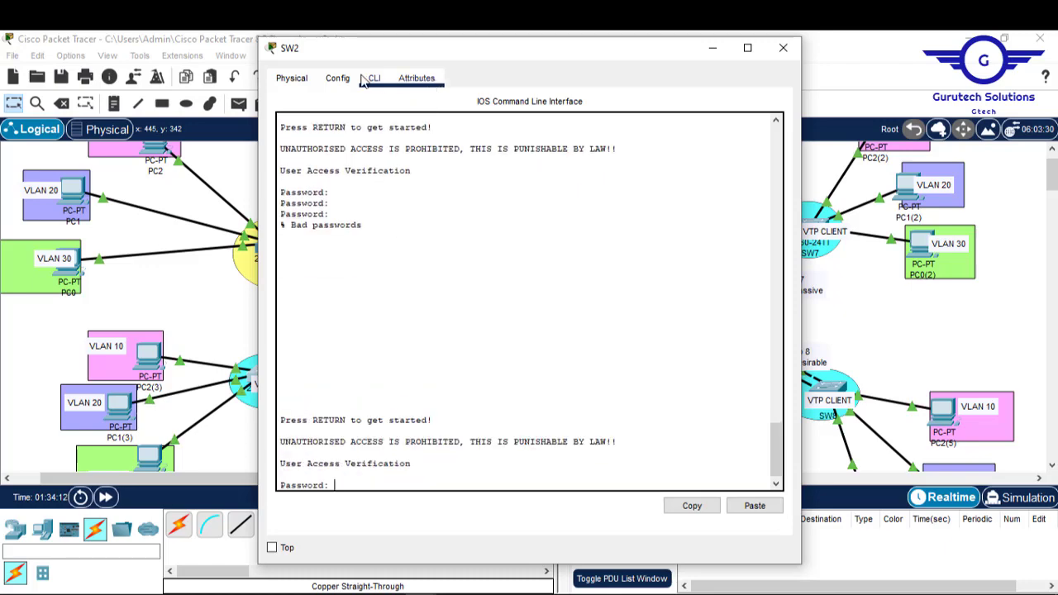
Reach SW2's global configuration via the FastEthernet0/1 config page, then close the window
click(341, 79)
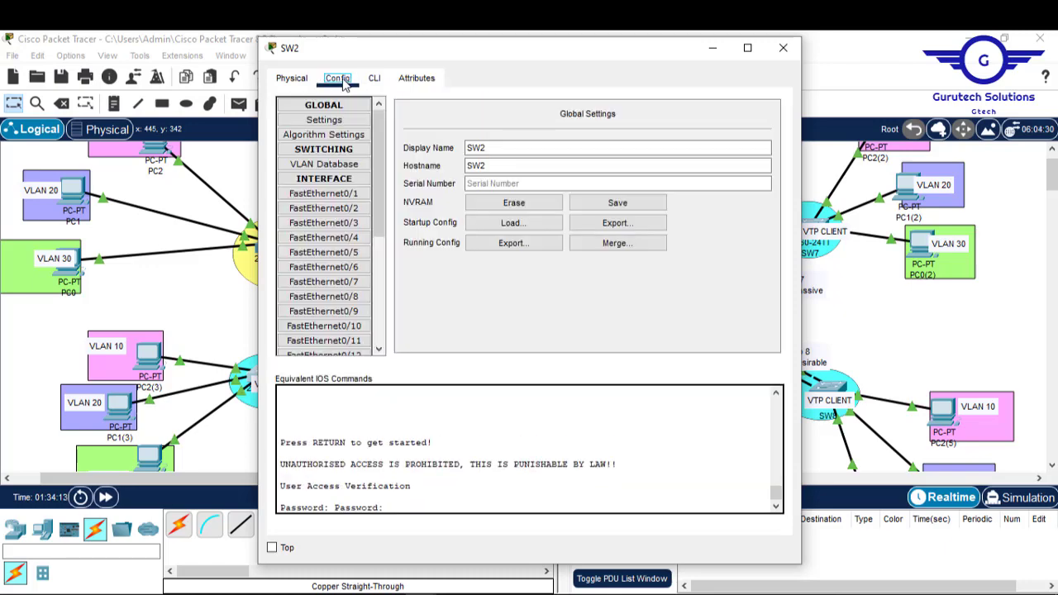
click(351, 201)
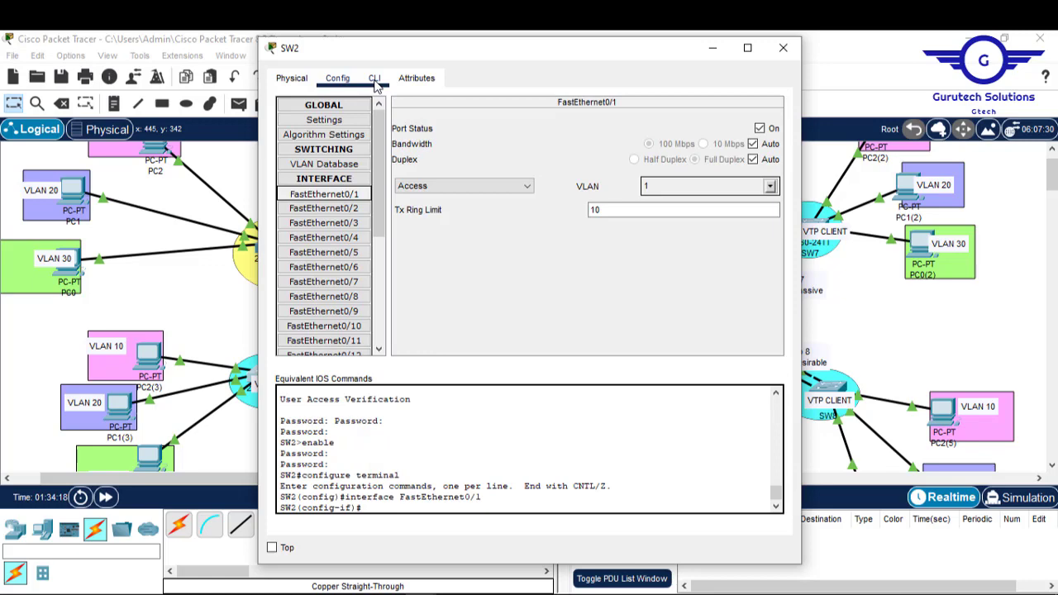
click(374, 80)
text(ex)
key(Return)
key(Return)
key(Return)
key(Return)
key(Return)
key(Return)
key(Return)
key(Return)
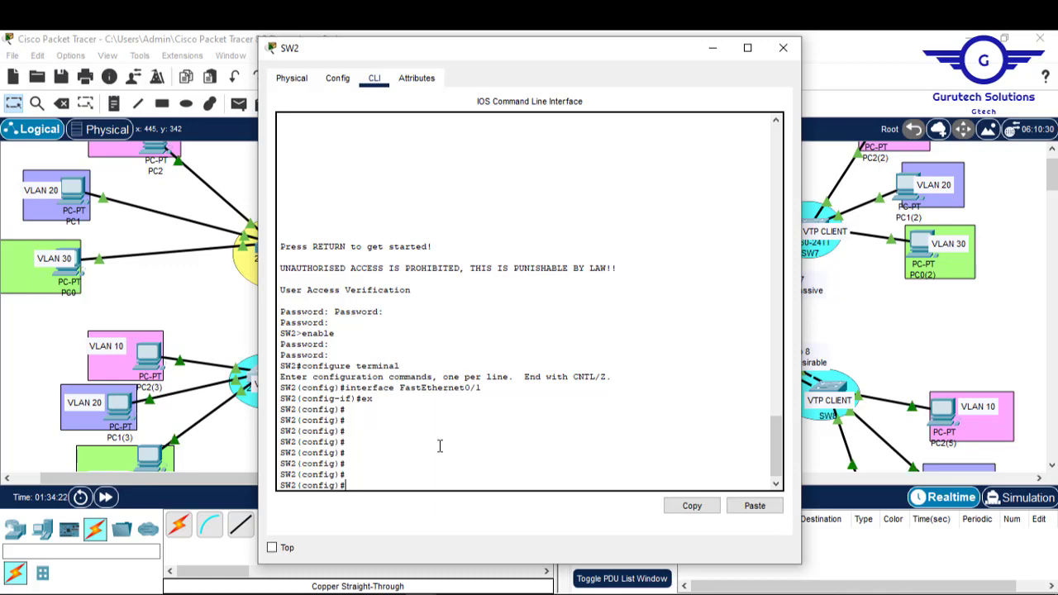
click(785, 50)
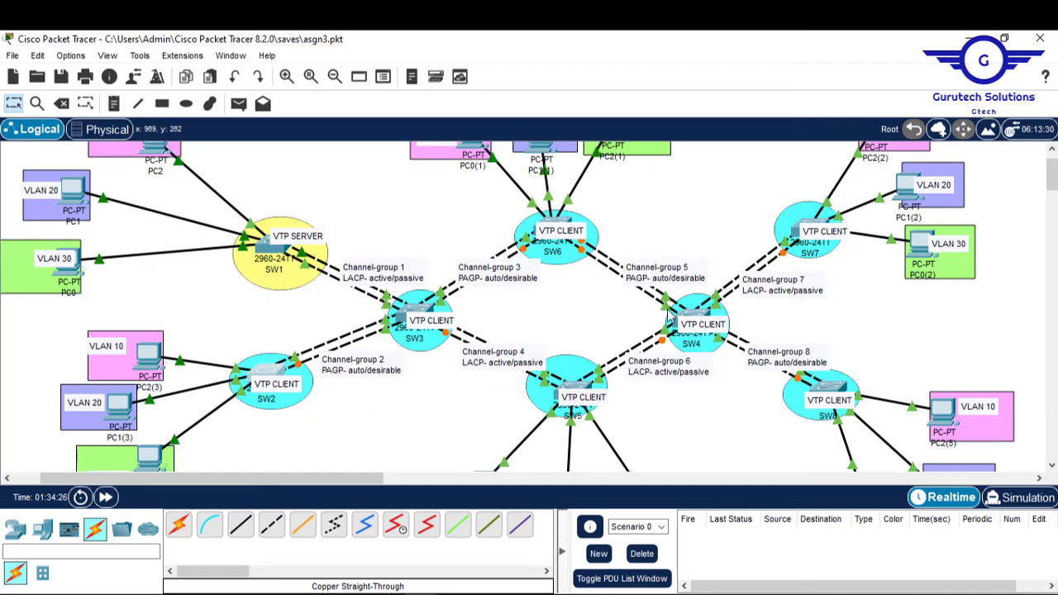
Bring SW8's console to global configuration via the FastEthernet0/8 config page, then close it
click(834, 395)
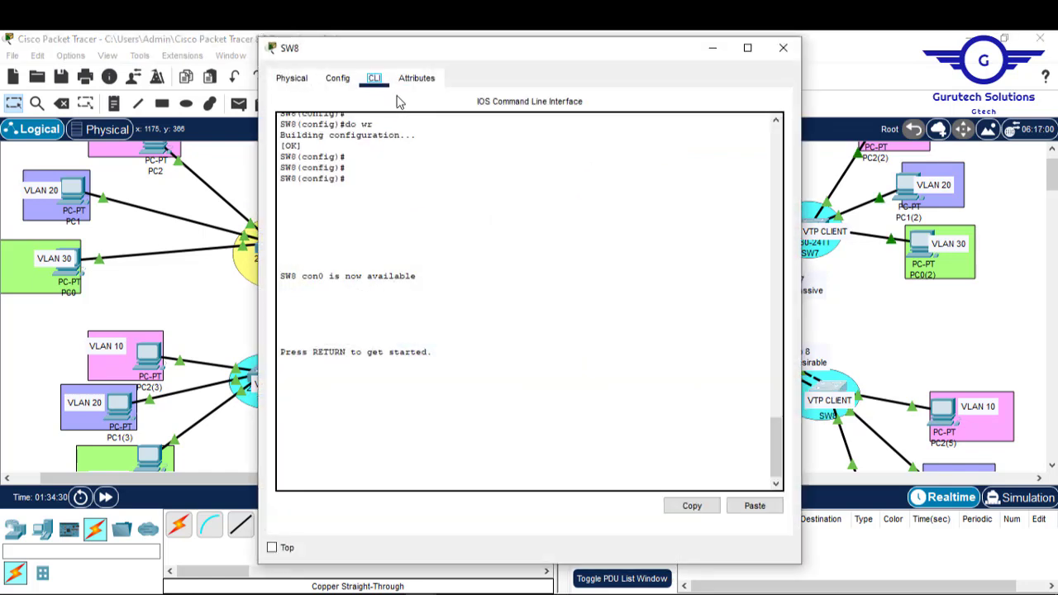
key(Return)
key(Return)
key(Return)
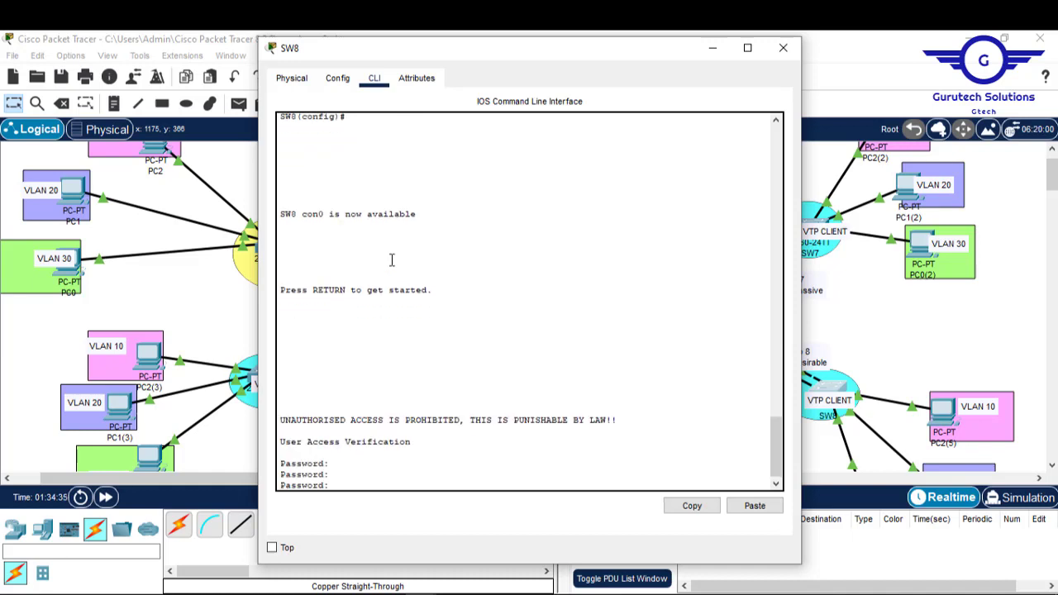
click(339, 82)
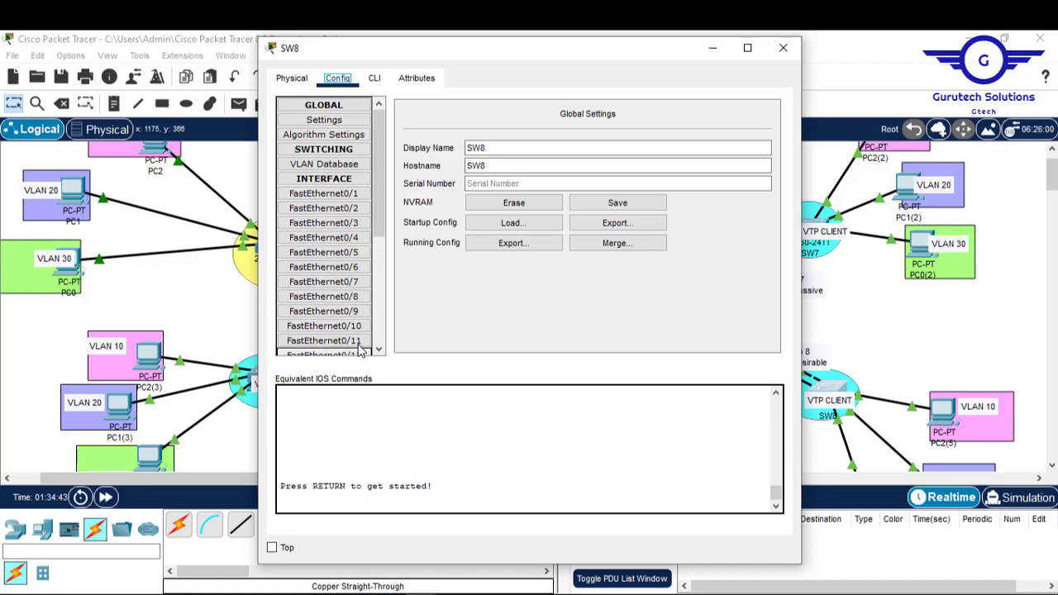
click(381, 321)
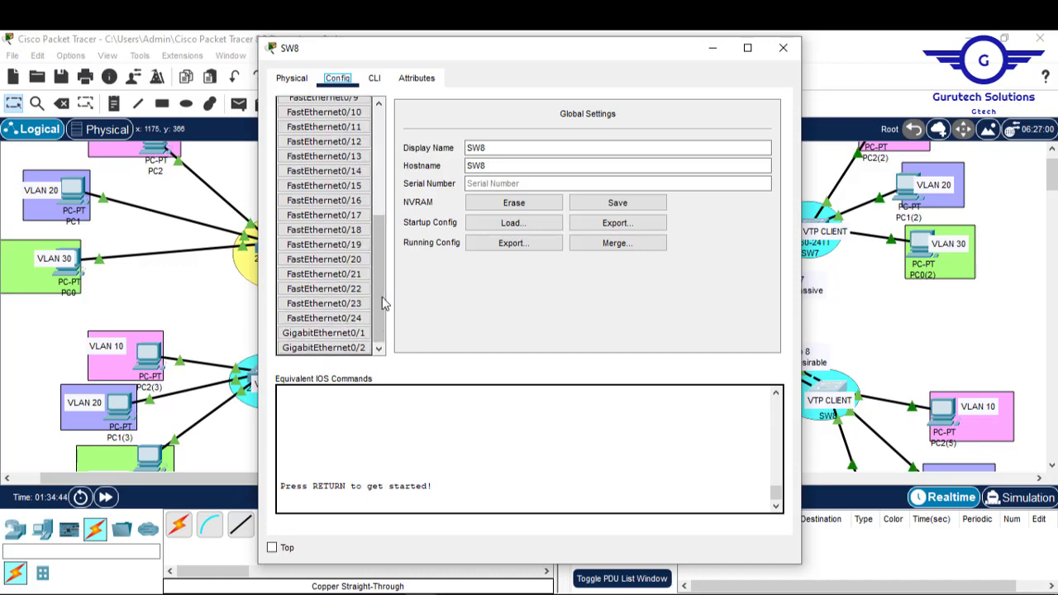
drag(382, 303, 382, 225)
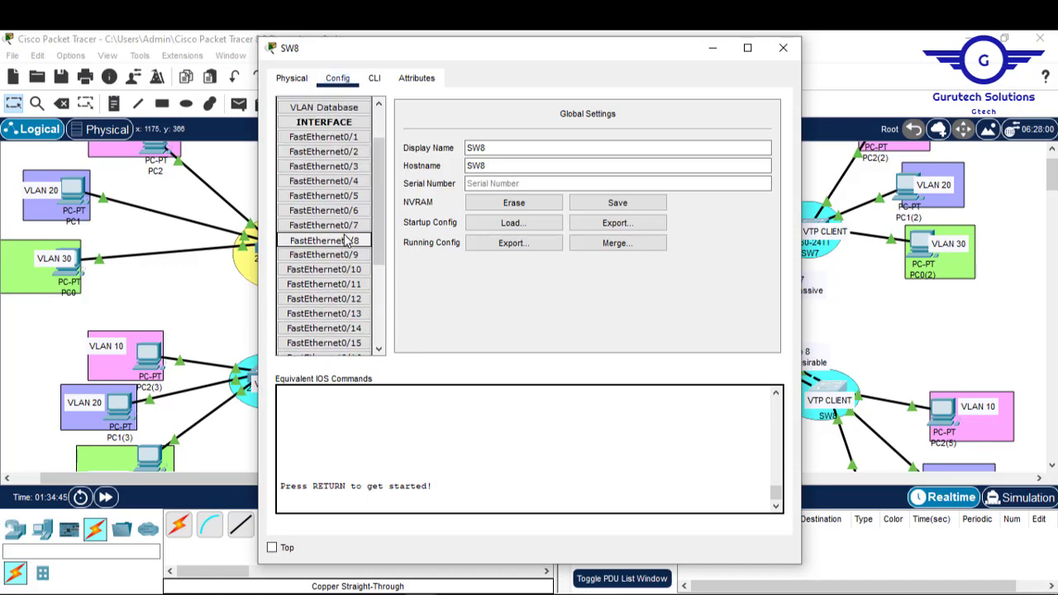
click(375, 80)
key(Return)
key(Return)
key(Return)
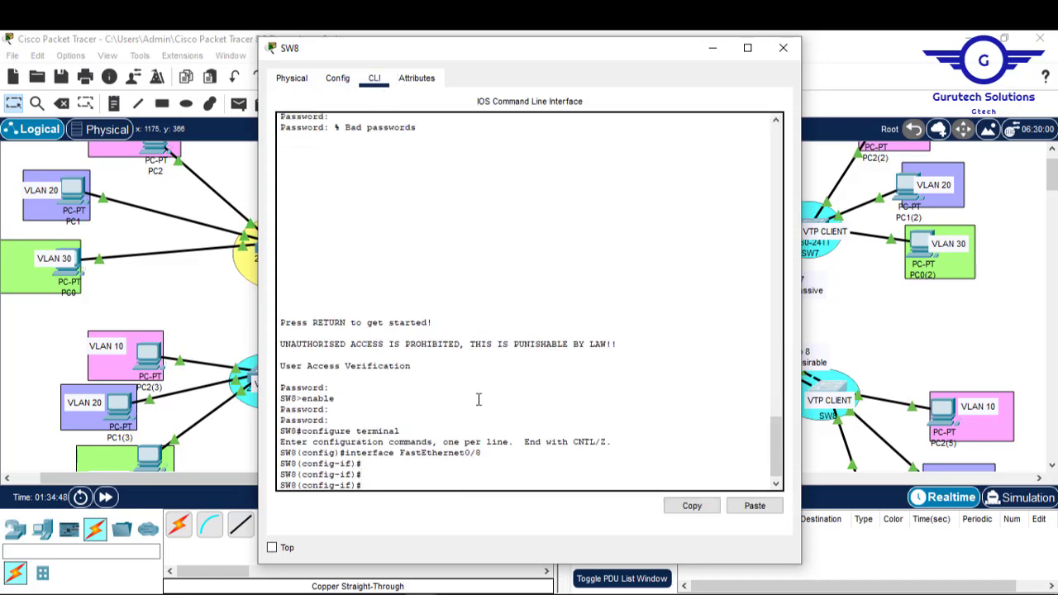
text(exit)
key(Return)
key(Return)
key(Return)
key(Return)
key(Return)
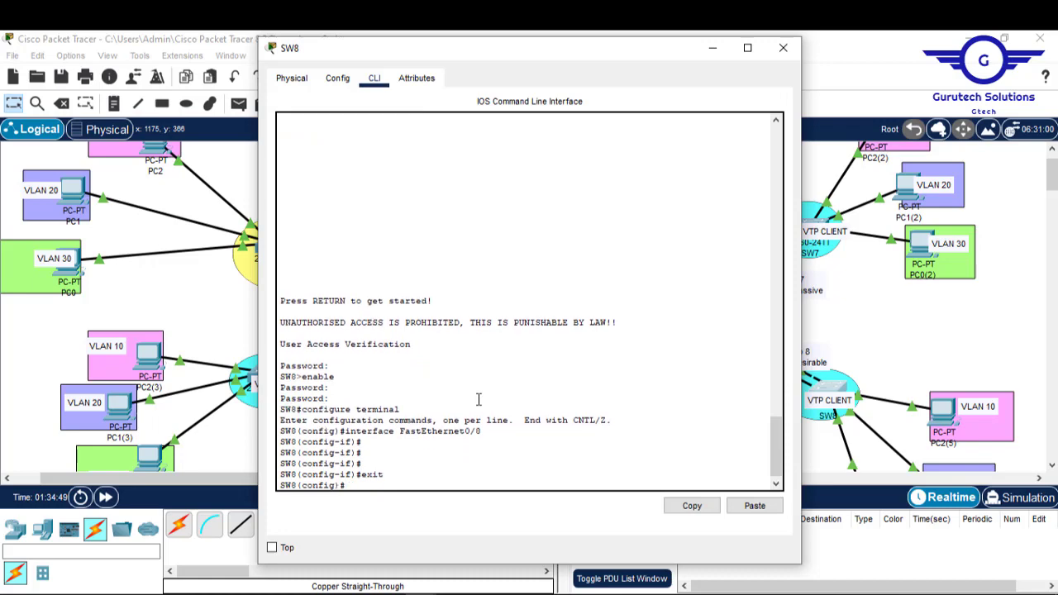
click(784, 47)
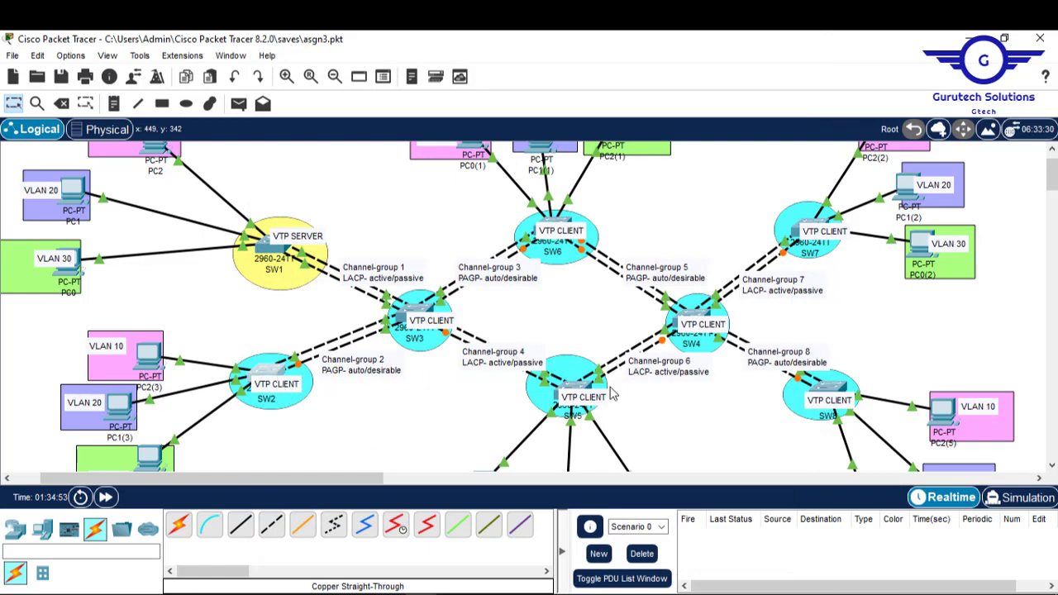
Paste the copied channel-group 2 auto, port-channel 2 trunk and do wr commands into SW2's CLI
click(299, 364)
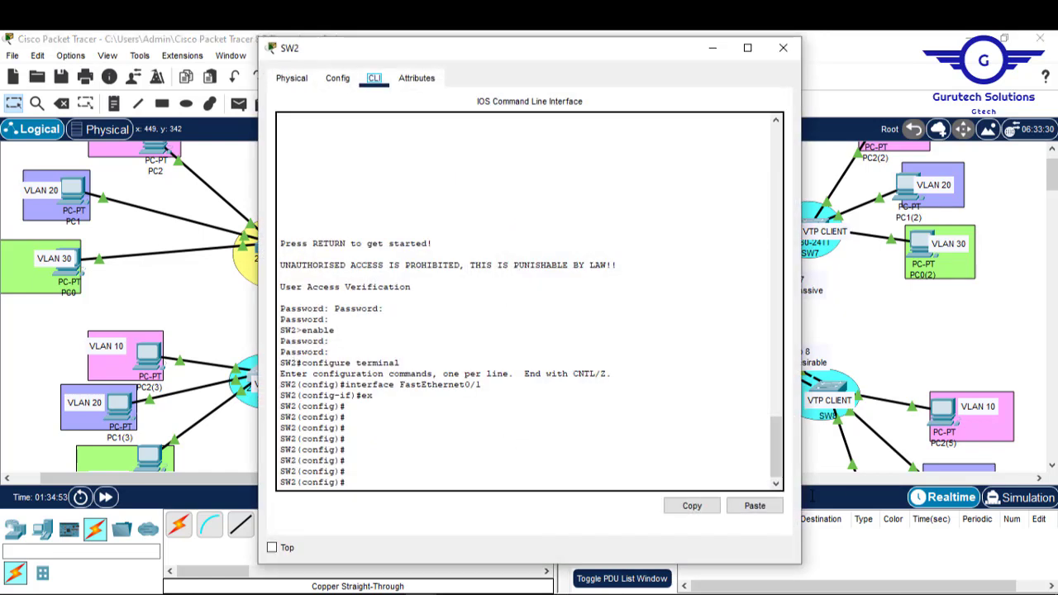
key(alt+Tab)
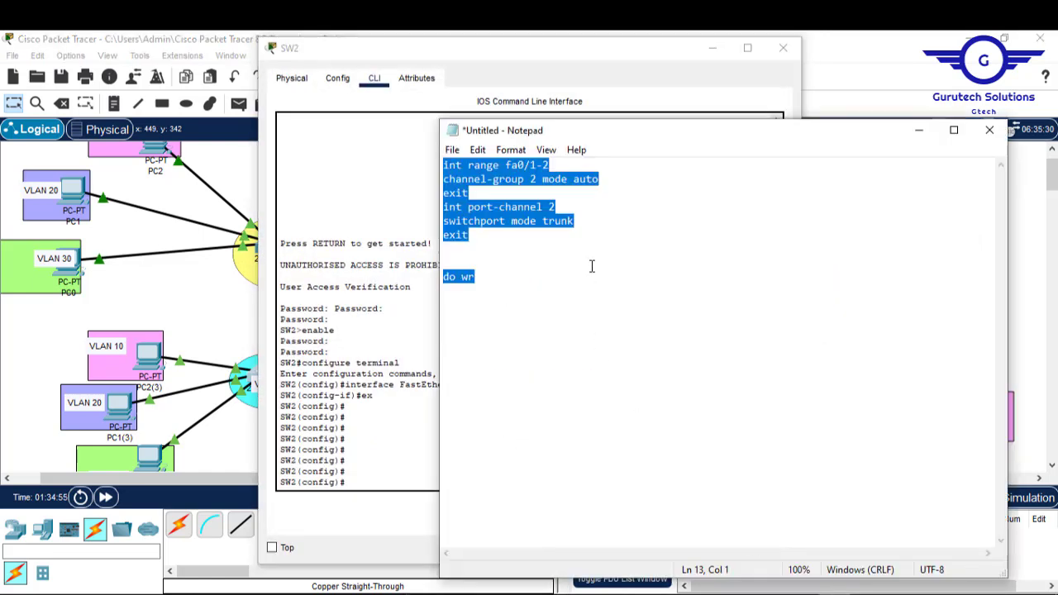
click(410, 456)
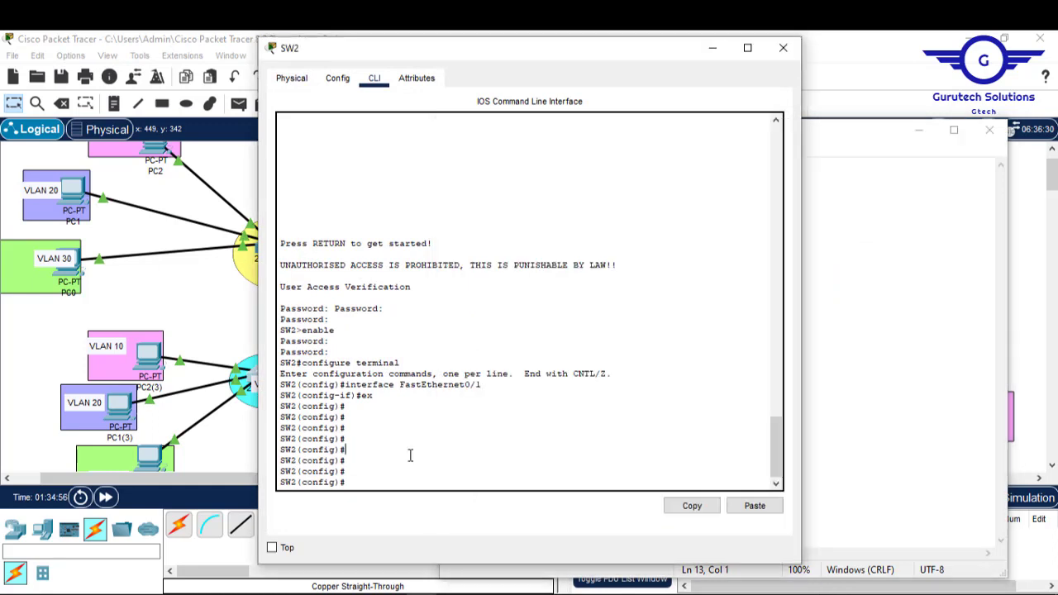
click(755, 506)
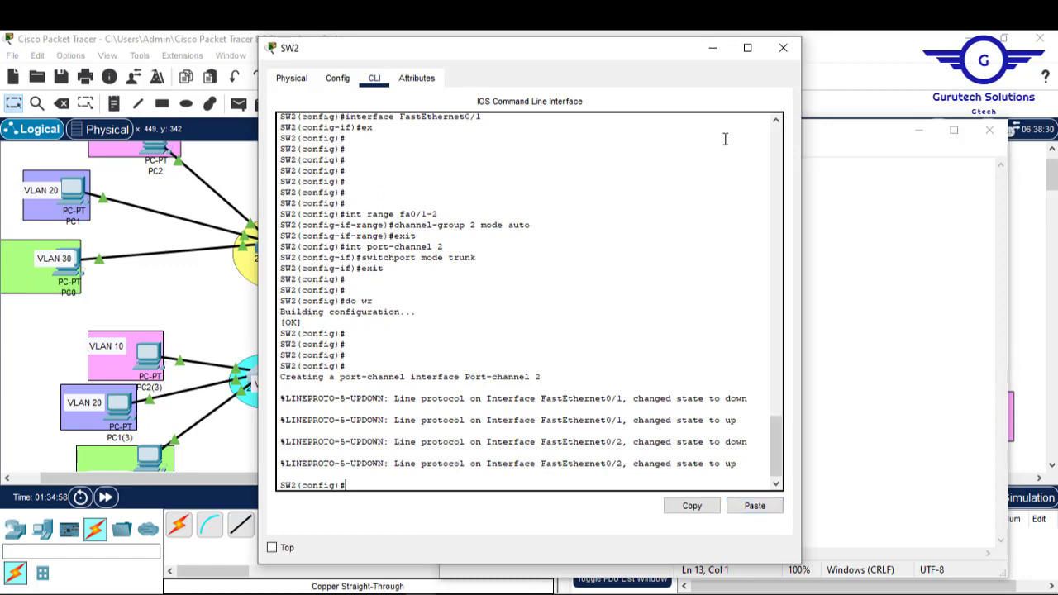
click(783, 47)
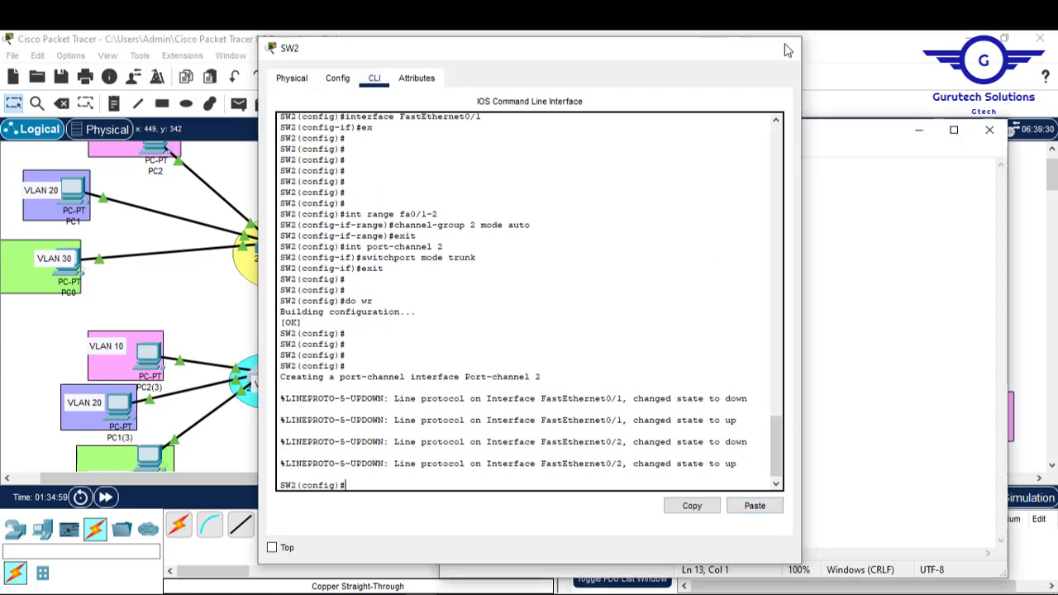
Minimise Notepad to reveal the full switch topology and open SW3
click(919, 130)
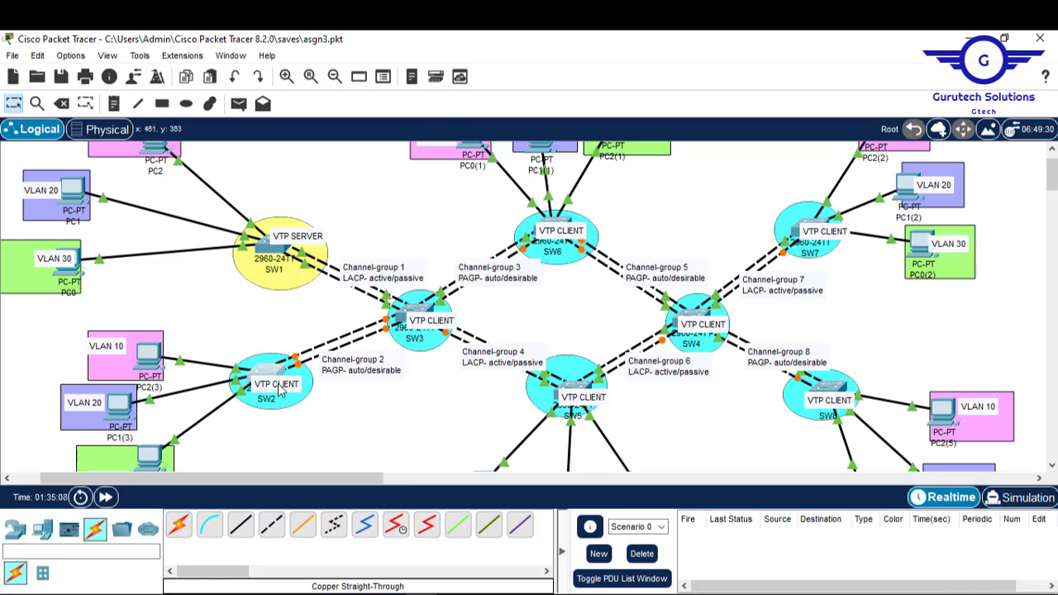
click(417, 316)
Bring SW3's CLI to the global configuration prompt and switch back to the Notepad script
key(Return)
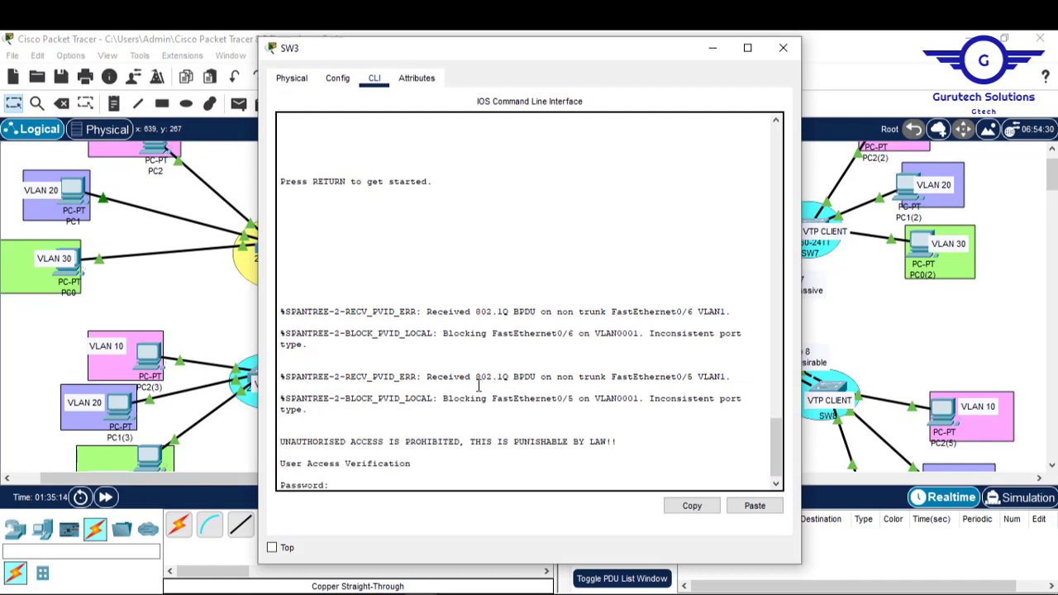
key(Return)
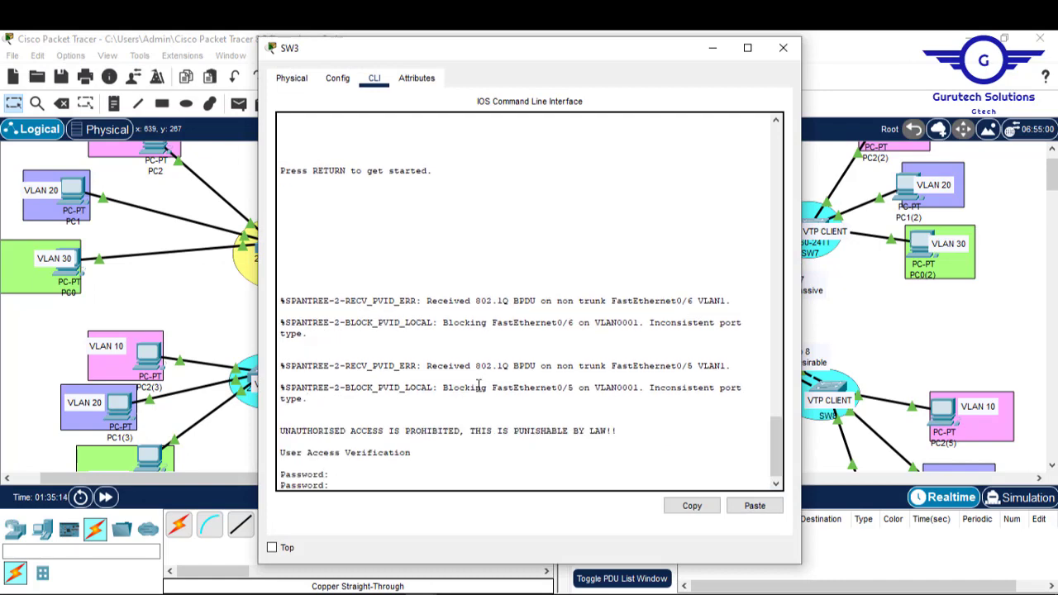
click(337, 77)
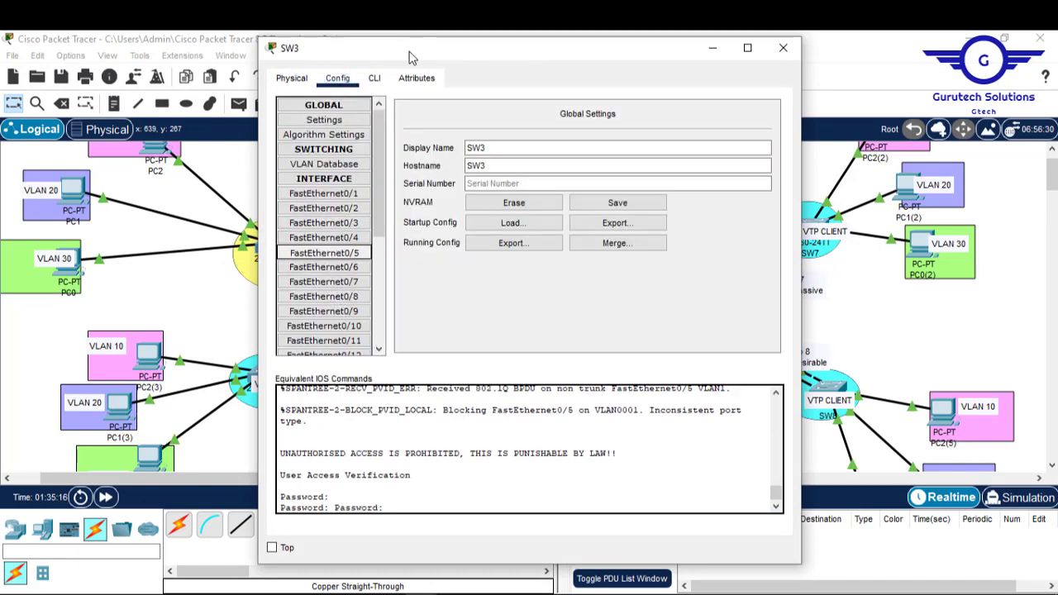
click(375, 83)
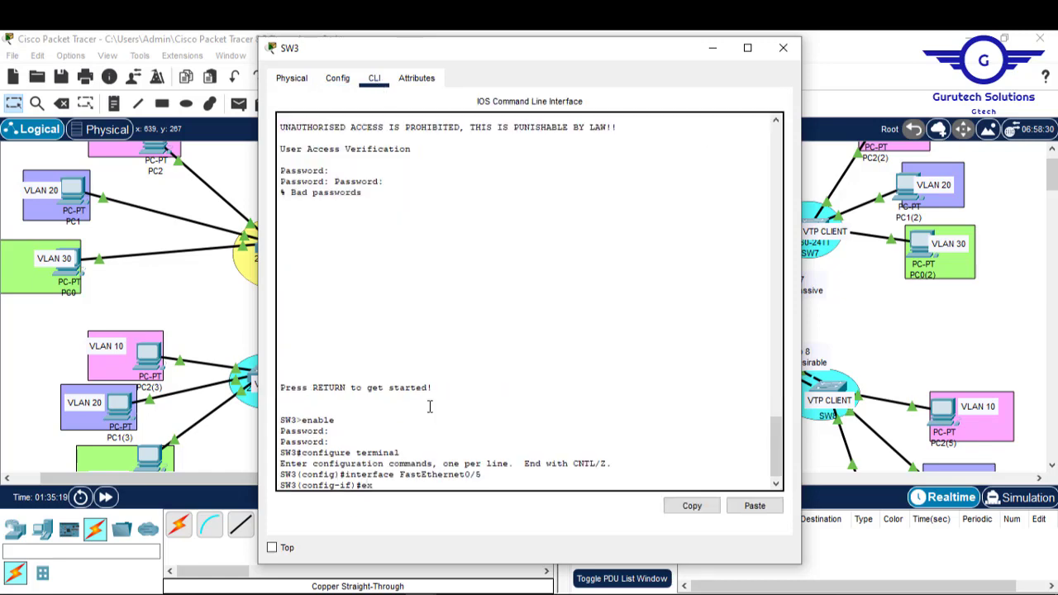
key(Return)
key(Return)
key(Return)
key(Return)
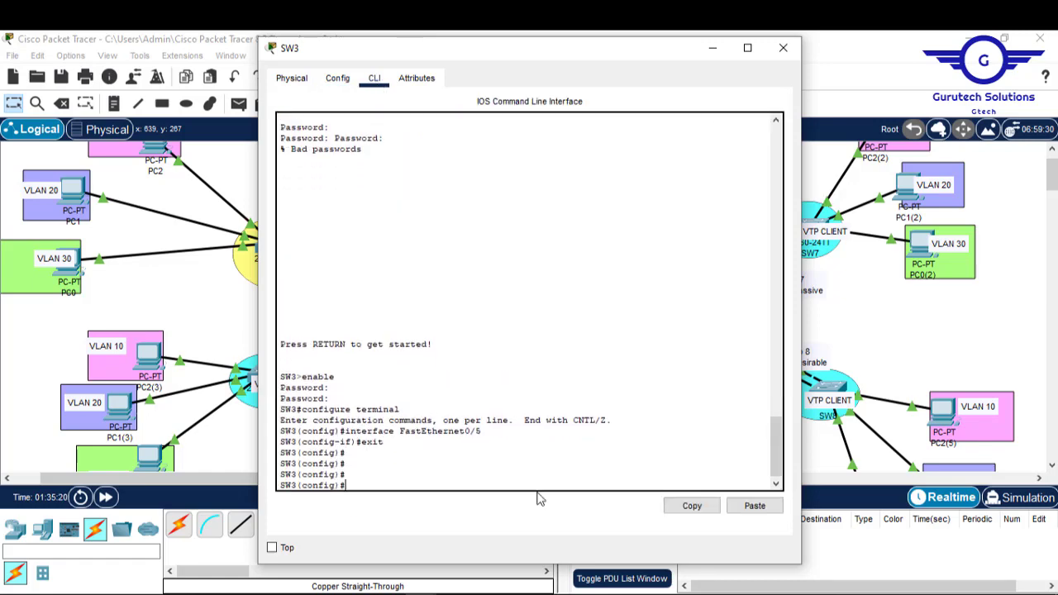
key(alt+Tab)
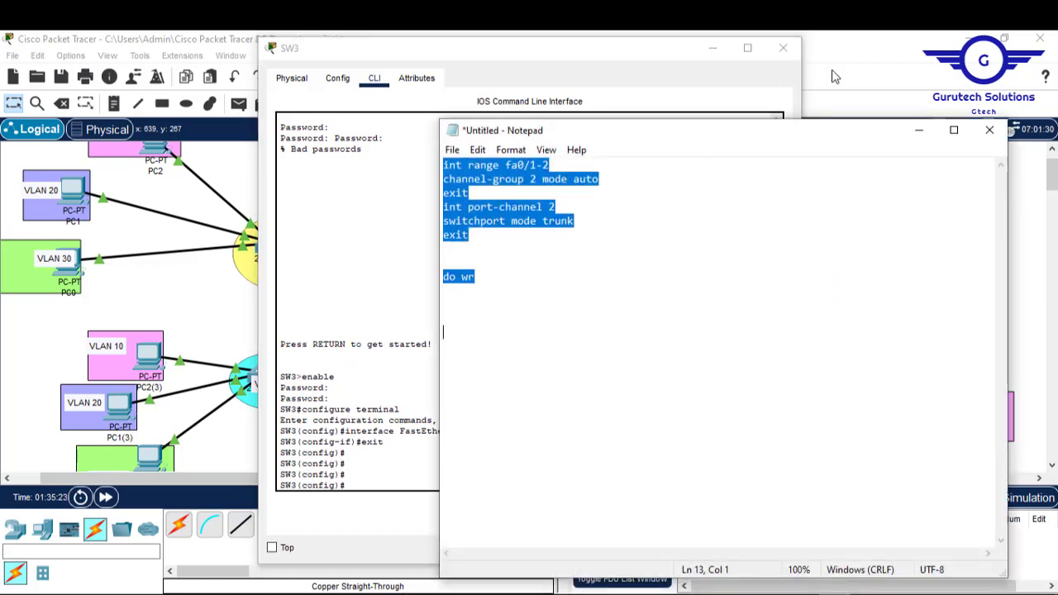
Close SW3's window and change the script's interface range to fa0/5-6
click(784, 48)
click(783, 48)
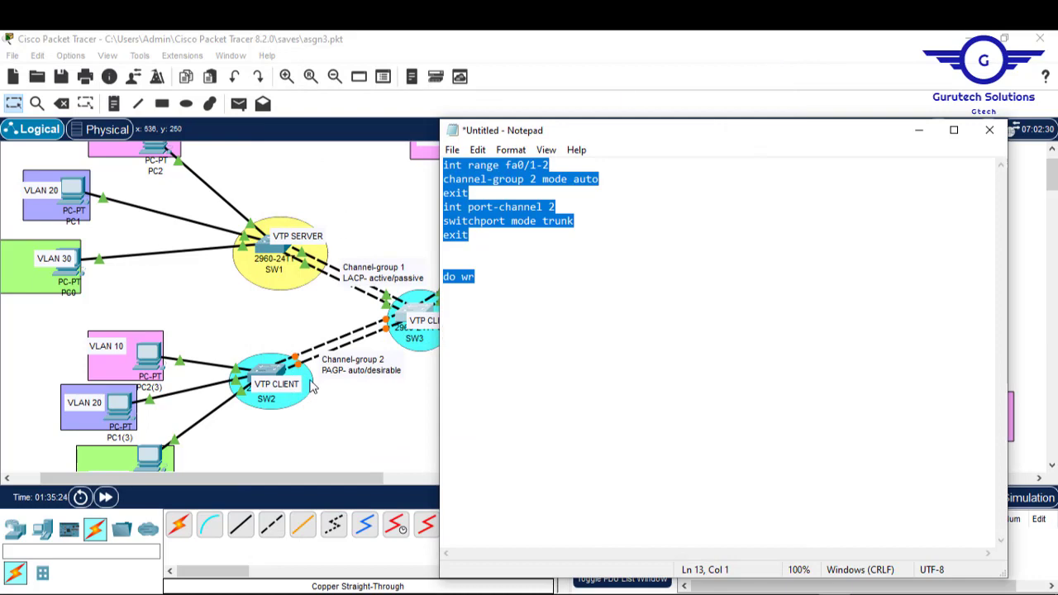
click(386, 439)
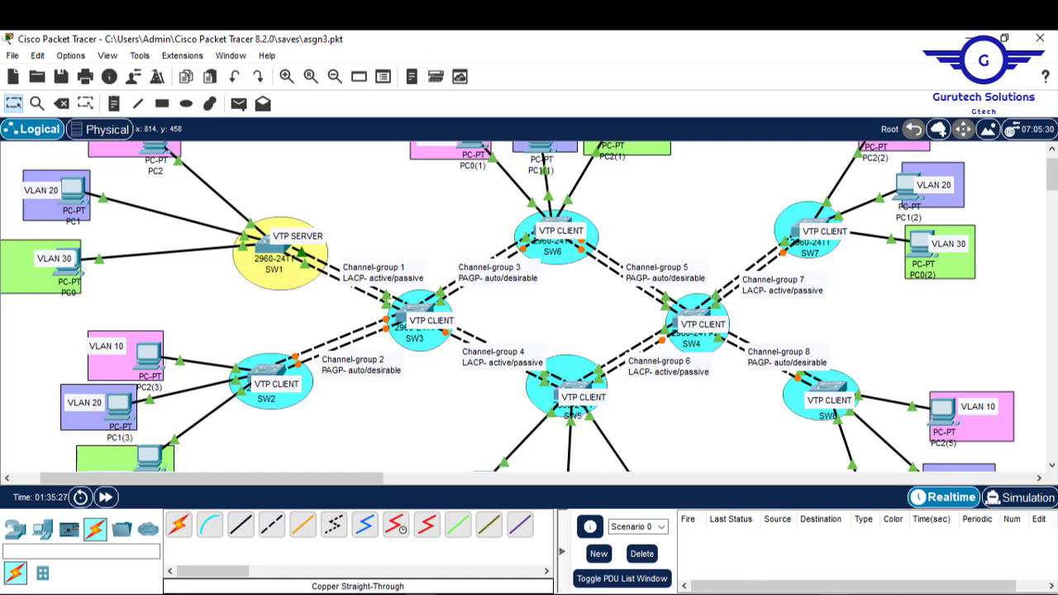
click(819, 593)
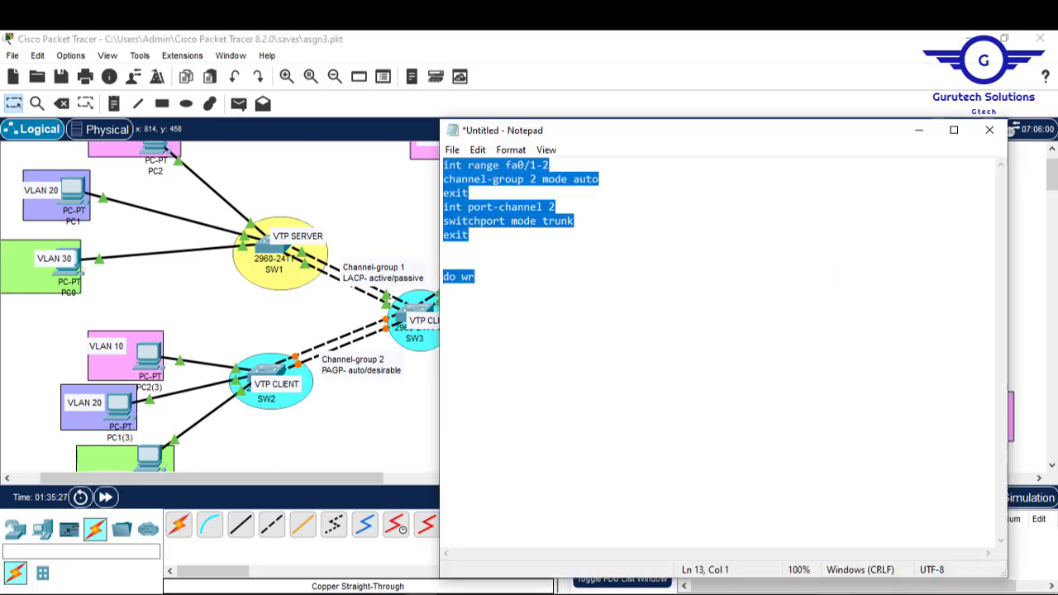
click(533, 166)
key(Delete)
text(5)
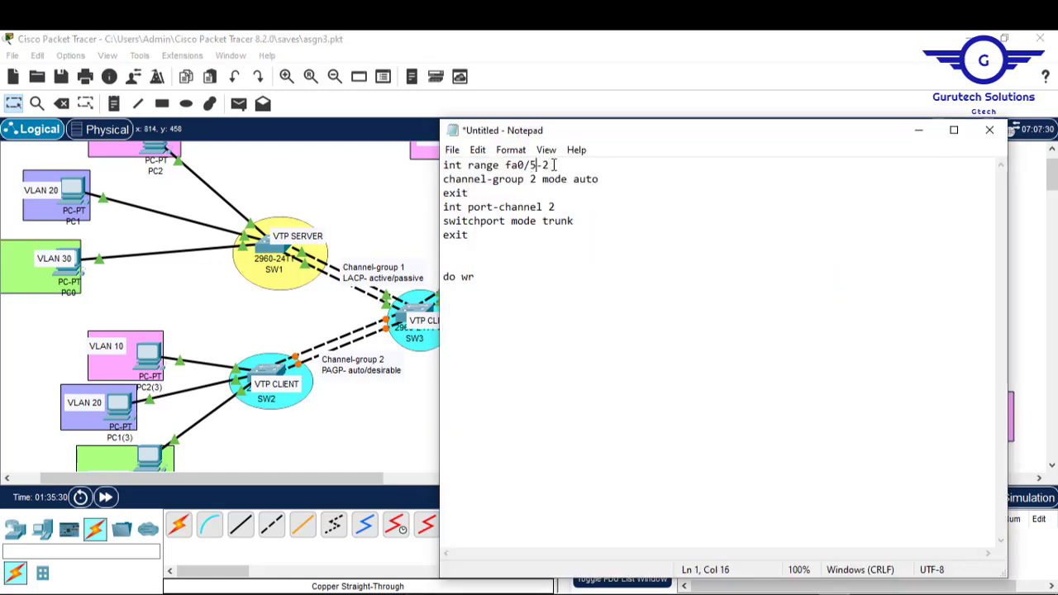
key(BackSpace)
text(6)
Replace the channel-group mode auto with desirable and select the whole script
click(538, 178)
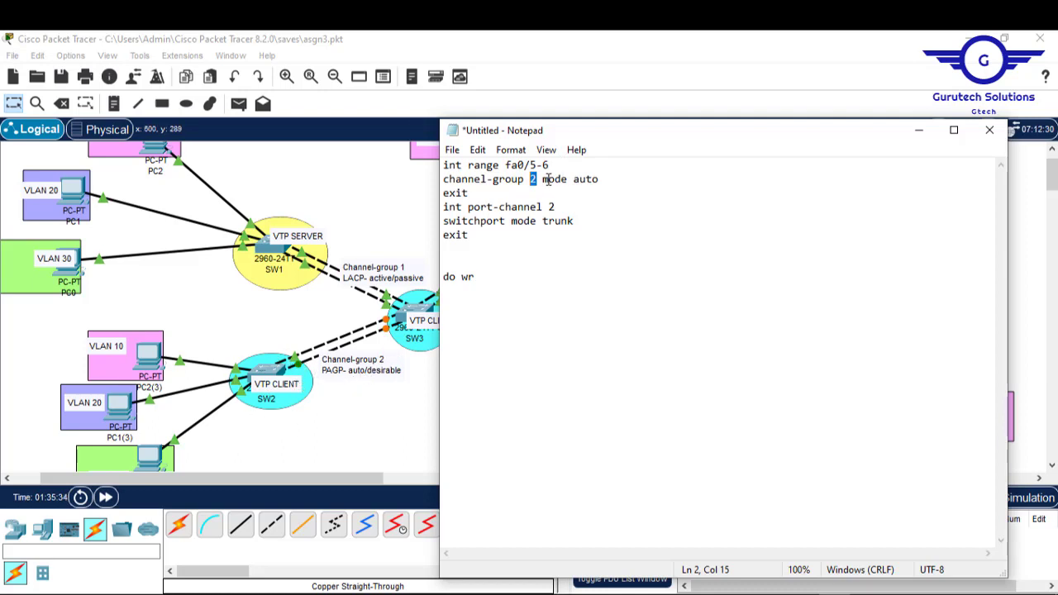
drag(608, 179, 574, 180)
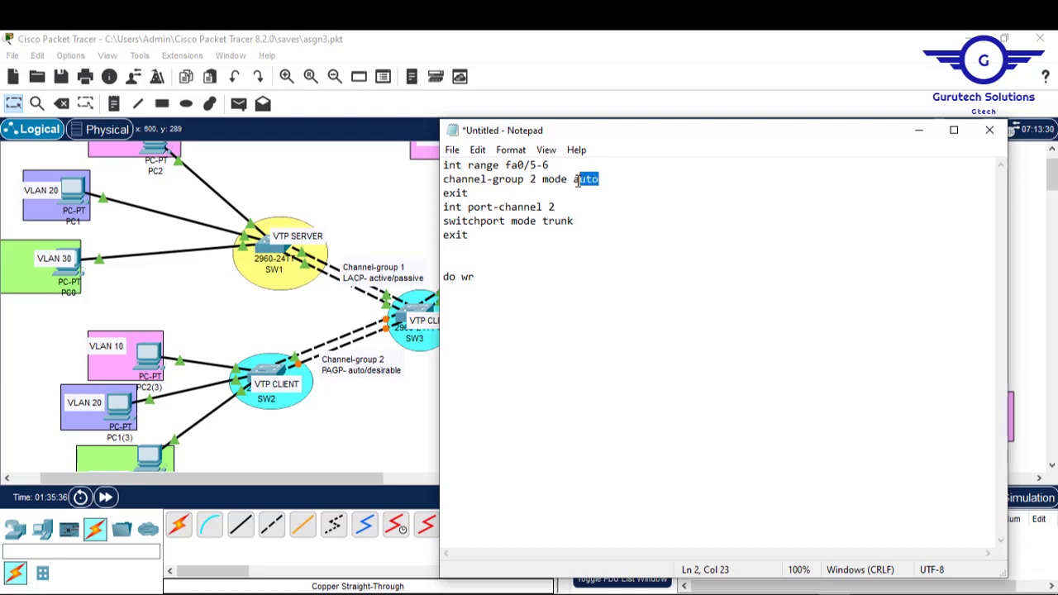
text(desirable)
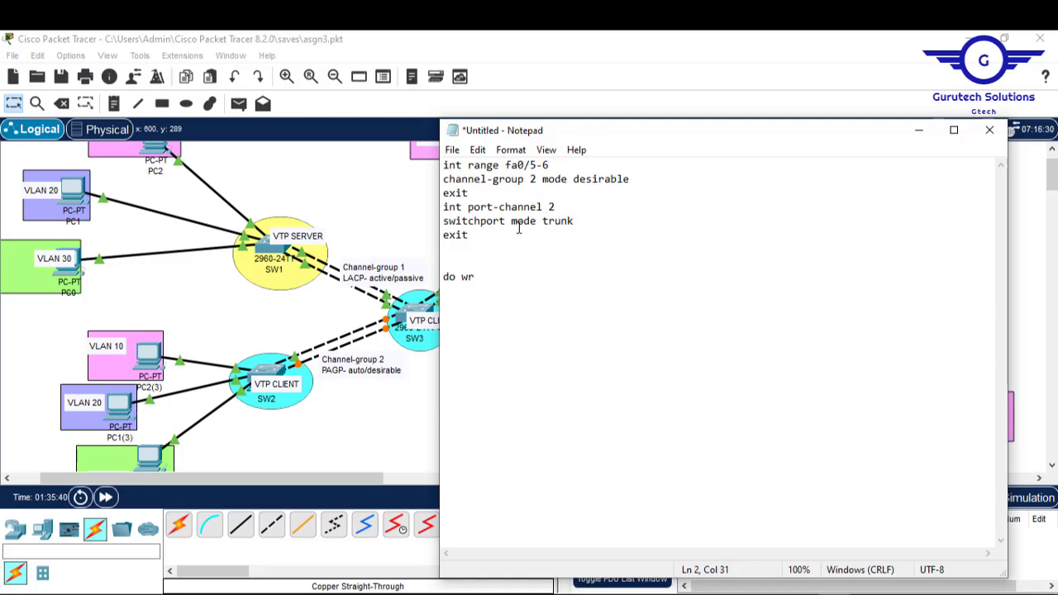
key(ctrl+a)
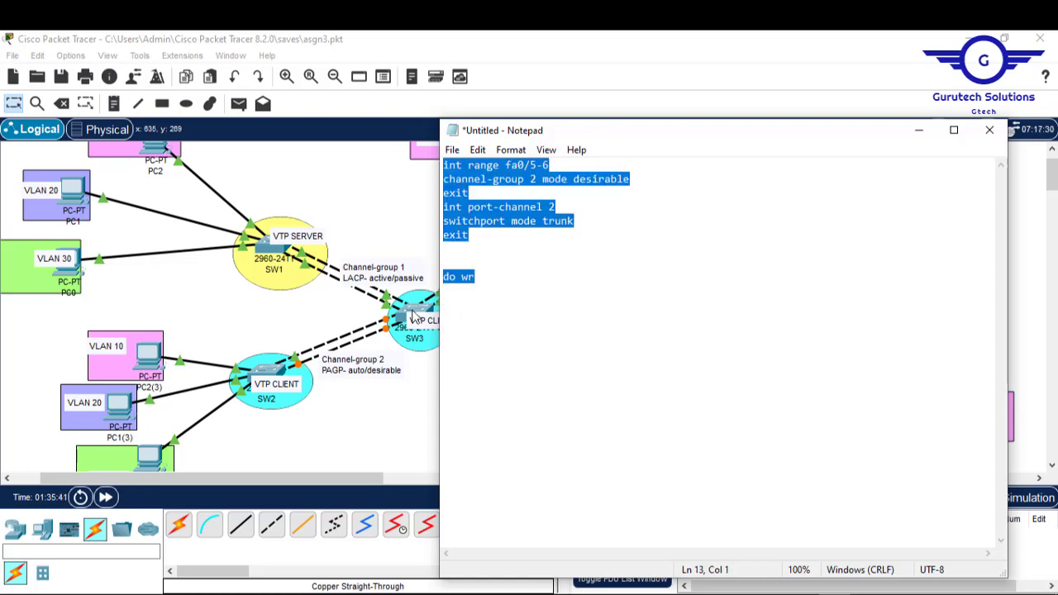
click(418, 314)
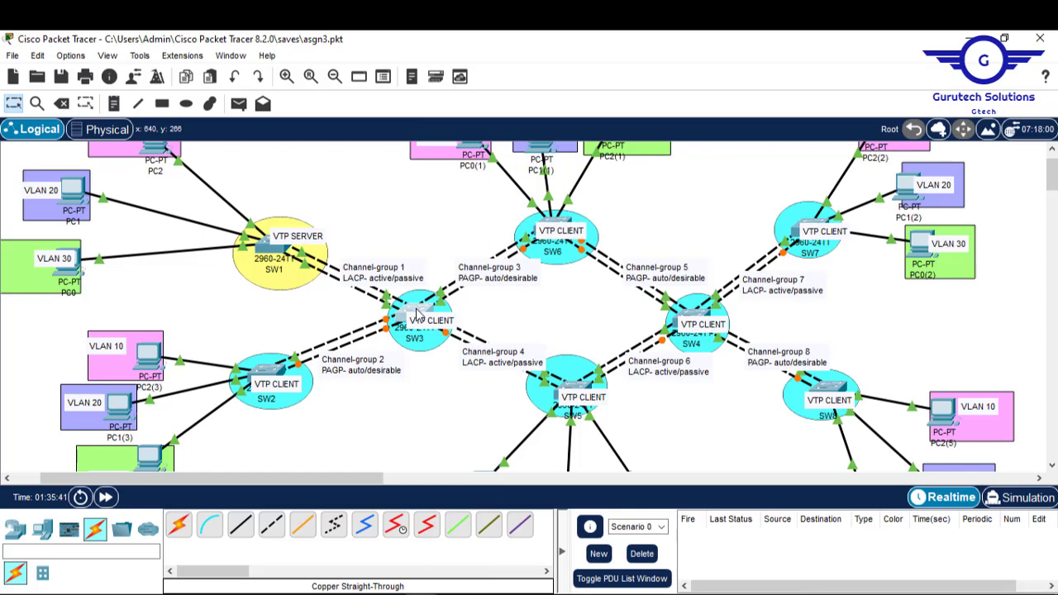
Paste the script into SW3's CLI, applying desirable channel-group 2 on fa0/5-6 with trunking
click(419, 315)
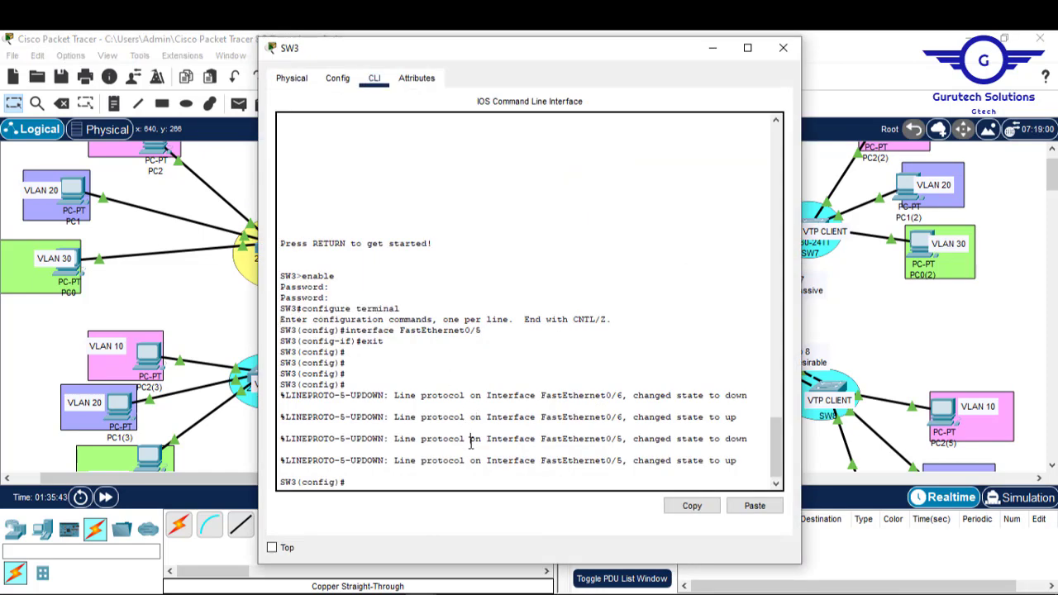
key(Return)
key(Return)
key(Return)
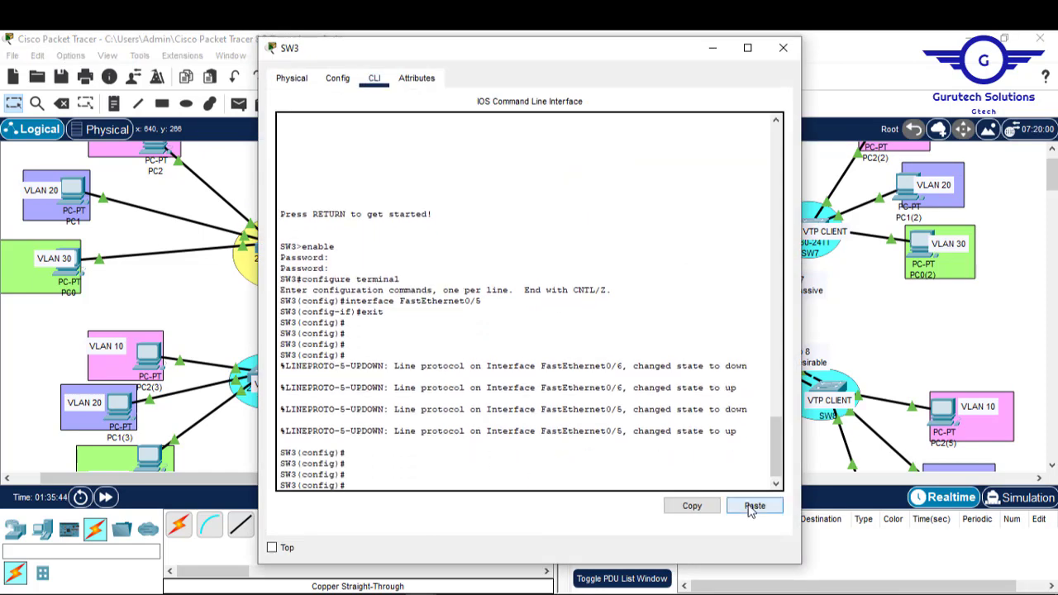
click(754, 506)
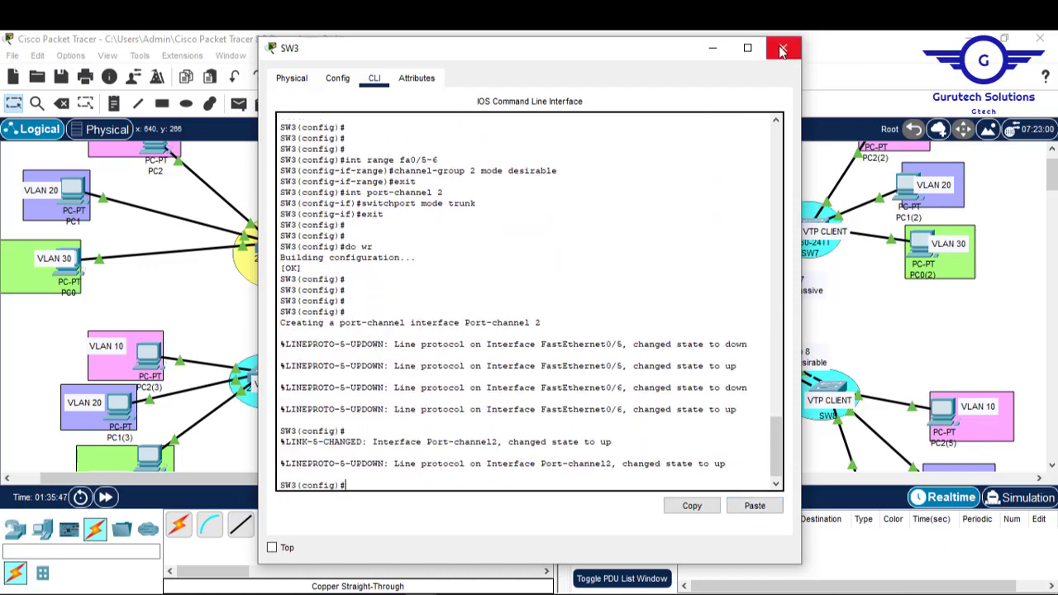
click(711, 48)
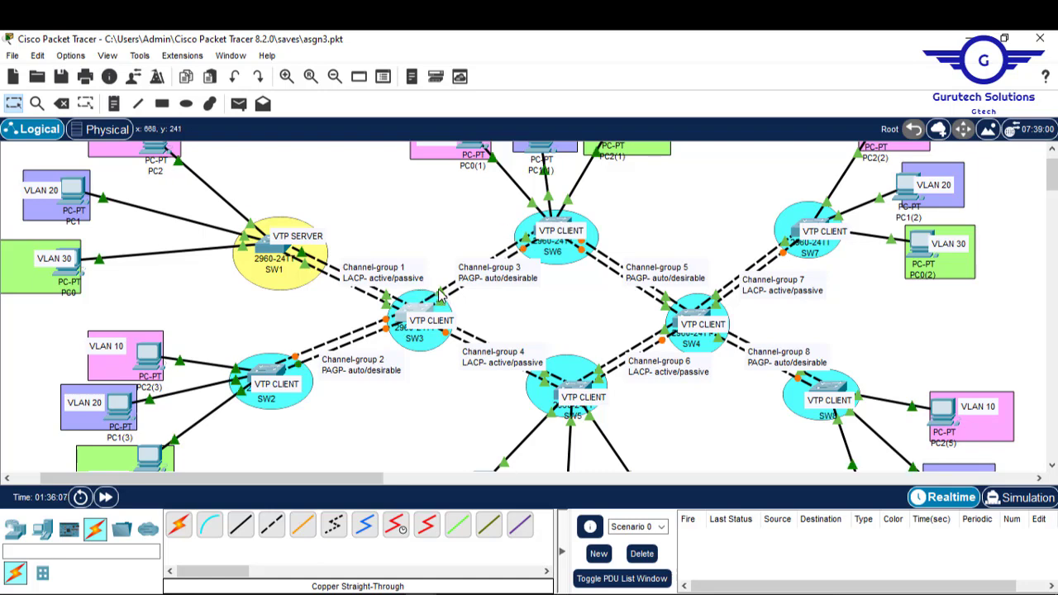
Change the script's interface range to fa0/1-2
click(830, 594)
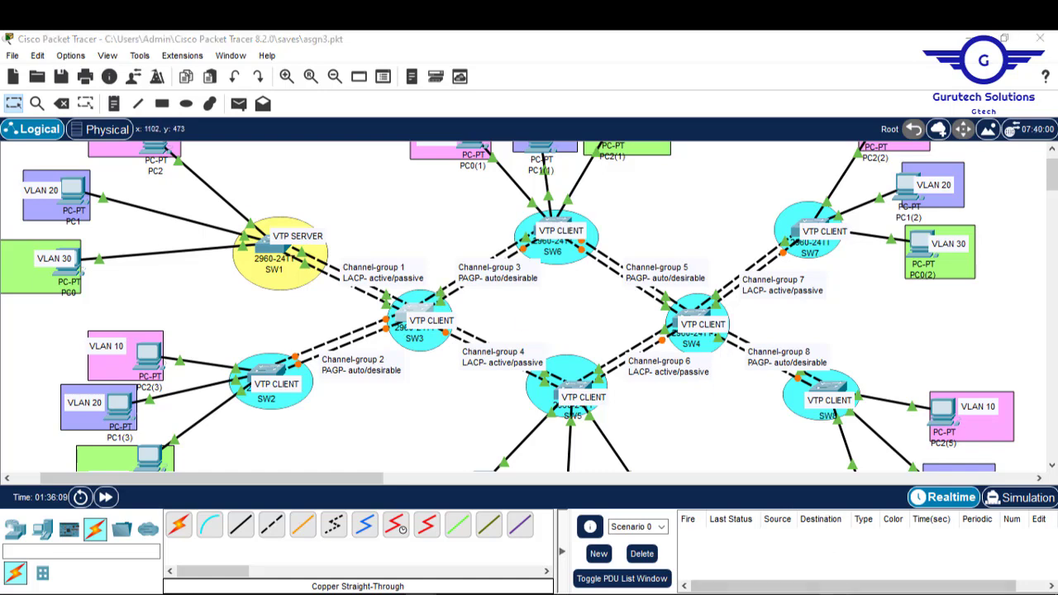
click(532, 164)
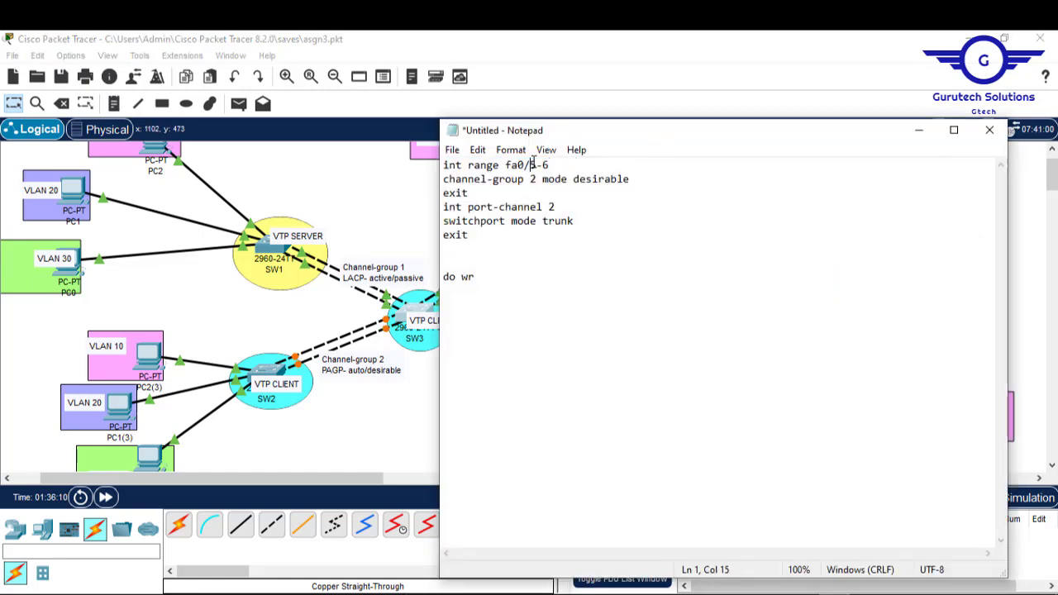
key(Delete)
text(1)
click(561, 165)
drag(674, 143, 553, 304)
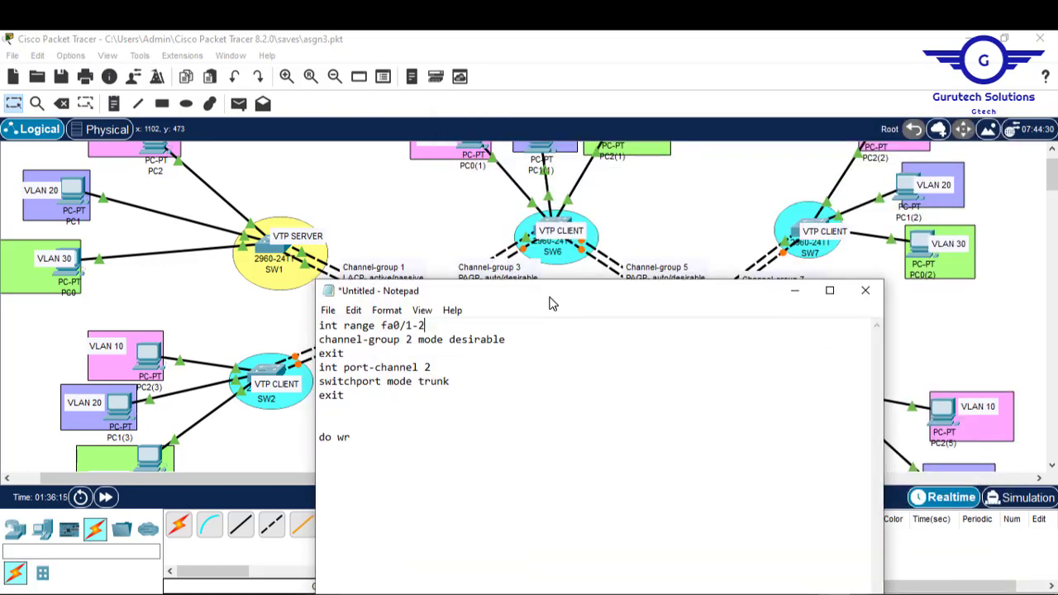
Change the channel-group and port-channel numbers to 3 and select the whole script
click(410, 341)
key(BackSpace)
text(33)
drag(546, 299, 536, 340)
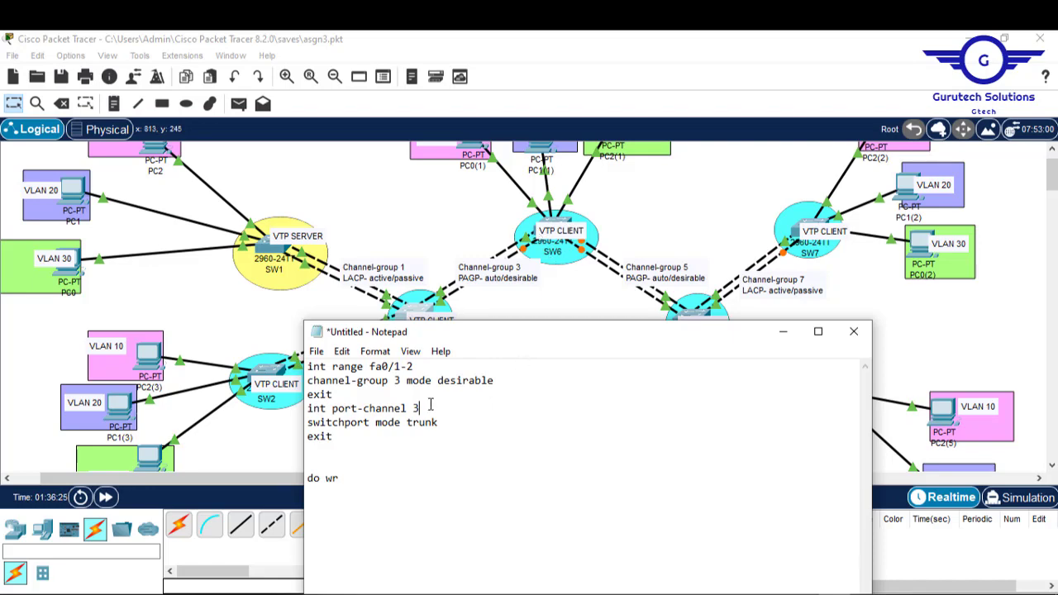
key(ctrl+a)
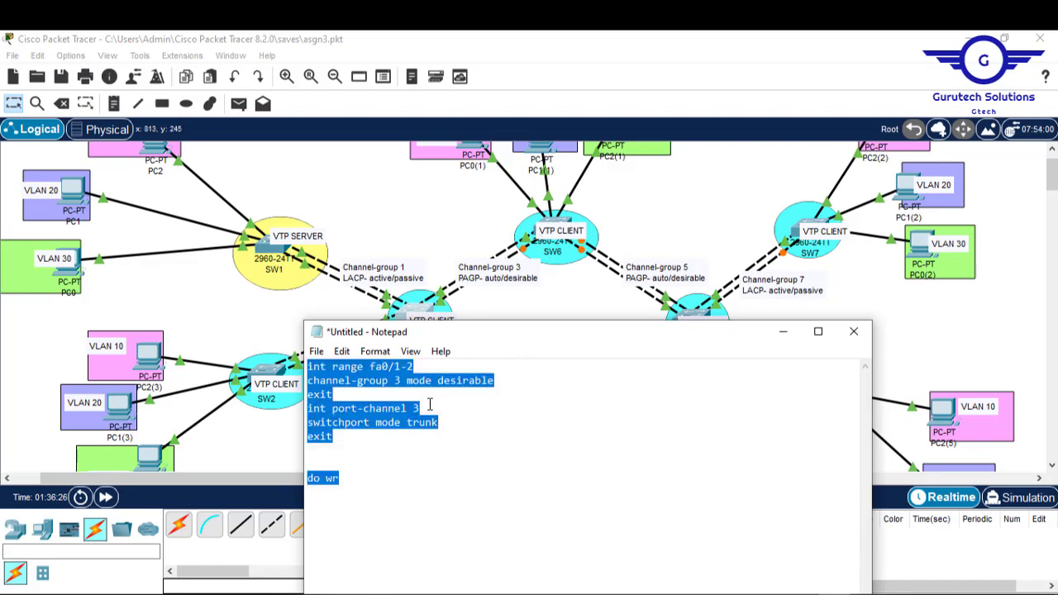
click(431, 198)
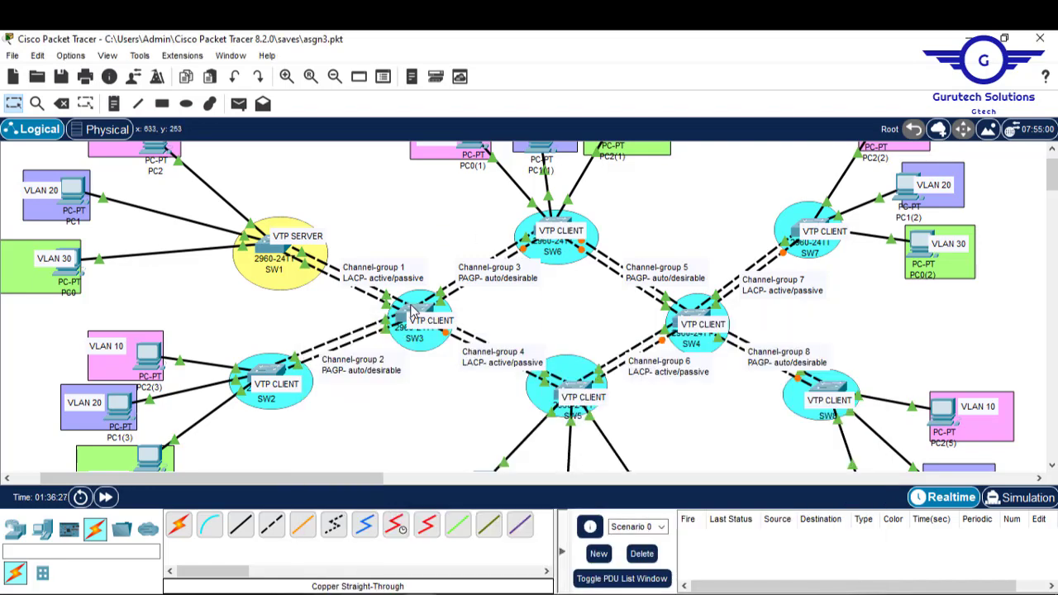
Paste the channel-group 3 script into SW3's CLI, then move SW6's VTP CLIENT label aside
click(413, 310)
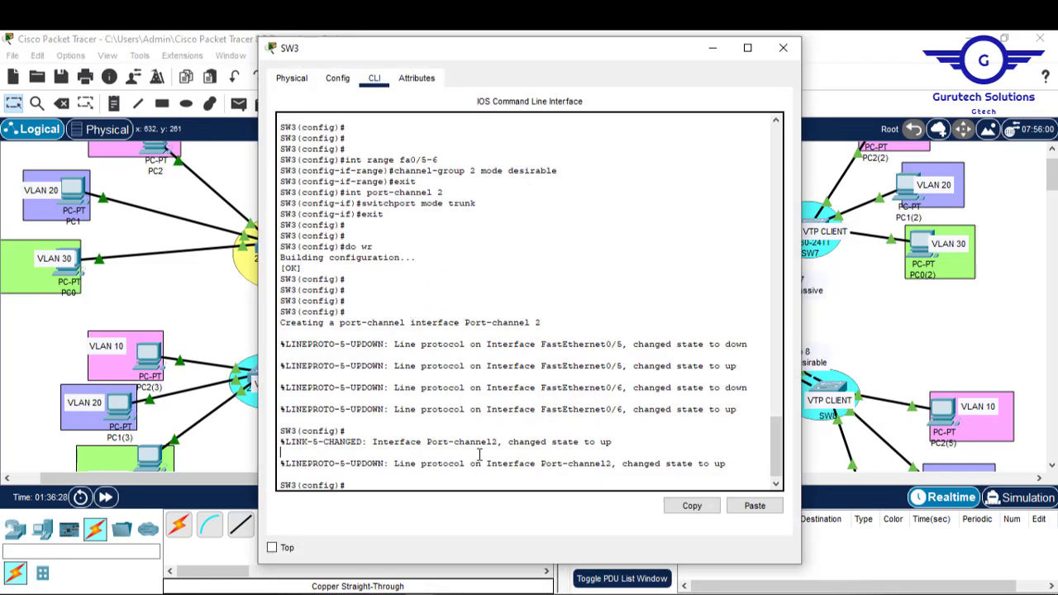
key(Return)
key(Return)
click(755, 506)
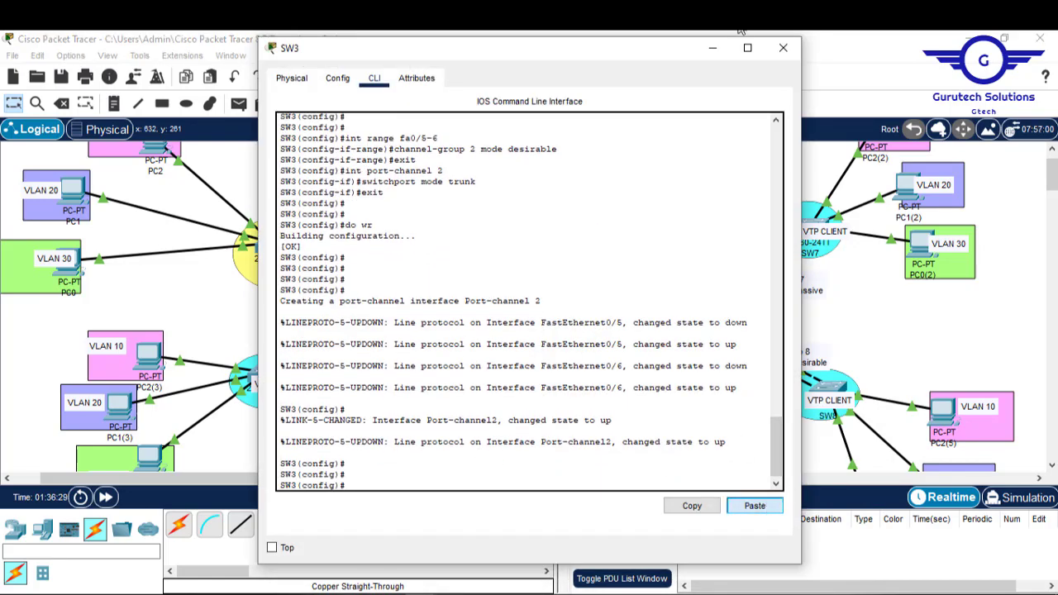
click(781, 50)
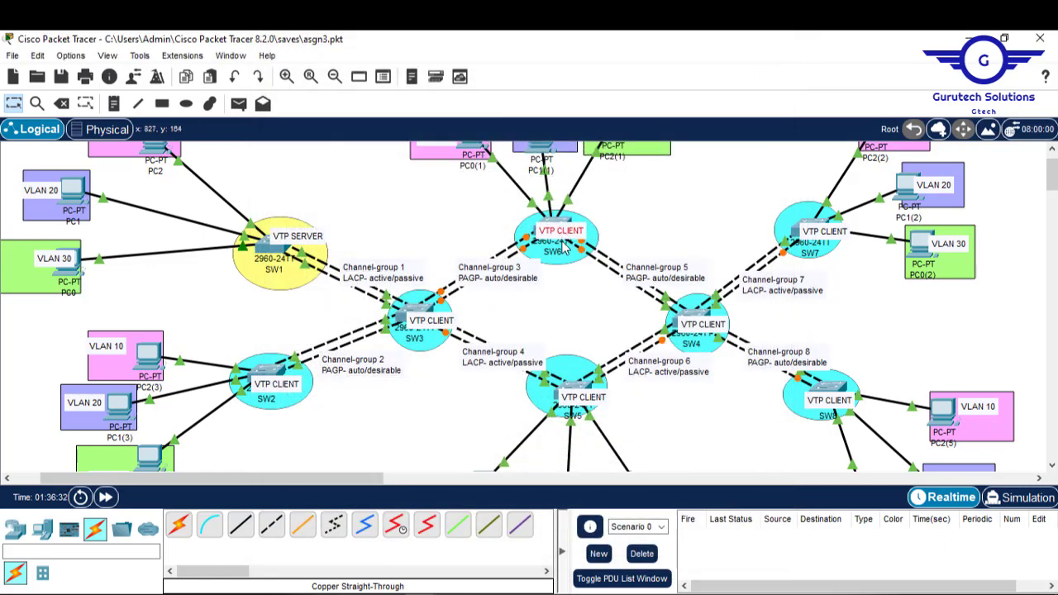
drag(560, 235, 565, 248)
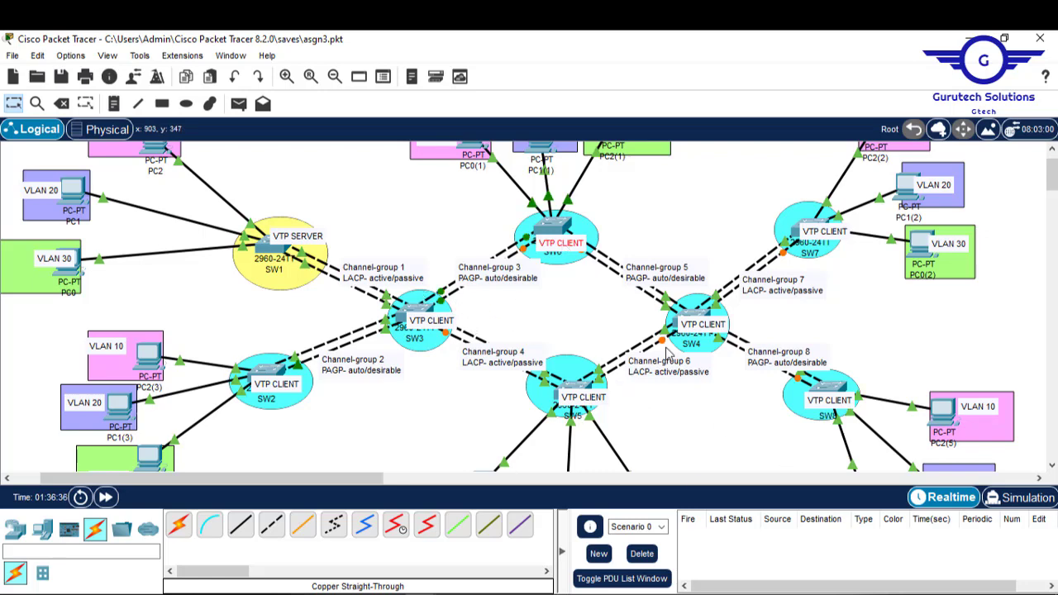
key(alt+Tab)
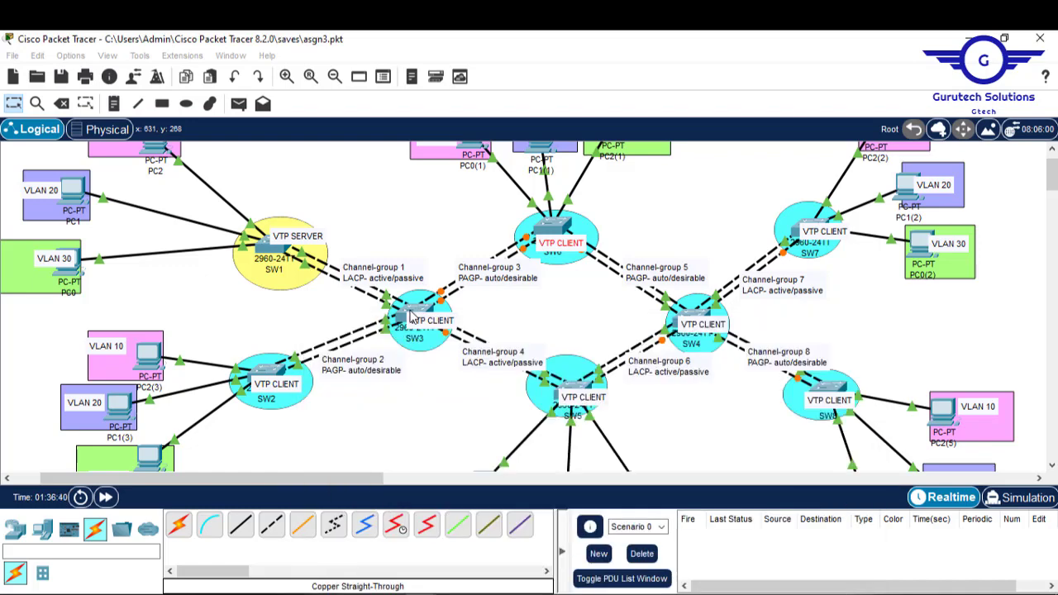
Reopen SW3's terminal to check the result, then close it to show the topology
click(411, 317)
click(411, 316)
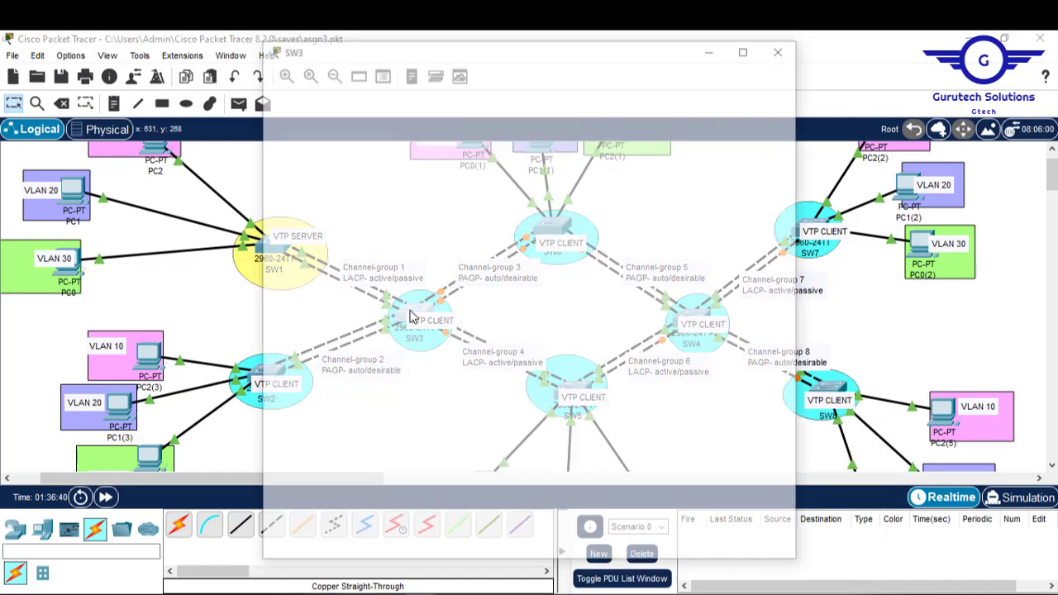
double_click(410, 309)
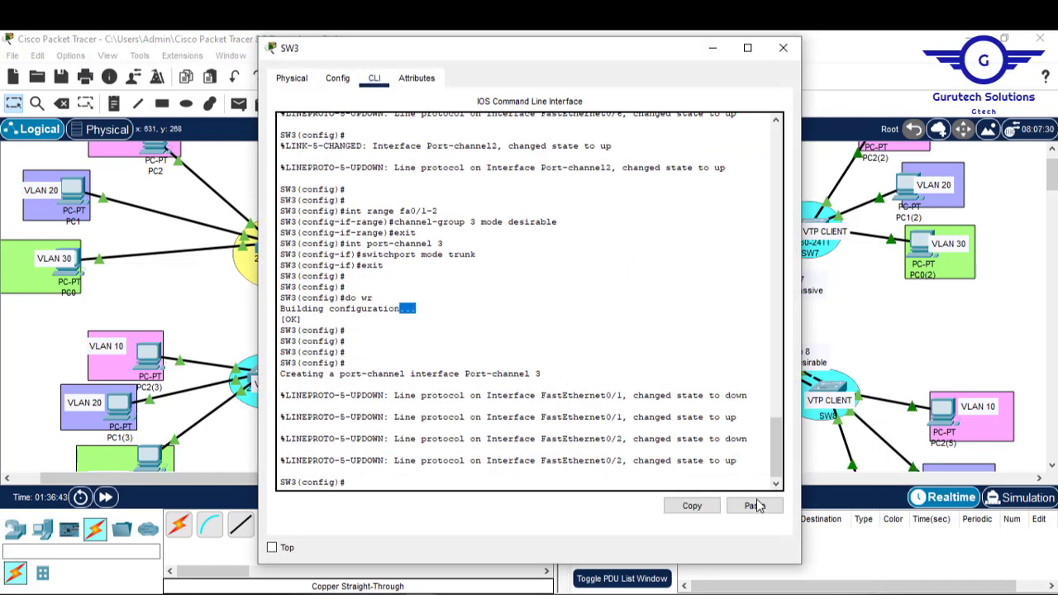
click(743, 439)
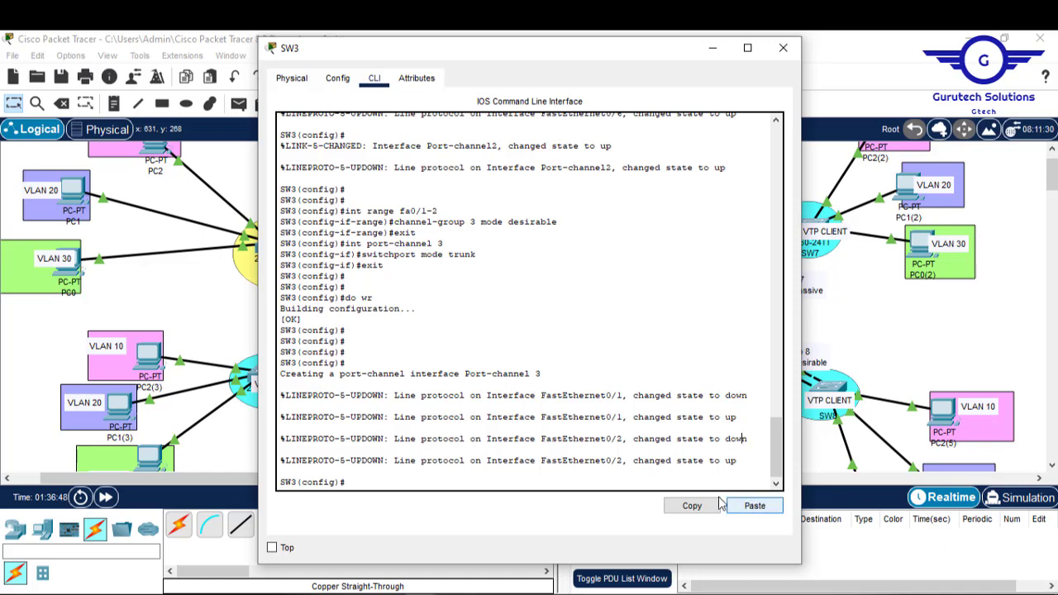
key(alt+Tab)
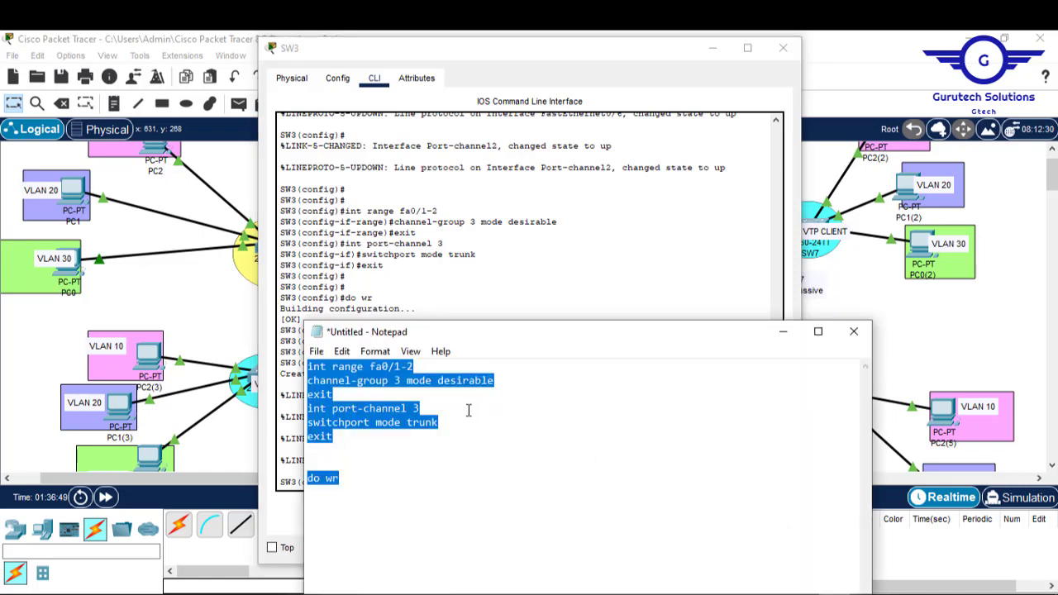
click(680, 218)
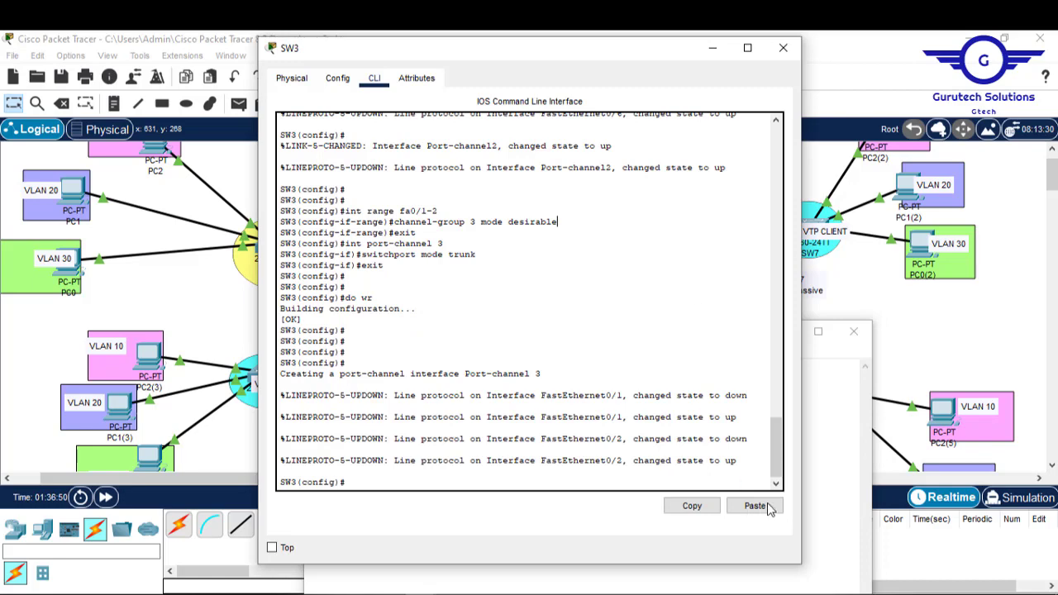
click(786, 48)
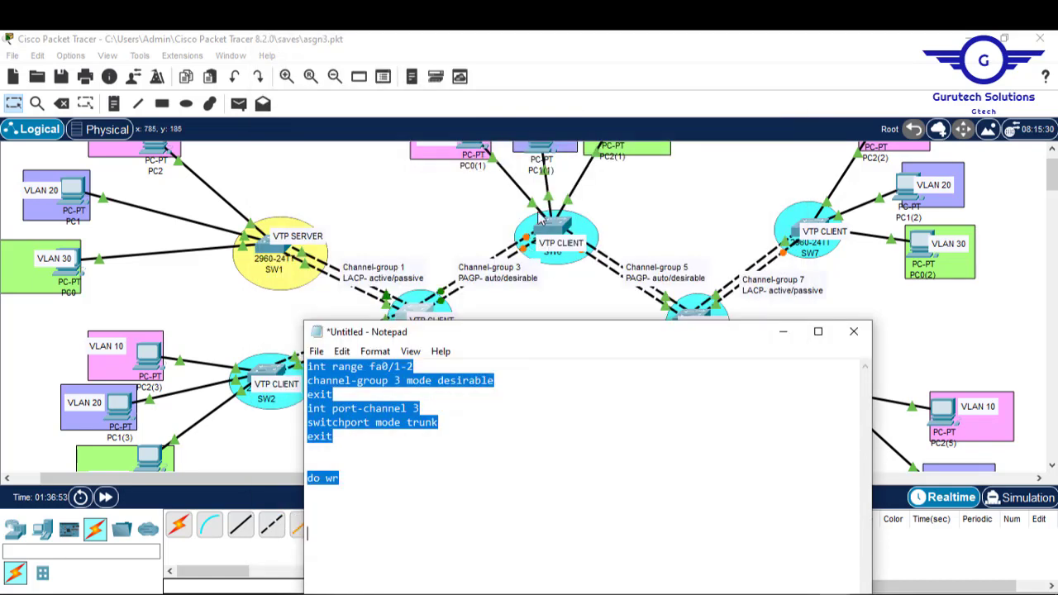
click(556, 231)
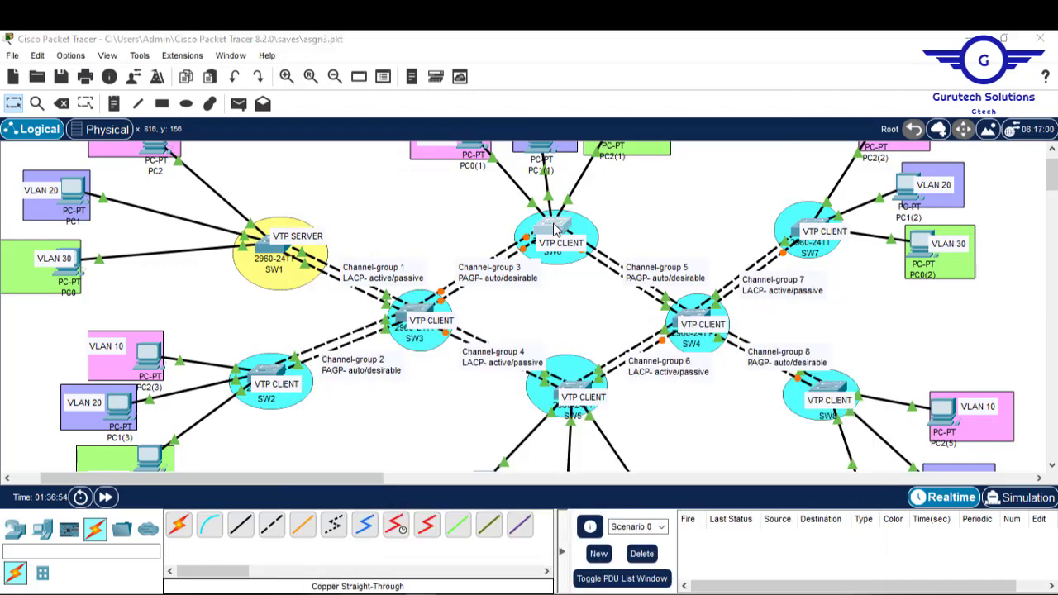
Open SW6's CLI and exit back to the global configuration prompt
click(556, 231)
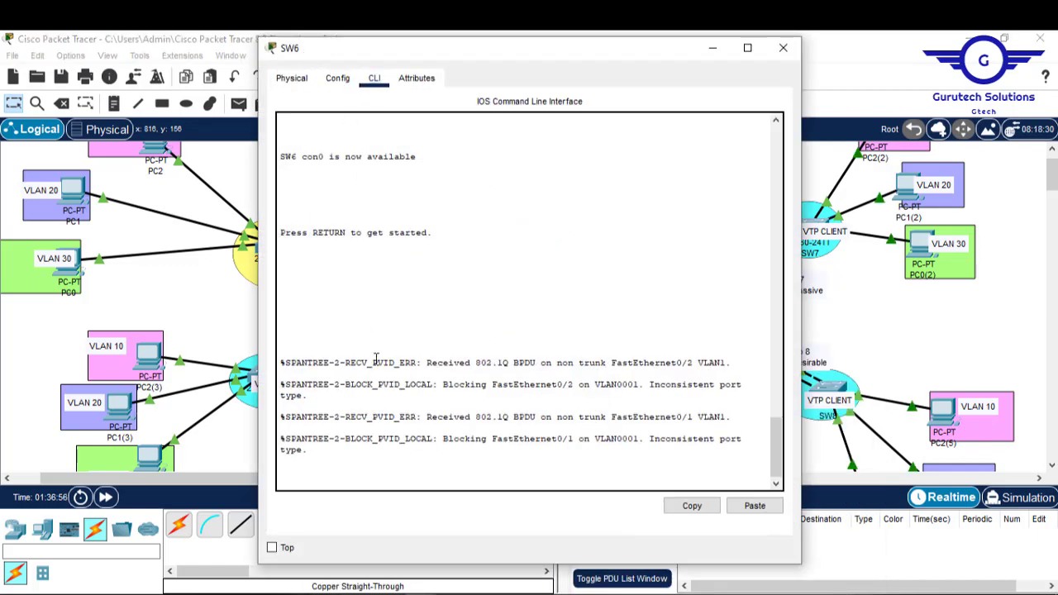
key(Return)
key(Return)
key(Return)
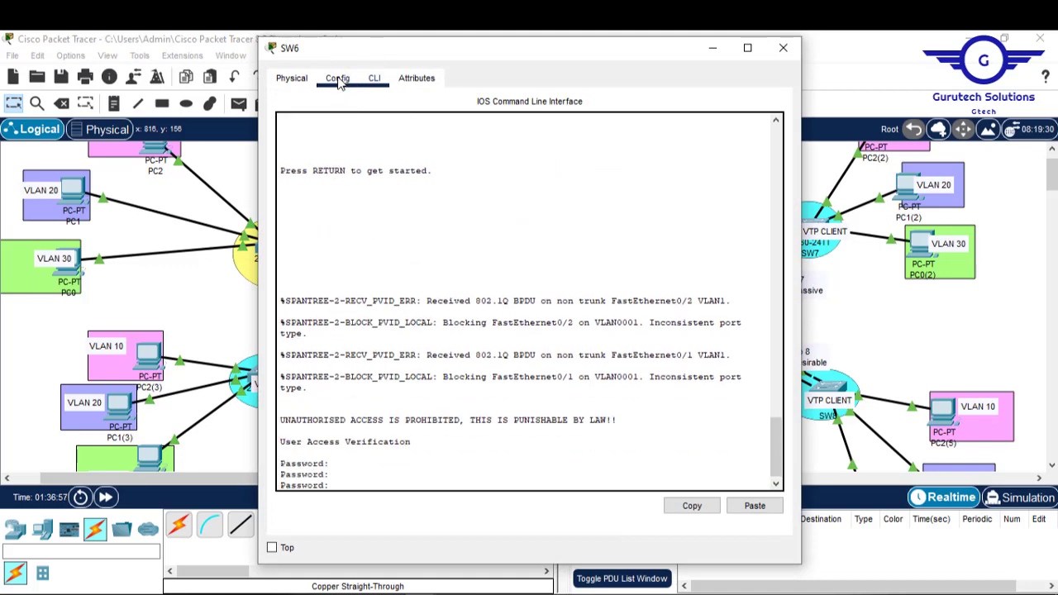
click(337, 78)
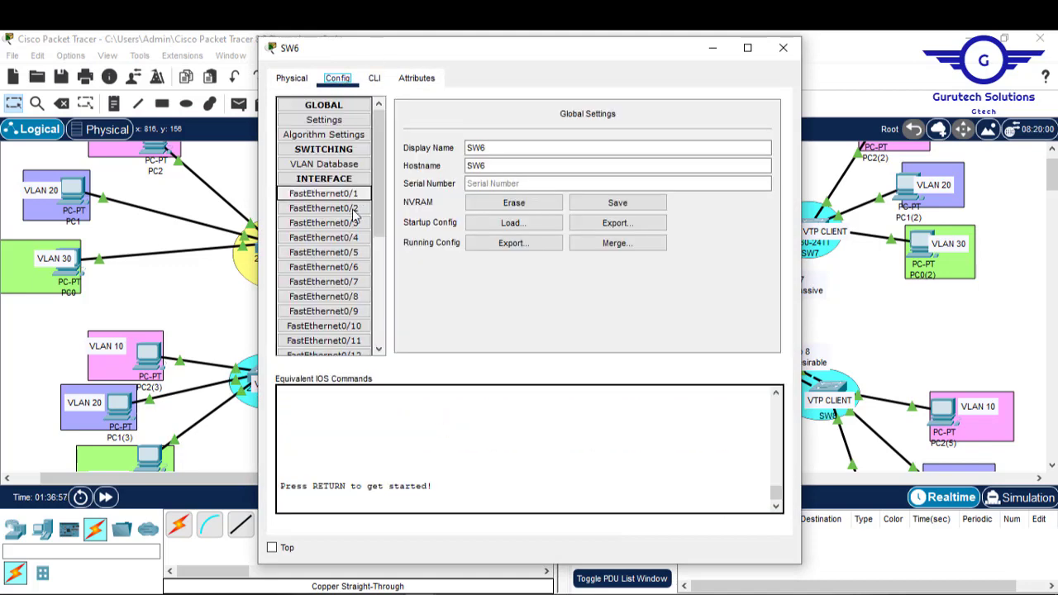
click(376, 78)
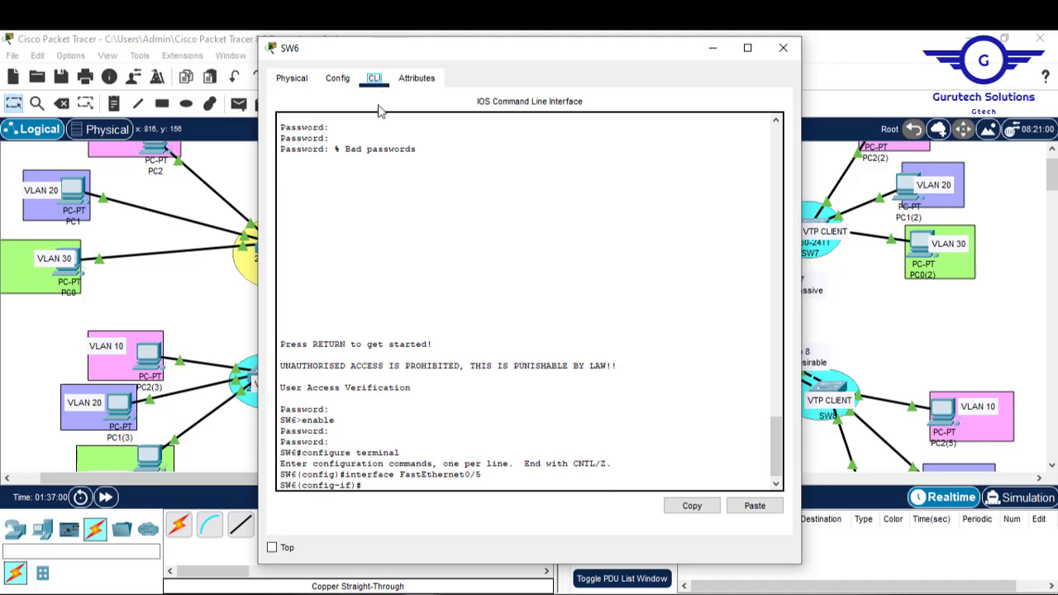
key(Return)
key(Return)
text(ex)
key(Return)
key(Return)
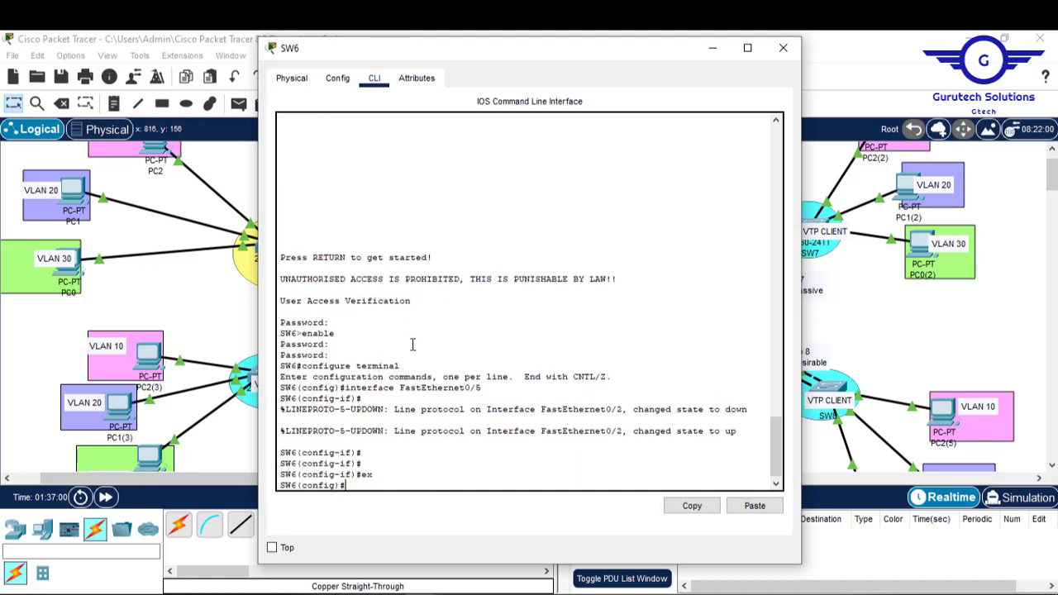
key(Return)
key(Return)
key(Return)
key(Return)
key(Return)
key(Return)
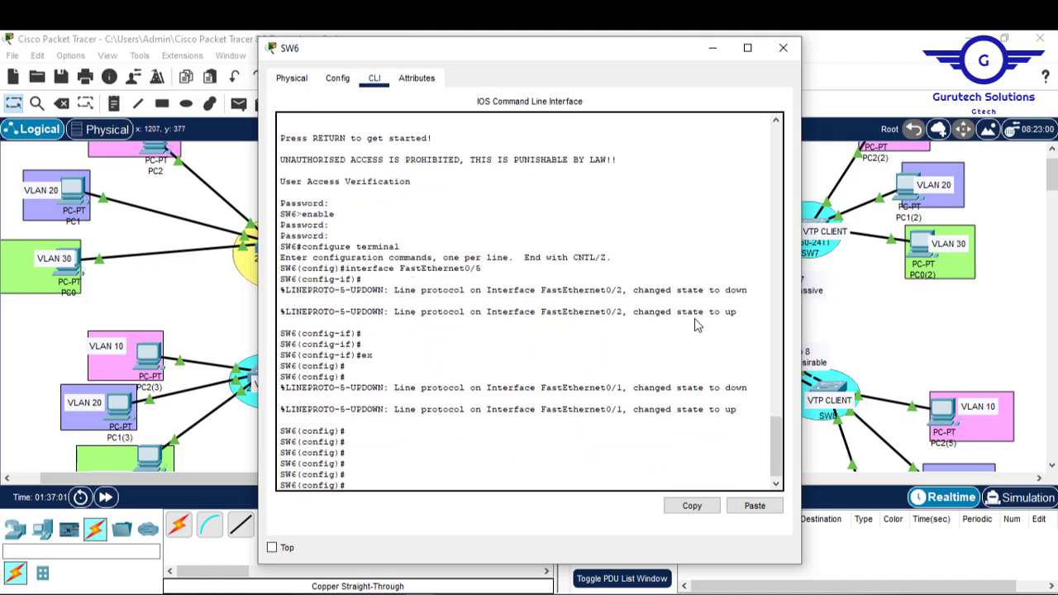
click(715, 51)
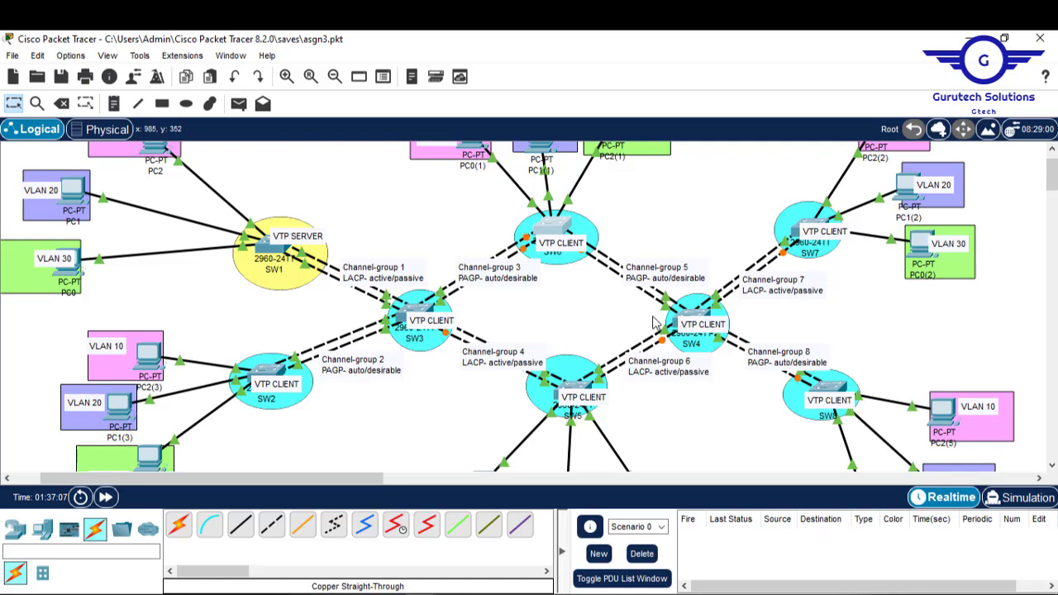
Change the script's channel-group mode from desirable to auto and select it all
key(alt+Tab)
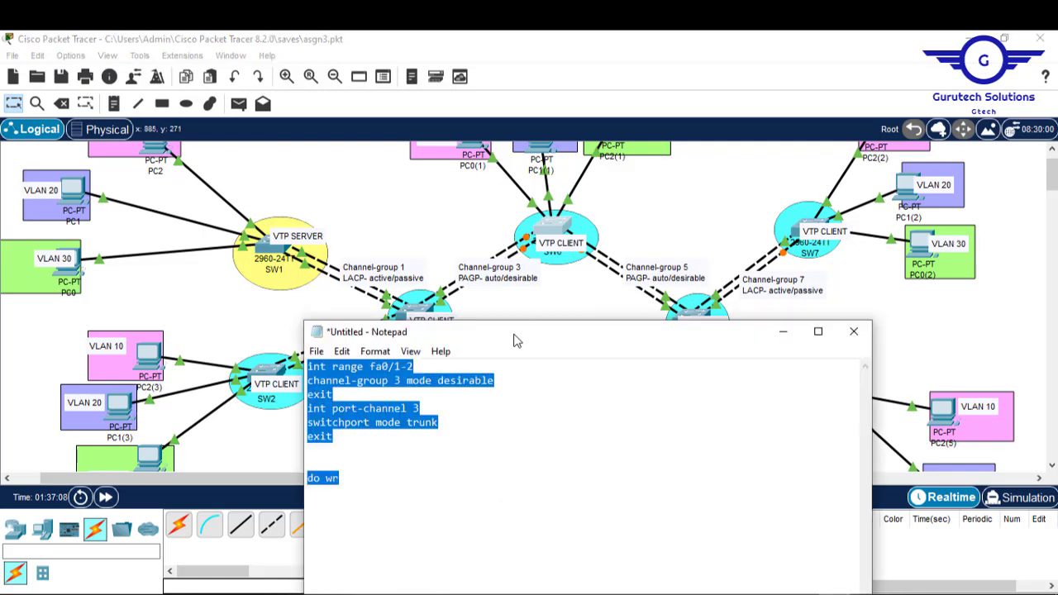
click(499, 386)
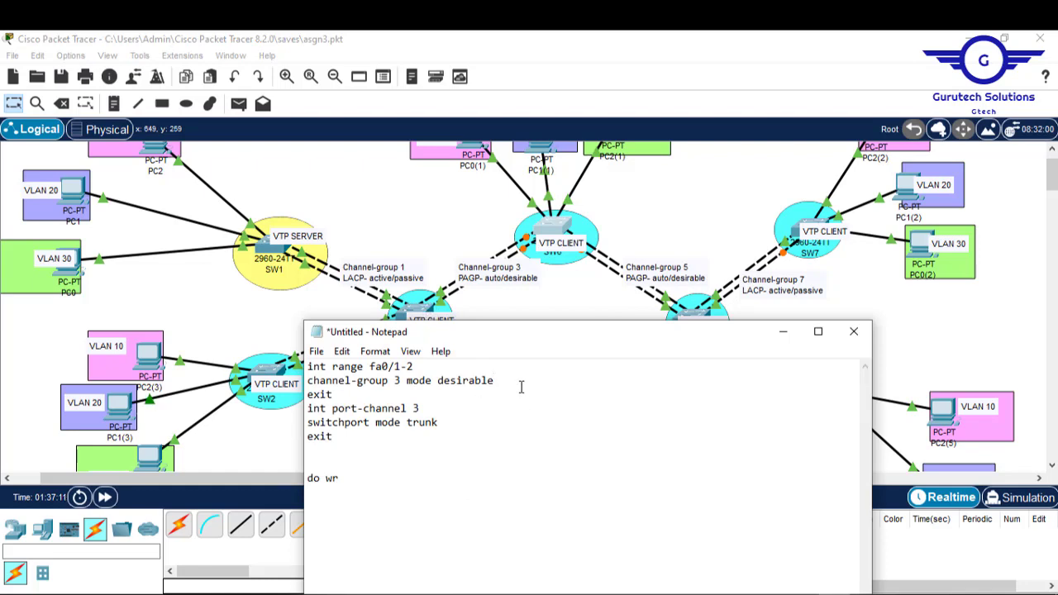
key(BackSpace)
key(BackSpace)
key(BackSpace)
key(BackSpace)
key(BackSpace)
key(BackSpace)
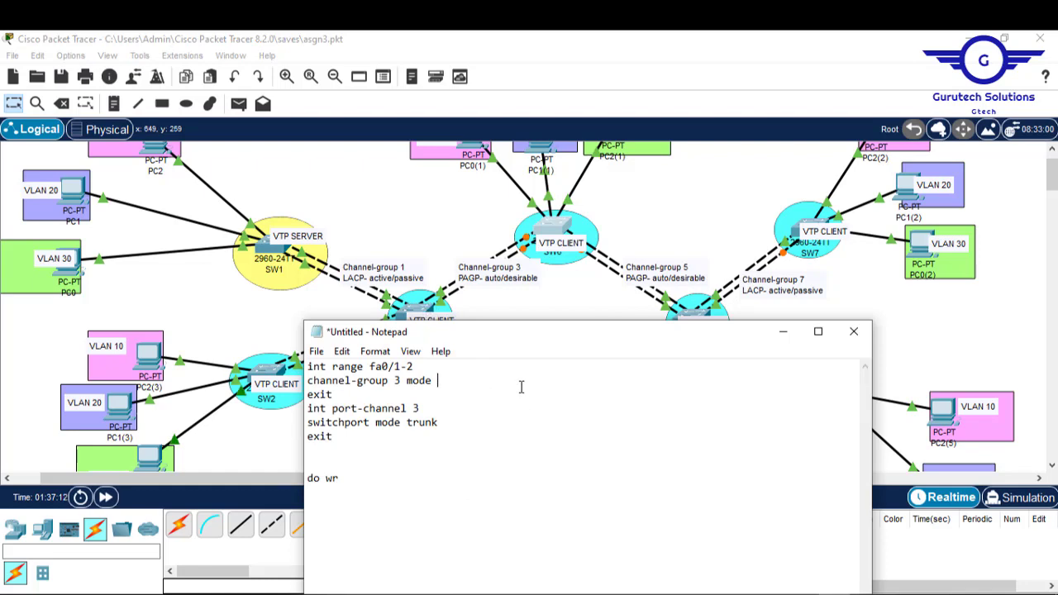
text(auto)
key(ctrl+a)
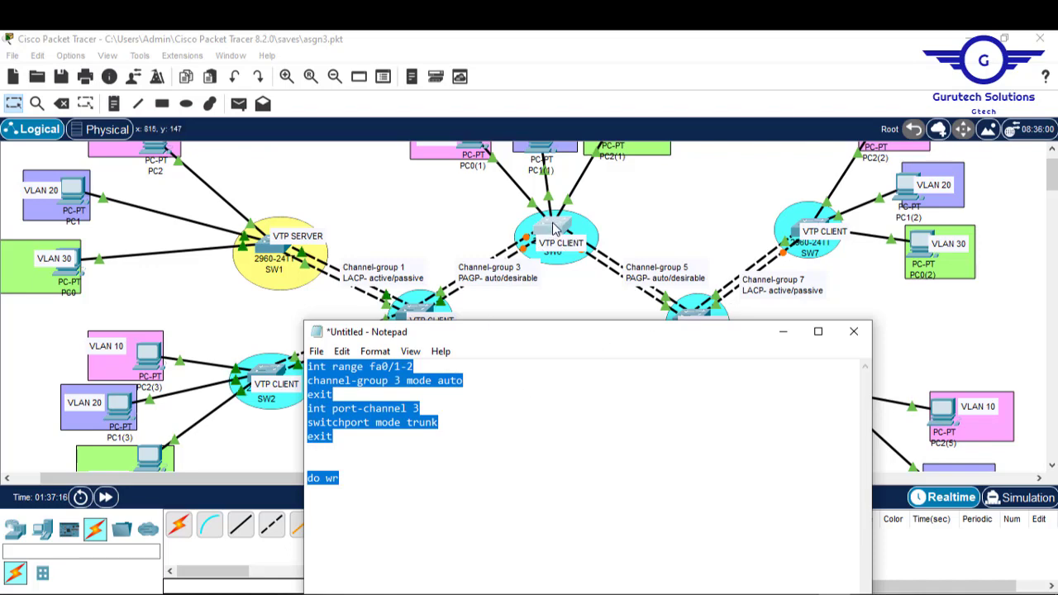
Paste the script into SW6's CLI, then reopen SW6 to confirm auto mode
click(554, 231)
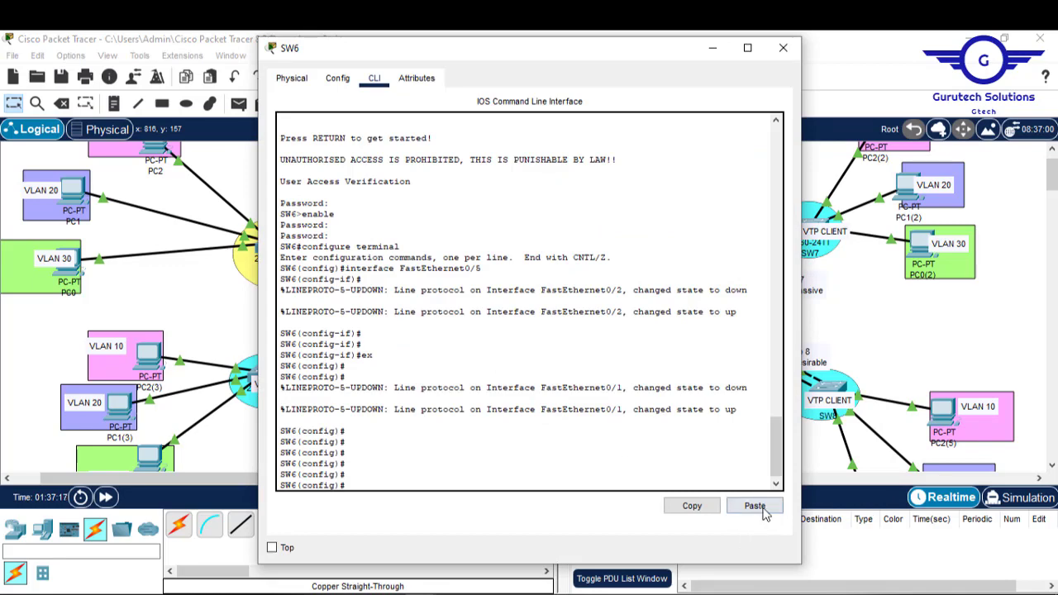
click(753, 507)
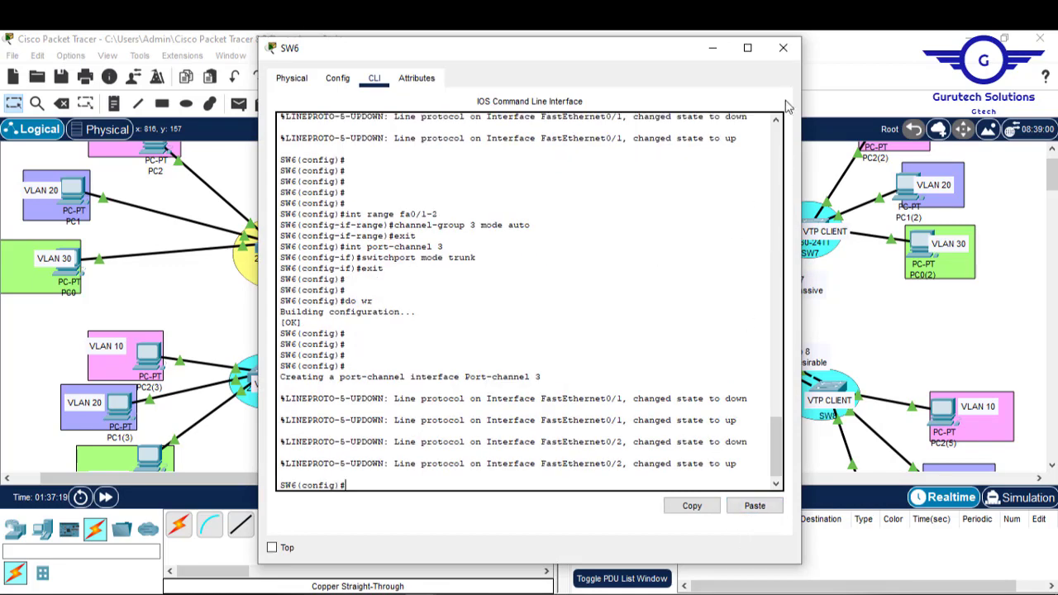
click(783, 47)
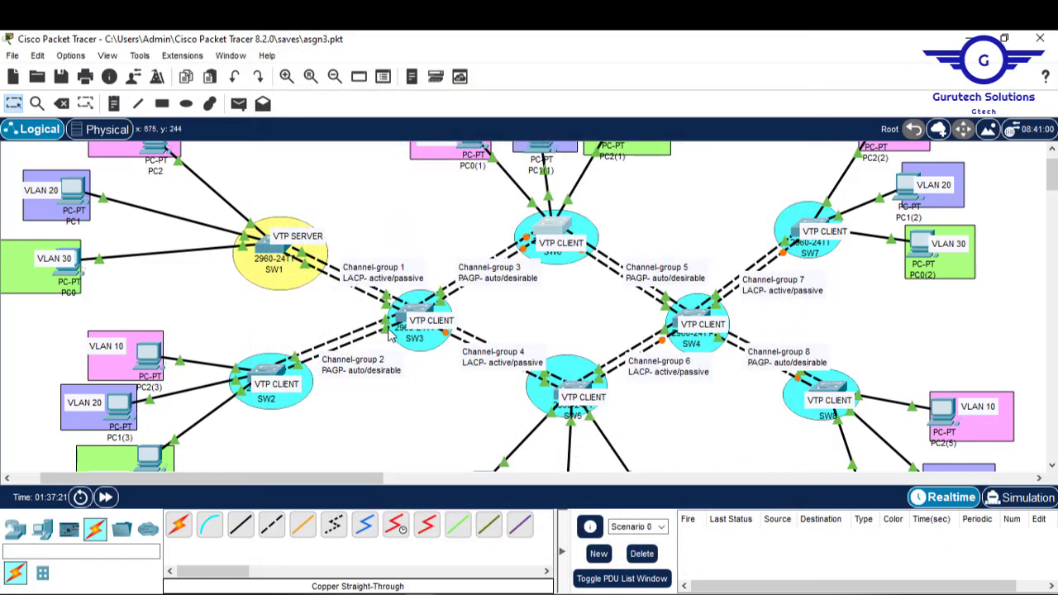
click(559, 229)
double_click(521, 222)
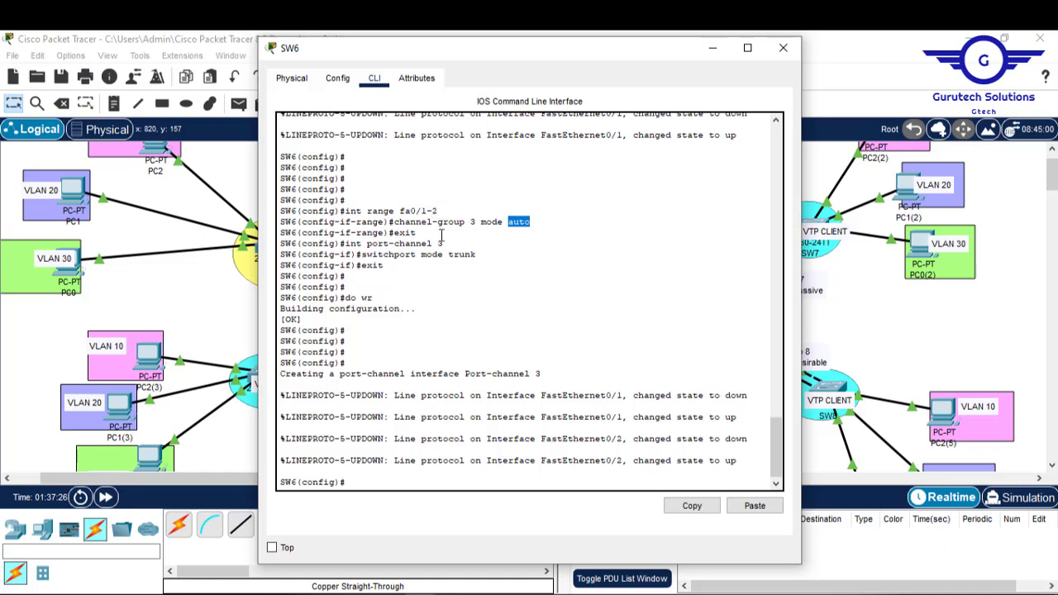
Close SW6's window, reposition SW3's VTP CLIENT label, and edit the script's range to fa0/3-4
click(784, 49)
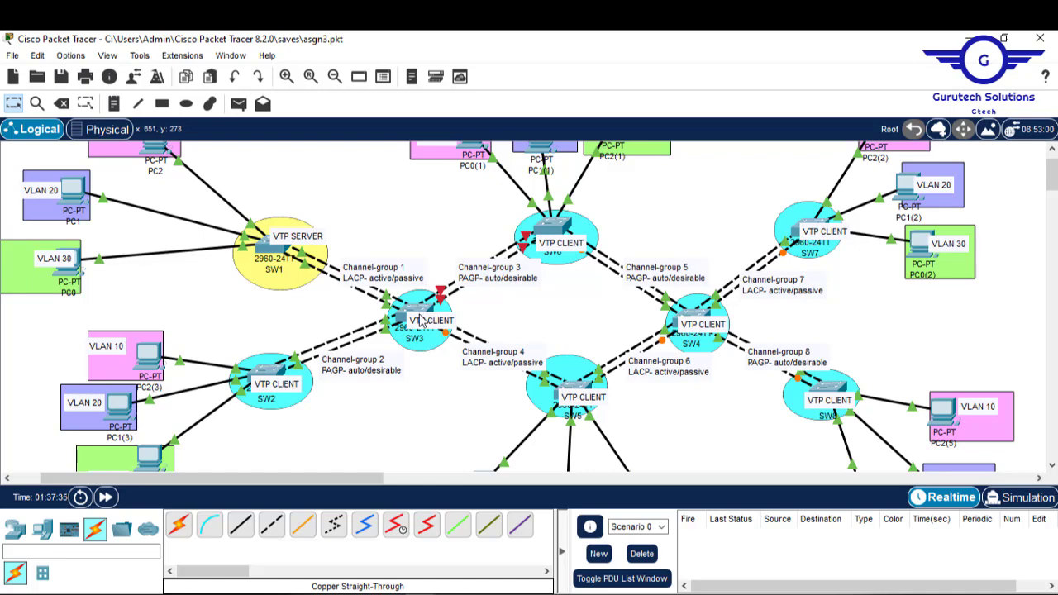
drag(438, 323, 405, 316)
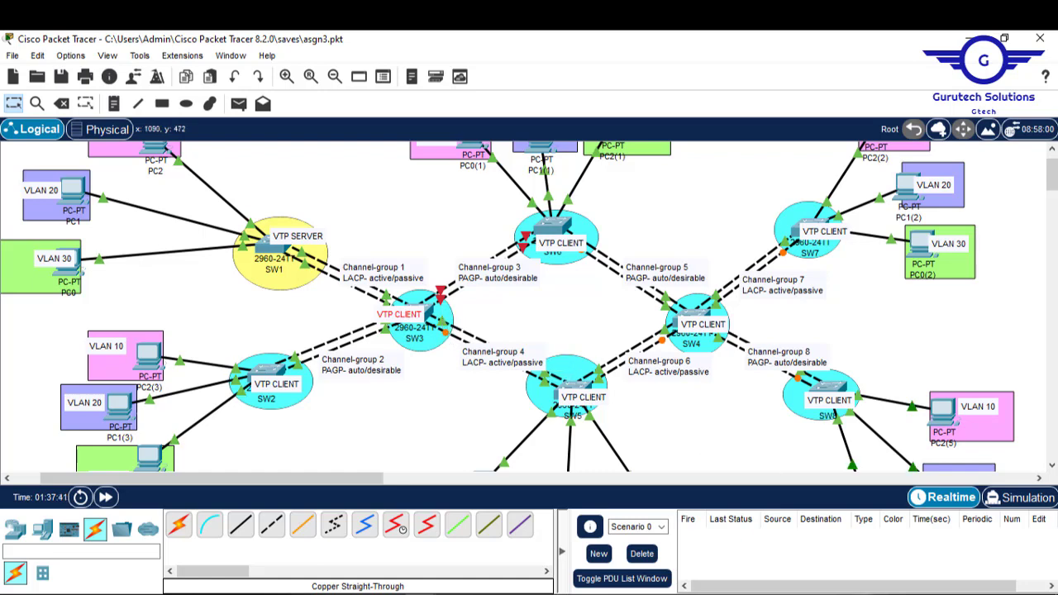
key(alt+Tab)
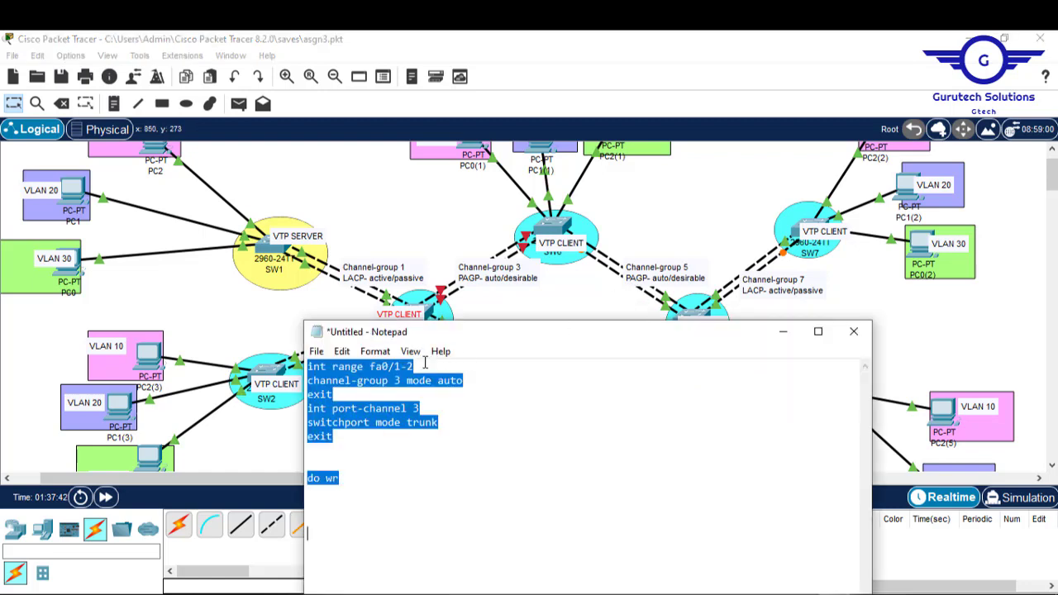
click(425, 364)
key(BackSpace)
key(BackSpace)
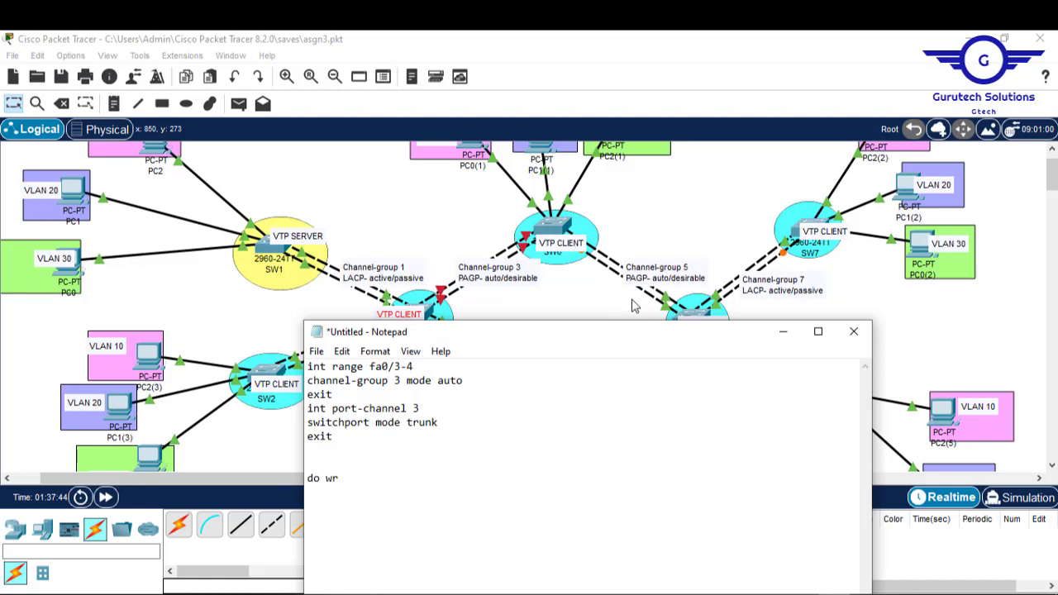
click(567, 303)
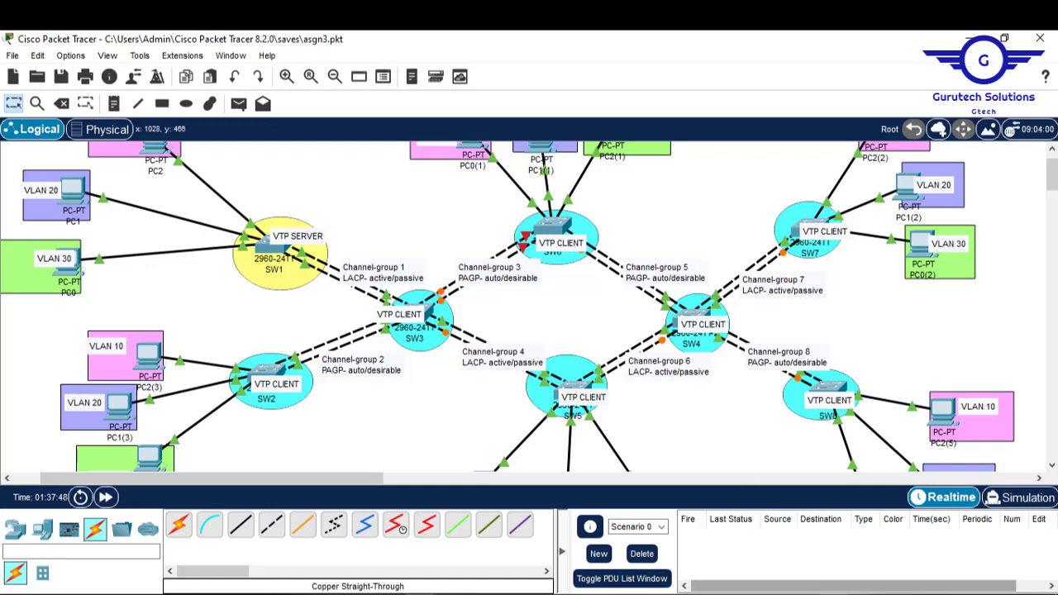
Set channel-group and port-channel 4 with mode active in the script and select it all
click(802, 594)
click(399, 383)
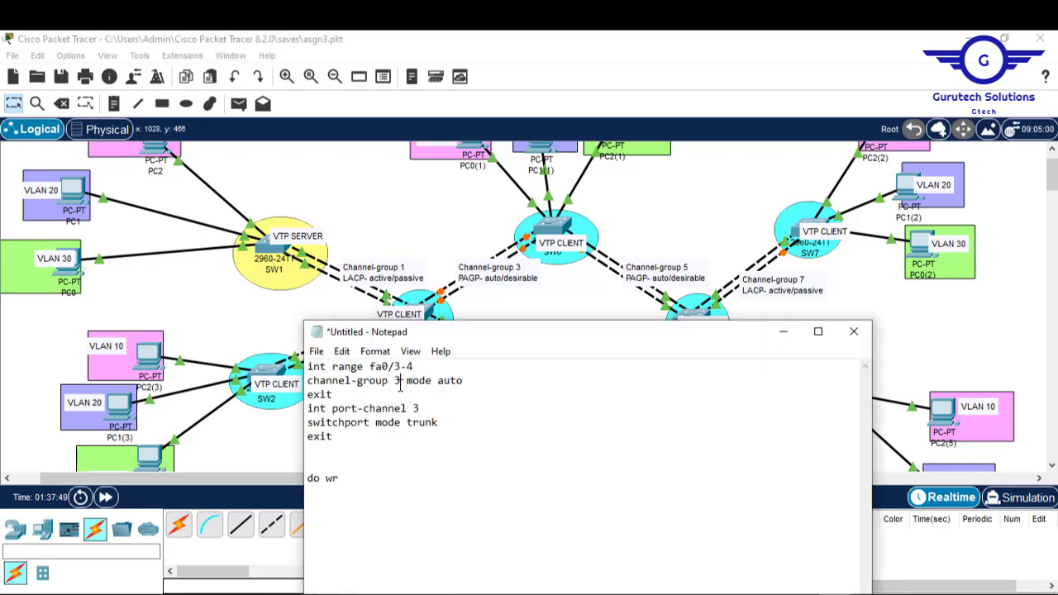
key(BackSpace)
text(4)
click(422, 409)
key(BackSpace)
drag(466, 380, 441, 383)
text(a)
text(ctivw)
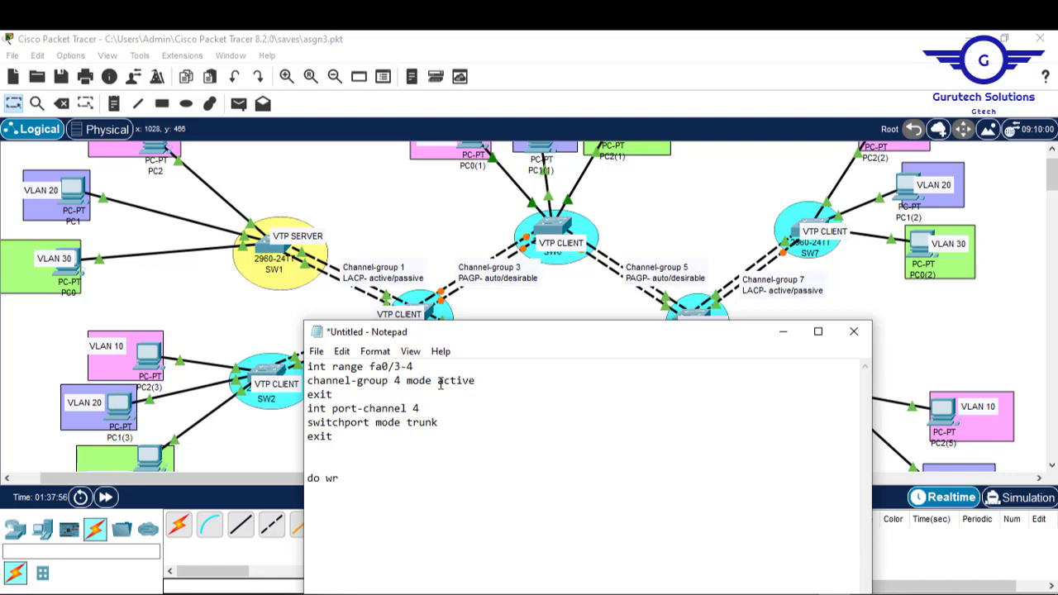
key(ctrl+a)
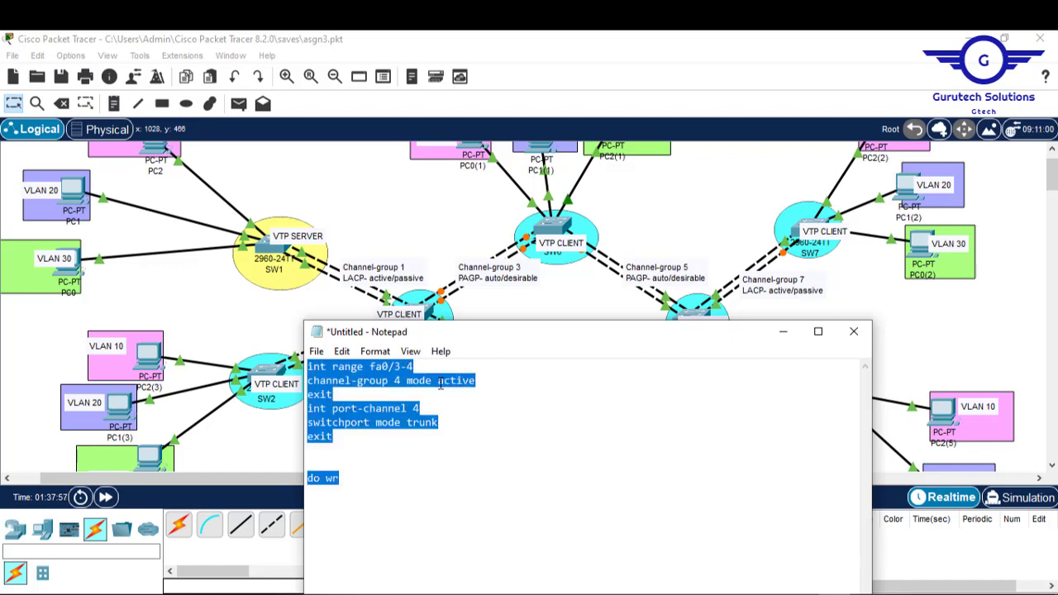
click(422, 219)
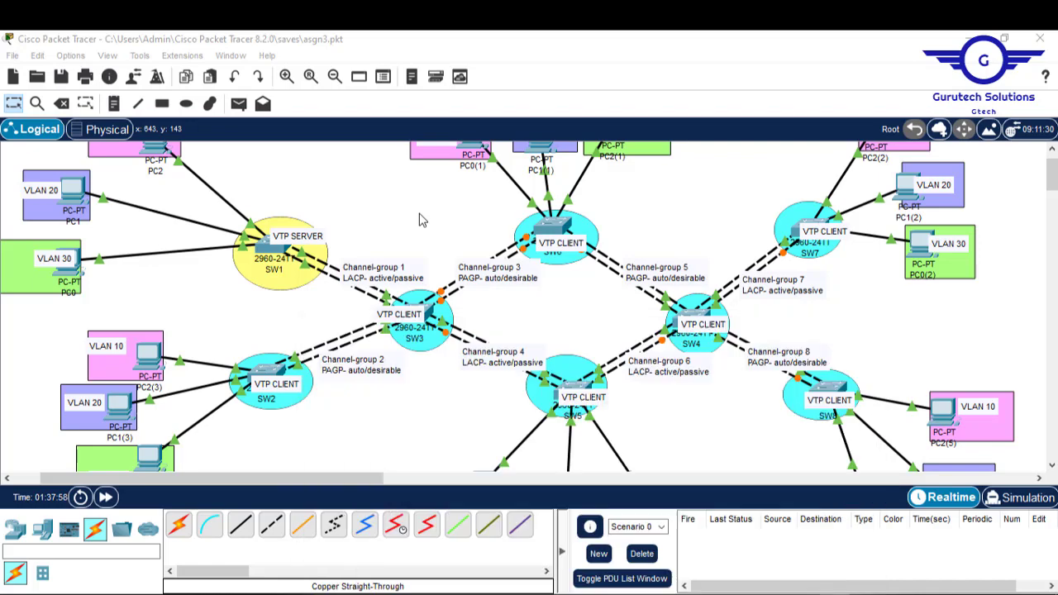
Paste the LACP active channel-group 4 script for fa0/3-4 into SW3's CLI and save
click(428, 314)
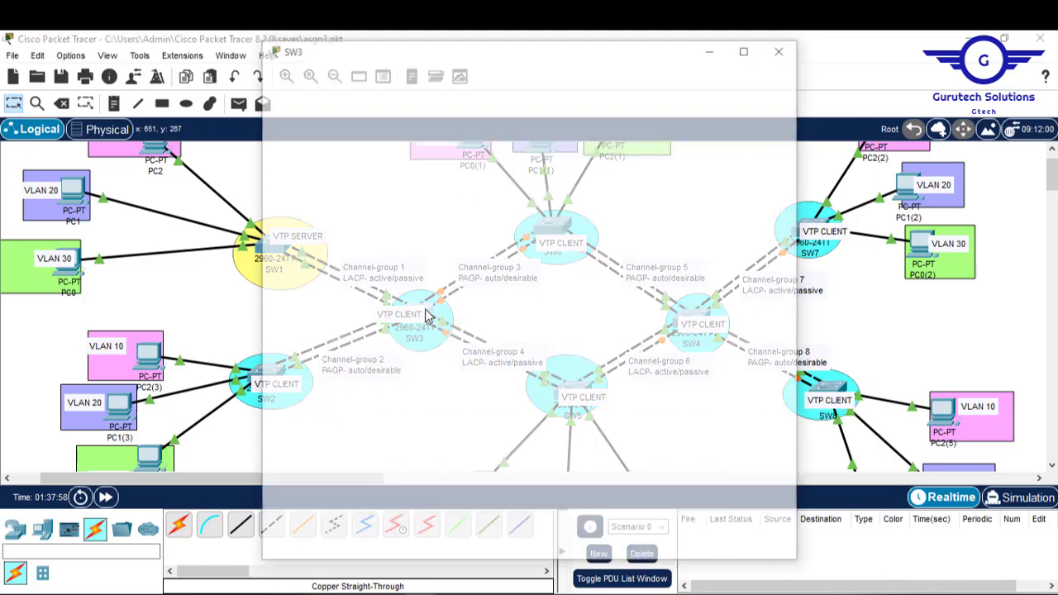
key(Return)
key(Return)
key(Return)
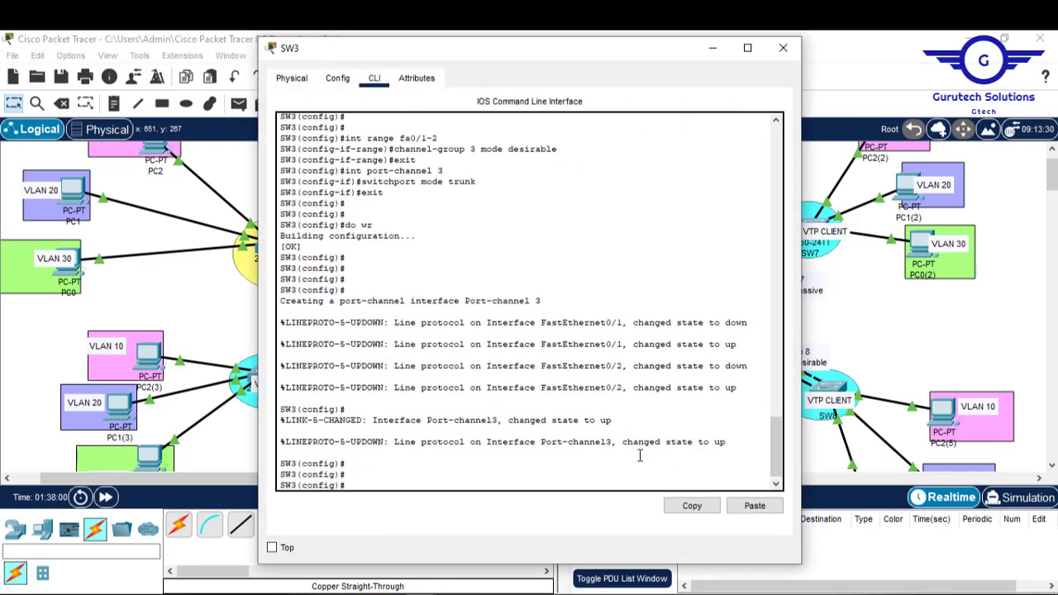
click(754, 506)
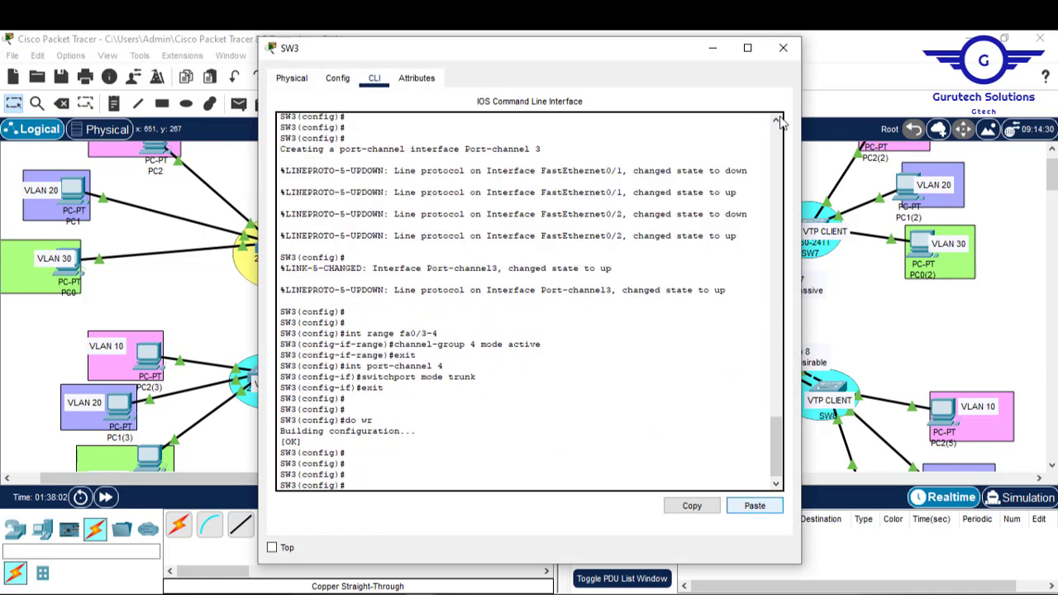
click(784, 49)
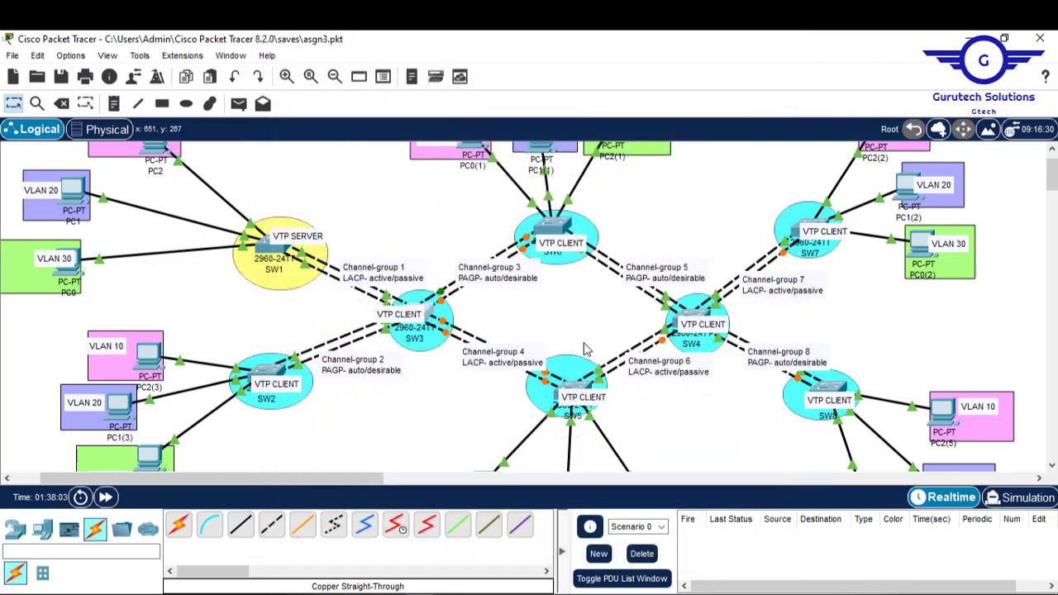
click(580, 392)
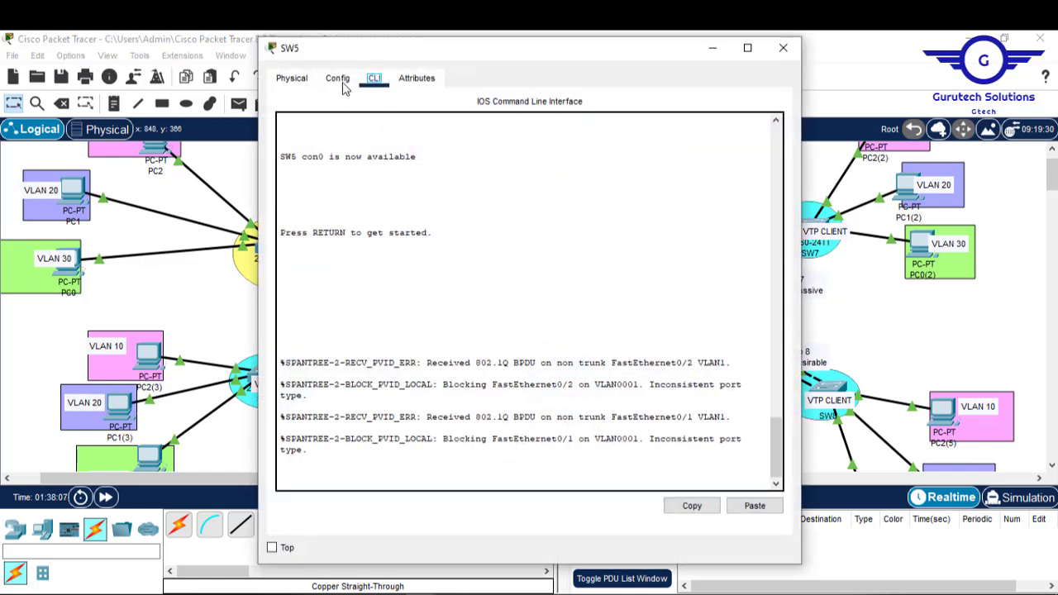
Leave interface mode on SW5's console with ex, returning to global configuration
click(343, 83)
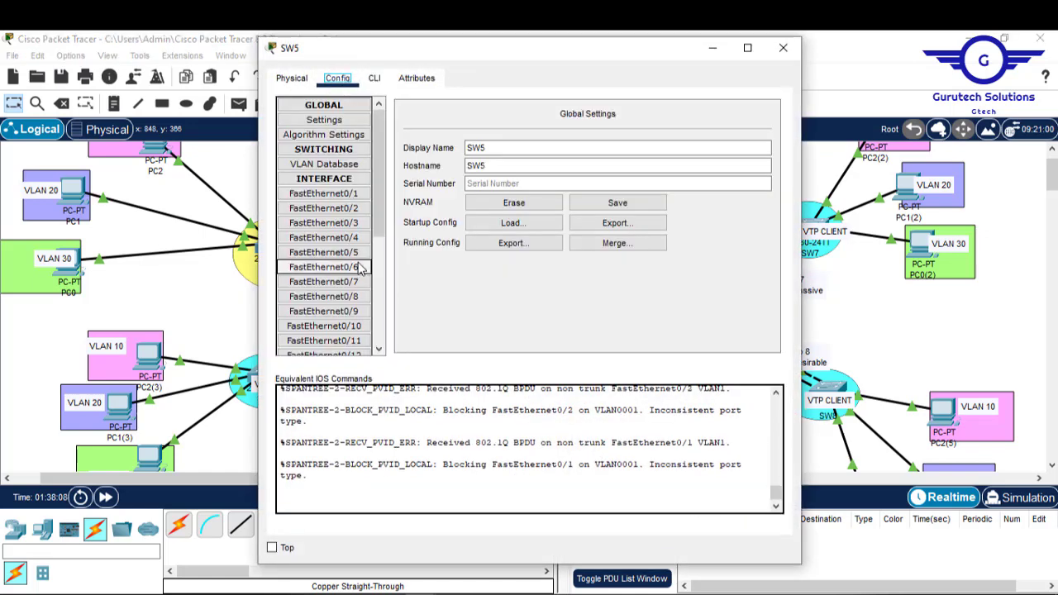
click(375, 81)
key(Return)
key(Return)
key(Return)
text(ex)
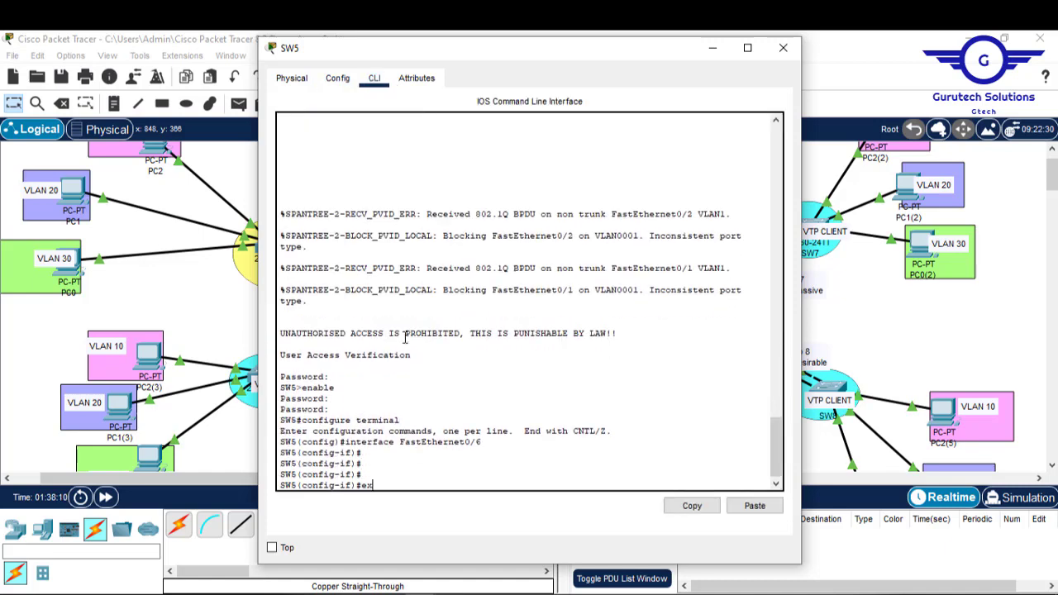
key(Return)
key(Return)
key(Return)
key(Return)
key(Return)
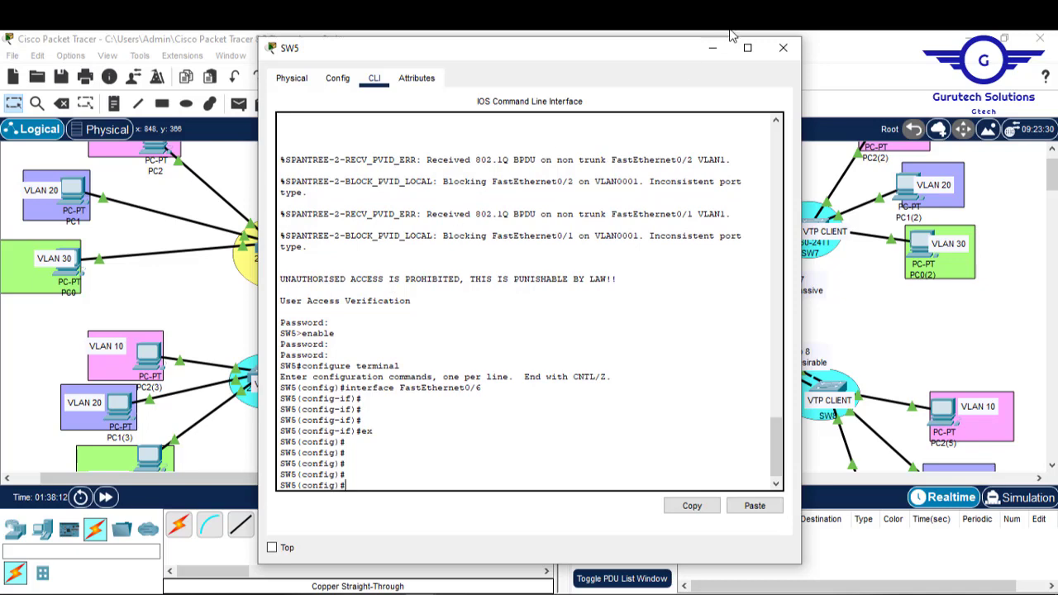
Close SW5's window and nudge the Channel-group 4 label between SW3 and SW5 slightly upward
click(716, 51)
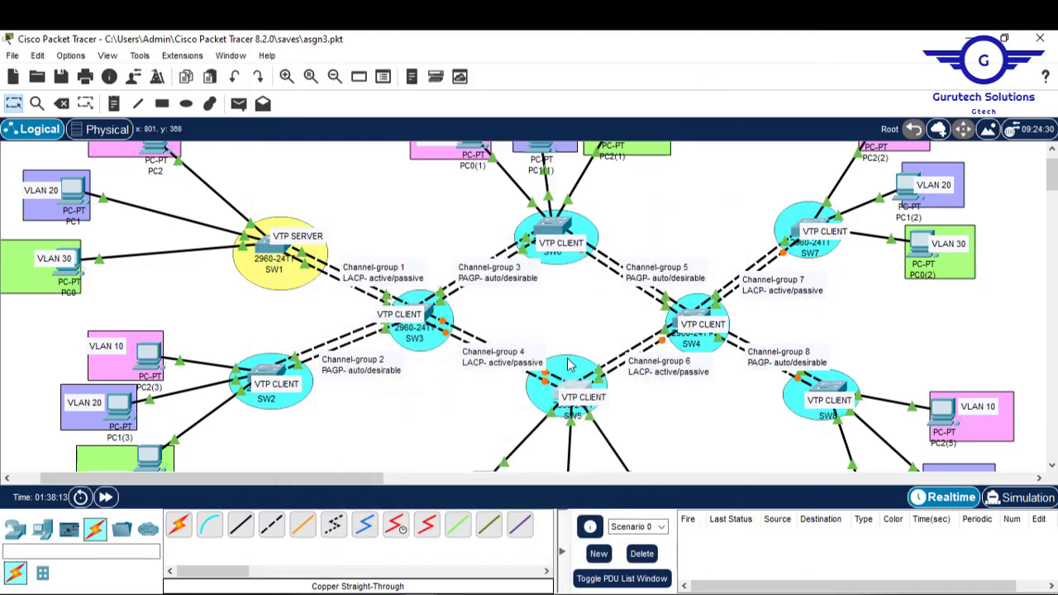
drag(515, 357, 513, 348)
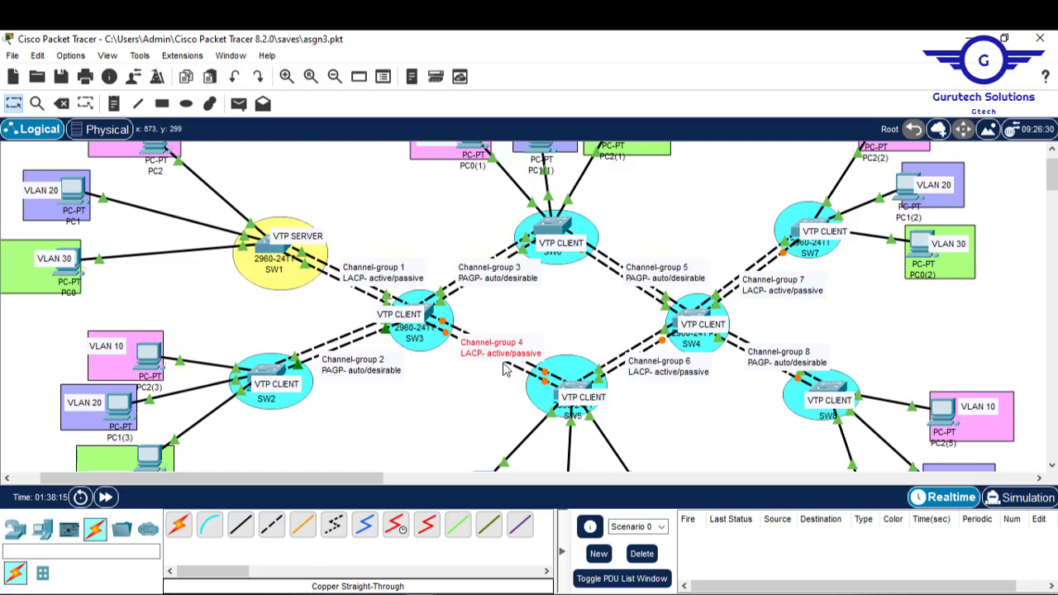
mouse_move(544, 385)
Edit the saved command list to use range fa0/1-2 and channel-group mode passive, then select it all
click(832, 594)
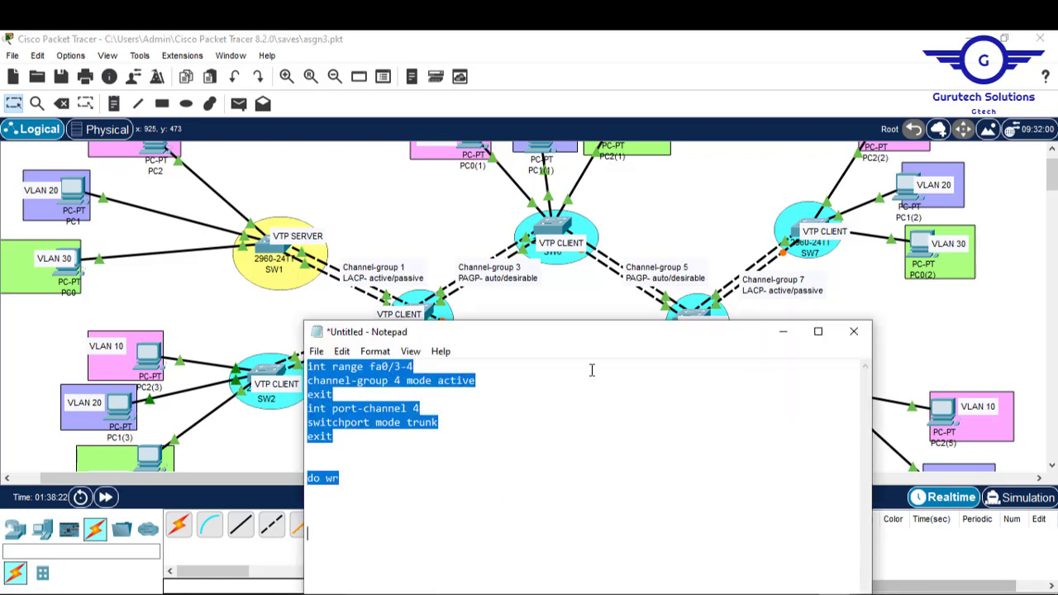
click(417, 366)
key(BackSpace)
key(BackSpace)
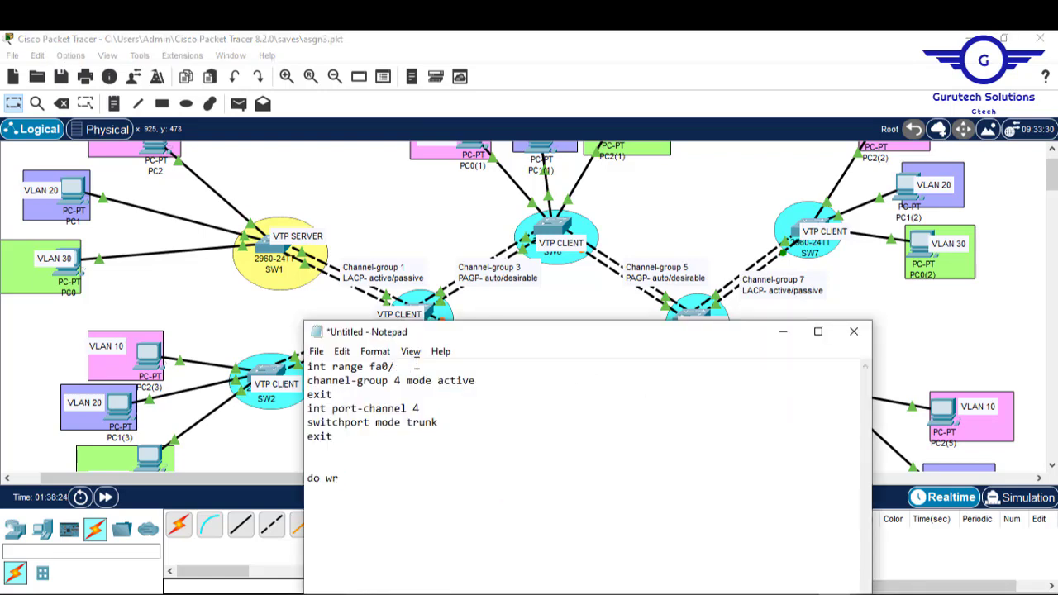
text(1-2)
click(582, 303)
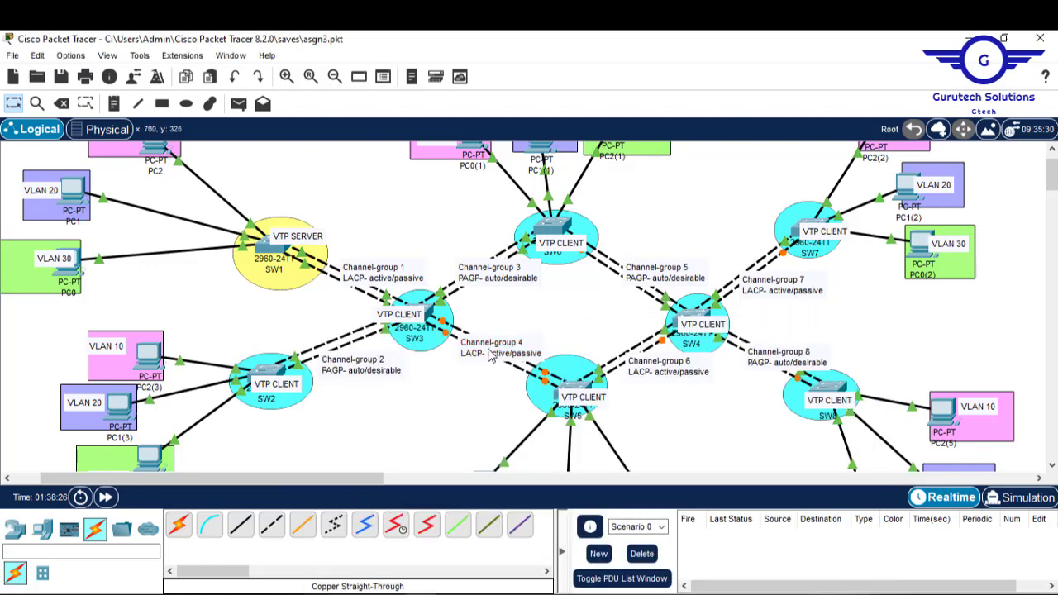
key(alt+Tab)
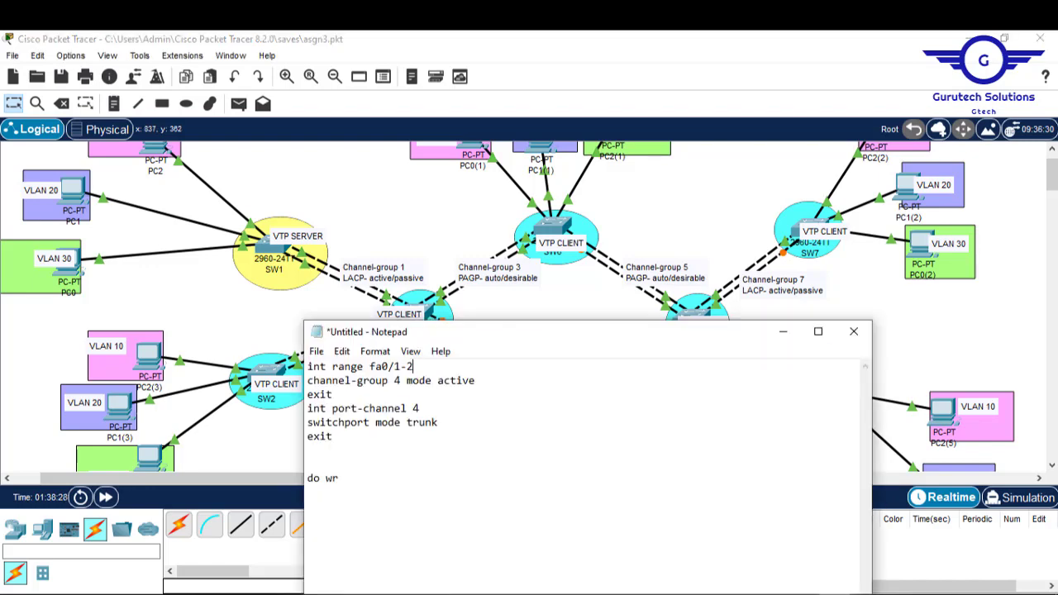
drag(477, 380, 437, 381)
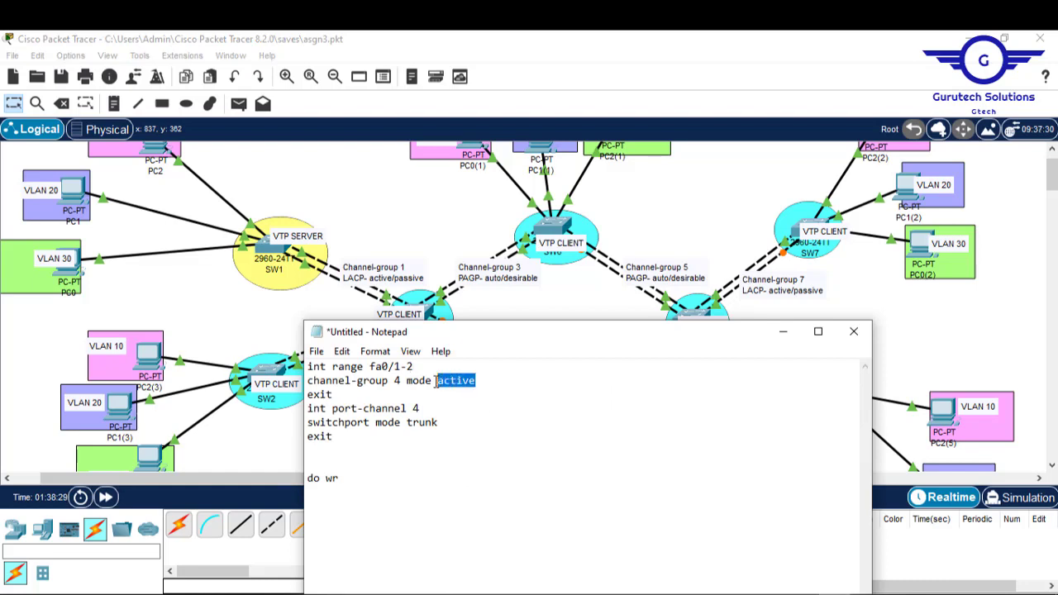
text(passive)
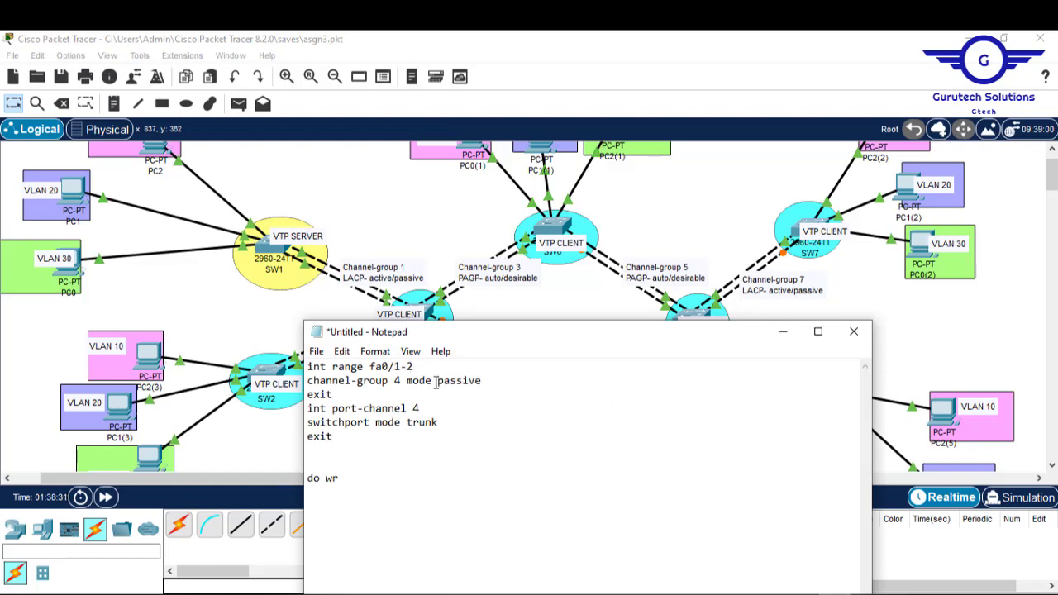
key(ctrl+a)
key(ctrl+c)
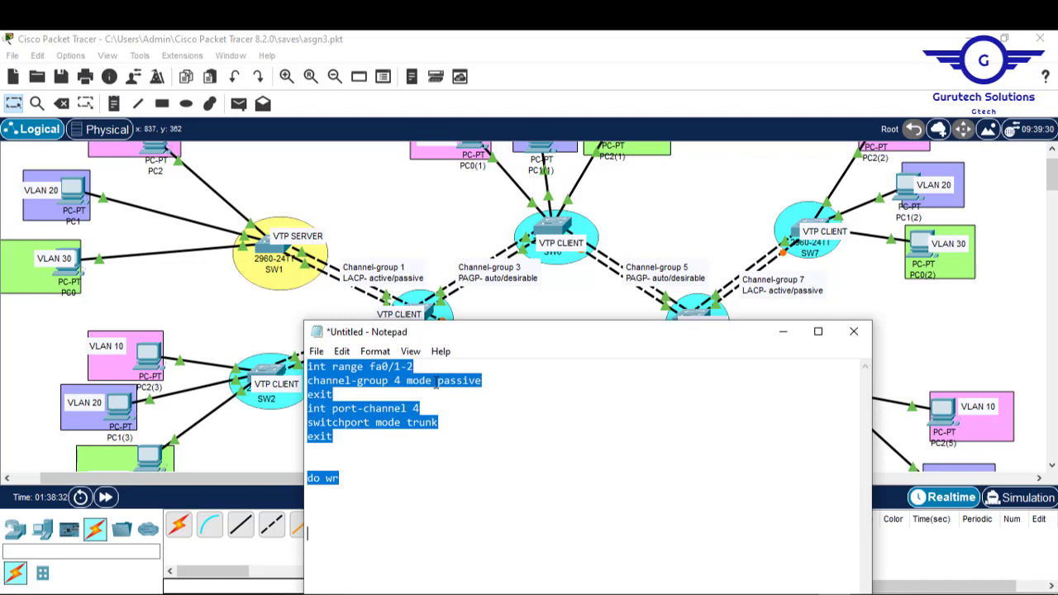
Paste the channel-group 4 passive and trunk commands into SW5's CLI, then close the window
click(414, 216)
click(579, 389)
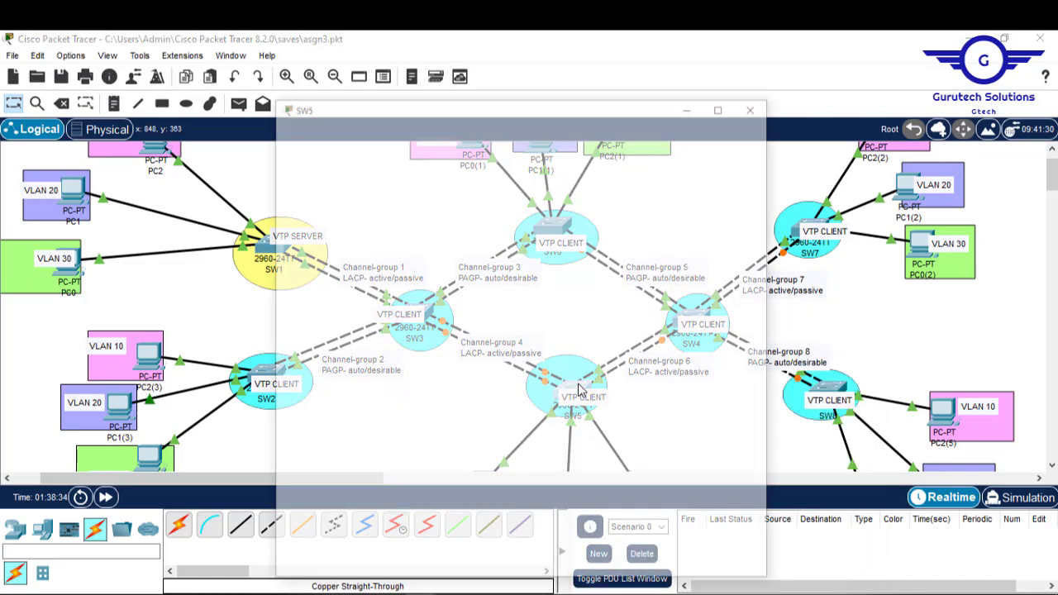
key(Return)
key(Return)
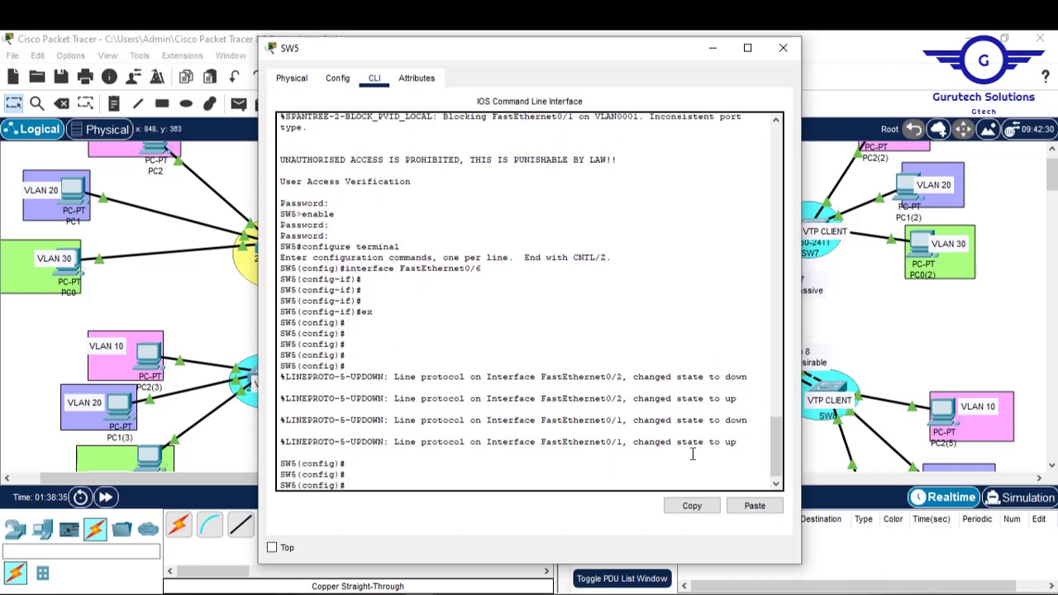
click(755, 507)
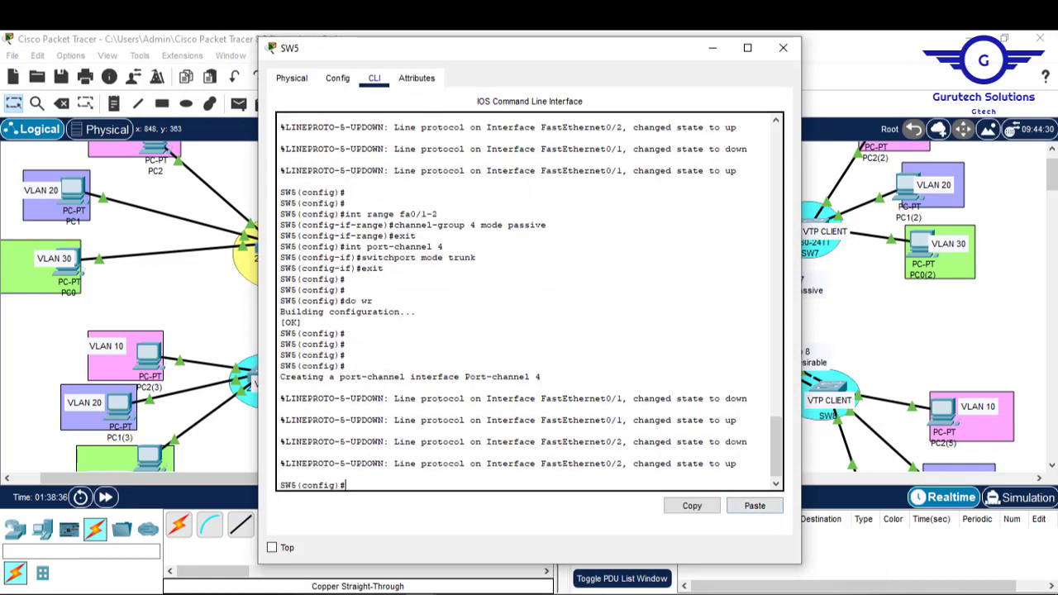
click(783, 47)
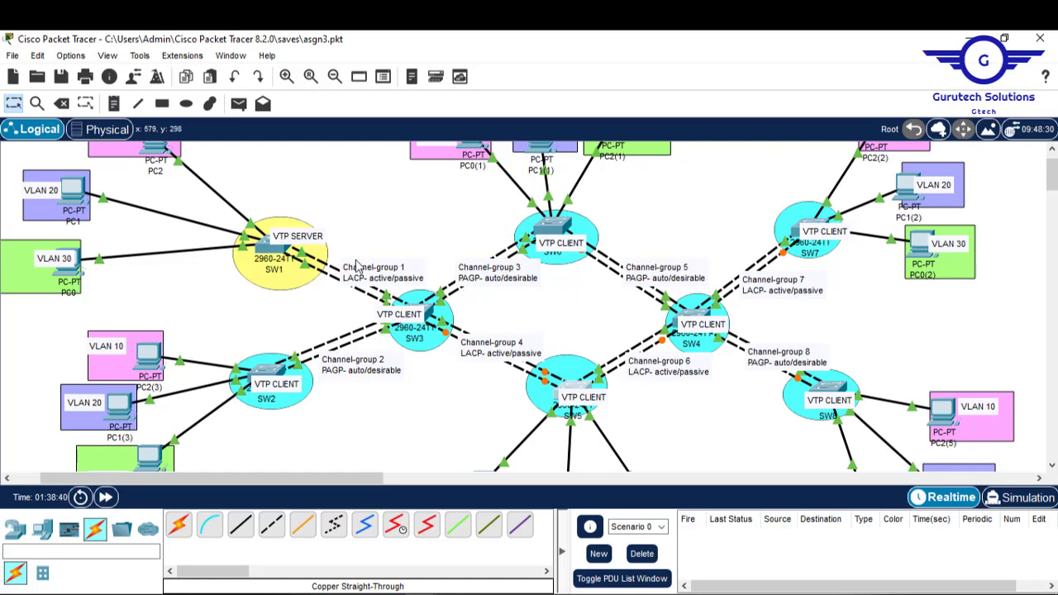
Drag SW6's red VTP CLIENT label up and left in two moves, clear of the switch icon
drag(571, 241, 559, 224)
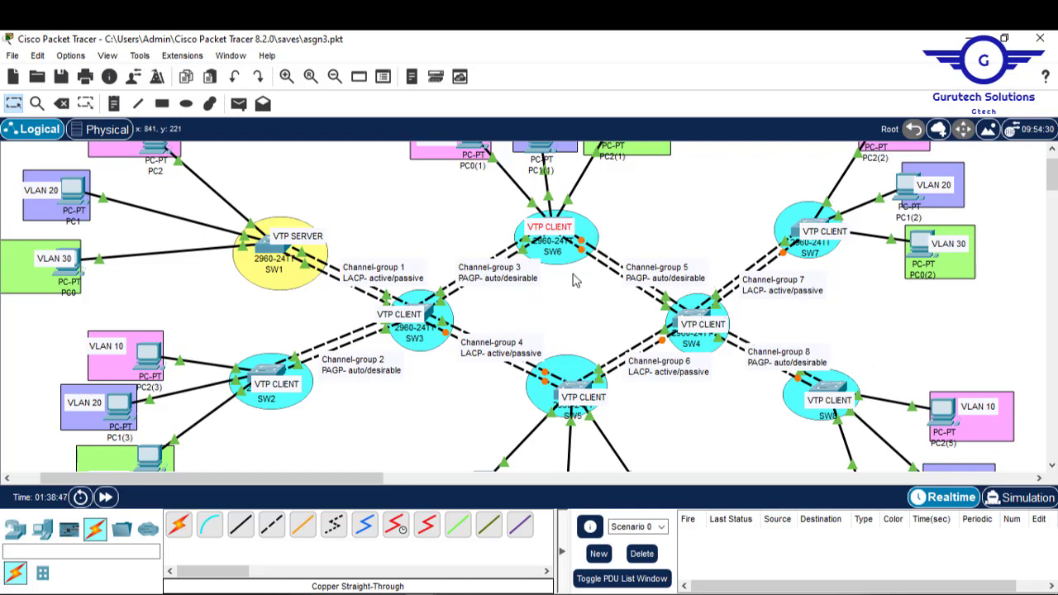
drag(552, 217, 531, 223)
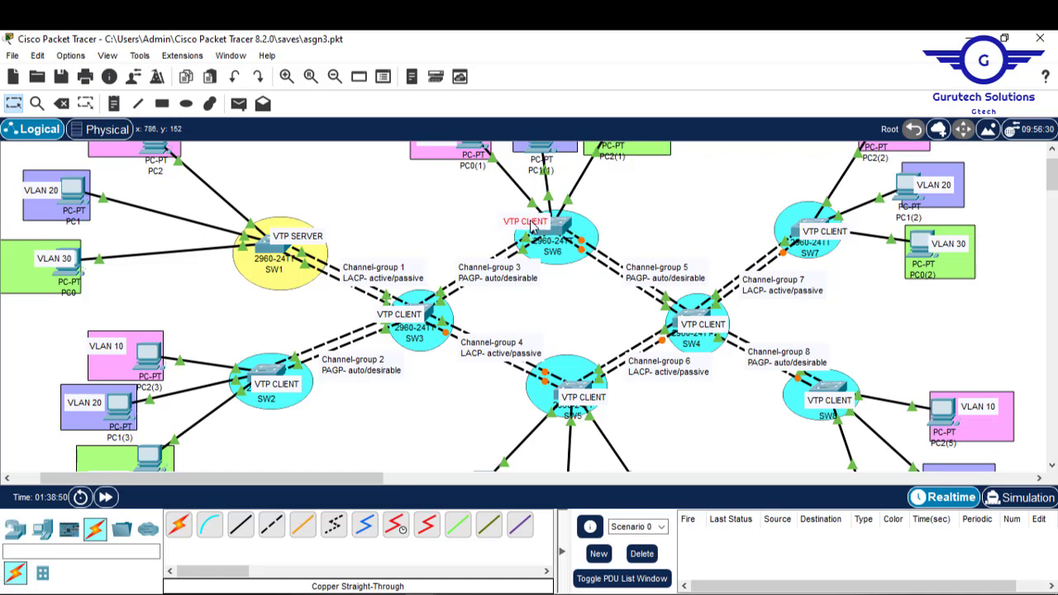
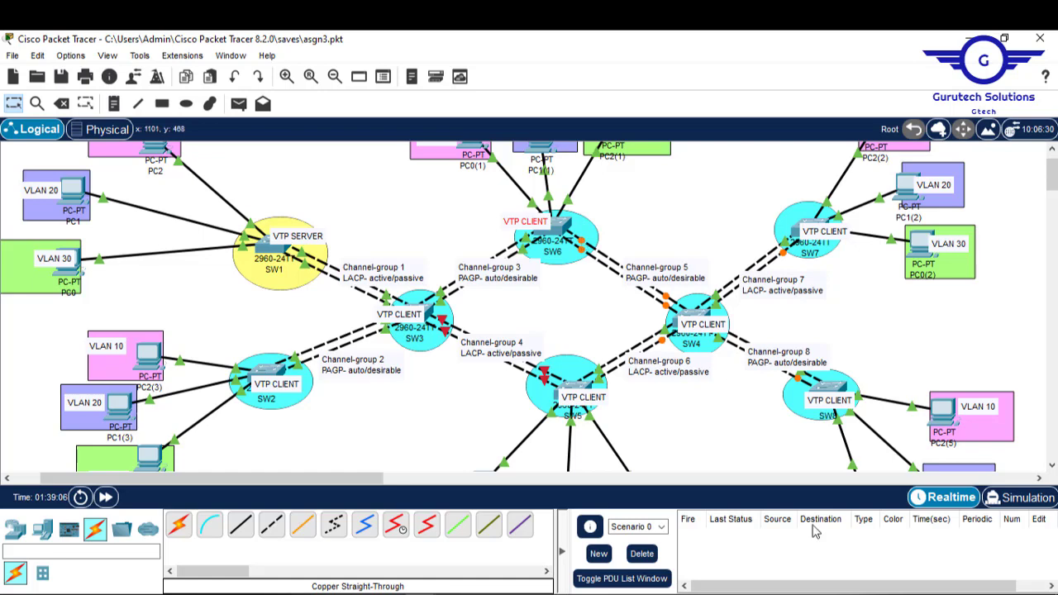
Bring back the Notepad draft holding the channel-group 4 passive and port-channel 4 trunk commands
key(alt+Tab)
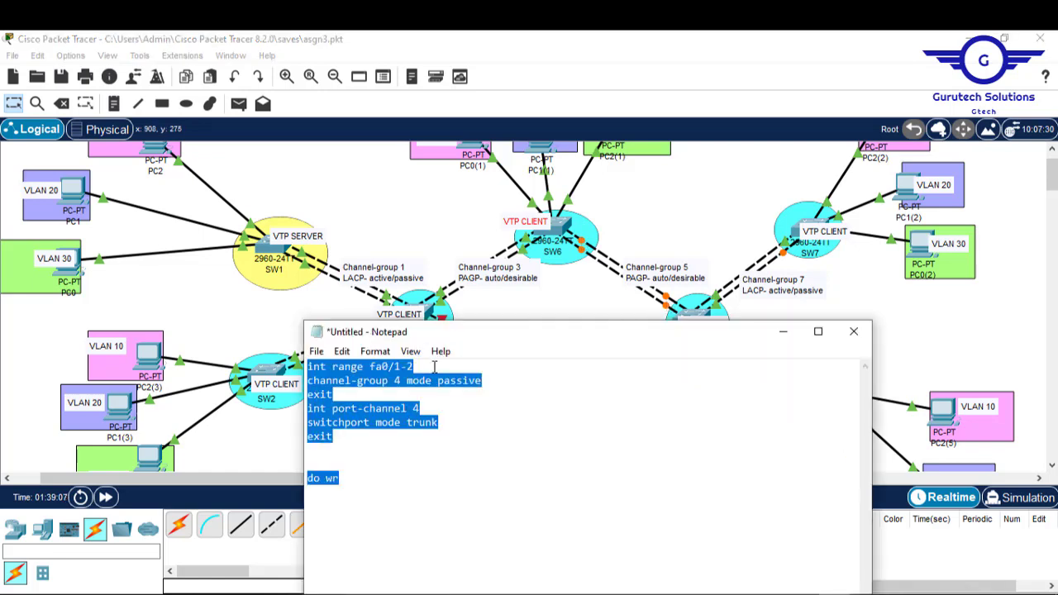
Change the draft's port range to fa0/3-4 and its channel-group and port-channel numbers to 5
drag(521, 335, 623, 283)
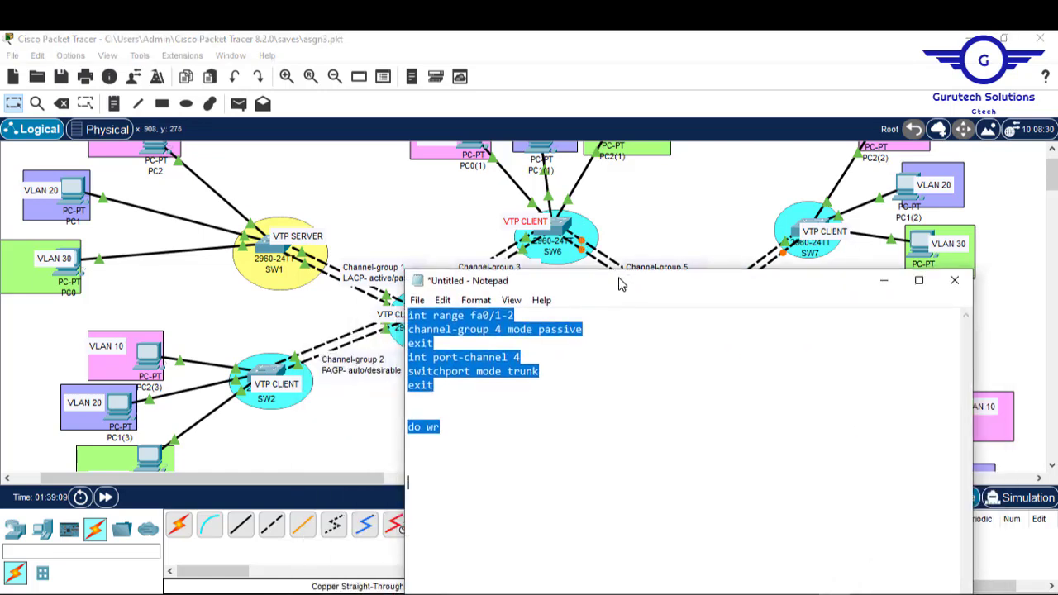
click(531, 313)
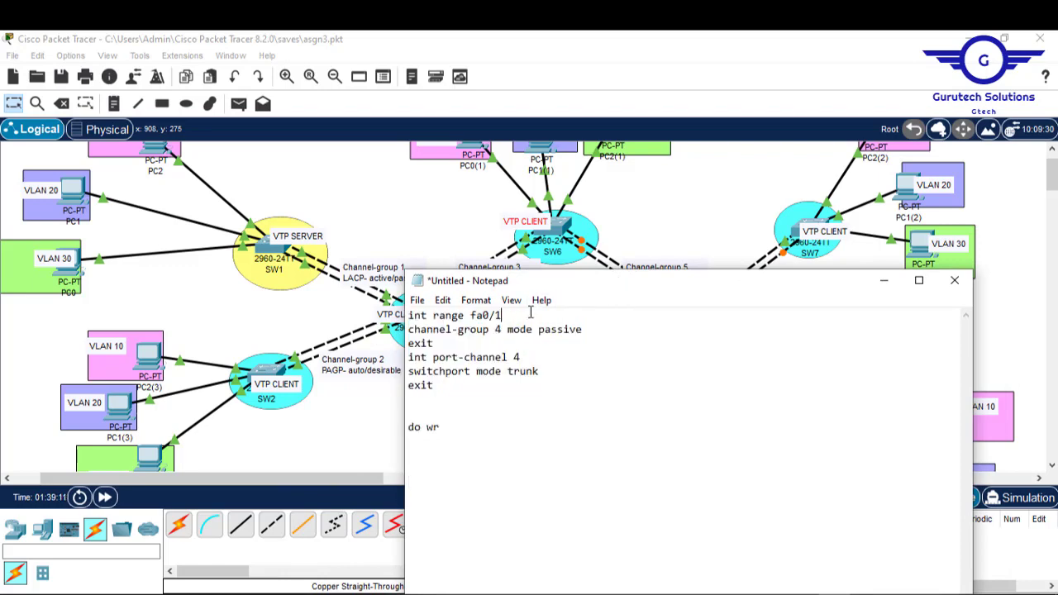
text(-4)
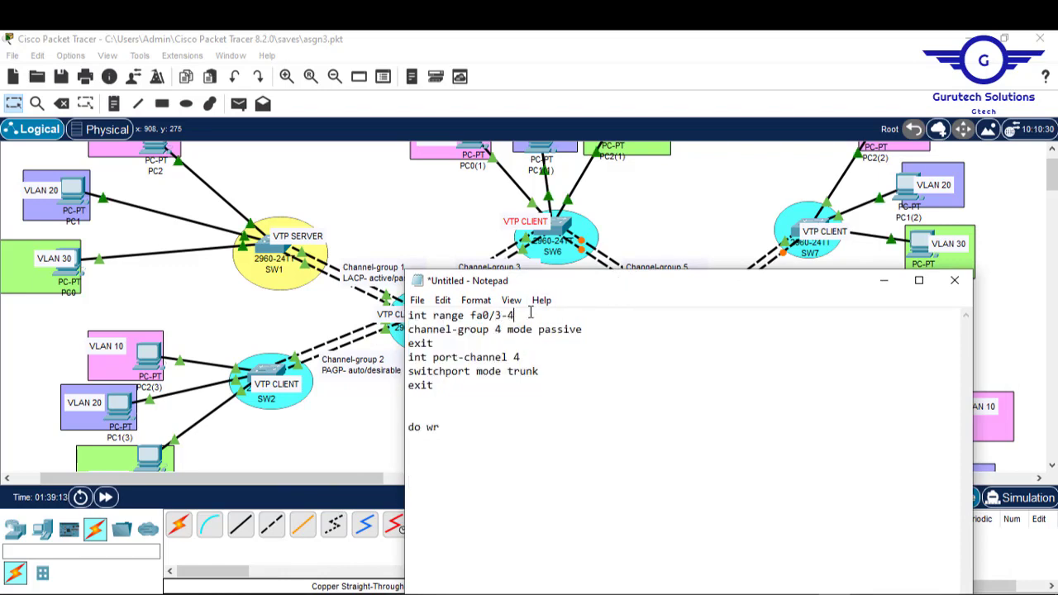
click(666, 233)
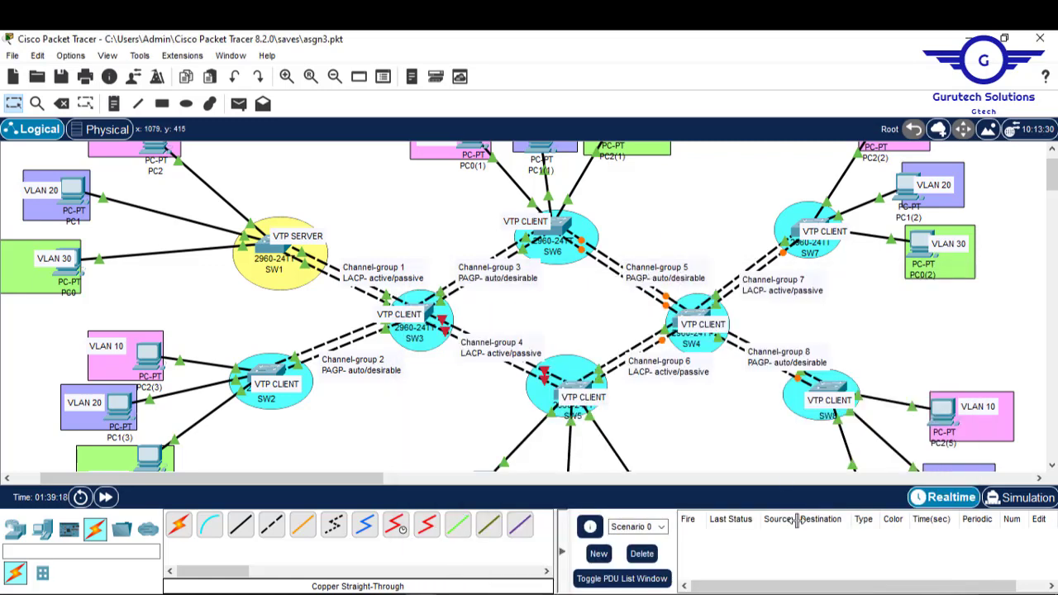
click(834, 594)
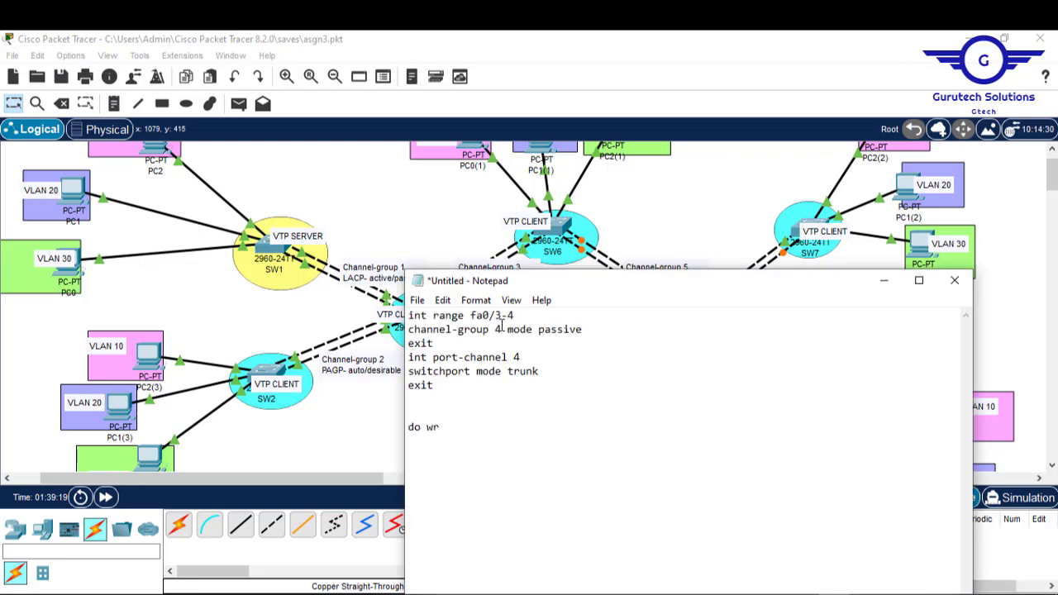
key(BackSpace)
text(5)
key(BackSpace)
Replace mode passive with auto and select the whole draft
click(679, 201)
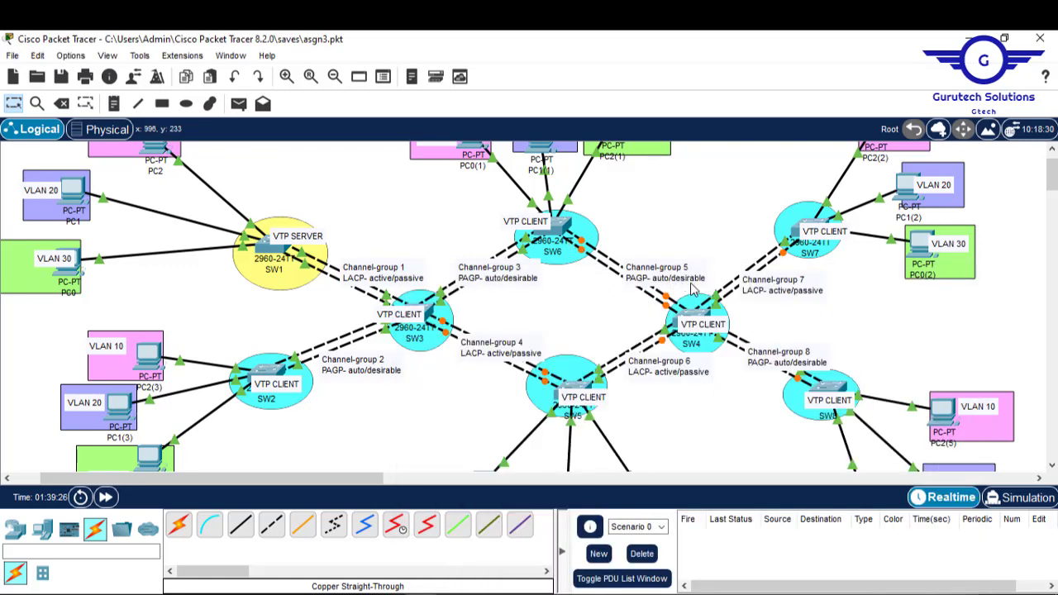
key(alt+Tab)
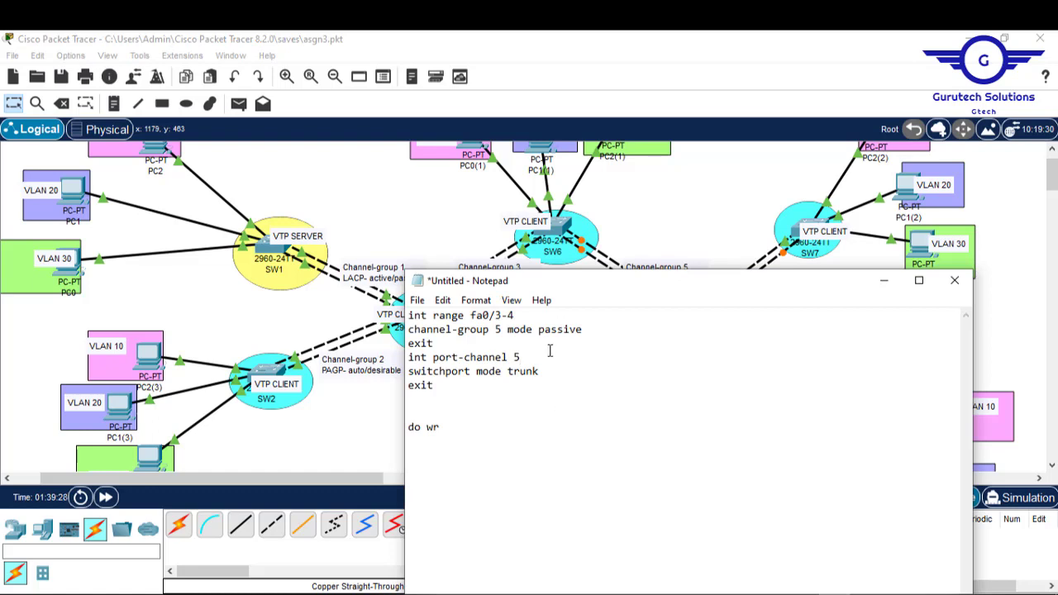
drag(588, 330, 538, 332)
text(a)
key(ctrl+a)
key(ctrl+c)
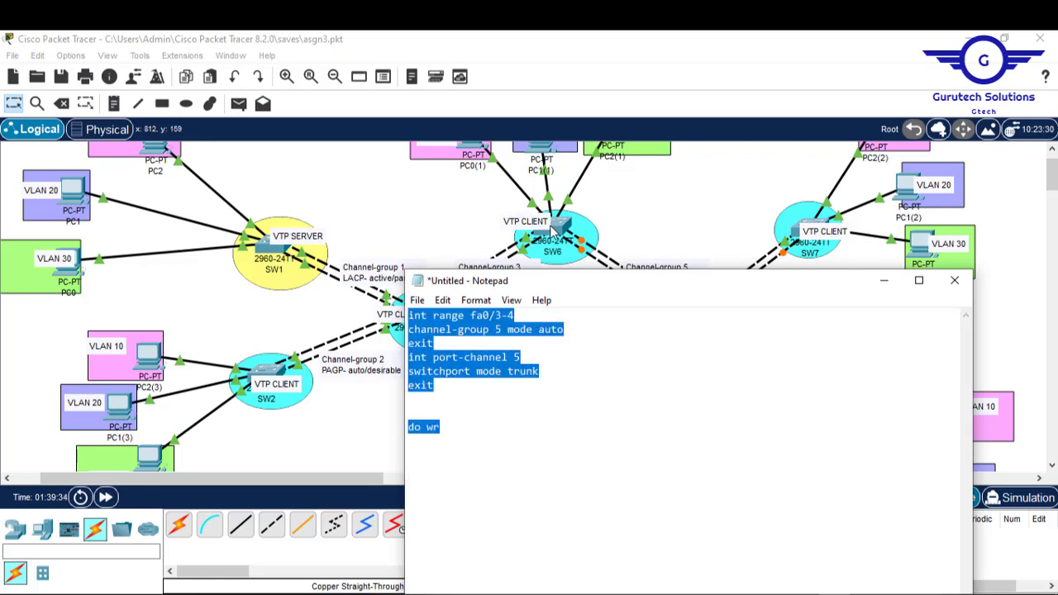
click(557, 233)
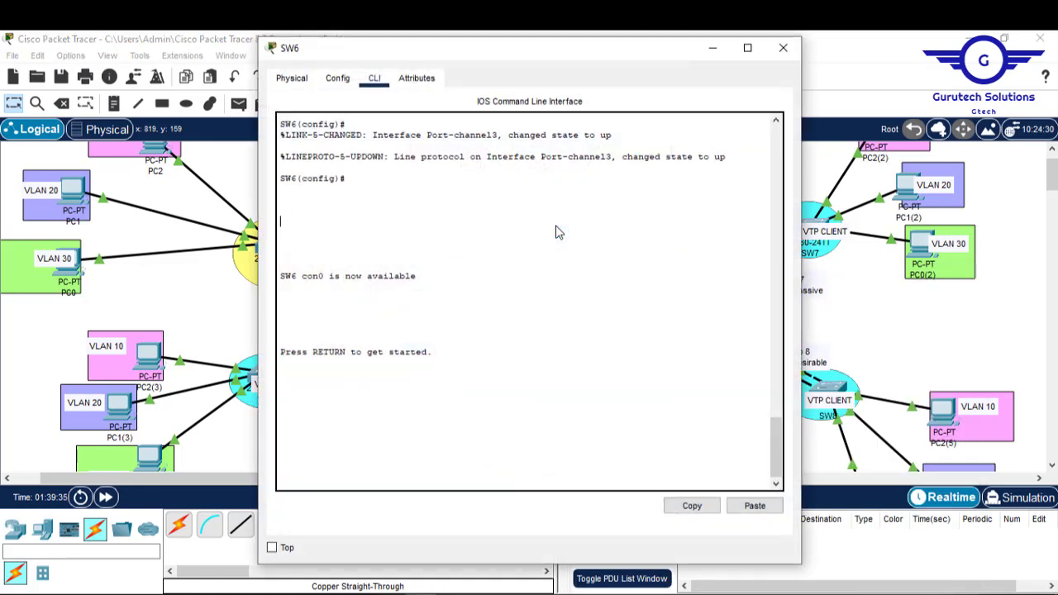
In SW6's CLI, exit interface mode and paste the channel-group 5 auto and port-channel 5 trunk commands
click(338, 79)
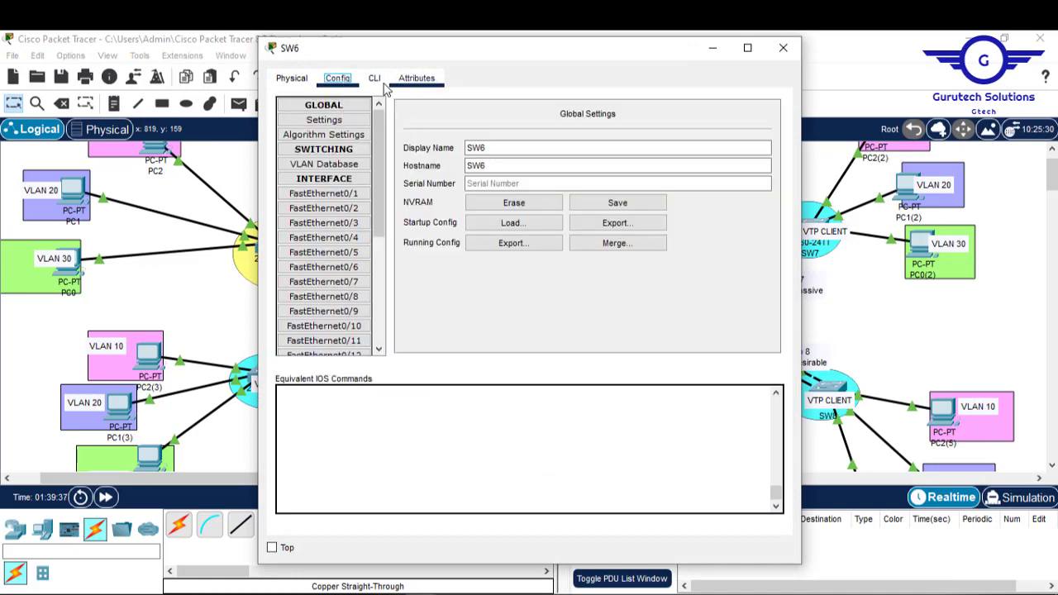
click(331, 222)
click(374, 80)
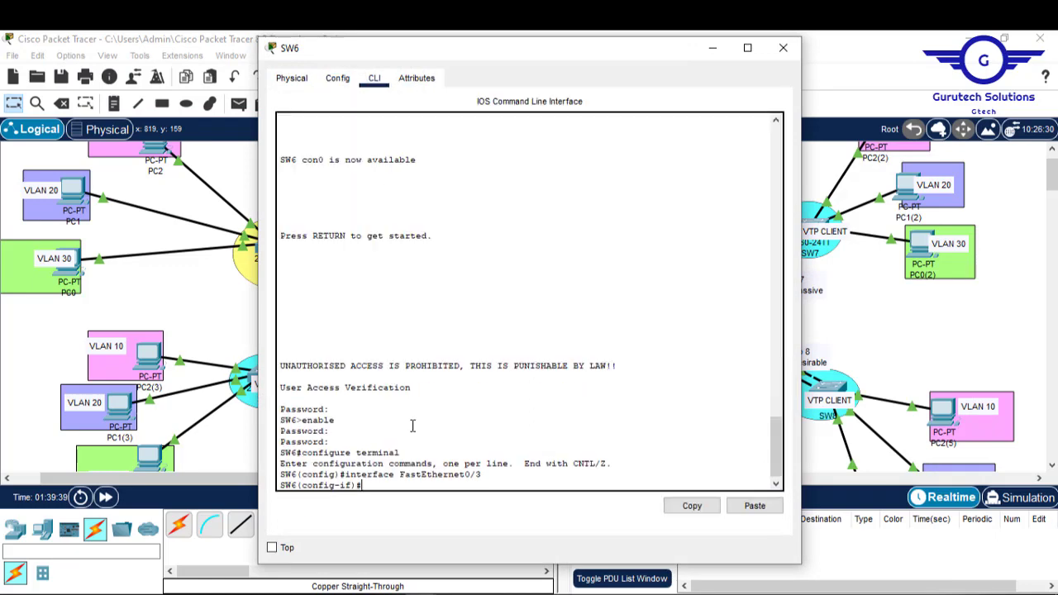
key(Return)
text(ex)
key(Return)
key(Return)
key(Return)
key(Return)
key(Return)
key(Return)
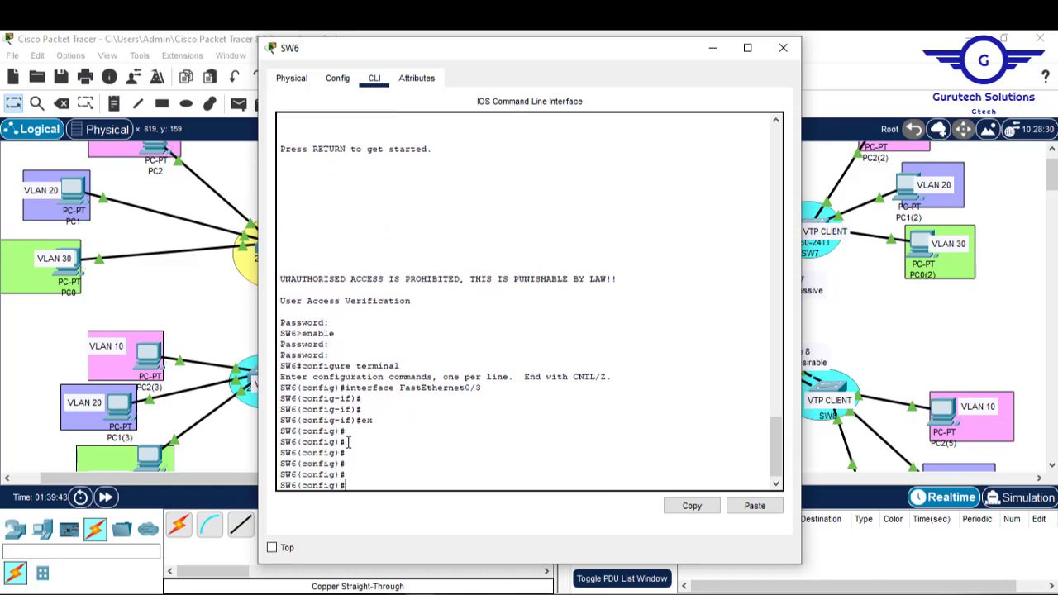
triple_click(279, 443)
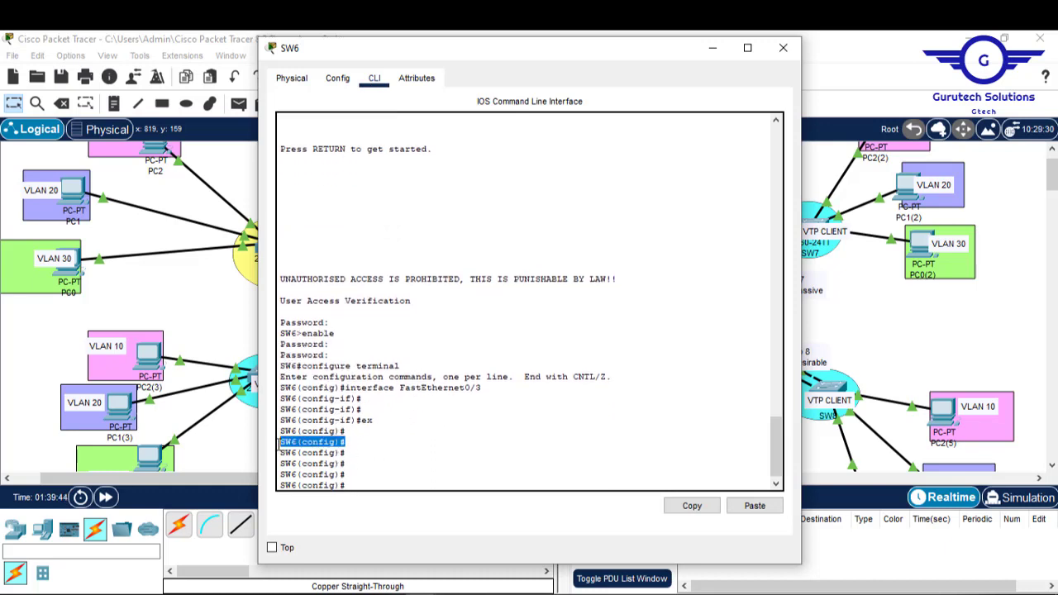
click(755, 507)
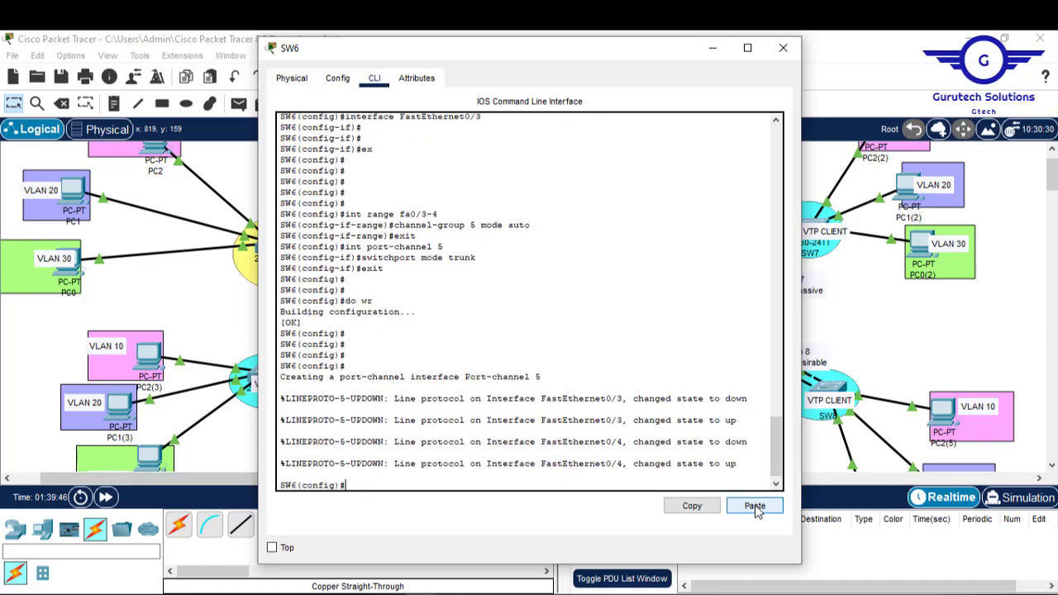
click(782, 52)
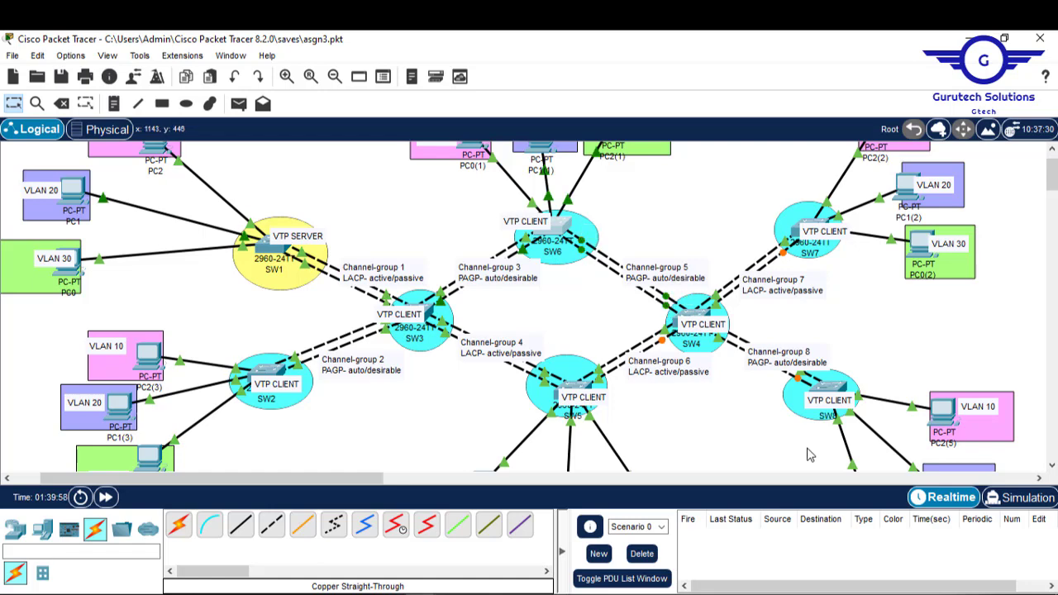
Change the draft to ports fa0/1-2 with channel-group 5 mode desirable, and select it all
click(834, 593)
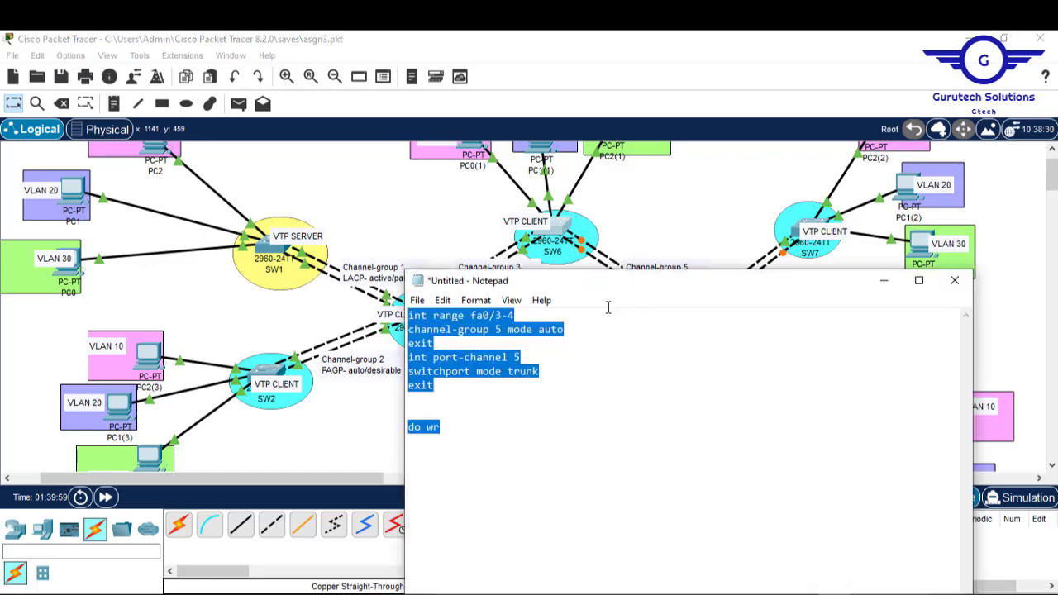
click(524, 317)
key(BackSpace)
key(BackSpace)
key(BackSpace)
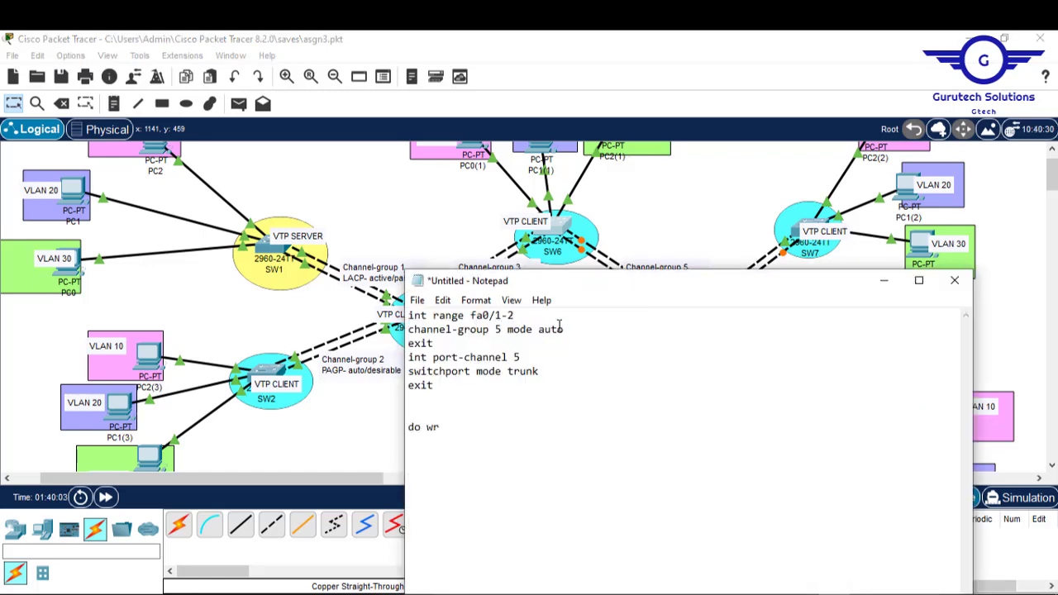
double_click(553, 329)
text(ode desirable)
key(ctrl+a)
key(ctrl+c)
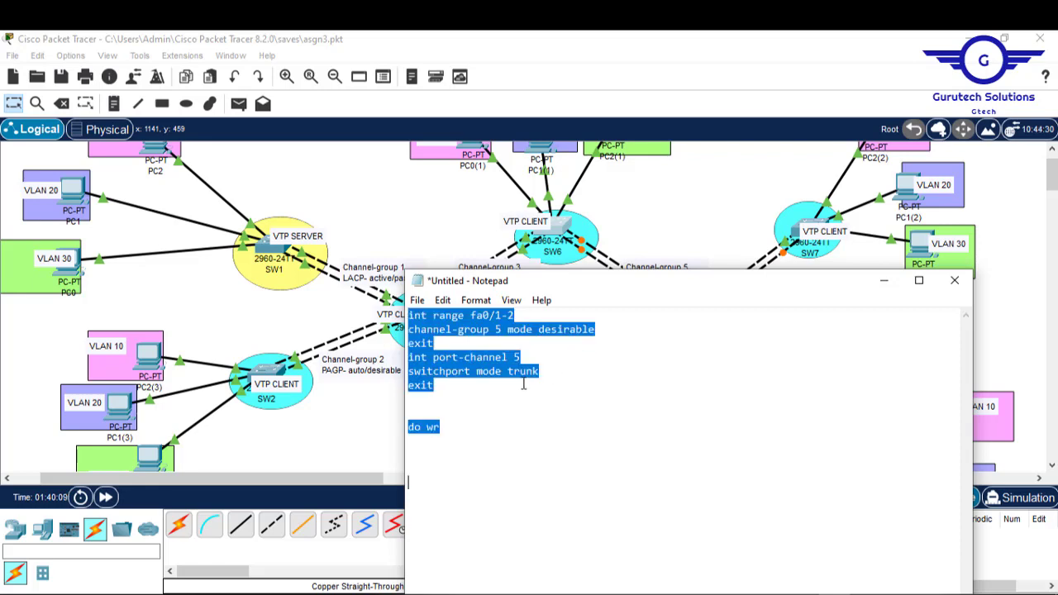
click(680, 220)
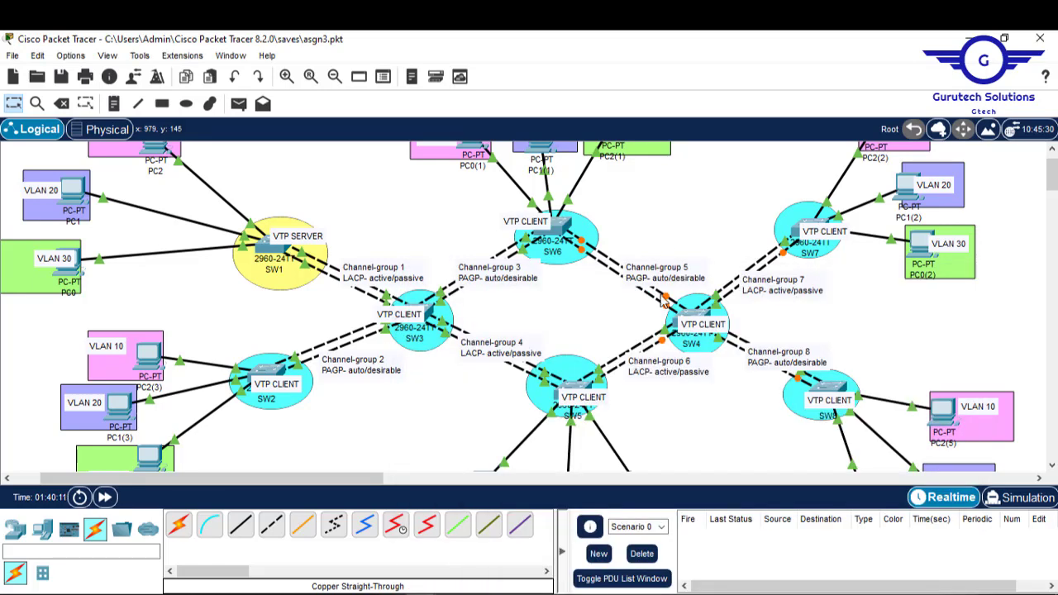
In SW4's CLI, exit interface mode and paste the fa0/1-2 channel-group 5 desirable and port-channel 5 trunk commands
click(694, 316)
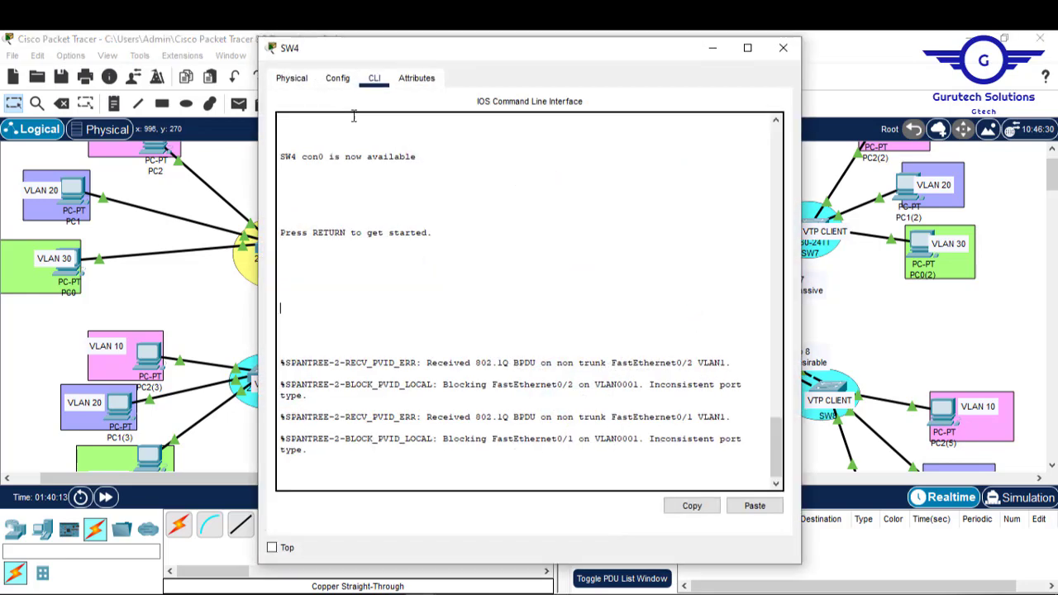
click(339, 78)
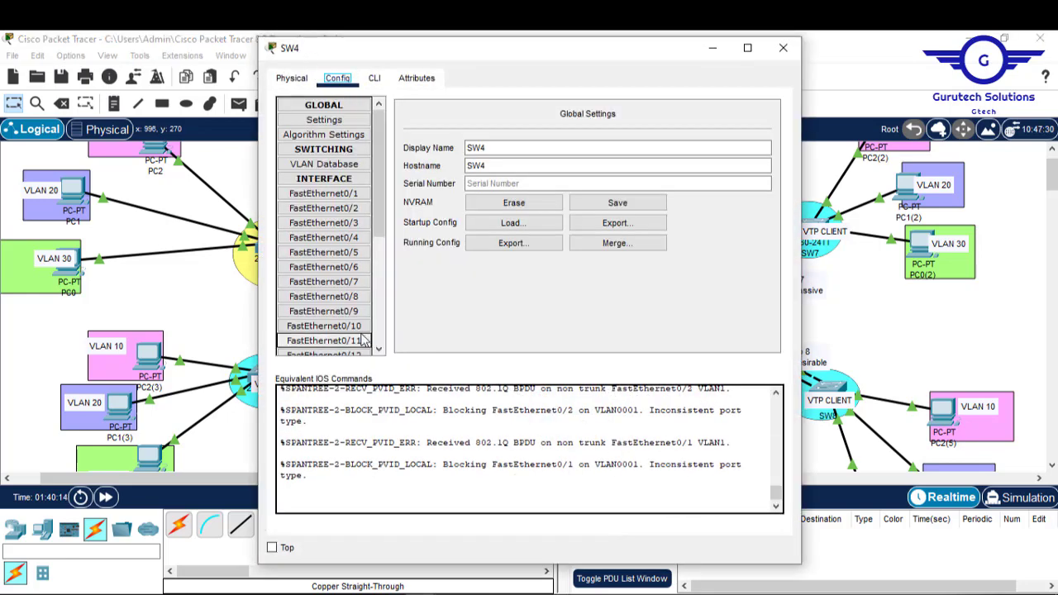
click(375, 79)
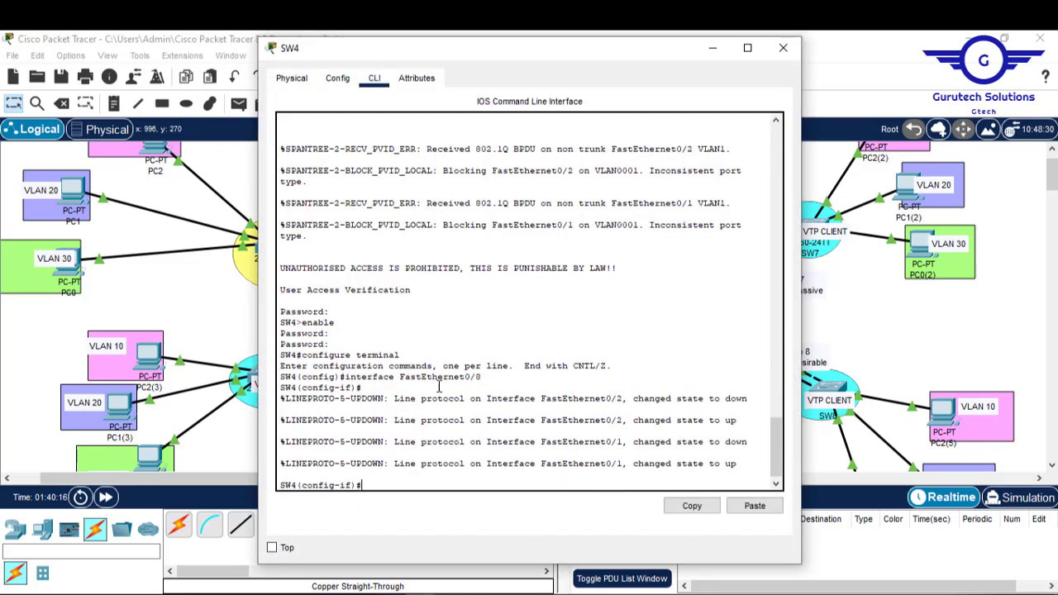
key(Return)
key(Return)
key(Return)
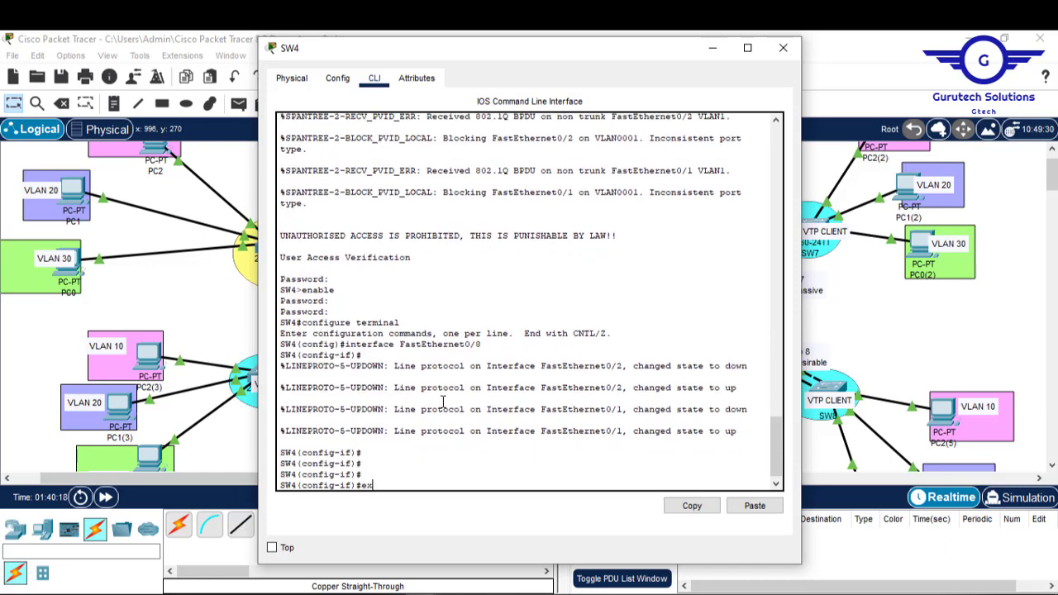
text(ex)
key(Return)
key(Return)
key(Return)
key(Return)
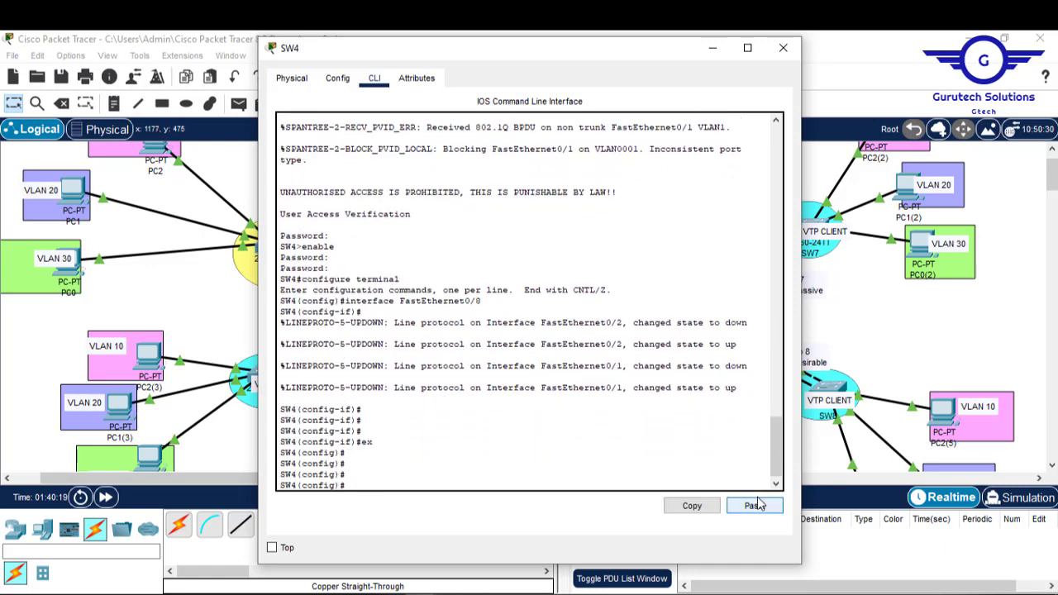
click(755, 506)
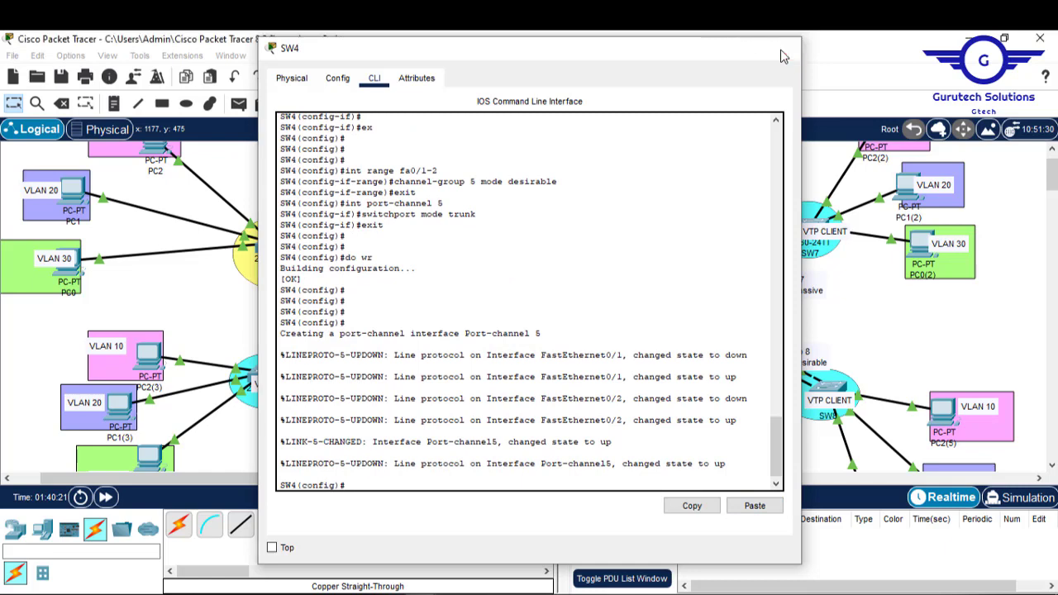
click(783, 55)
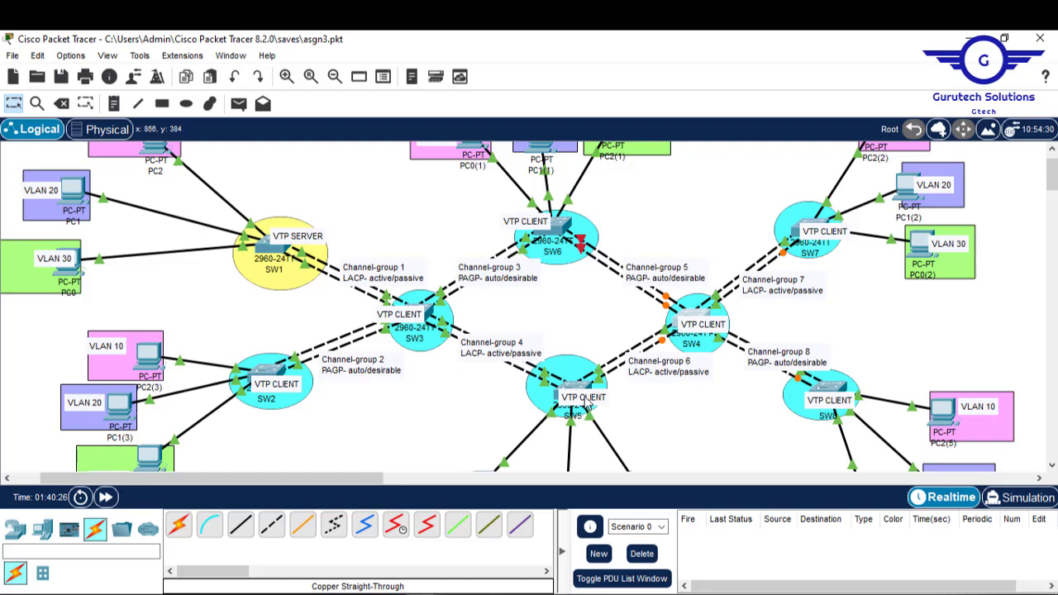
Drag SW5's VTP CLIENT label up and left beside the switch
drag(585, 400, 554, 388)
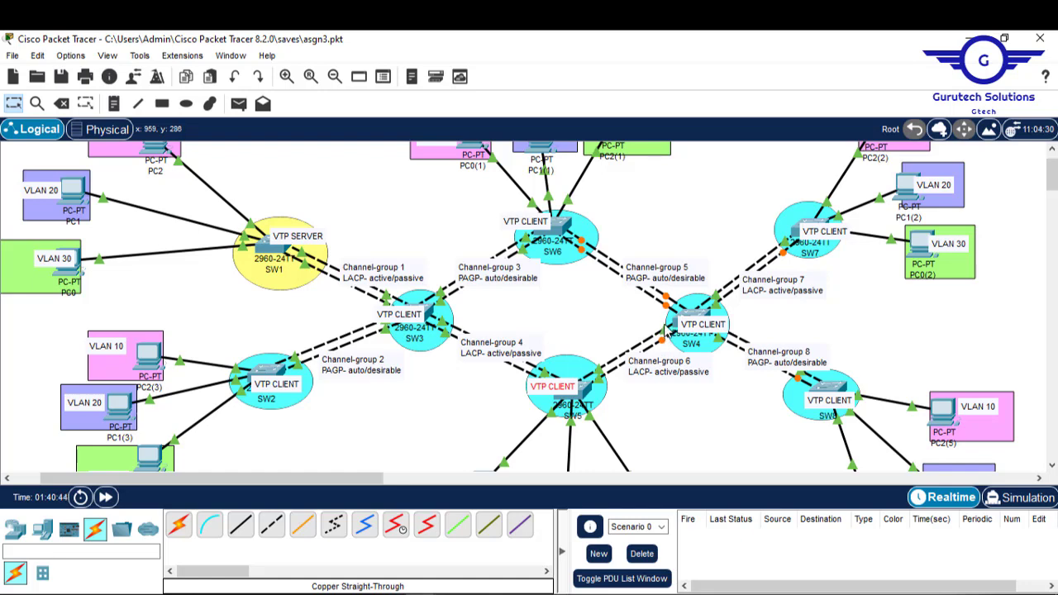
Change the draft to ports fa0/3-4 with channel-group and port-channel number 6
key(alt+Tab)
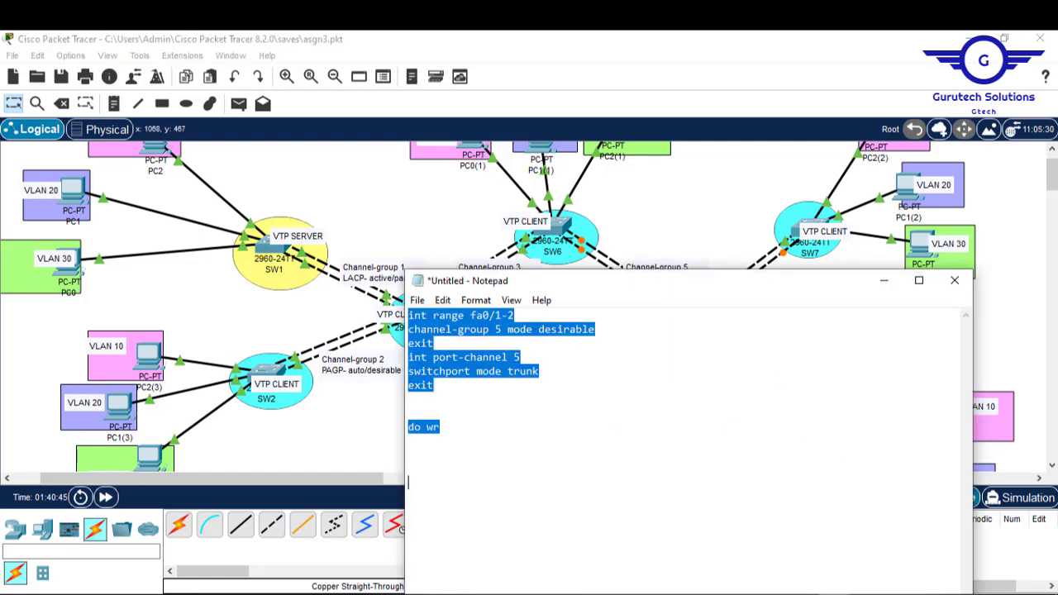
click(519, 314)
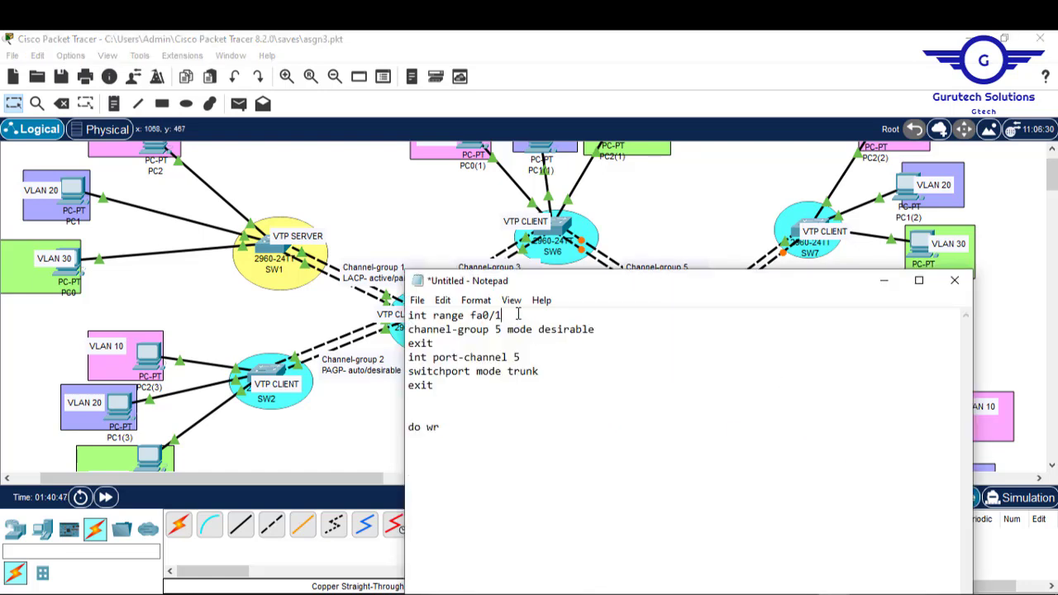
key(BackSpace)
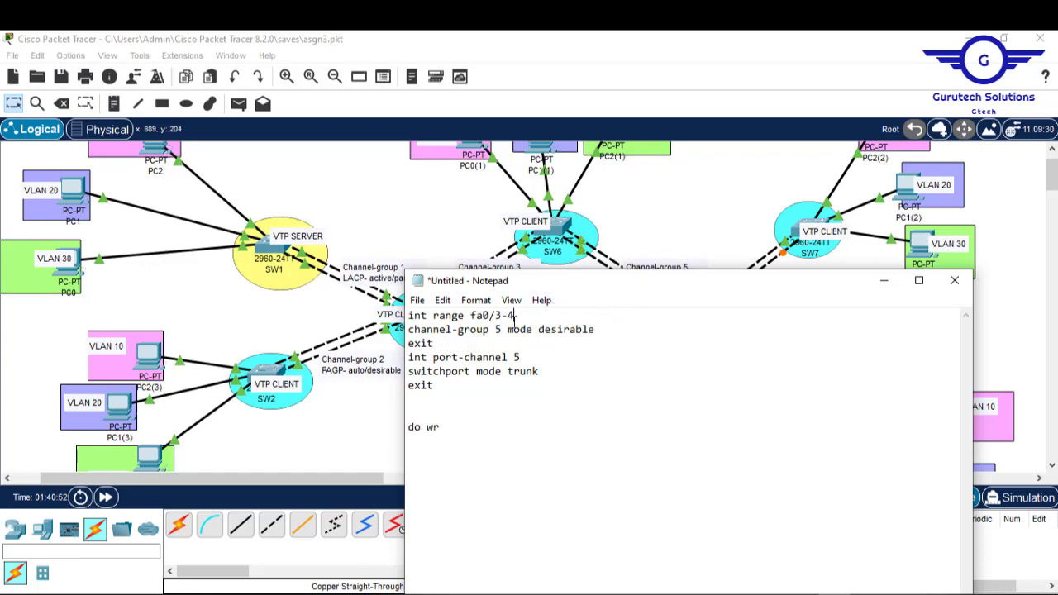
click(501, 329)
key(BackSpace)
text(6)
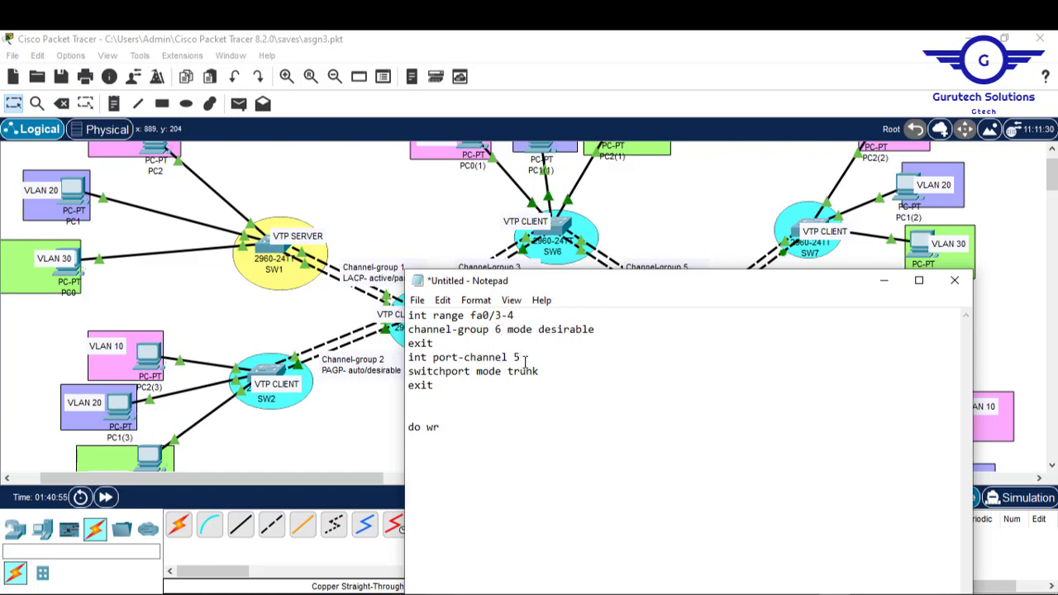
key(Delete)
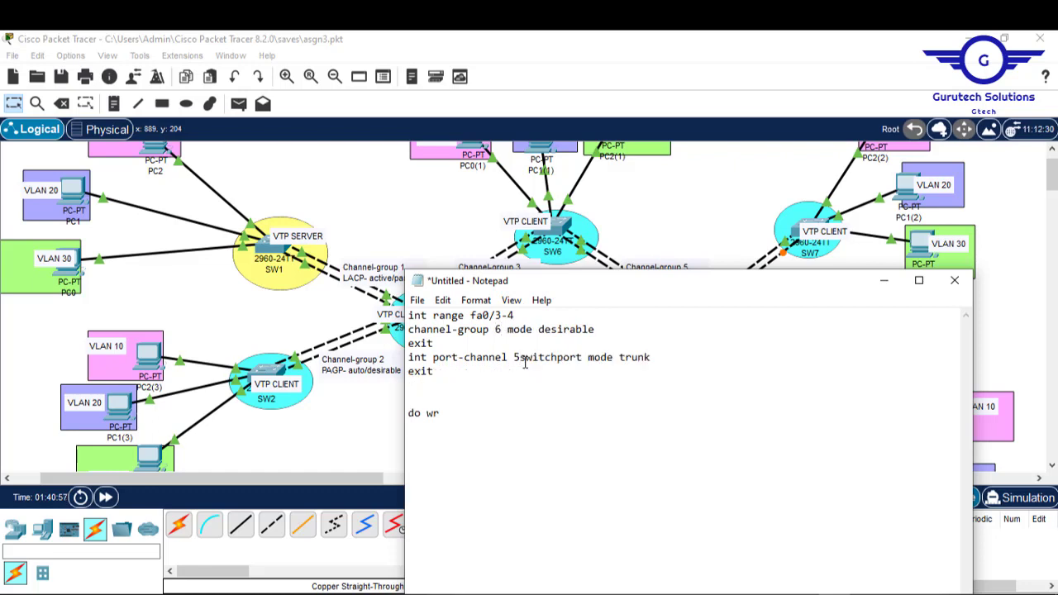
key(Return)
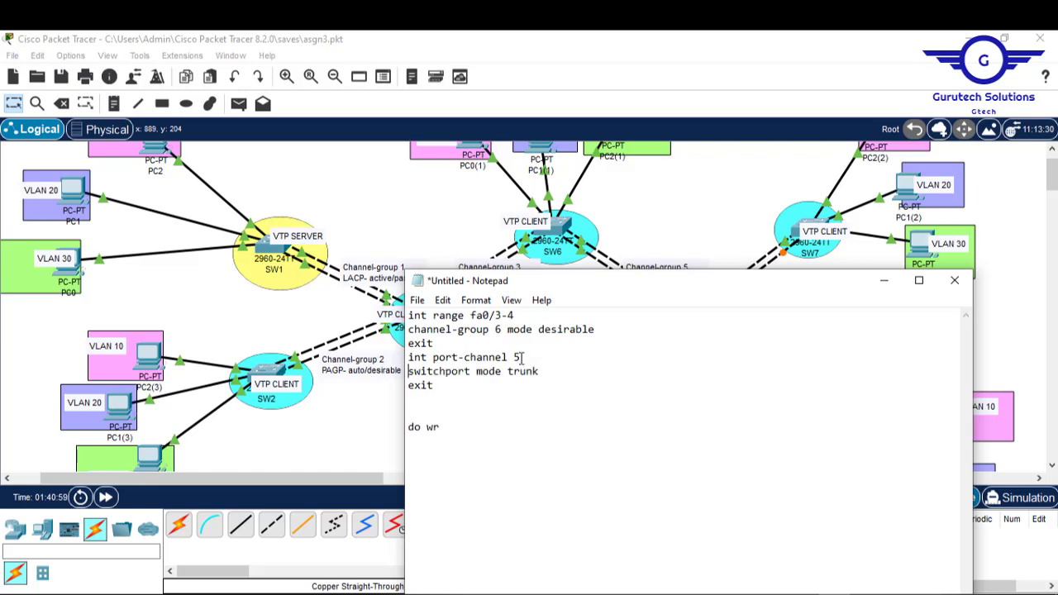
text(6)
Replace mode desirable with active and select the whole draft
click(686, 192)
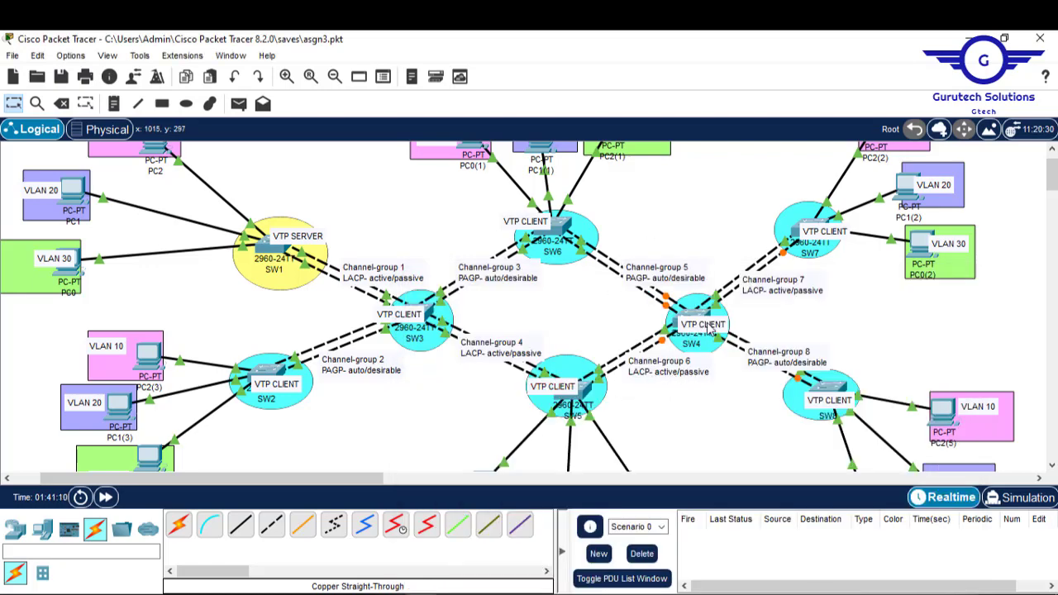
key(alt+Tab)
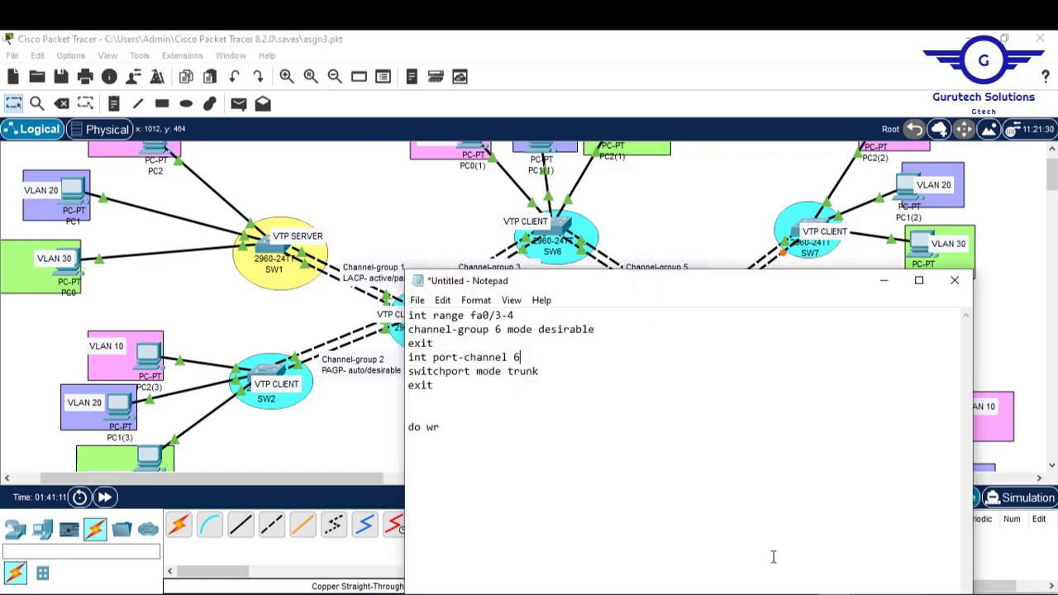
drag(598, 329, 540, 330)
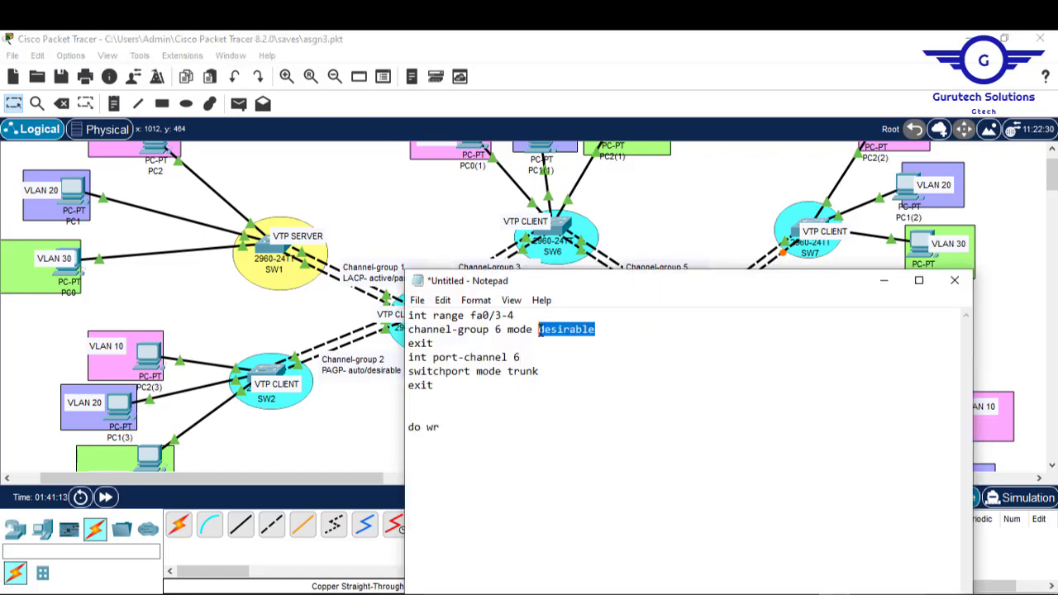
text(activ)
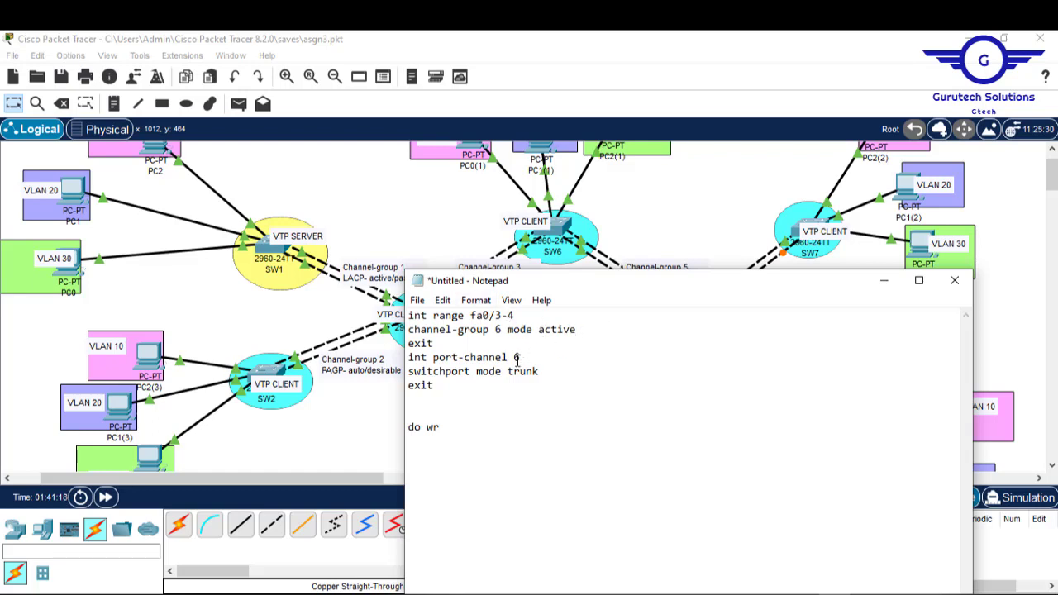
key(ctrl+a)
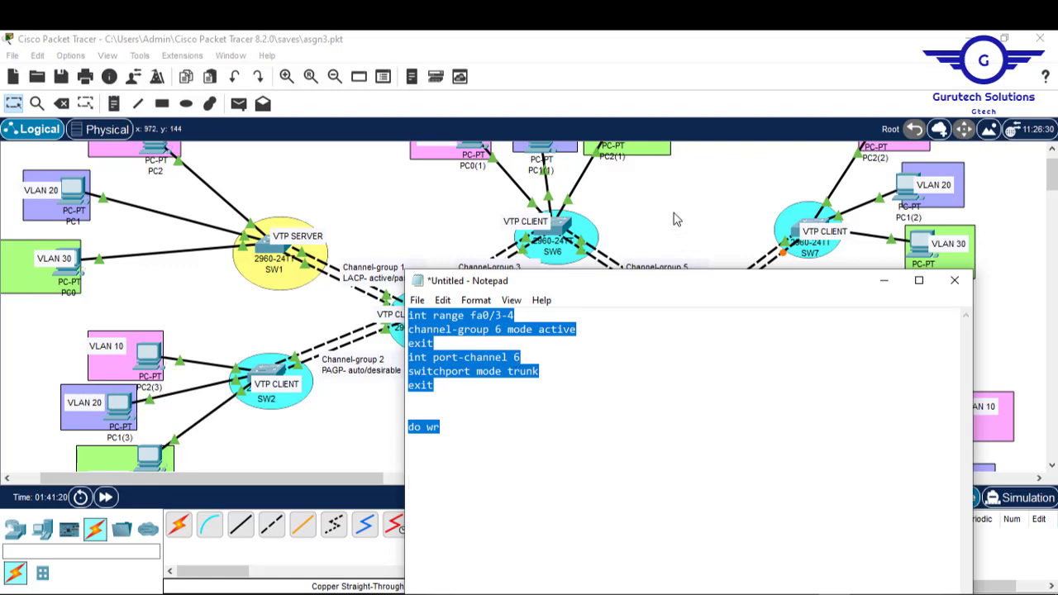
click(676, 218)
Paste the channel-group 6 active and port-channel 6 trunk commands into SW4's CLI
click(701, 319)
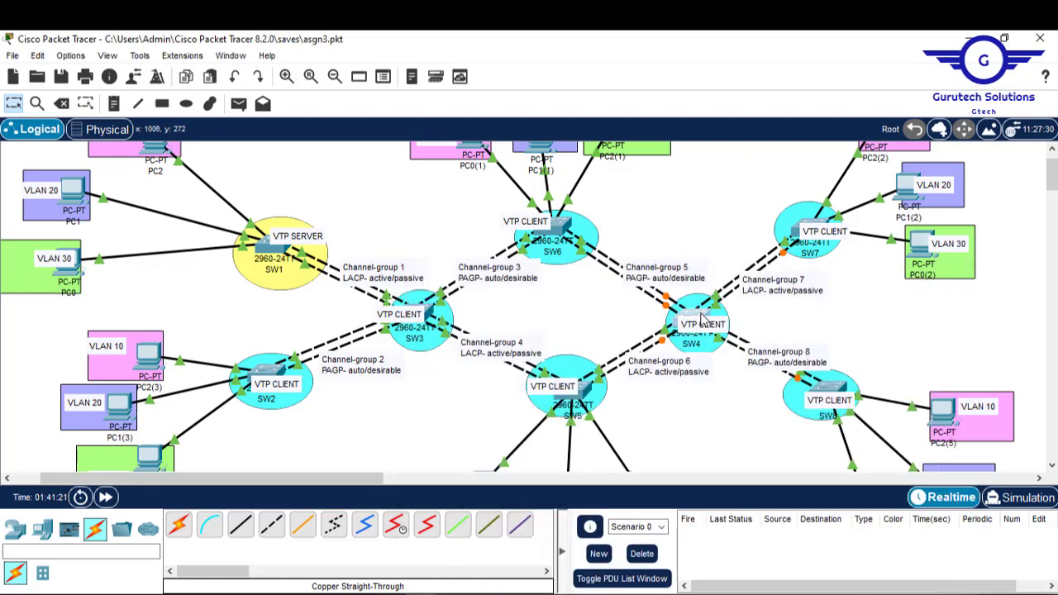
key(Return)
key(Return)
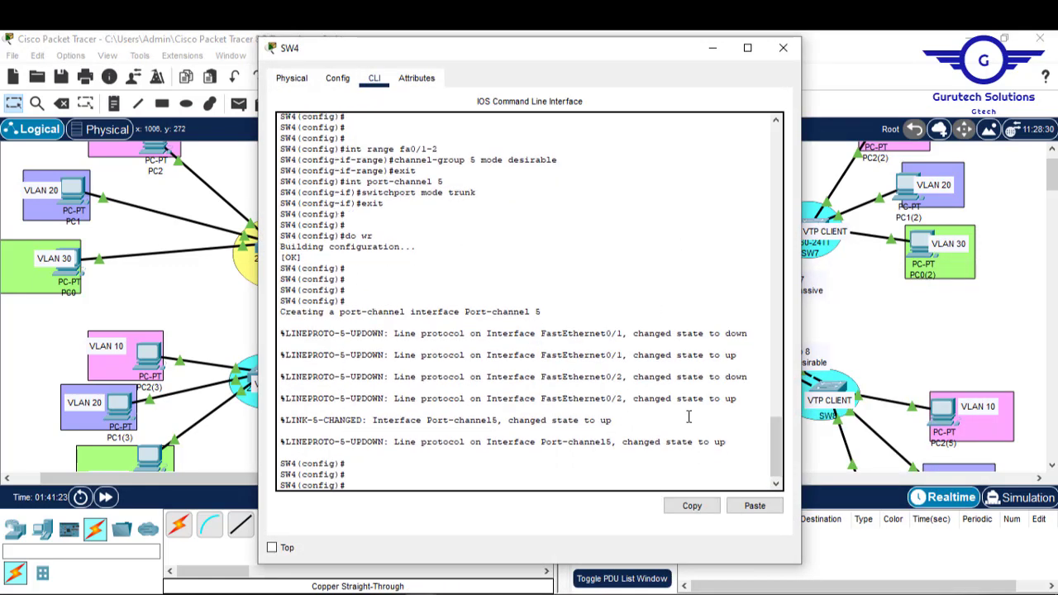
click(755, 507)
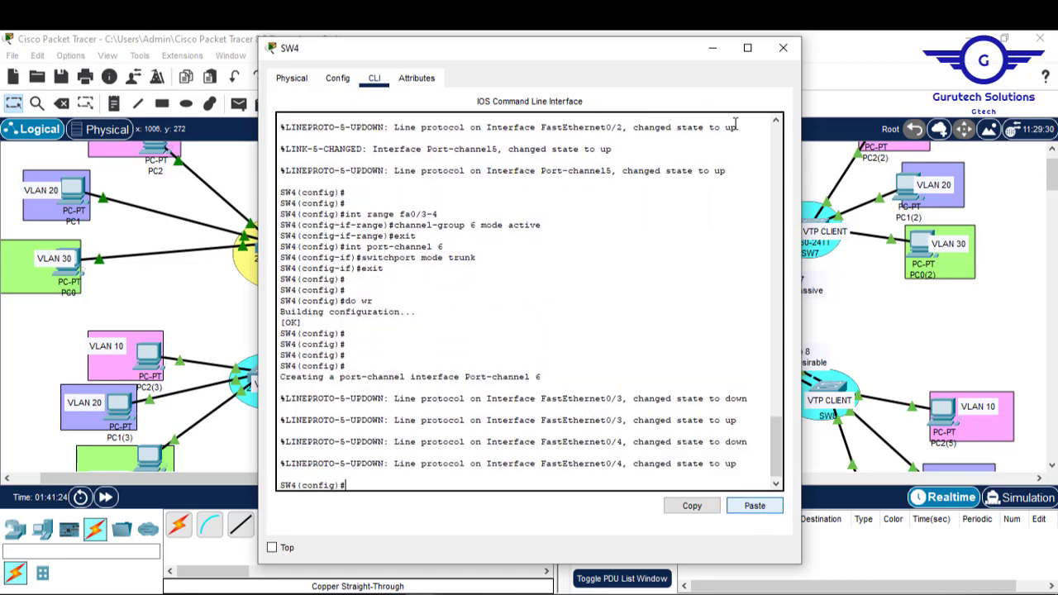
click(784, 48)
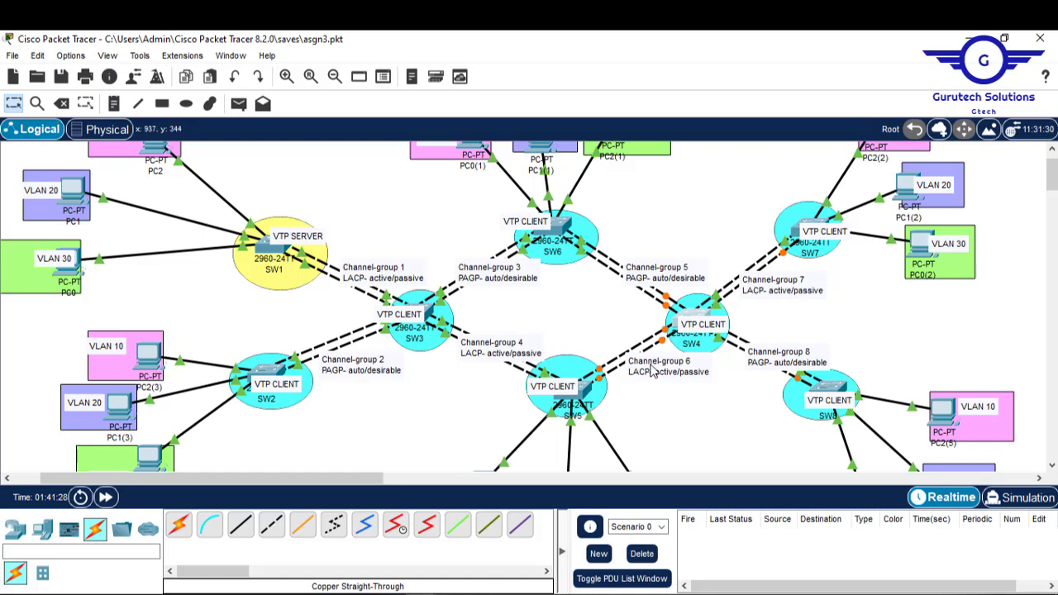
On SW5's CLI, exit interface configuration mode, then close the switch window
click(577, 385)
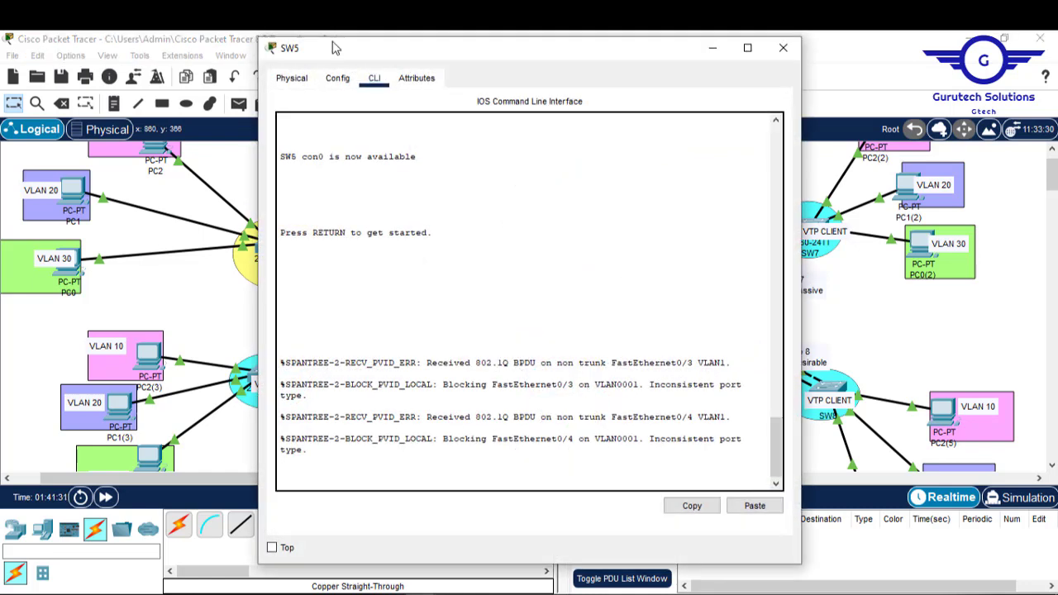
click(350, 80)
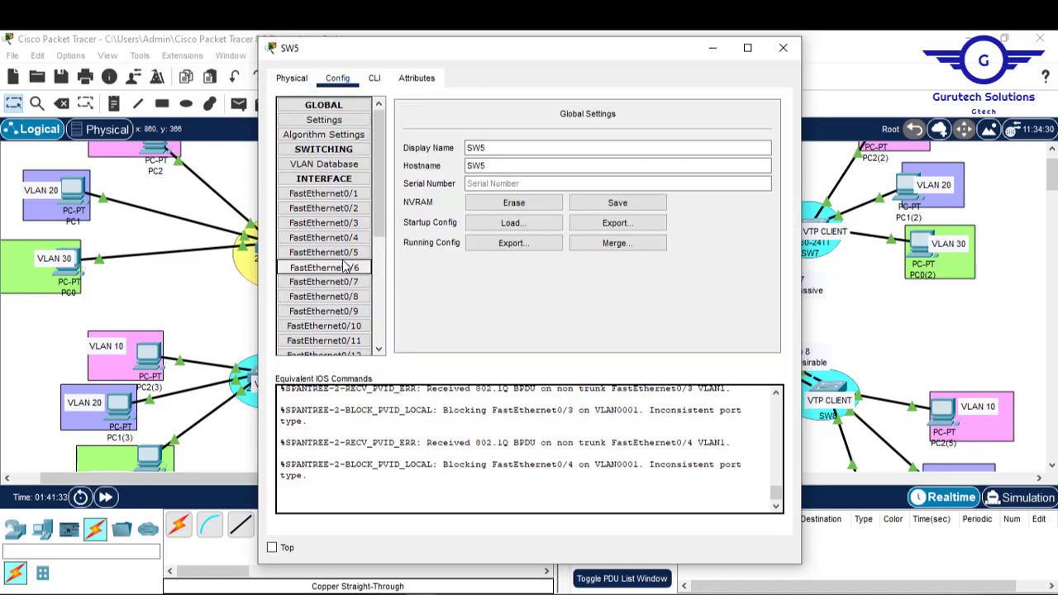
click(346, 267)
click(375, 78)
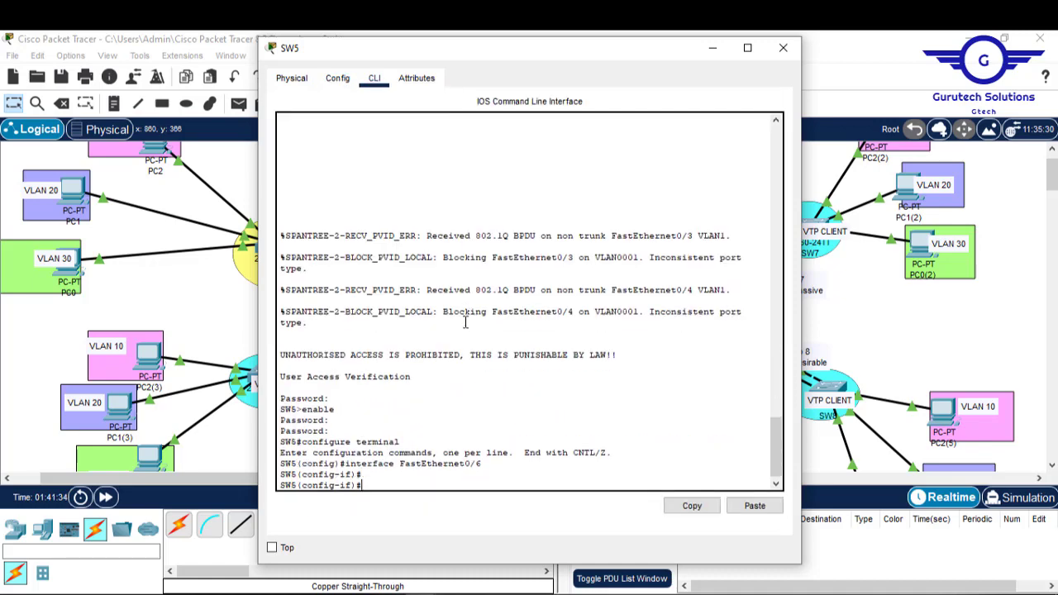
key(Return)
text(ex)
key(Return)
key(Return)
key(Return)
key(Return)
key(Return)
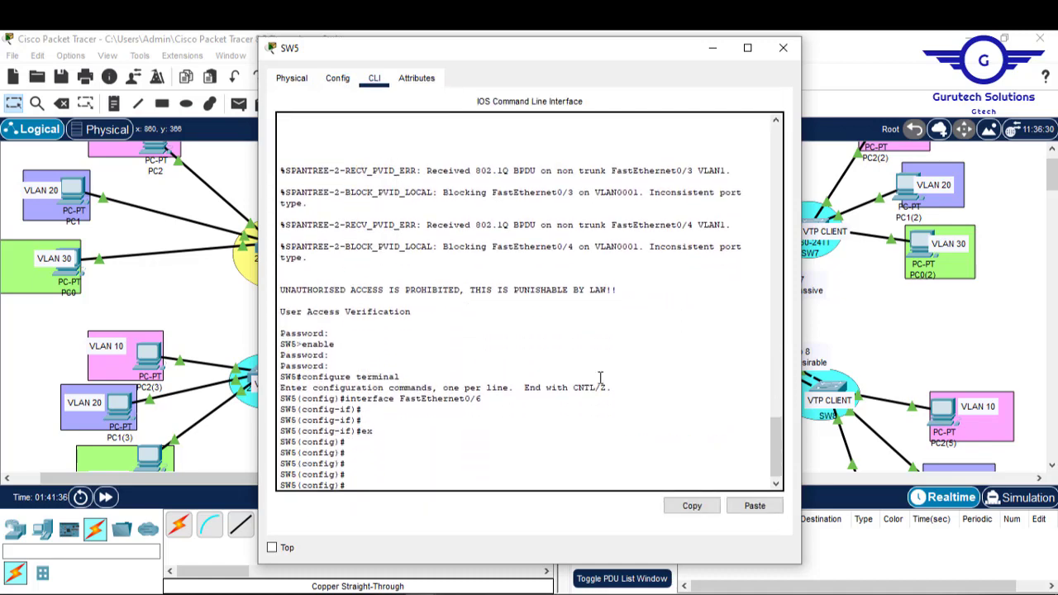
key(alt+Tab)
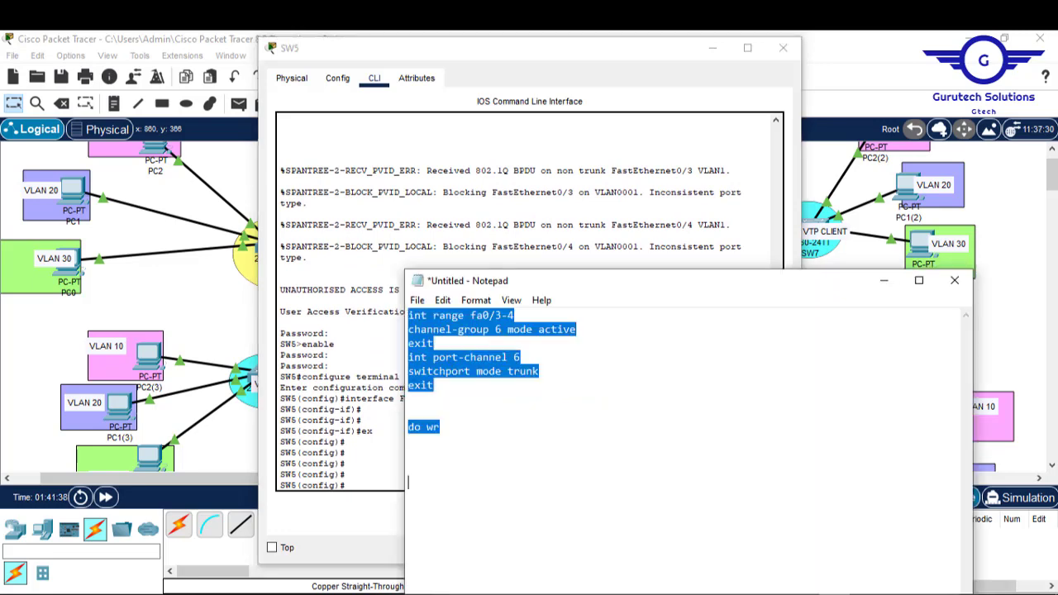
click(822, 42)
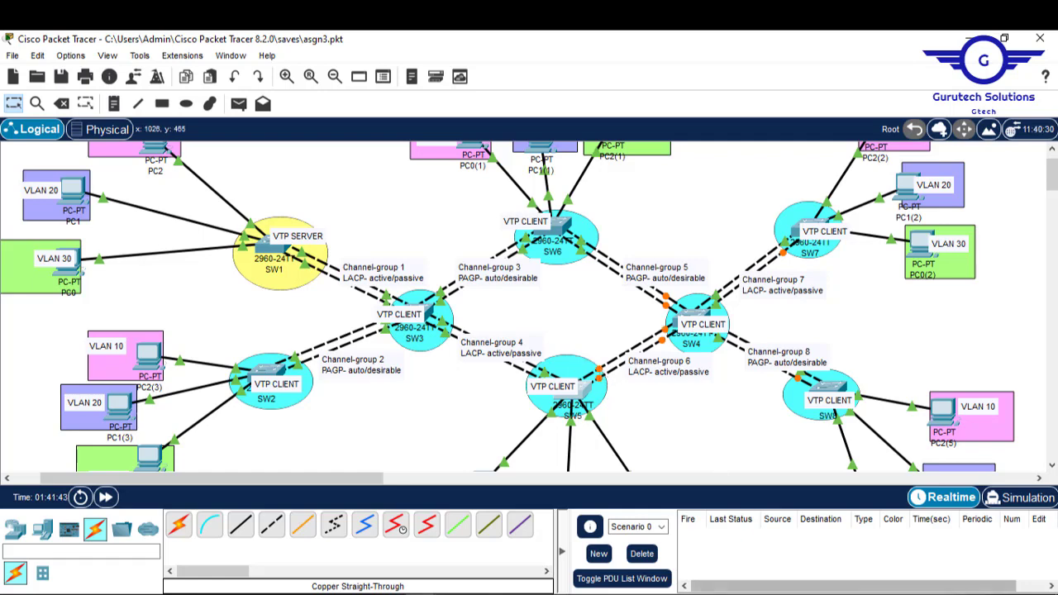
Change the draft's mode to passive and paste the channel-group 6 commands into SW5
key(alt+Tab)
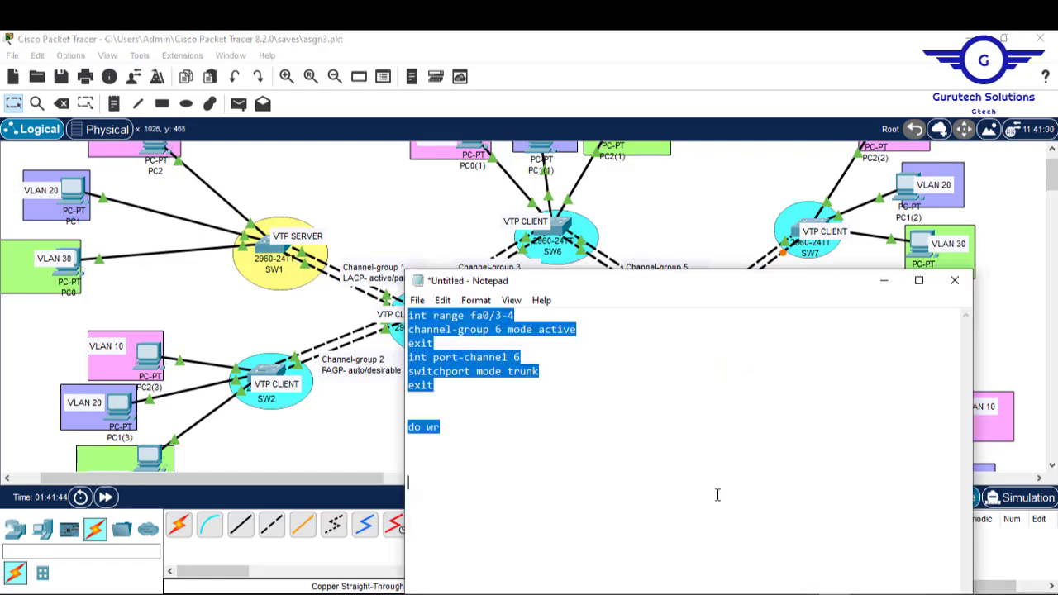
click(581, 328)
drag(571, 330, 538, 330)
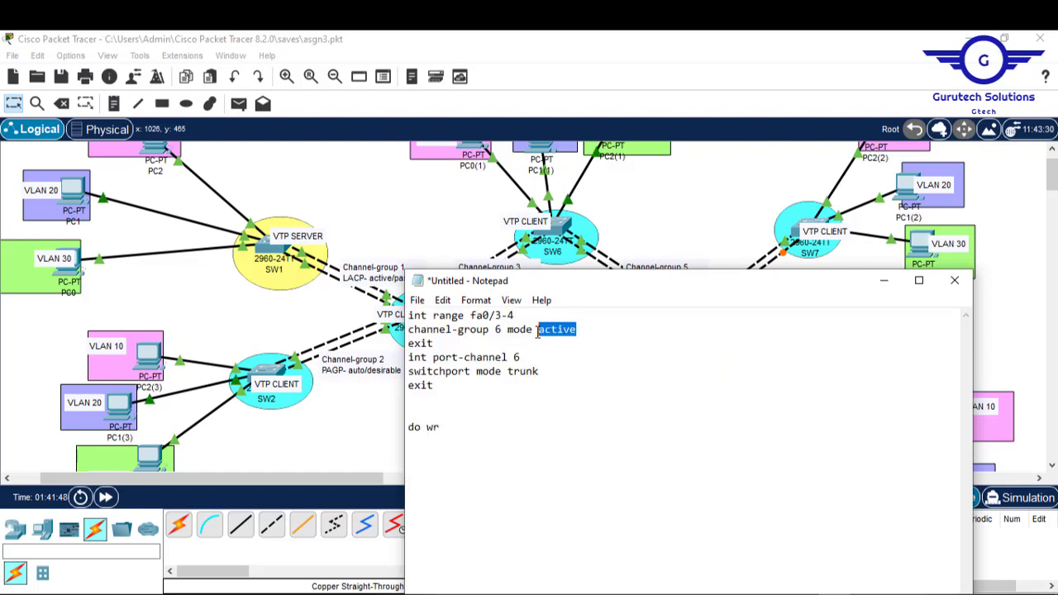
text(s)
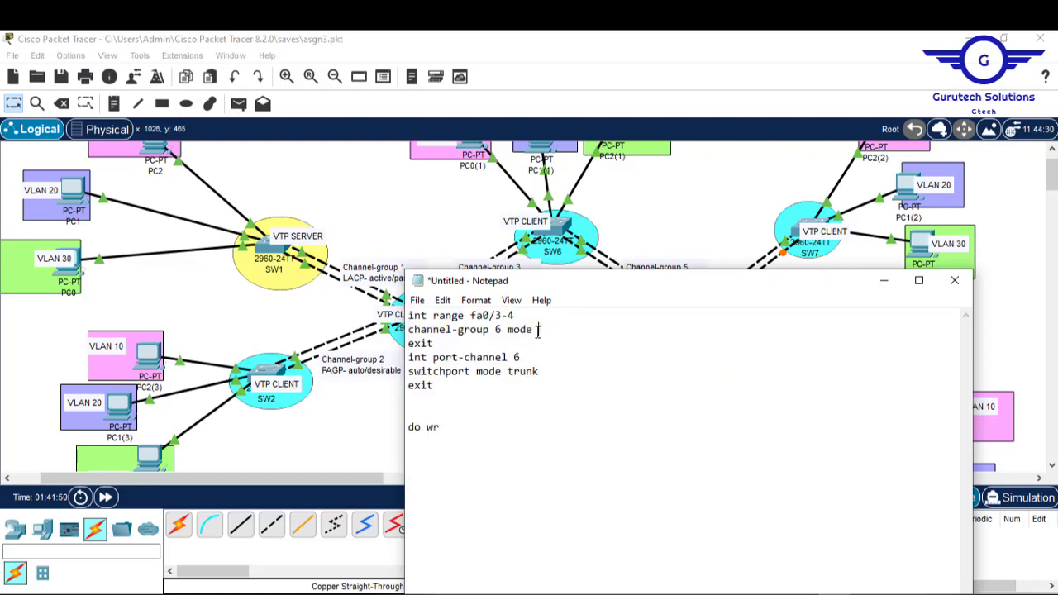
text(assive)
key(ctrl+a)
key(ctrl+c)
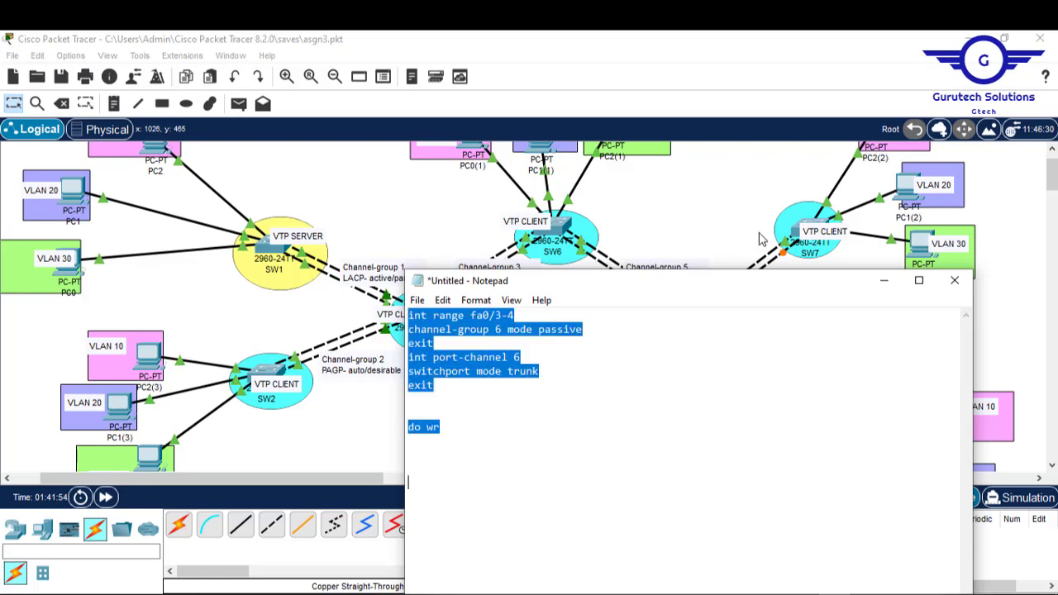
click(690, 207)
click(585, 392)
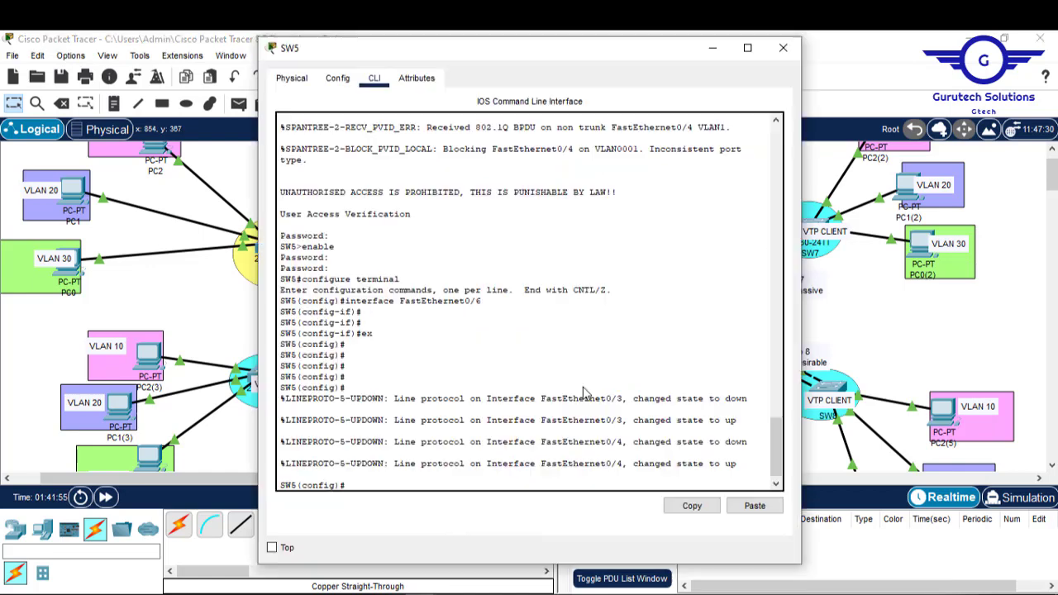
click(758, 507)
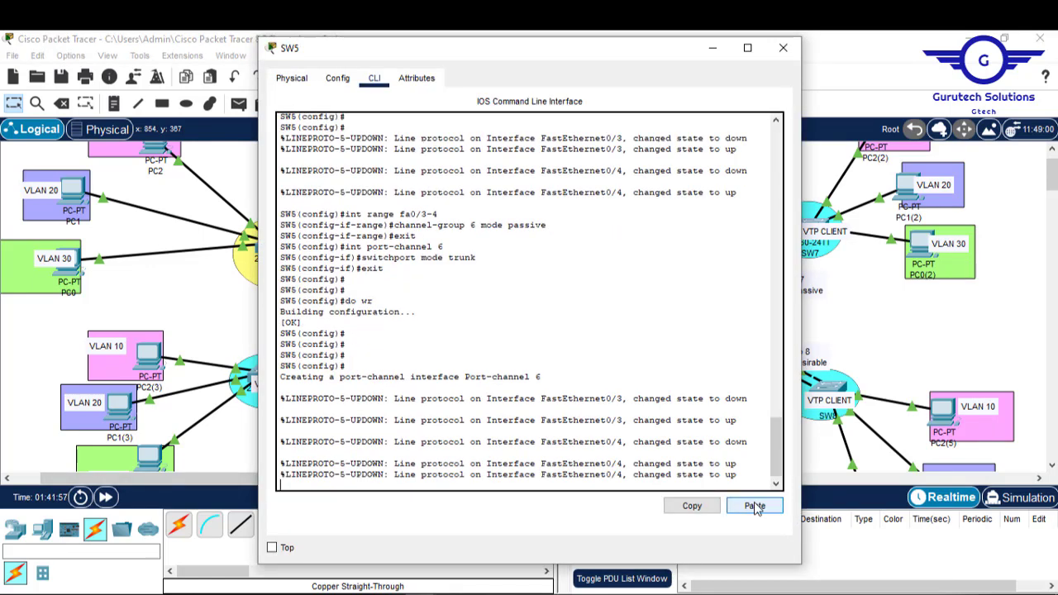
click(783, 51)
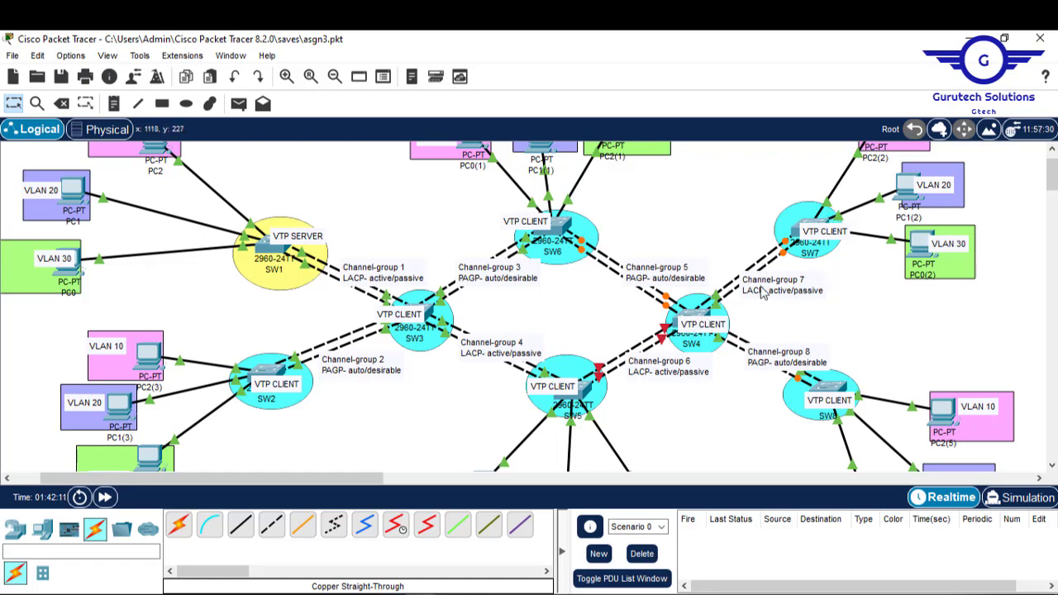
Check SW4's port-channel status, then edit the draft to fa0/5-6 and channel-group 7
click(697, 314)
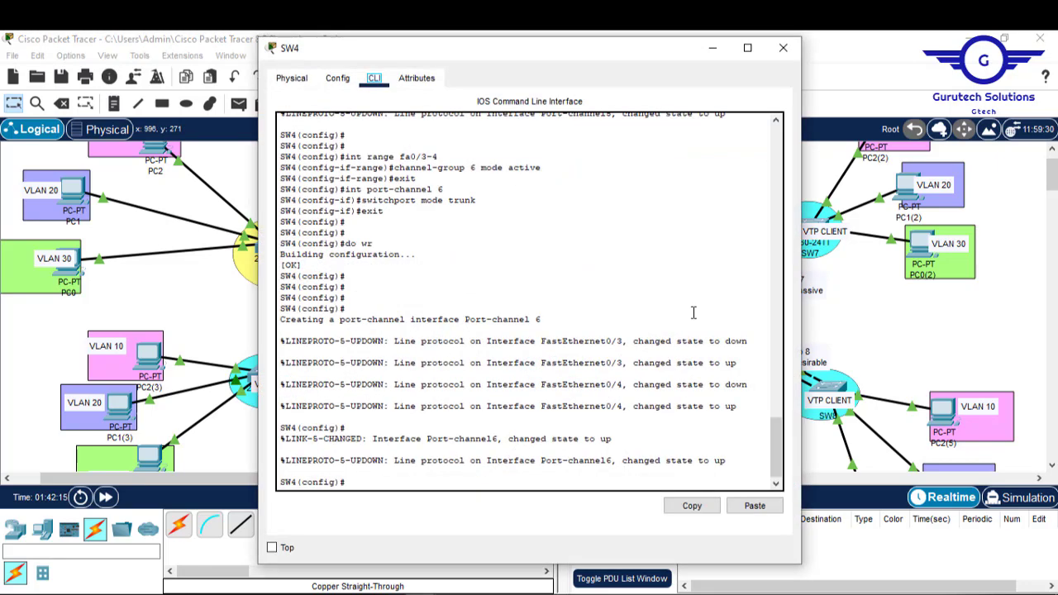
click(783, 47)
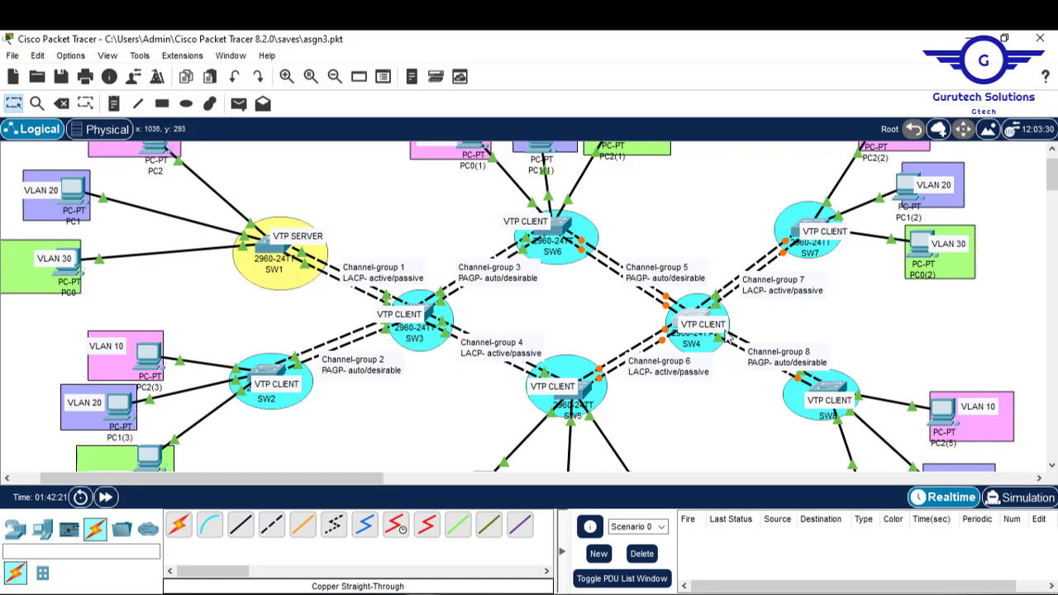
click(800, 593)
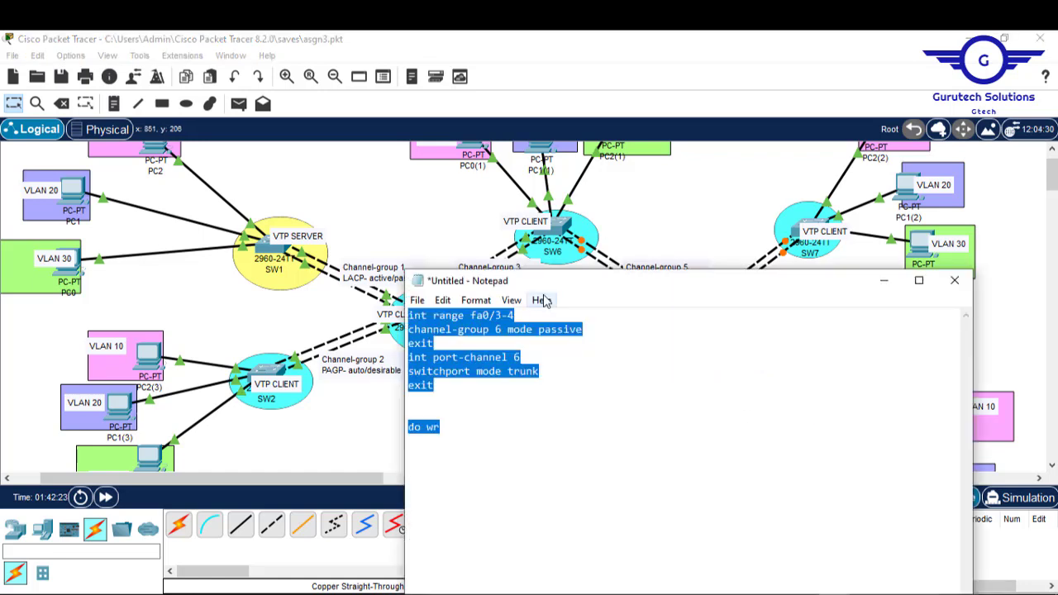
click(519, 316)
key(BackSpace)
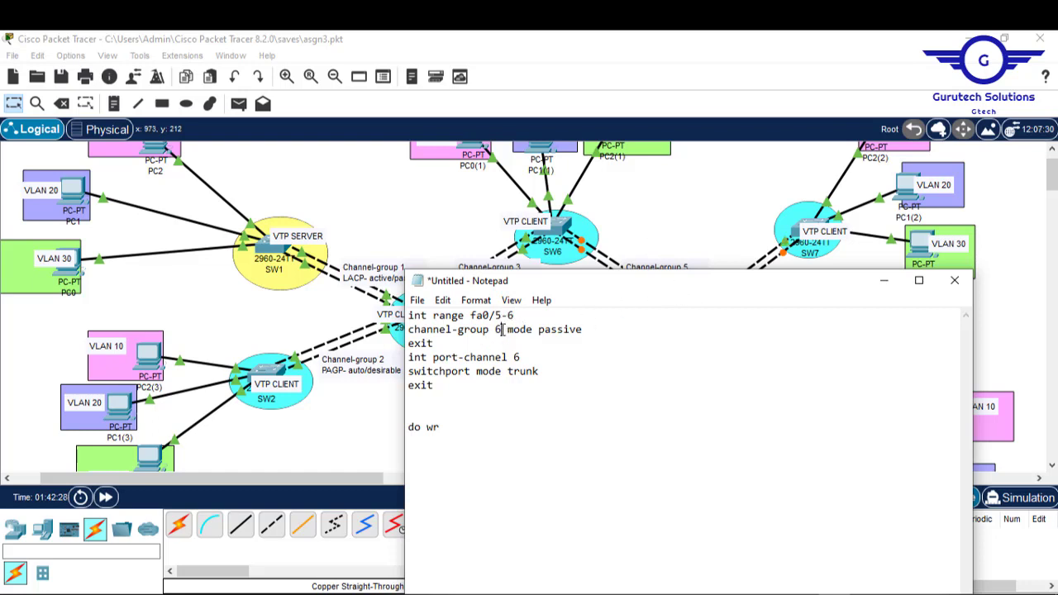
click(502, 329)
key(BackSpace)
text(7)
Select the whole edited channel-group 7 draft for copying
click(700, 231)
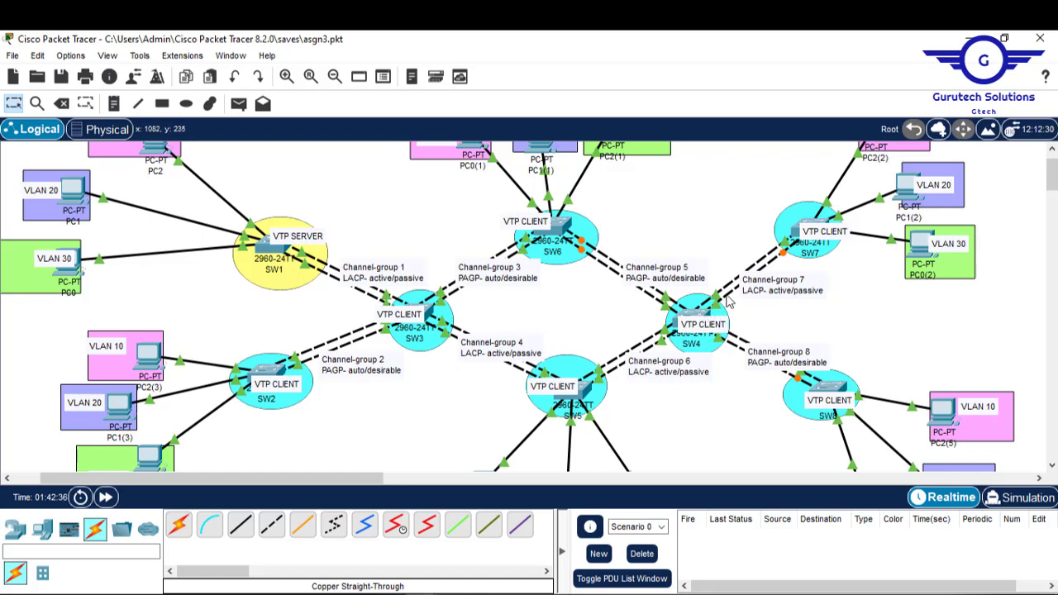
click(795, 594)
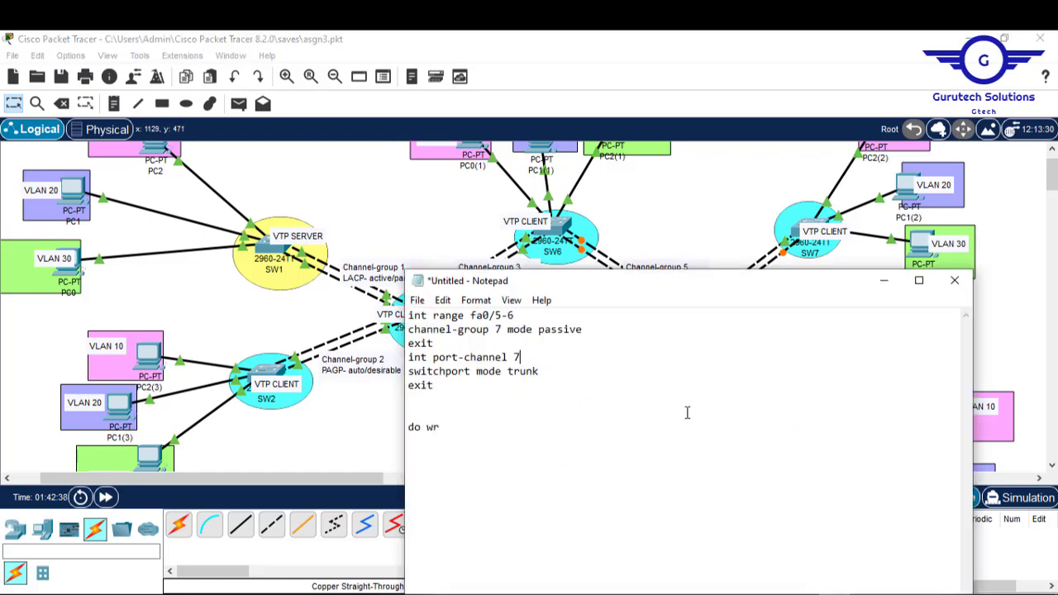
key(ctrl+a)
key(ctrl+c)
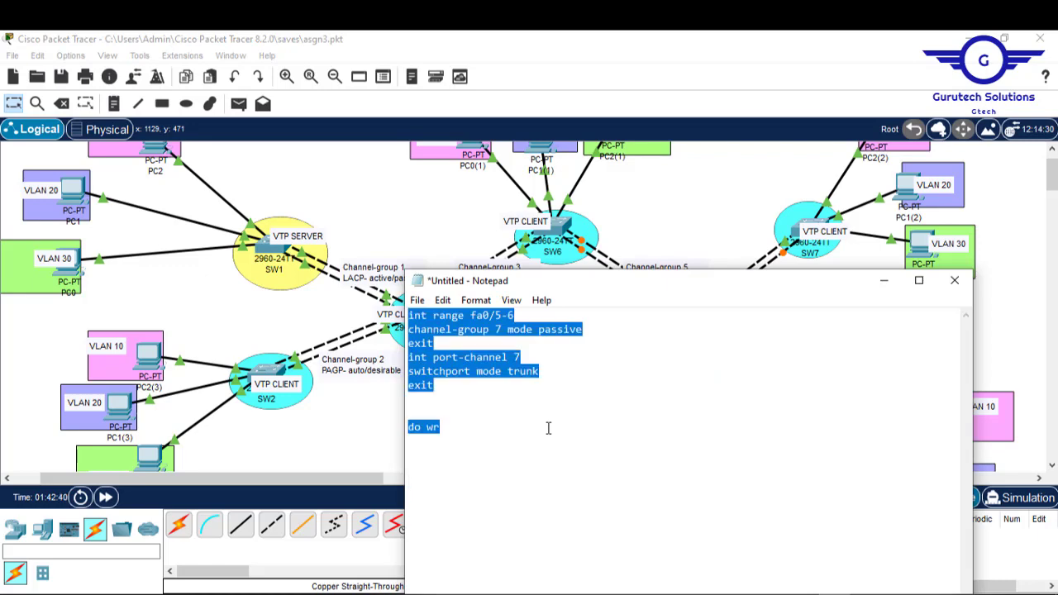
click(683, 229)
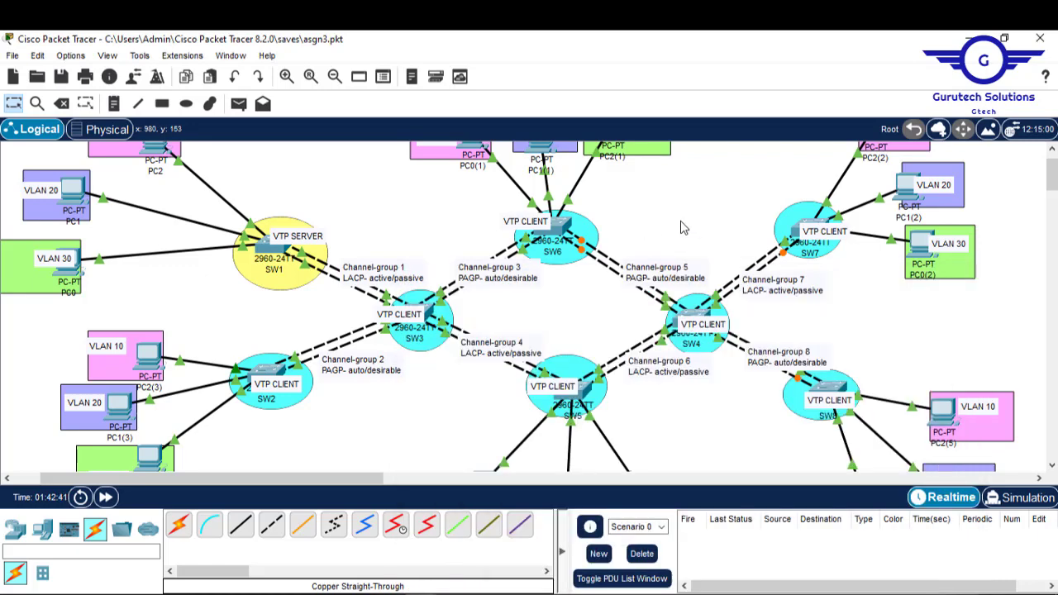
Paste the channel-group 7 commands into SW4's CLI and mark the rejected group number
click(697, 327)
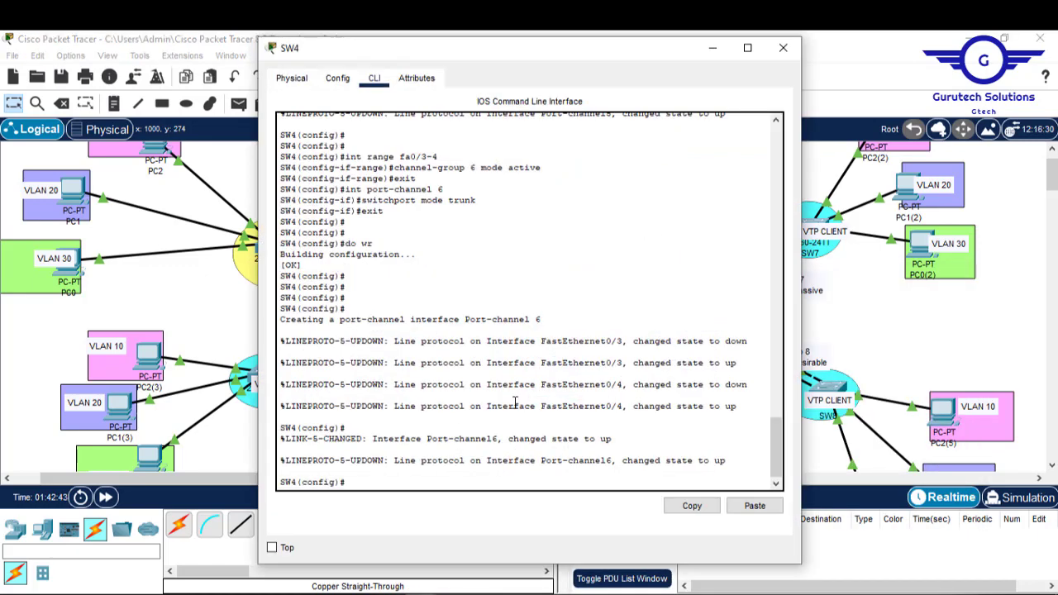
key(Return)
key(Return)
click(755, 506)
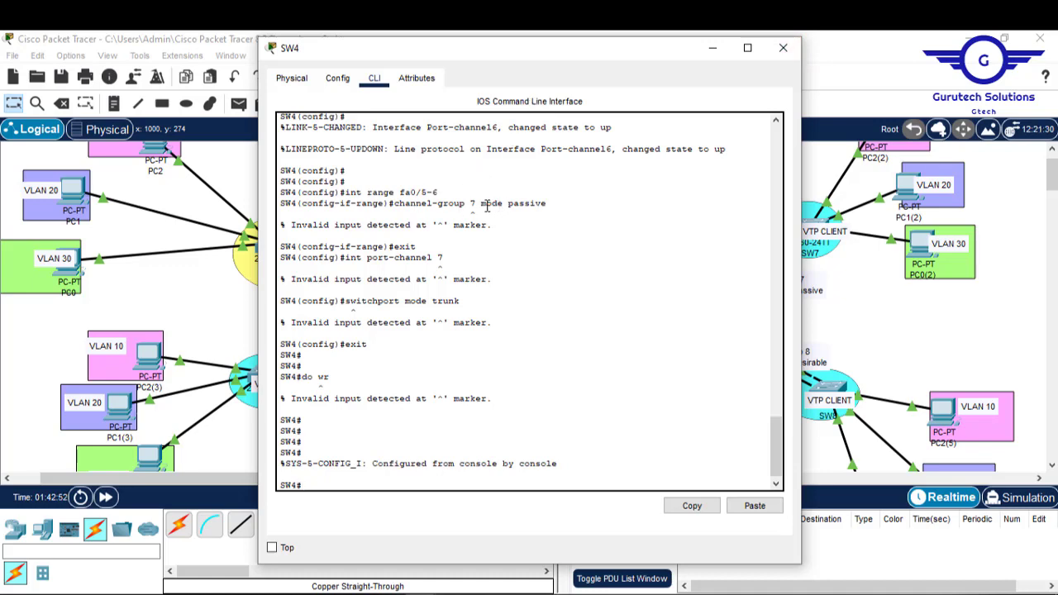
drag(481, 205, 470, 205)
Correct the draft's line to read channel-group 7 mode passive and select it all
key(alt+Tab)
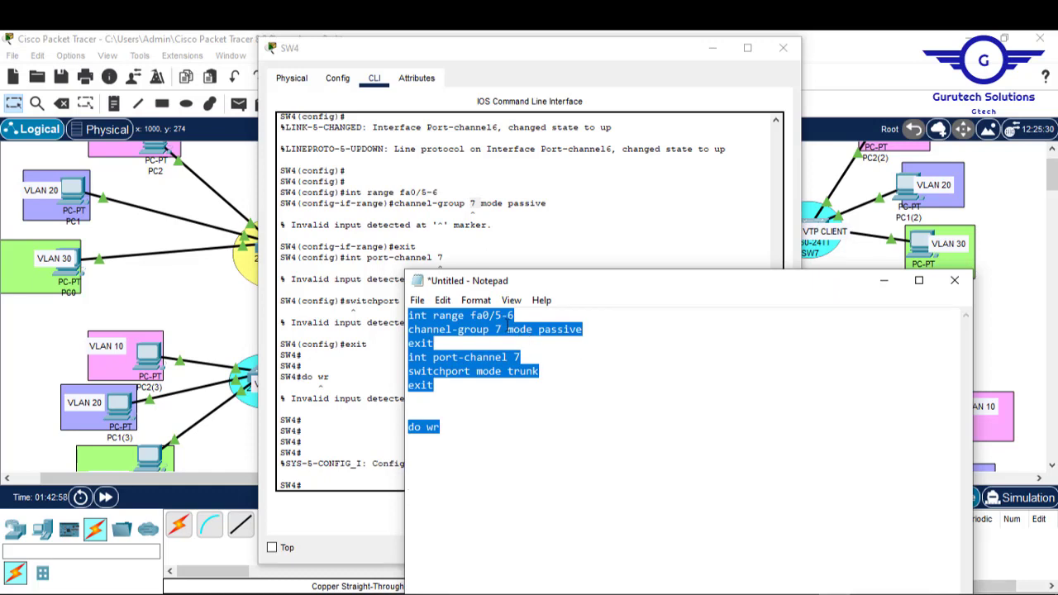
click(507, 329)
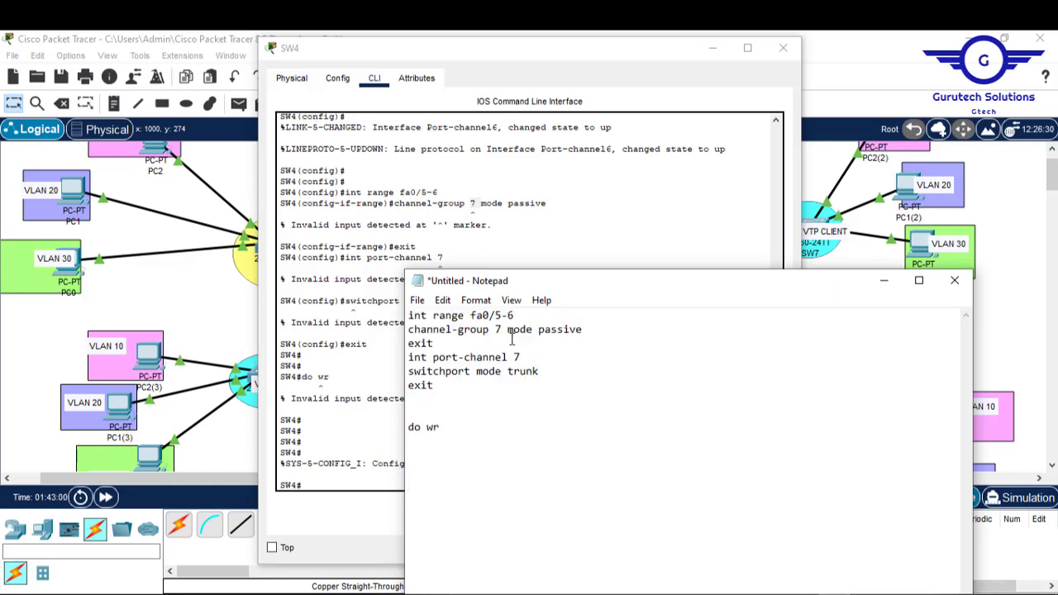
key(BackSpace)
key(BackSpace)
key(BackSpace)
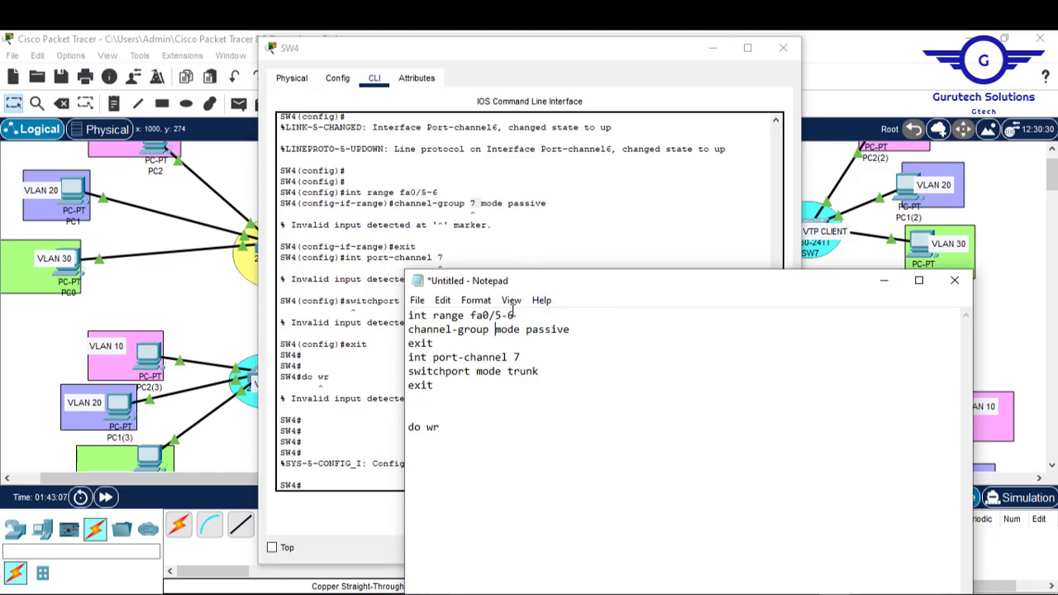
key(BackSpace)
text(8)
key(BackSpace)
text(7)
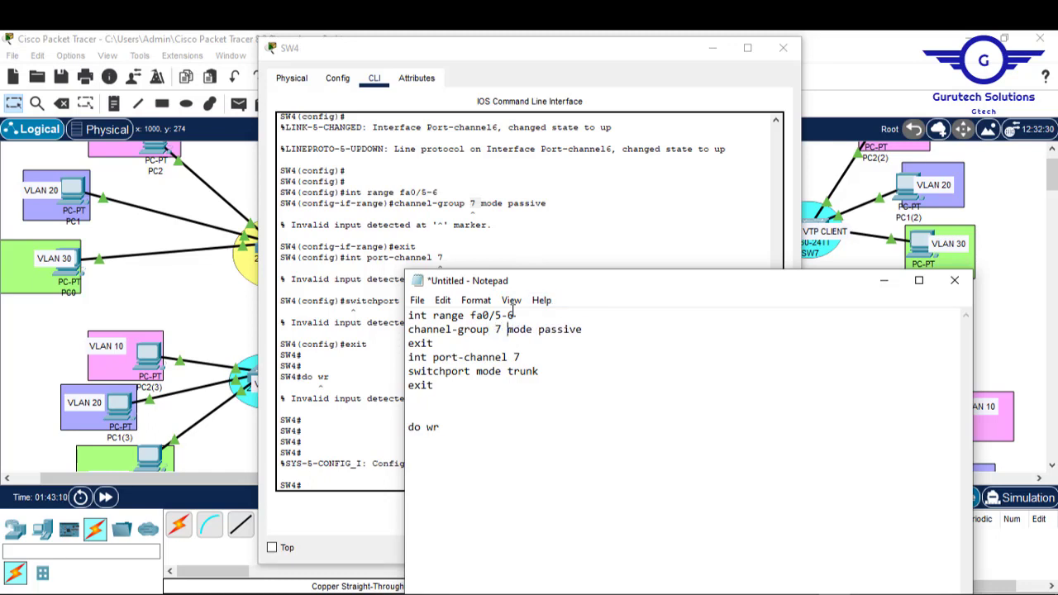
key(ctrl+a)
key(ctrl+c)
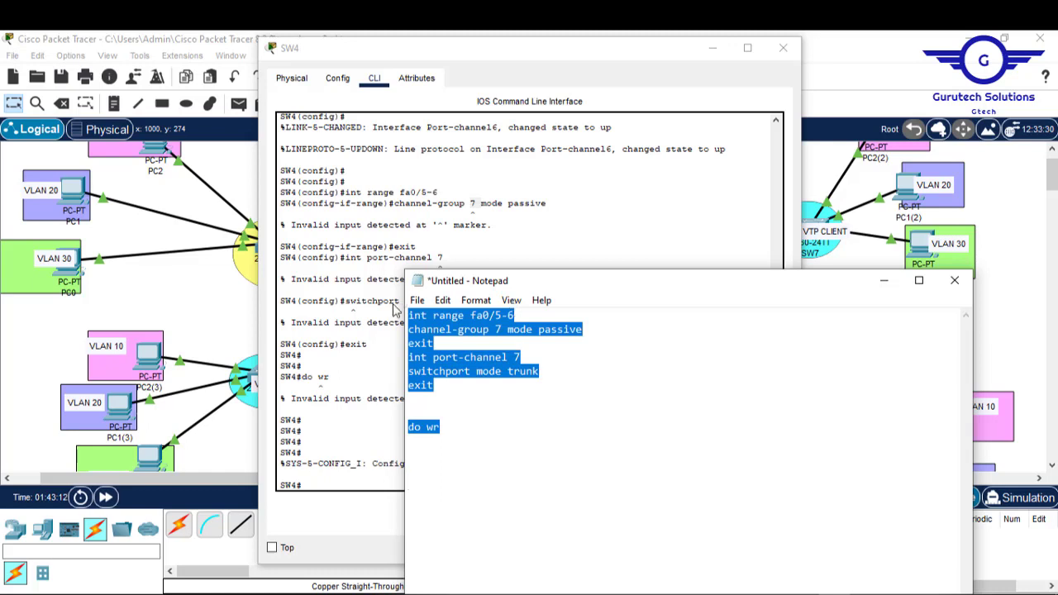
click(356, 414)
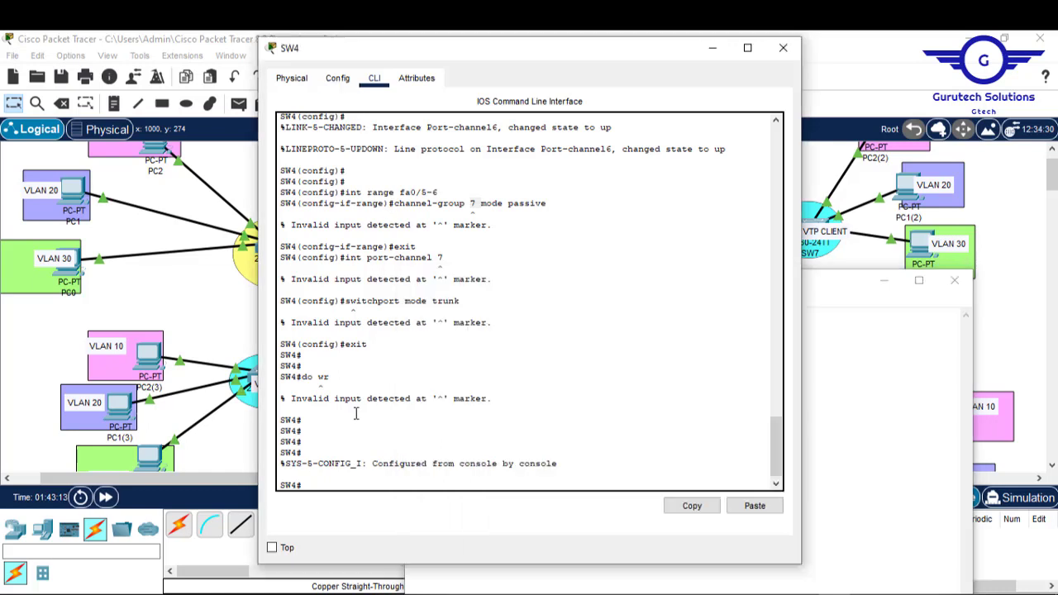
Enter global configuration mode on SW4 and paste the drafted EtherChannel commands again
key(Return)
text(co)
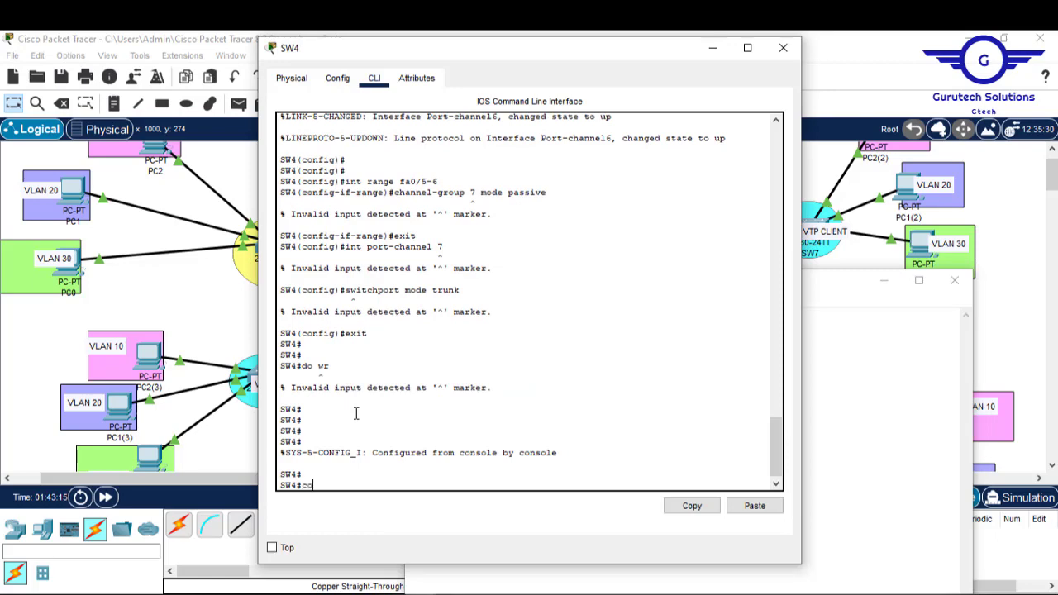
text(nf t)
key(Return)
key(Return)
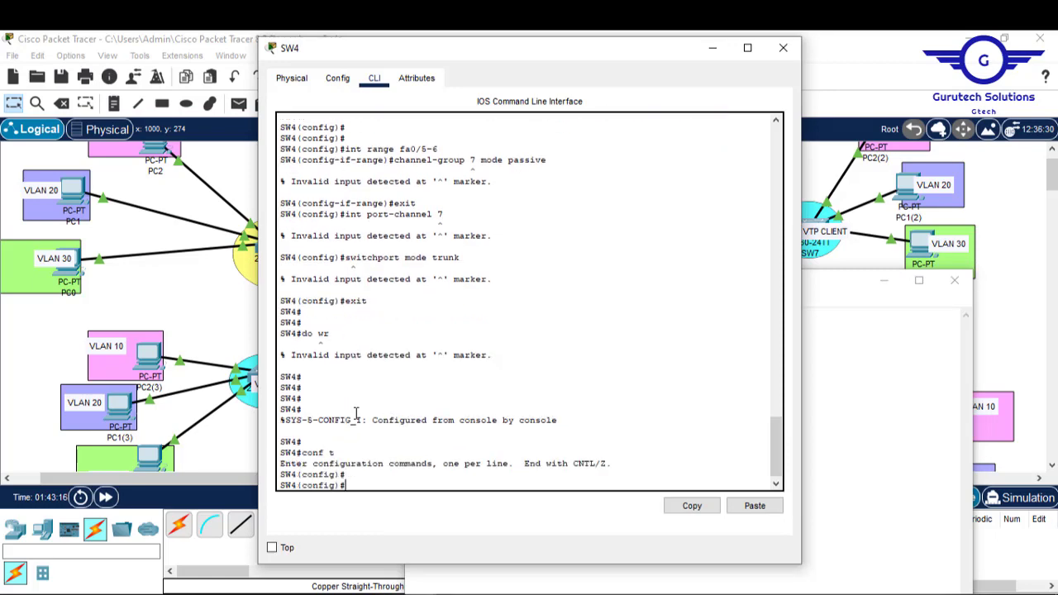
click(755, 506)
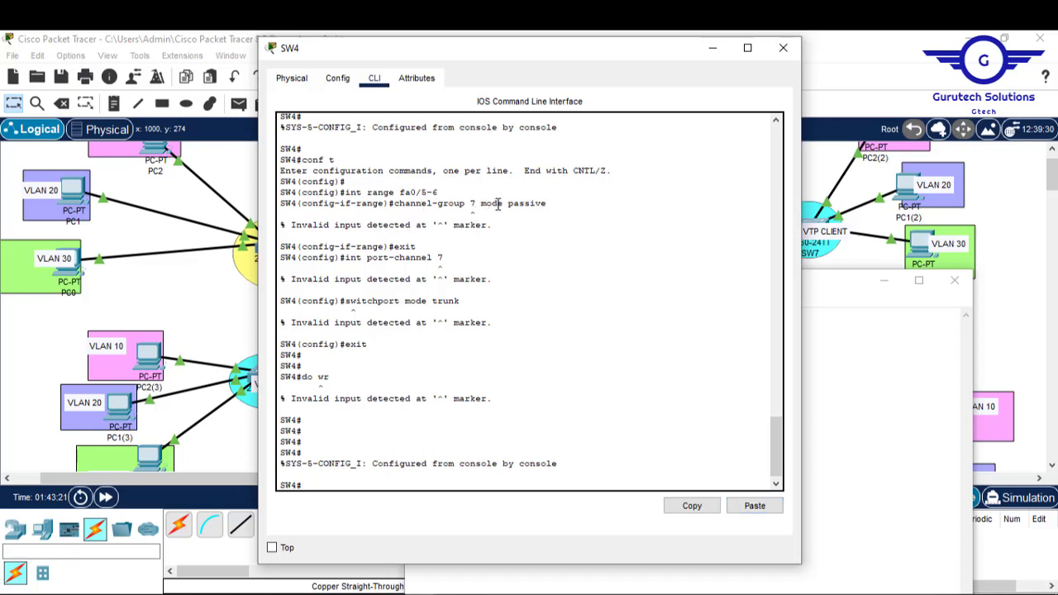
Select the interface range fa0/5-6 on SW4 from global configuration mode
text(conf t)
key(Return)
key(Return)
key(Return)
key(Return)
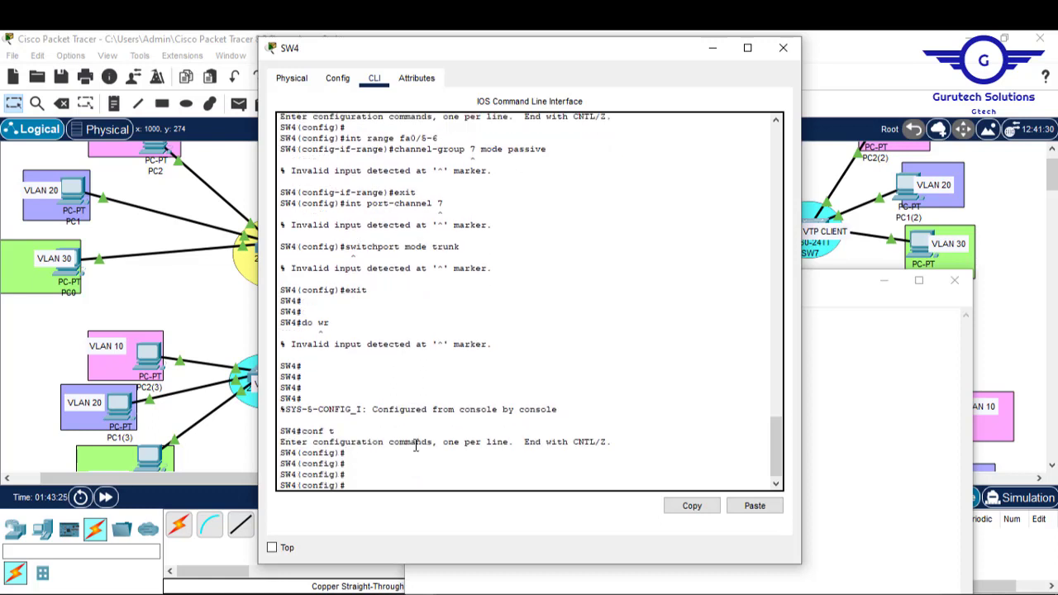
text(int range f)
key(alt+Tab)
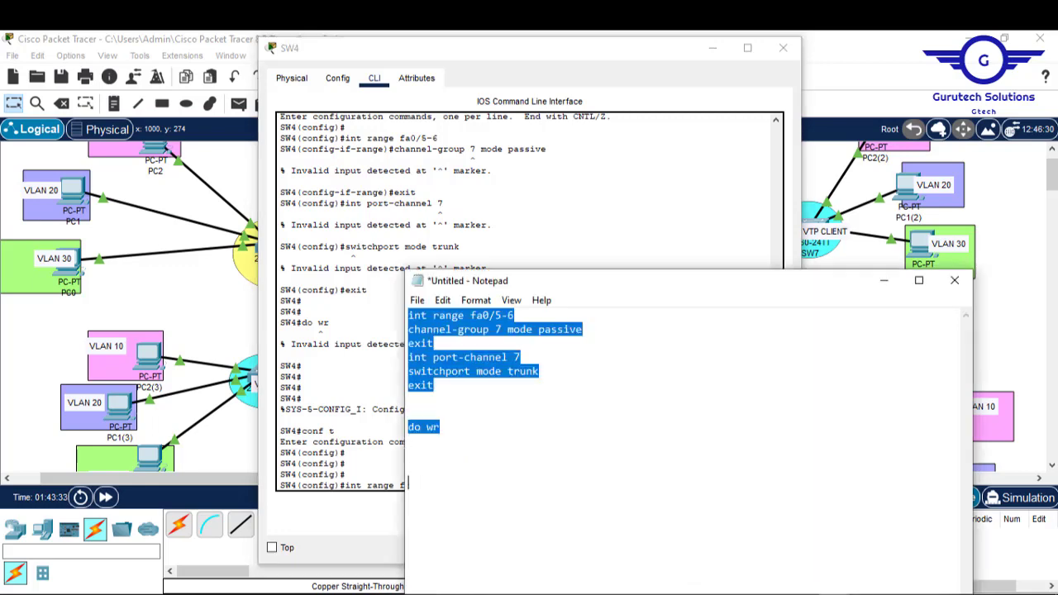
key(alt+Tab)
click(878, 317)
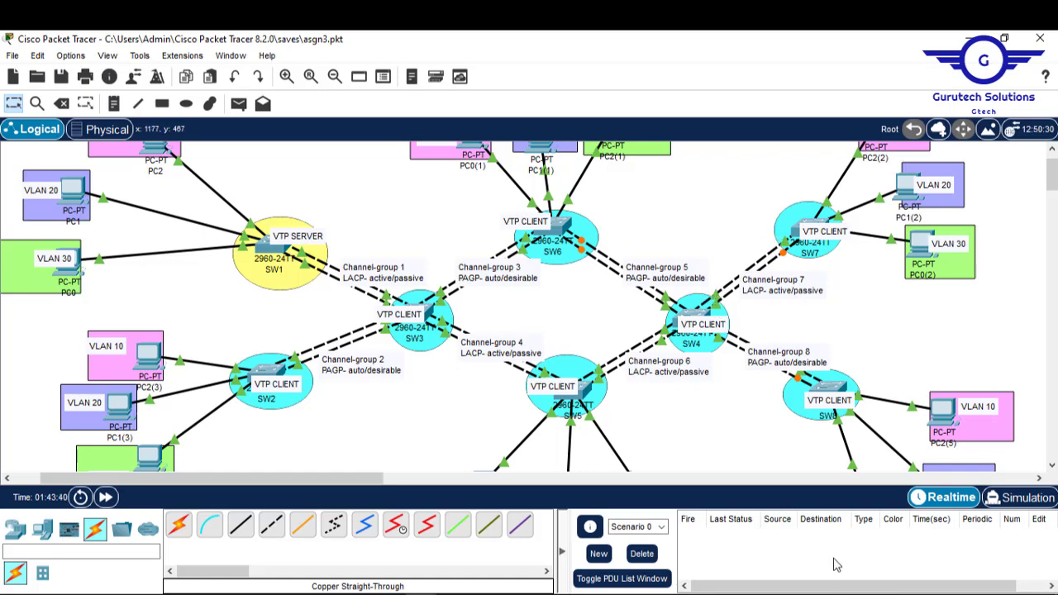
click(695, 318)
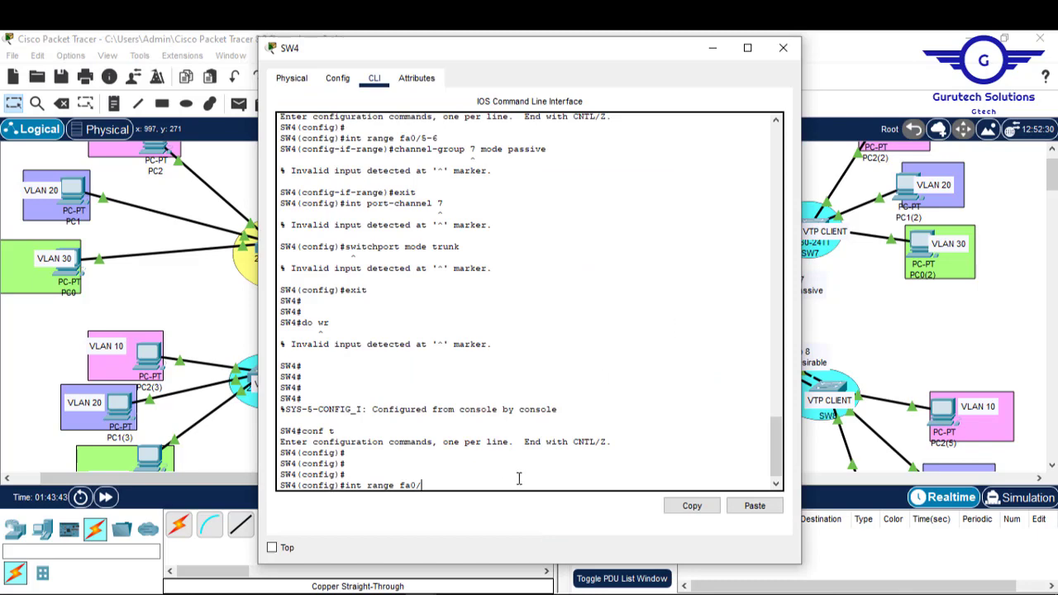
text(5-6)
key(Return)
Query 'channel-group ?' on SW4 to reveal that only group numbers 1–6 are allowed
text(channe)
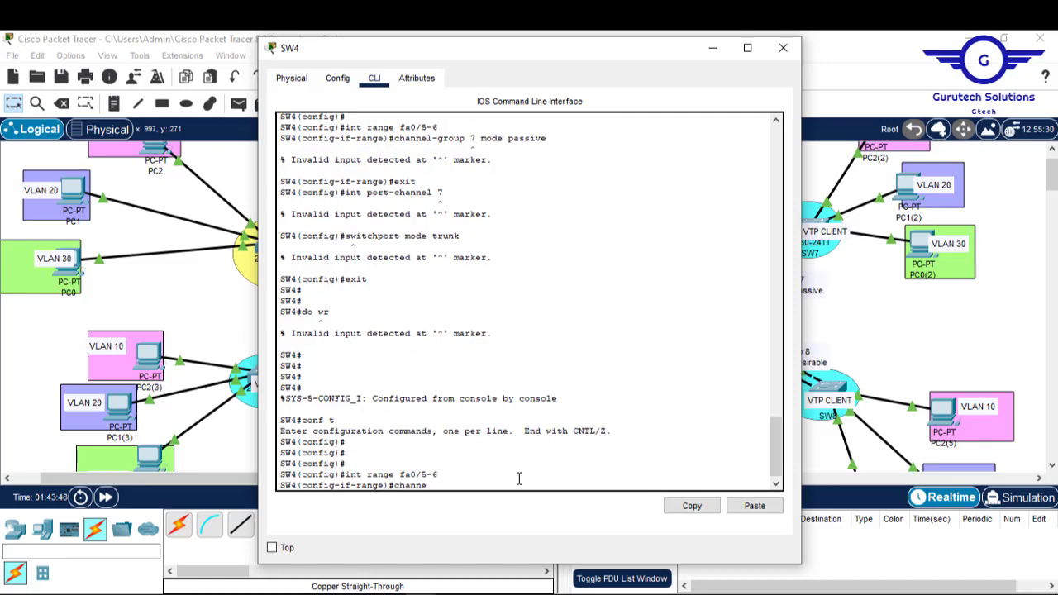
text(l-gr)
key(Tab)
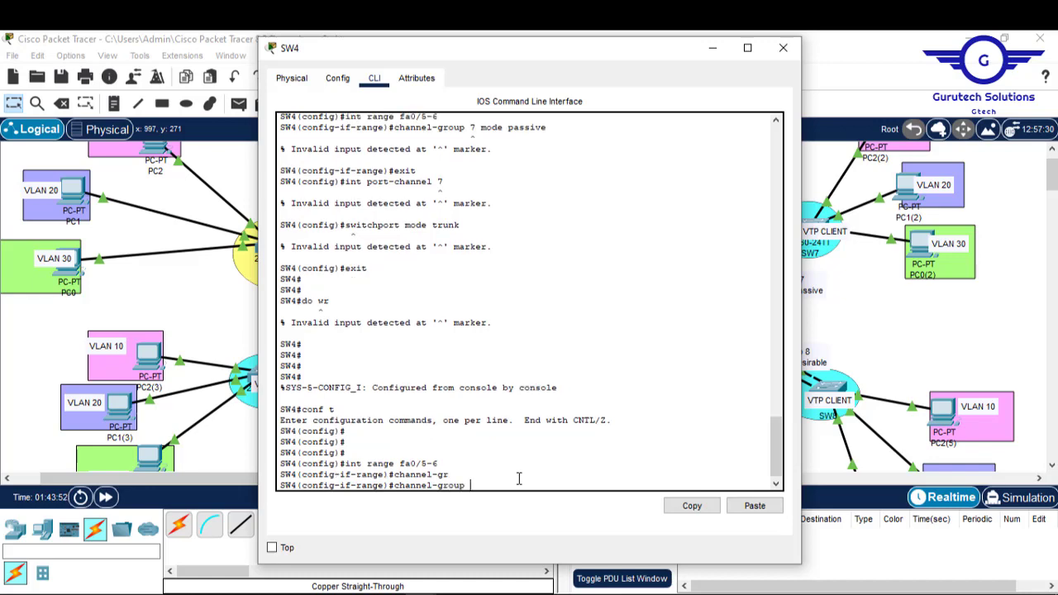
text(?)
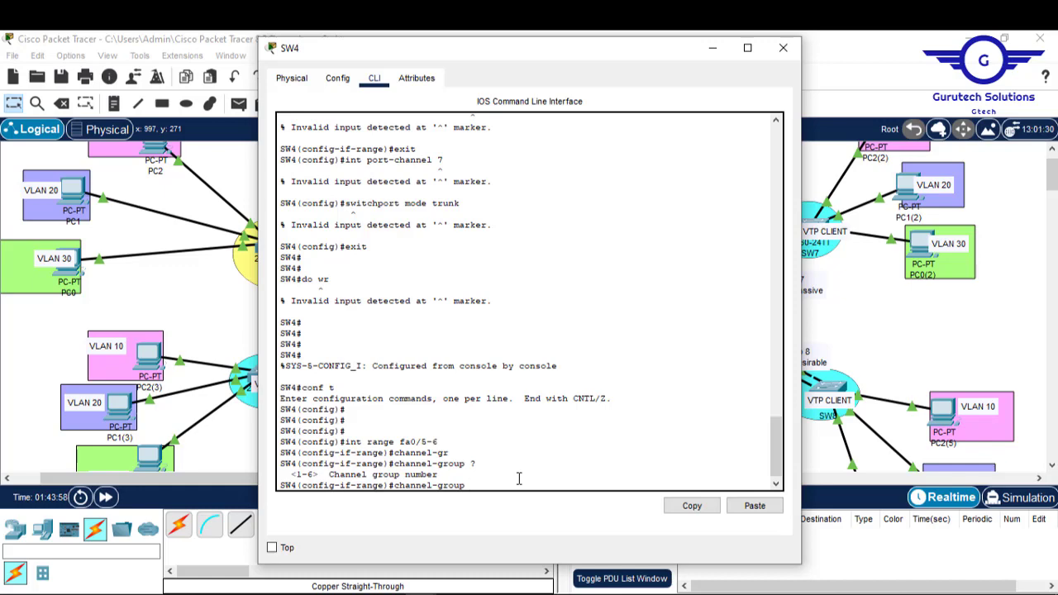
double_click(310, 475)
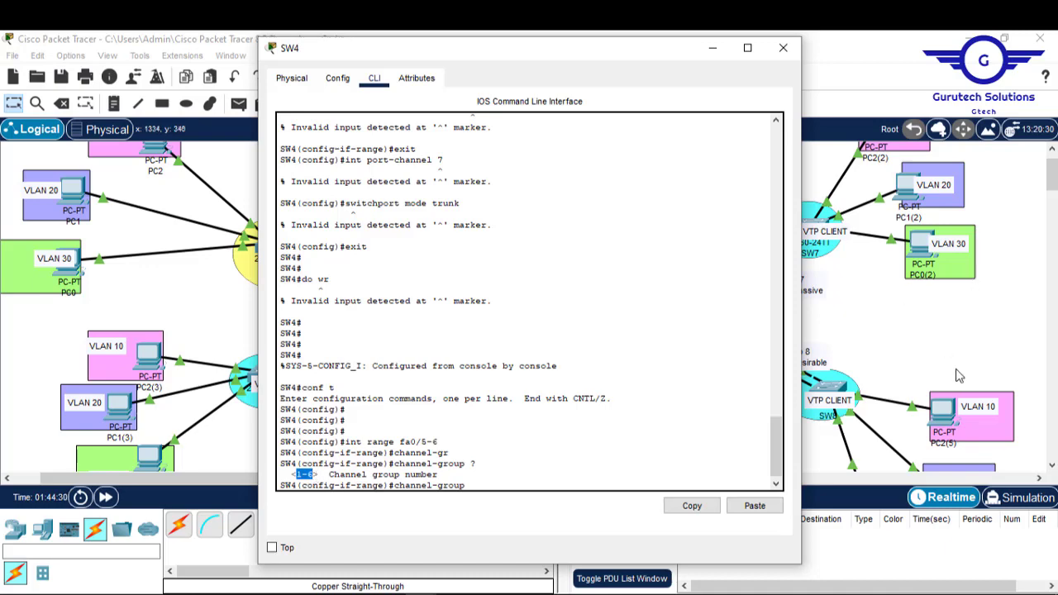
click(941, 347)
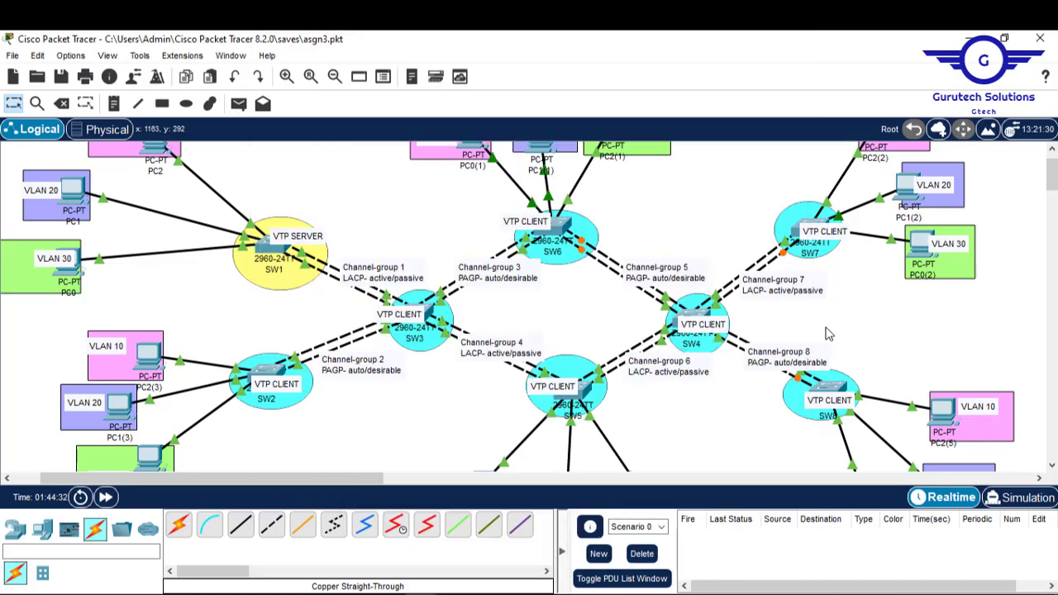
click(702, 315)
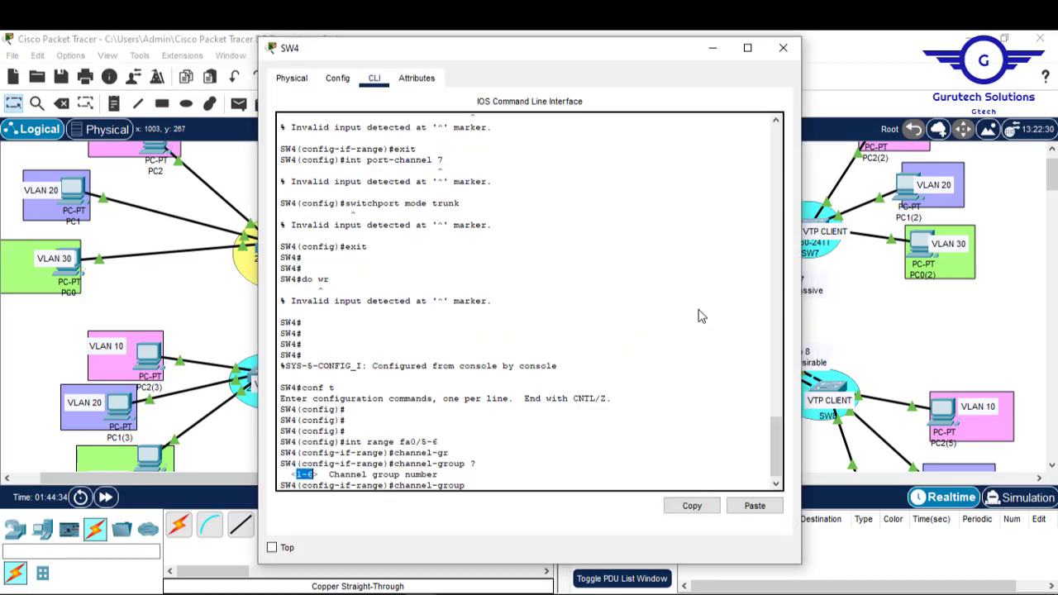
click(569, 423)
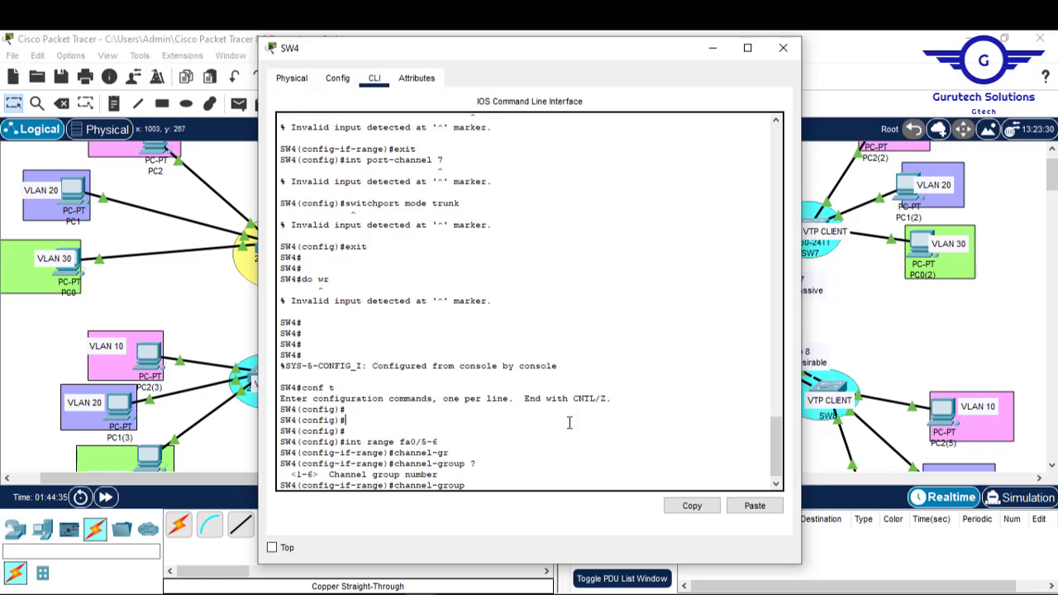
Change the SW4 bundle labels from Channel-group 7 and 8 to Channel-group 1 and 2
click(711, 50)
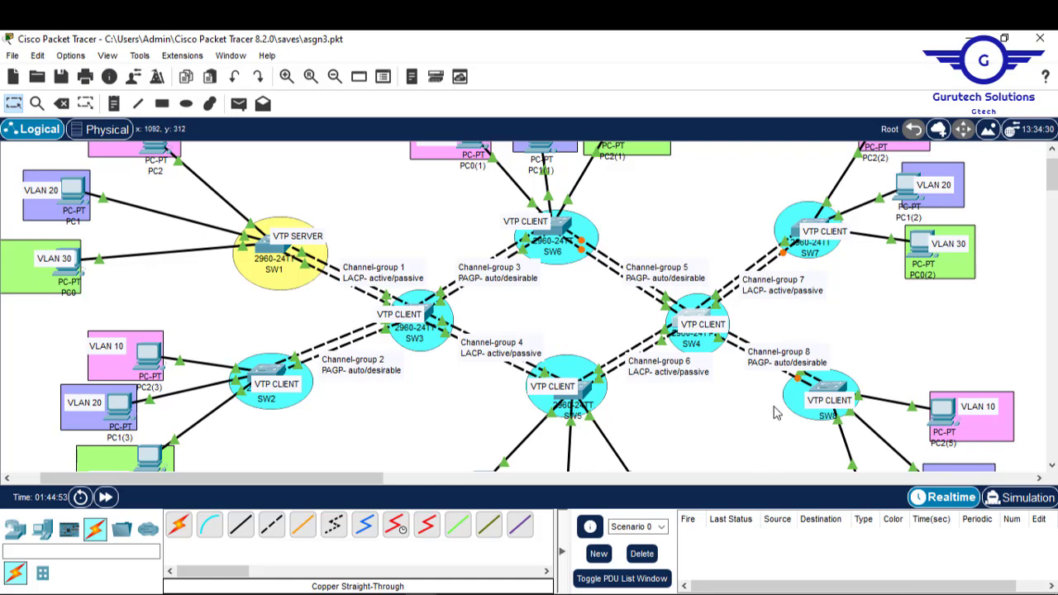
double_click(798, 293)
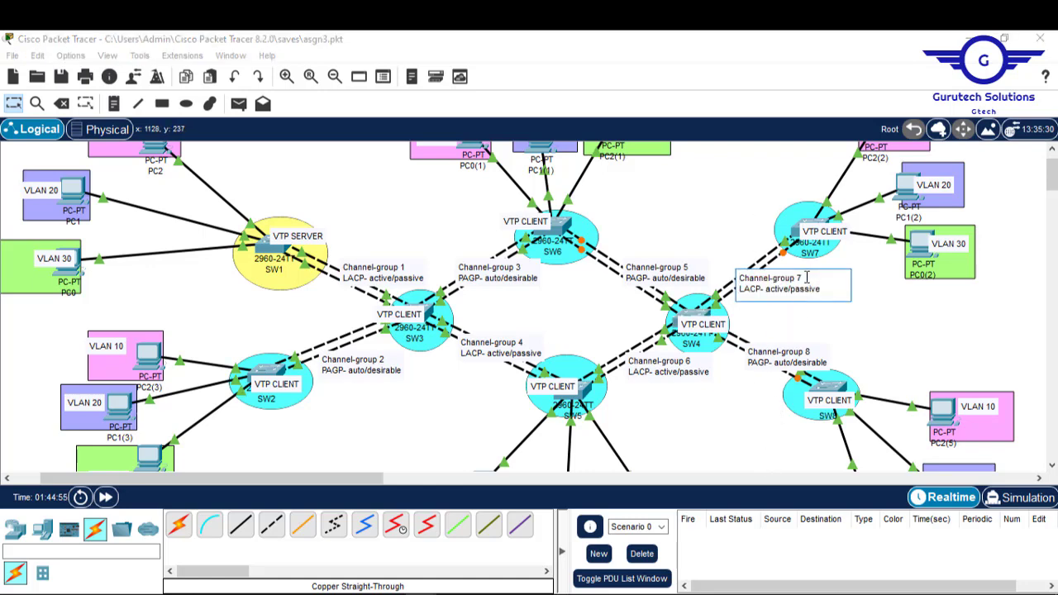
text(1)
double_click(812, 357)
double_click(805, 350)
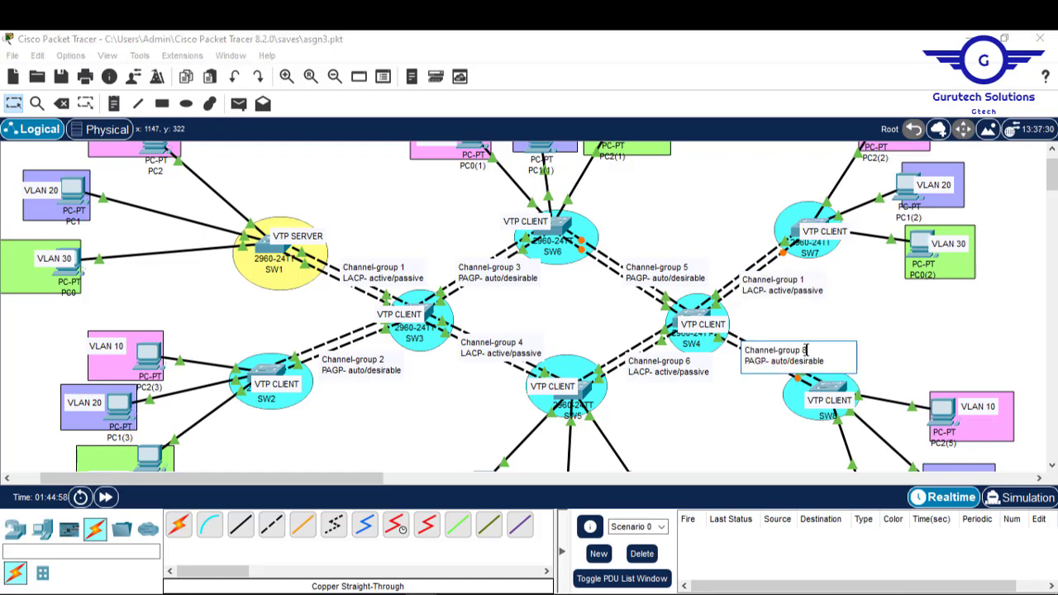
click(906, 325)
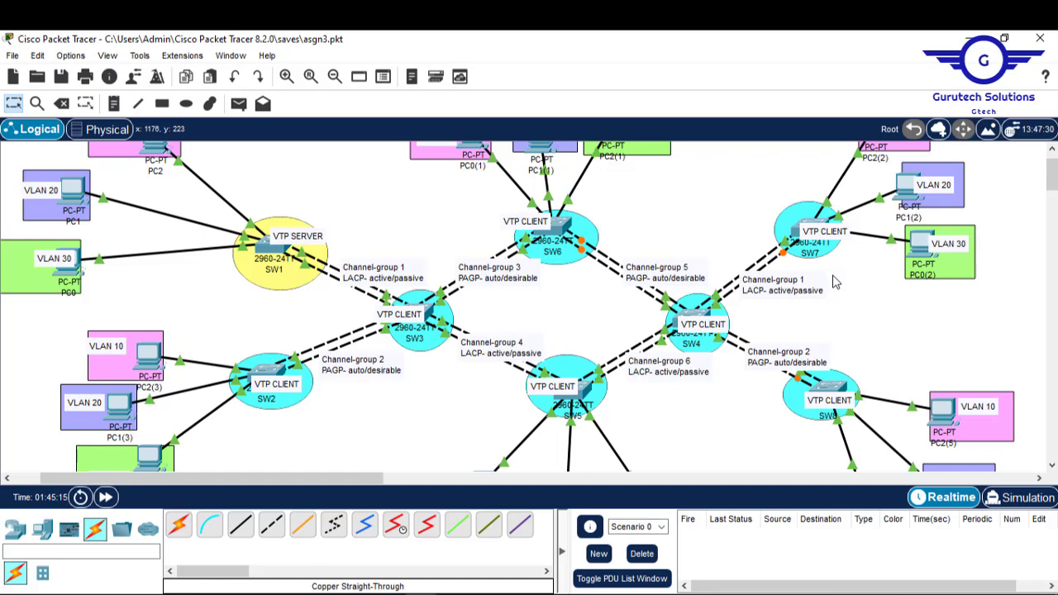
Correct the drafted SW4 commands from channel-group 7 to channel-group 1
click(701, 323)
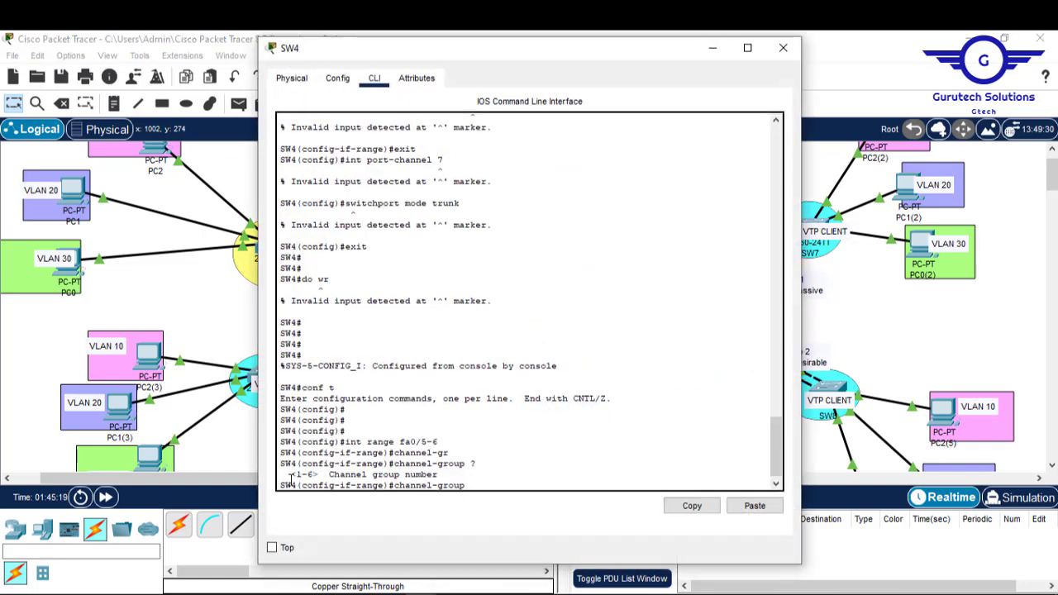
drag(291, 473, 437, 471)
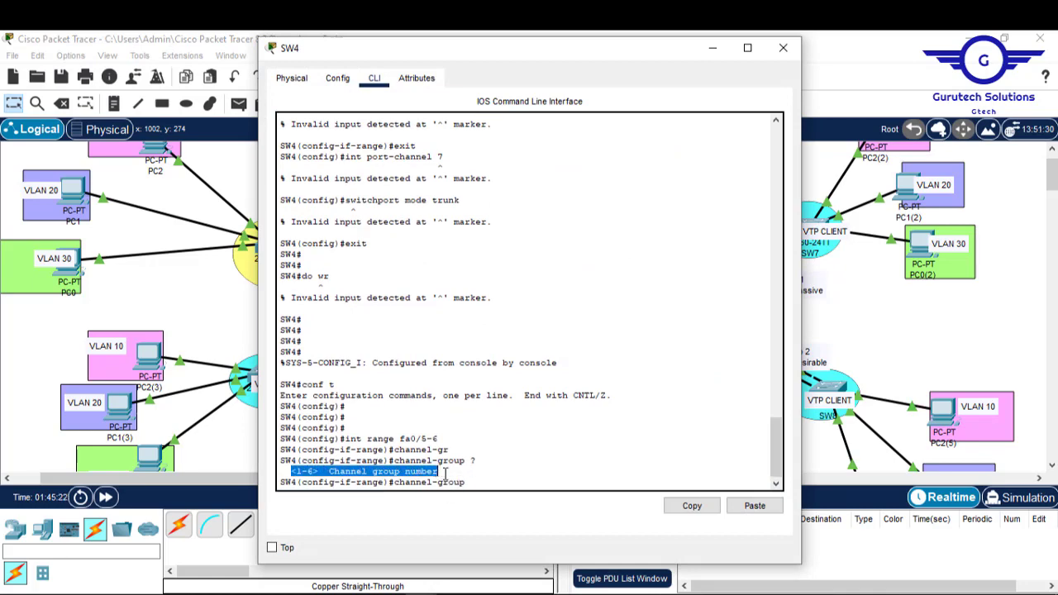
click(479, 475)
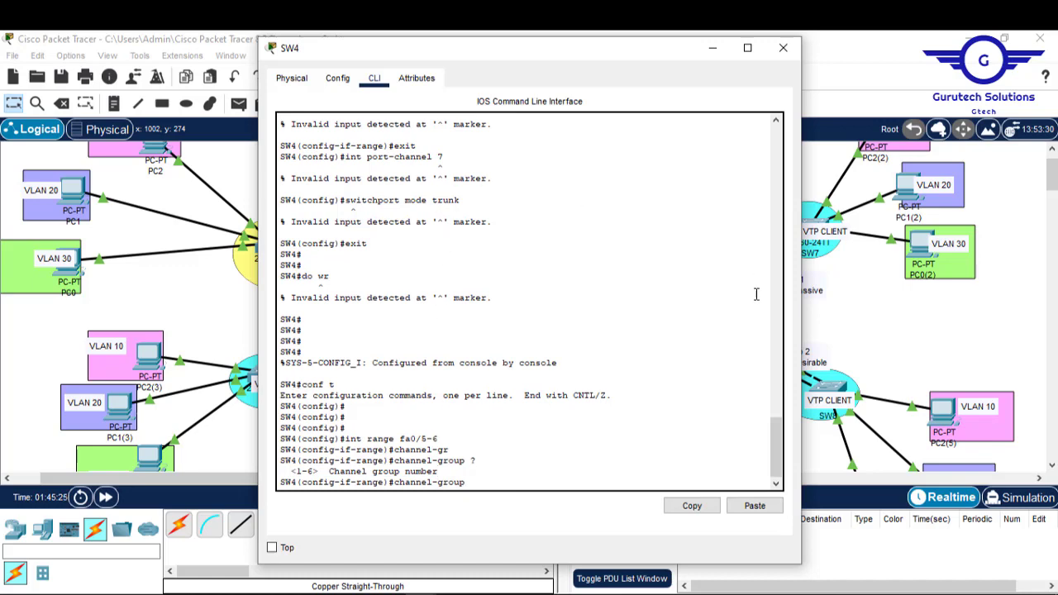
drag(775, 446, 772, 389)
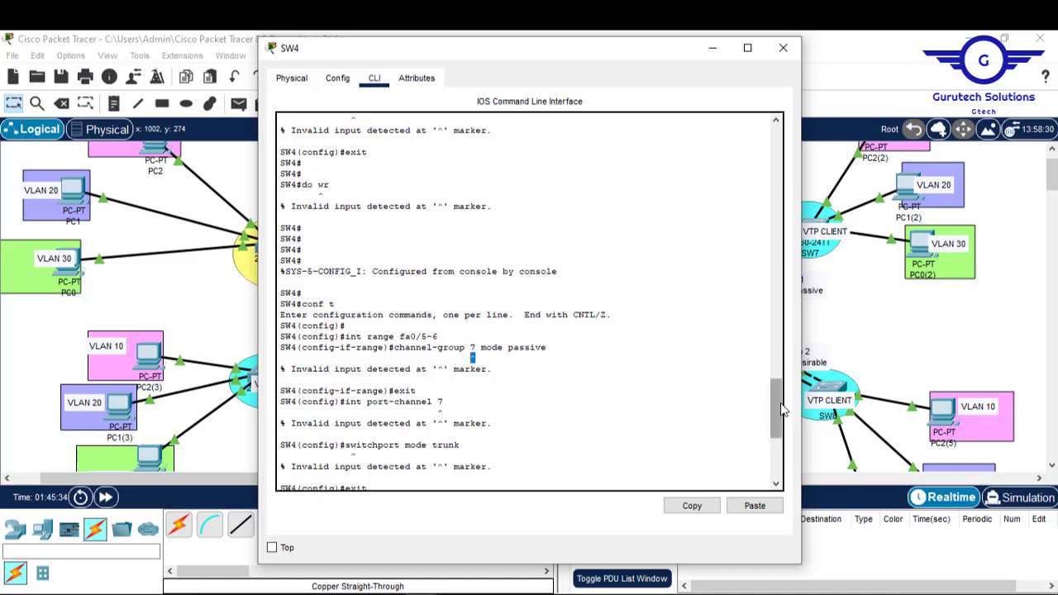
drag(781, 407, 780, 469)
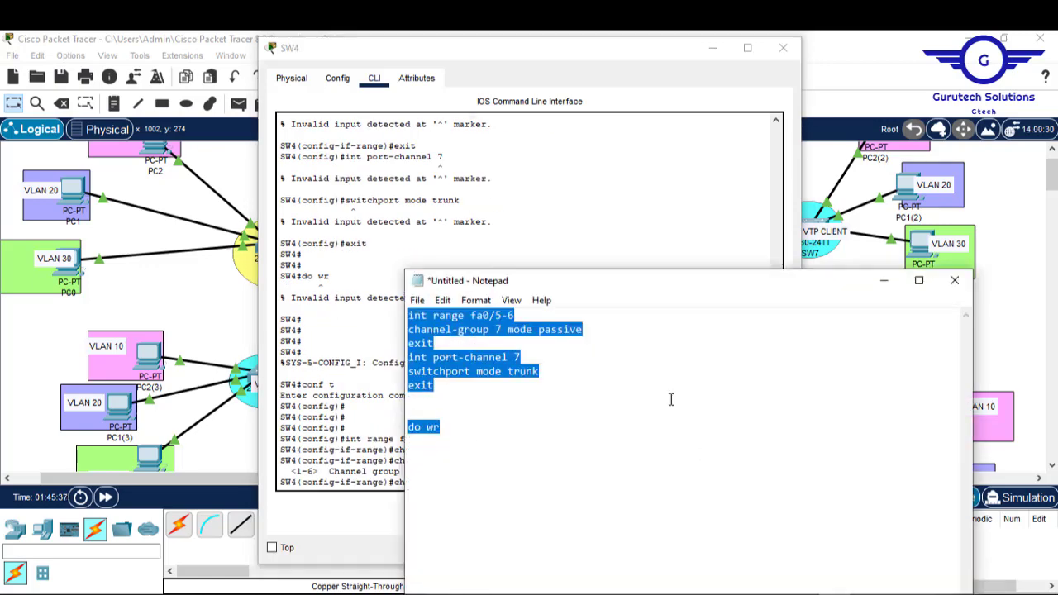
click(499, 327)
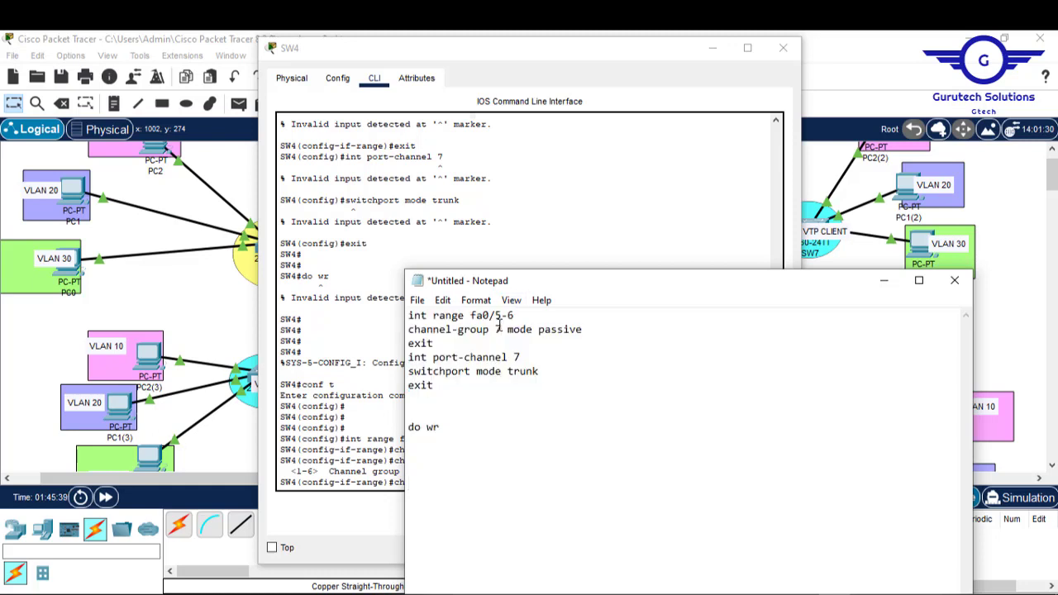
key(BackSpace)
text(1)
Clear SW4's pending lines, exit interface mode, and paste the passive port-channel 1 trunk commands
key(ctrl+a)
key(ctrl+c)
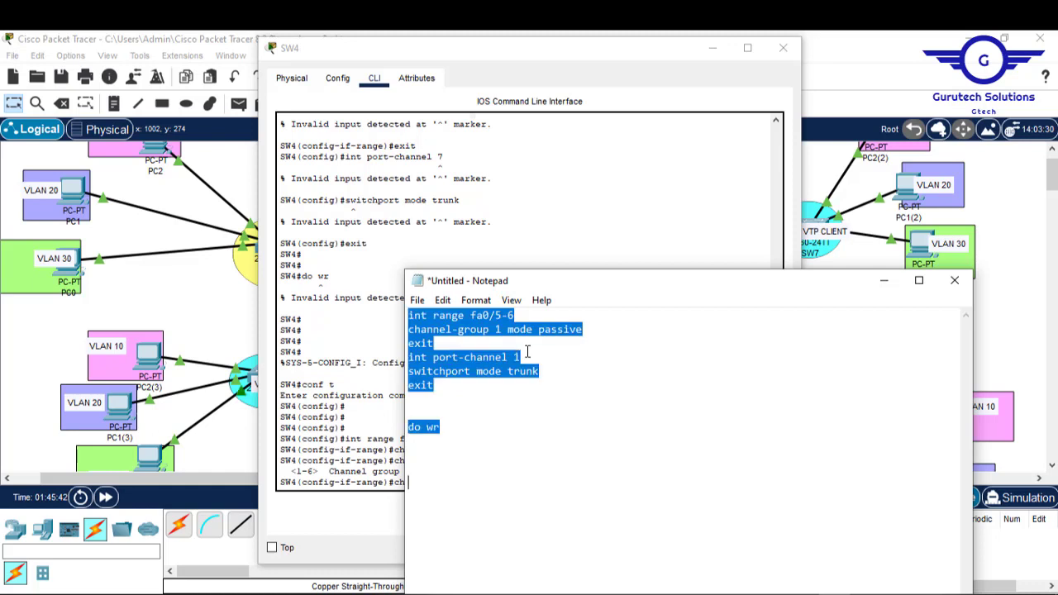
click(380, 444)
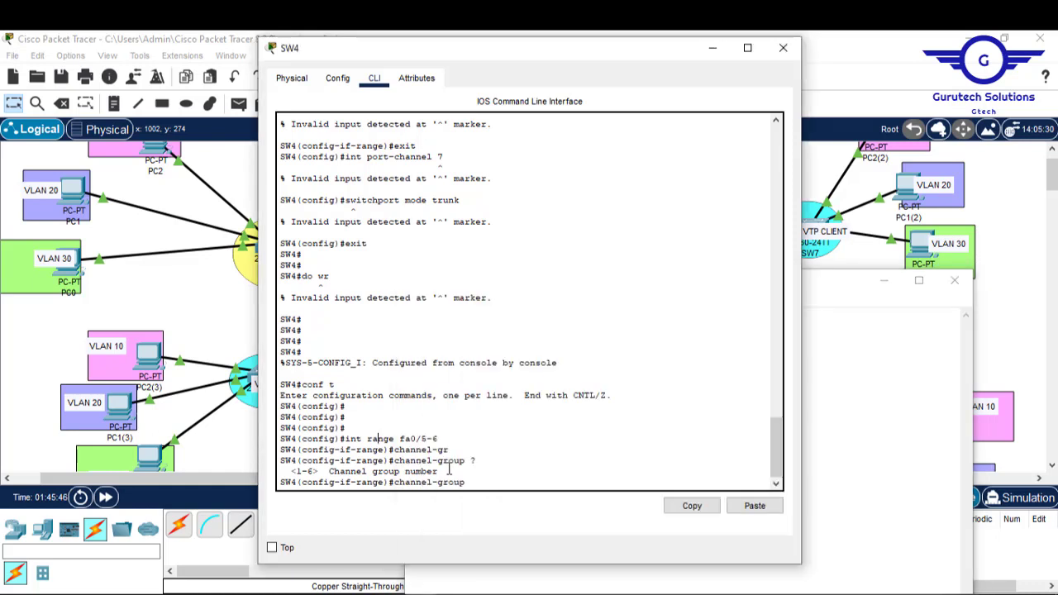
key(Return)
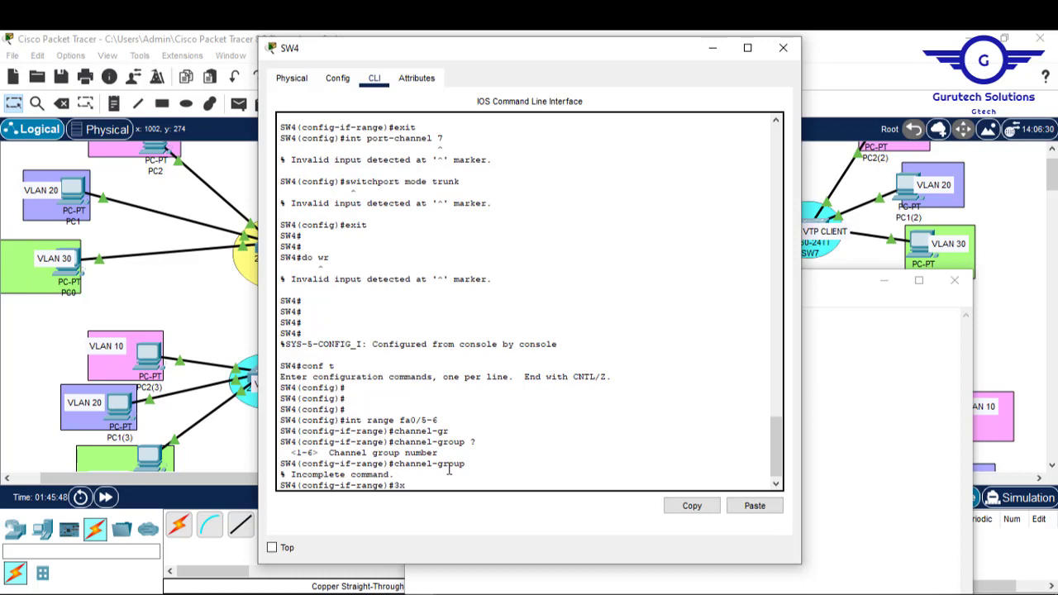
text(3x)
key(Return)
key(Return)
key(Return)
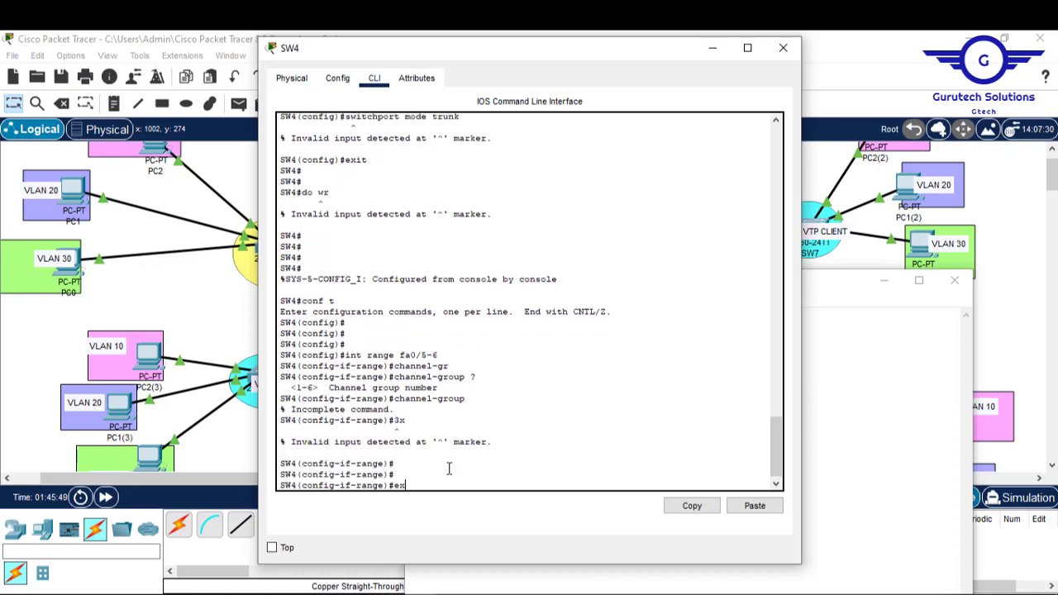
text(exit)
key(Return)
key(Return)
key(Return)
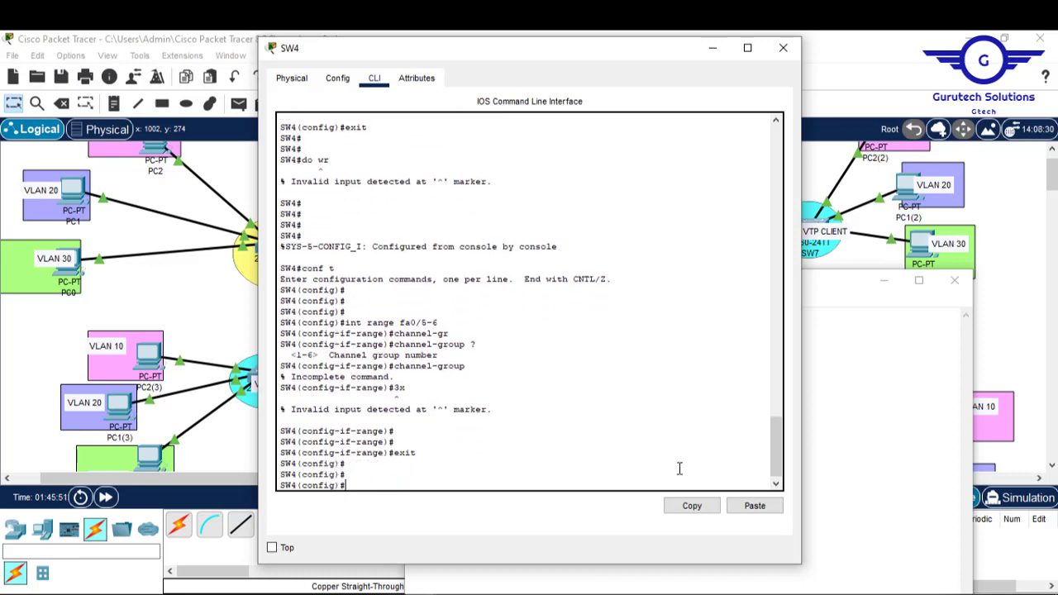
click(744, 507)
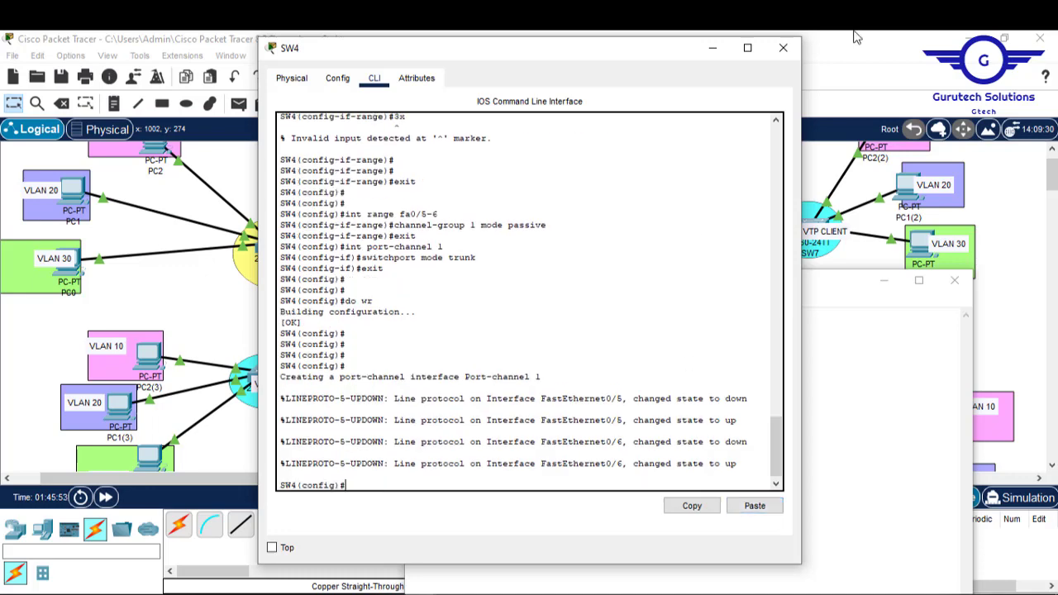
click(784, 47)
click(769, 234)
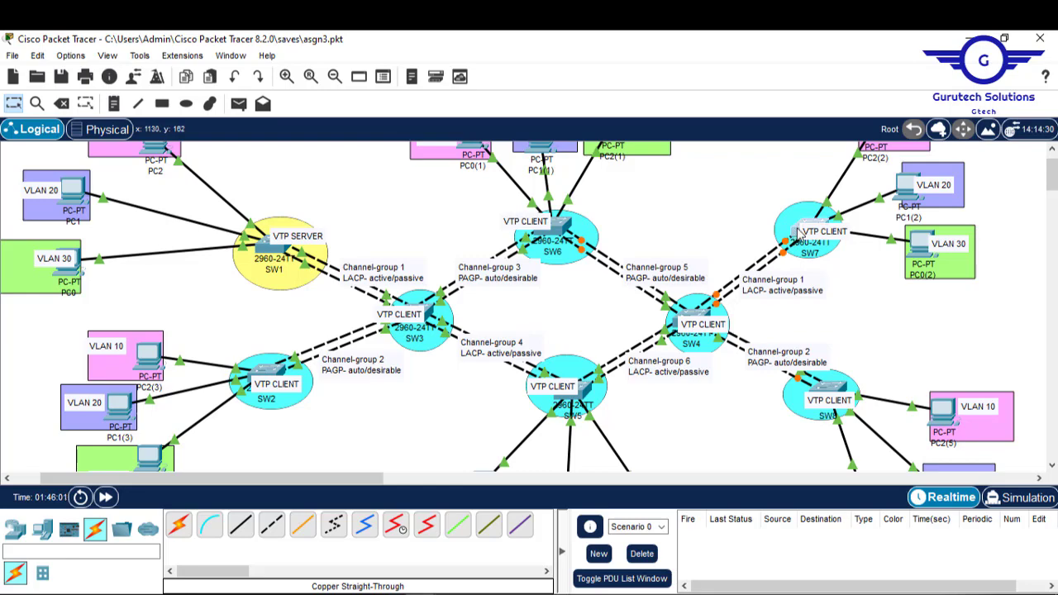
Open SW7's CLI and exit interface configuration mode
click(801, 234)
click(337, 78)
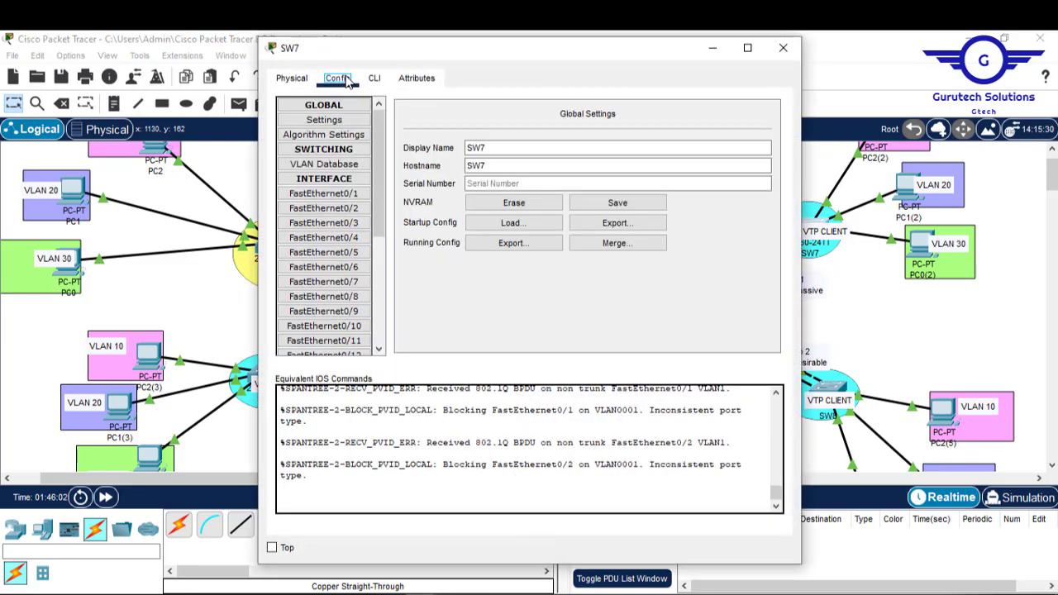
click(349, 311)
click(374, 78)
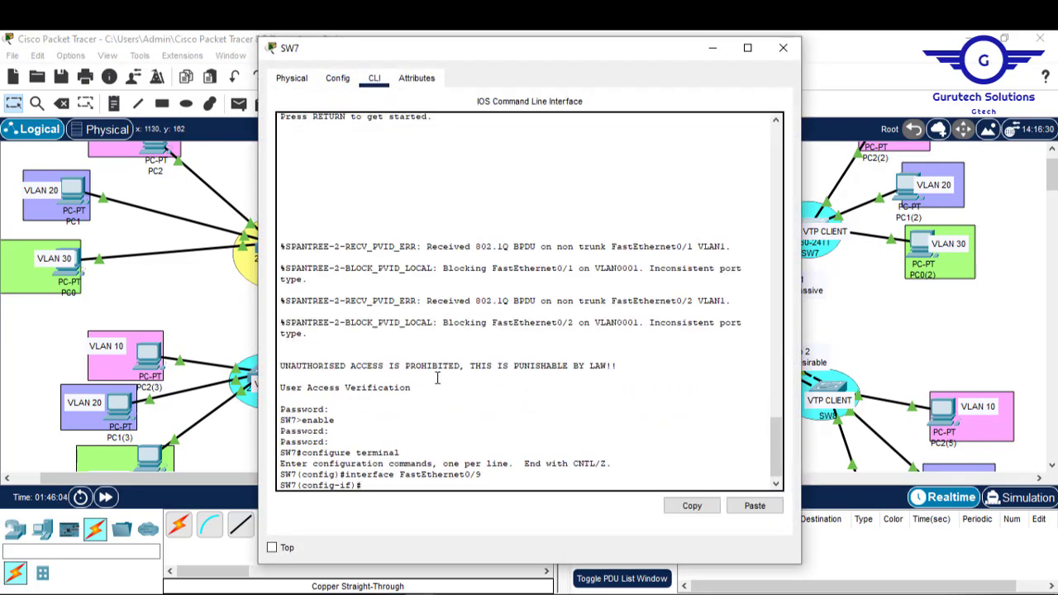
key(Return)
key(Return)
text(exit)
key(Return)
key(Return)
key(Return)
key(Return)
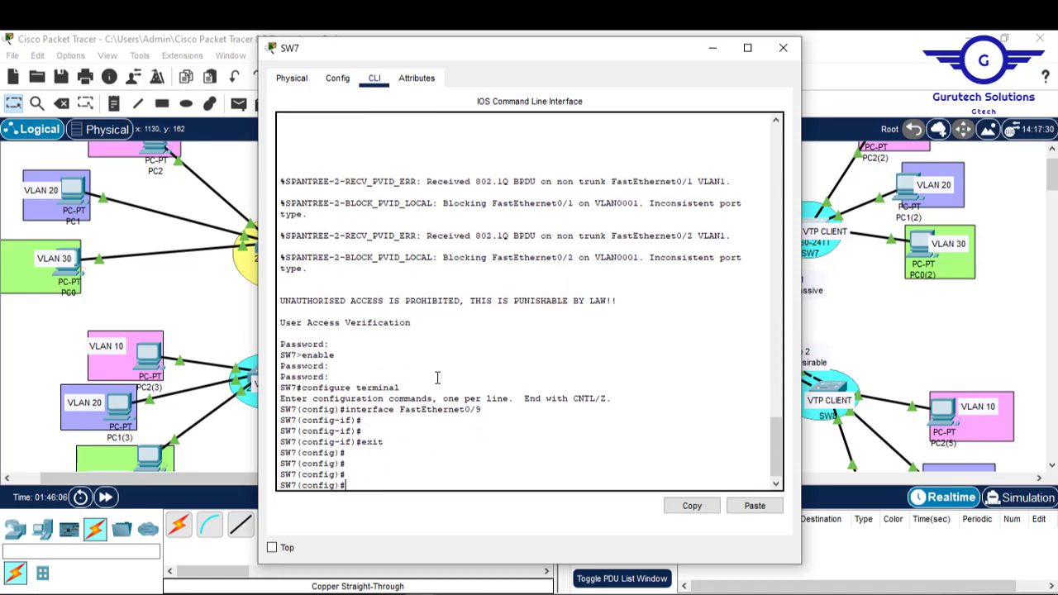
Edit the Notepad draft to interface range fa0/1-2 with channel-group 1 mode active
key(alt+Tab)
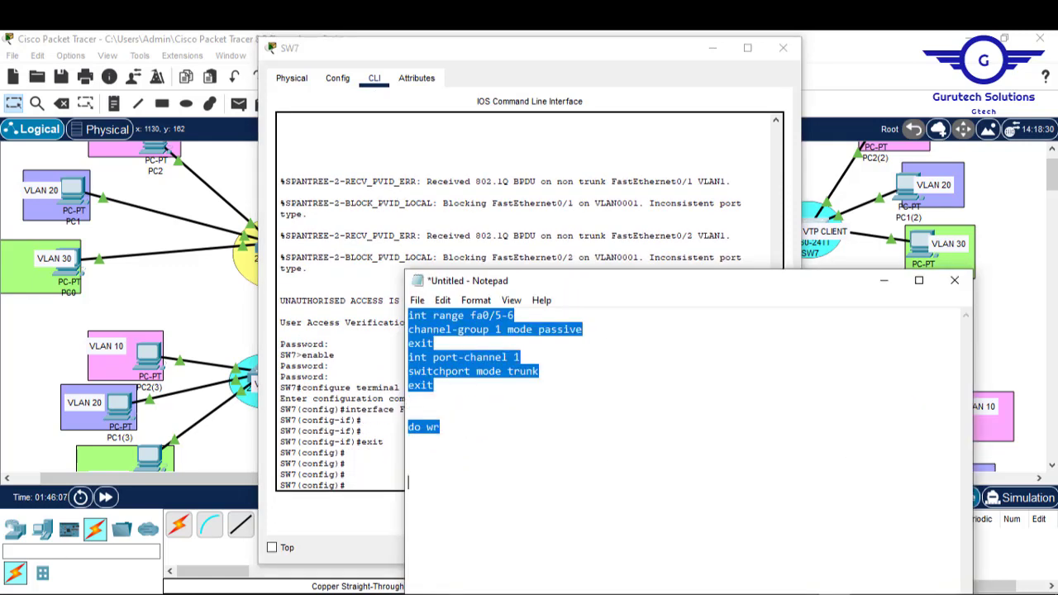
click(518, 315)
key(BackSpace)
key(BackSpace)
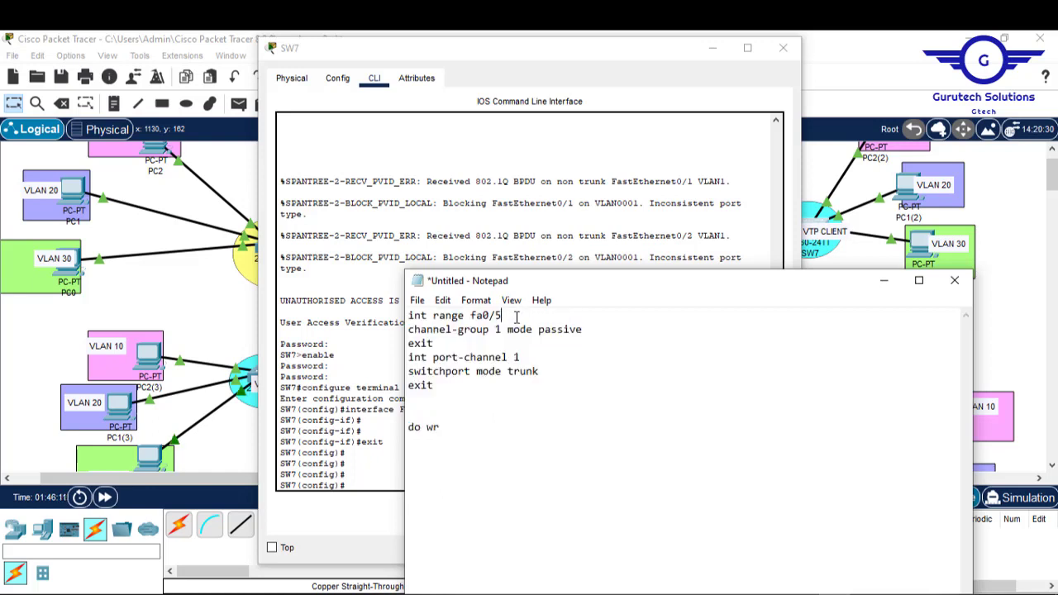
text(1)
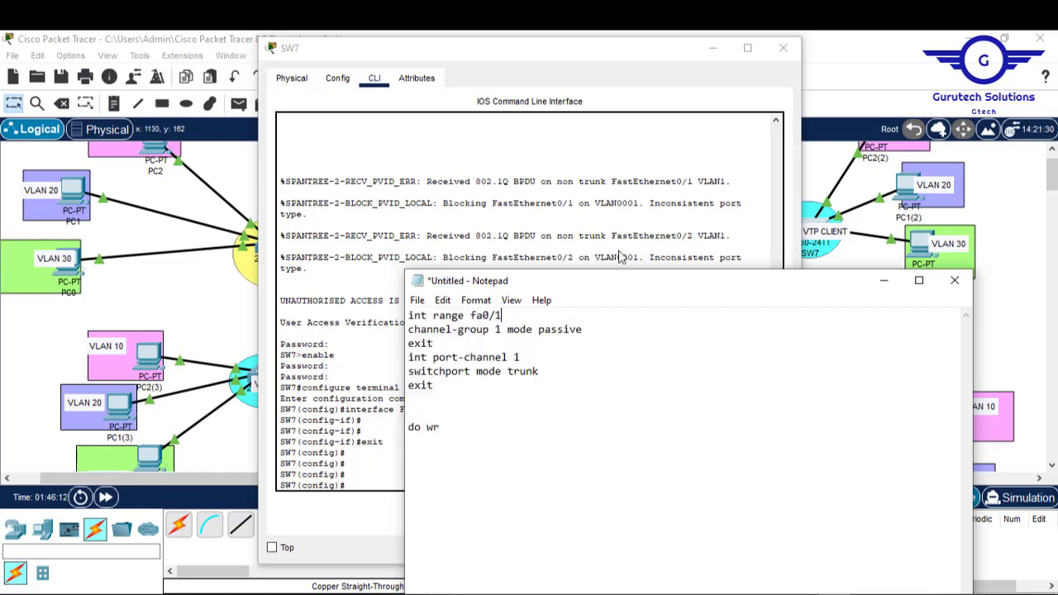
click(827, 163)
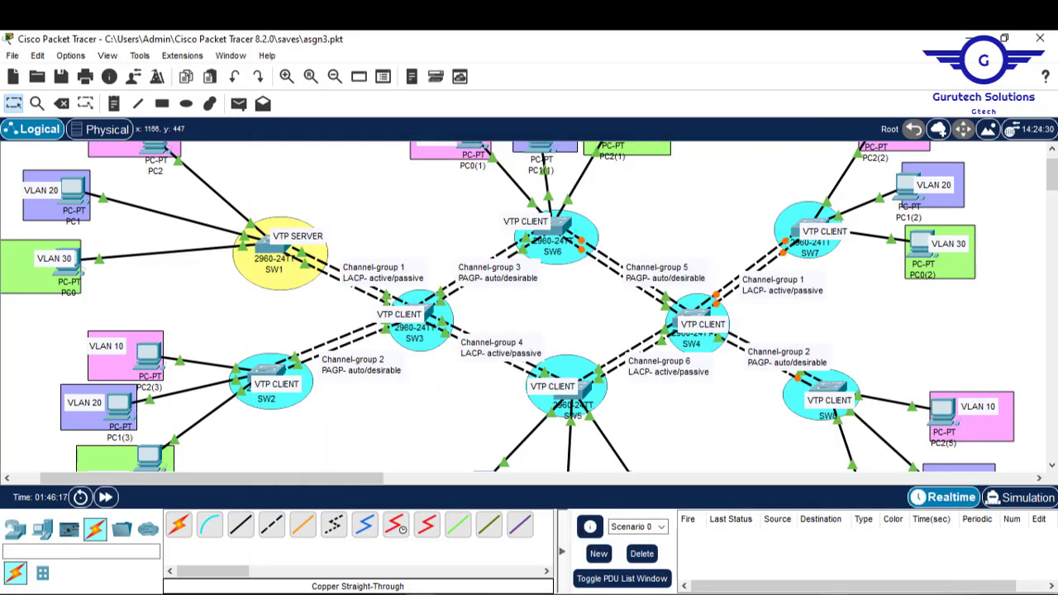
key(alt+Tab)
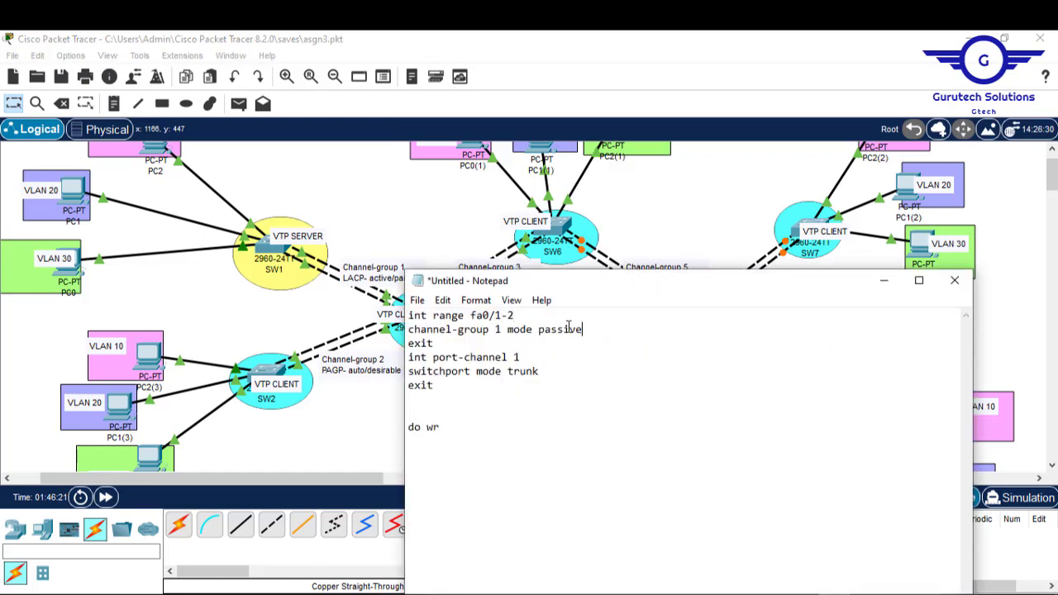
drag(583, 330, 539, 329)
text(acti)
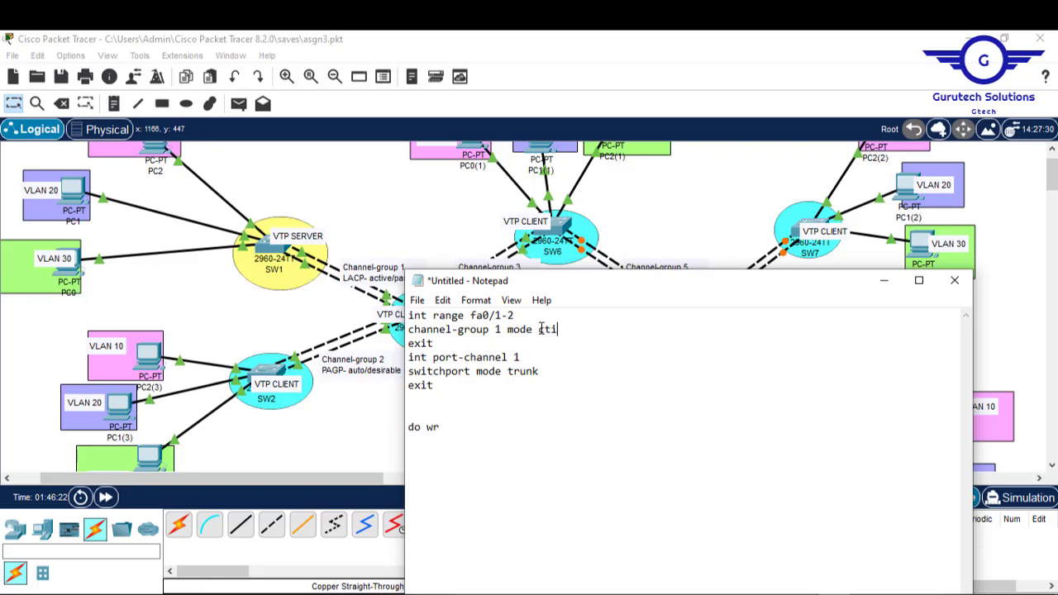
key(ctrl+a)
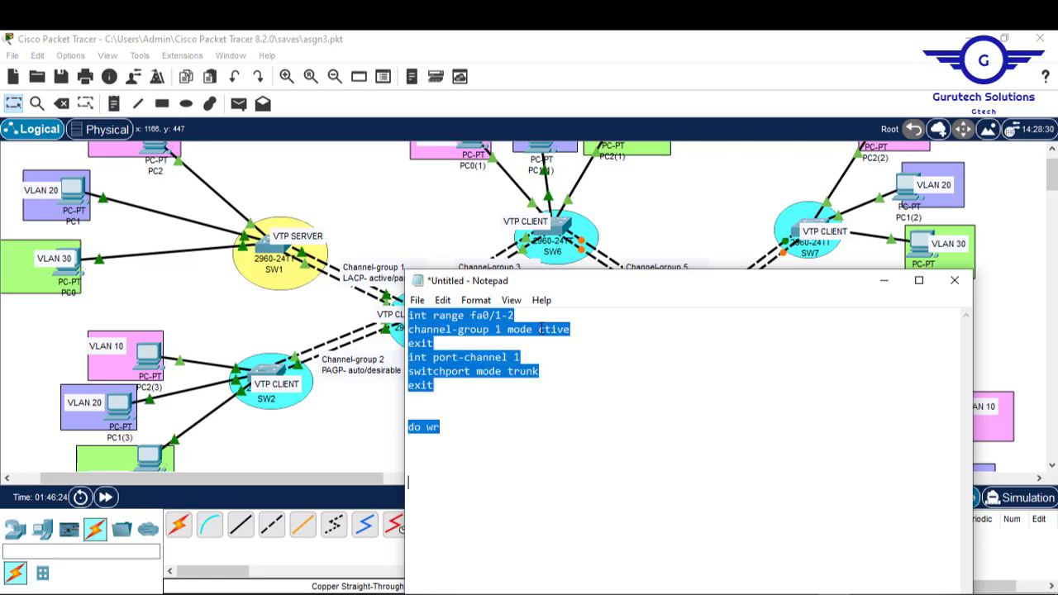
click(740, 213)
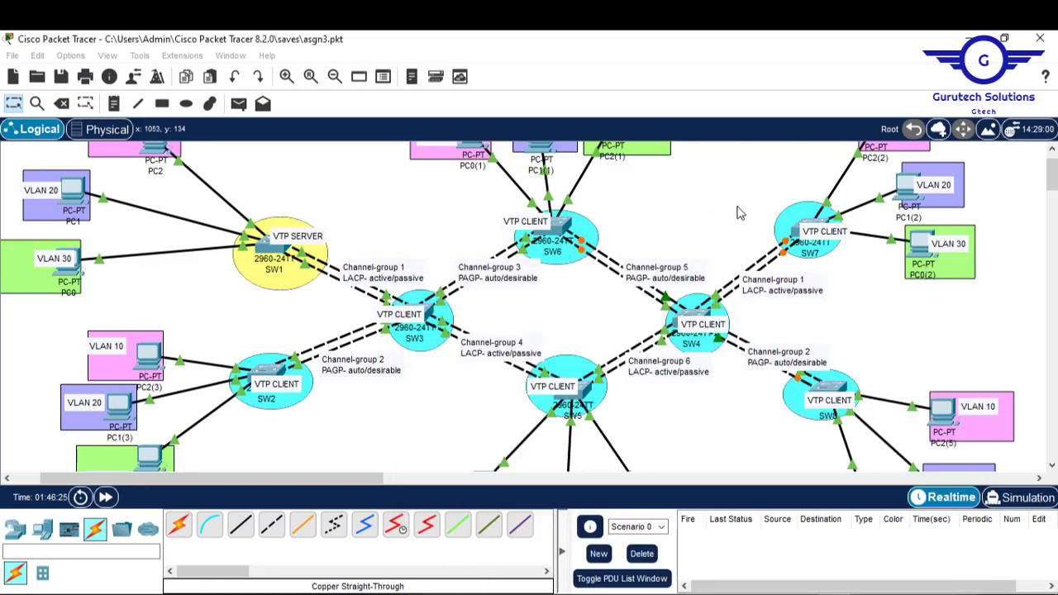
Fix the misspelled 'ctive' to active and paste the LACP port-channel 1 commands into SW7
click(823, 230)
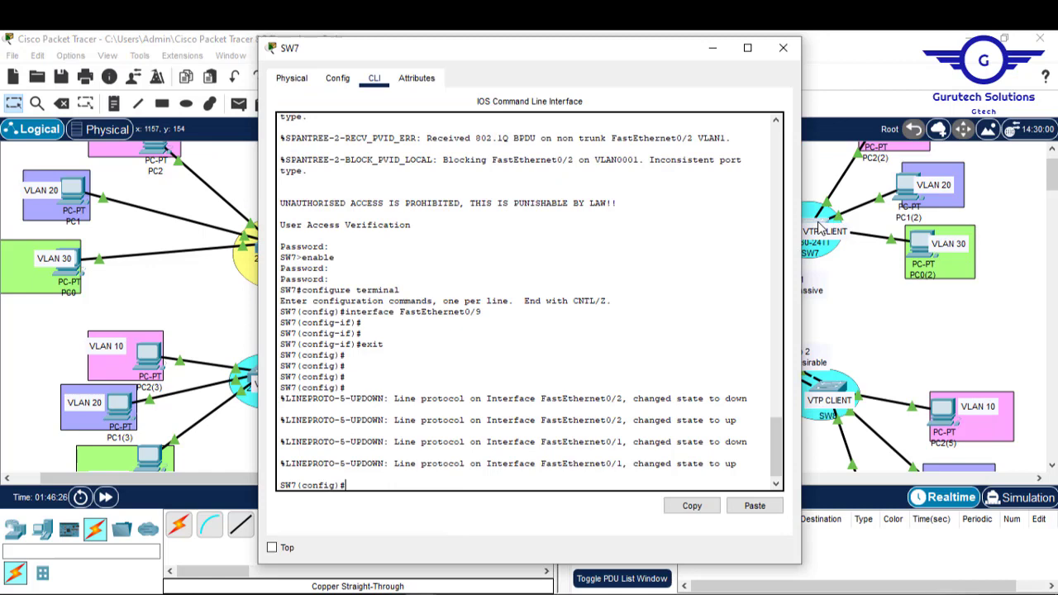
click(755, 506)
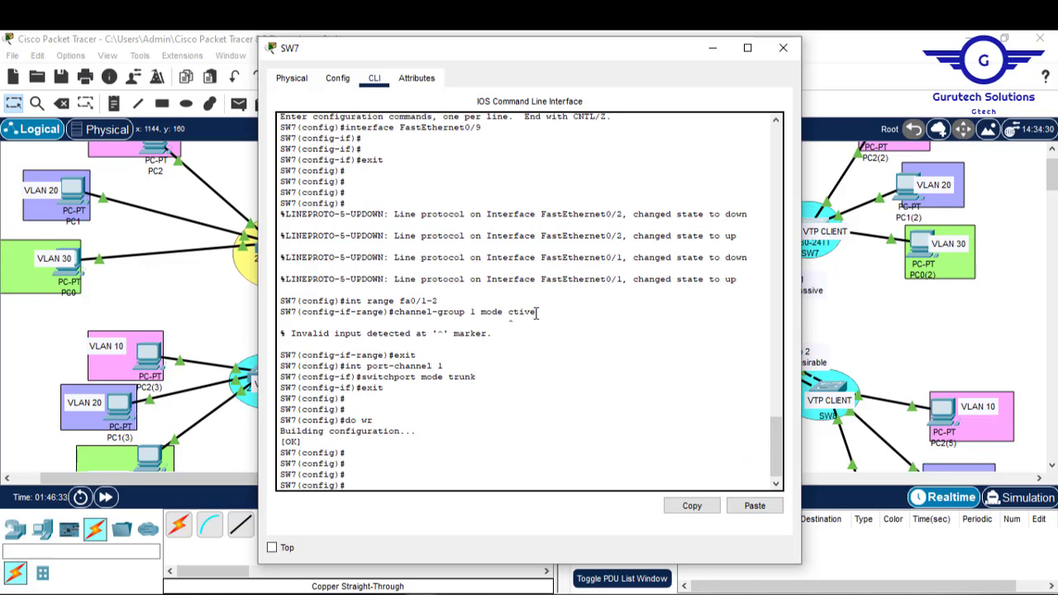
drag(537, 312, 508, 317)
click(762, 594)
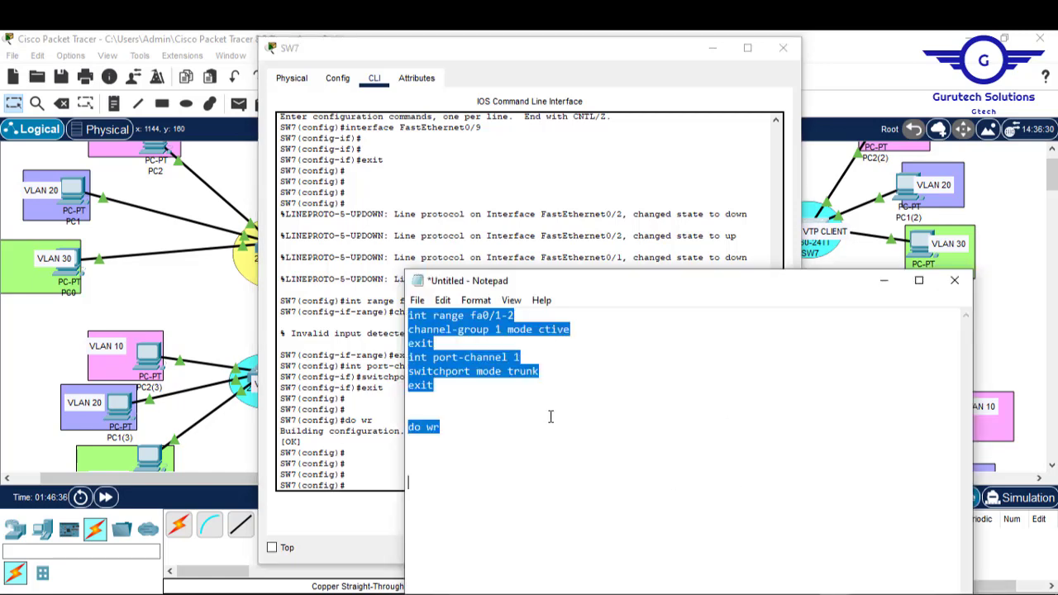
click(540, 329)
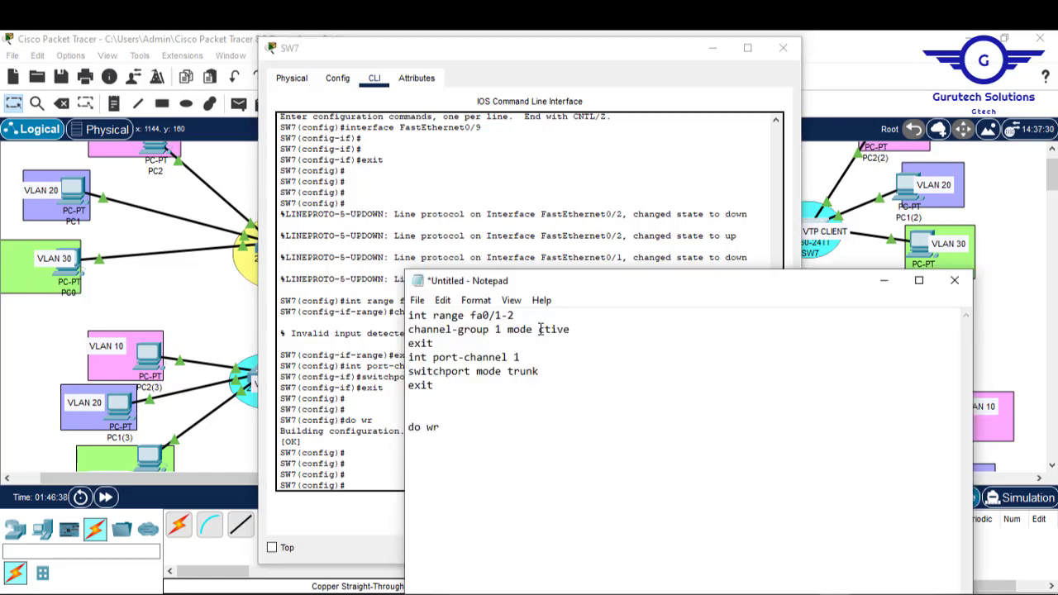
key(ctrl+a)
key(ctrl+c)
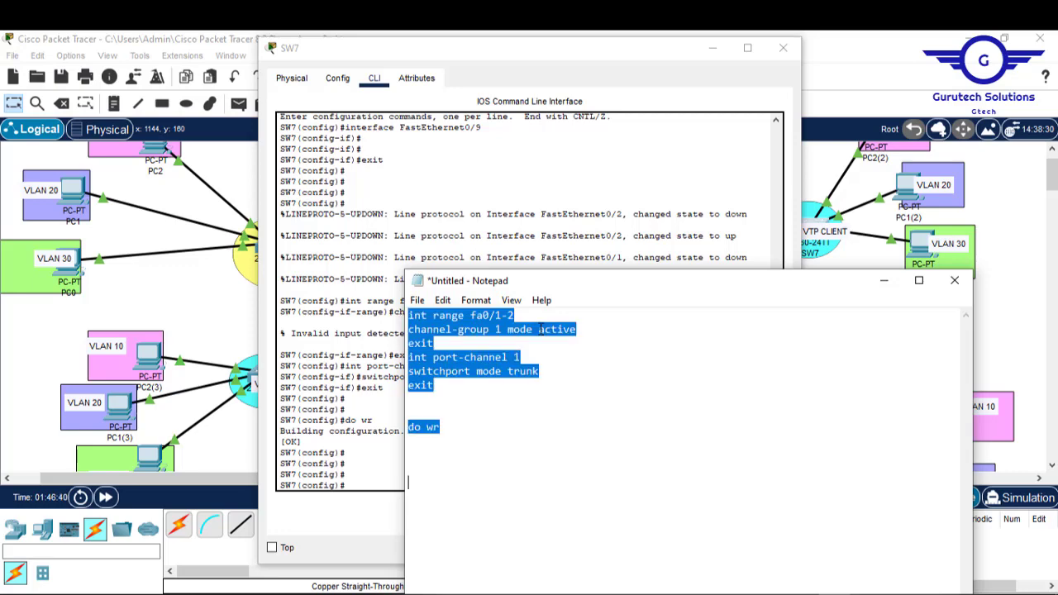
click(357, 459)
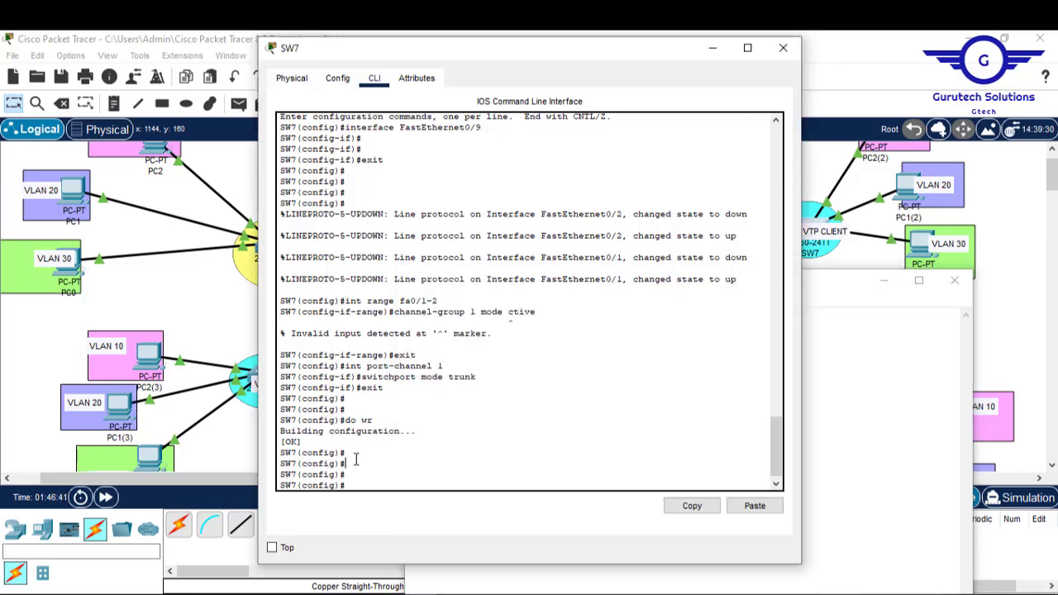
click(755, 506)
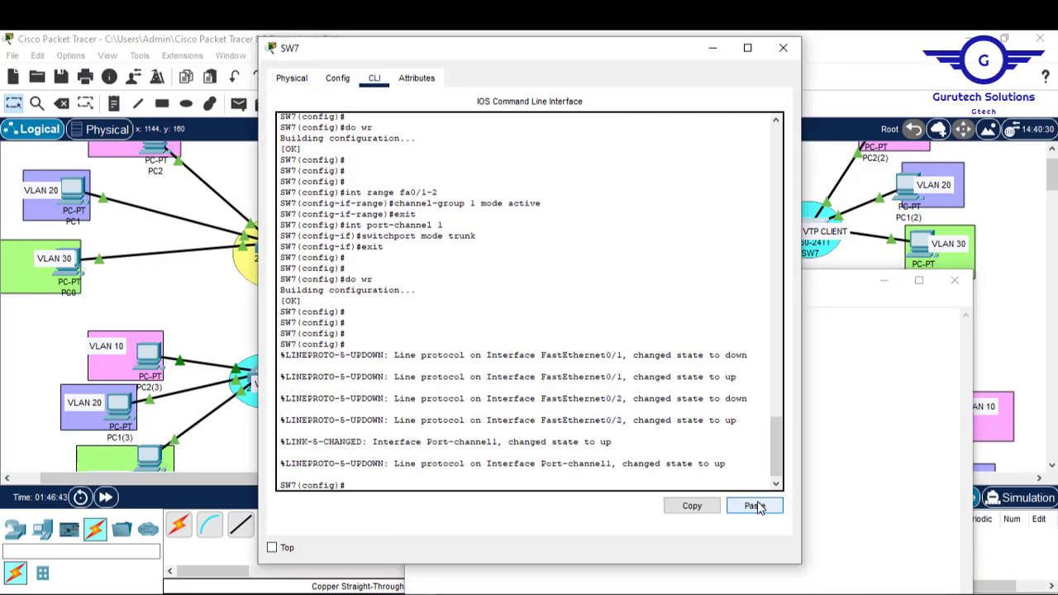
click(783, 47)
Reposition SW4's VTP CLIENT label and bring the Notepad draft back
click(714, 203)
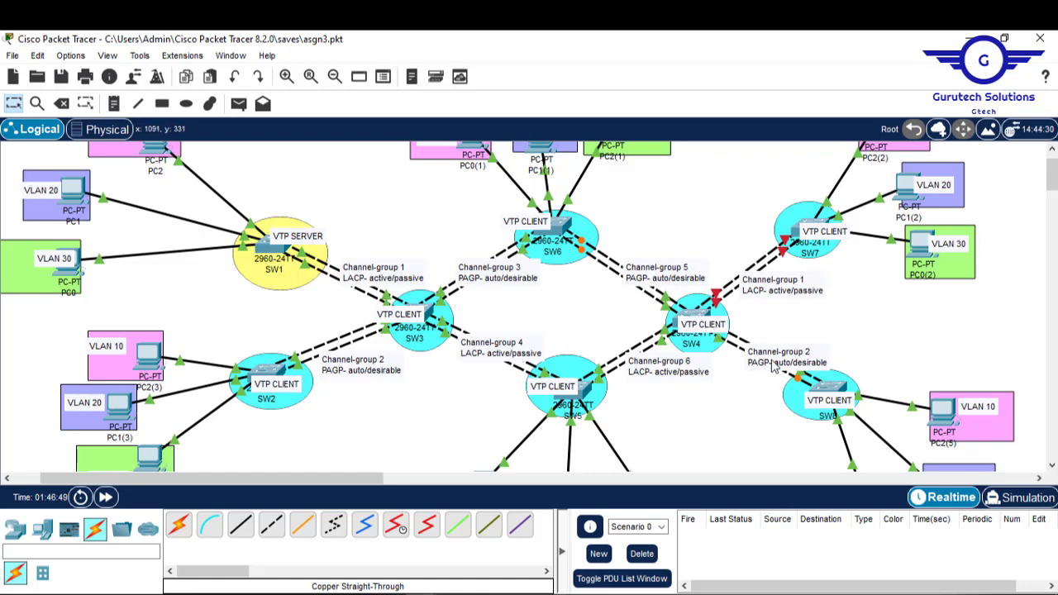
drag(709, 328, 683, 320)
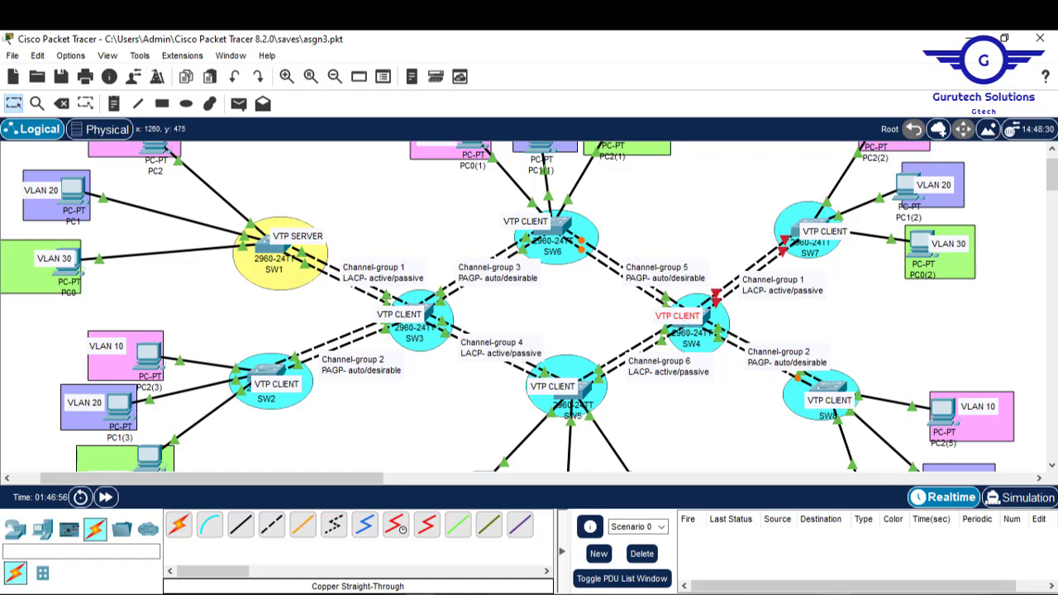
key(alt+Tab)
click(519, 315)
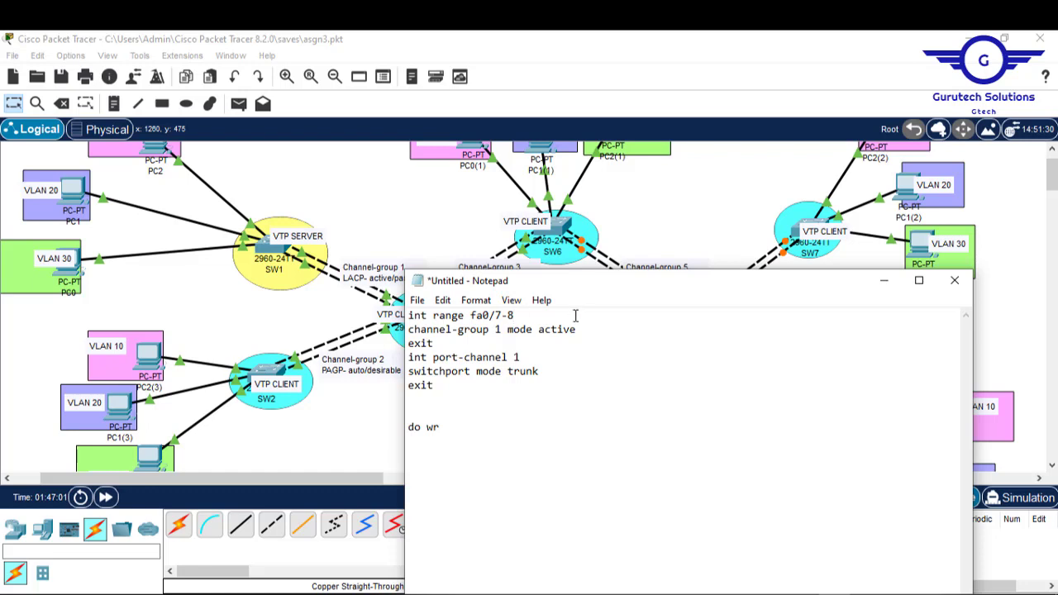
Change the draft for SW4's fa0/7-8 to channel-group 2 in auto mode
click(499, 329)
key(BackSpace)
text(2)
drag(582, 330, 539, 330)
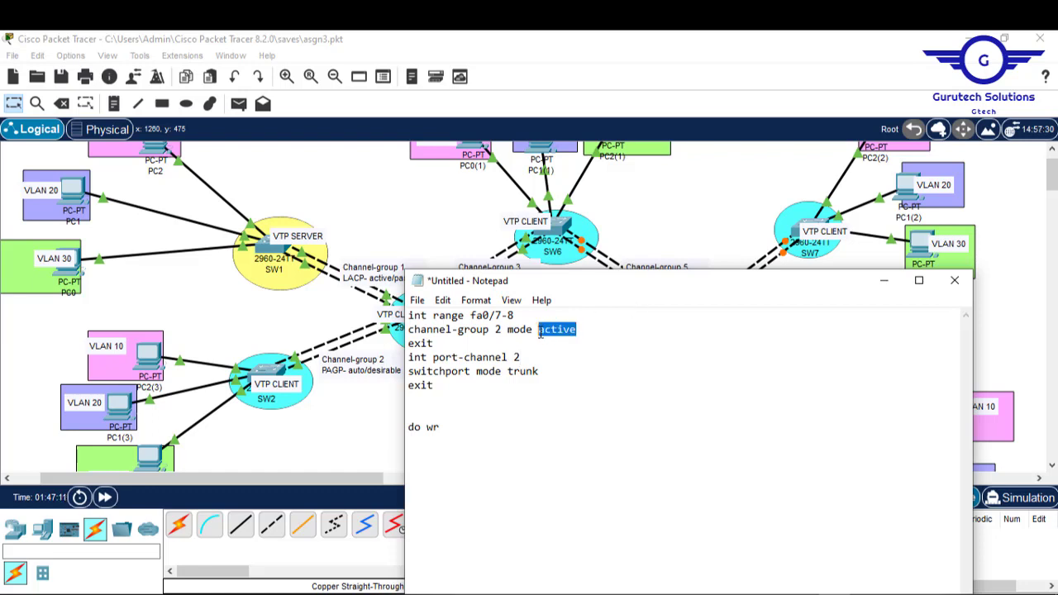
text(auto)
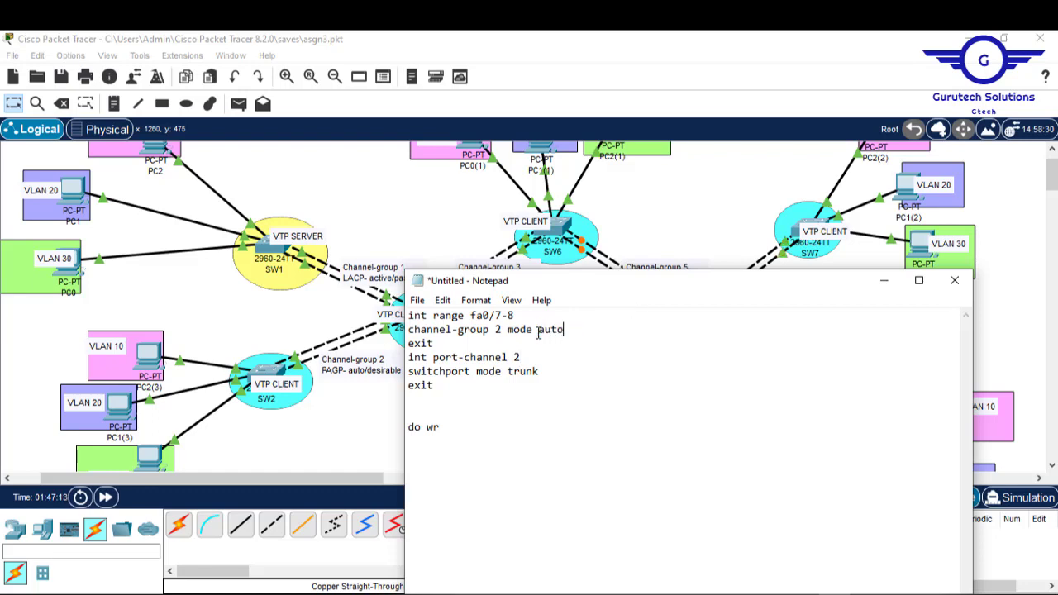
key(ctrl+a)
key(ctrl+c)
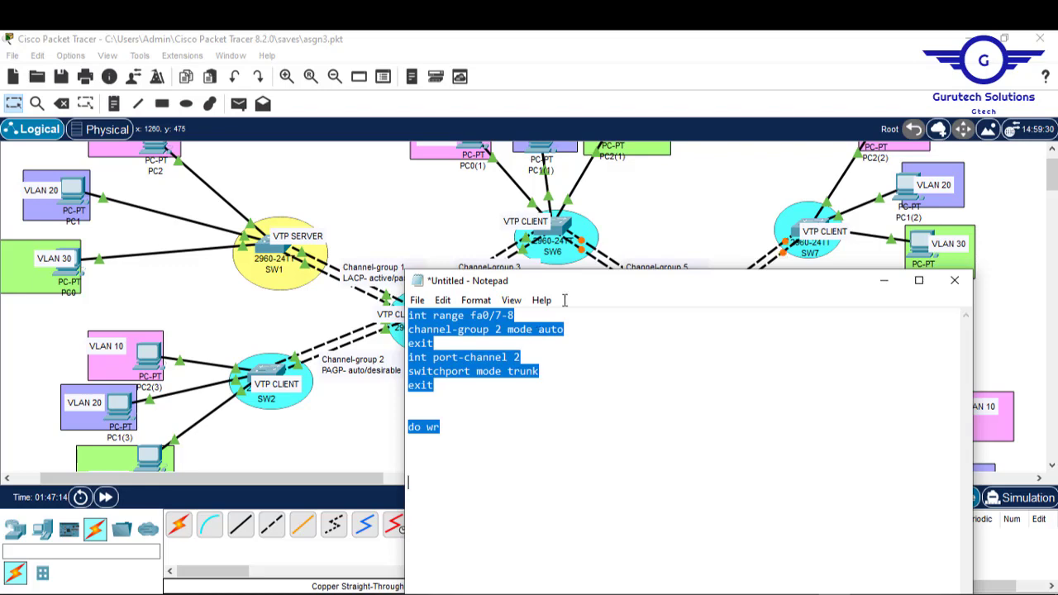
Paste the port-channel 2 auto trunk commands into SW4's CLI
click(659, 196)
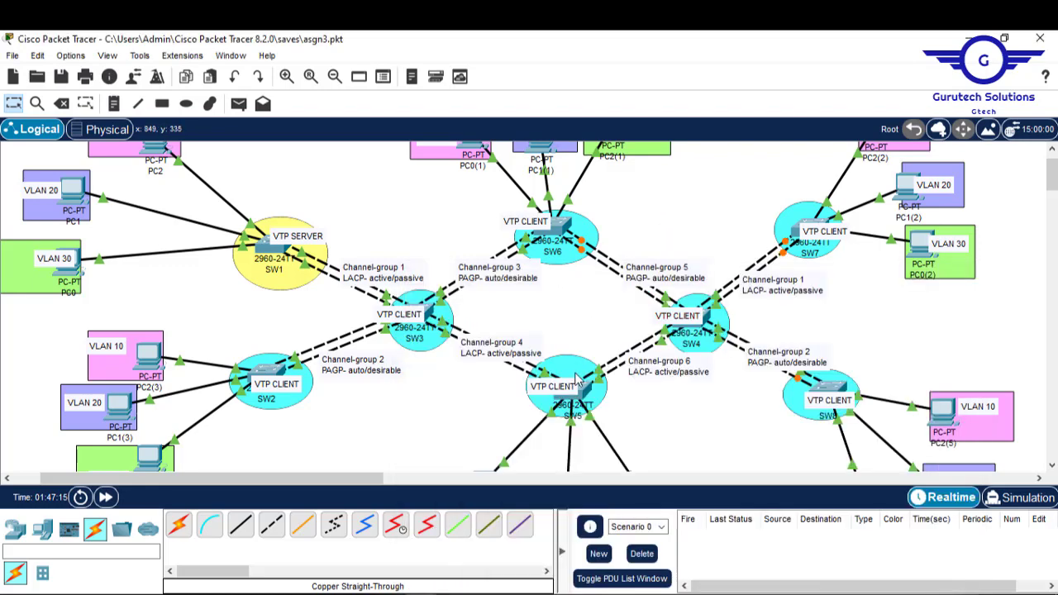
click(706, 322)
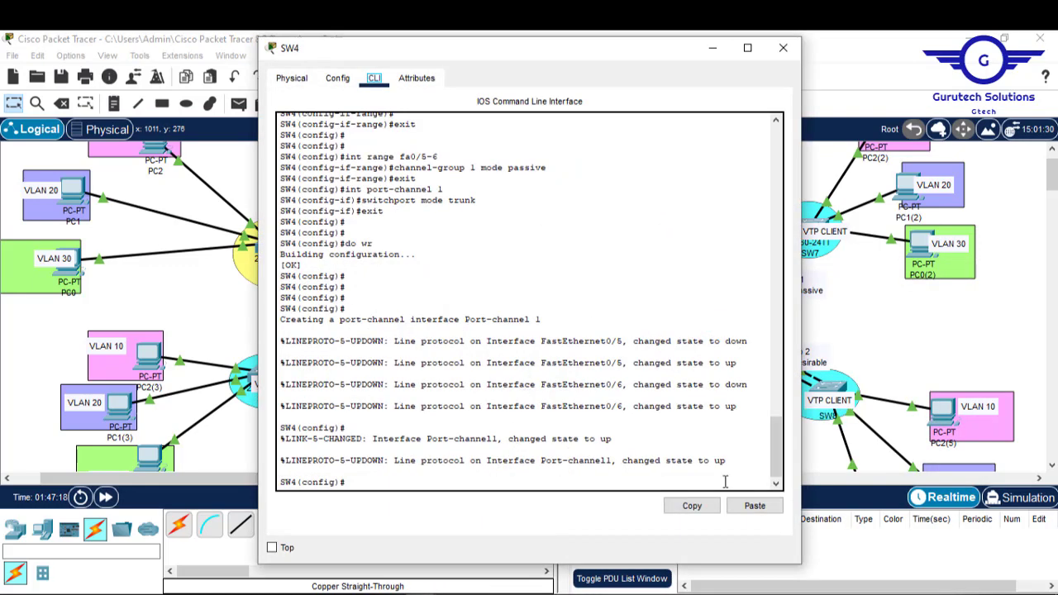
click(755, 506)
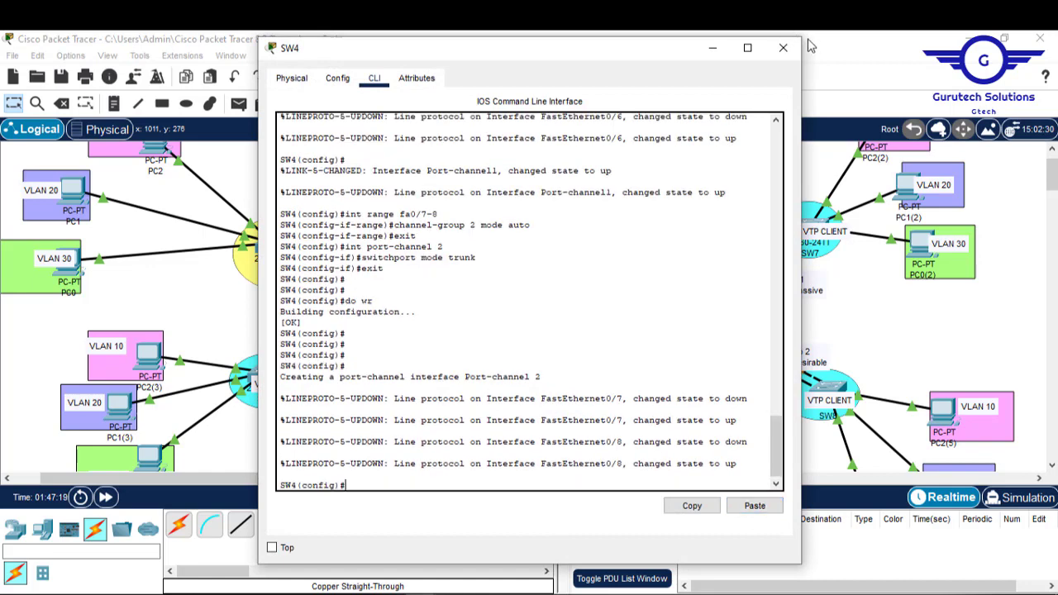
click(784, 49)
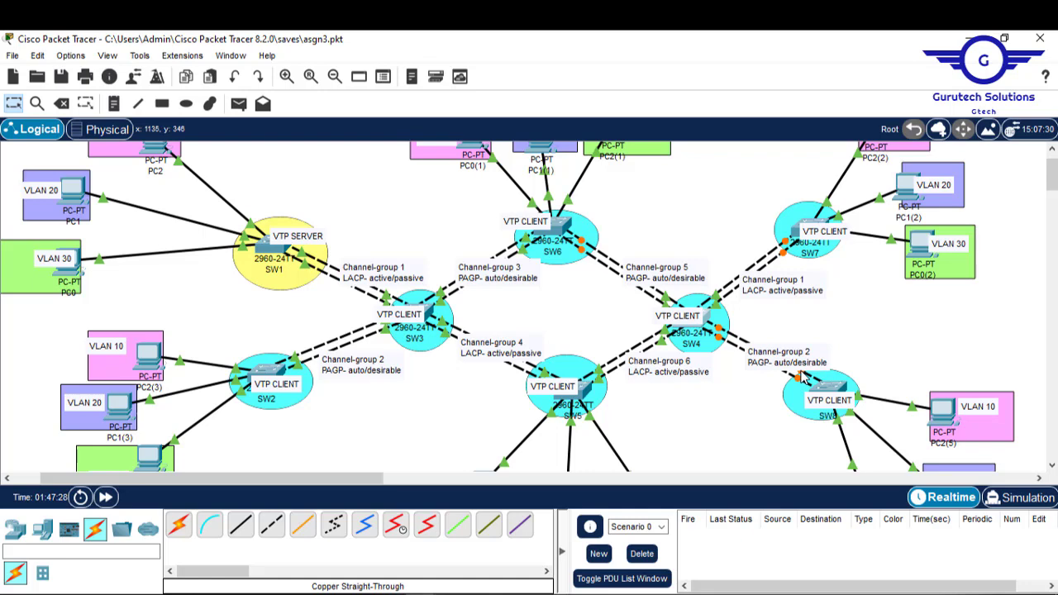
Open SW8's CLI and exit interface configuration mode
click(837, 394)
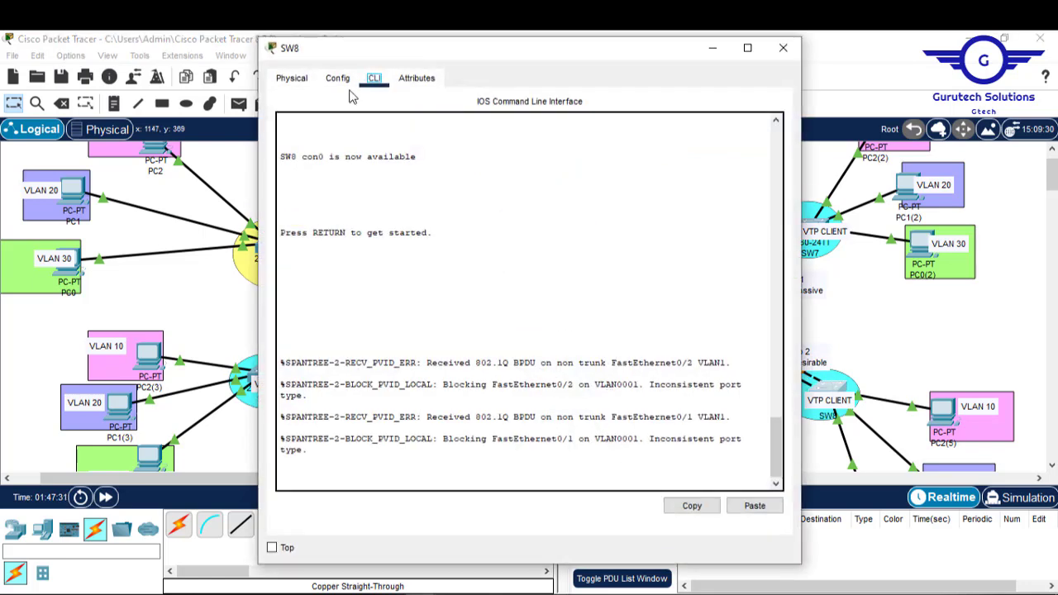
click(340, 79)
click(347, 282)
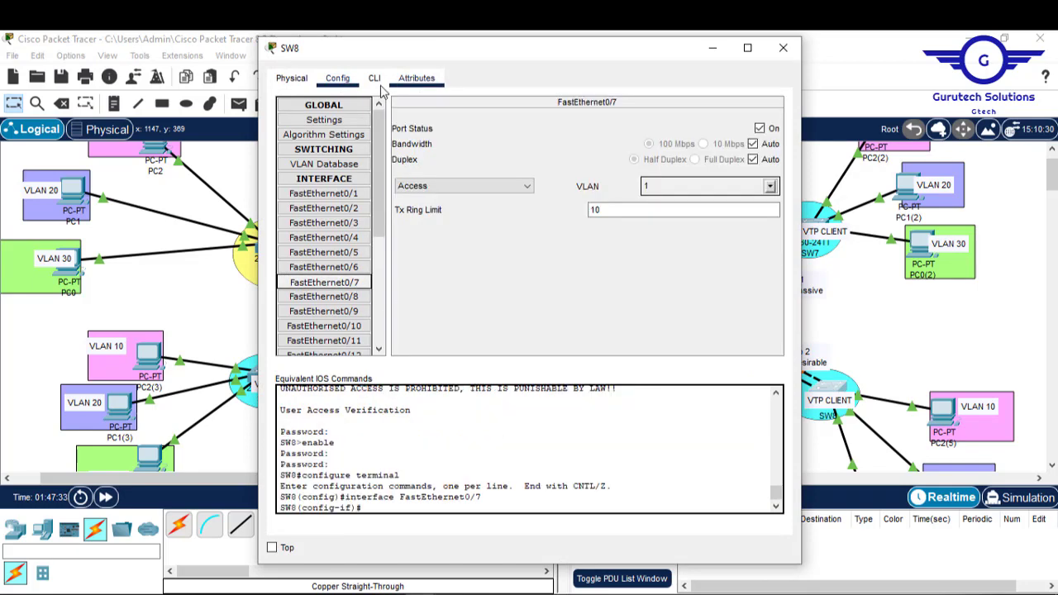
click(375, 80)
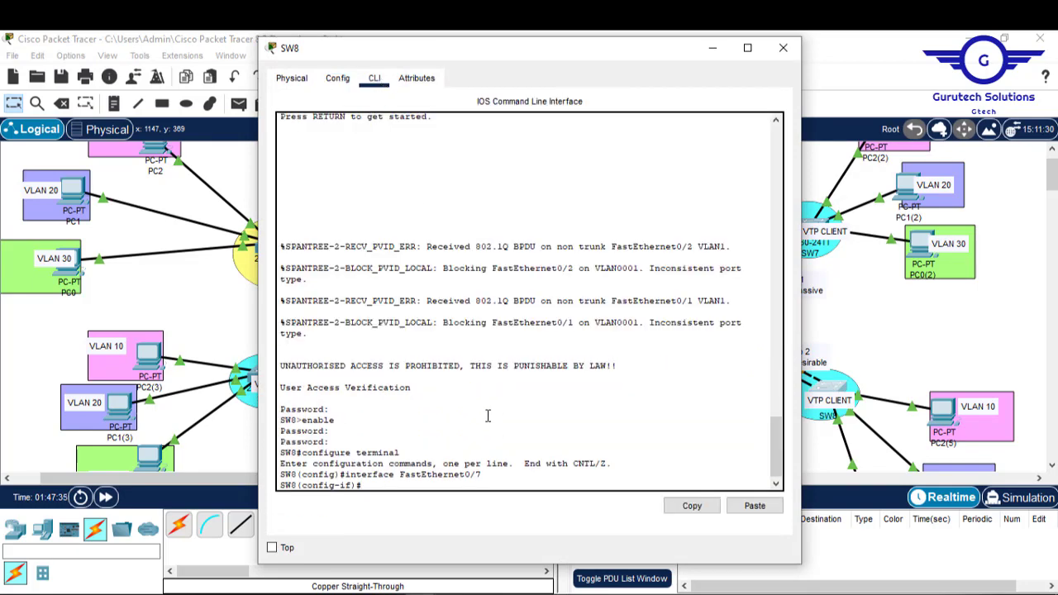
text(ex)
key(Return)
key(Return)
key(Return)
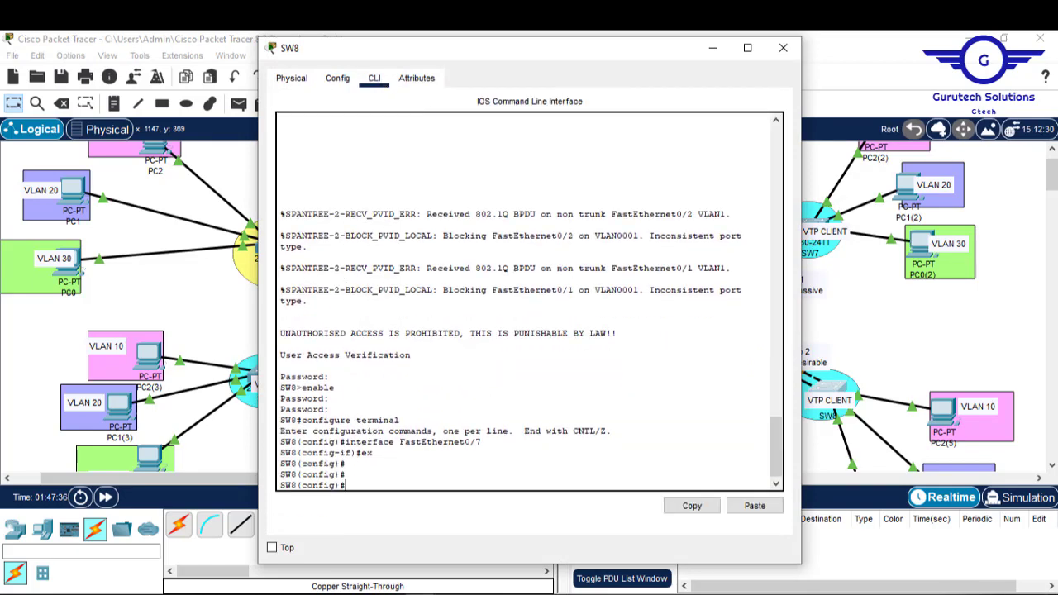
Change the draft to fa0/1-2 in desirable mode and paste it into SW8's CLI
key(alt+Tab)
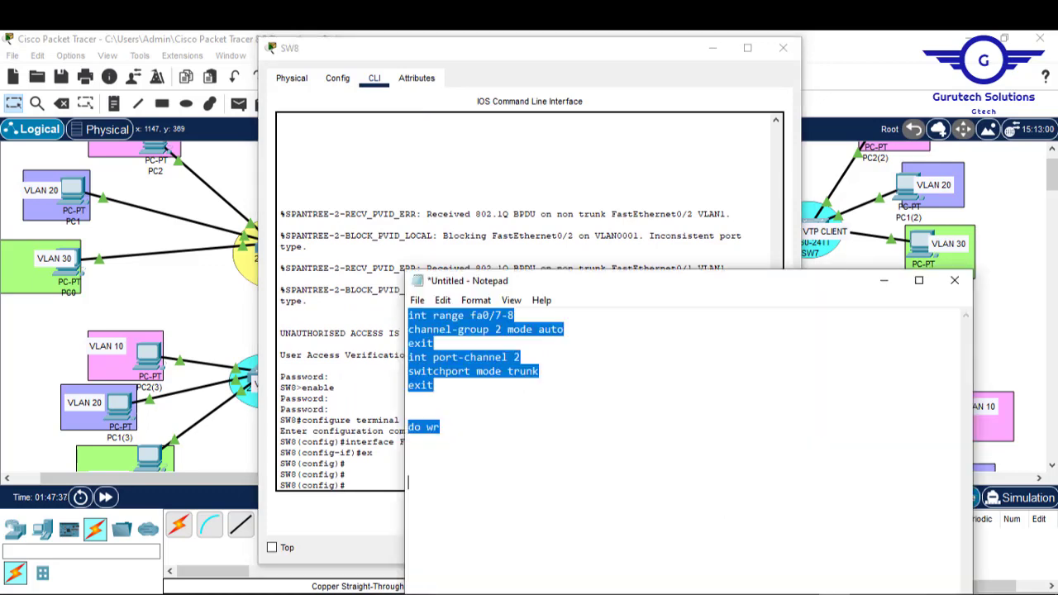
click(520, 315)
key(BackSpace)
key(BackSpace)
key(BackSpace)
text(1)
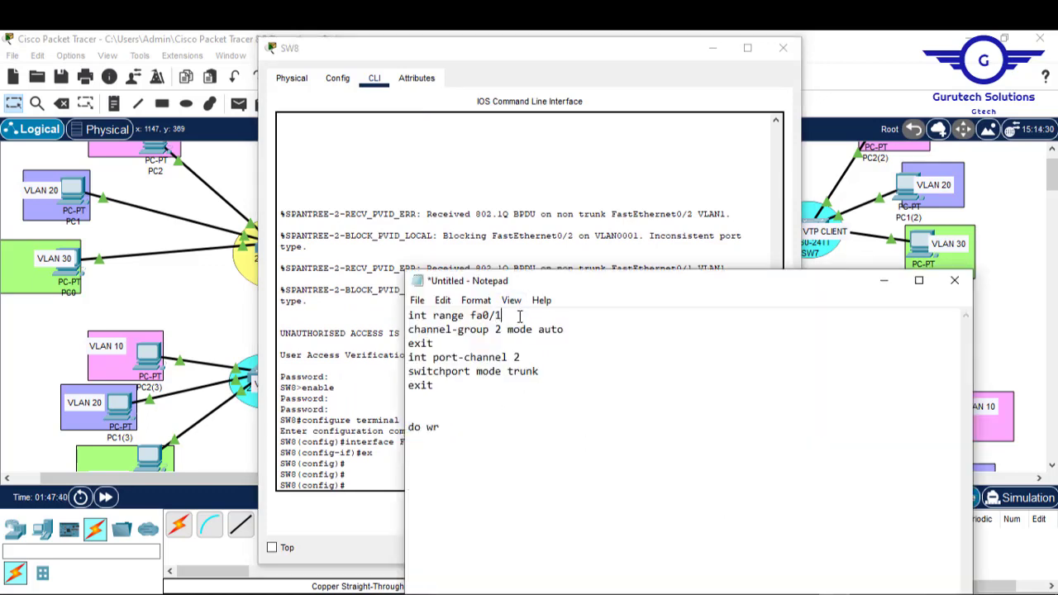
text(-2)
drag(574, 330, 539, 331)
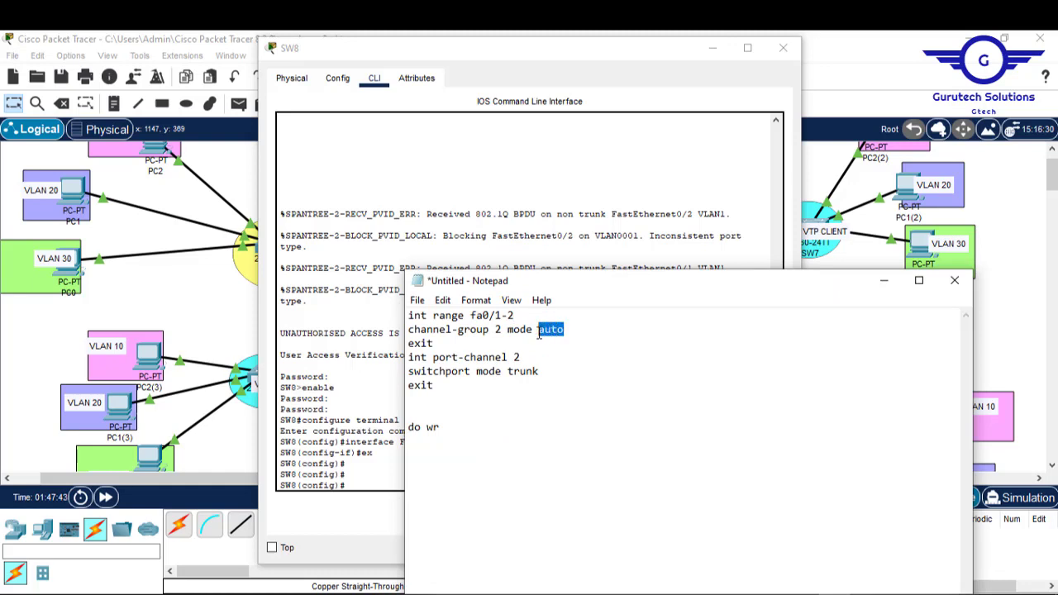
text(desirable)
key(ctrl+a)
key(ctrl+c)
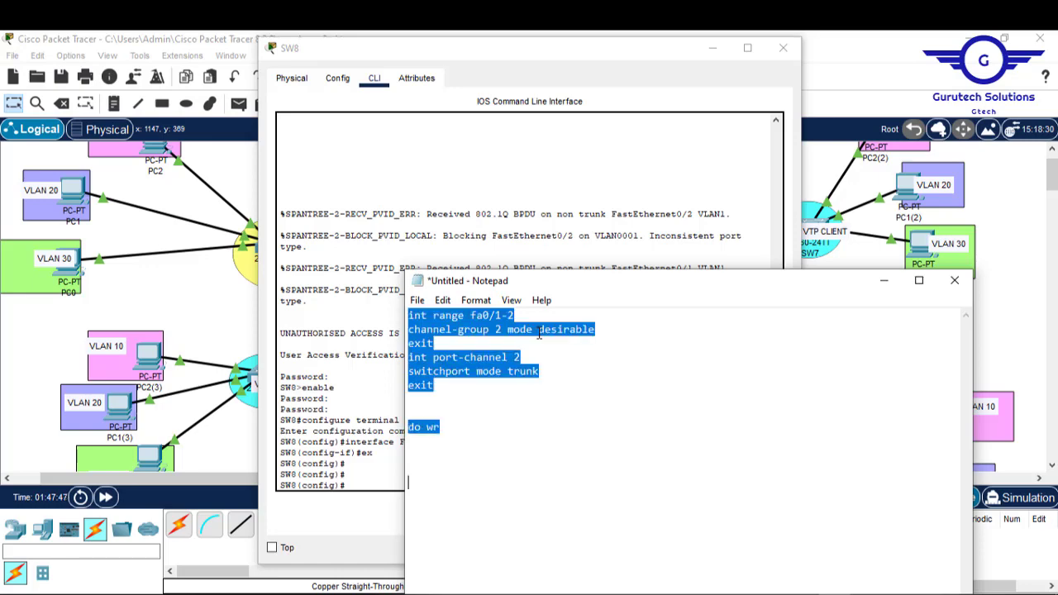
click(363, 473)
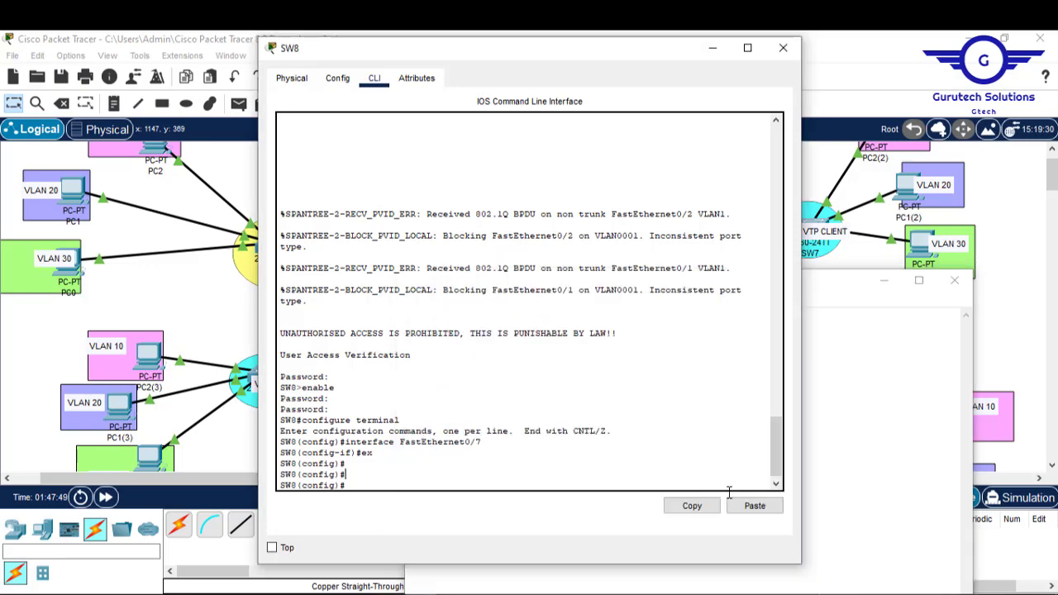
click(755, 507)
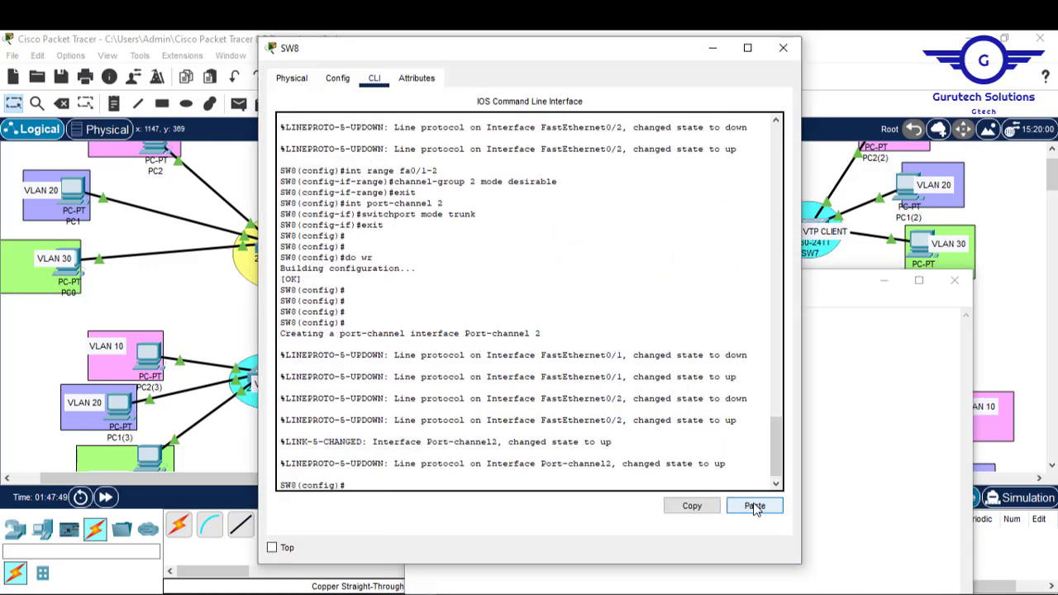
click(783, 48)
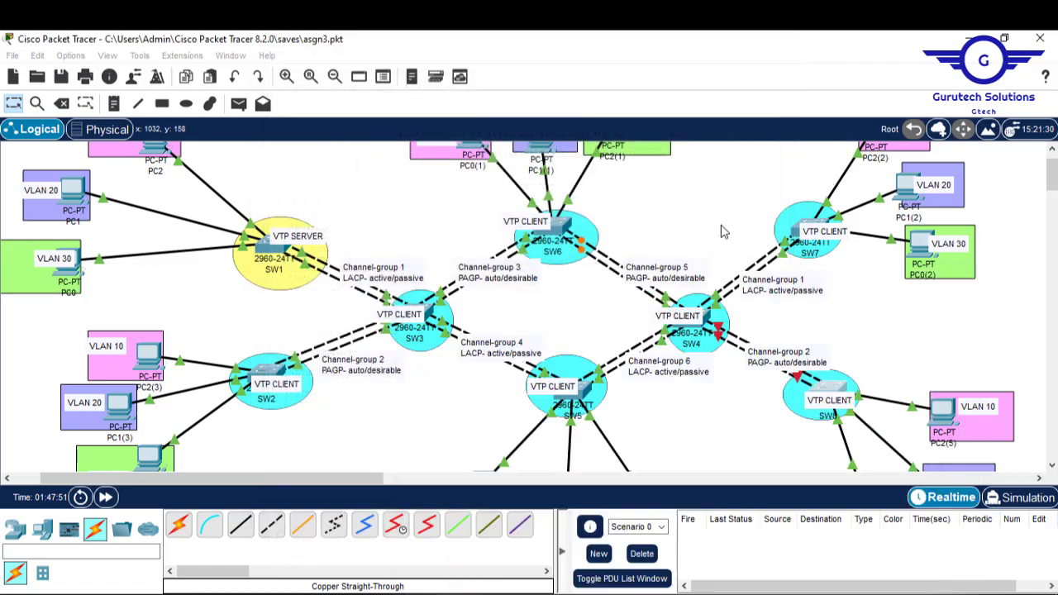
click(725, 231)
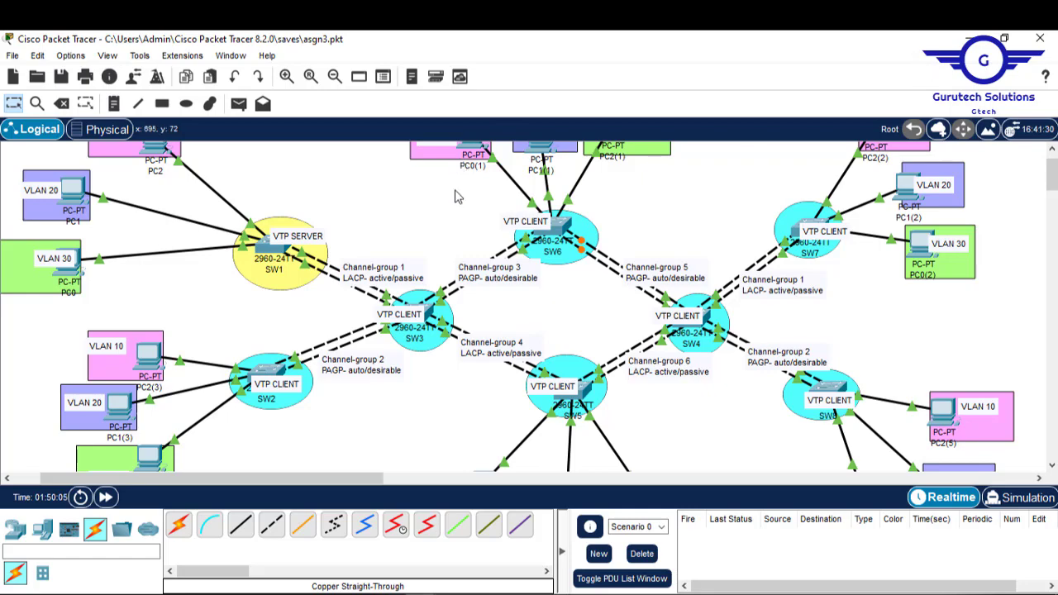
click(1053, 203)
drag(1053, 207, 1053, 171)
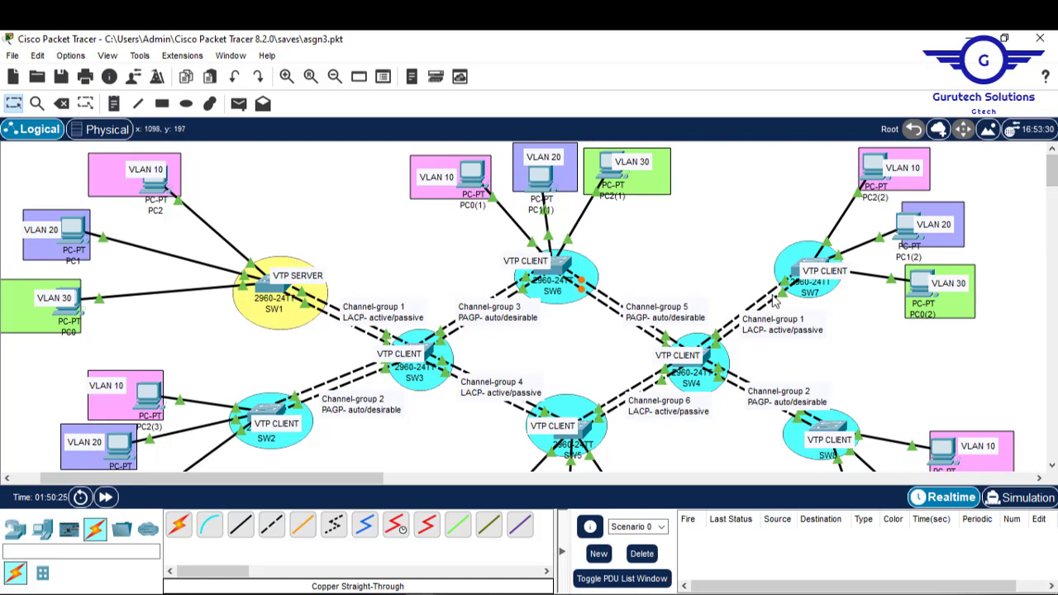
Glance at the Mini Project document in Word, then return to the Packet Tracer topology
mouse_move(739, 594)
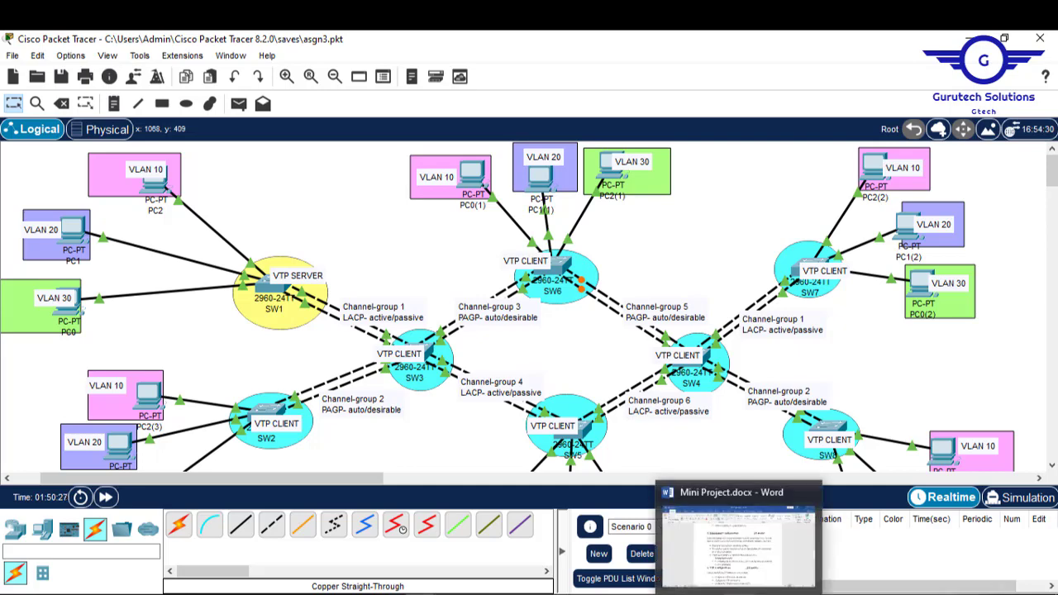
click(737, 542)
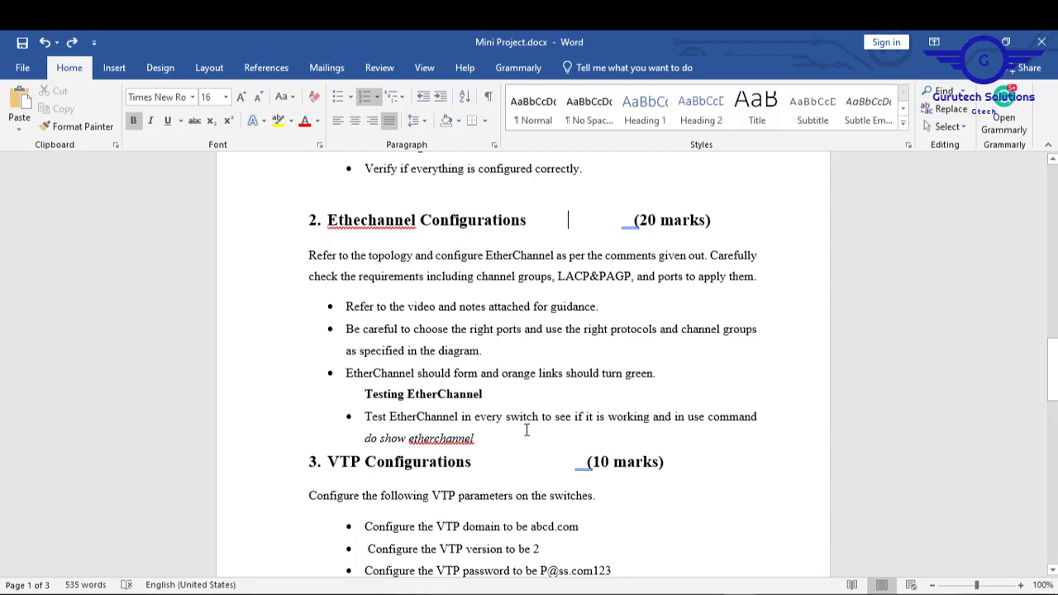
click(739, 593)
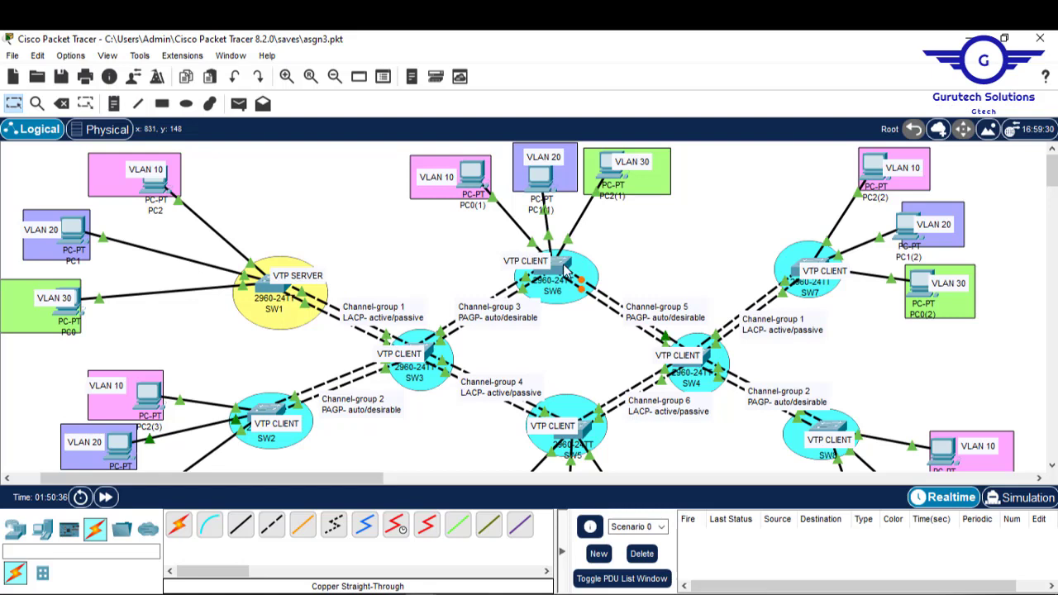
Run 'do sh etherchannel' on SW6 to check its EtherChannel groups
click(564, 267)
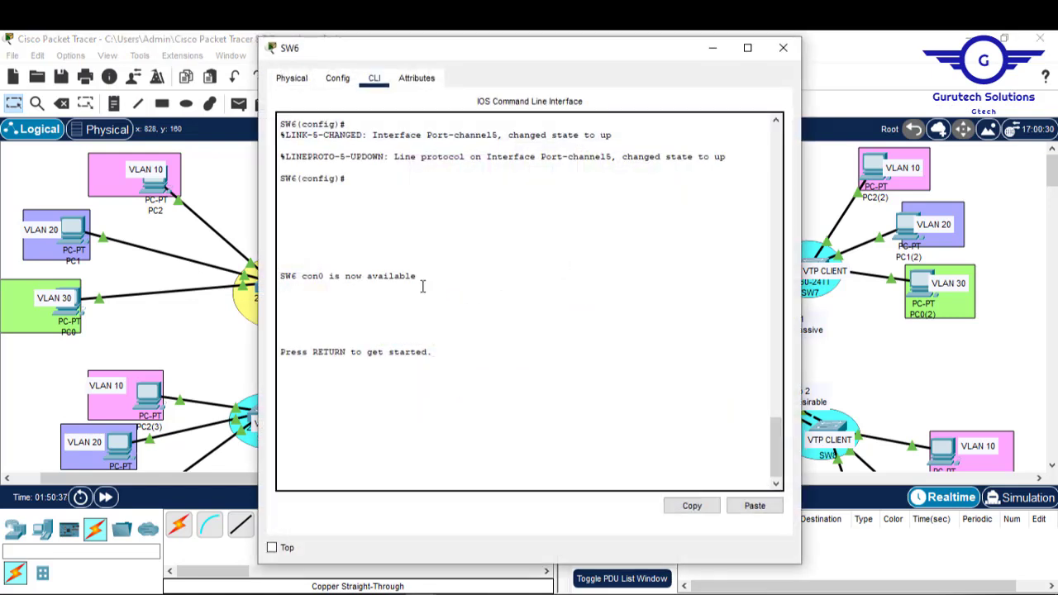
click(338, 78)
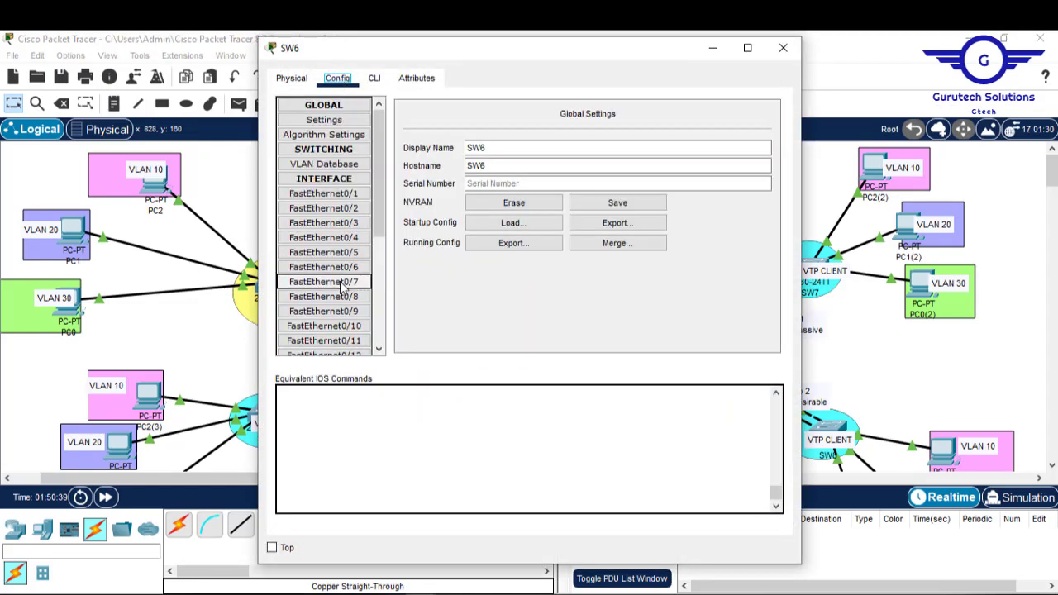
click(341, 285)
click(375, 79)
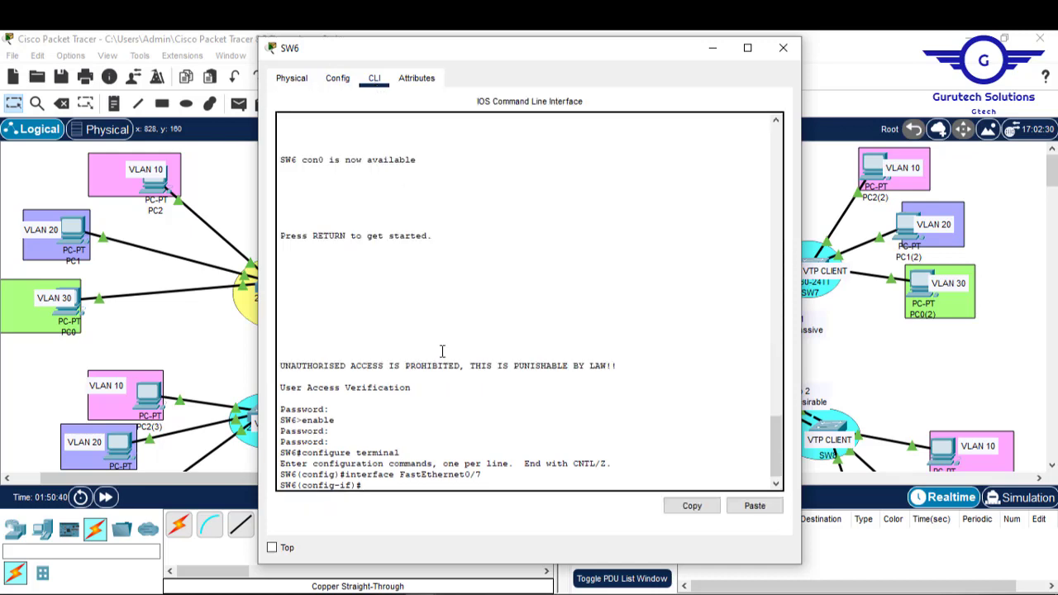
text(ex)
key(Return)
key(Return)
key(Return)
key(Return)
key(Return)
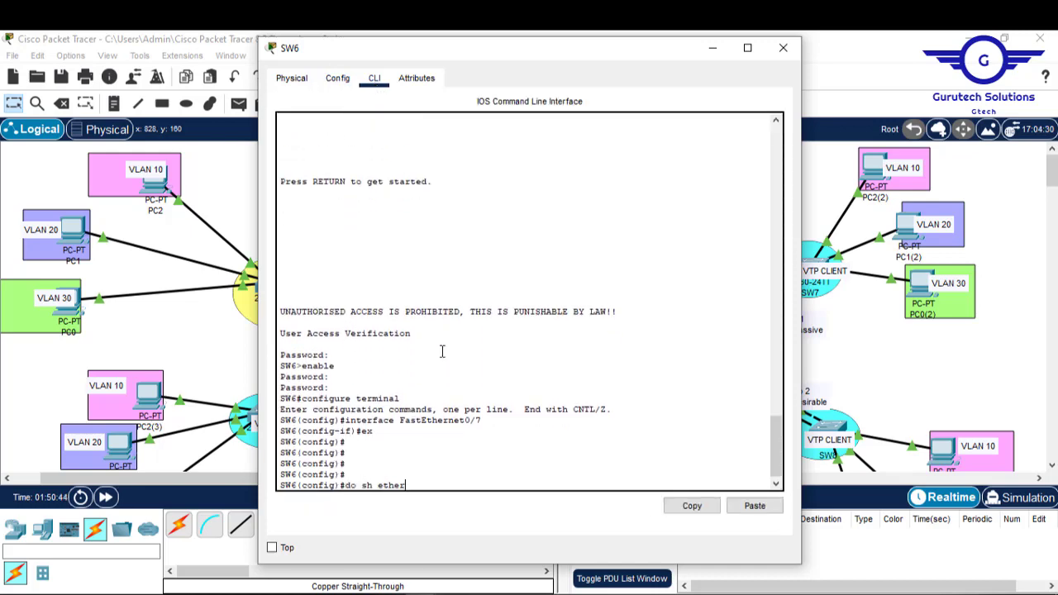
text(do sh etherchannel)
key(Return)
key(Return)
key(Return)
key(Return)
key(Return)
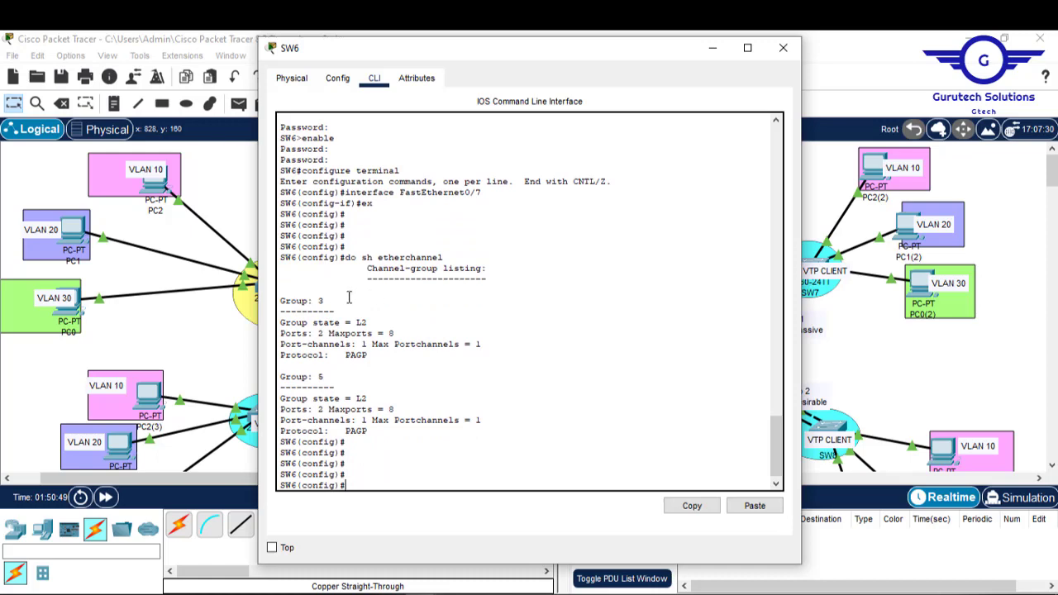
click(783, 47)
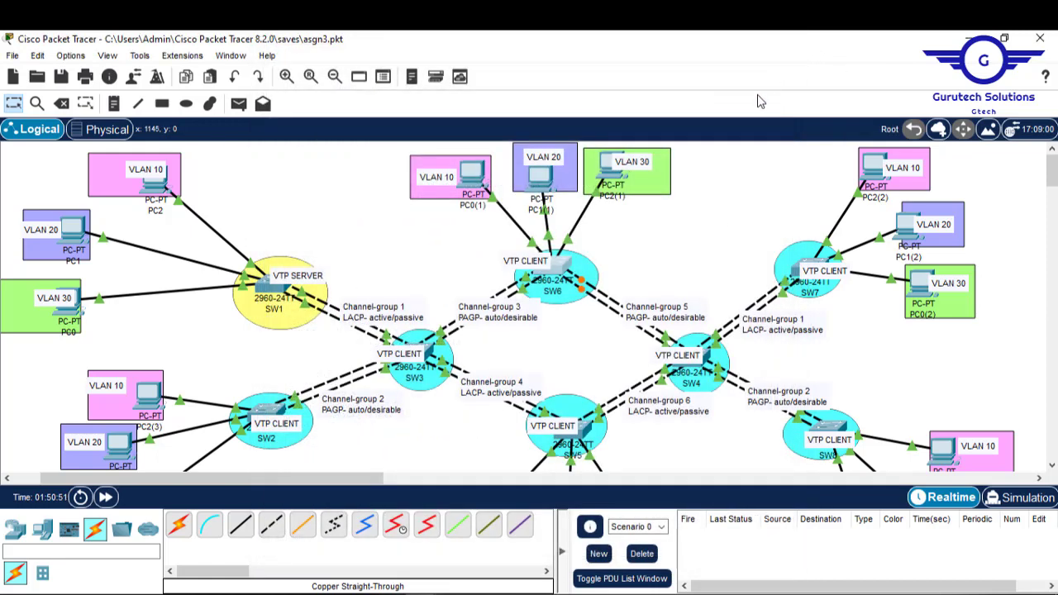
Run 'do sh etherchannel' on SW4, confirming LACP groups 1, 6 and PAgP groups 2, 5
click(708, 355)
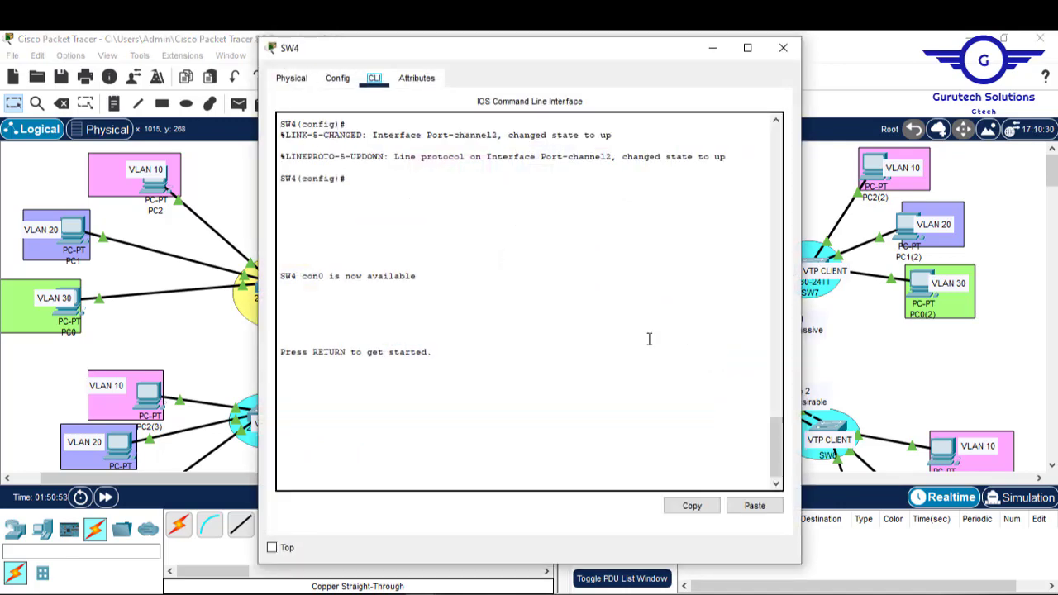
click(338, 78)
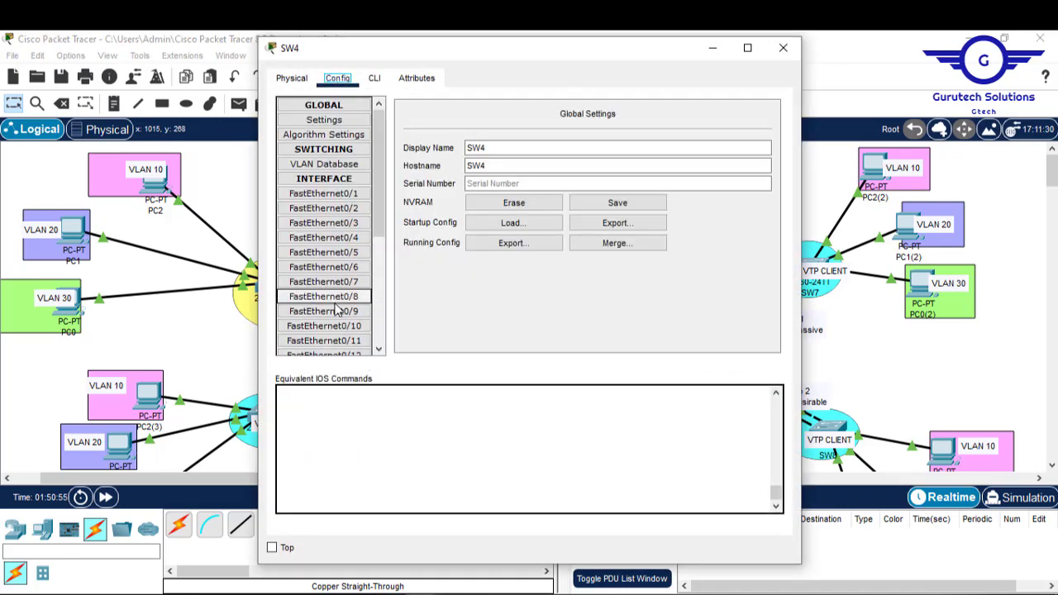
click(374, 78)
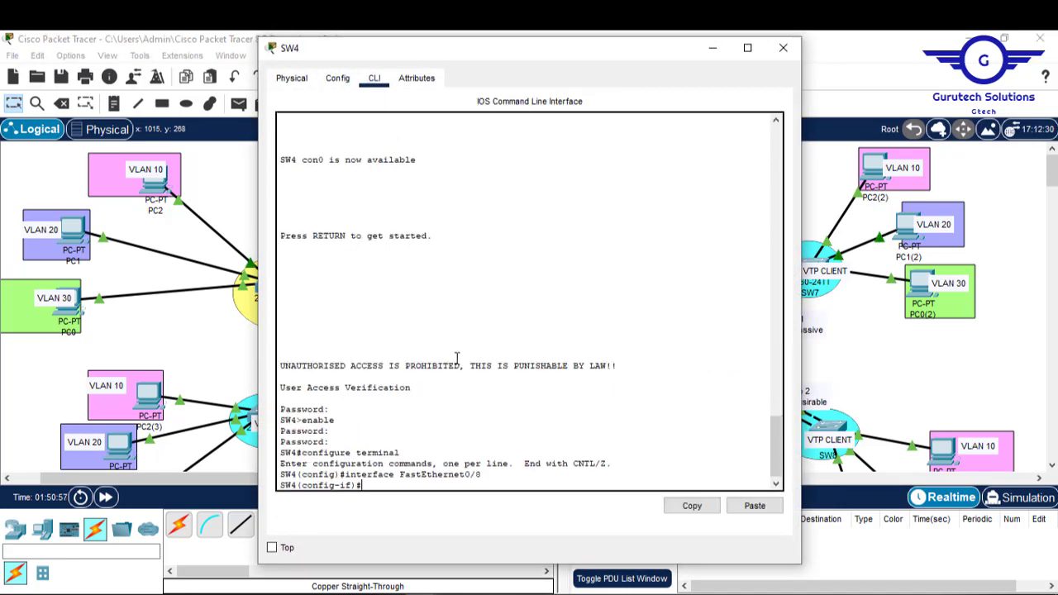
text(do sh etherchan)
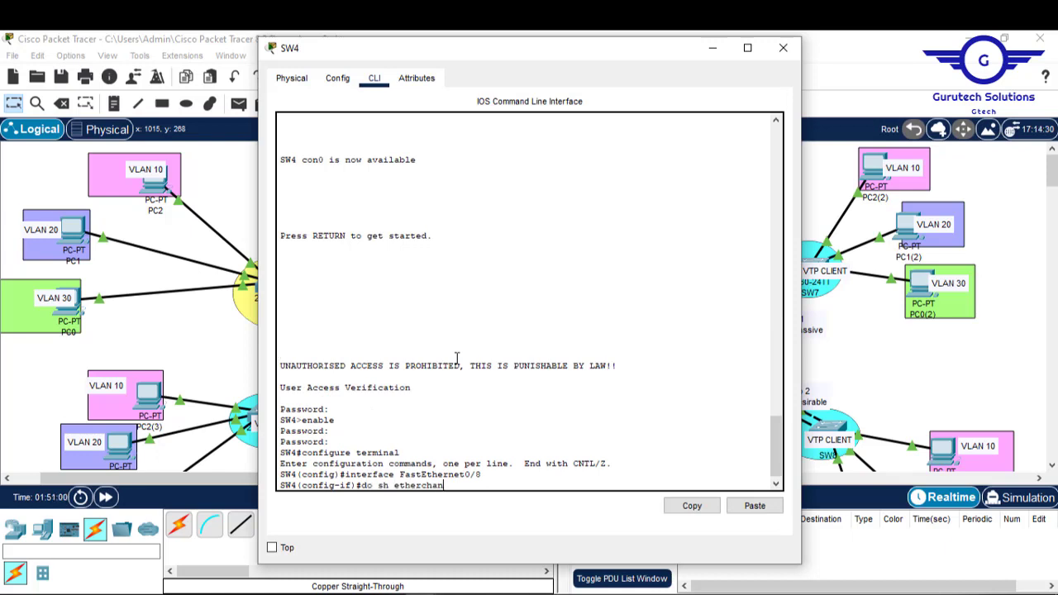
text(nel)
key(Return)
key(space)
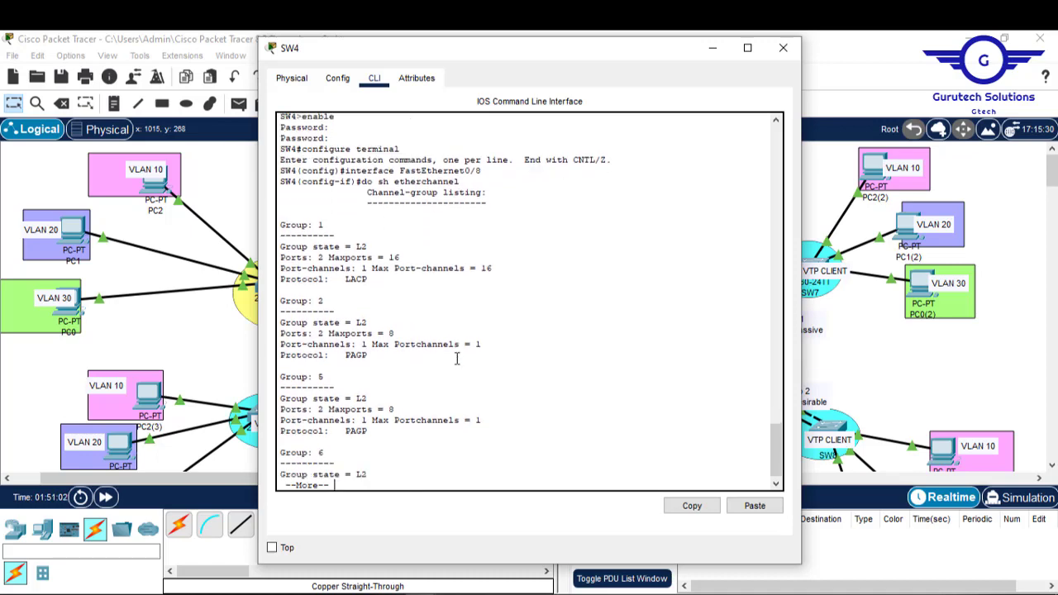
key(Return)
key(Return)
key(Return)
key(Return)
key(Return)
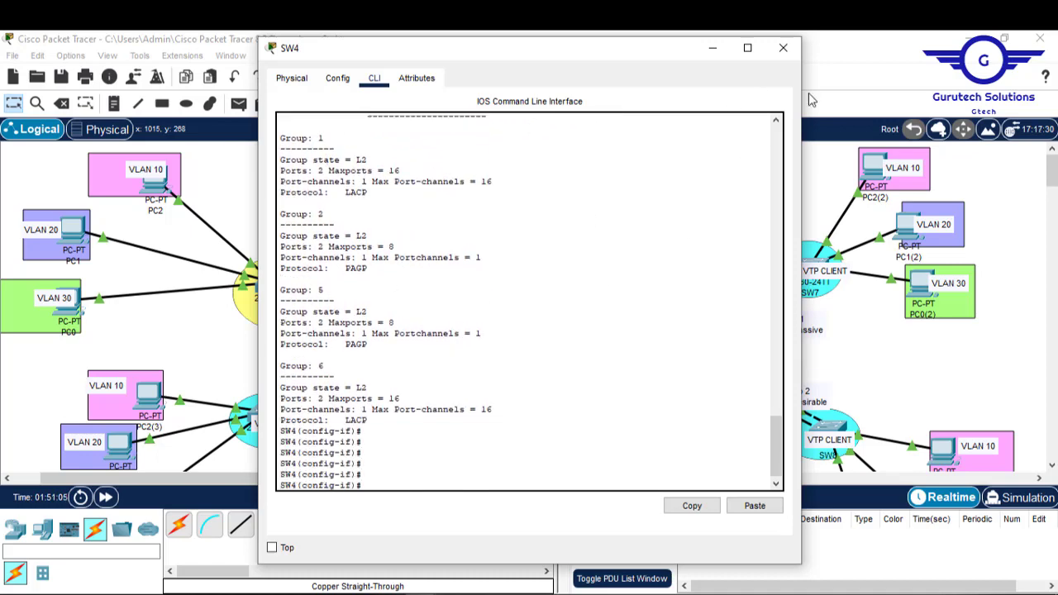
click(785, 55)
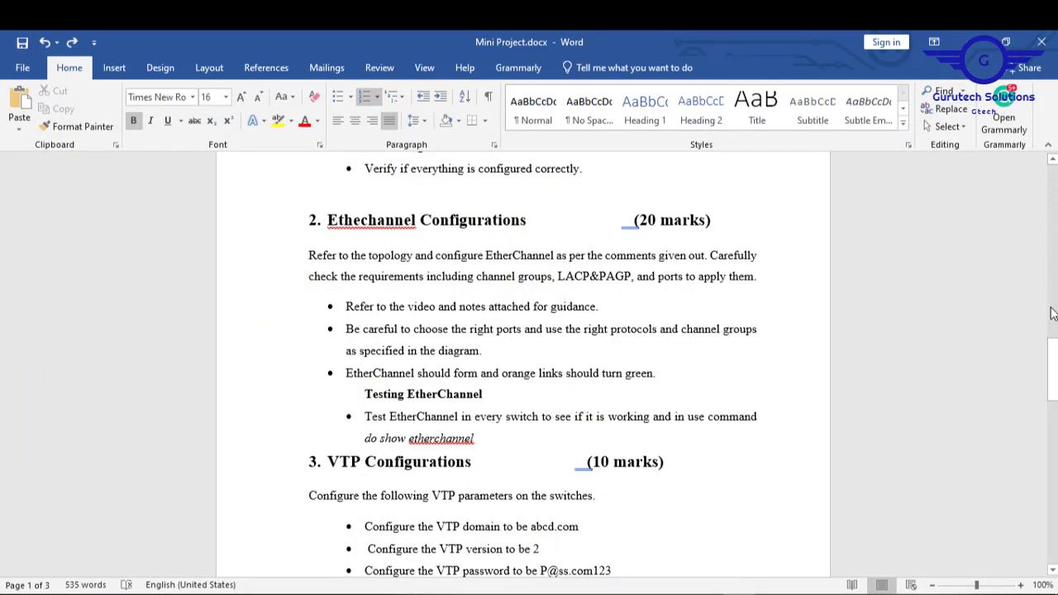
Scroll Word to the VTP Configurations task, then open SW1's CLI in global configuration mode
drag(1053, 369, 1053, 400)
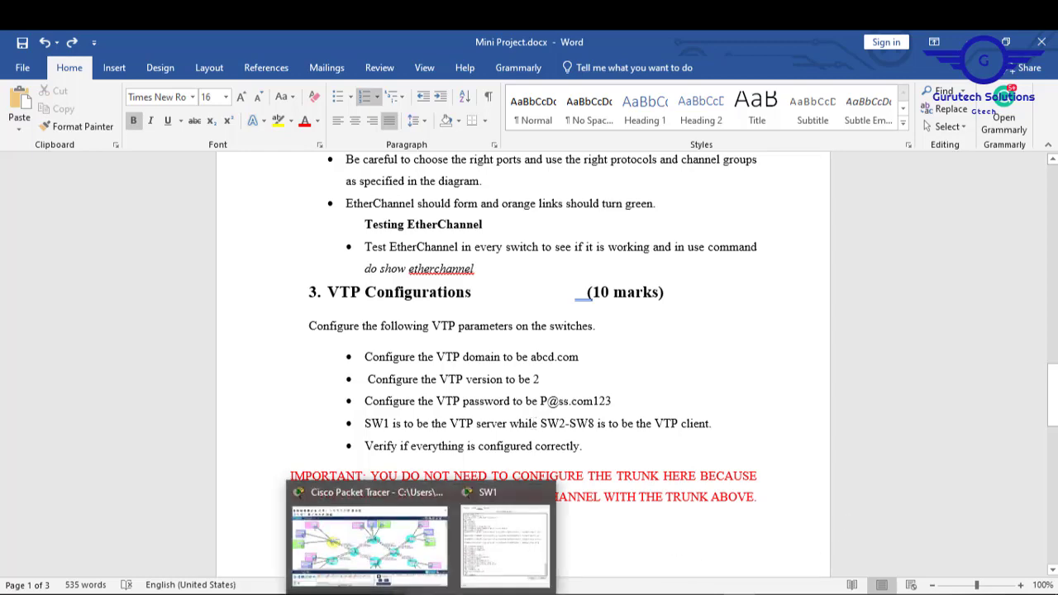
click(342, 557)
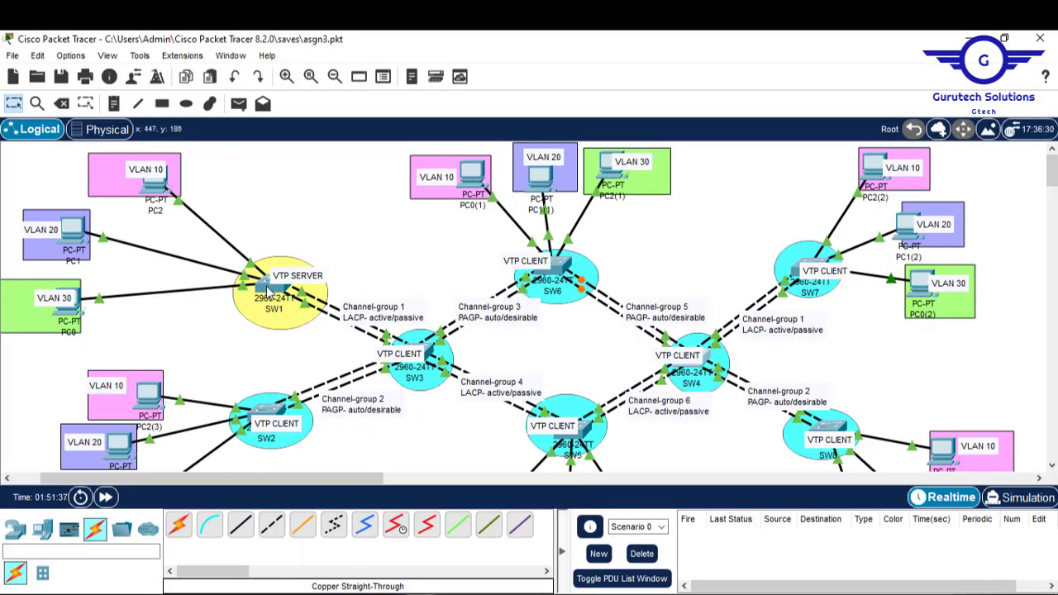
click(268, 291)
click(339, 80)
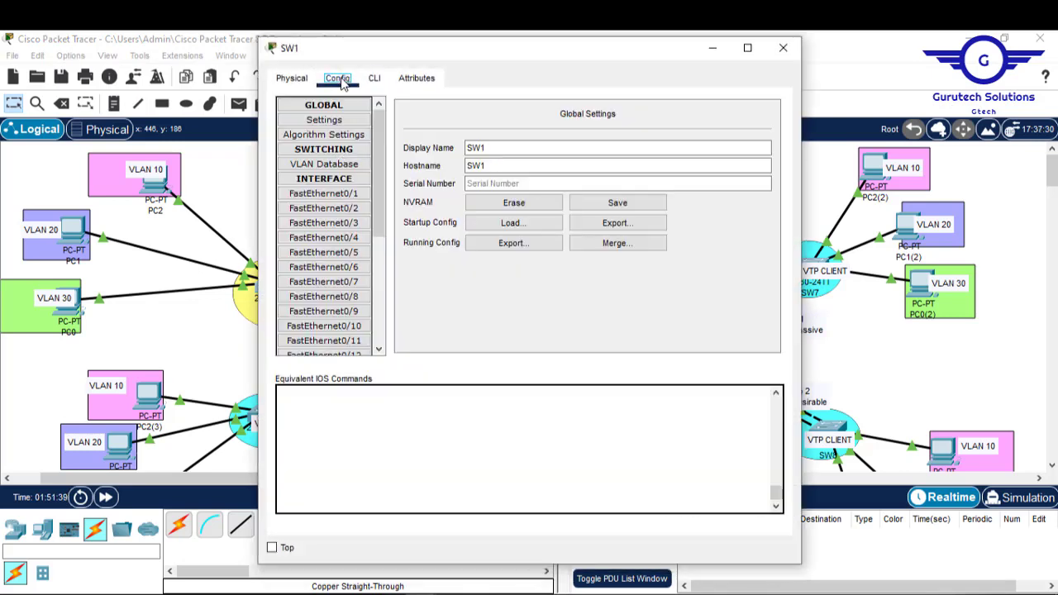
click(373, 79)
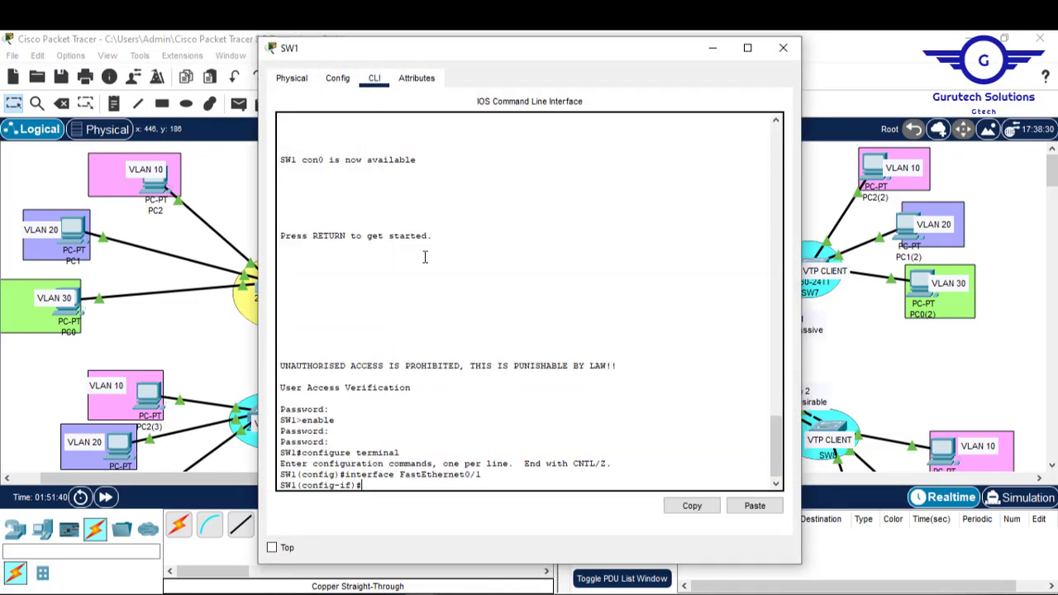
text(ex)
key(Return)
key(Return)
key(Return)
key(Return)
key(Return)
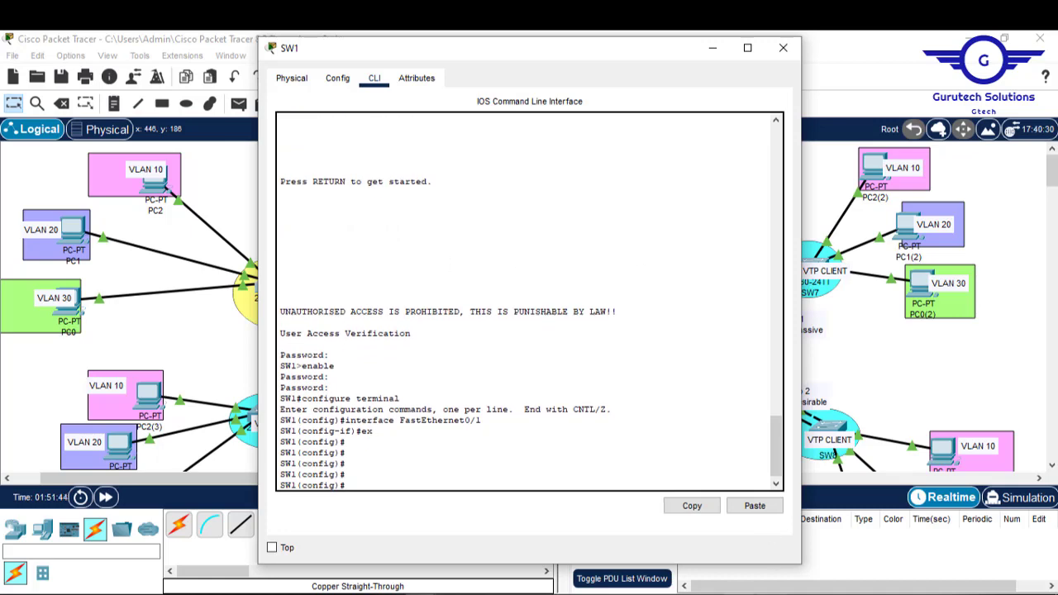
Bring Word and SW1's console into view, shifting the console left and widening it
mouse_move(739, 594)
click(738, 571)
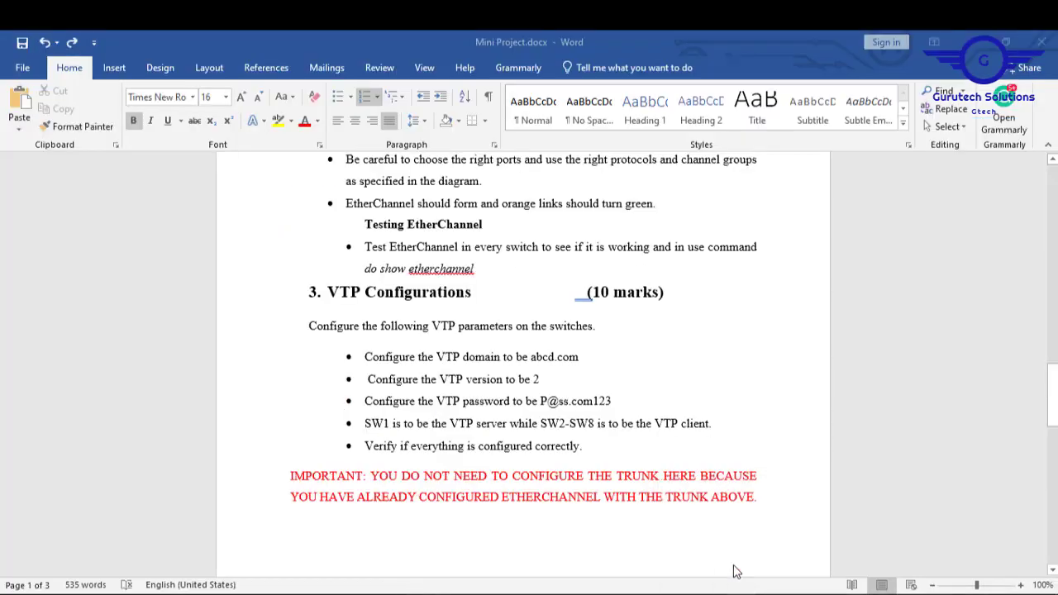
mouse_move(426, 594)
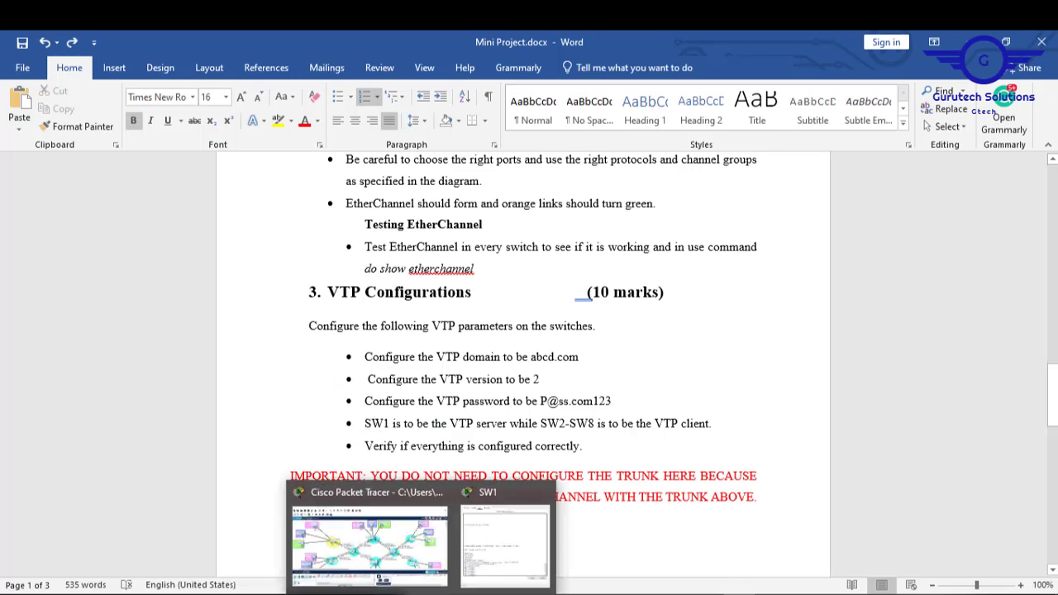
click(508, 562)
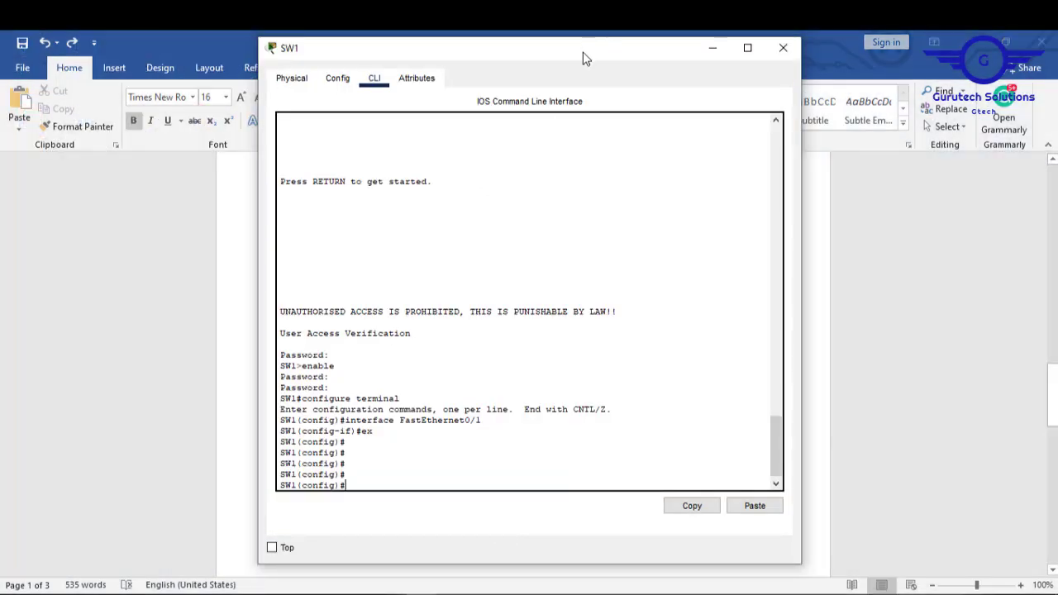
drag(583, 58, 396, 86)
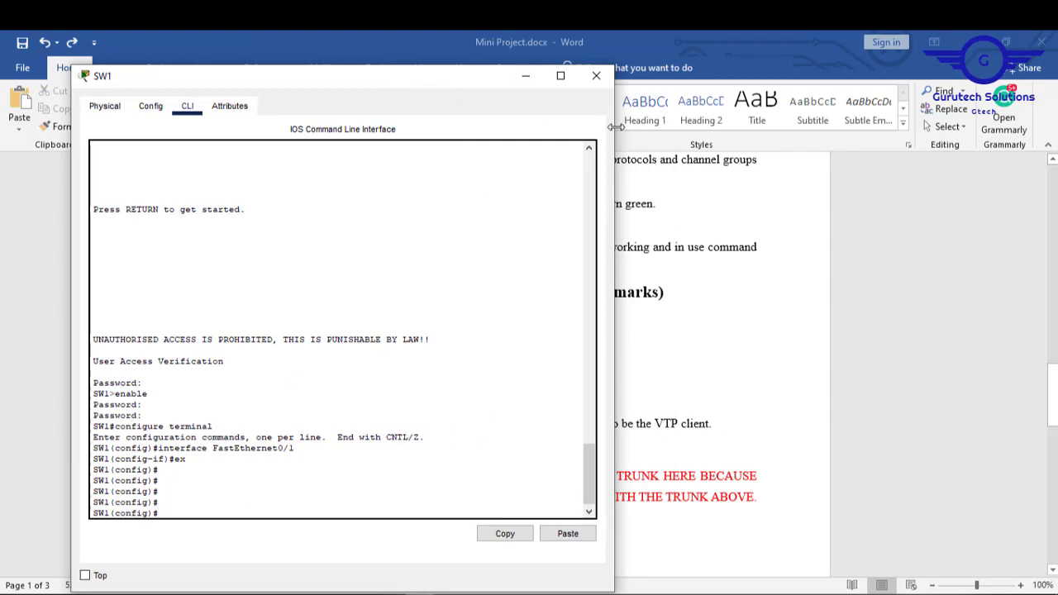
mouse_move(614, 104)
mouse_down()
mouse_move(717, 86)
mouse_move(613, 112)
mouse_up()
Shrink Word to a taller restored window and place SW1's console to its right
click(1006, 42)
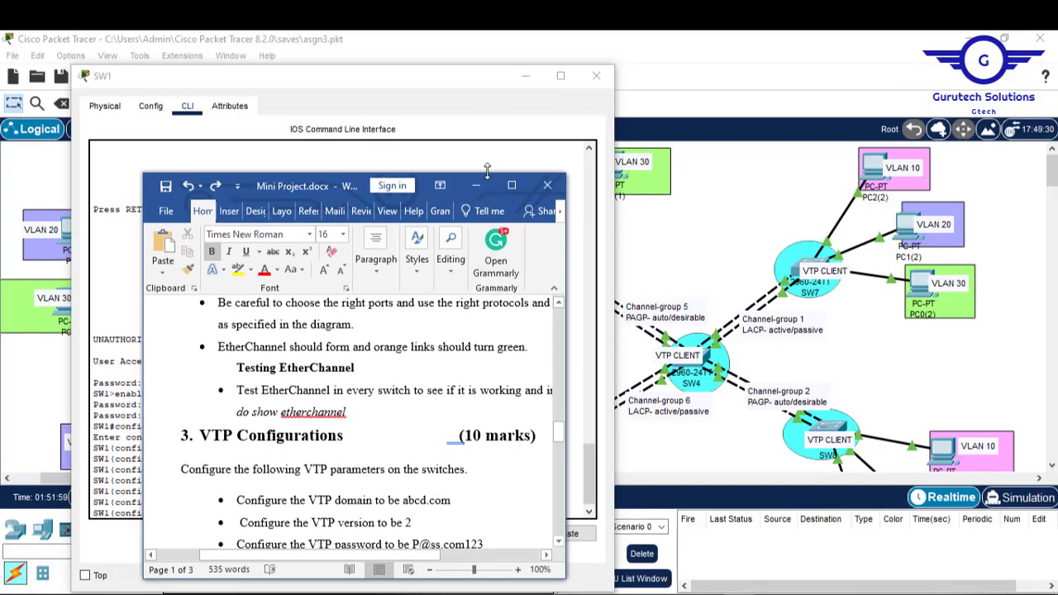
drag(486, 170, 487, 76)
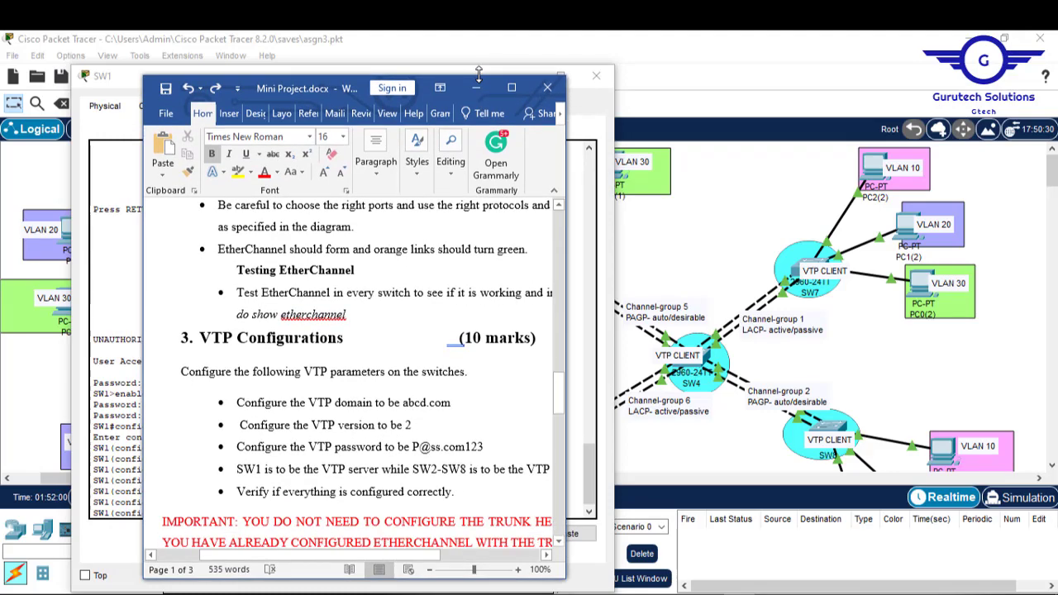
click(455, 66)
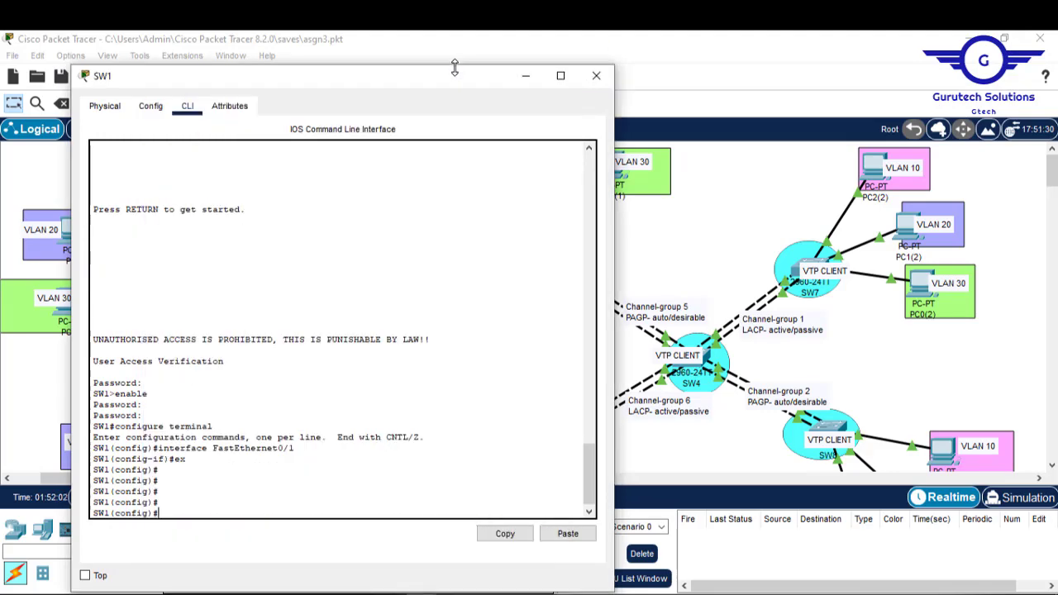
drag(466, 91, 909, 93)
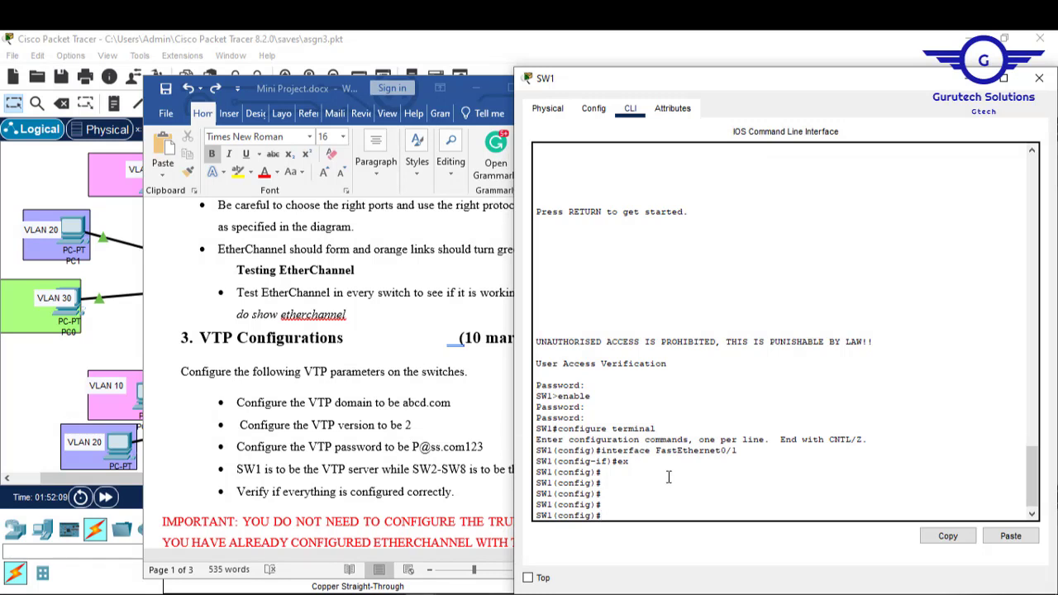
Check the vtp help options and set SW1's VTP version to 2
text(v)
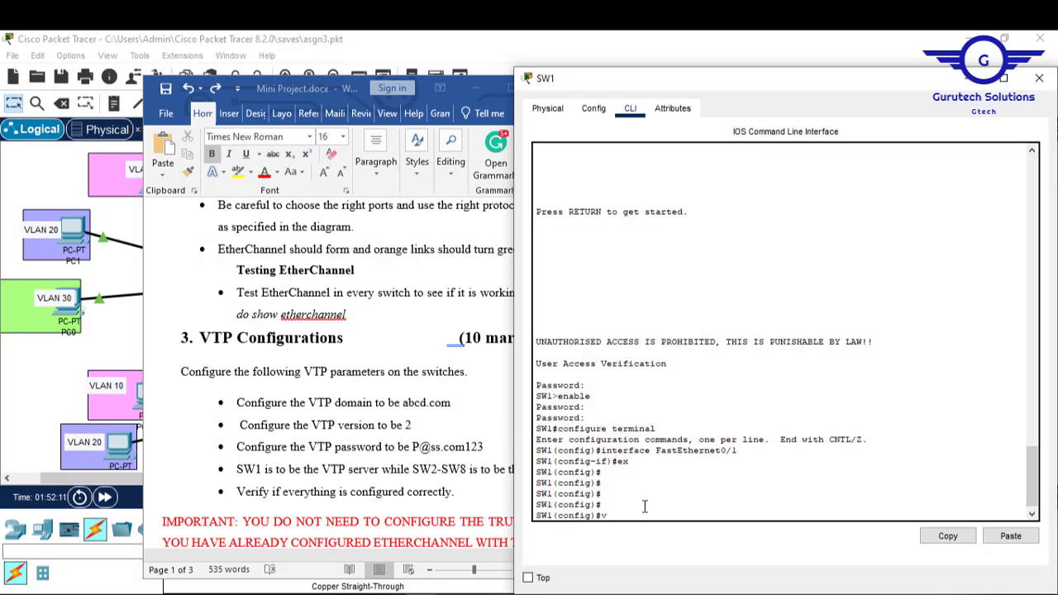
text(tp)
key(Tab)
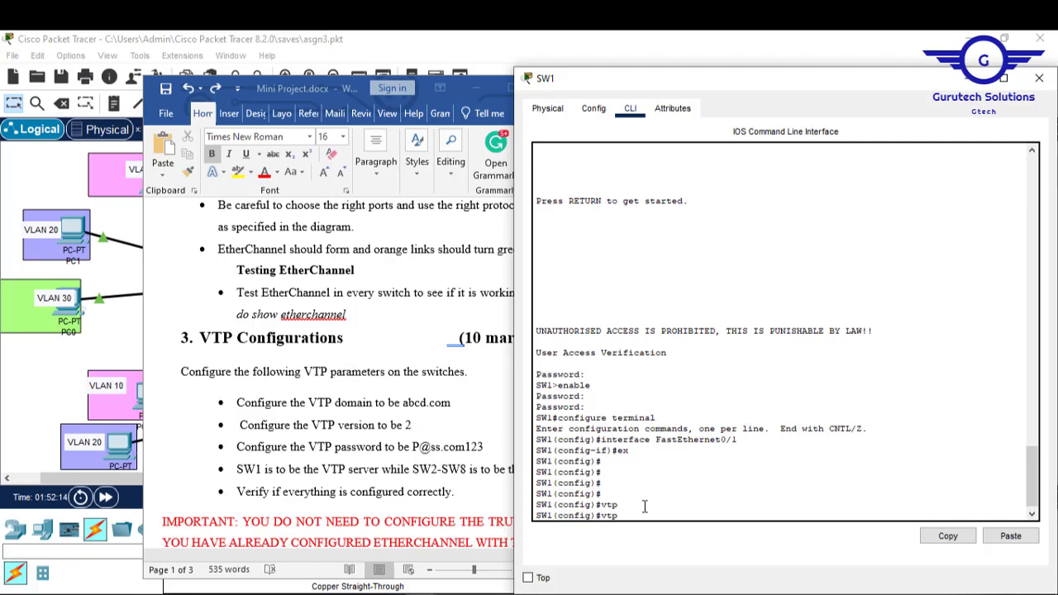
text(?)
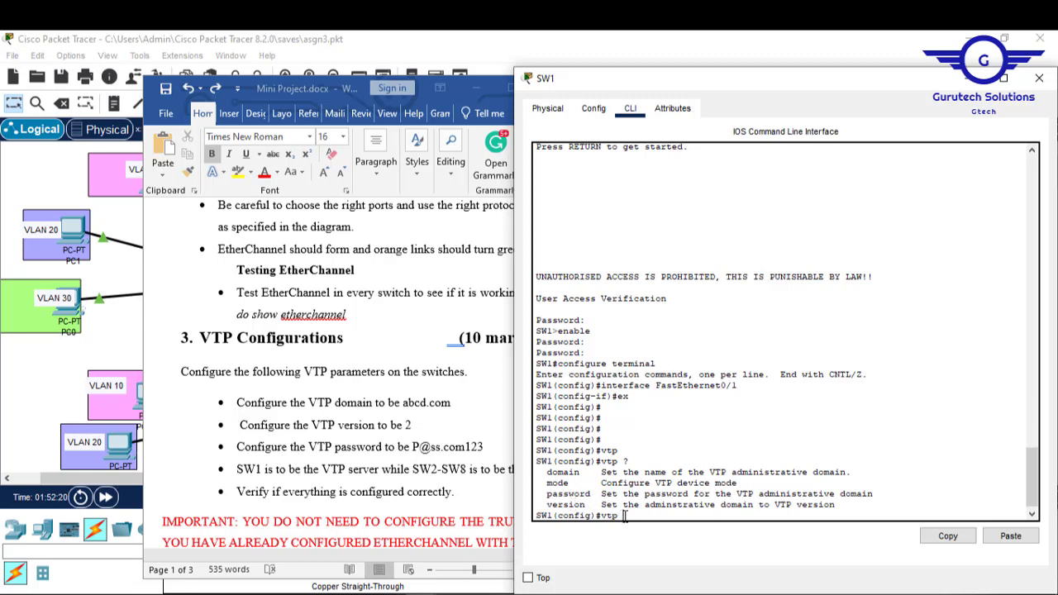
key(Tab)
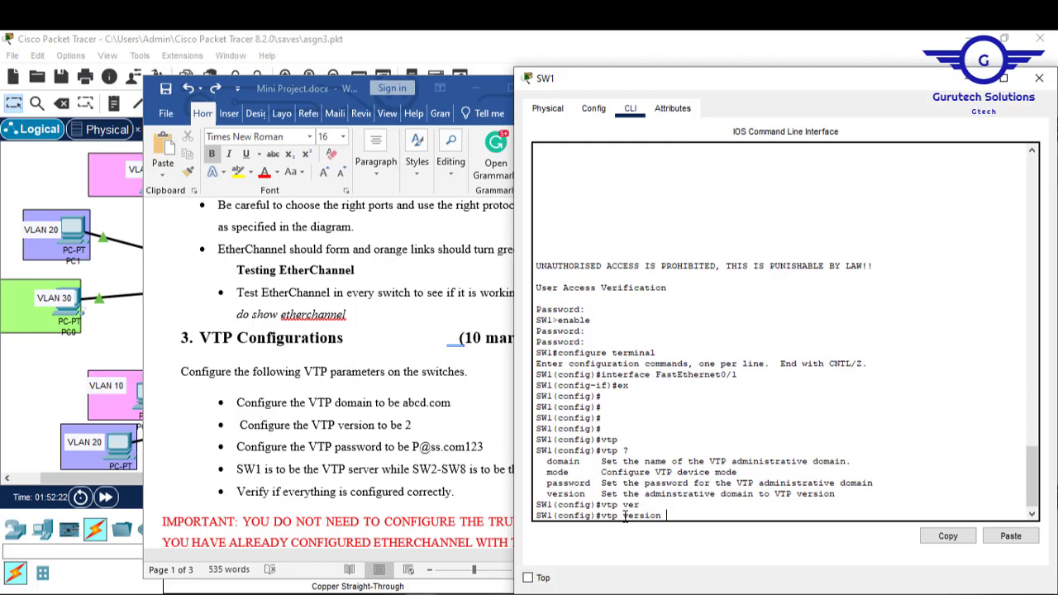
key(Return)
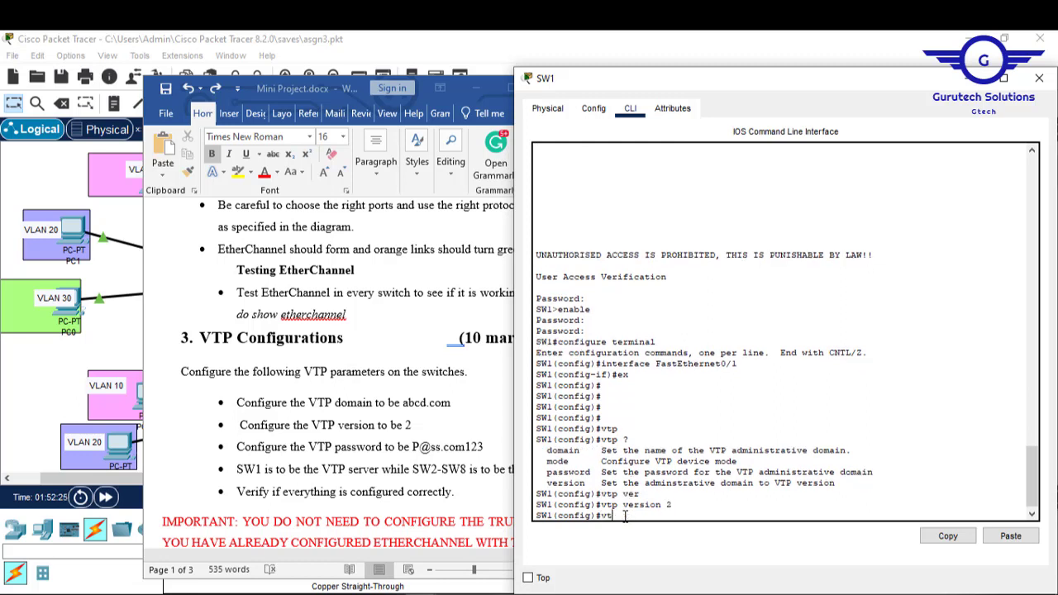
Set SW1's VTP domain to abcd.com and start the vtp password command
text(vt)
key(Tab)
text(d)
key(Tab)
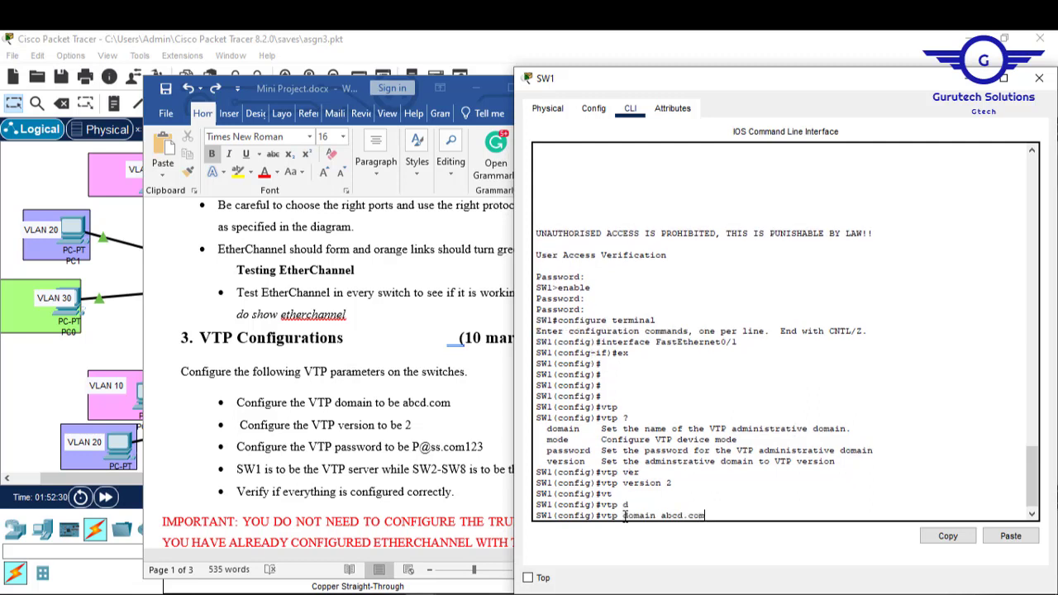
key(Return)
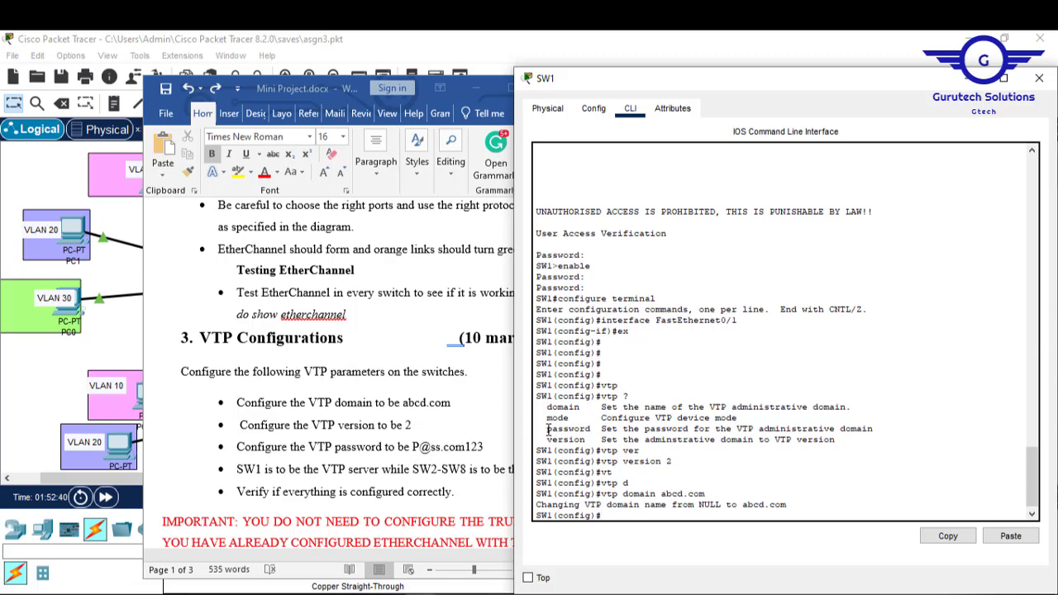
drag(547, 429, 592, 430)
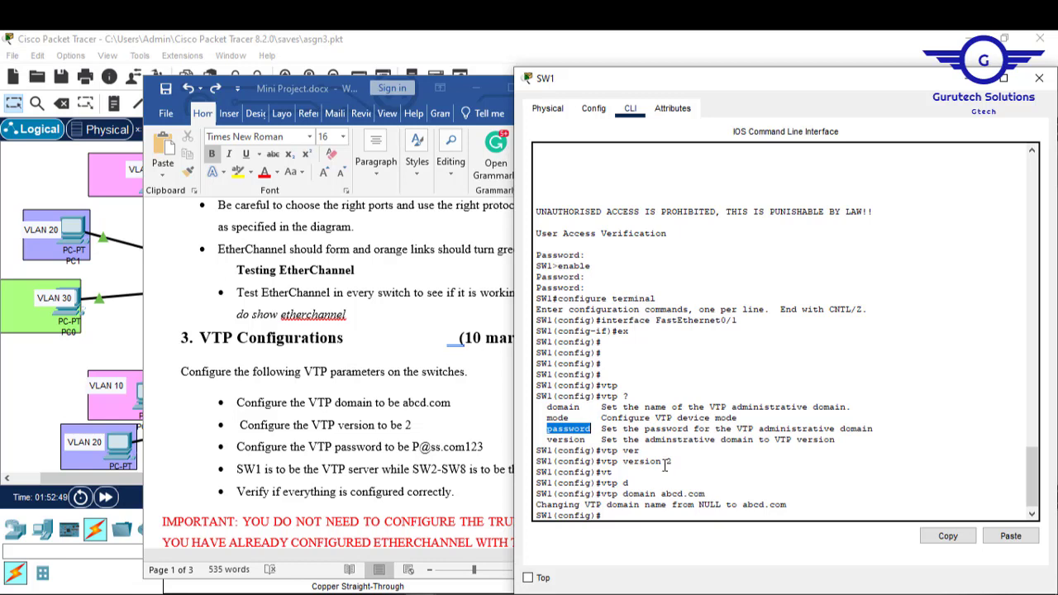
click(649, 519)
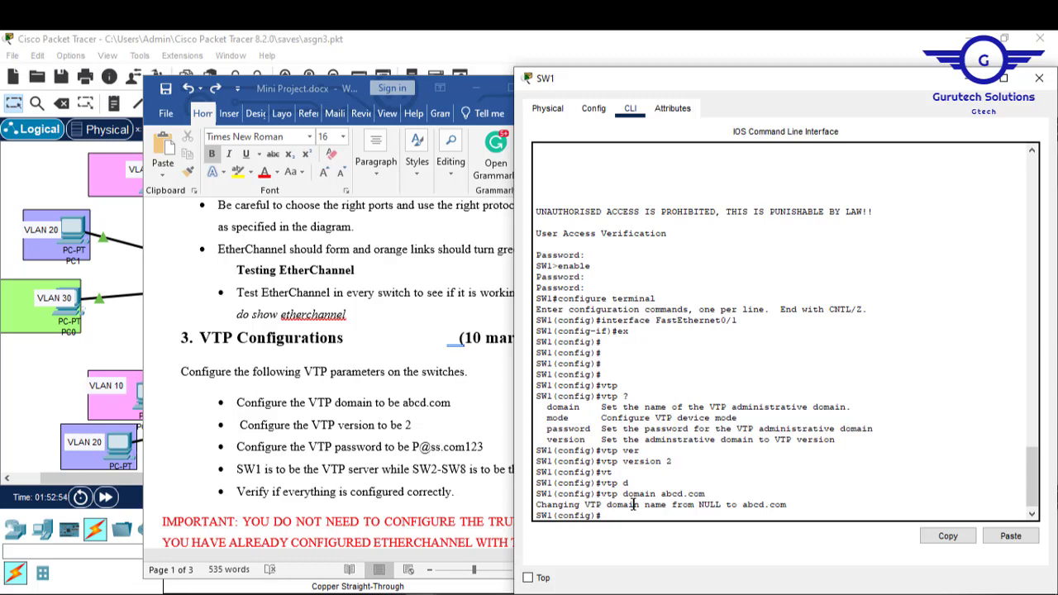
text(vtp pass)
Set SW1's VTP password
key(Tab)
text(c)
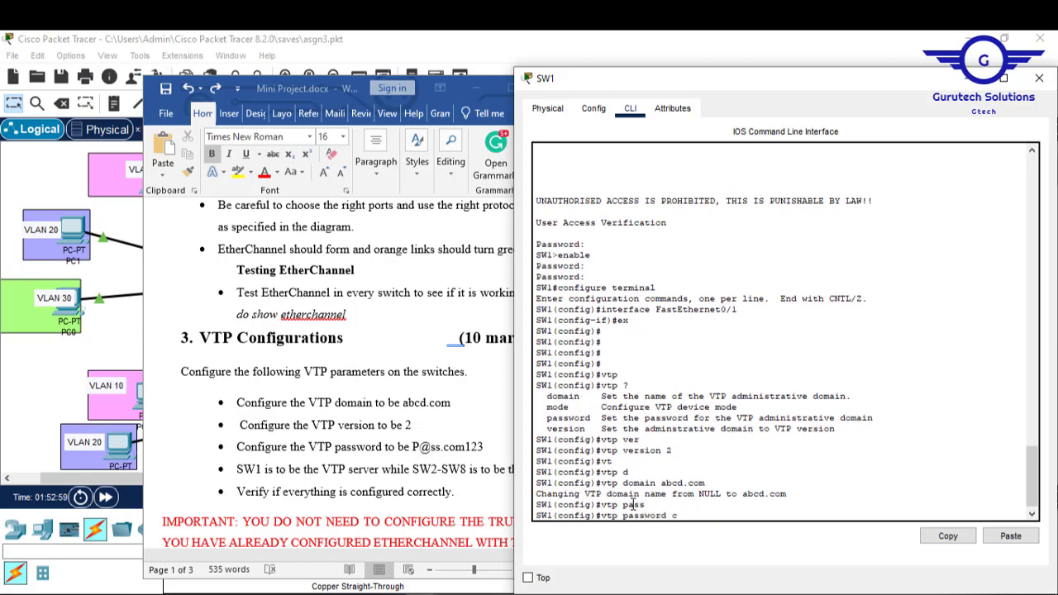
text(isco)
key(Return)
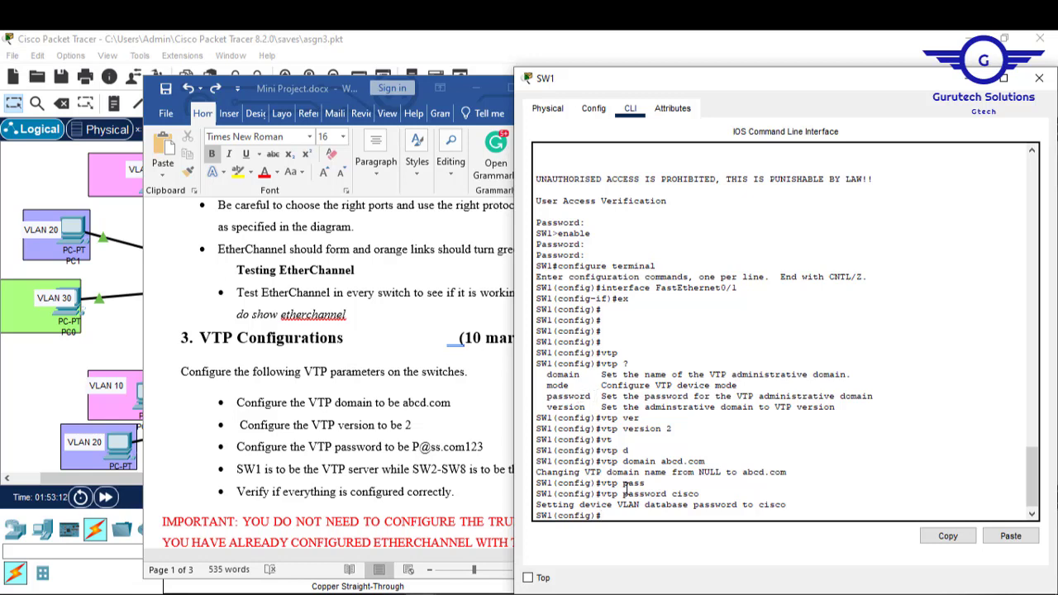
Make SW1 the VTP server with 'vtp mode server', checking the task document first
text(p)
key(Tab)
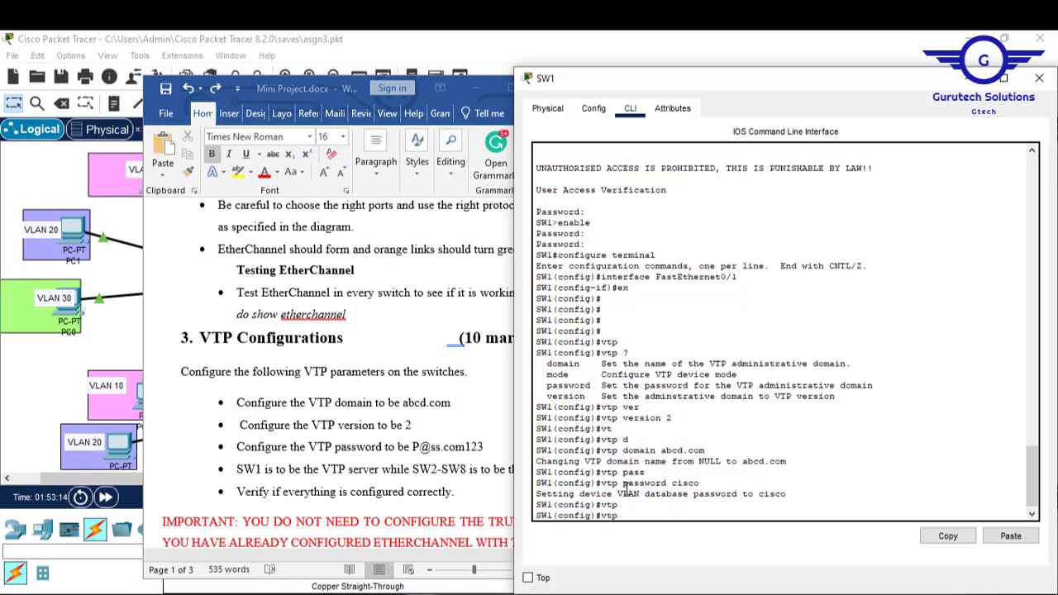
text(m)
key(Tab)
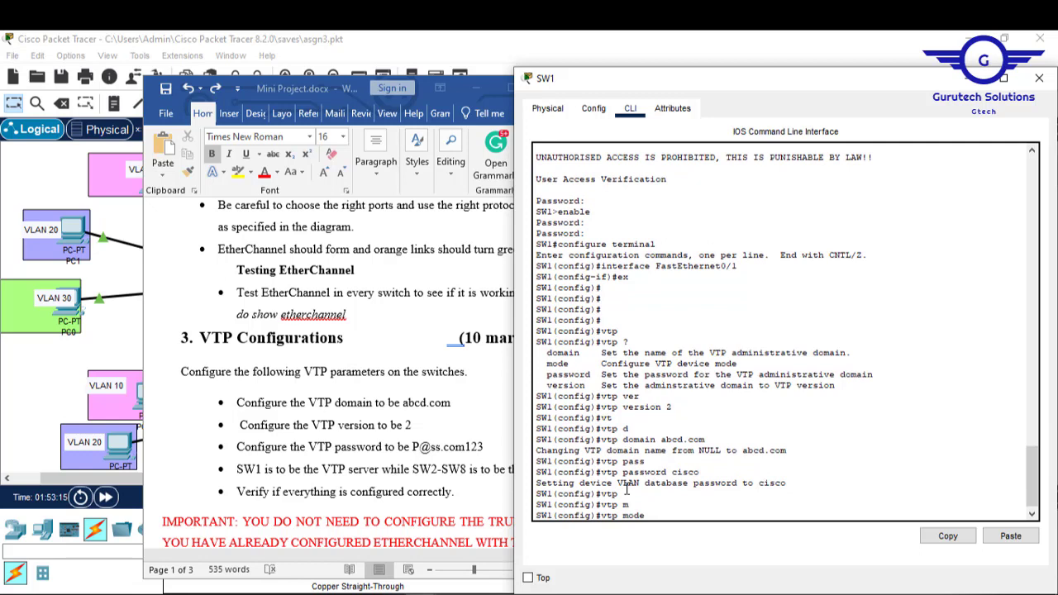
text(ser)
key(Tab)
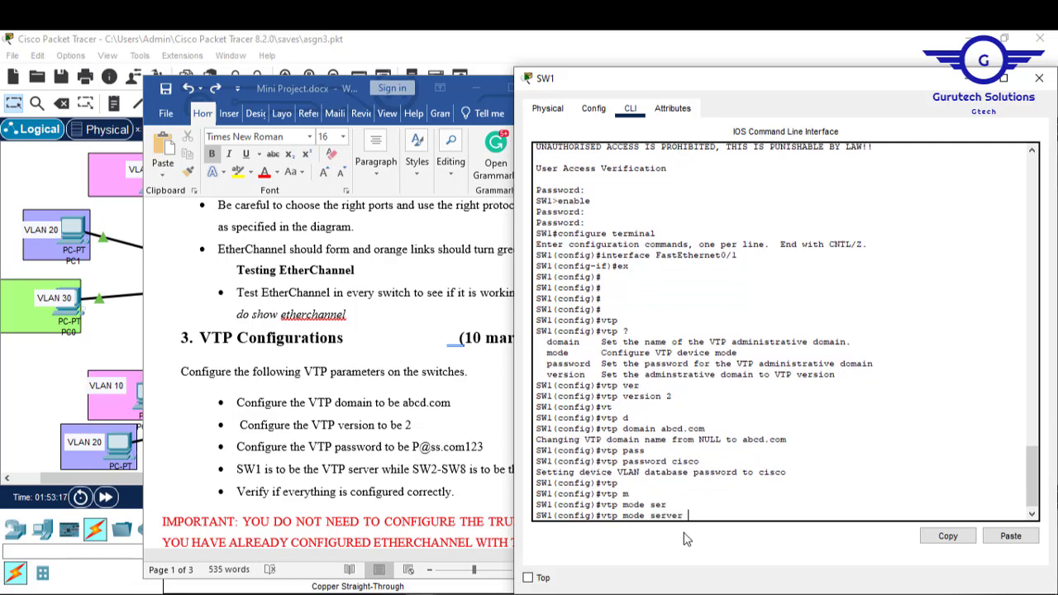
click(741, 594)
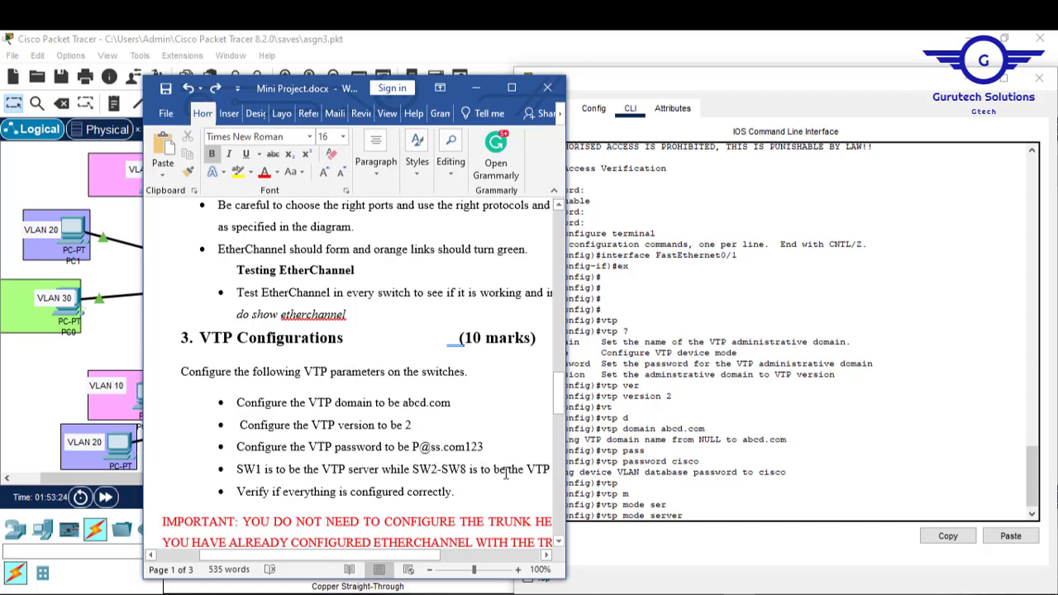
click(694, 492)
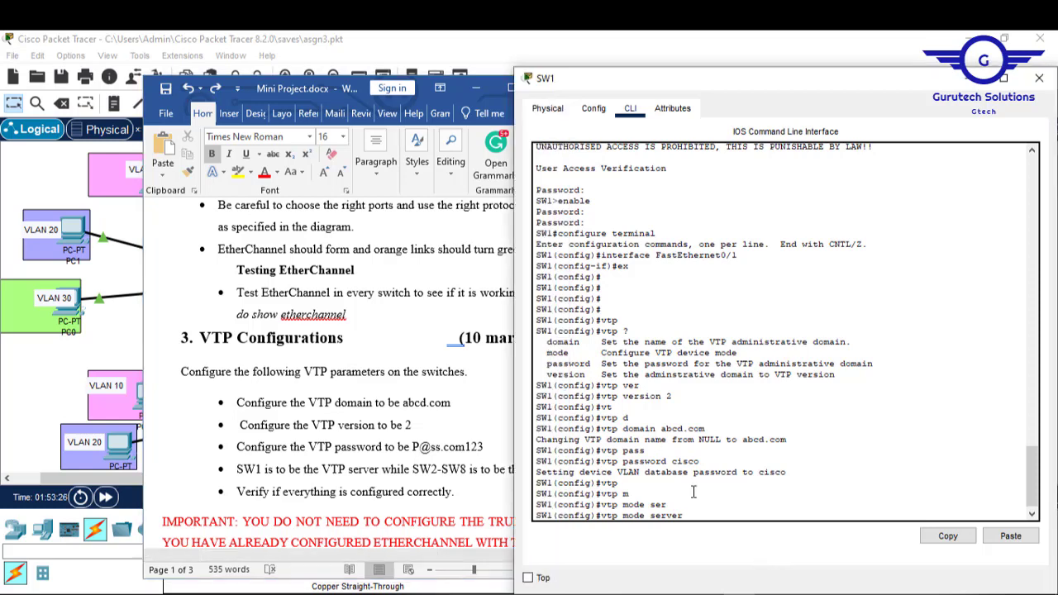
key(Return)
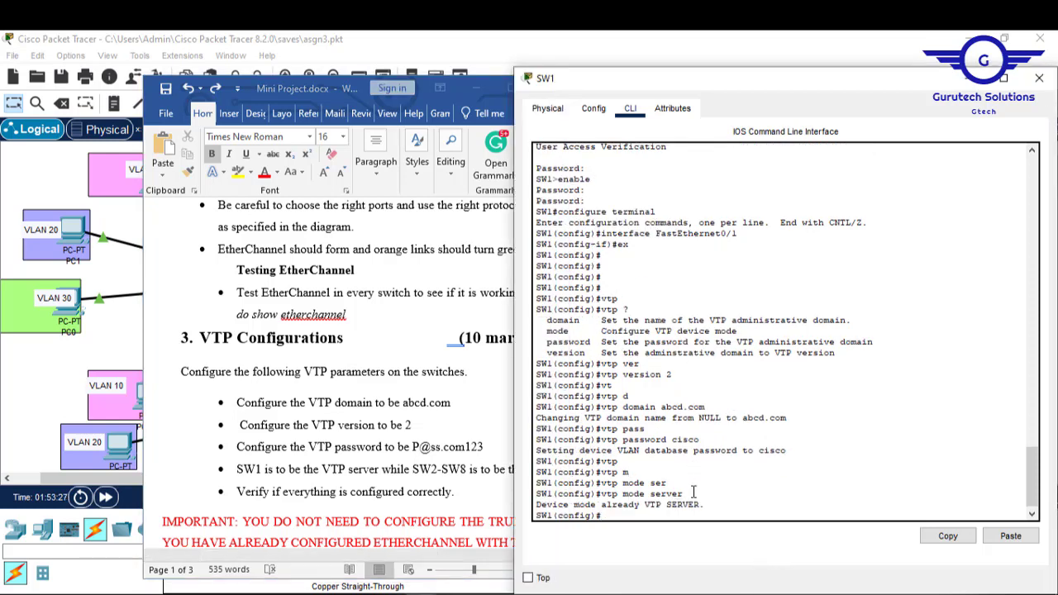
key(Return)
key(Return)
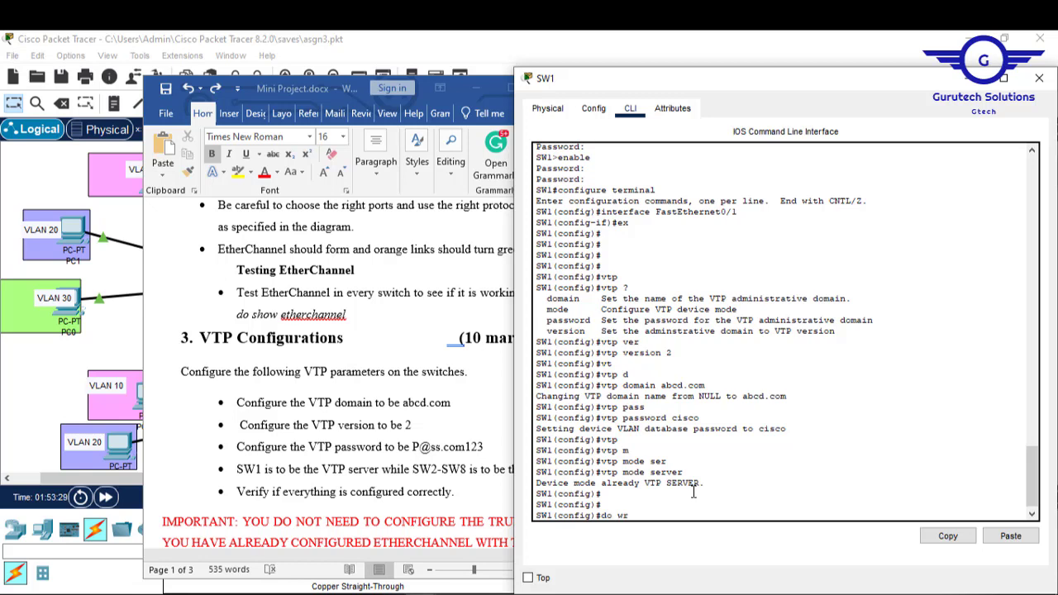
Save SW1's configuration with 'do wr' and return to the network topology
text(do wr)
key(Return)
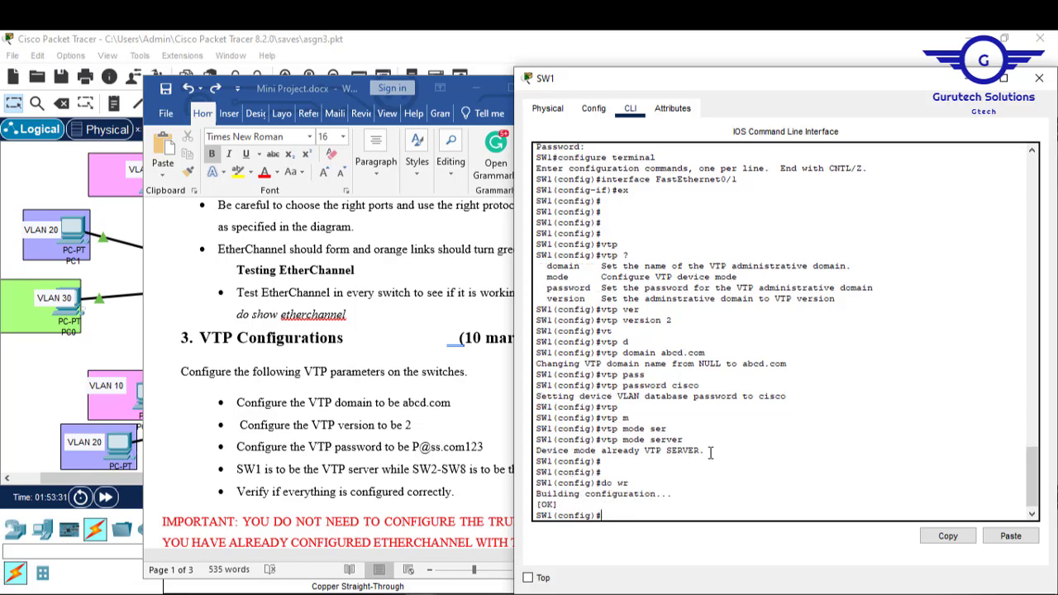
drag(705, 450, 645, 453)
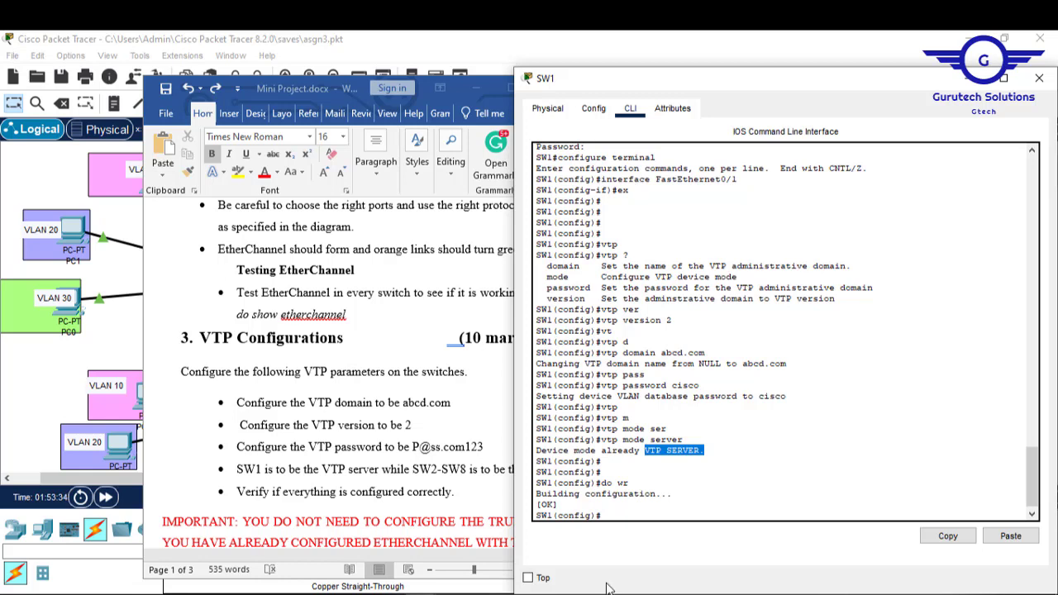
click(412, 584)
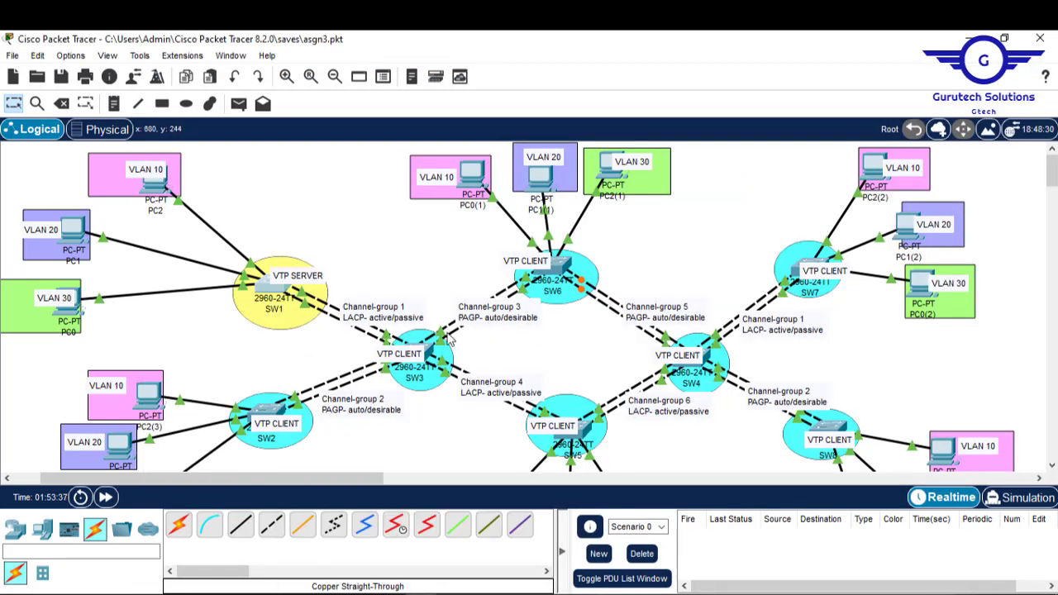
Nudge SW3's VTP CLIENT note up, then draft vtp version 2, domain abcd.com, password and mode client lines
click(411, 355)
drag(410, 355, 413, 342)
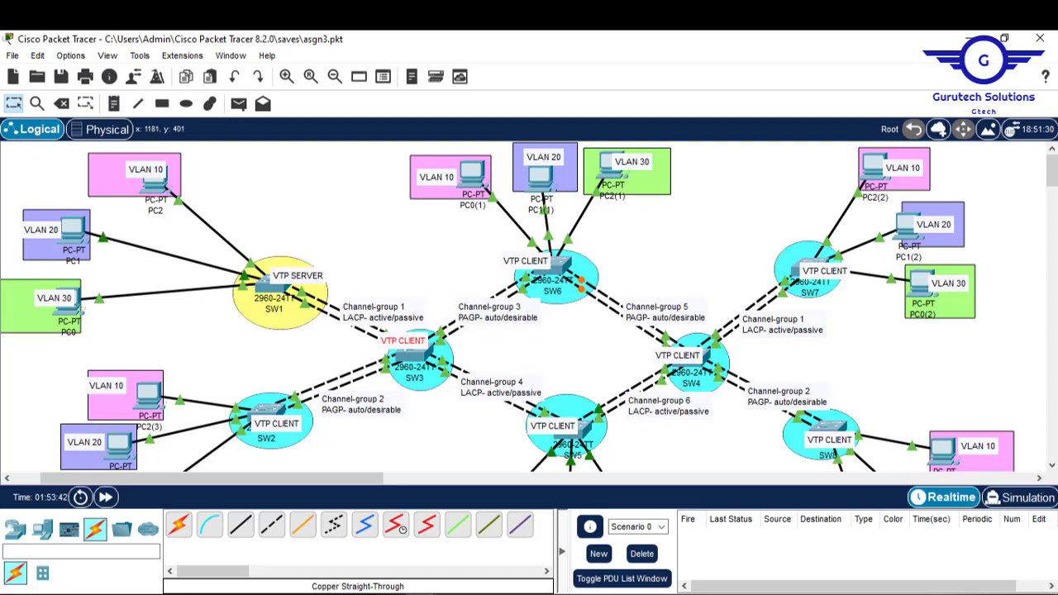
click(852, 594)
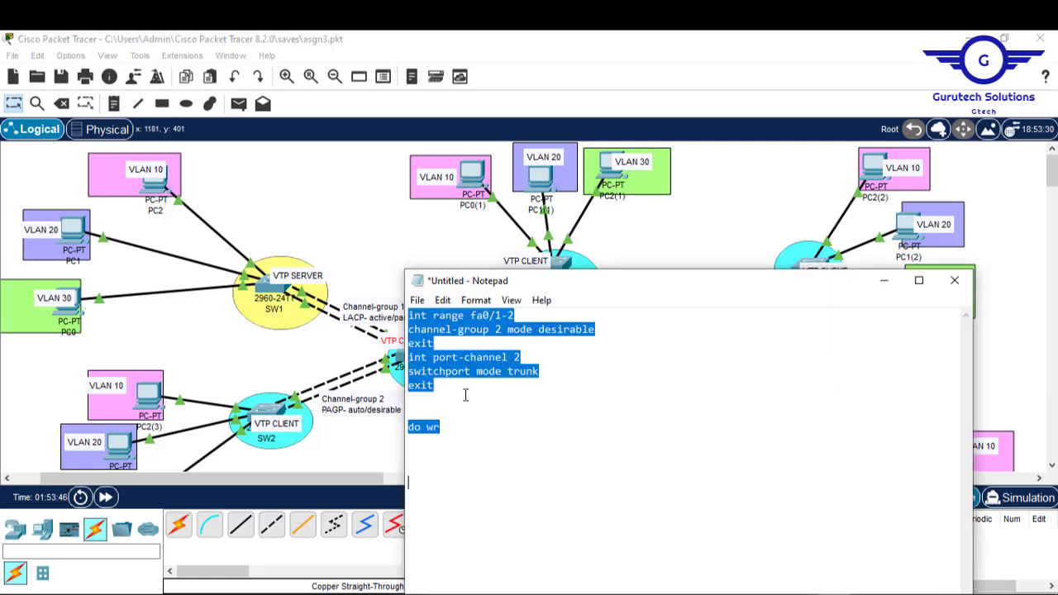
text(vtp version1)
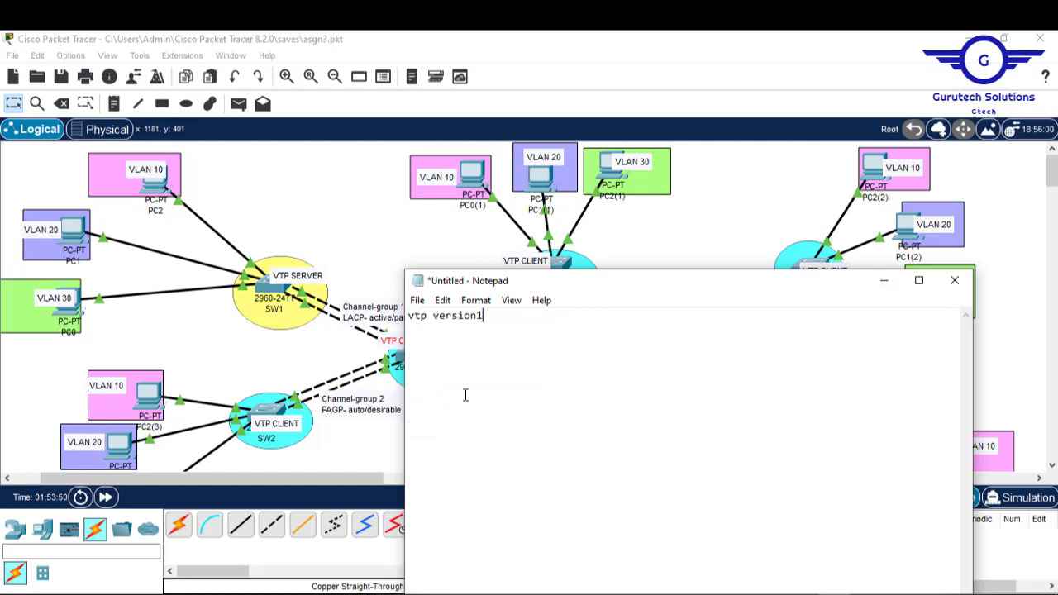
key(BackSpace)
text(p domain abcd)
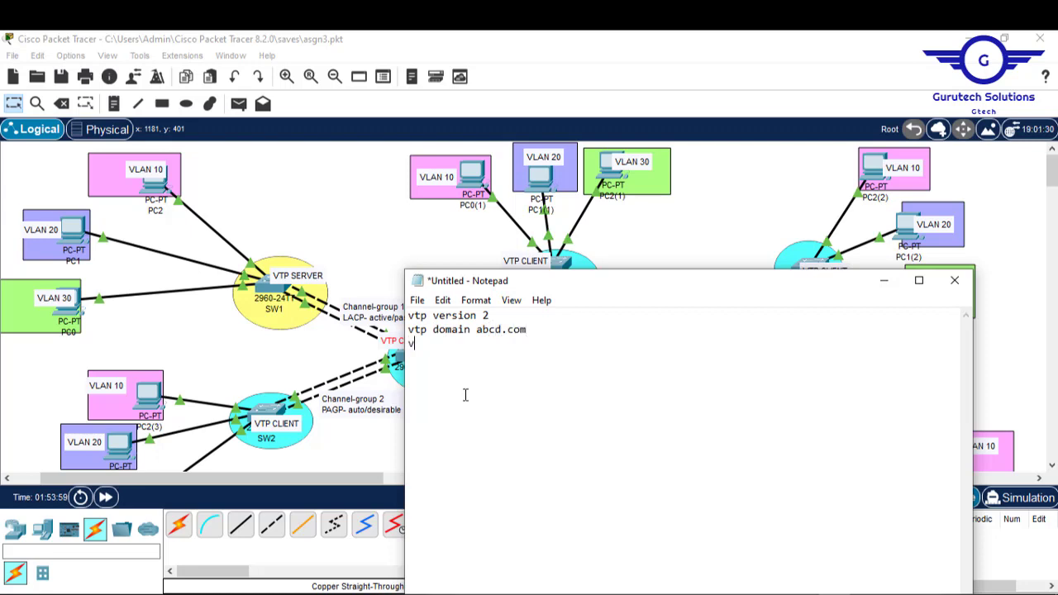
text(ssword cius)
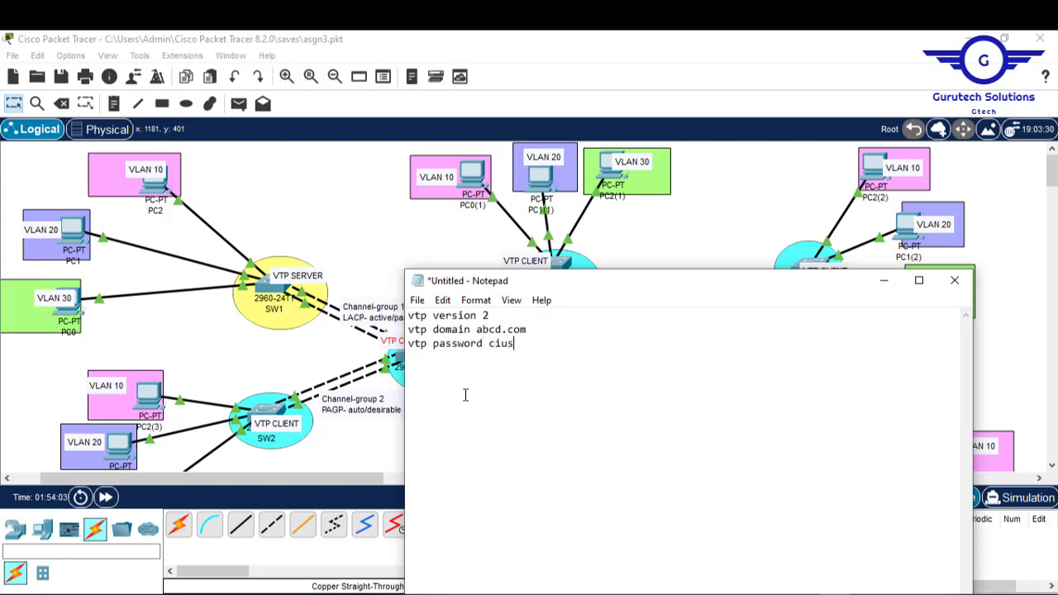
key(BackSpace)
text(p mode c)
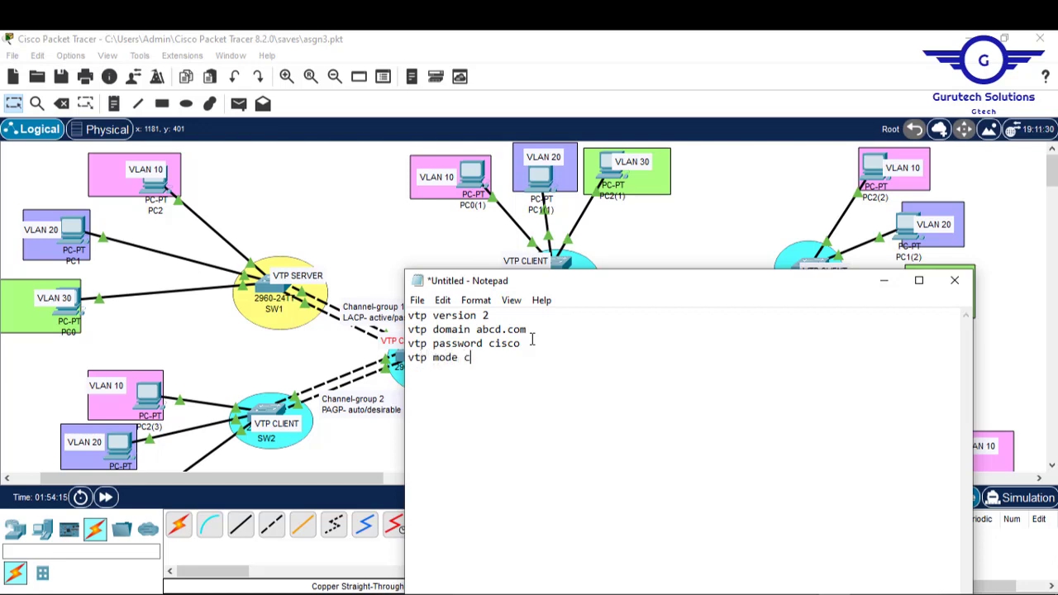
text(lient)
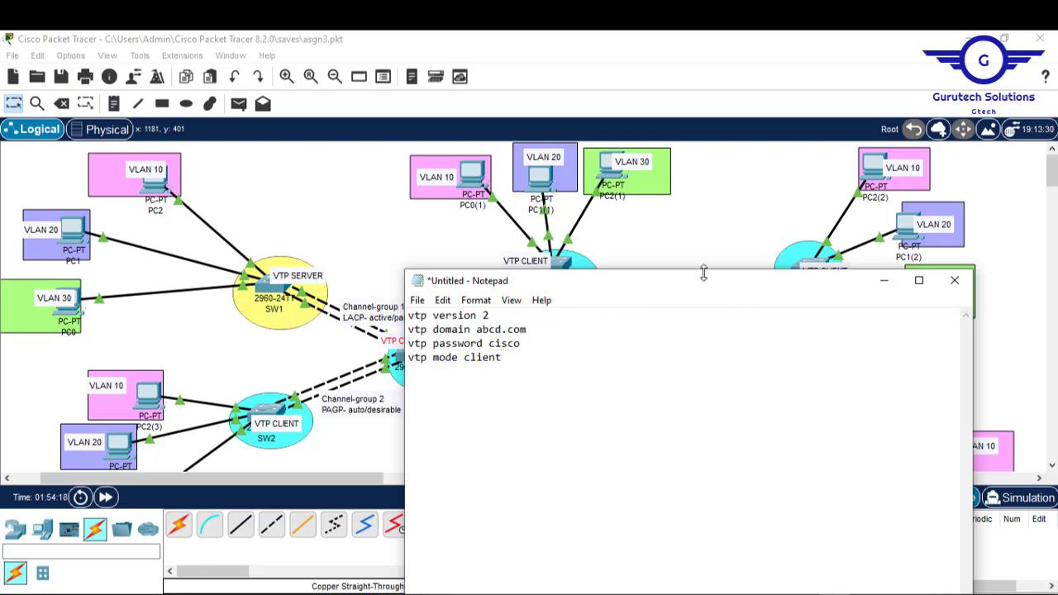
drag(657, 288, 645, 367)
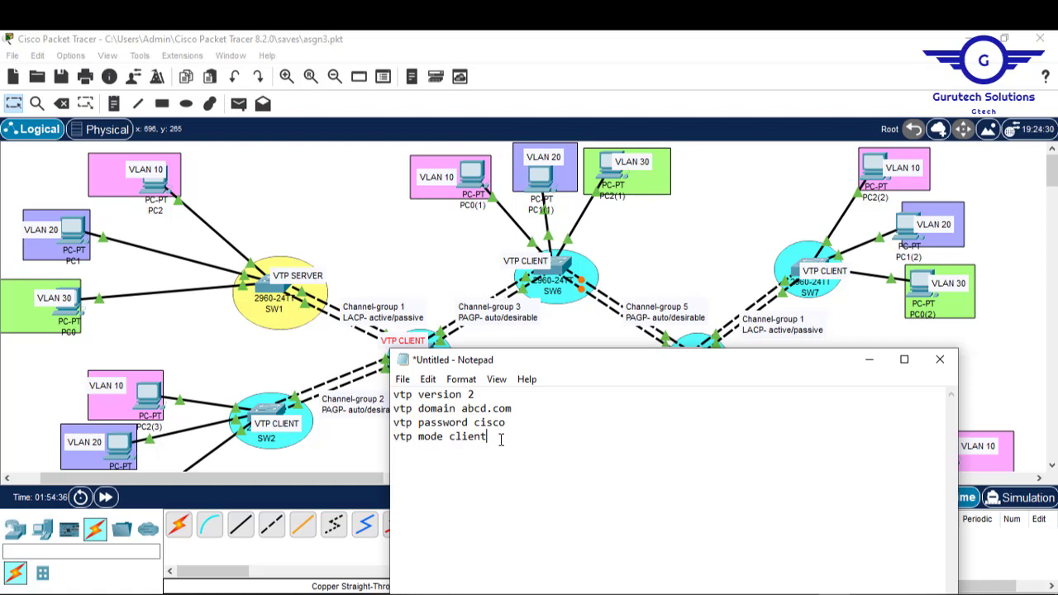
Paste the VTP lines into SW2's global config: version 2, domain abcd.com, password and client mode
key(ctrl+a)
key(ctrl+c)
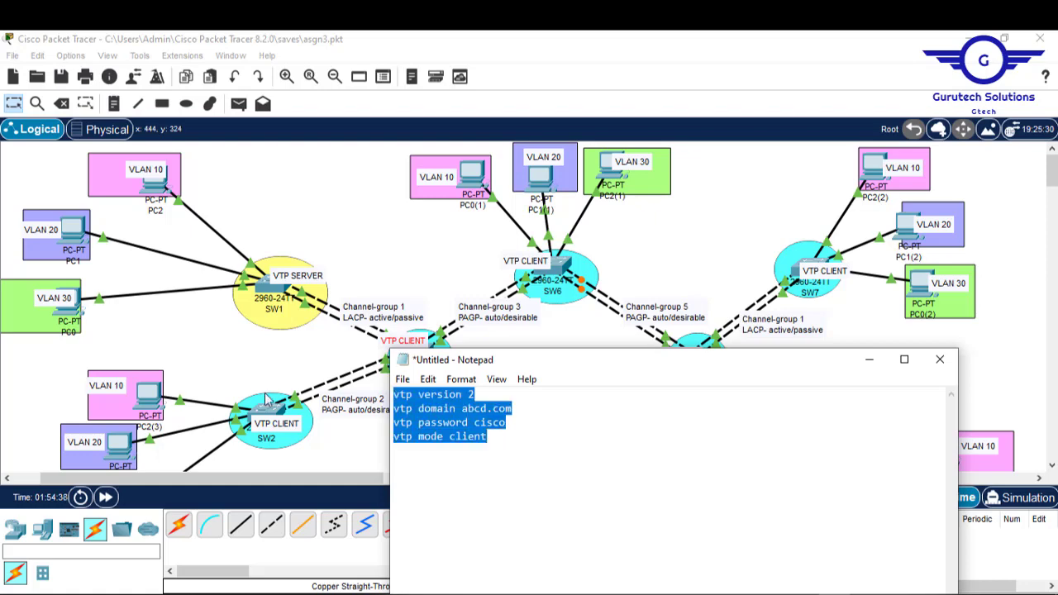
click(267, 420)
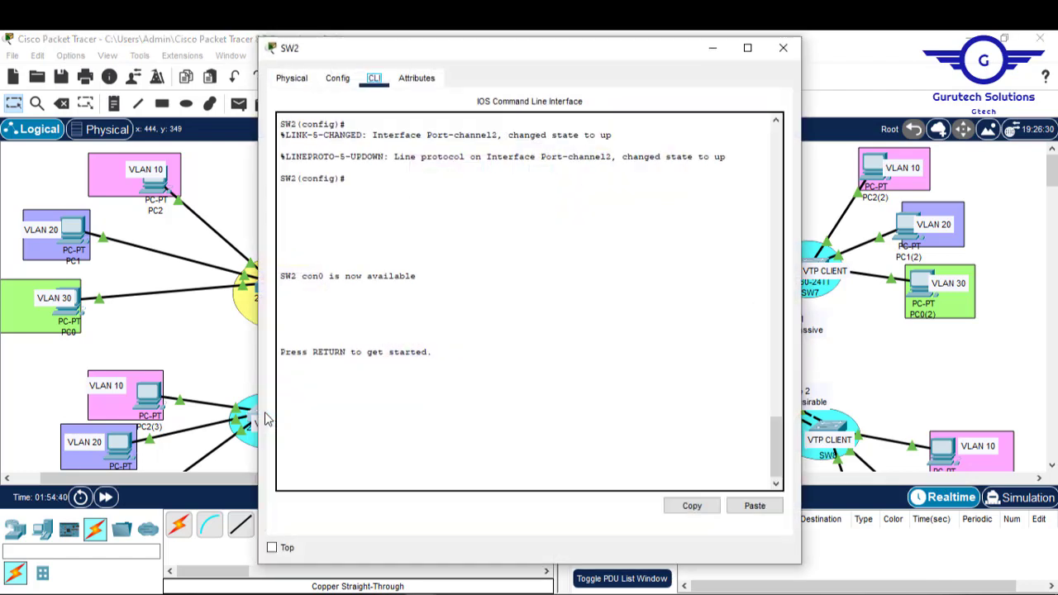
click(338, 77)
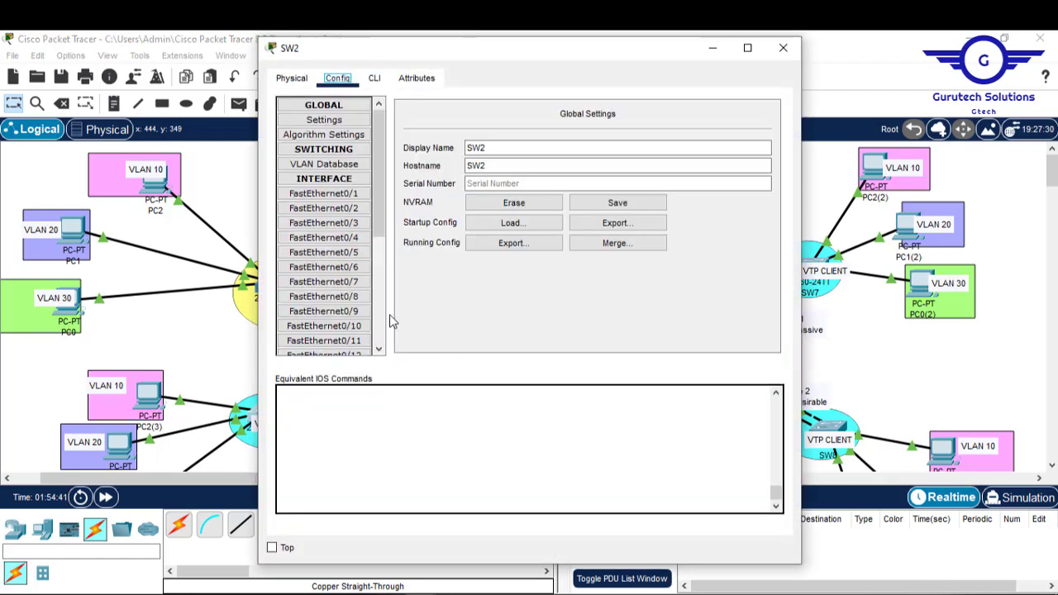
click(346, 273)
click(376, 79)
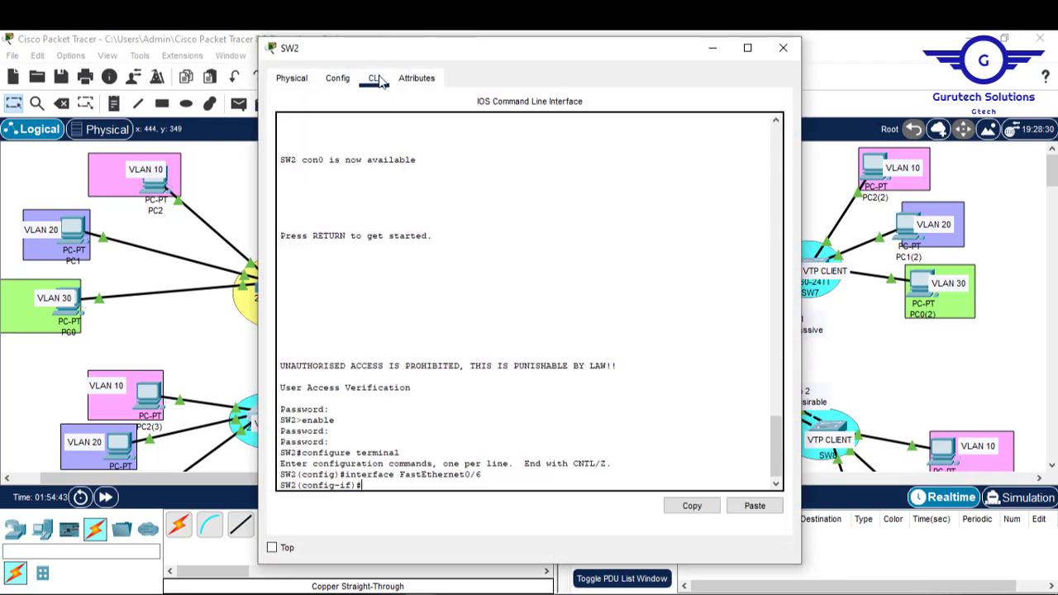
key(Return)
key(Return)
key(Return)
text(ex)
key(Return)
key(Return)
key(Return)
key(Return)
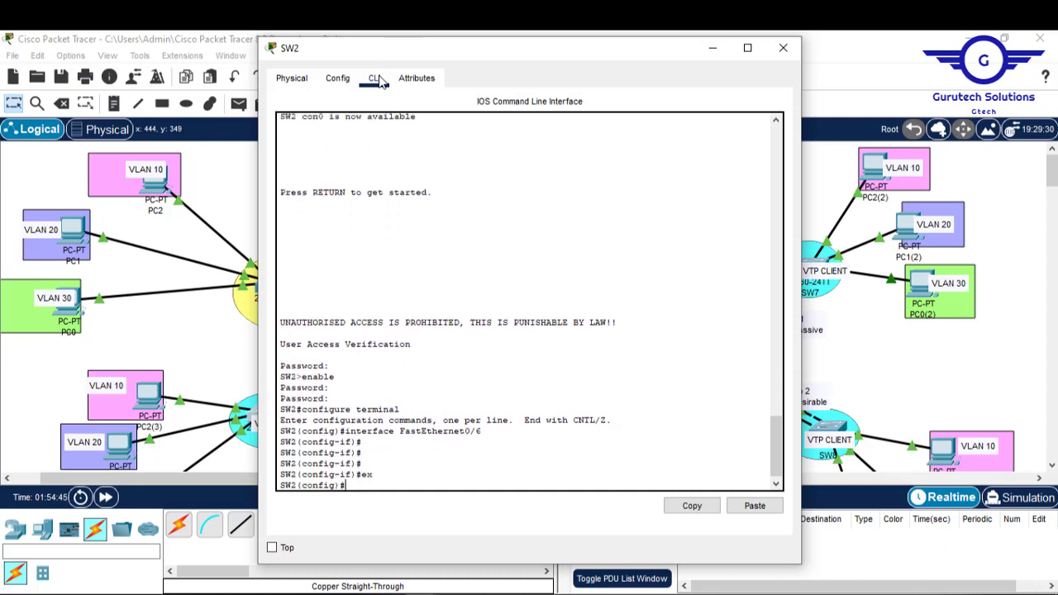
key(Return)
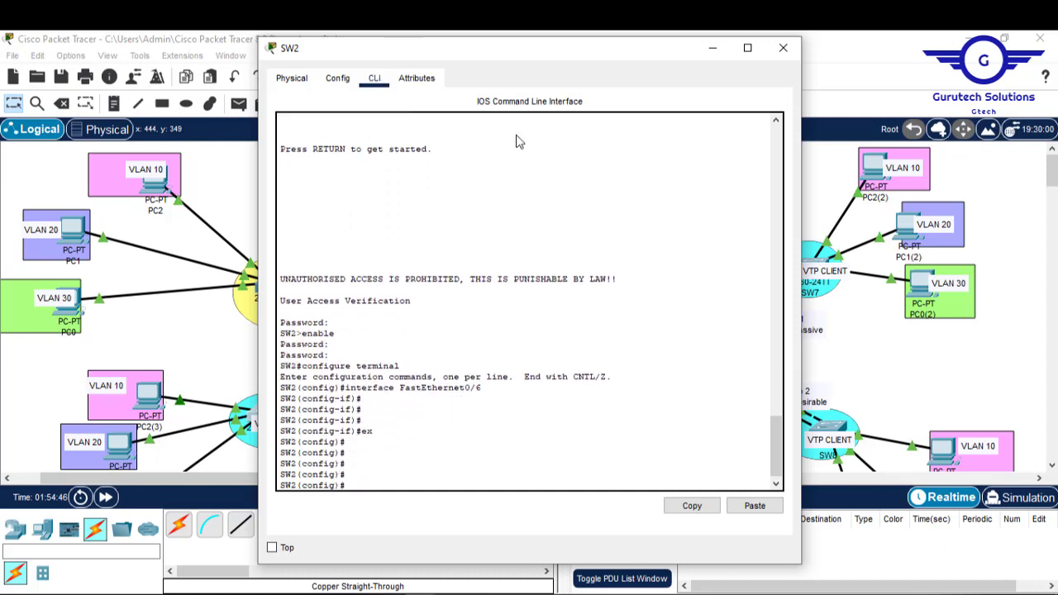
click(754, 506)
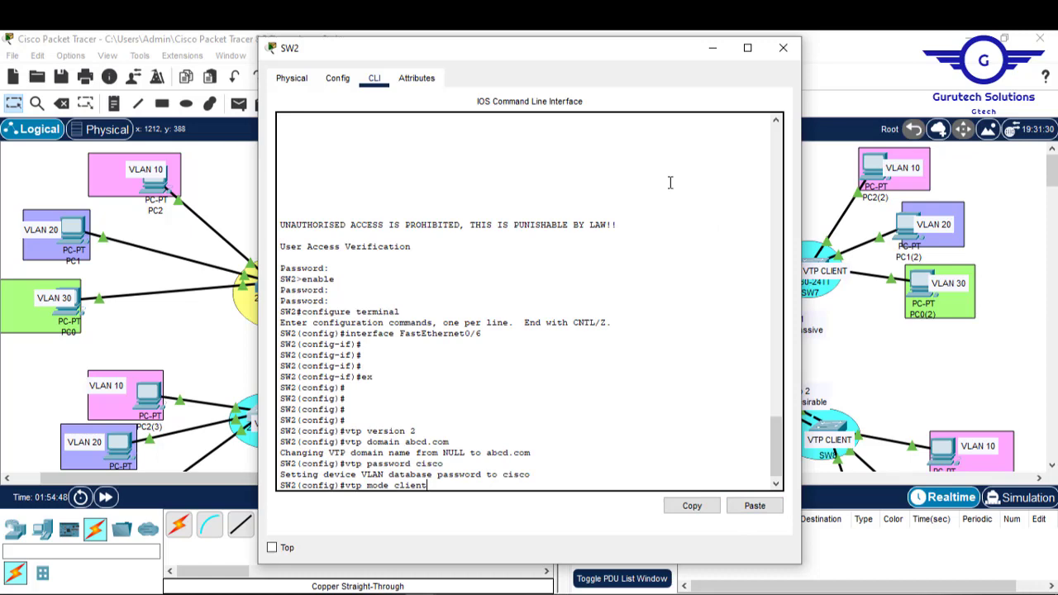
key(Return)
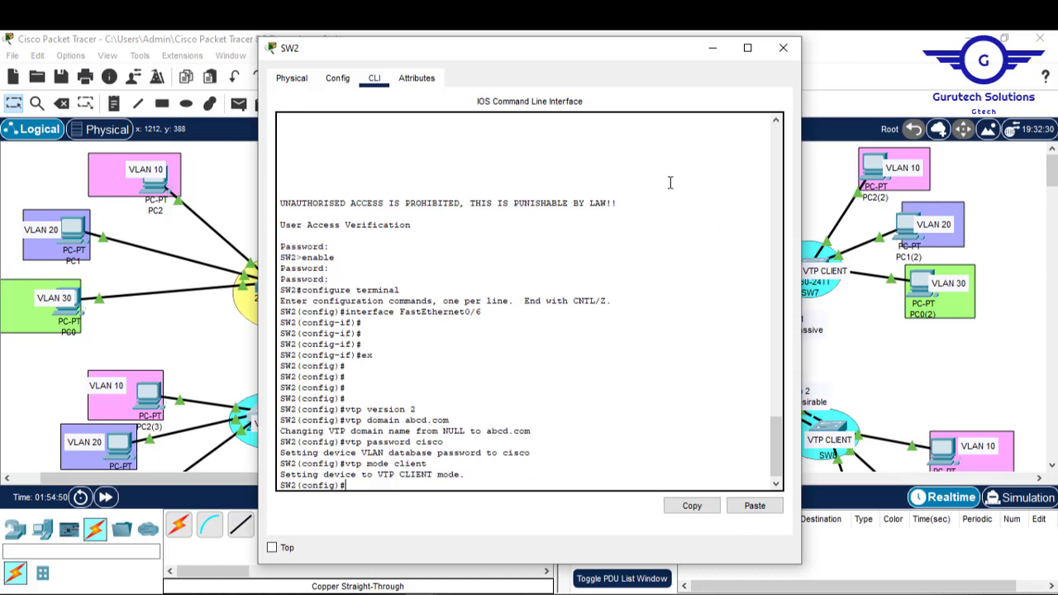
click(783, 47)
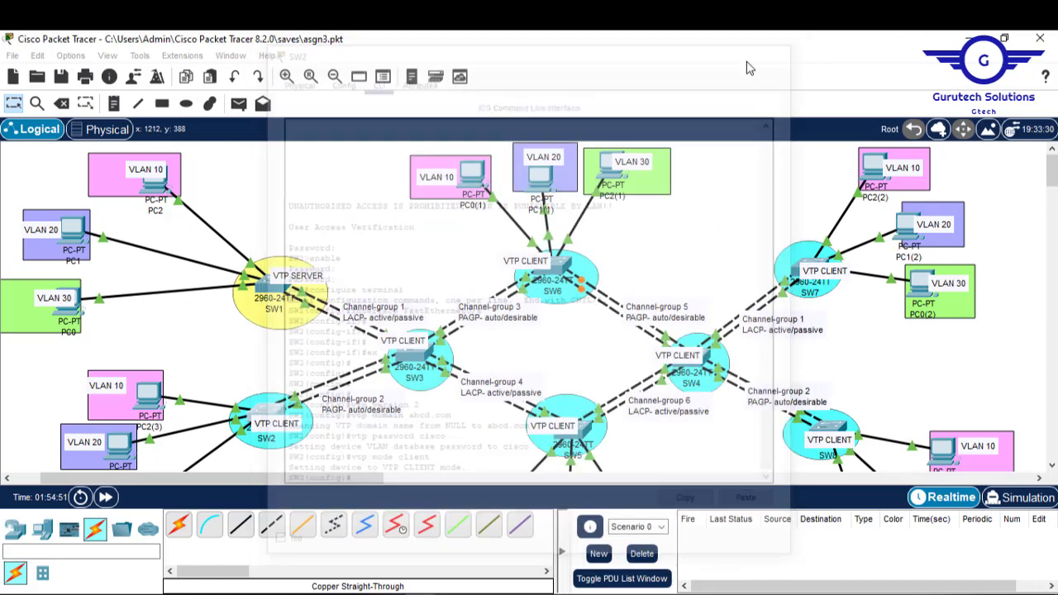
Apply the VTP client lines to SW3 from global config and save it with 'do wr'
click(417, 362)
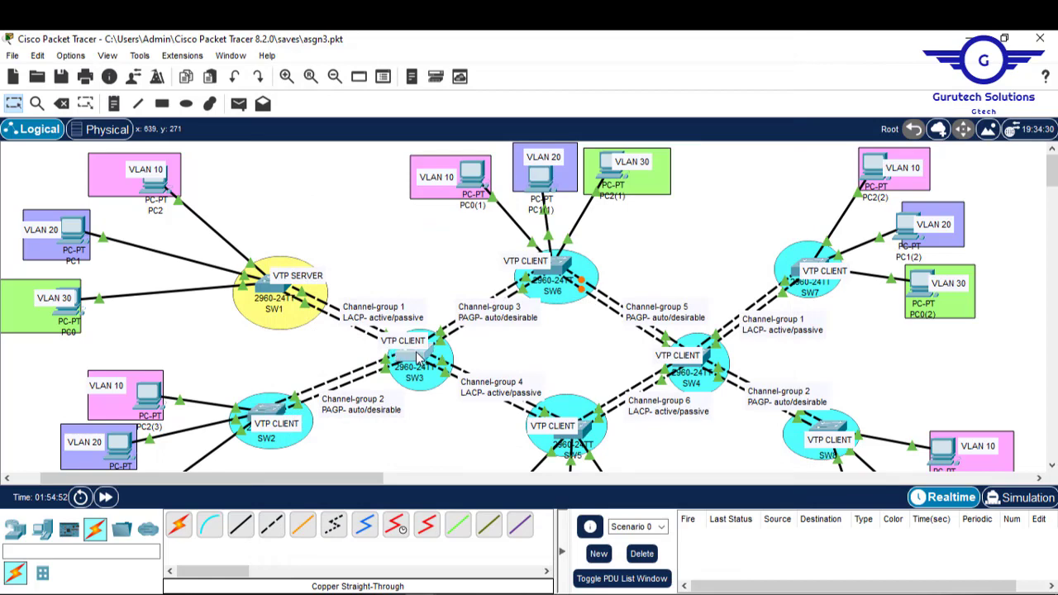
click(339, 78)
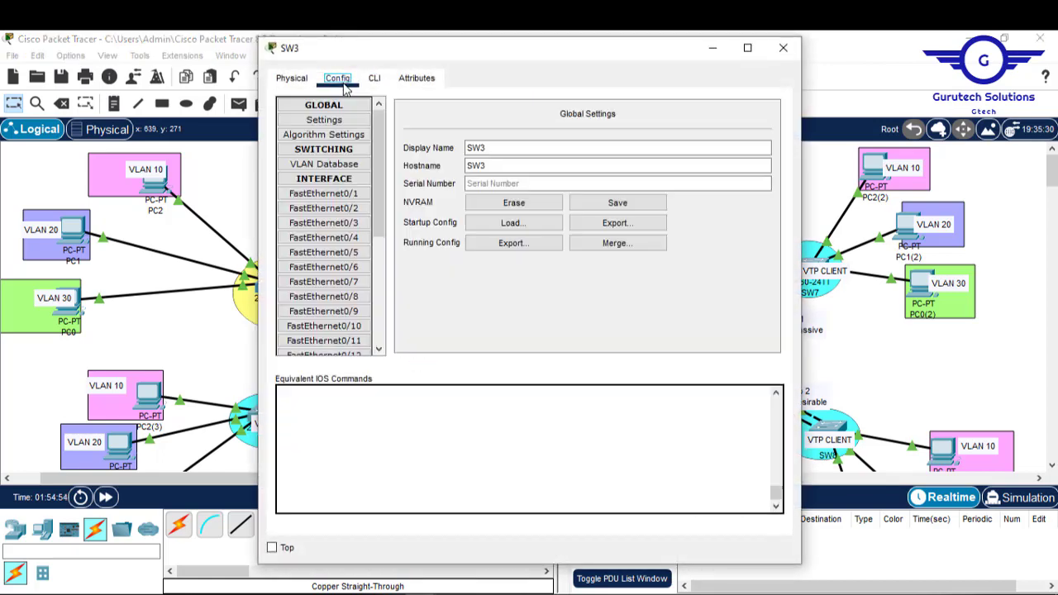
click(374, 79)
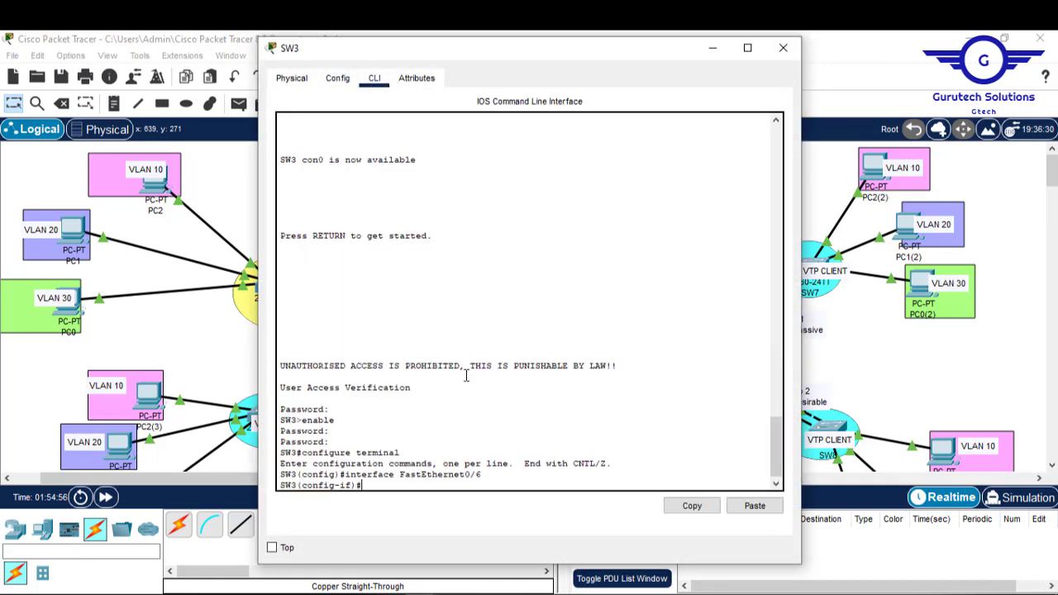
key(Return)
key(Return)
text(ex)
key(Return)
key(Return)
key(Return)
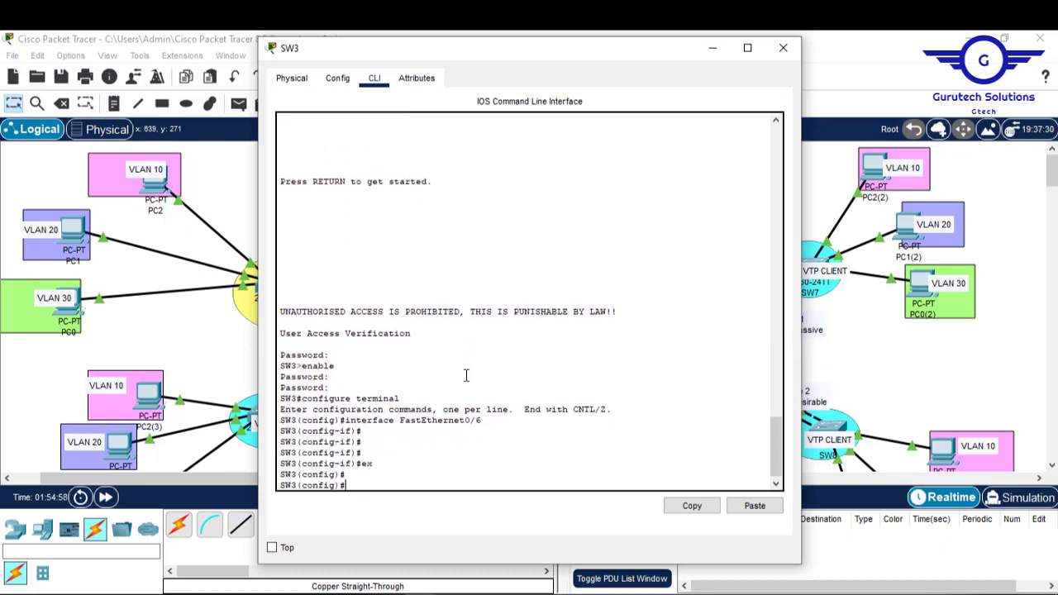
click(755, 506)
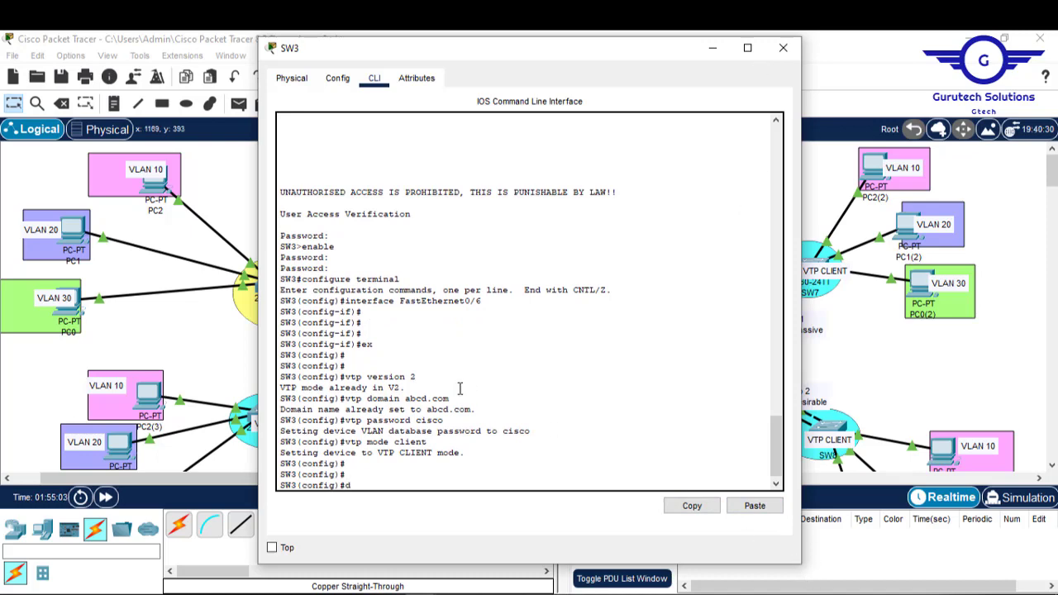
text(do wr)
key(Return)
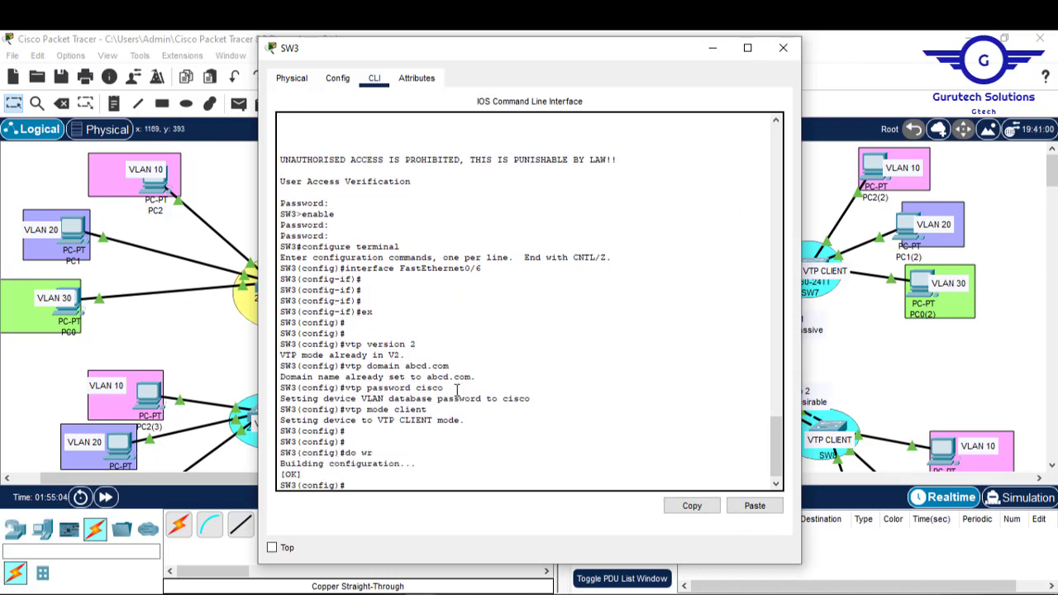
click(784, 48)
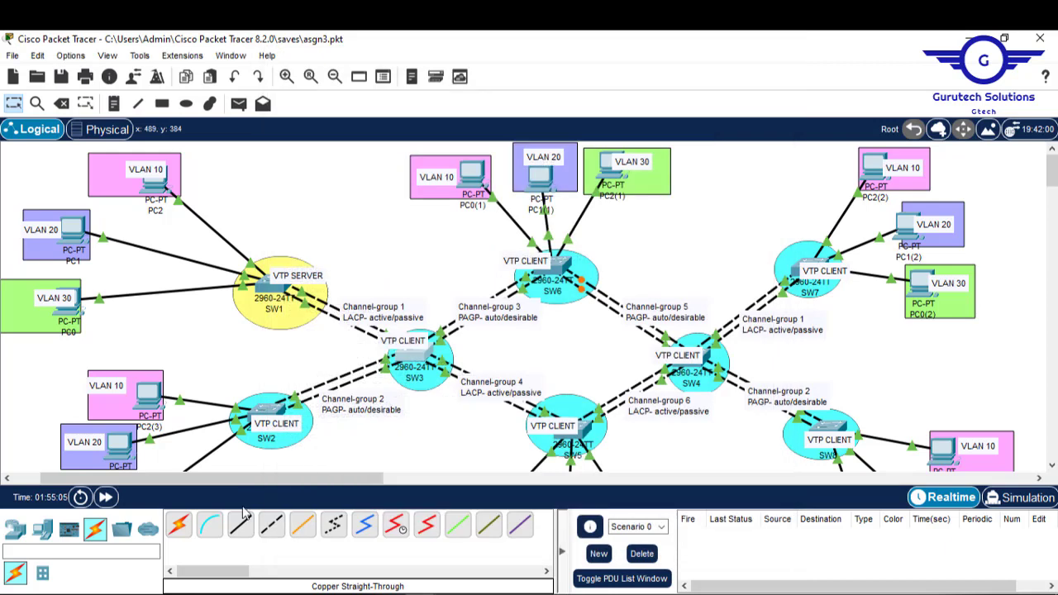
Save SW2's running configuration with 'do wr'
click(278, 416)
key(Return)
key(Return)
key(Return)
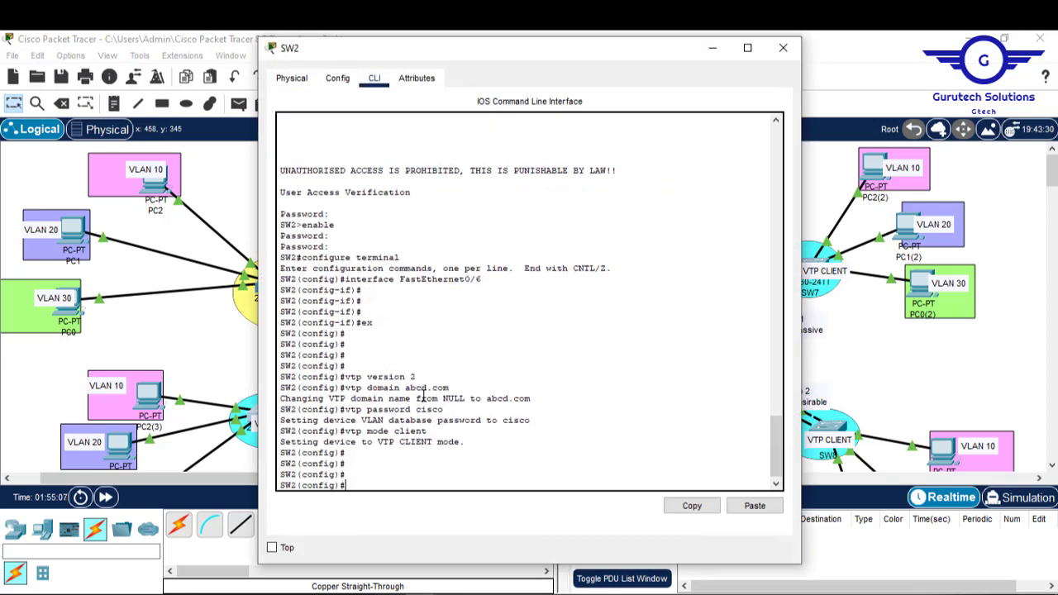
text(do wr)
key(Return)
key(Return)
key(Return)
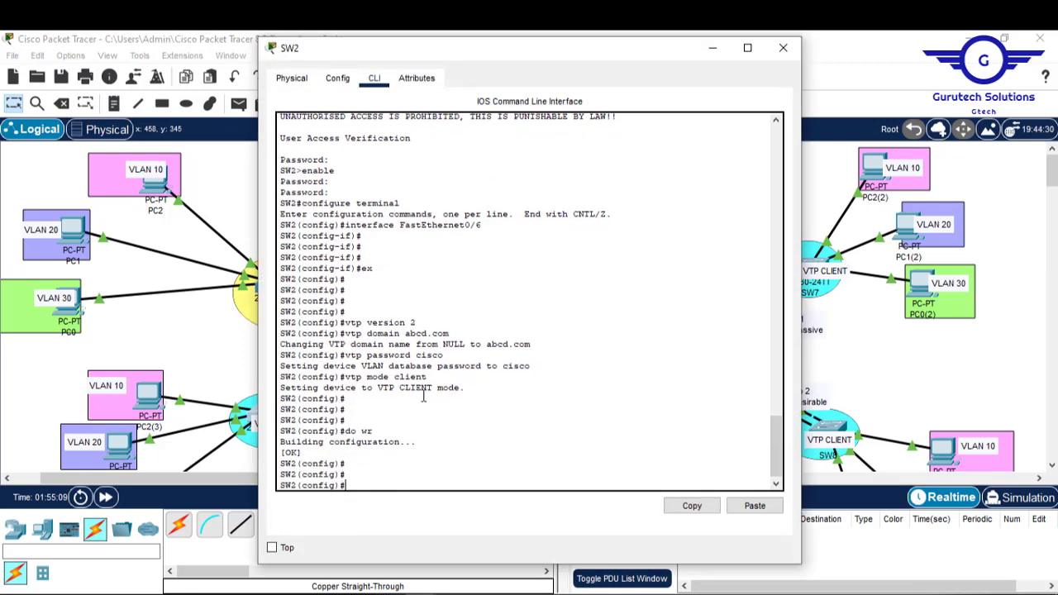
Append 'do wr' to the Notepad VTP snippet and select all five lines for copying
click(841, 592)
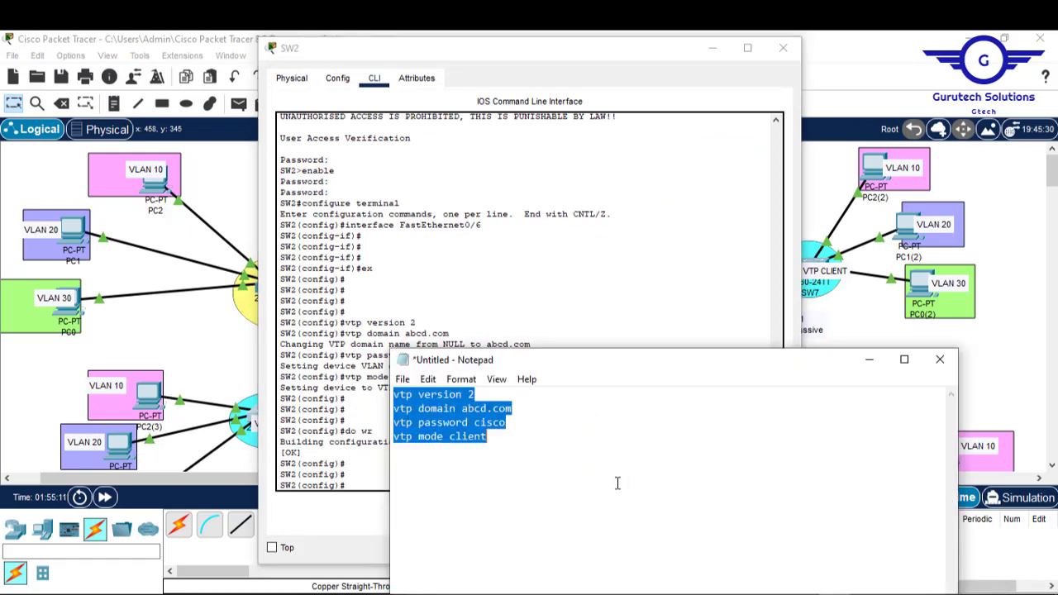
click(567, 468)
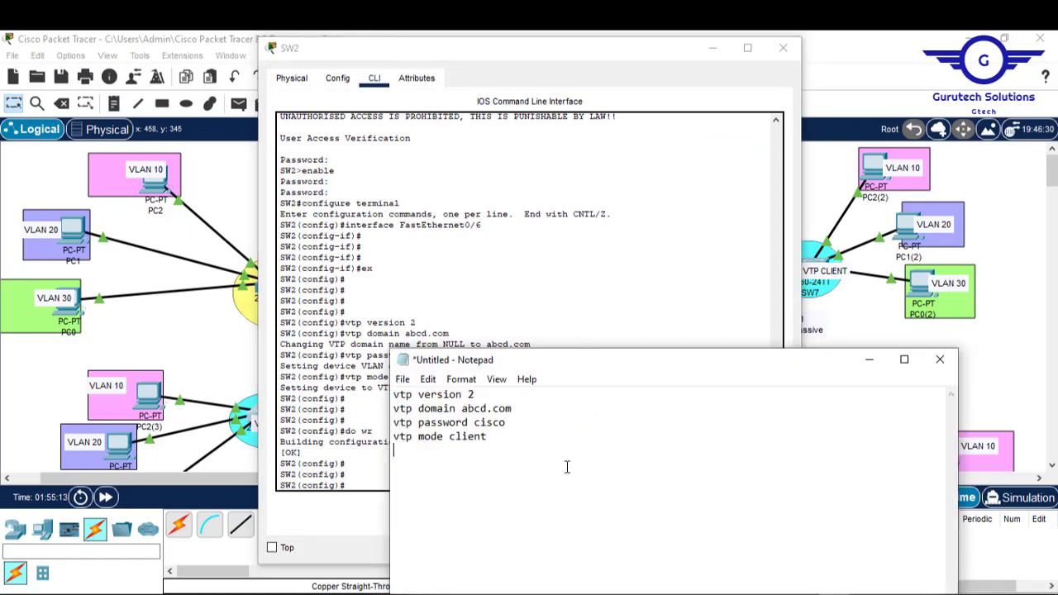
text(do wr)
key(Return)
key(ctrl+a)
key(ctrl+c)
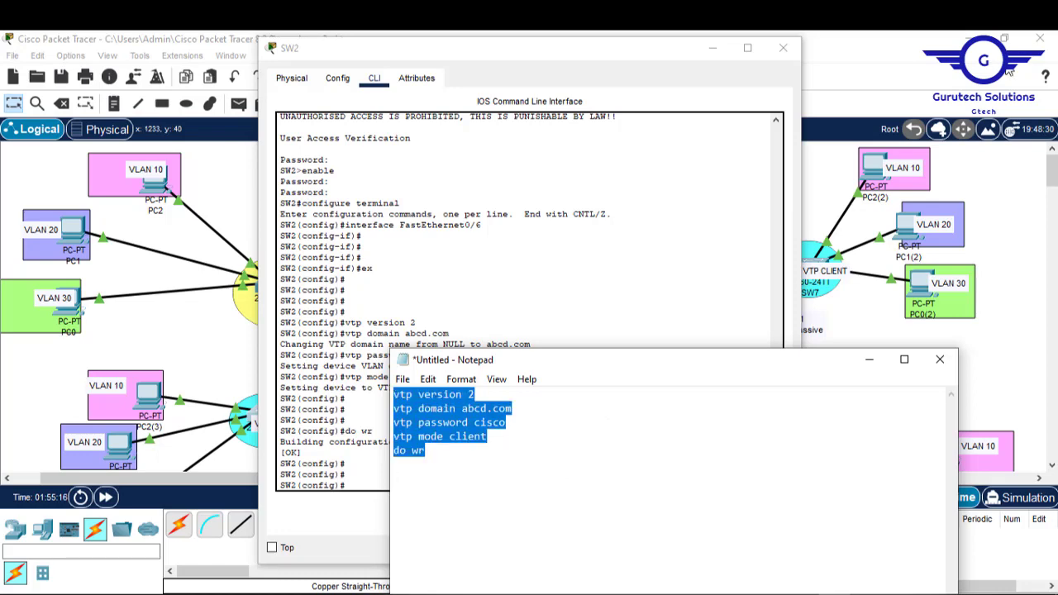
click(784, 51)
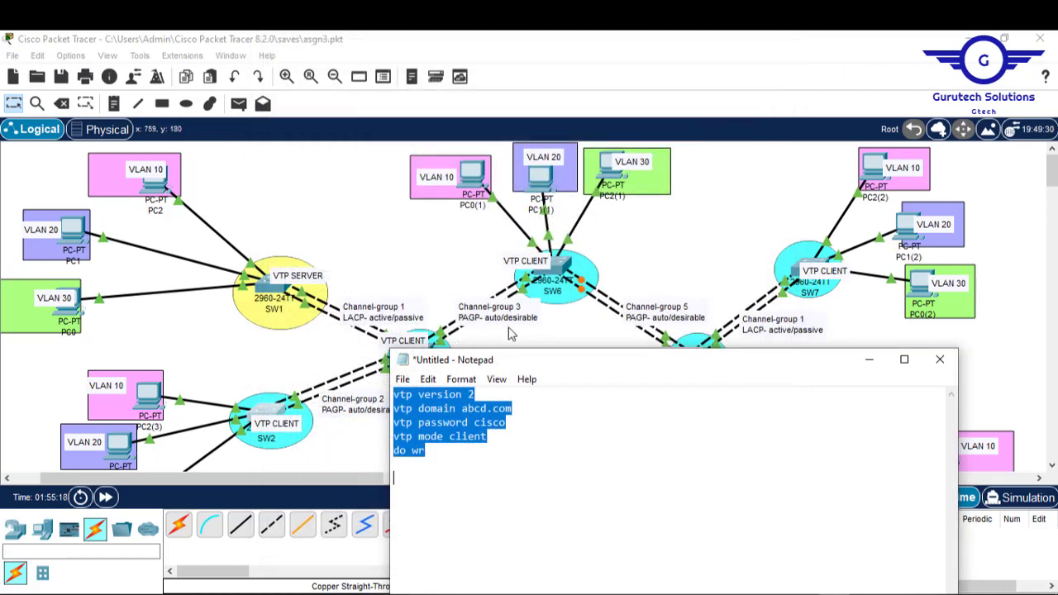
Paste the VTP client and 'do wr' commands into SW6 from global configuration mode
click(649, 265)
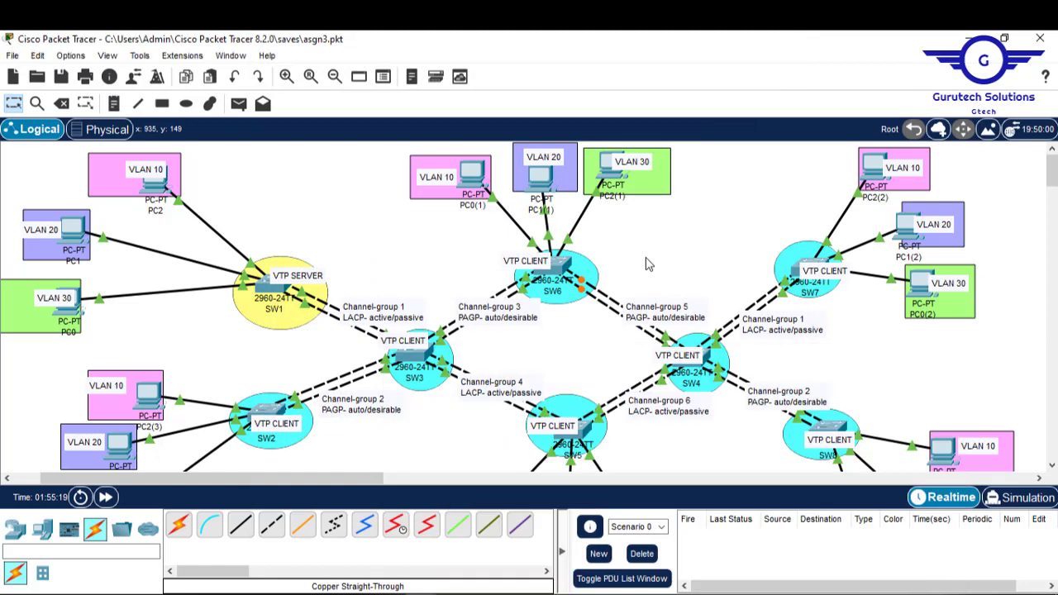
click(559, 264)
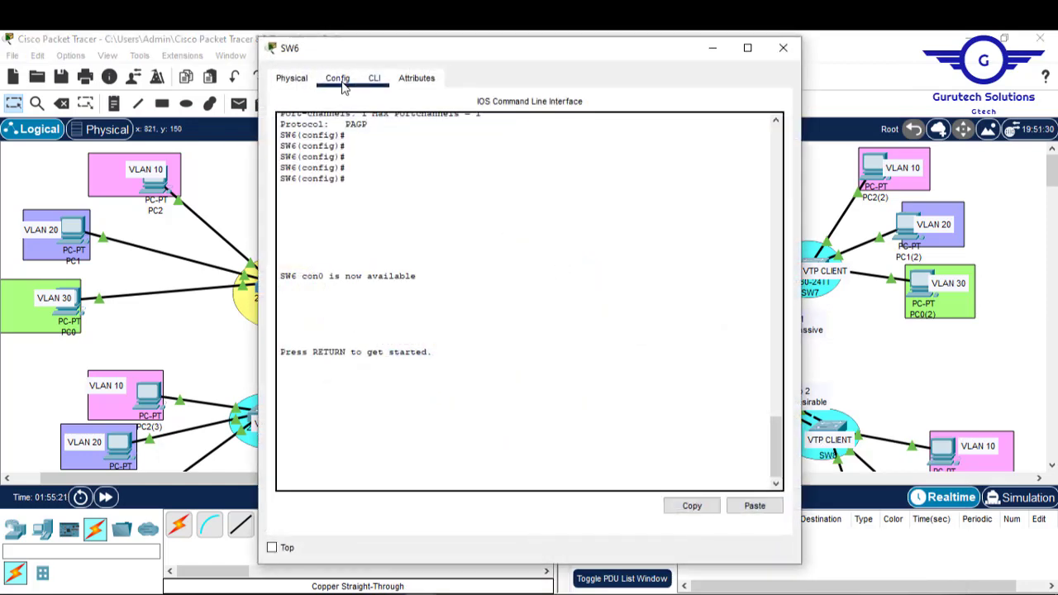
click(337, 77)
click(355, 212)
click(373, 84)
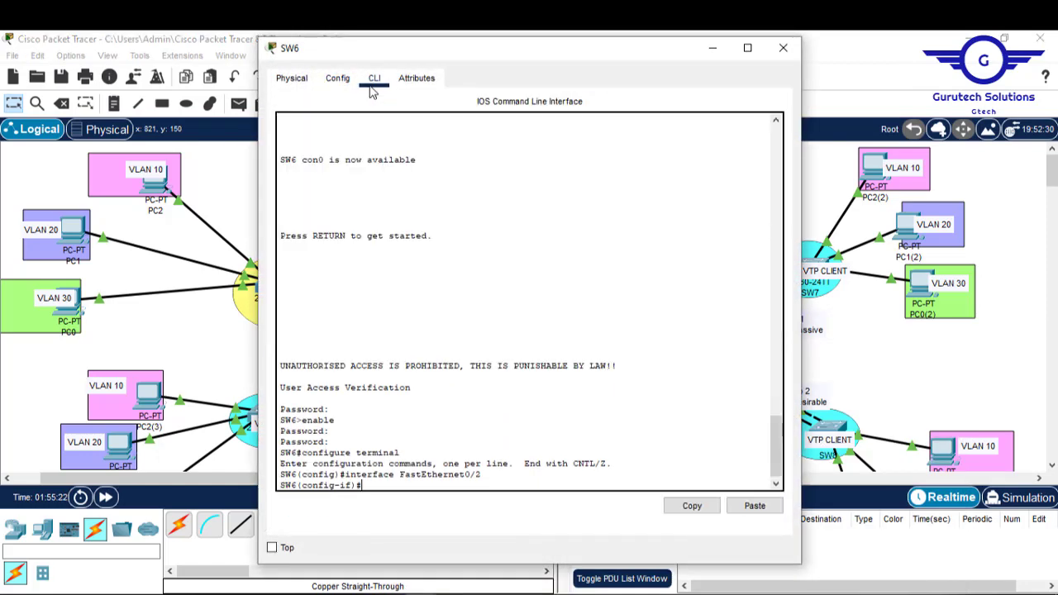
key(Return)
key(Return)
text(ex)
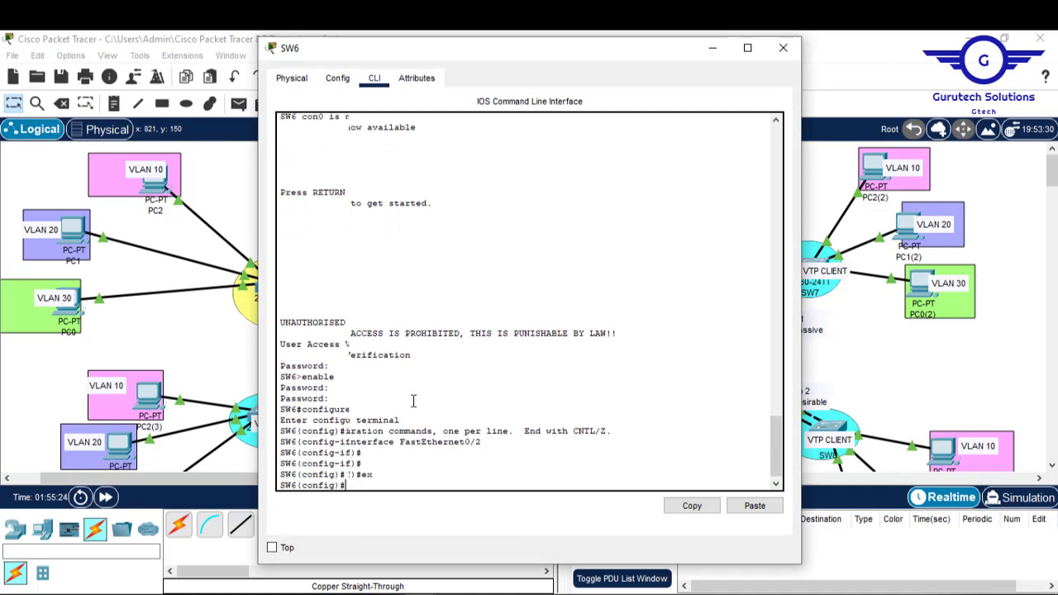
key(Return)
key(Return)
key(Return)
key(Return)
click(754, 505)
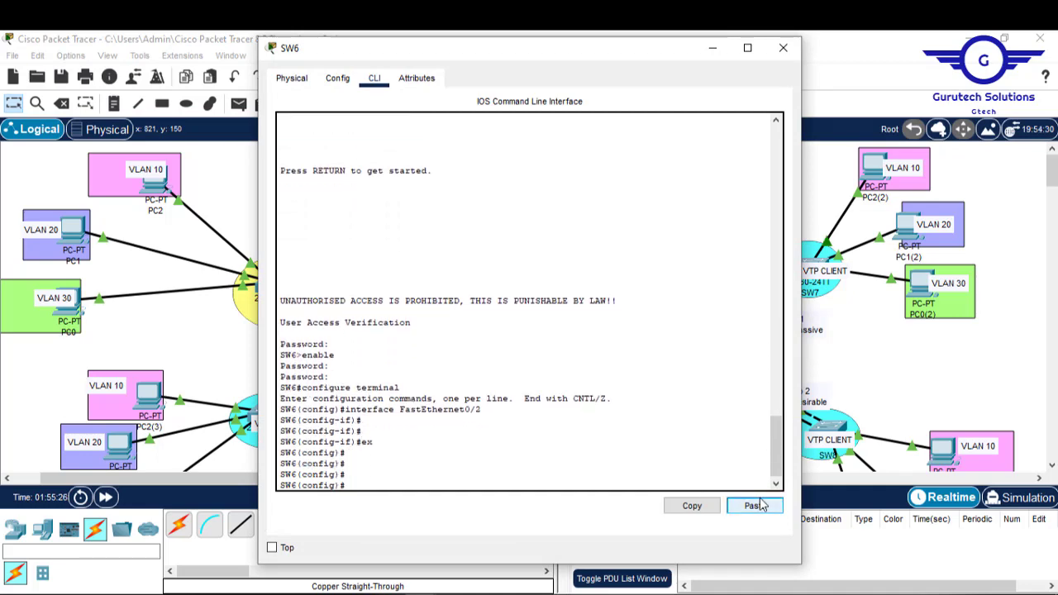
click(784, 47)
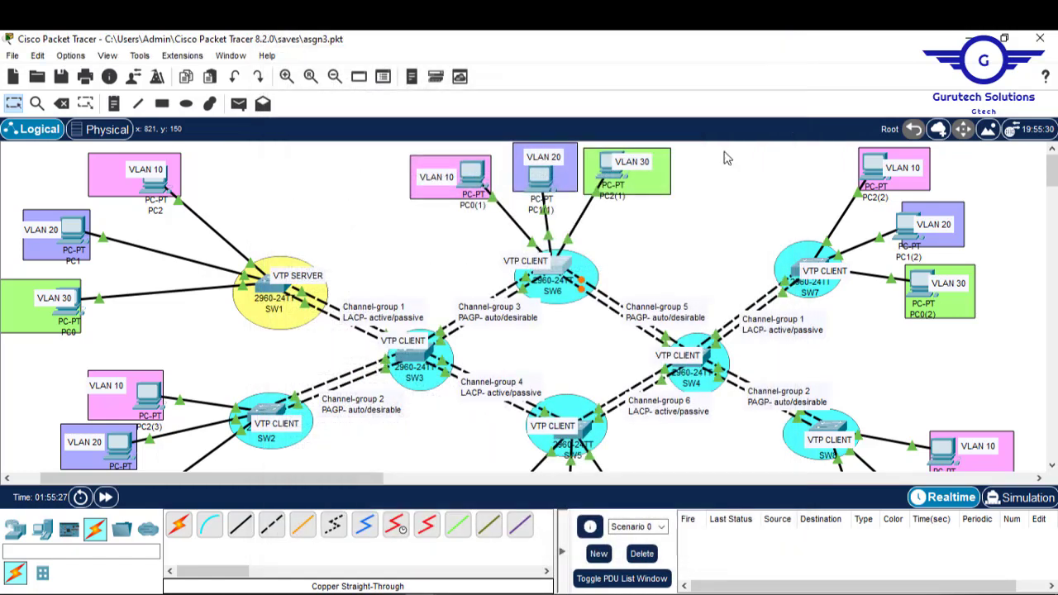
Apply the same VTP client and save commands to SW5 from global configuration mode
click(582, 442)
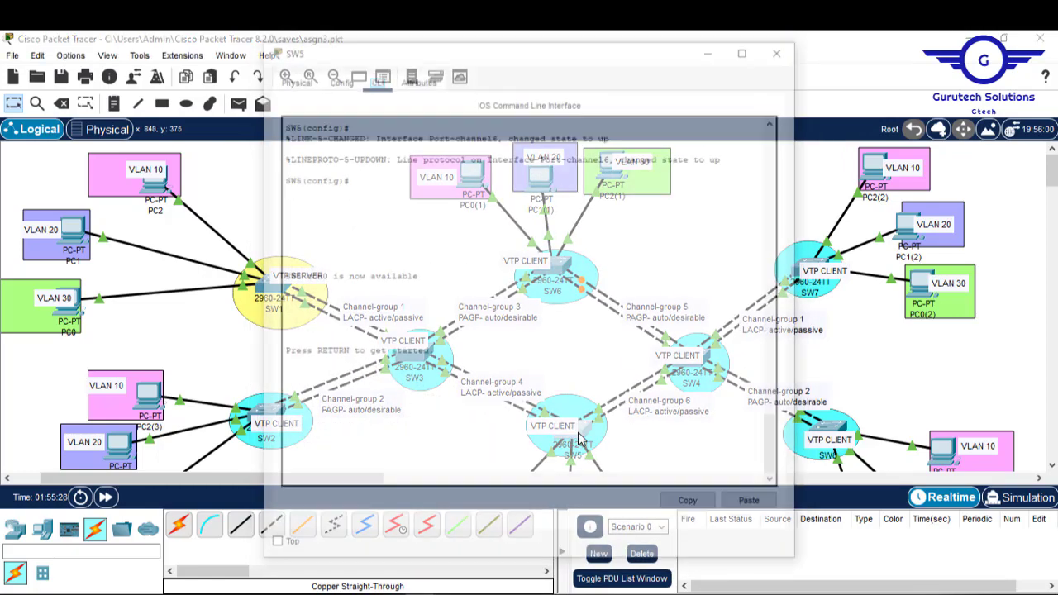
click(335, 82)
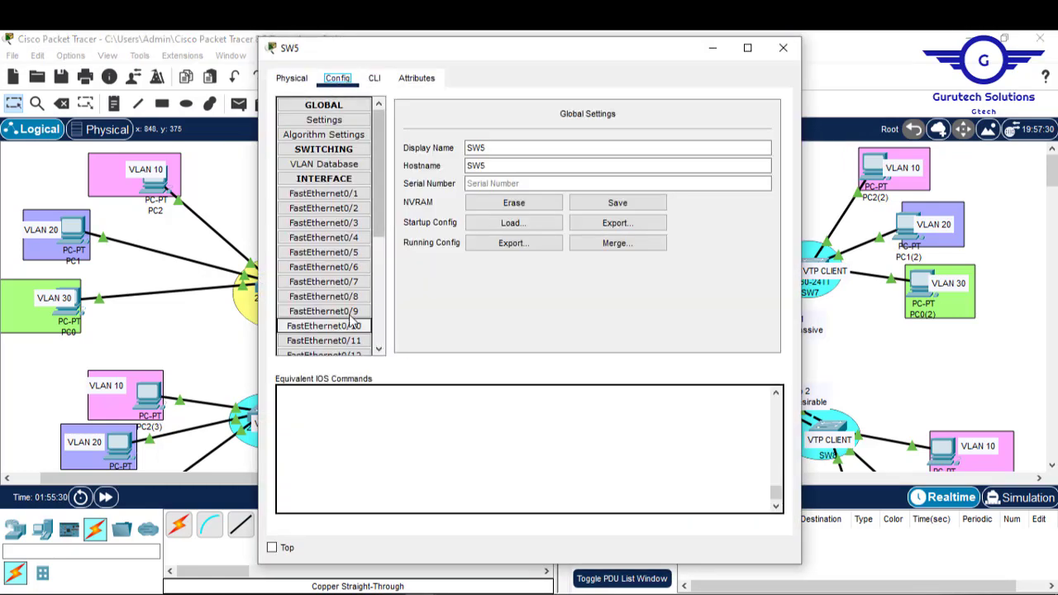
click(350, 314)
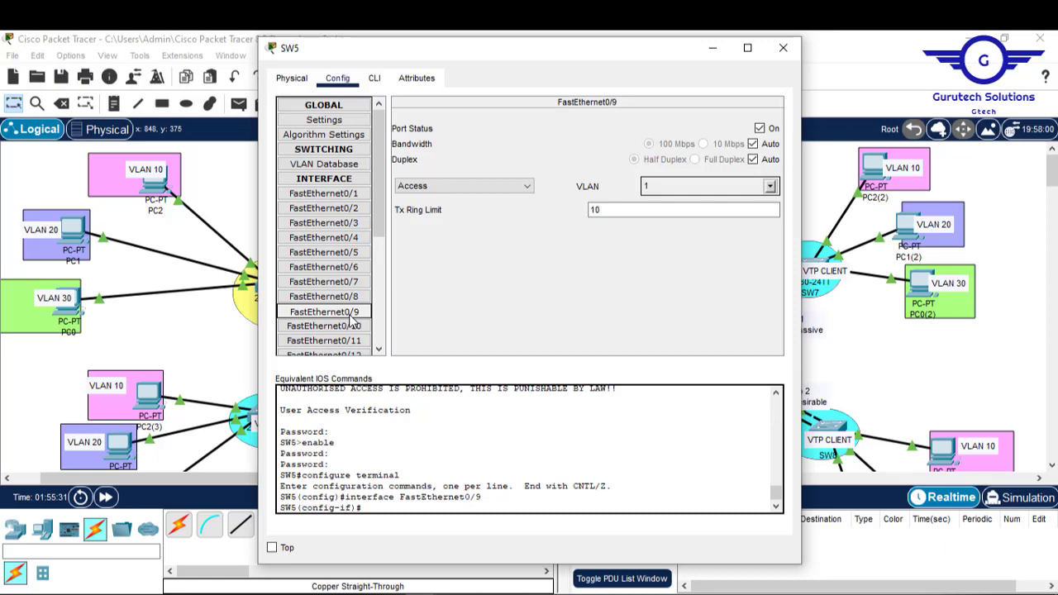
click(374, 81)
key(Return)
key(Return)
key(Return)
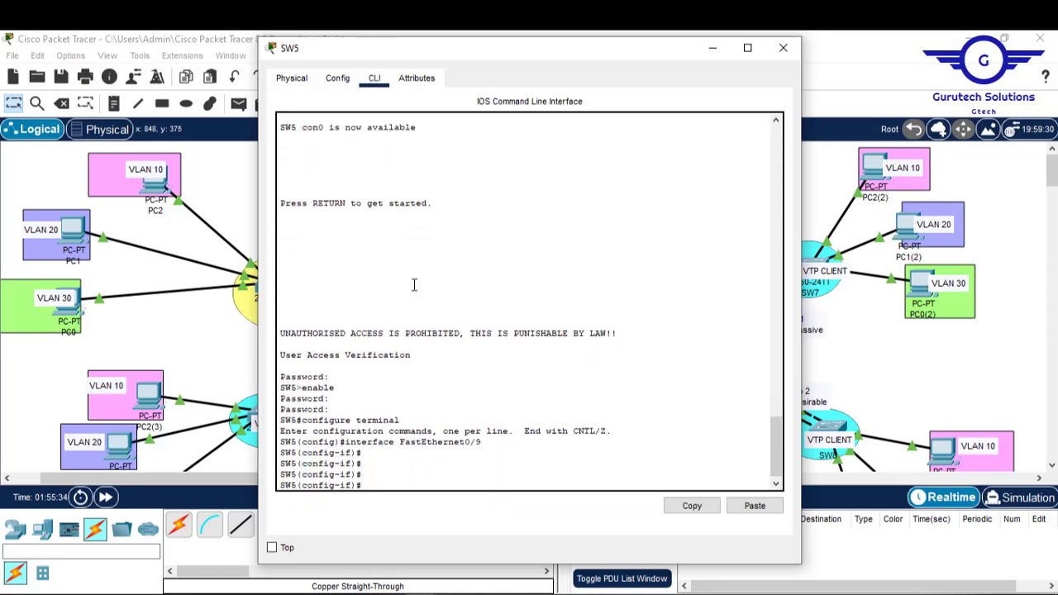
text(ex)
key(Return)
key(Return)
key(Return)
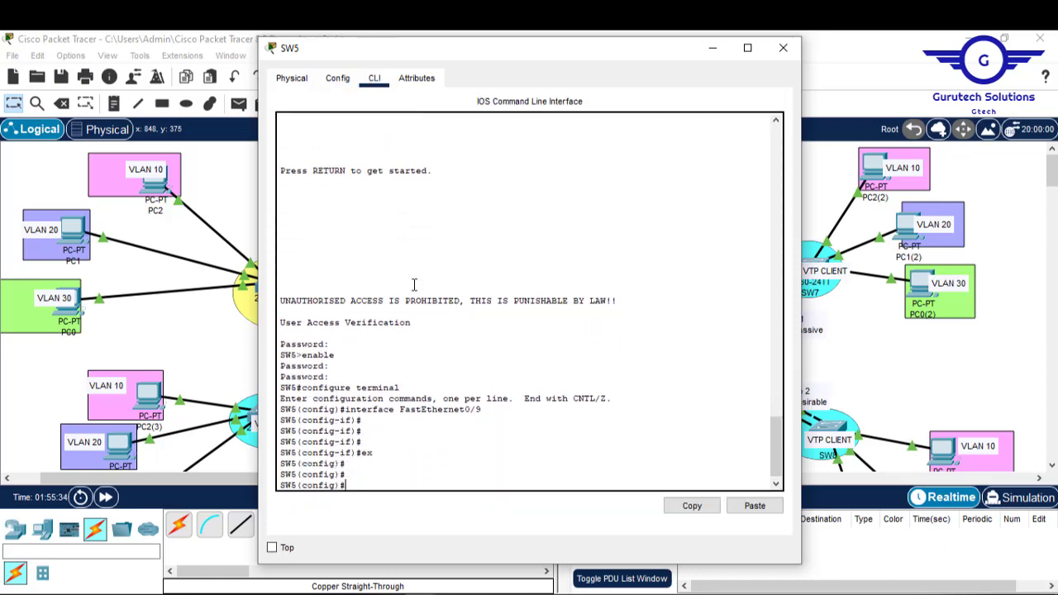
click(753, 506)
click(783, 47)
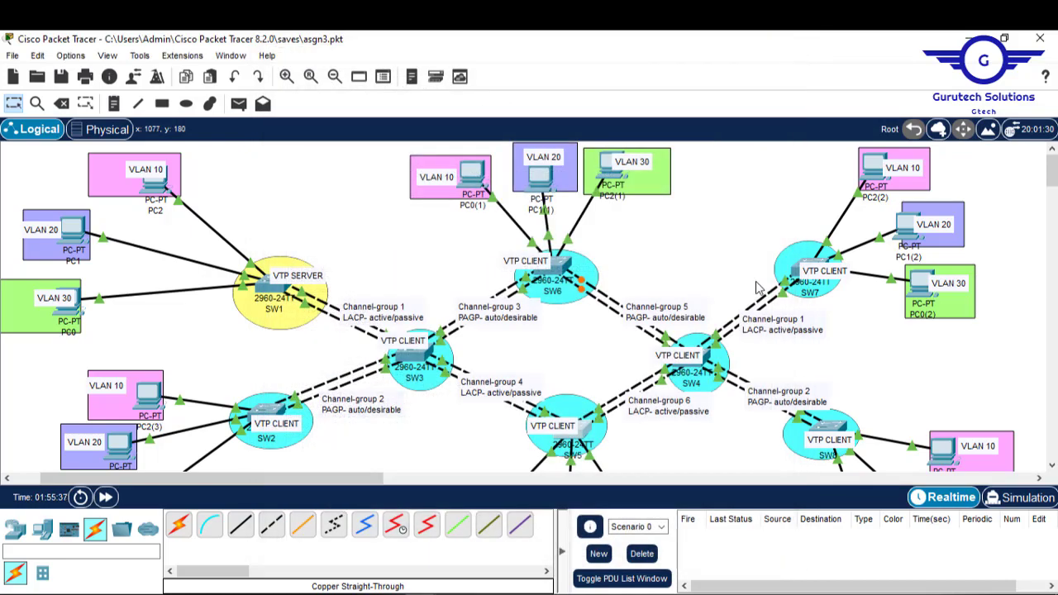
Paste the VTP client and save commands into SW4 from global configuration mode
click(707, 362)
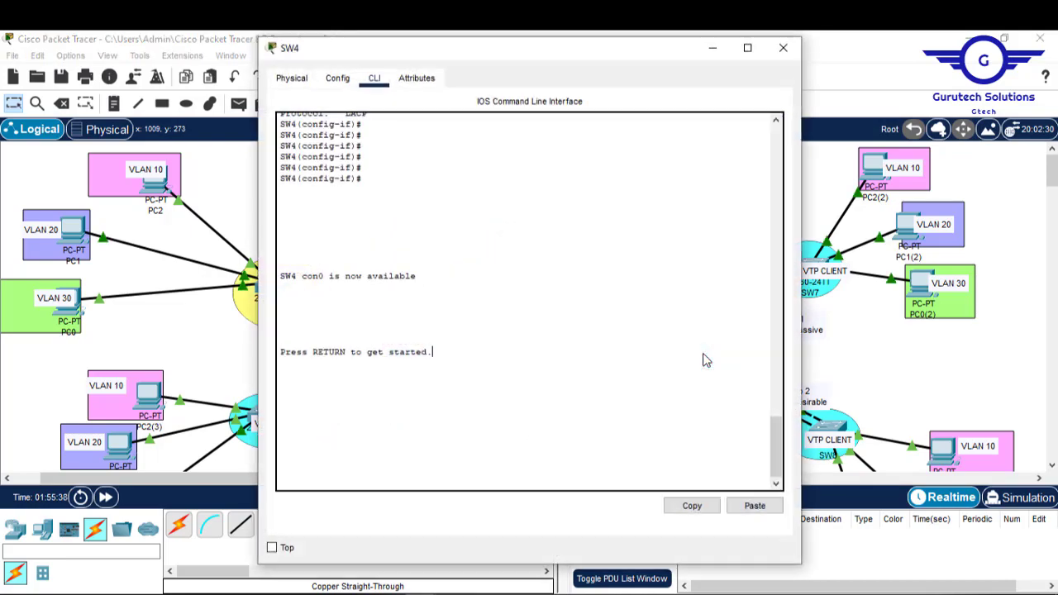
click(338, 78)
click(361, 342)
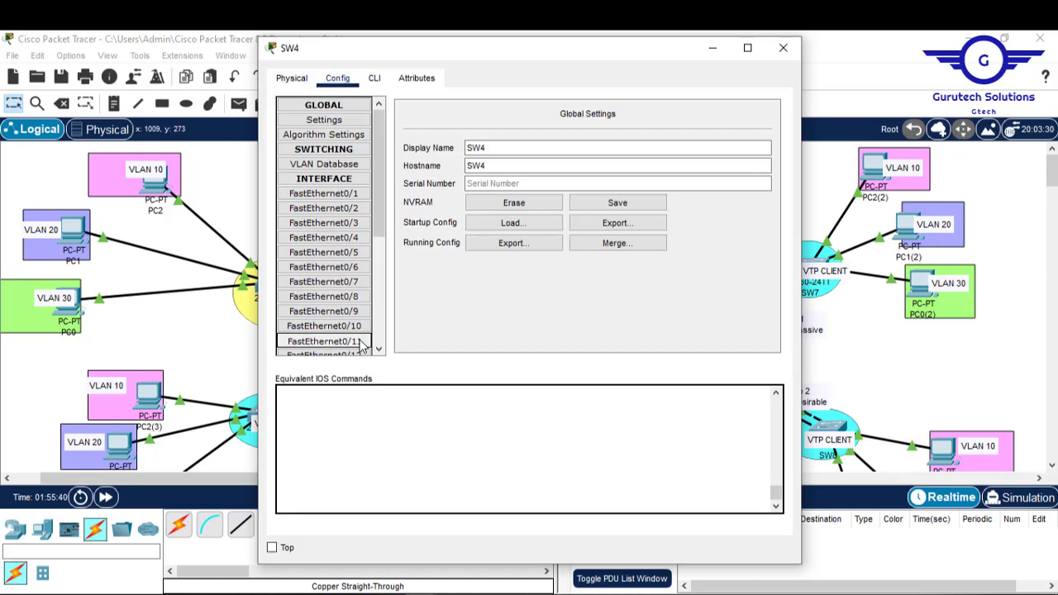
click(375, 78)
key(Return)
key(Return)
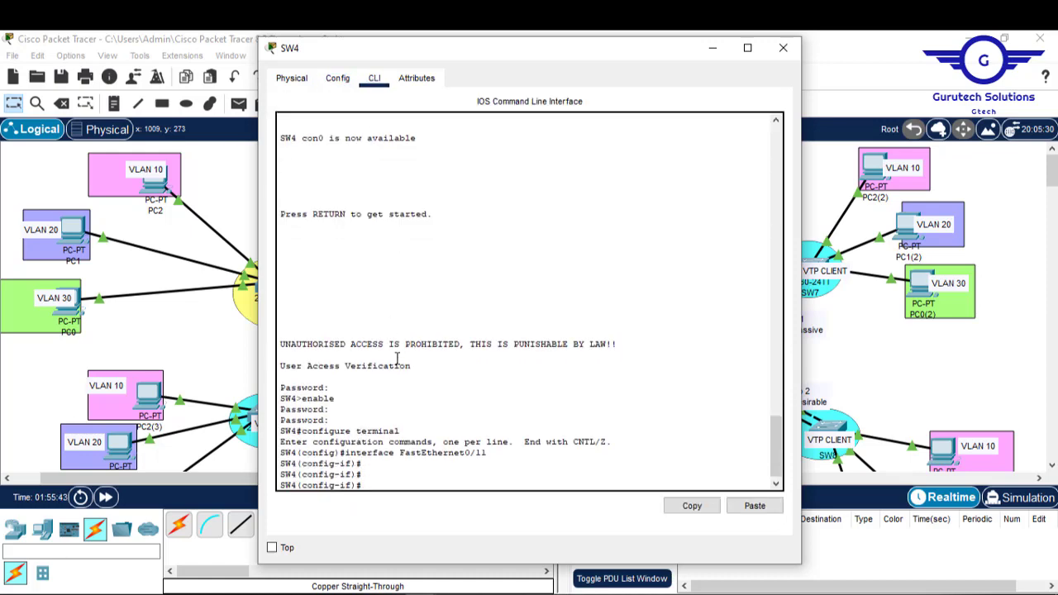
text(ex)
key(Return)
key(Return)
key(Return)
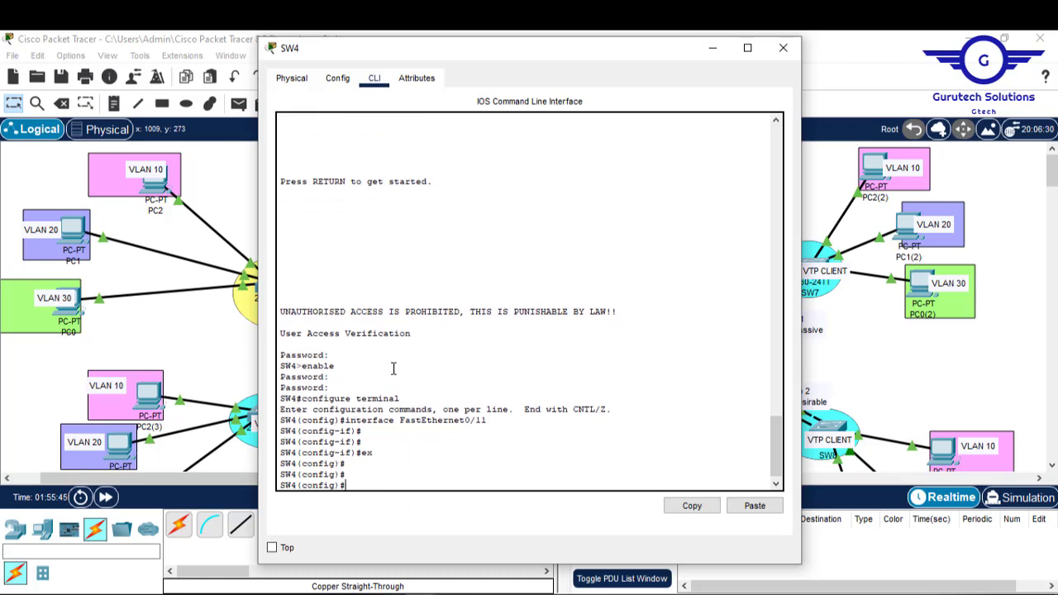
click(756, 505)
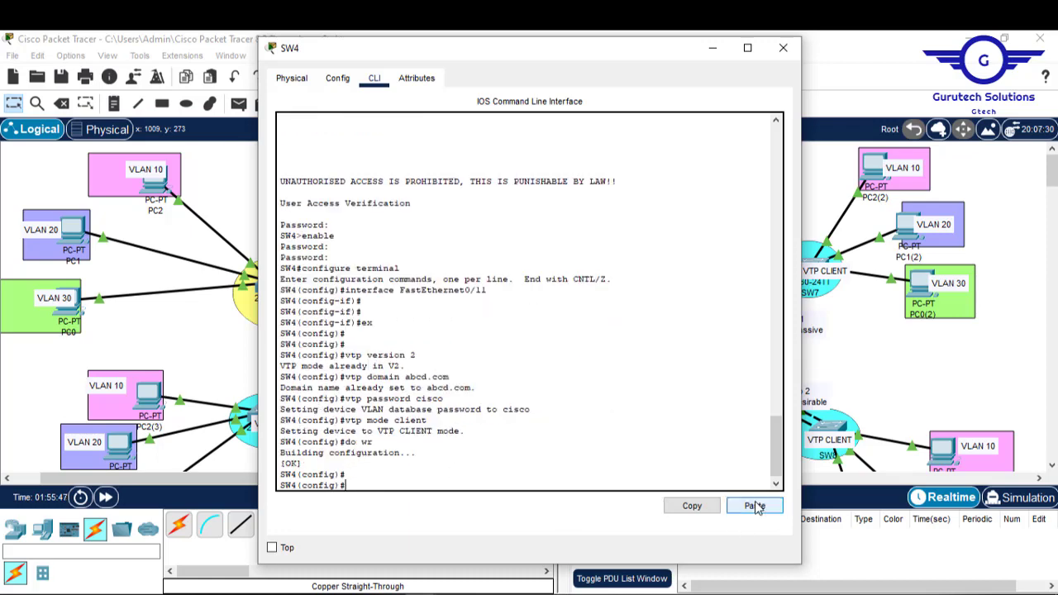
click(783, 47)
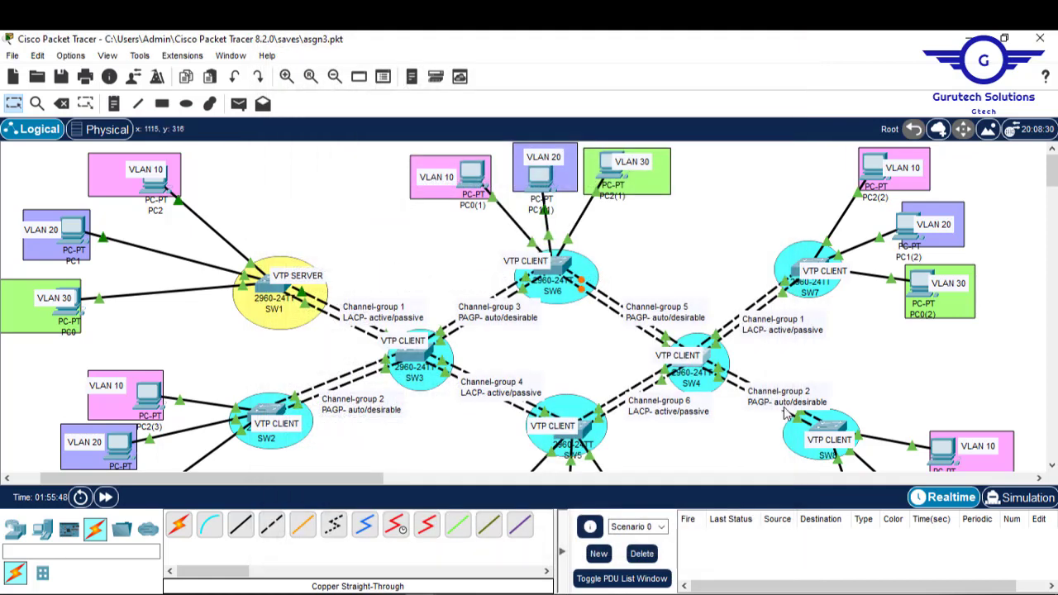
Paste the VTP client and save commands into SW8 from global configuration mode
click(833, 432)
click(337, 77)
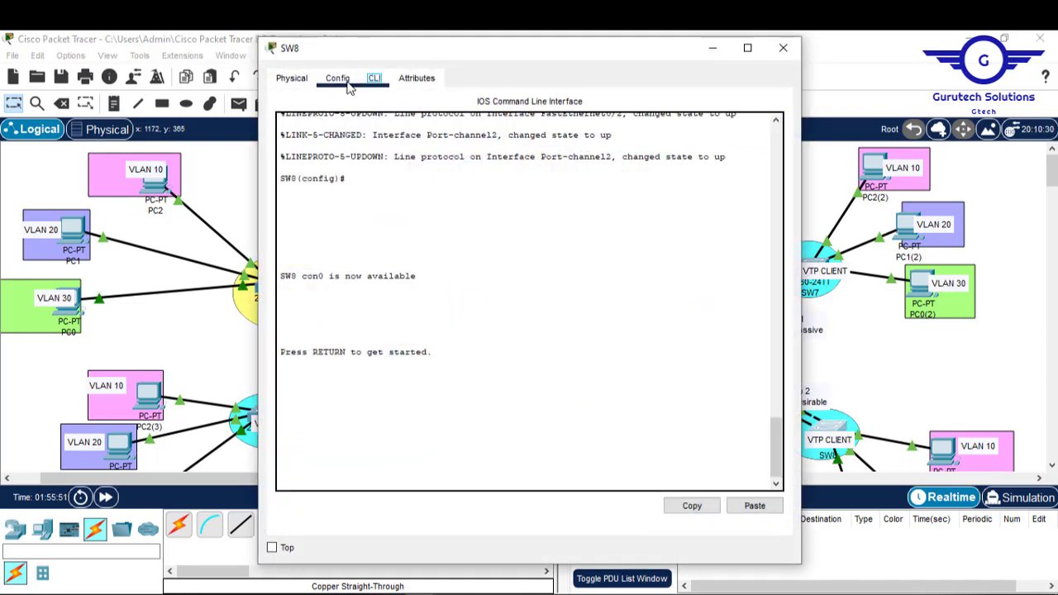
click(342, 267)
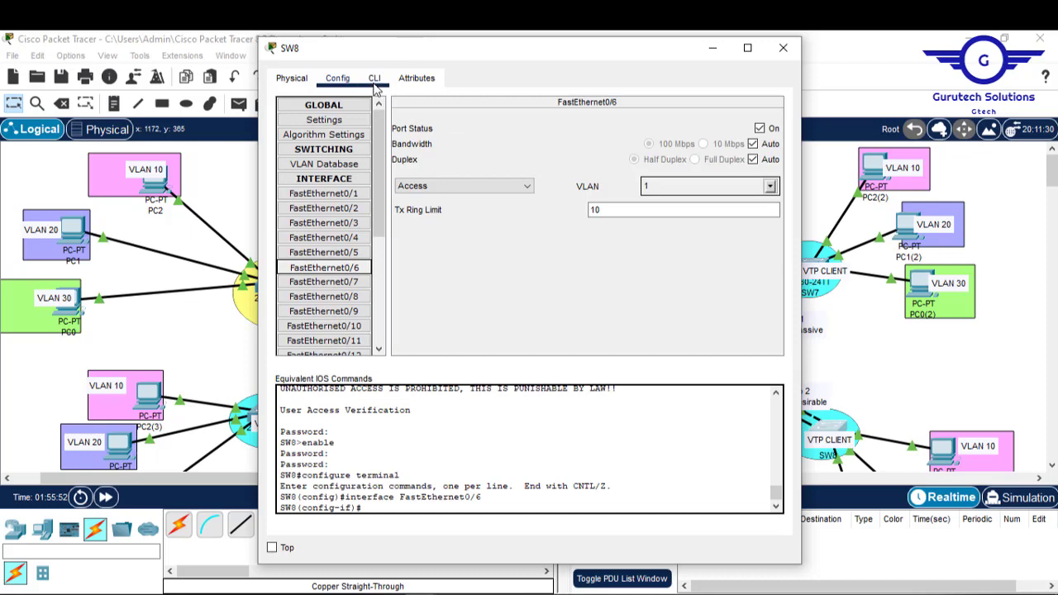
click(374, 79)
text(ex)
key(Return)
key(Return)
key(Return)
key(Return)
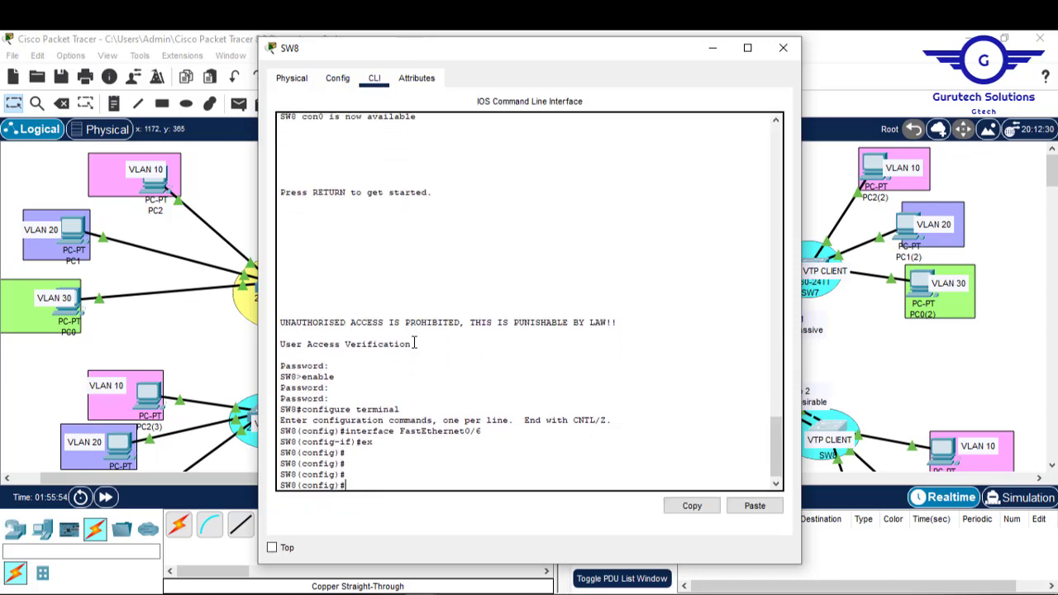
click(761, 506)
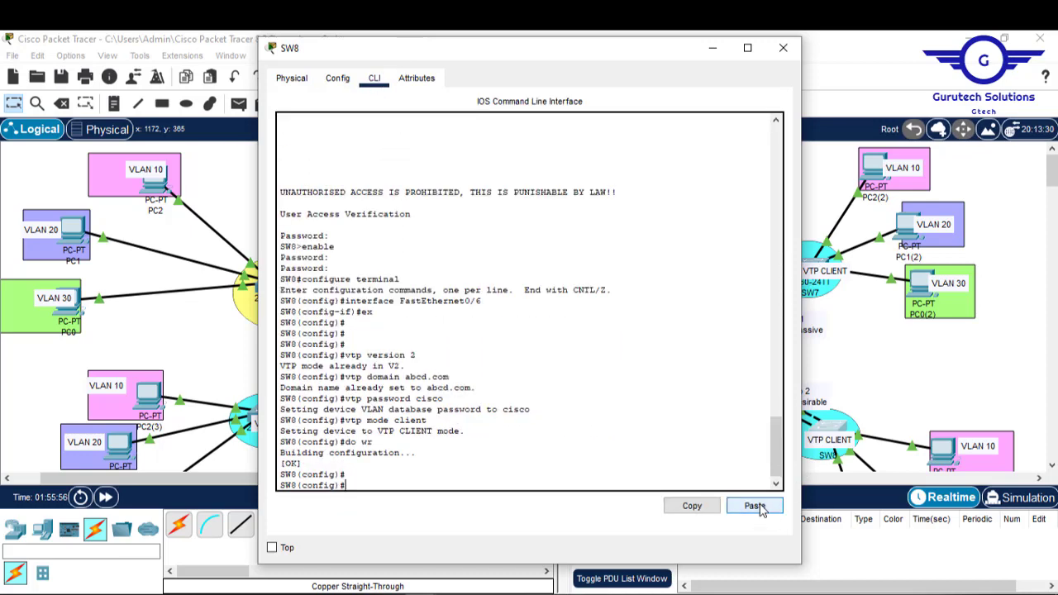
click(783, 48)
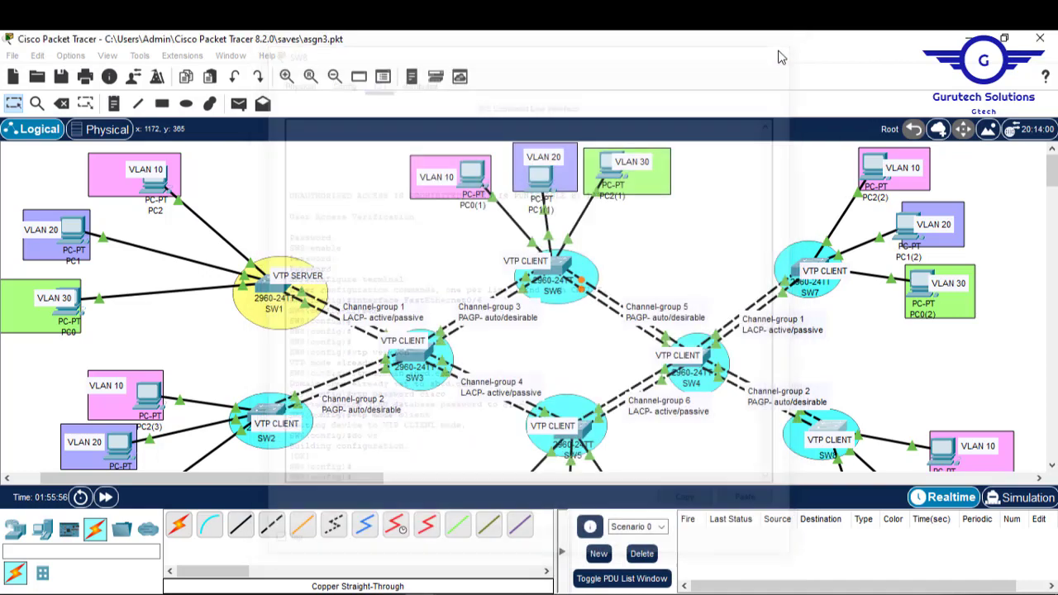
Paste the VTP client and save commands into SW7 from global configuration mode
click(804, 274)
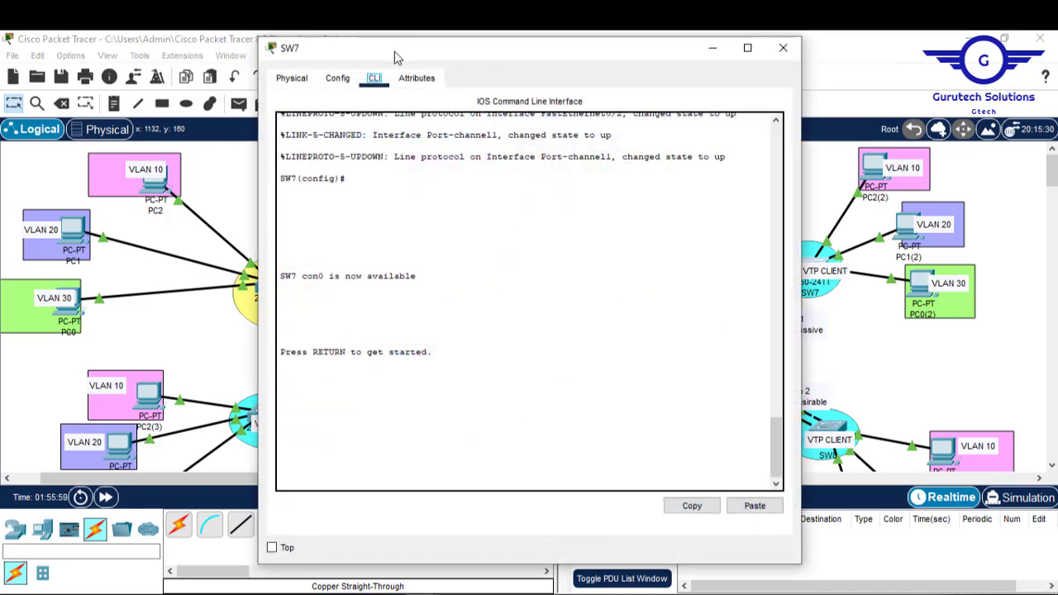
click(339, 77)
click(335, 270)
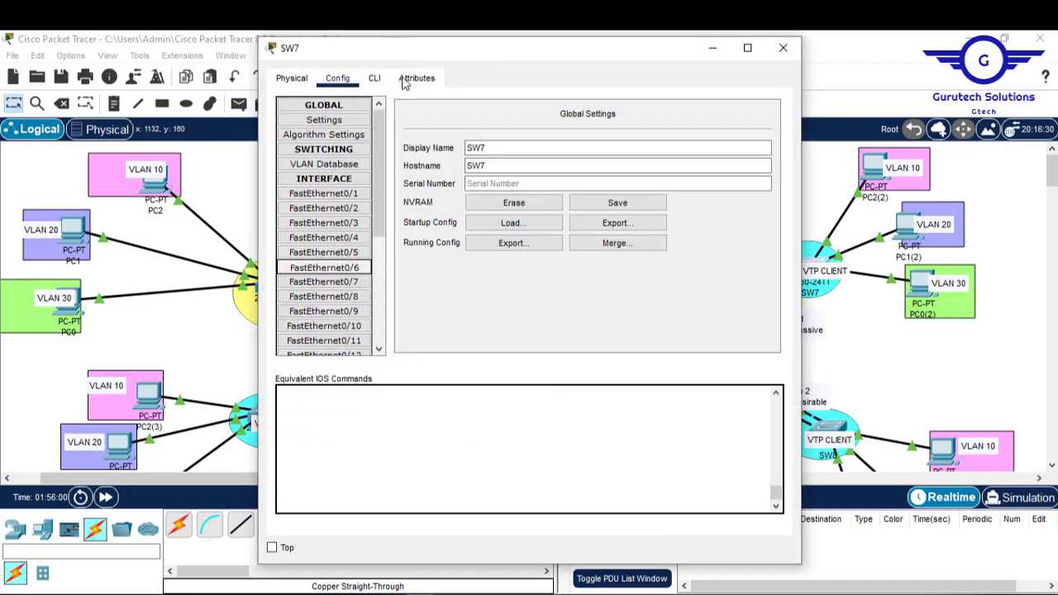
click(377, 80)
text(ex)
key(Return)
key(Return)
key(Return)
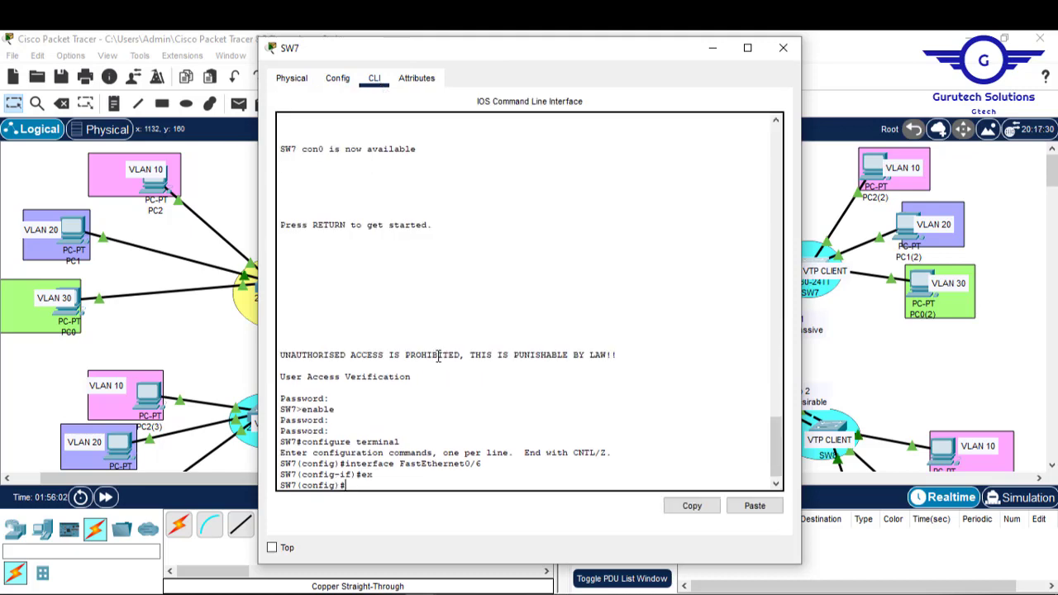
click(752, 507)
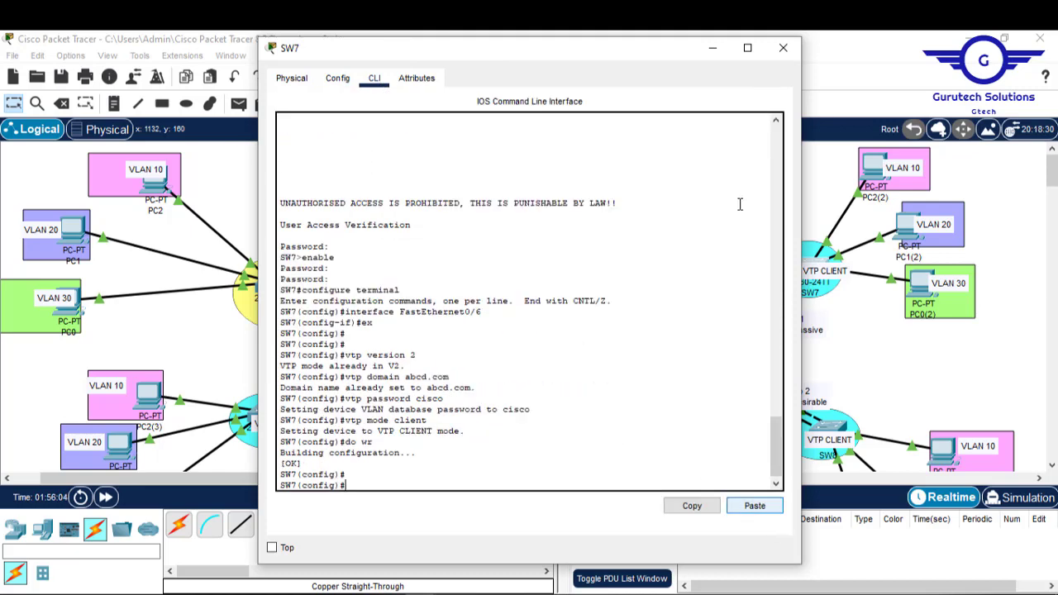
click(785, 50)
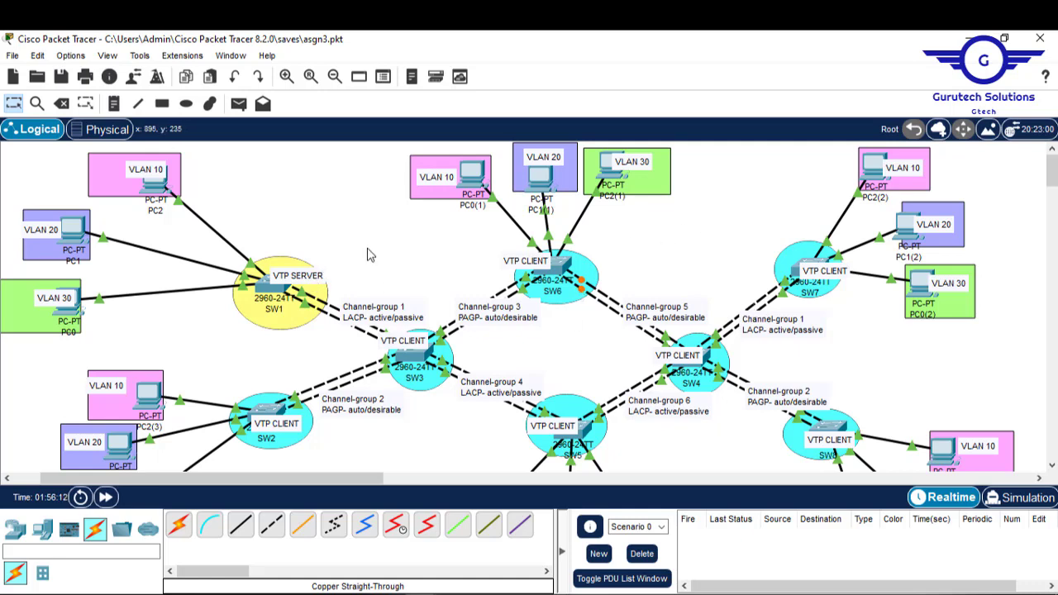
double_click(263, 289)
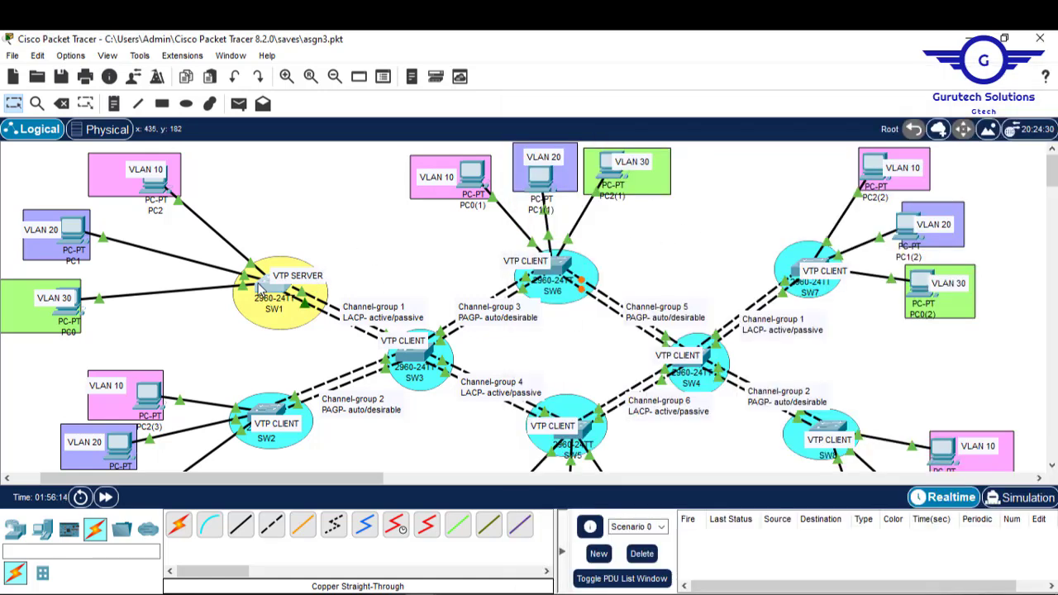
click(262, 289)
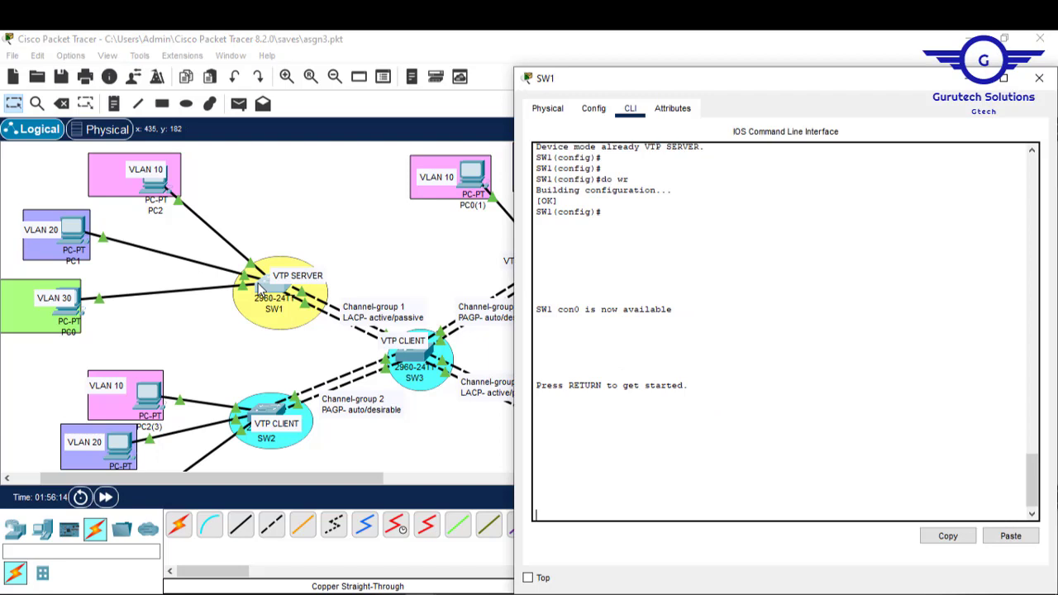
click(594, 109)
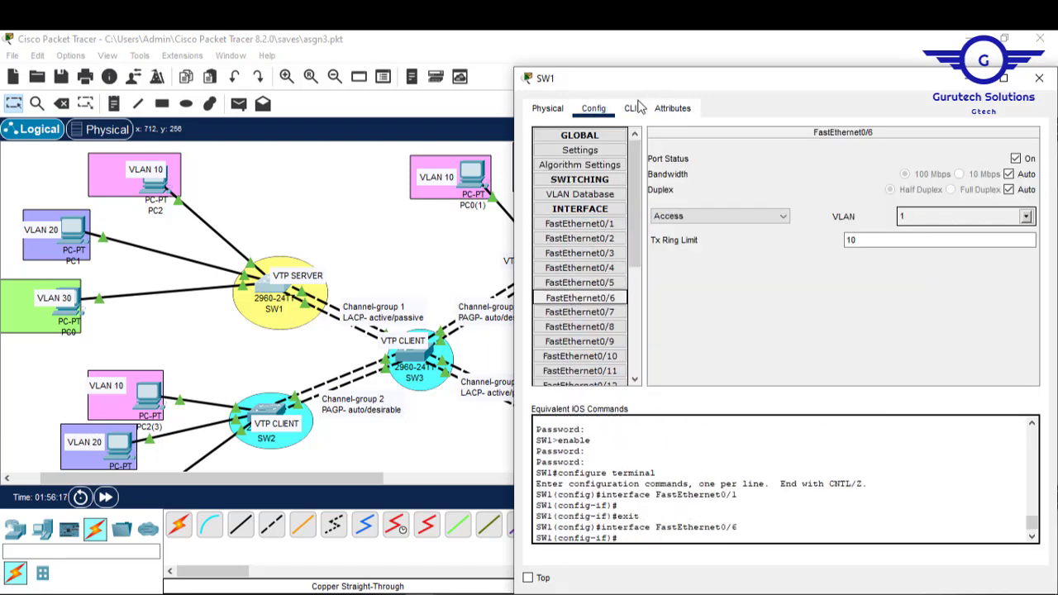
click(630, 108)
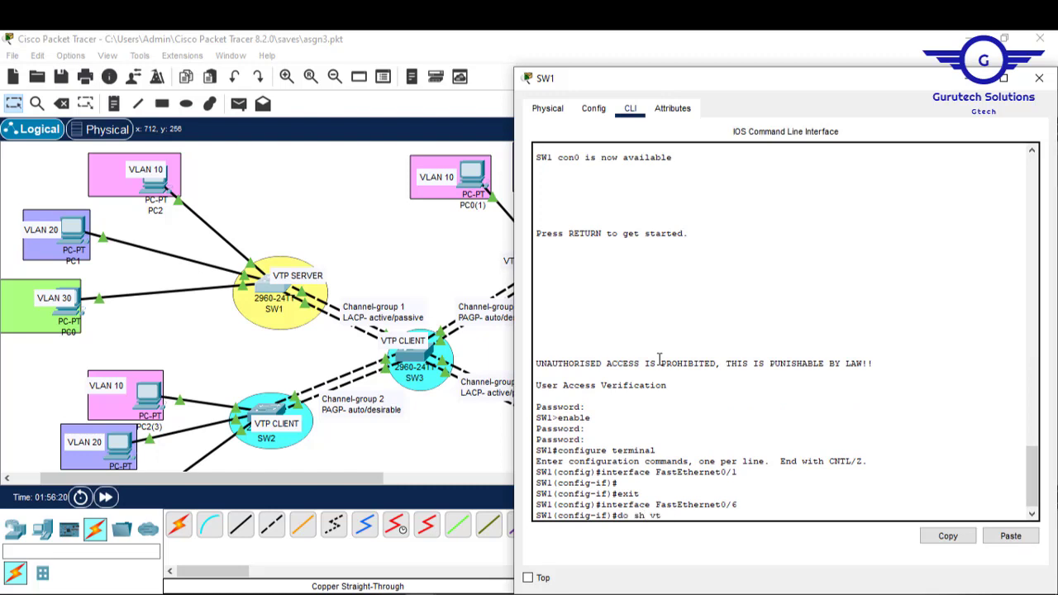
text(do sh vtp status)
key(Return)
key(Return)
key(Return)
key(Return)
key(Return)
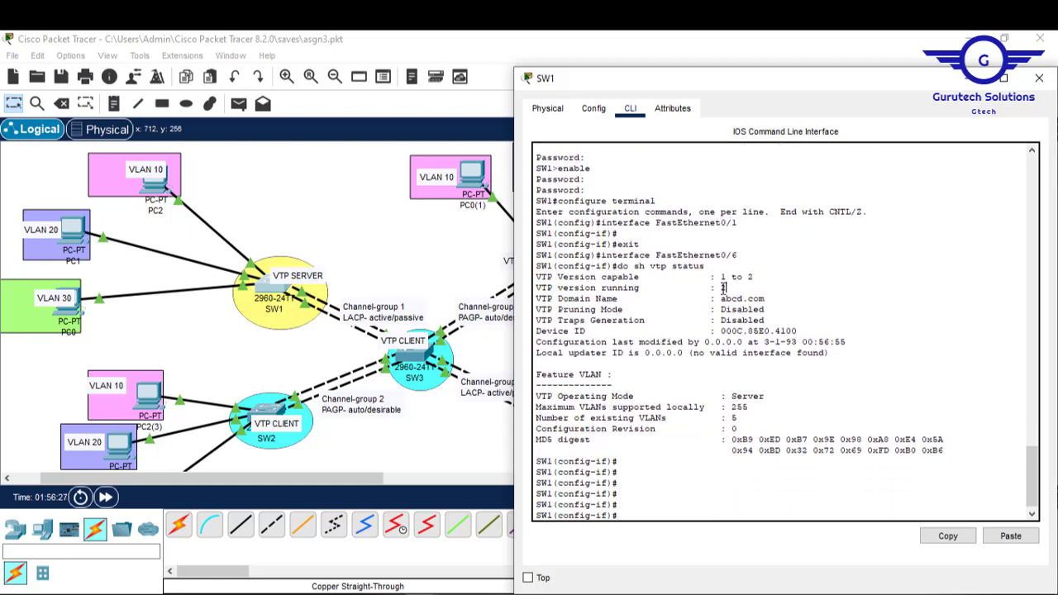
drag(767, 299, 721, 299)
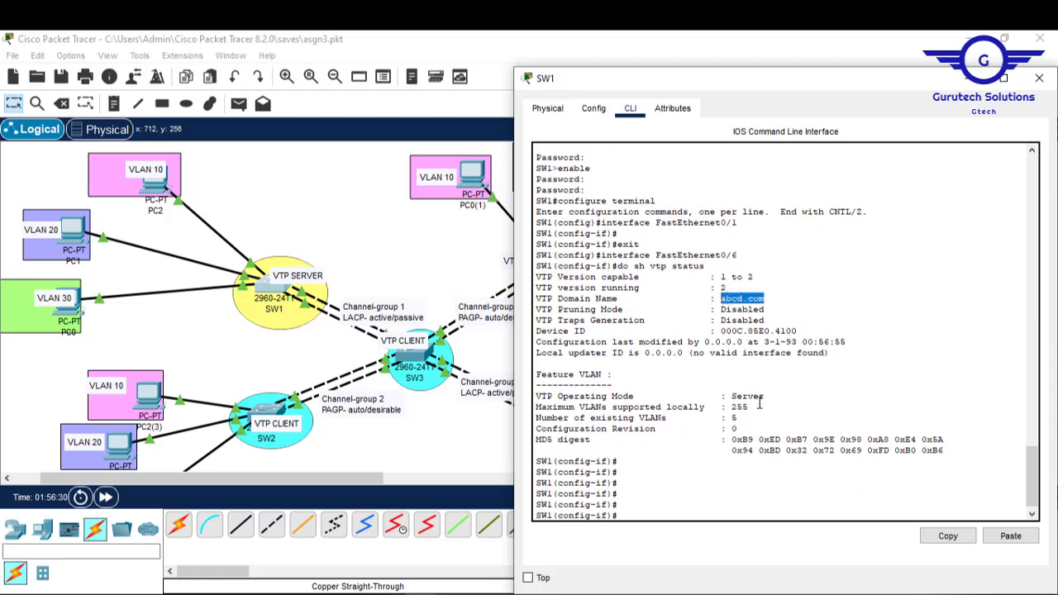
drag(767, 397, 731, 397)
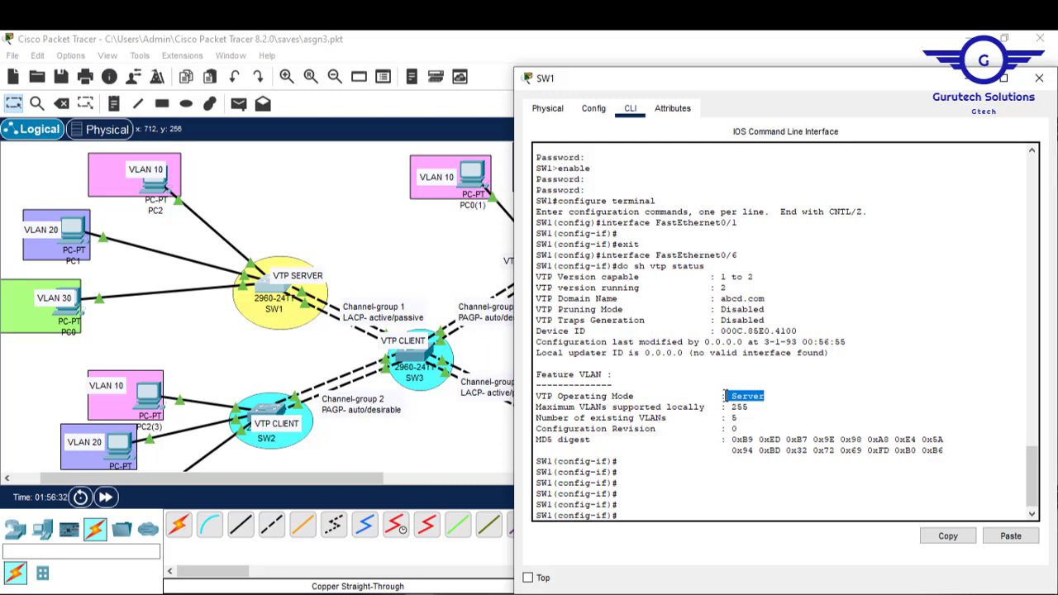
click(1039, 78)
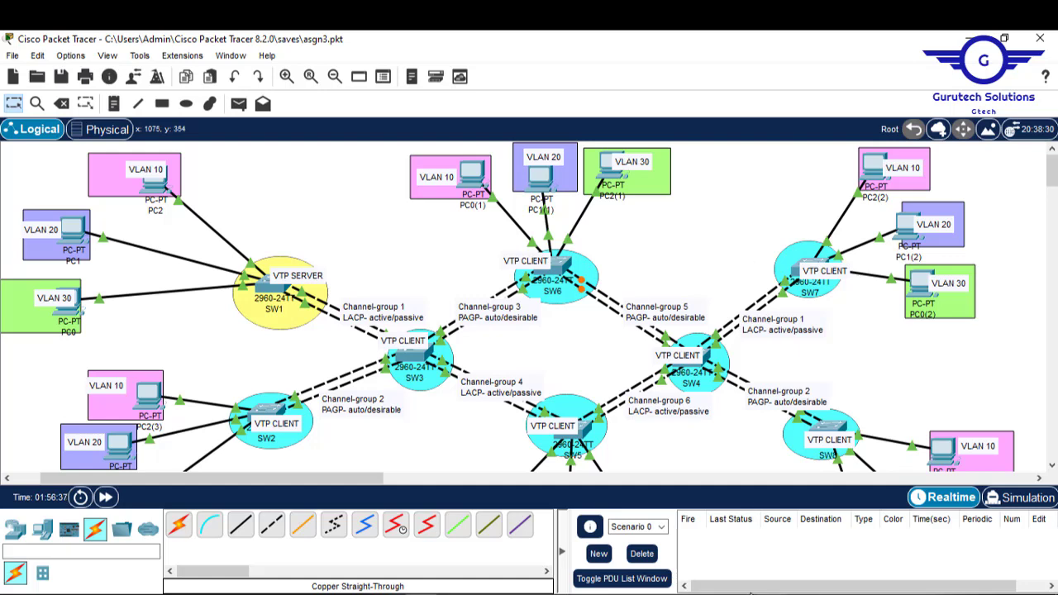
click(741, 594)
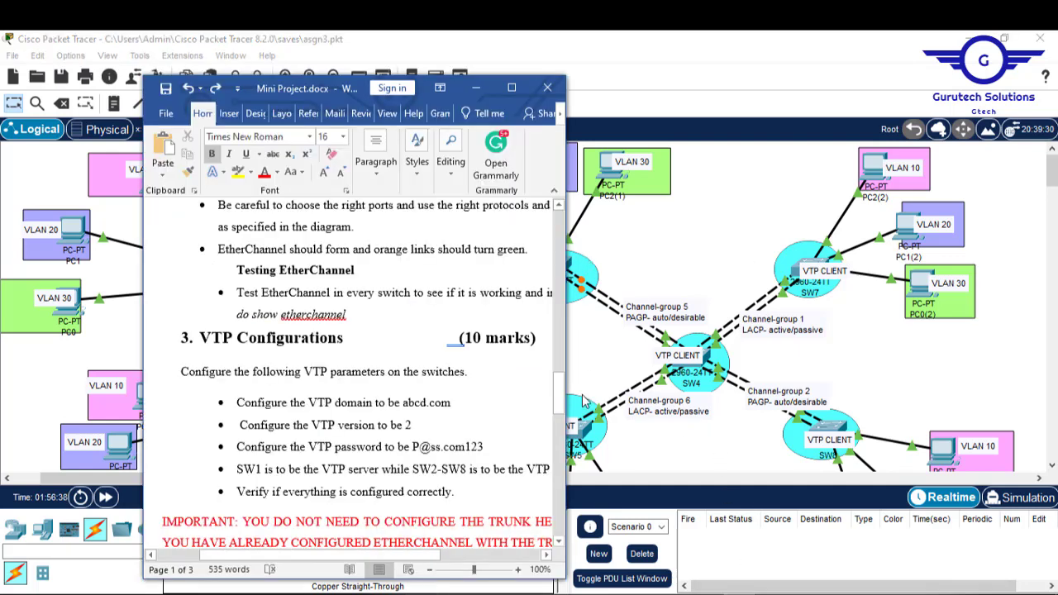
drag(561, 400, 560, 414)
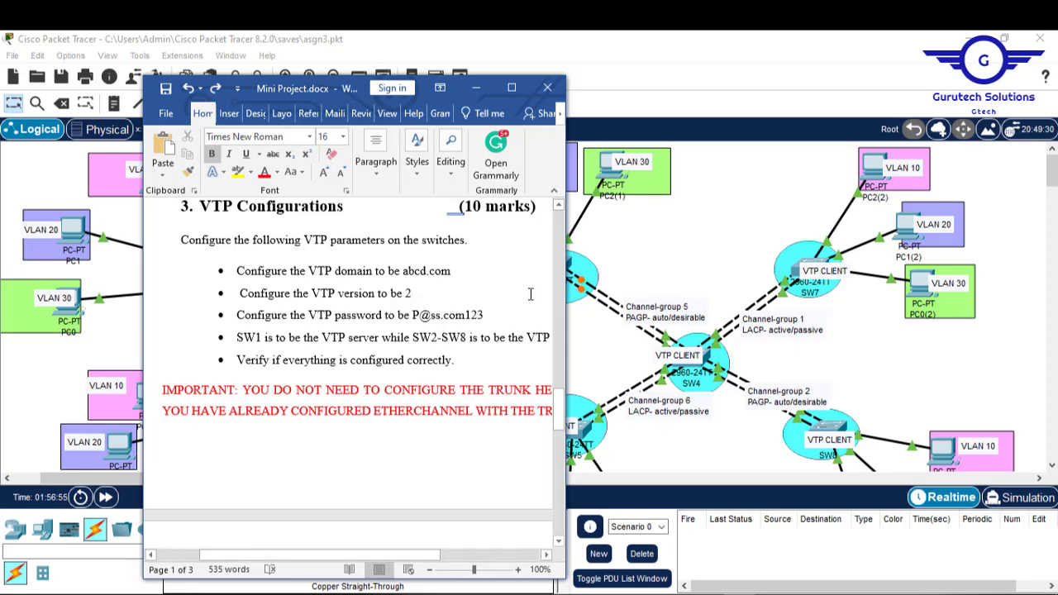
click(665, 282)
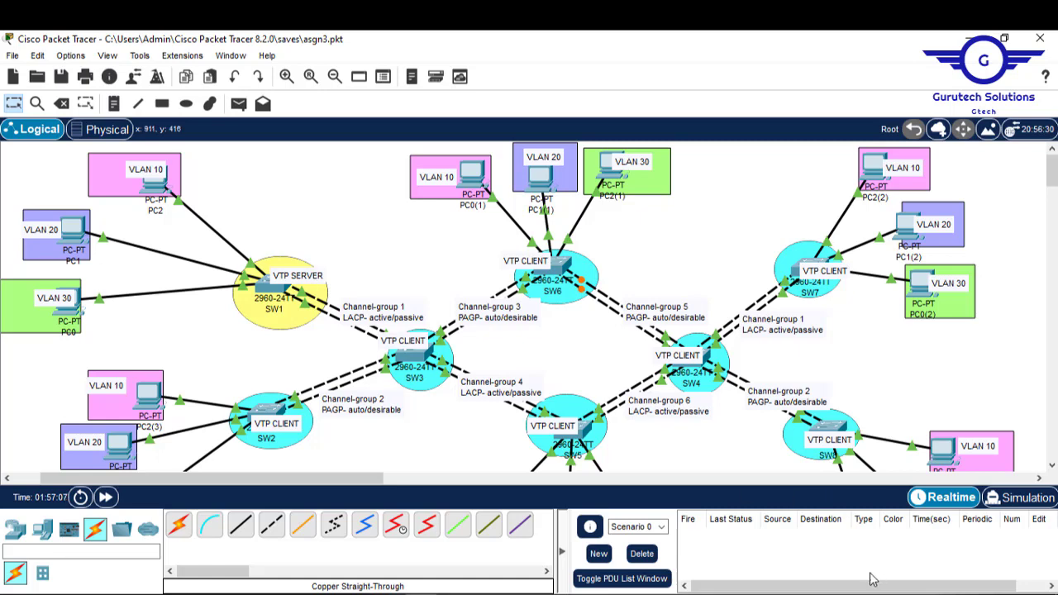
Run 'do sh vtp status' on SW7, highlighting Client mode and domain abcd.com, then return to Word
click(836, 594)
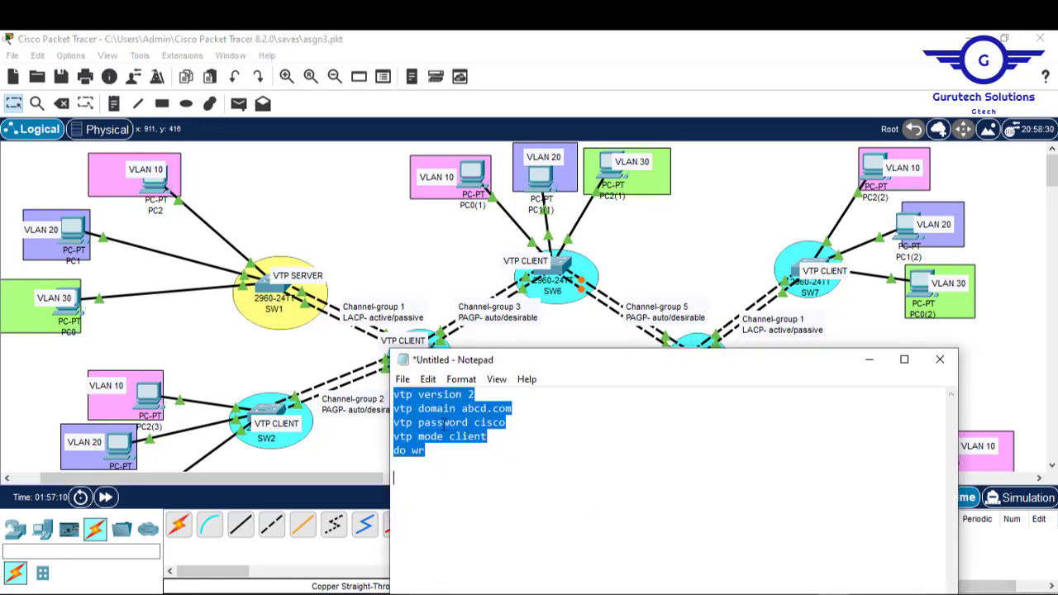
click(794, 277)
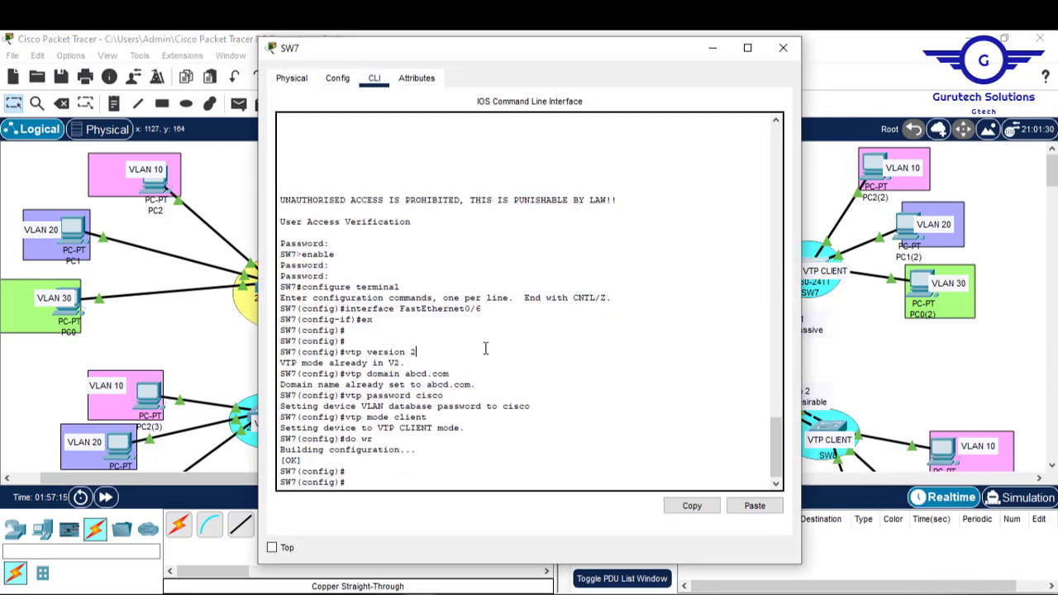
text(do sh vtp status)
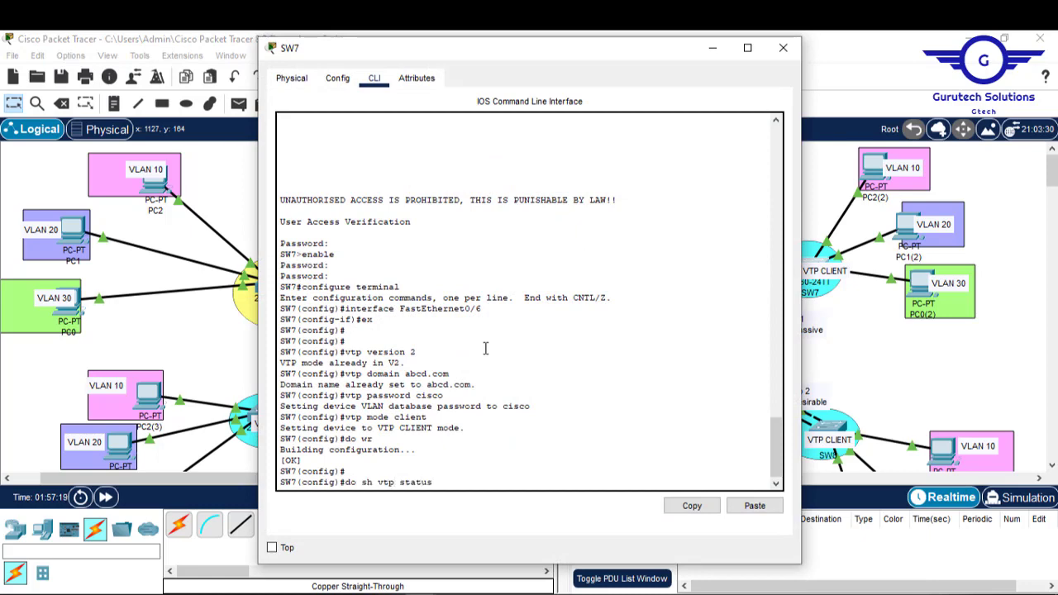
key(Return)
key(Return)
key(Return)
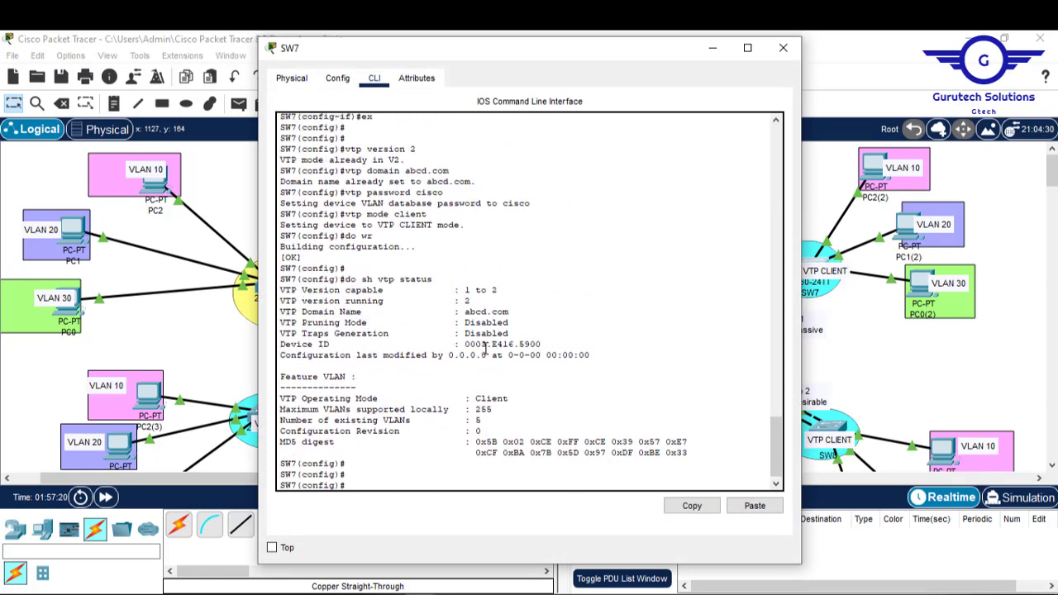
drag(510, 399, 477, 400)
drag(509, 312, 465, 301)
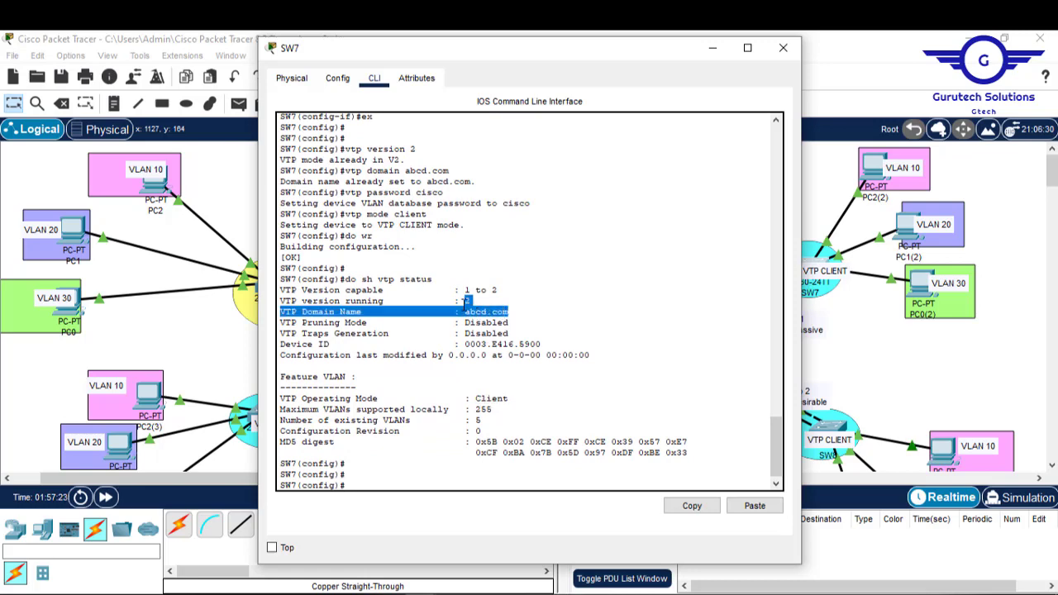
click(783, 47)
click(742, 594)
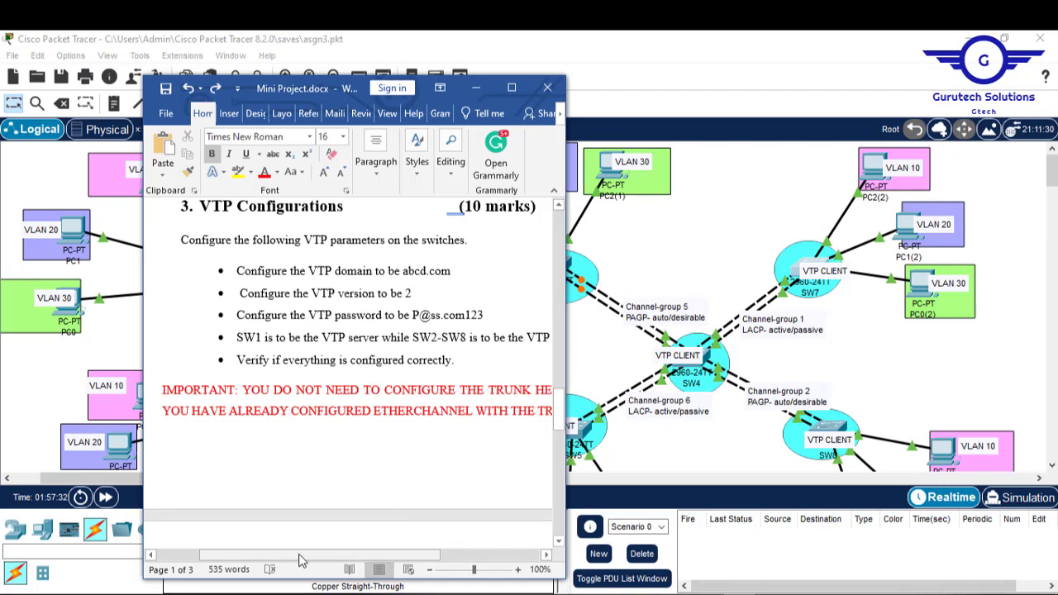
Remove the 'Identify and configure trunk ports' bullet from section 4, VLAN Configurations
drag(300, 557, 376, 562)
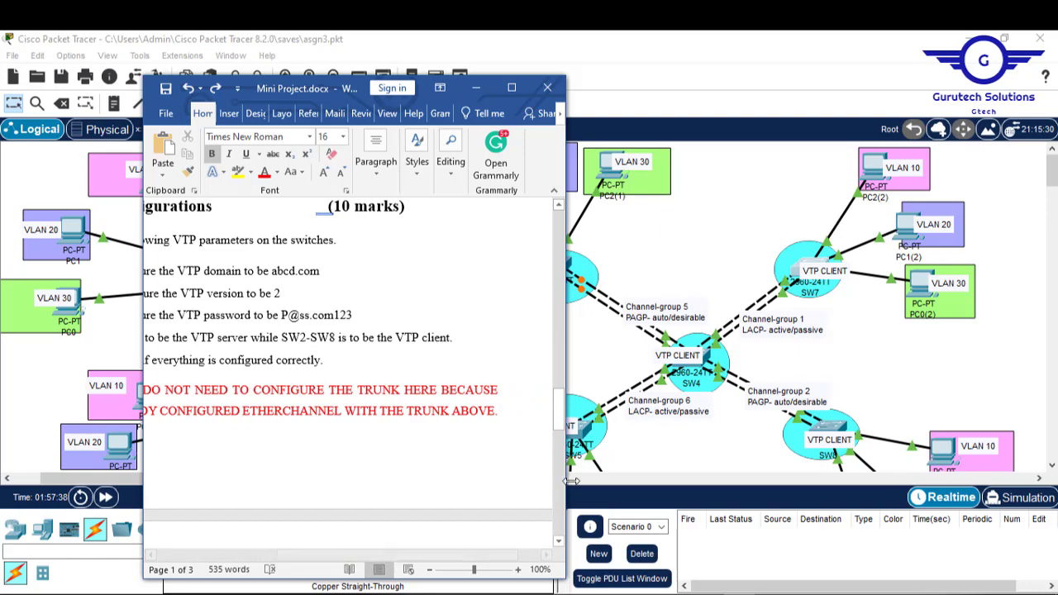
click(512, 88)
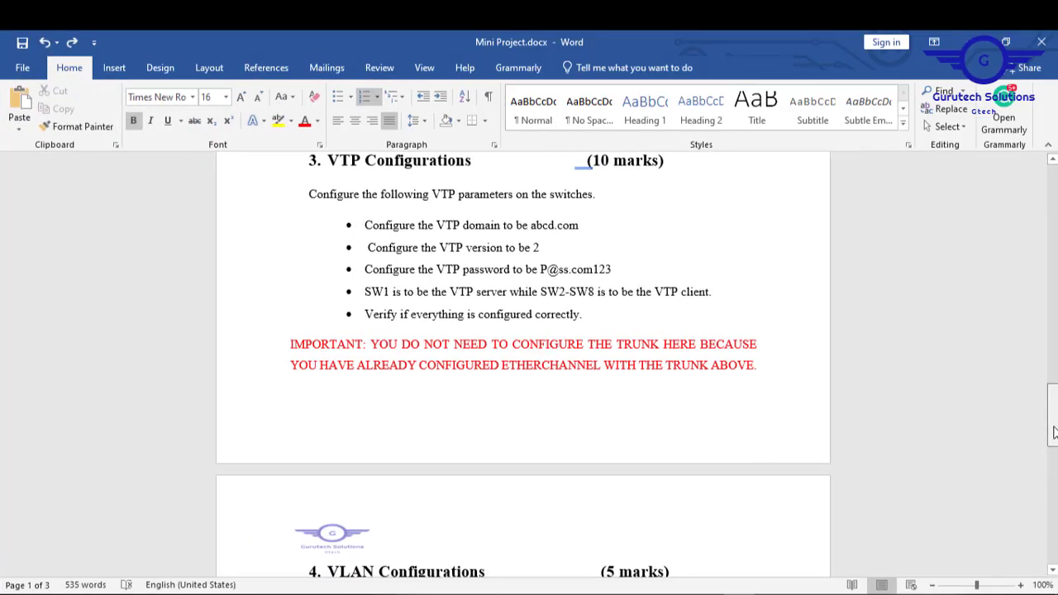
drag(1053, 432, 1053, 408)
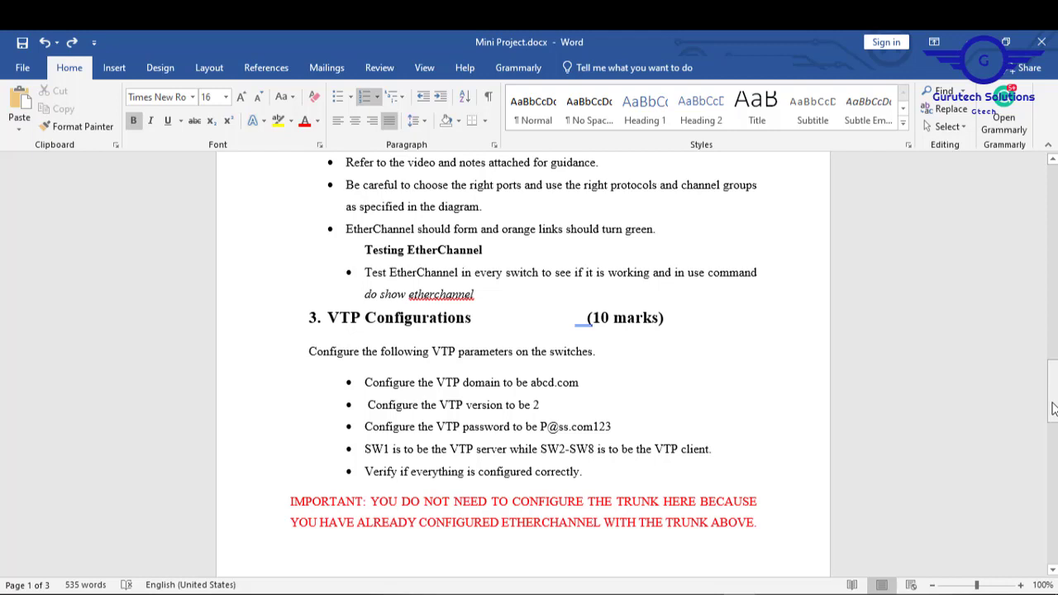
drag(1054, 409, 1055, 470)
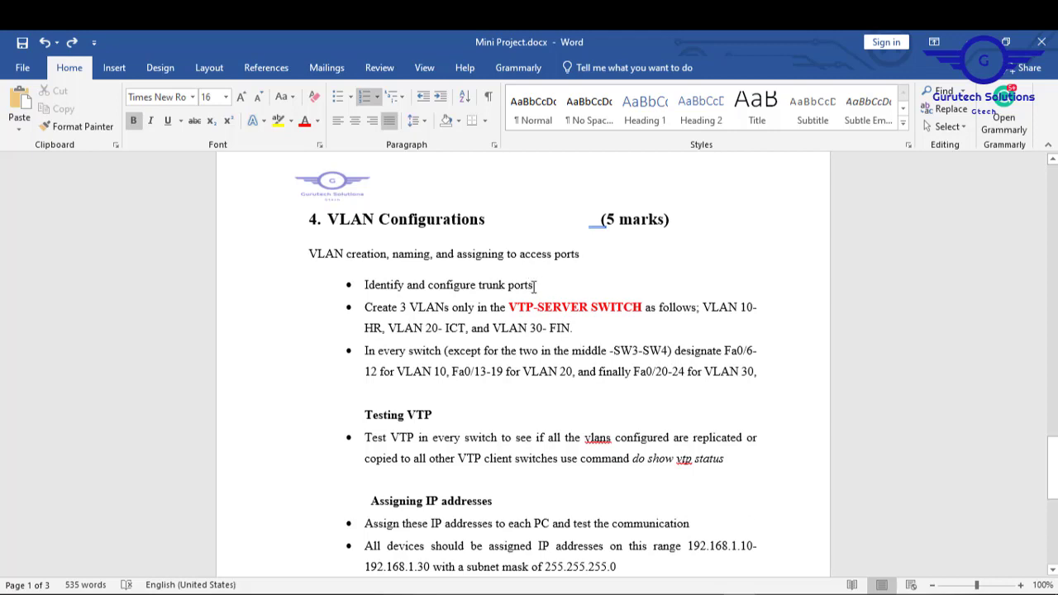
drag(536, 285, 364, 286)
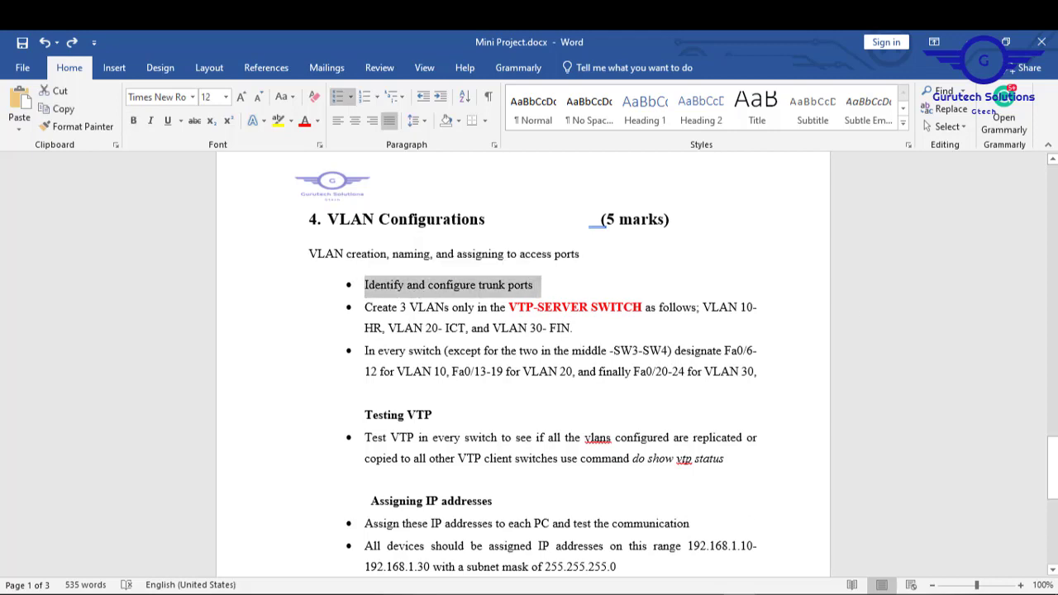
drag(1052, 468, 1046, 430)
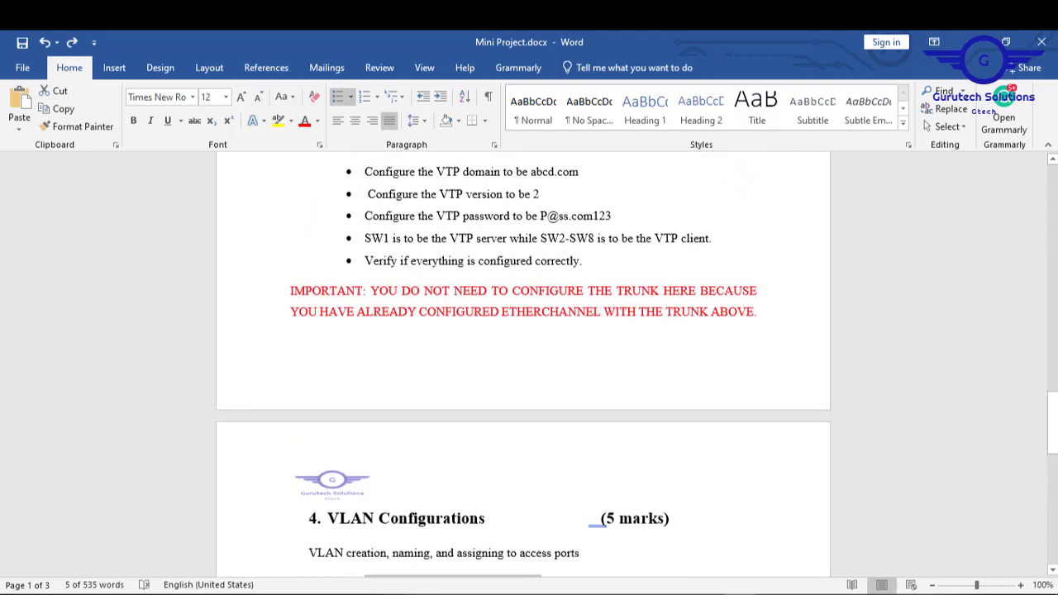
drag(1053, 423, 1053, 460)
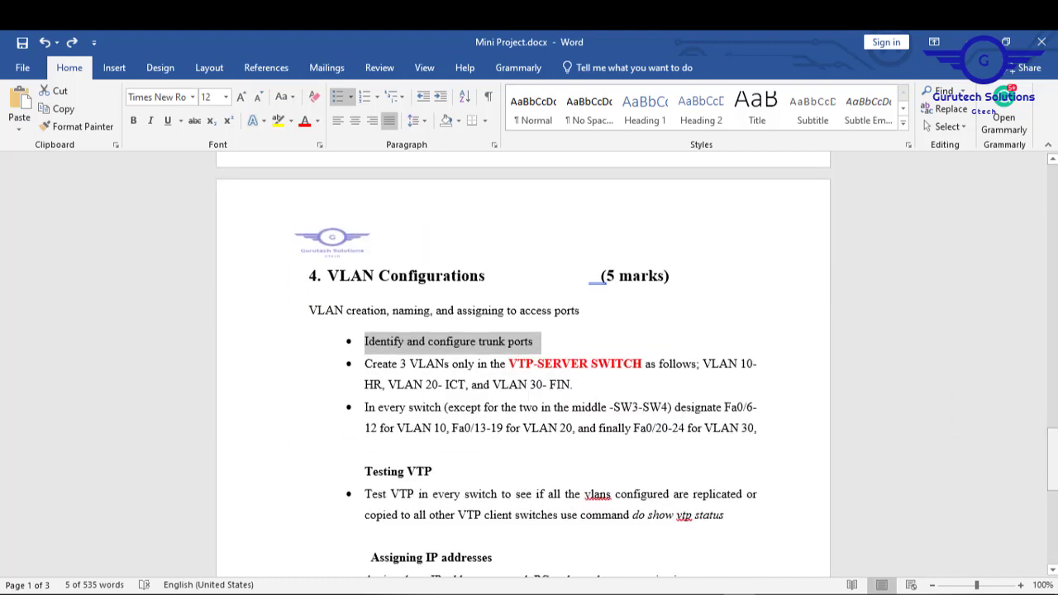
key(Delete)
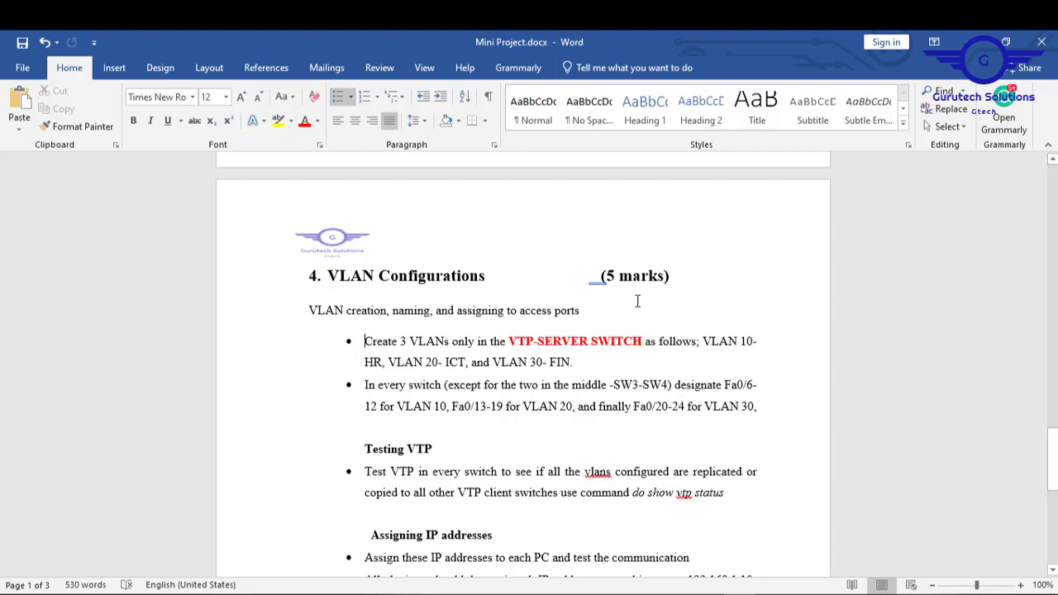
click(965, 41)
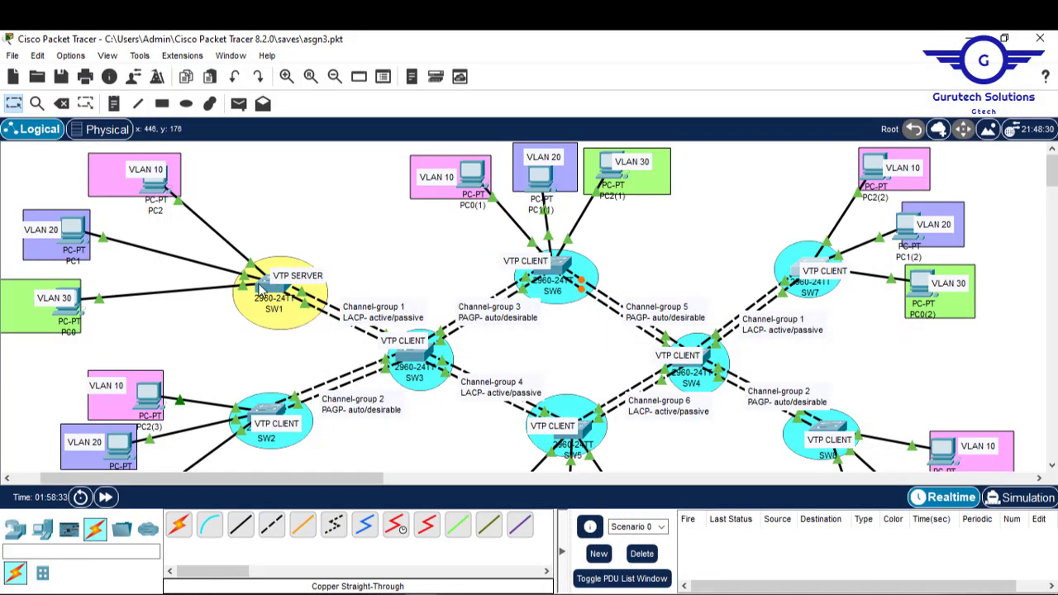
In SW1's global configuration, create VLAN 10 named HR
click(261, 290)
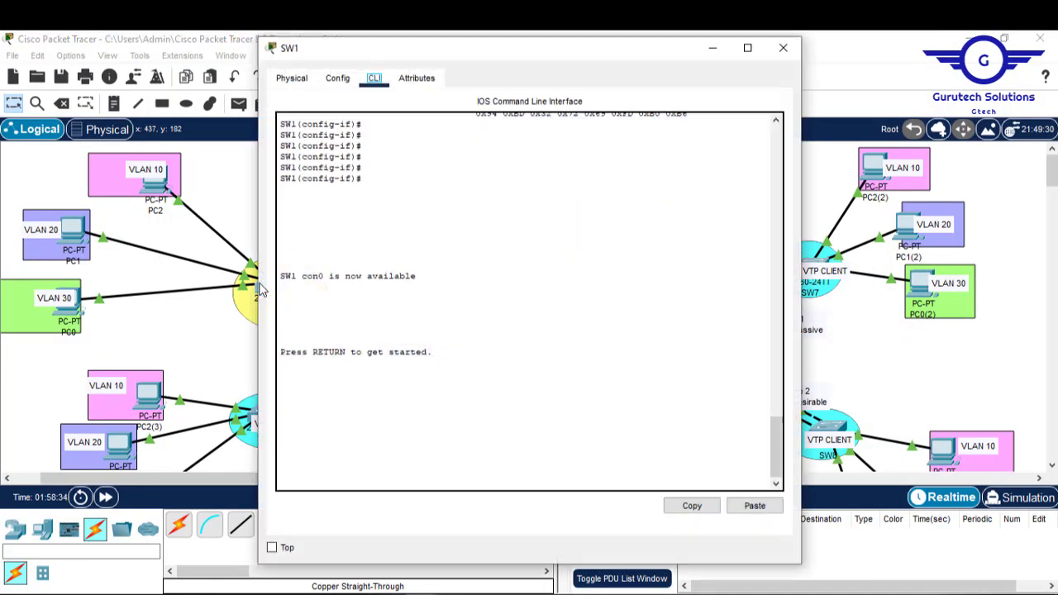
click(337, 81)
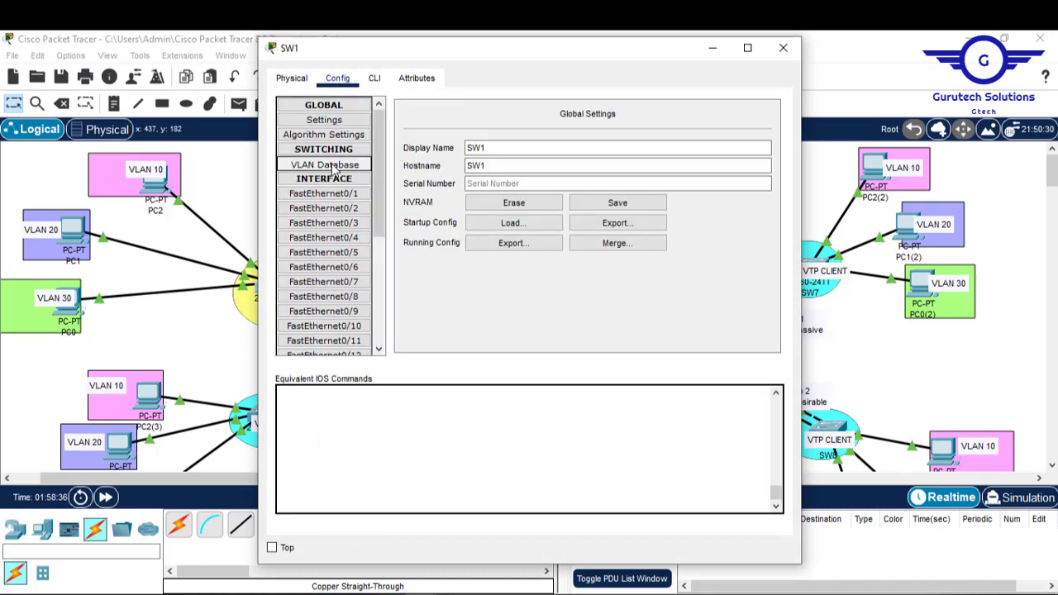
click(331, 166)
click(324, 209)
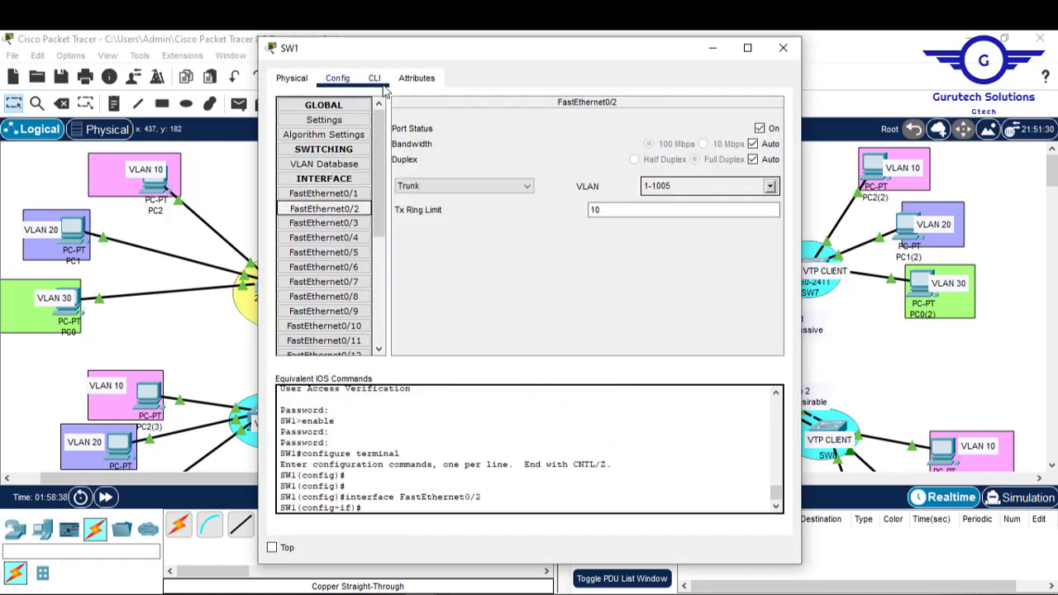
click(374, 80)
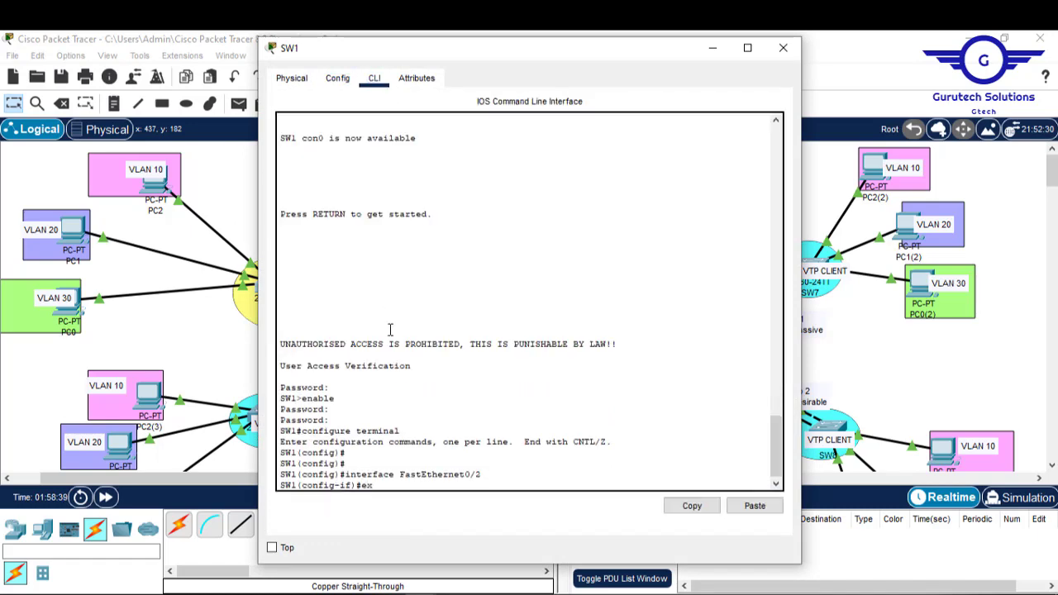
text(ex)
key(Return)
key(Return)
key(Return)
key(Return)
key(Return)
key(Return)
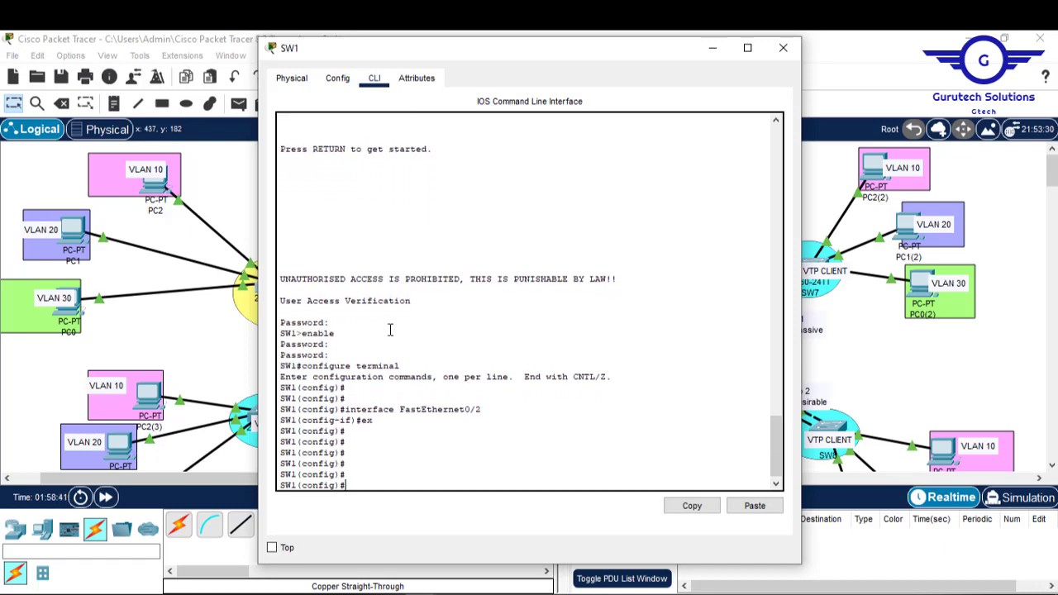
text(vlan 10)
key(Return)
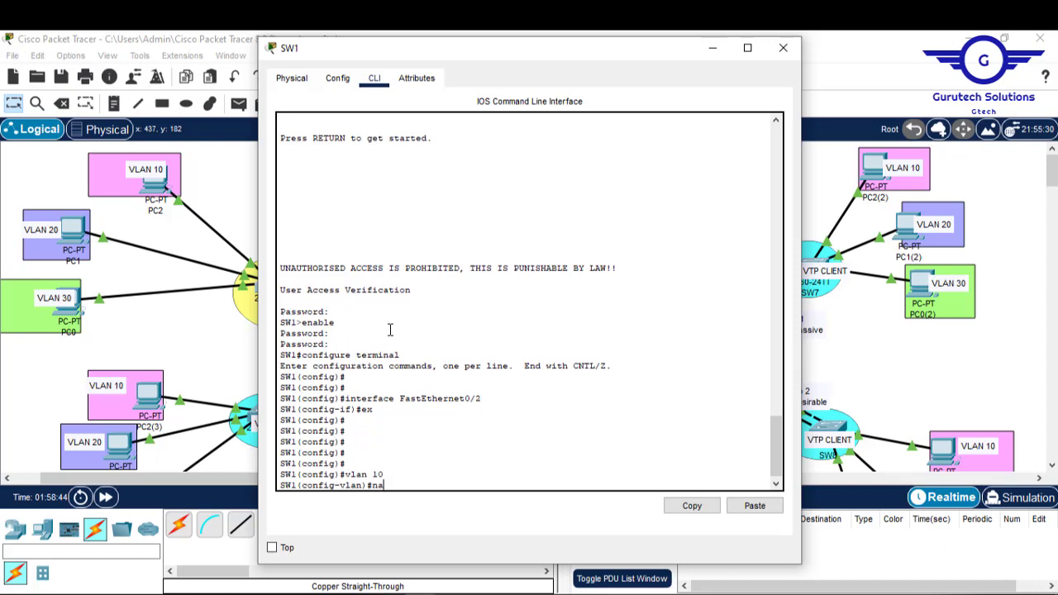
text(name HR)
key(Return)
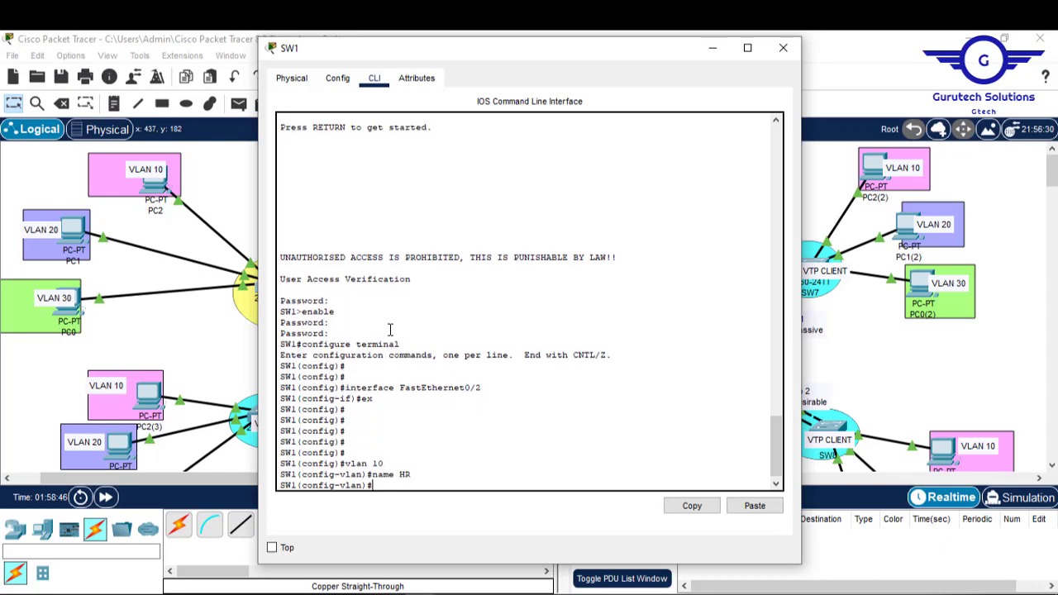
Add VLAN 20 named ICT and VLAN 30 named FIN on SW1
key(Up)
key(Up)
key(BackSpace)
key(BackSpace)
text(20)
key(Return)
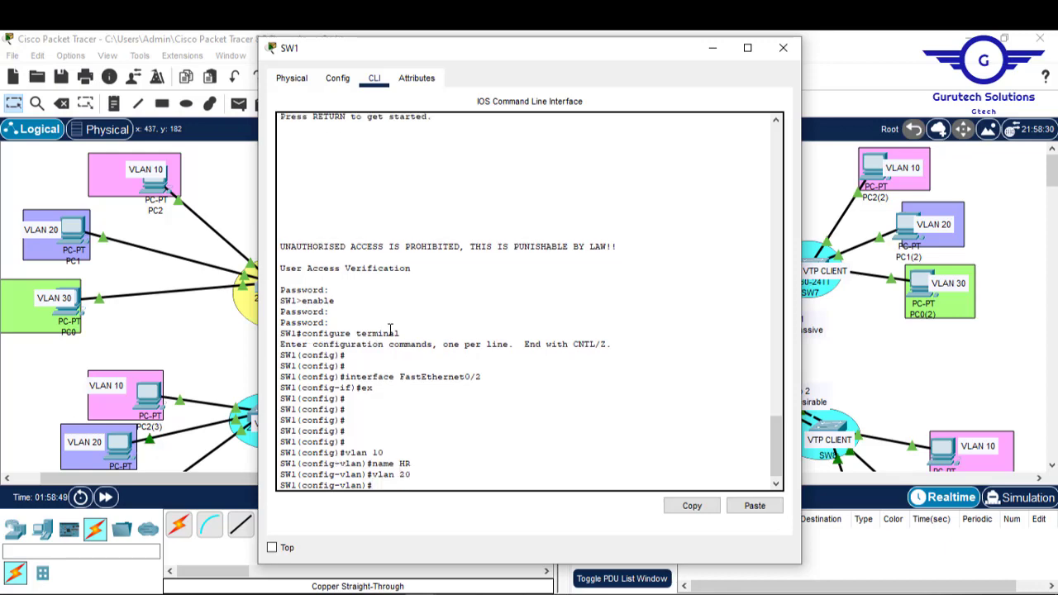
key(Up)
key(Up)
key(BackSpace)
text(ICT)
key(Return)
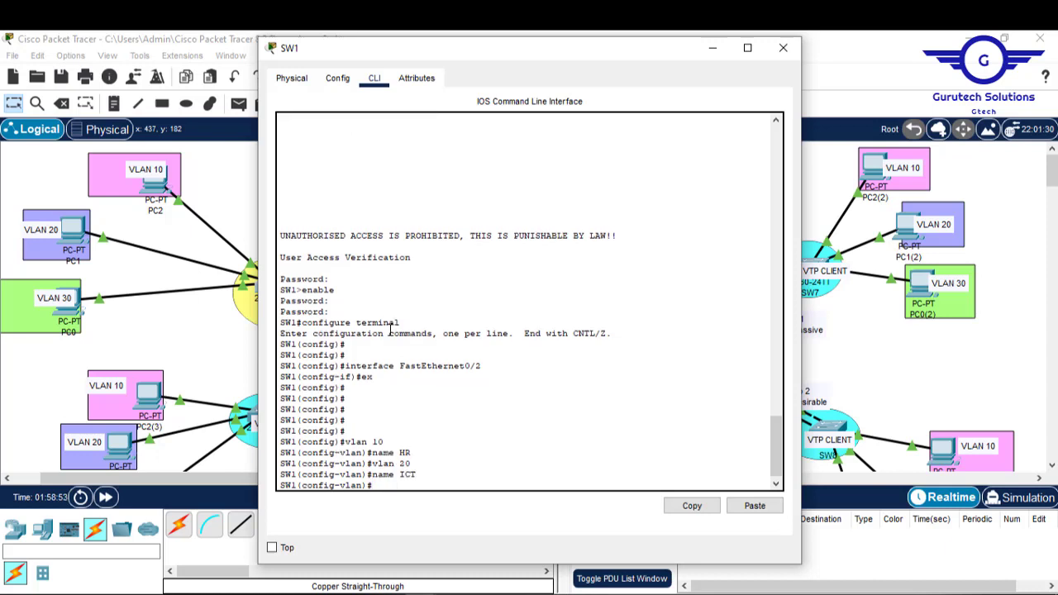
key(Up)
key(Up)
key(BackSpace)
text(30)
key(Return)
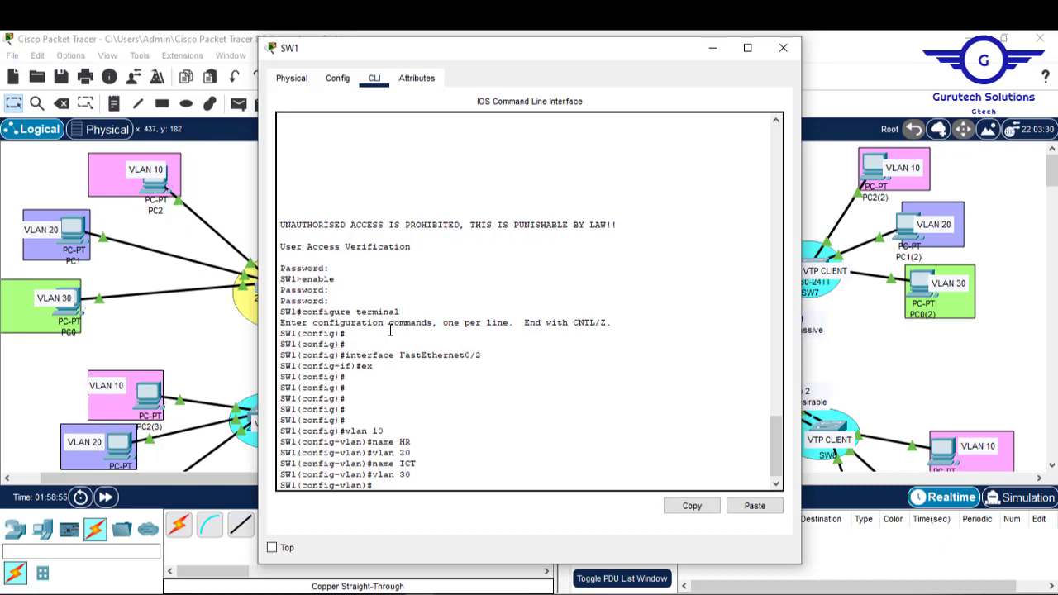
key(Up)
key(Up)
text(FIN)
key(Return)
Save SW1 with 'do wr' and confirm the HR, ICT and FIN VLANs with 'do sh vlan'
text(ex)
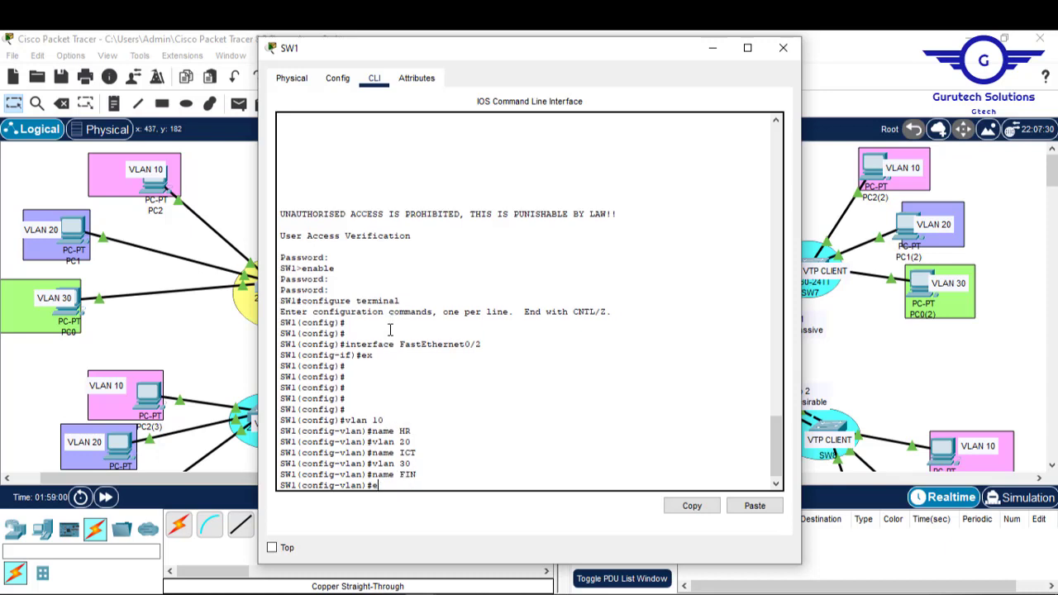
key(Return)
key(Return)
key(Return)
text(do)
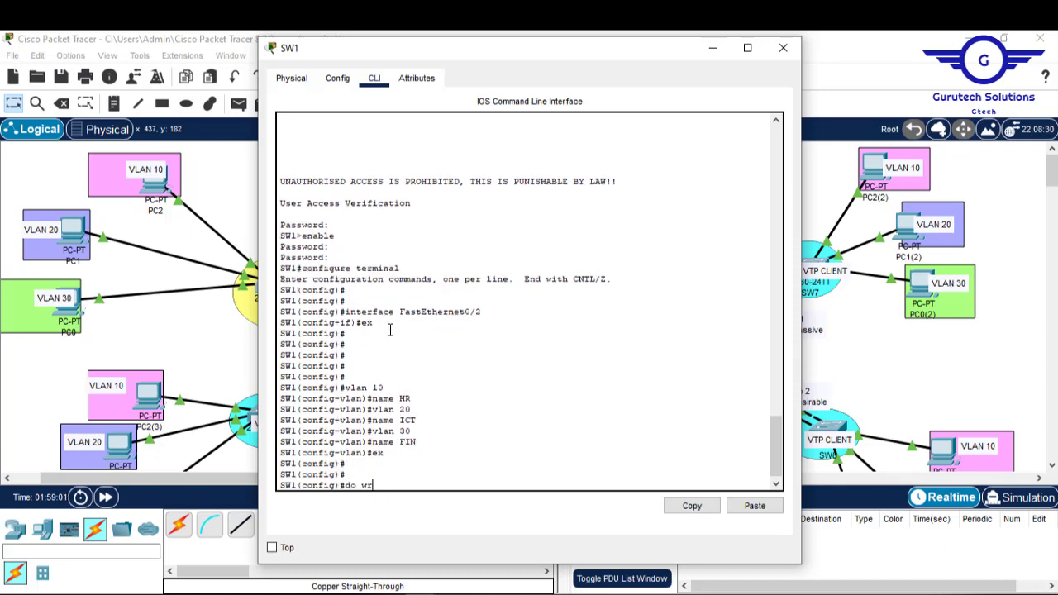
text( wr)
key(Return)
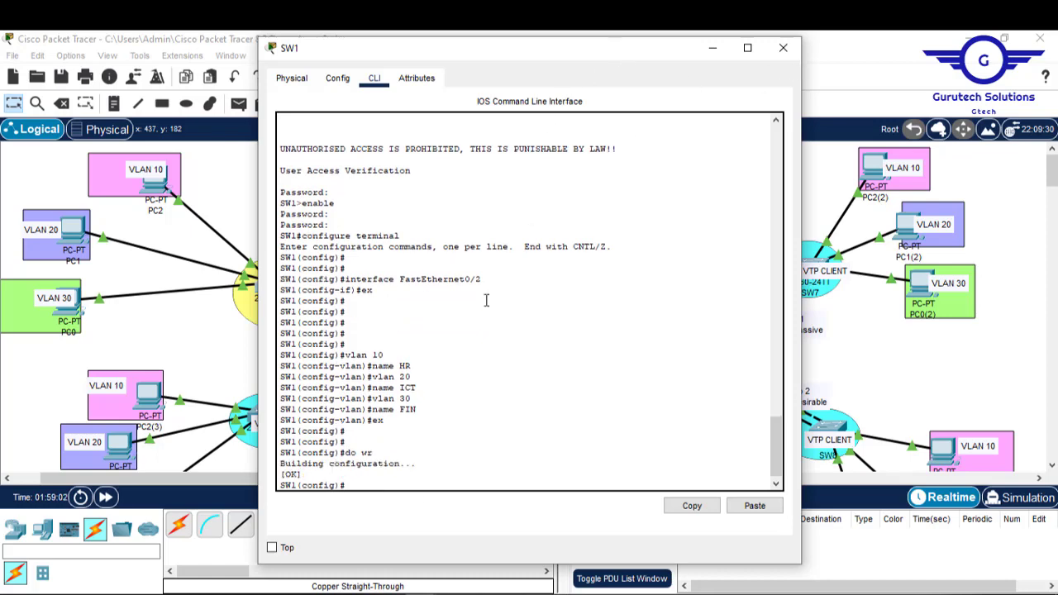
text(do sh vlan)
key(Return)
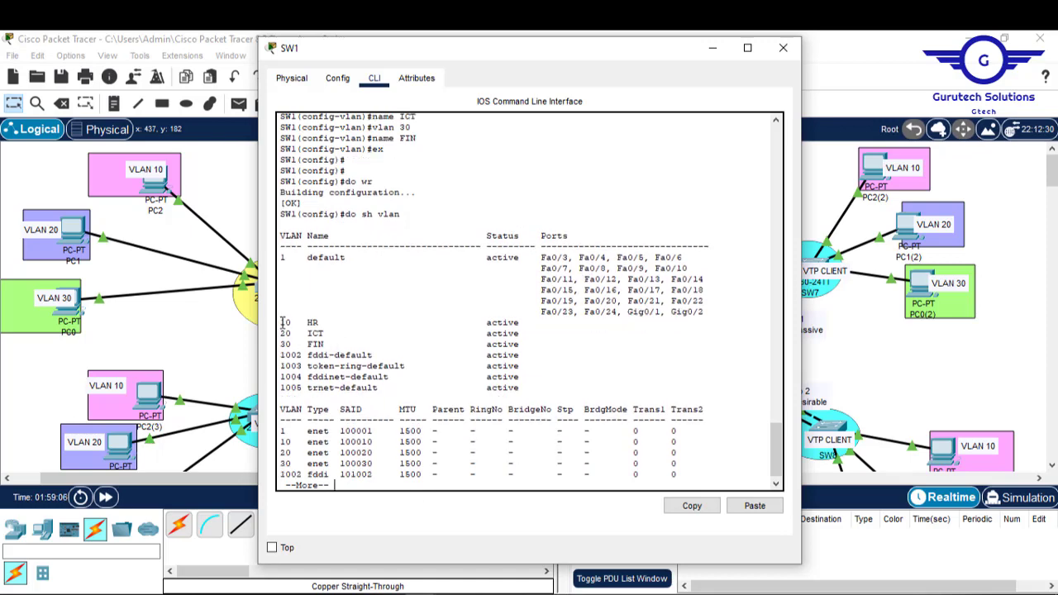
drag(284, 322, 521, 334)
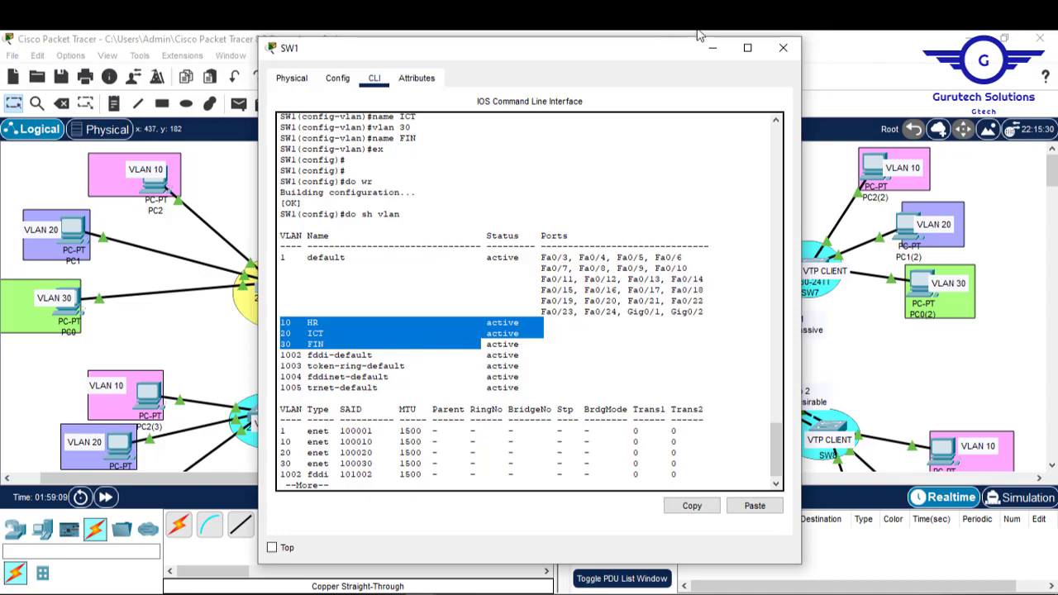
click(783, 48)
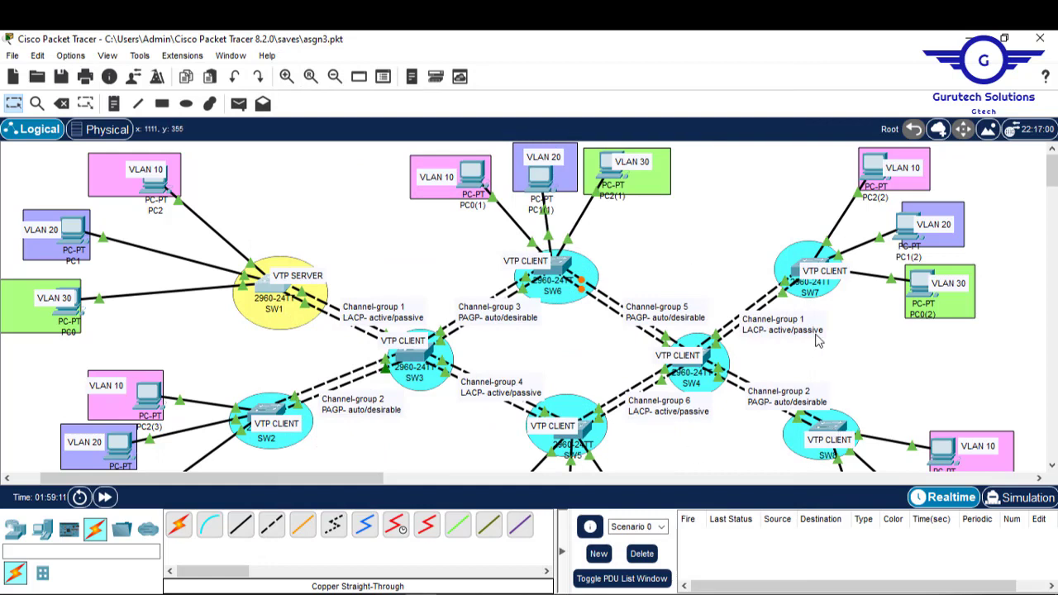
Run 'do sh vlan' on SW8 and highlight the replicated VLANs 10 HR, 20 ICT and 30 FIN
click(831, 430)
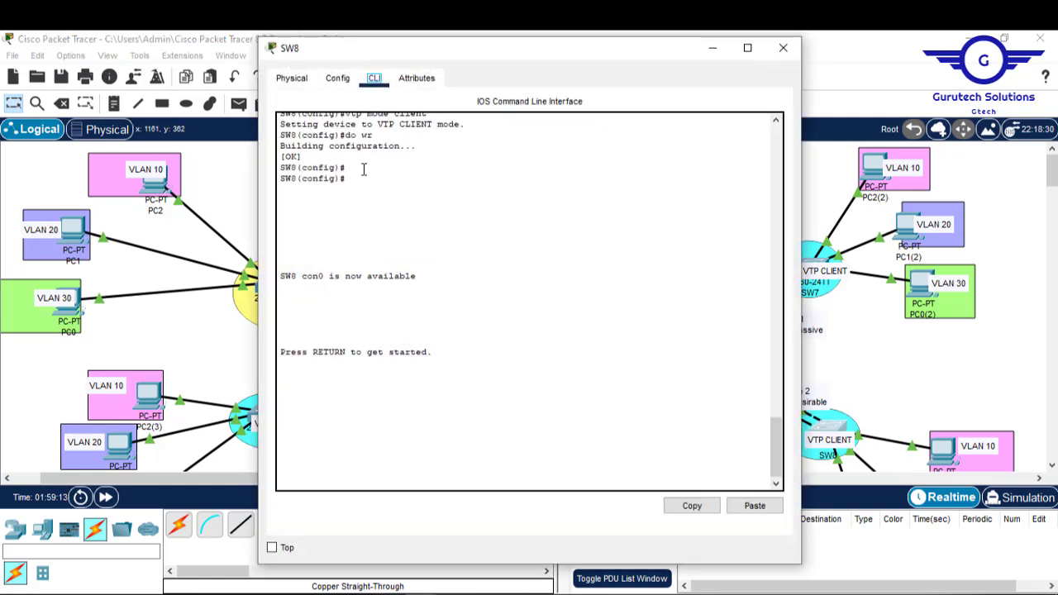
click(339, 81)
click(347, 267)
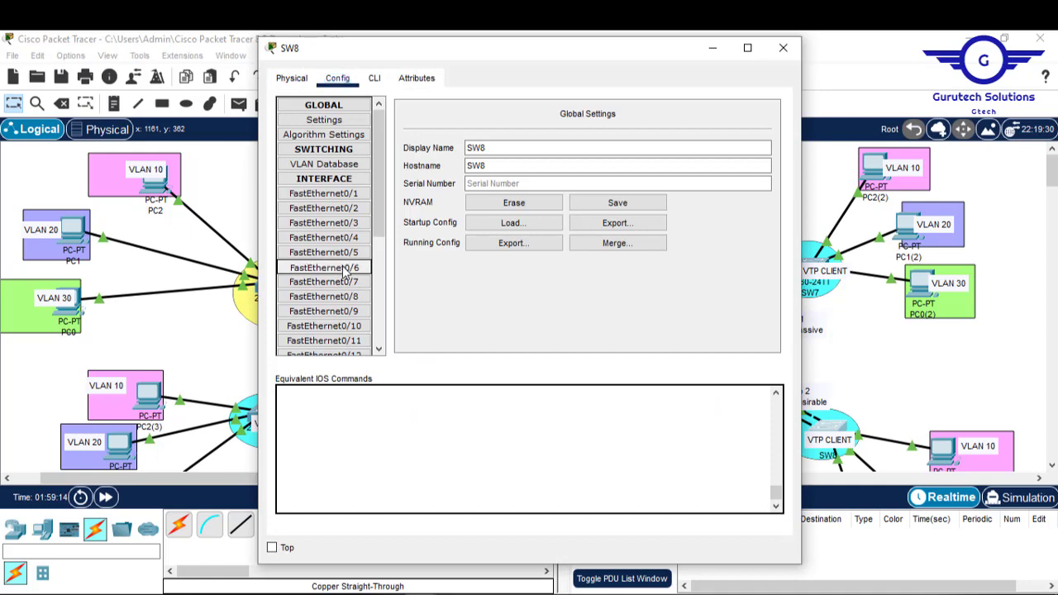
click(377, 80)
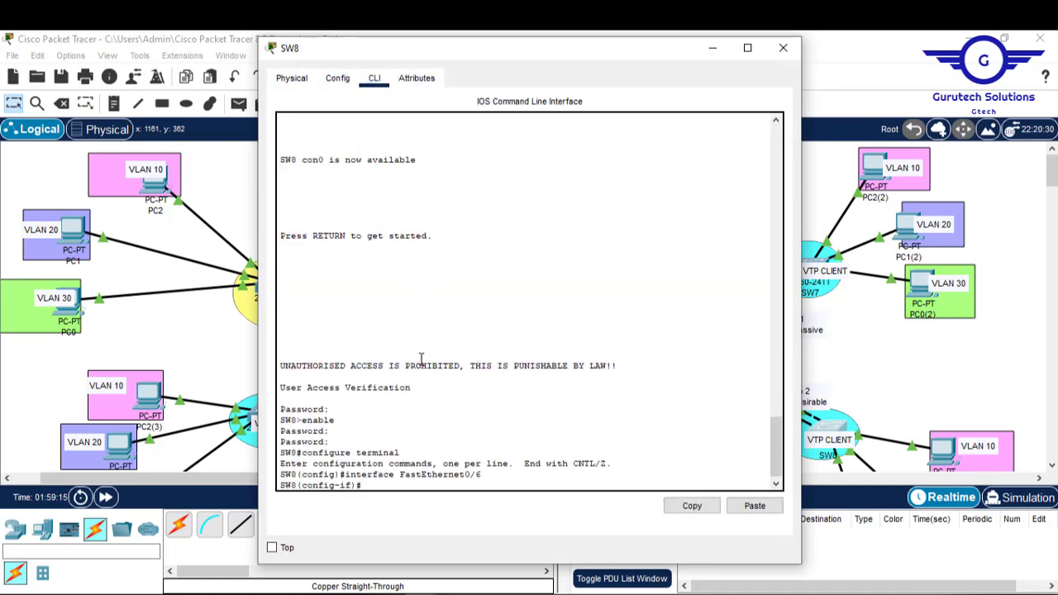
text(ex)
key(Return)
key(Return)
key(Return)
key(Return)
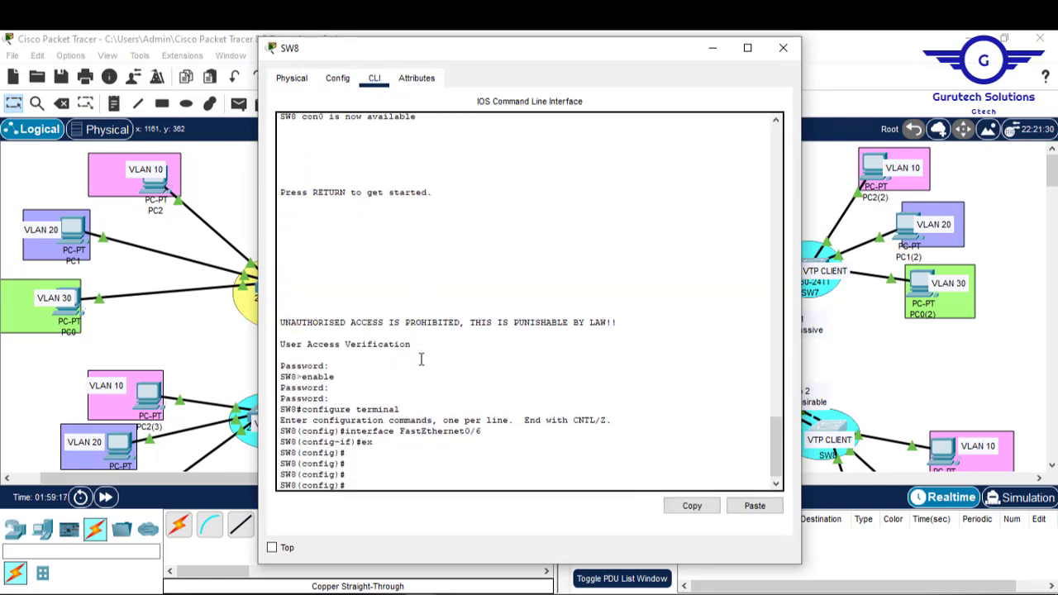
text(do sh vl)
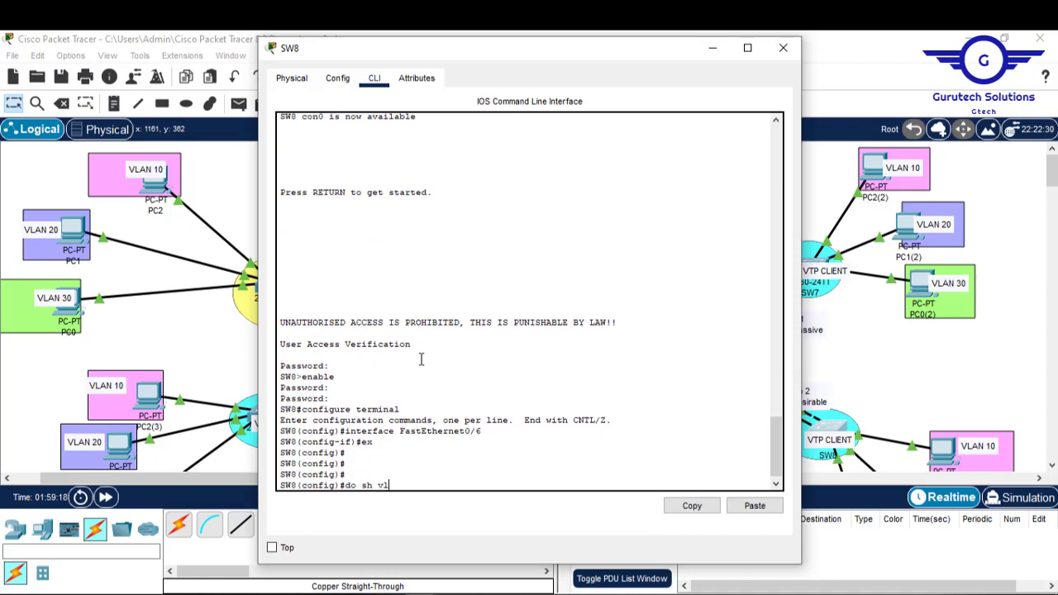
text(an)
key(Return)
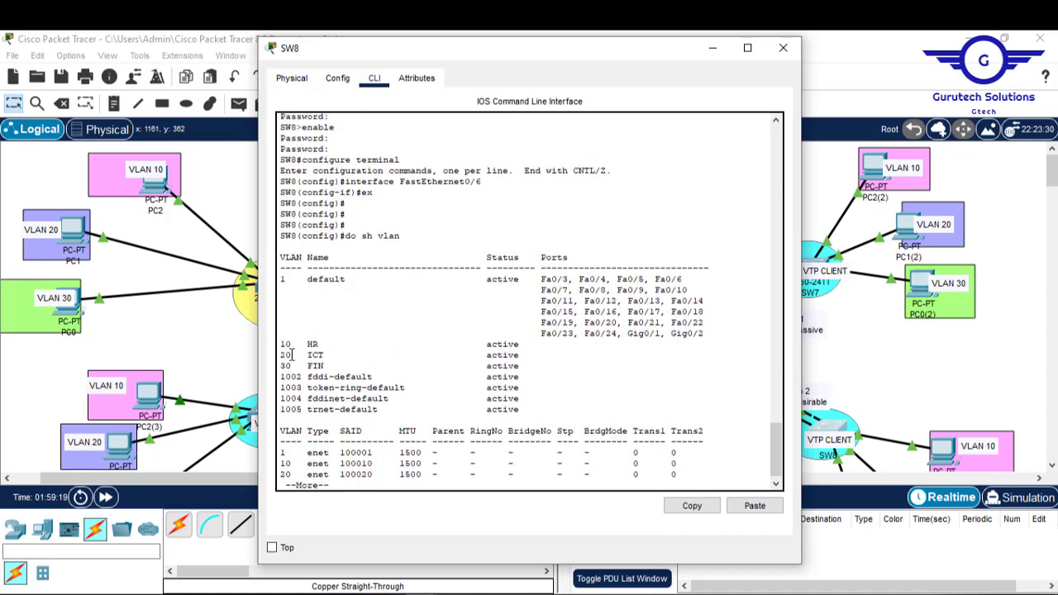
drag(281, 342, 334, 365)
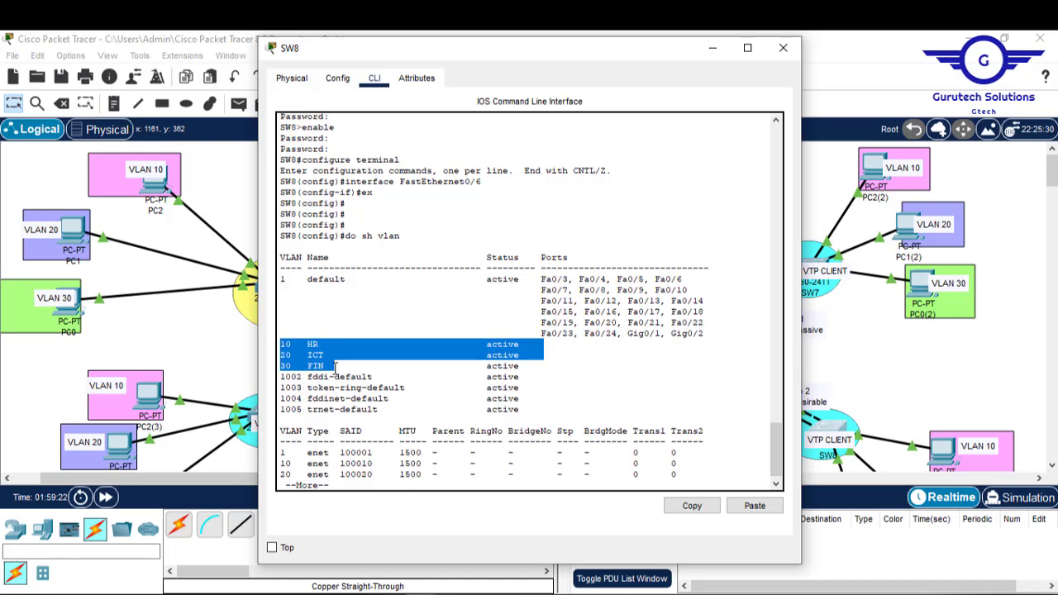
click(784, 48)
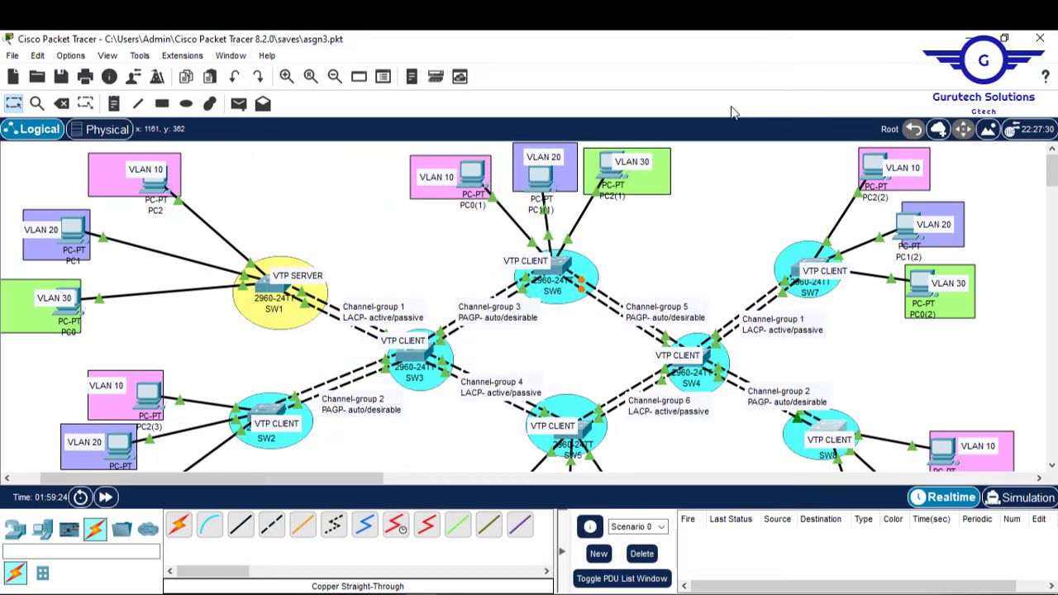
Run do sh vlan in SW5's CLI, confirm VLANs 10 HR, 20 ICT and 30 FIN, then close it
click(589, 446)
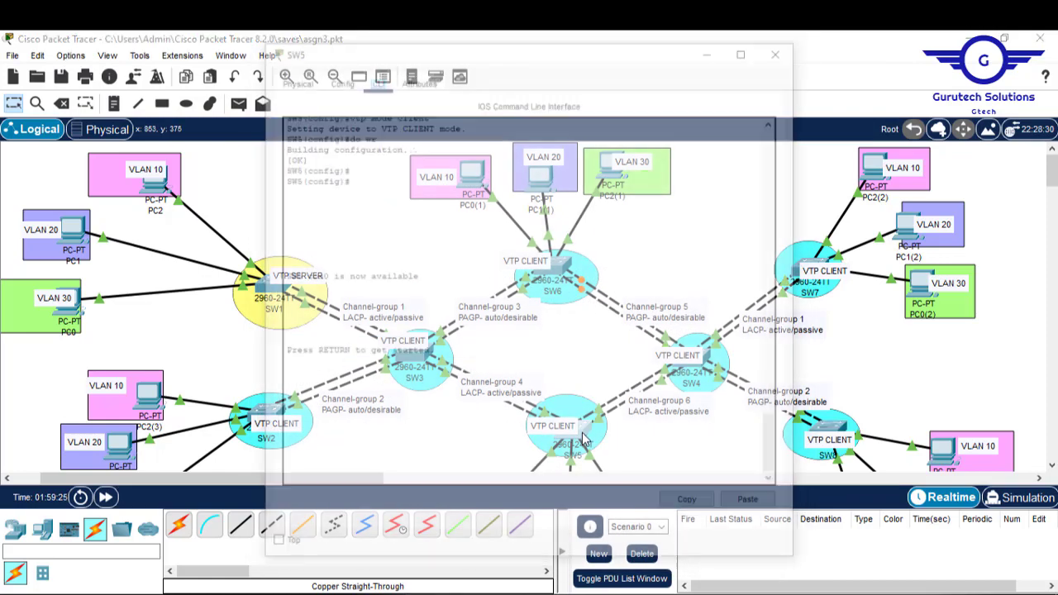
click(338, 78)
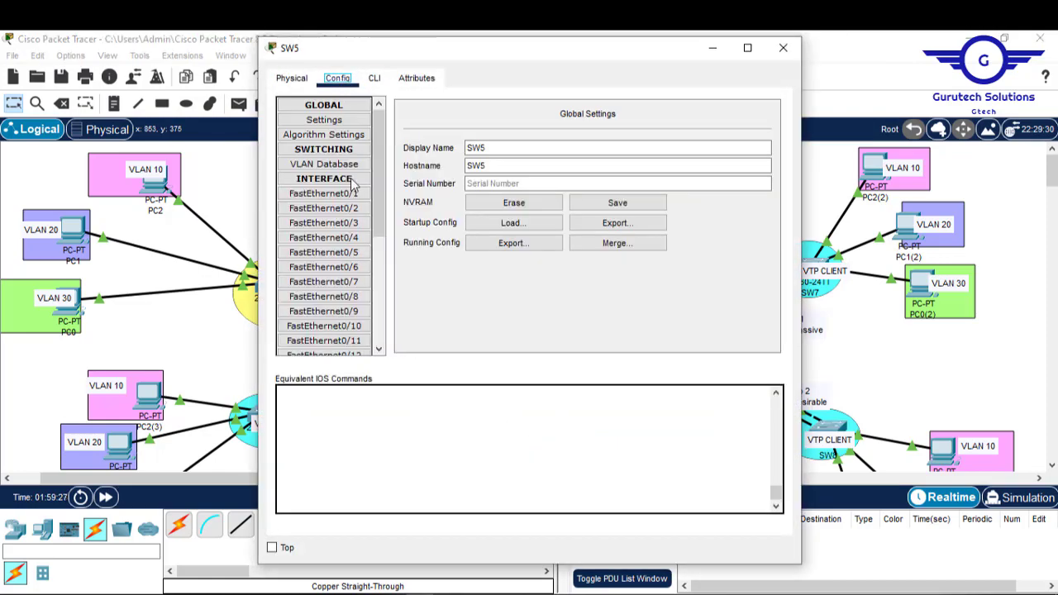
click(341, 252)
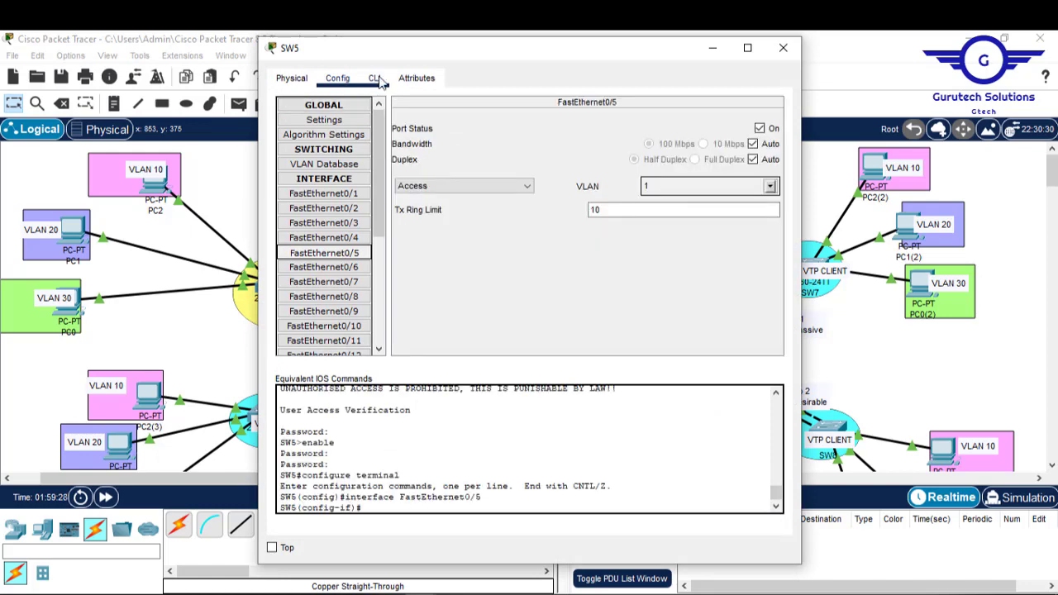
click(375, 77)
text(ex)
key(Return)
key(Return)
key(Return)
key(Return)
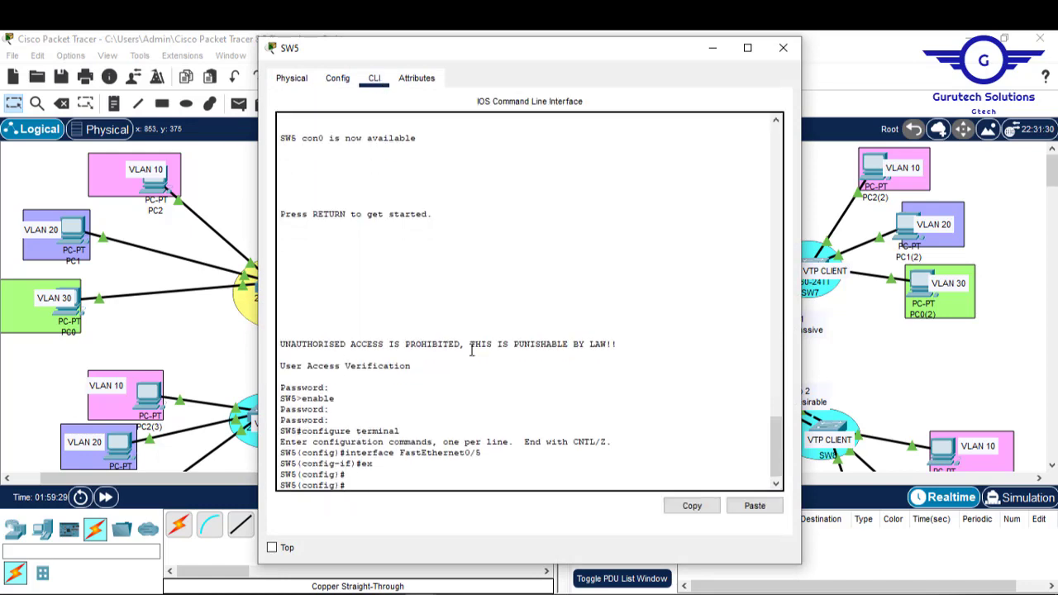
text(do sh vl)
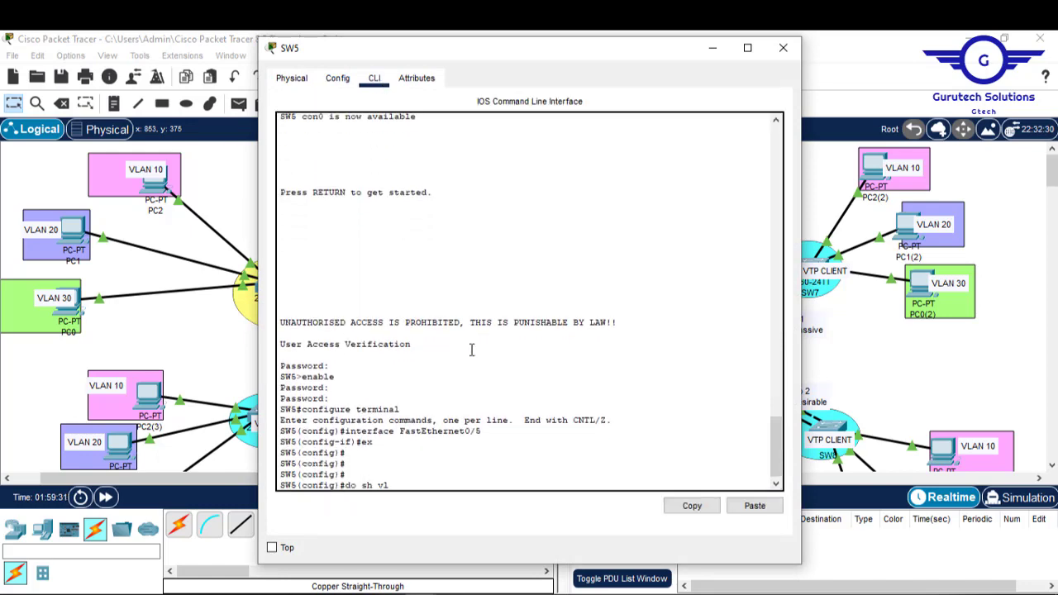
text(an)
key(Return)
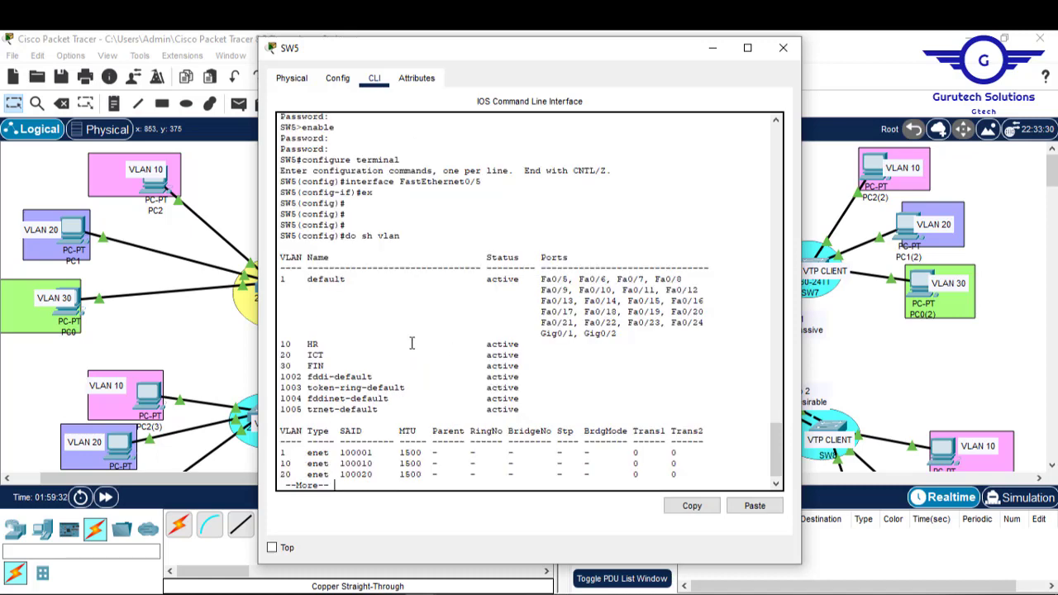
drag(282, 343, 332, 364)
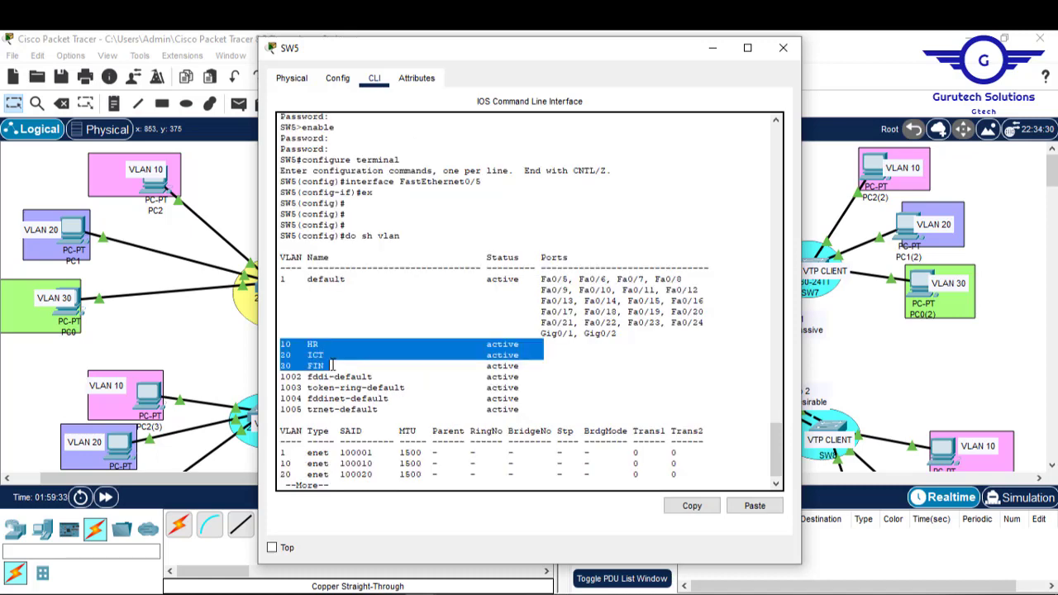
click(783, 47)
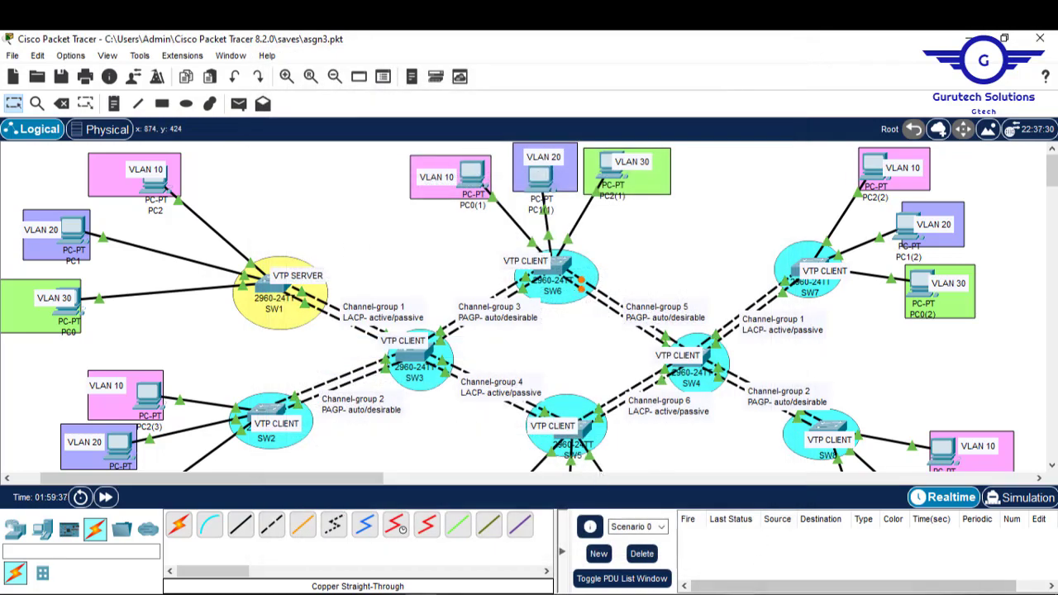
Review the Word task: SW3-SW4 are excluded, and Fa0/6-12 go into VLAN 10
click(759, 594)
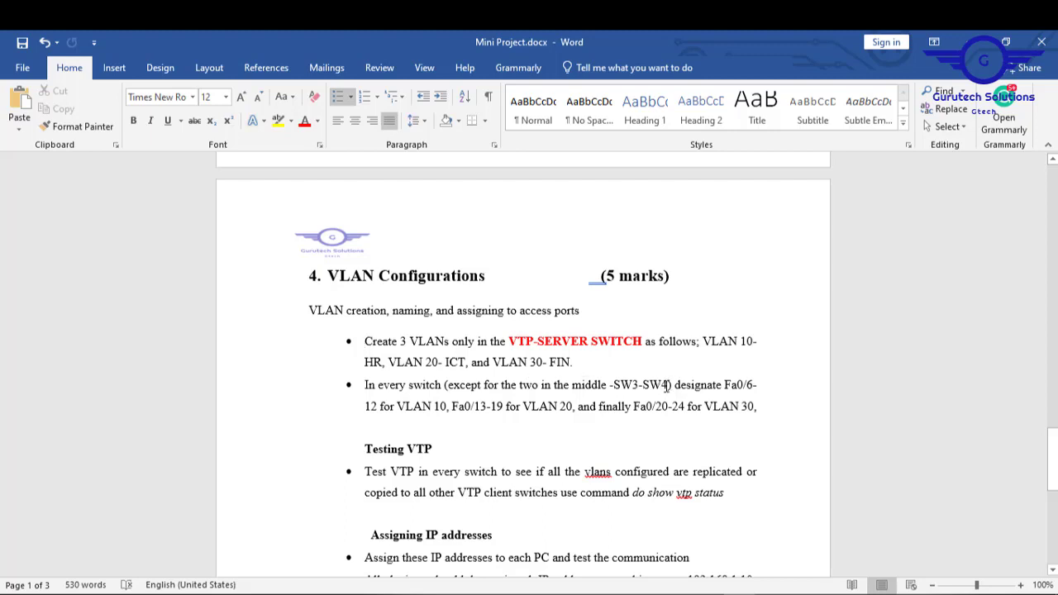
drag(667, 386, 616, 381)
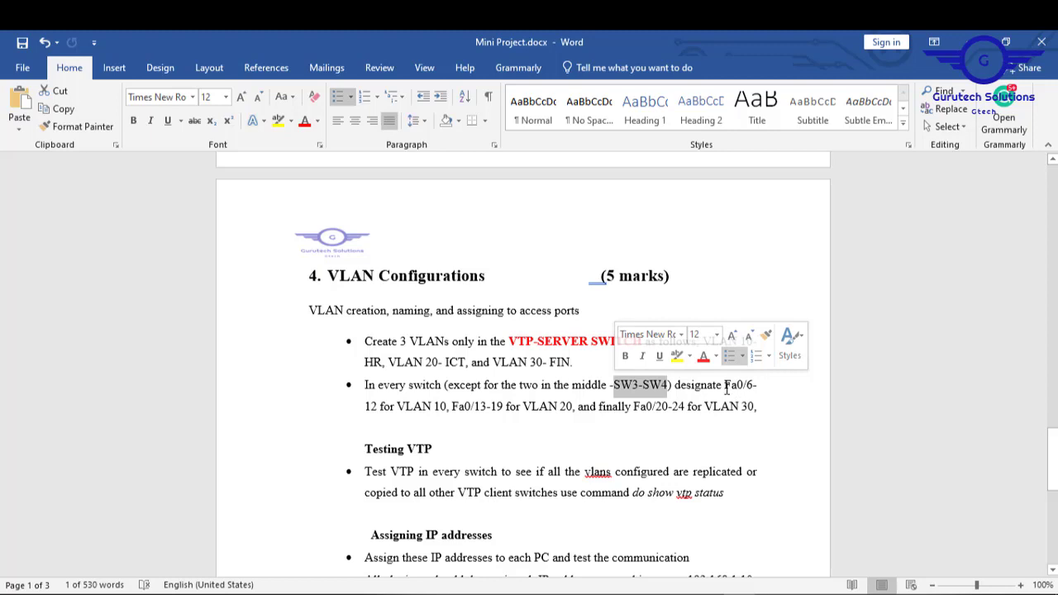
drag(726, 386, 449, 407)
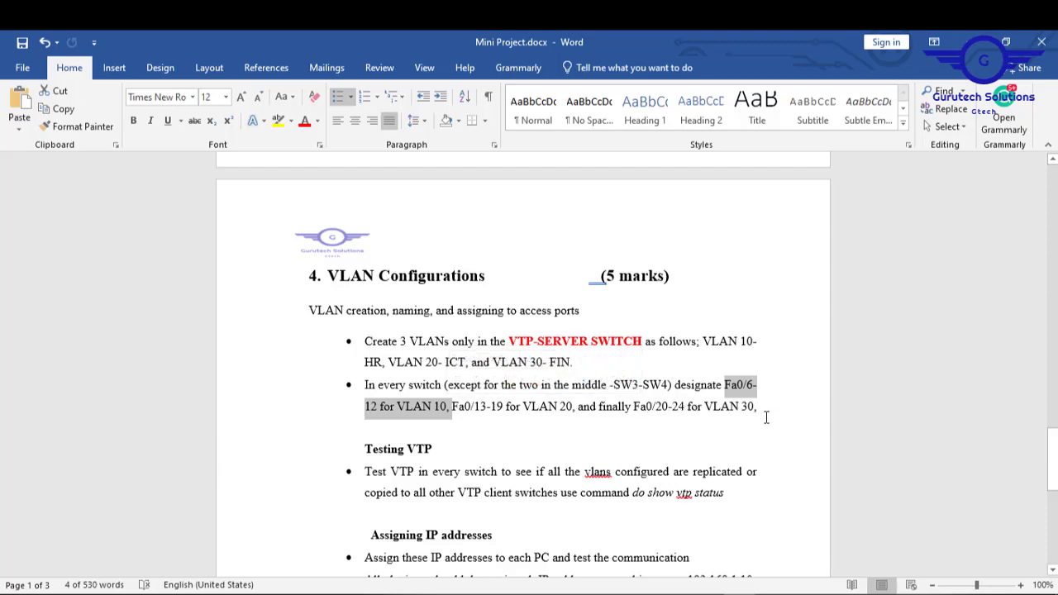
click(967, 42)
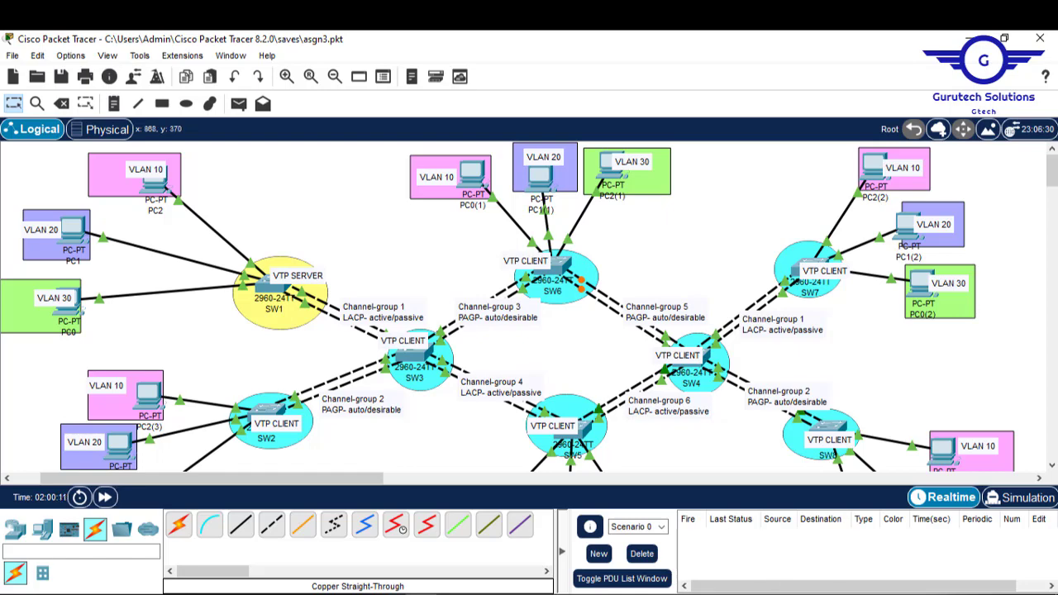
key(alt+Tab)
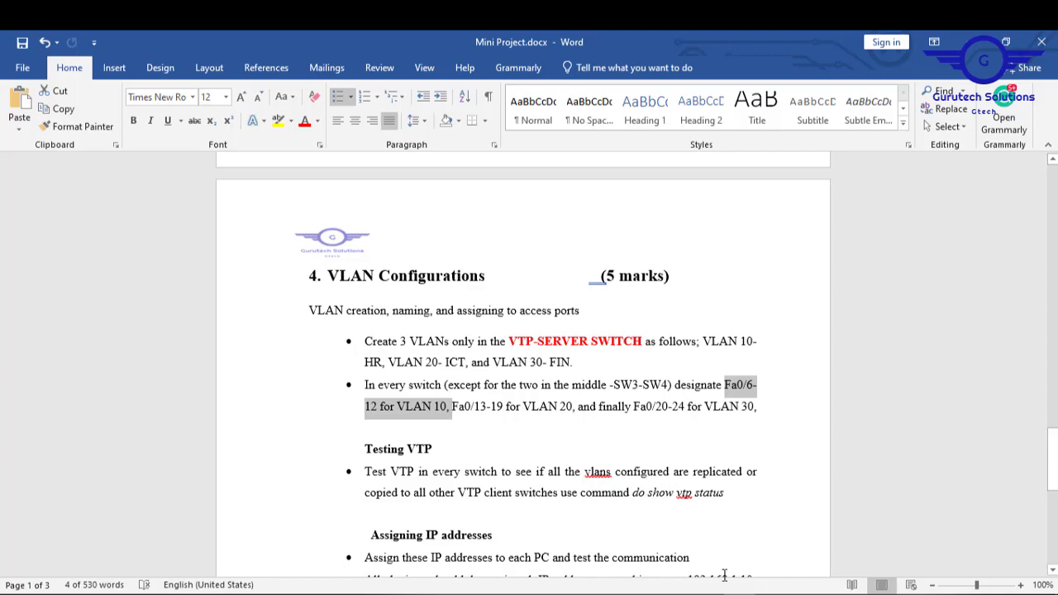
click(405, 594)
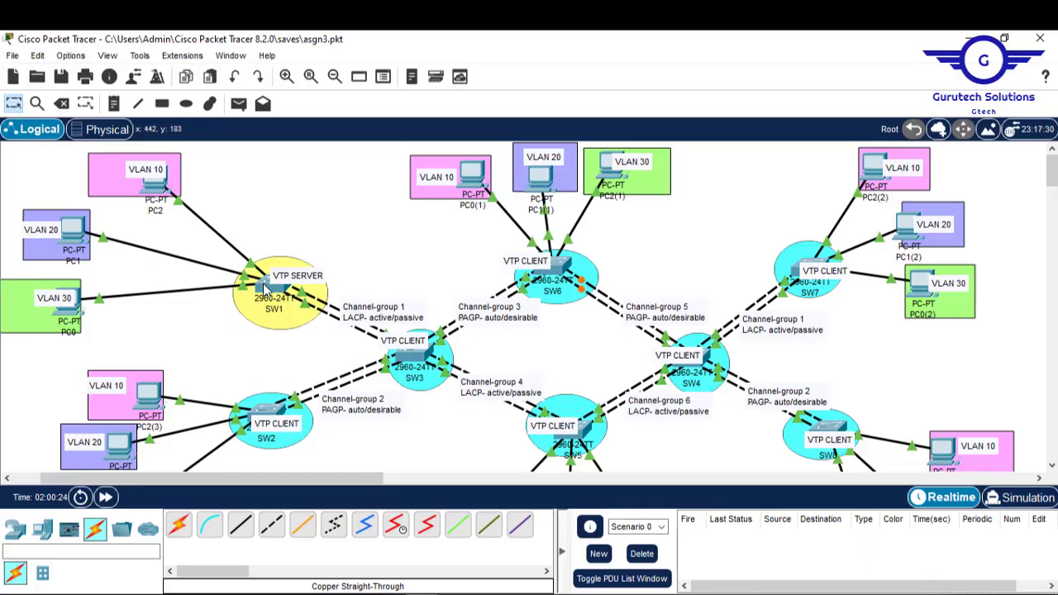
mouse_move(266, 289)
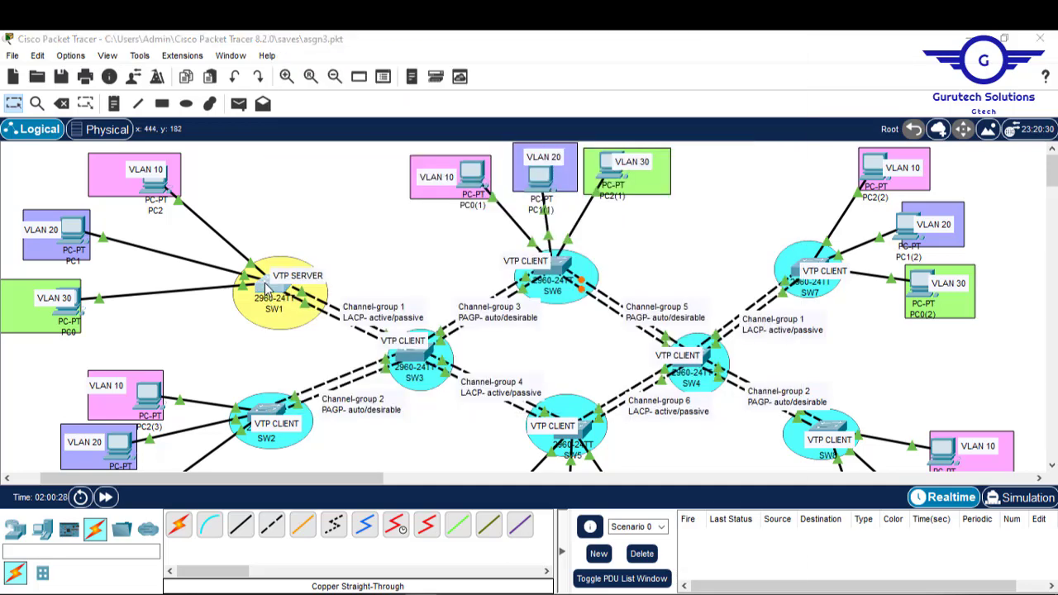
Open SW1's command line and select the interface range Fa0/6-12
click(267, 287)
scroll(378, 332, down, 2)
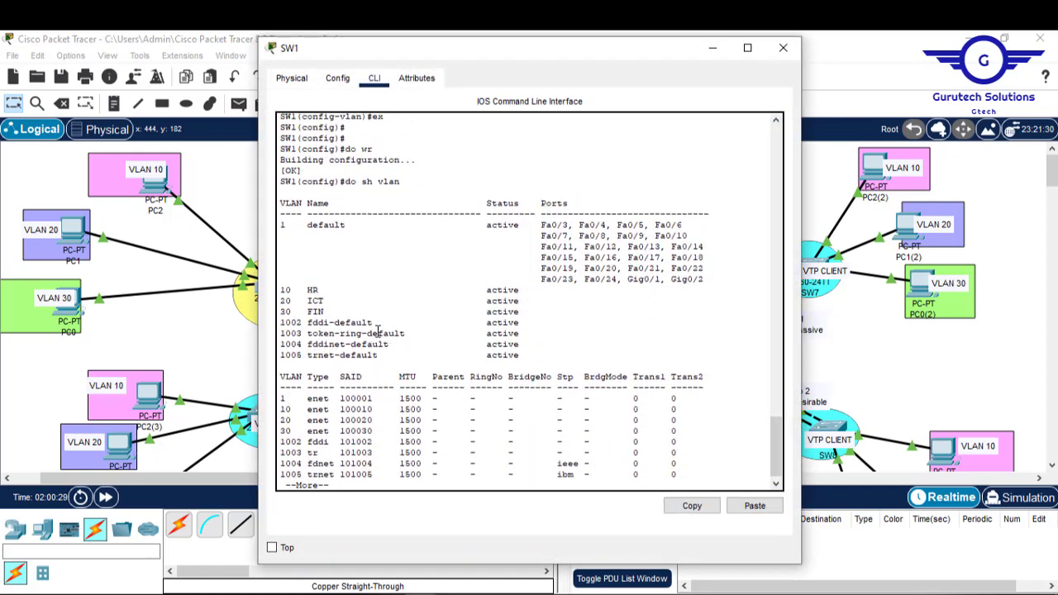
key(q)
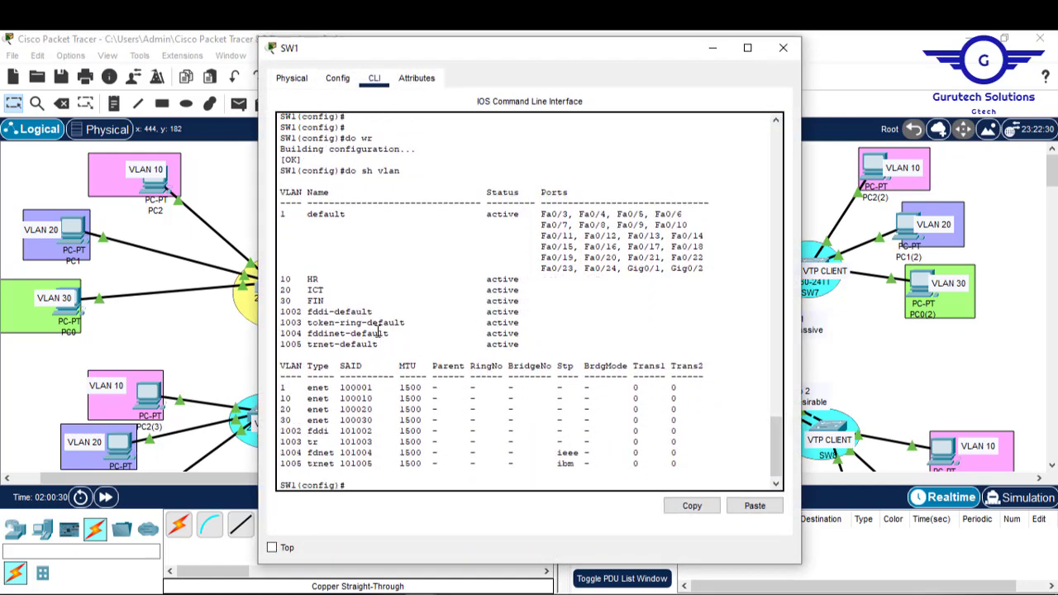
text(int range fa0/6)
key(alt+Tab)
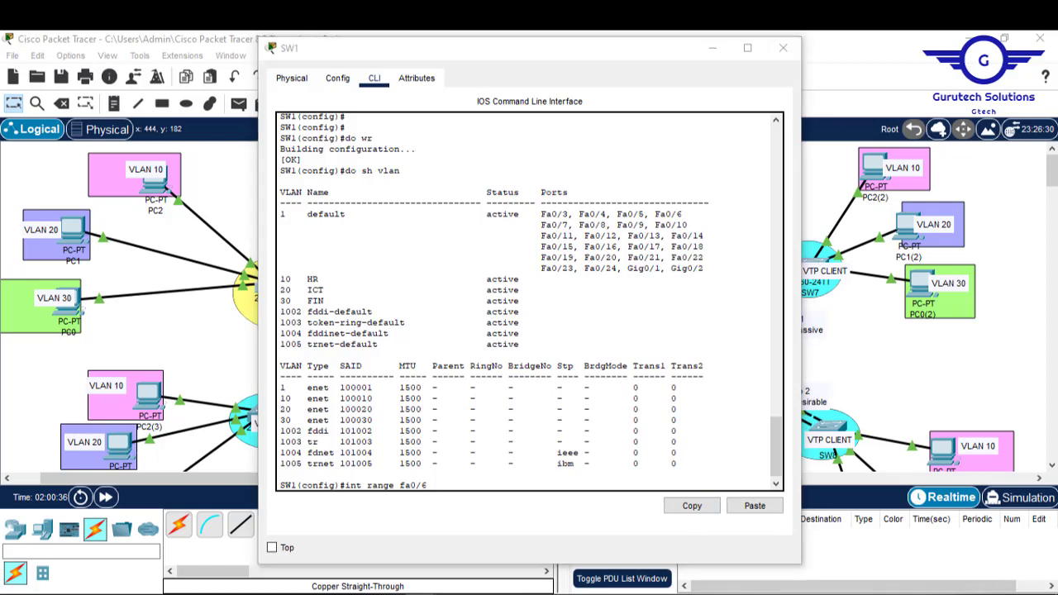
key(alt+Tab)
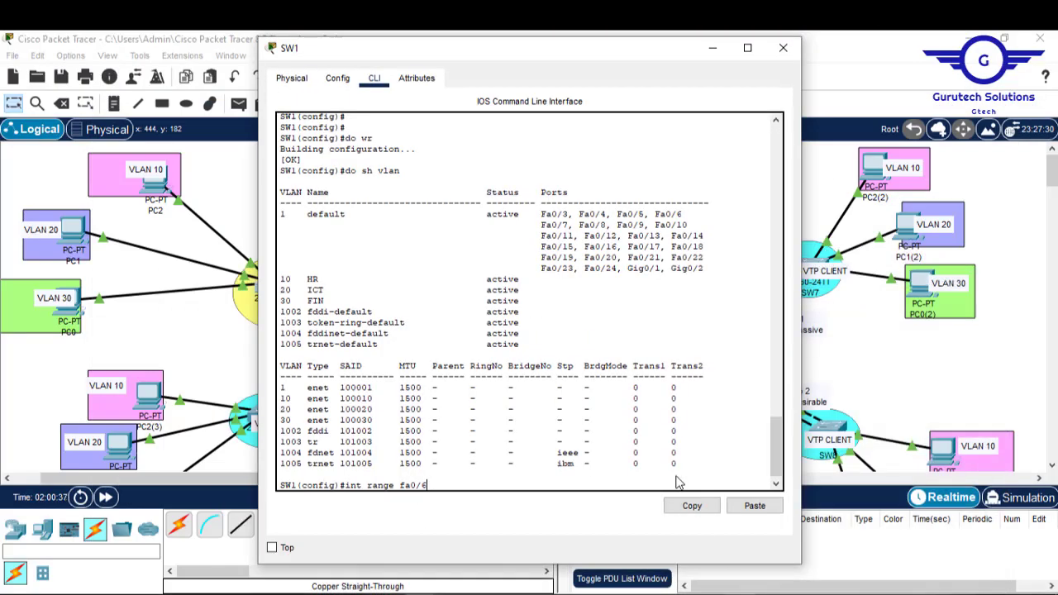
text(-12)
key(Return)
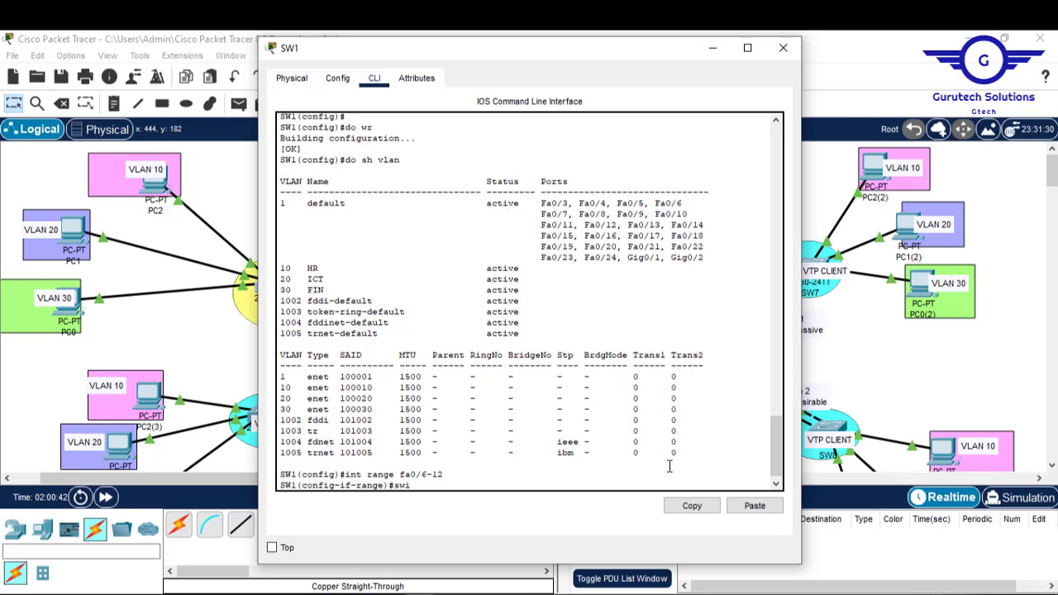
Set the Fa0/6-12 range to switchport mode access
text(swit)
key(Tab)
text(m)
key(Tab)
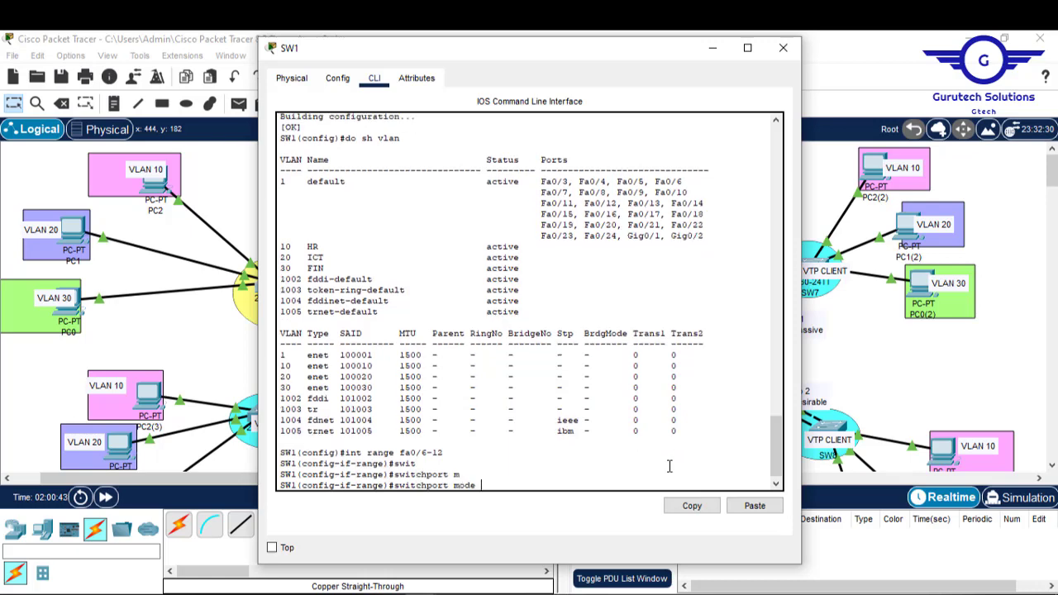
text(a)
key(Tab)
key(Return)
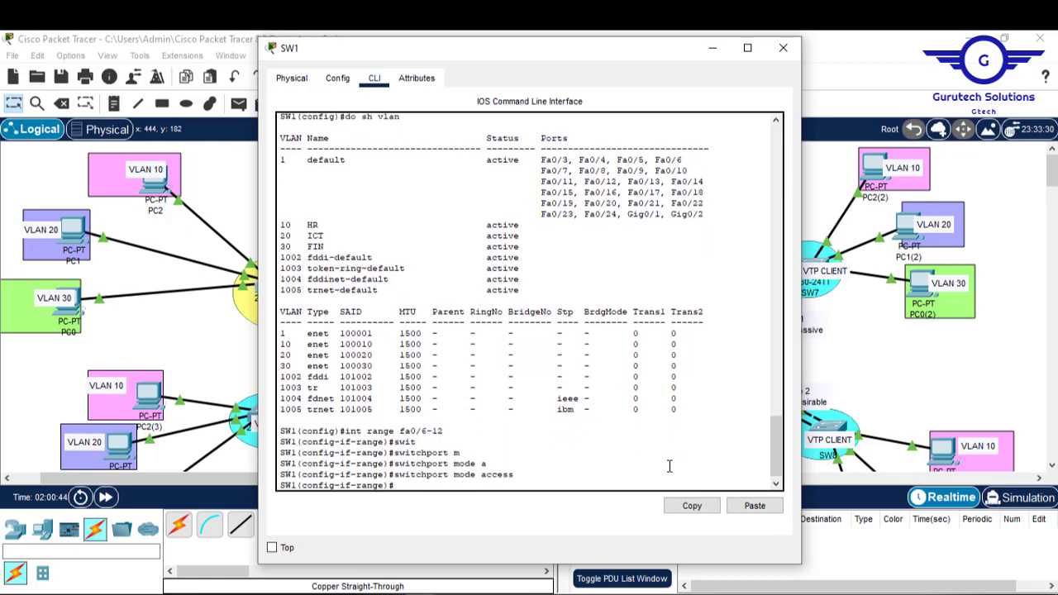
Assign the Fa0/6-12 ports to access VLAN 10 and exit the range configuration
text(sw)
key(Tab)
text(ac)
key(Tab)
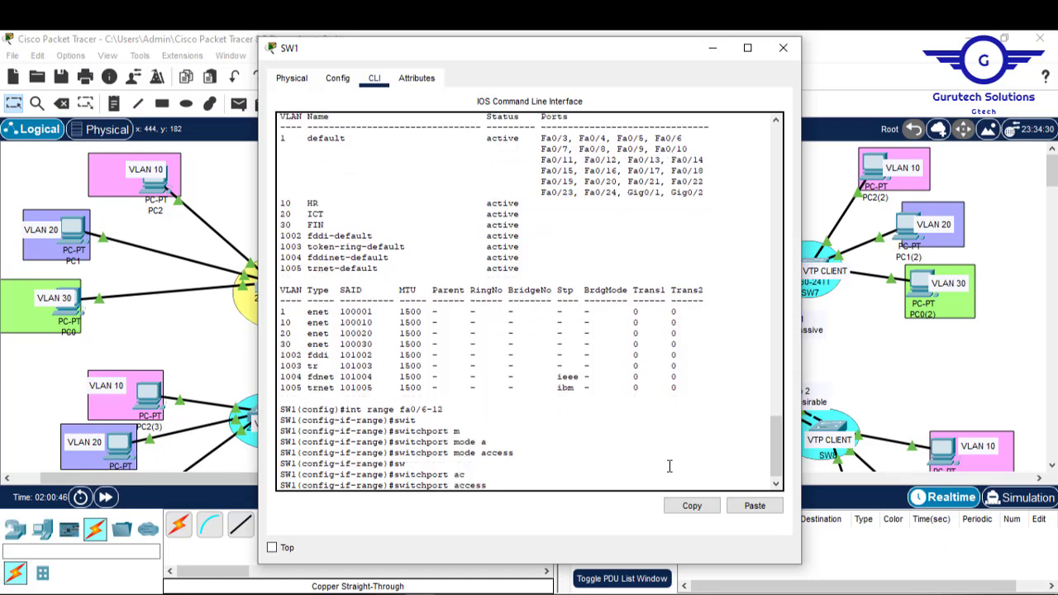
text(v)
key(Tab)
text(1)
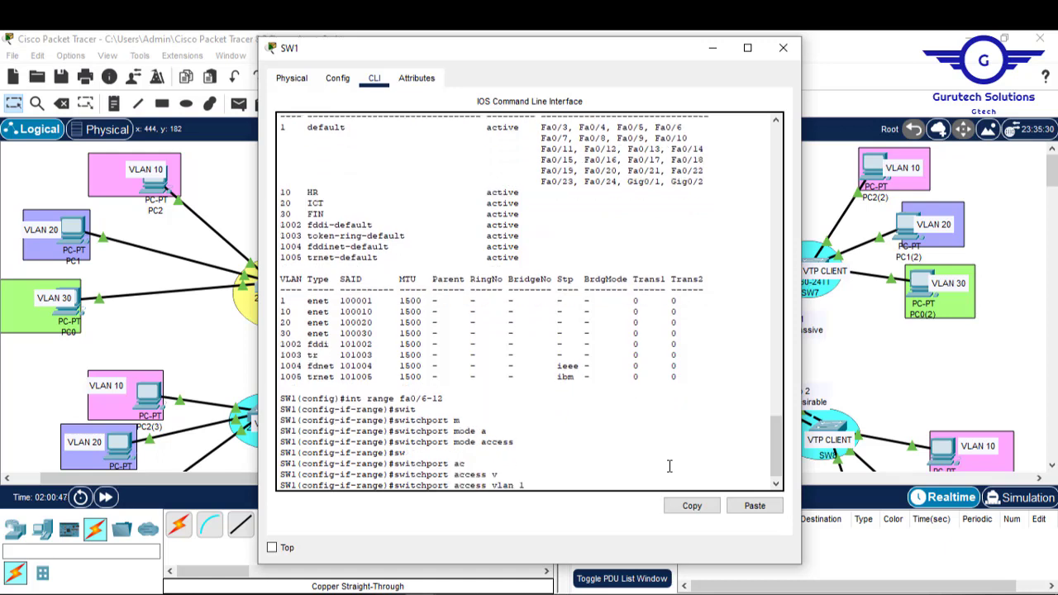
text(0)
key(Return)
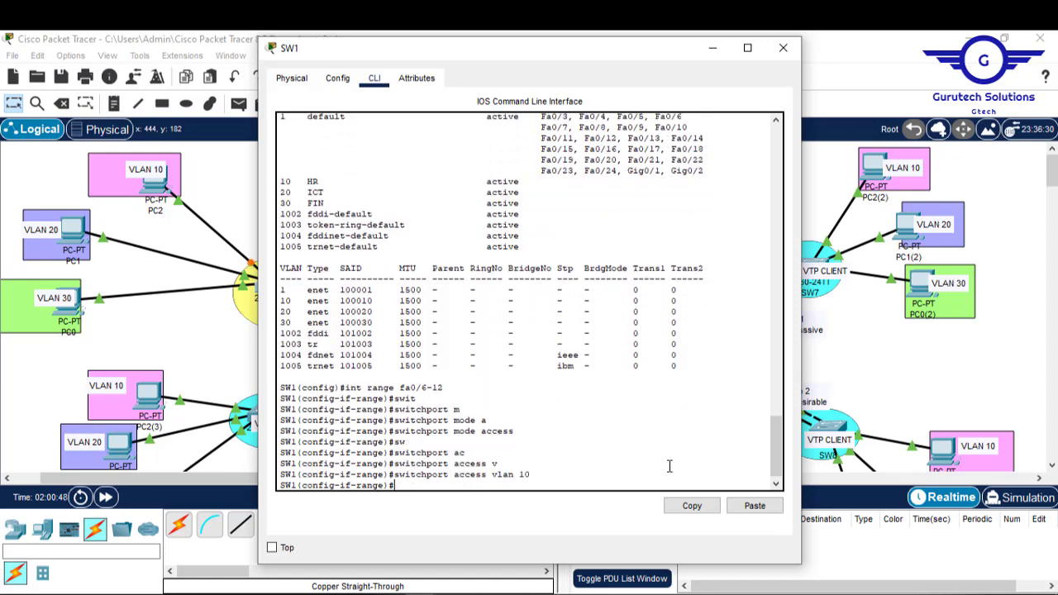
text(exit)
key(Return)
key(Return)
key(Return)
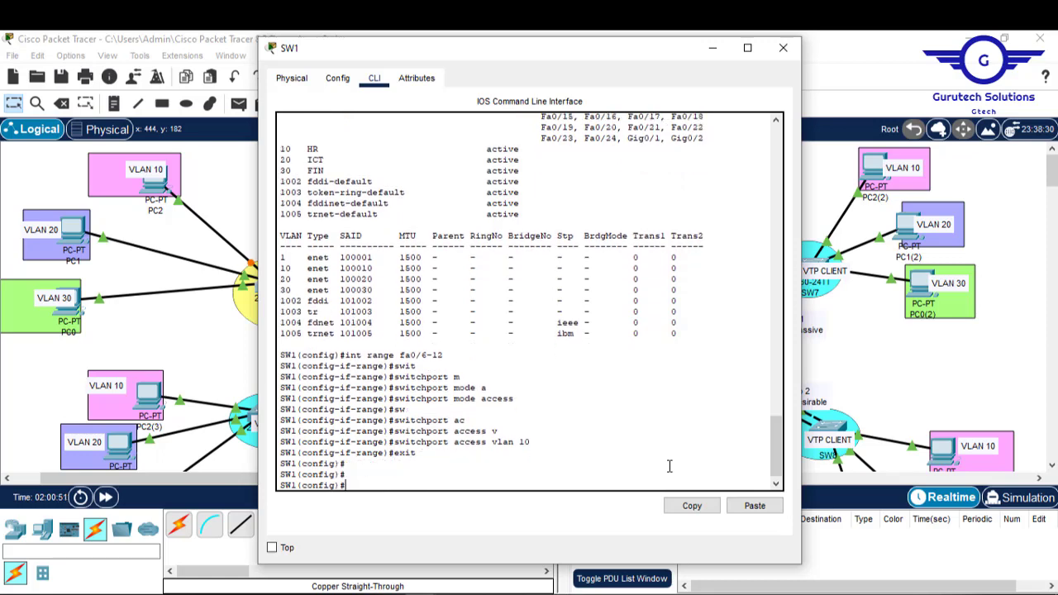
Select SW1's interface range Fa0/13-19 by editing the recalled range command
click(739, 594)
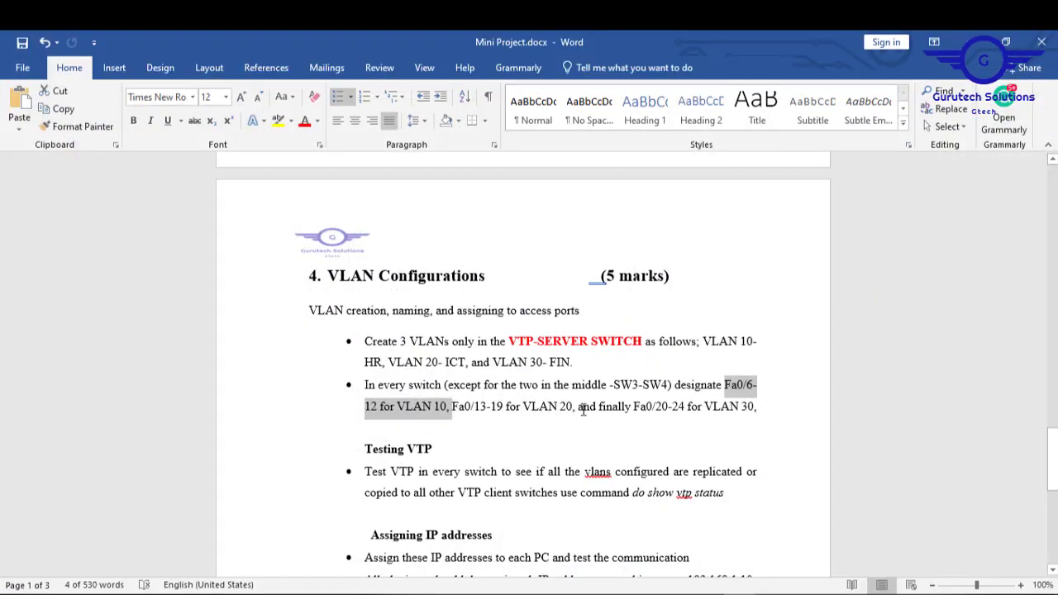
click(739, 594)
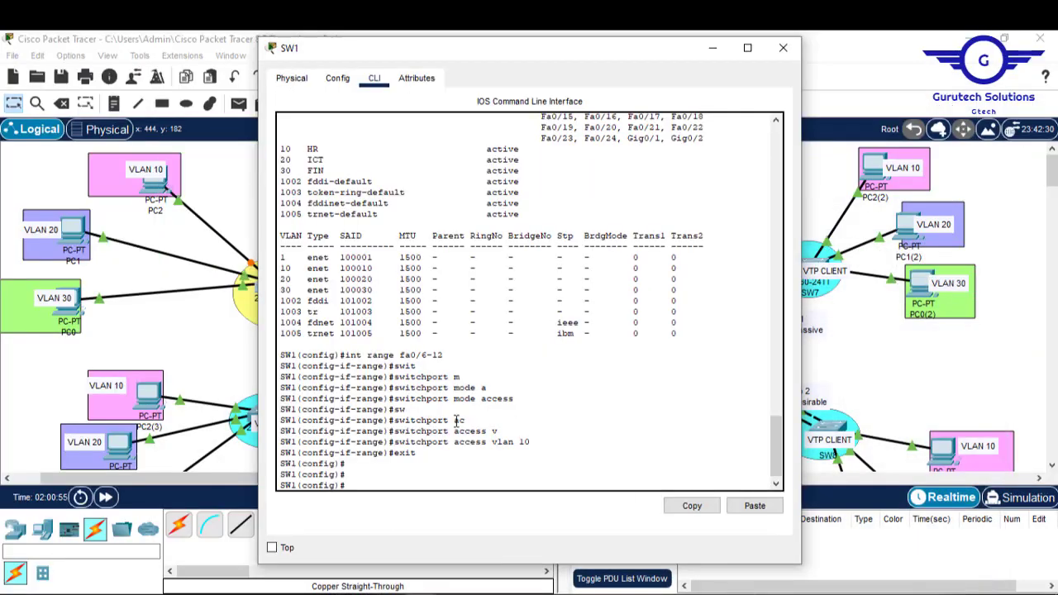
text(exit)
key(Up)
key(Up)
key(Down)
key(BackSpace)
key(BackSpace)
text(13-)
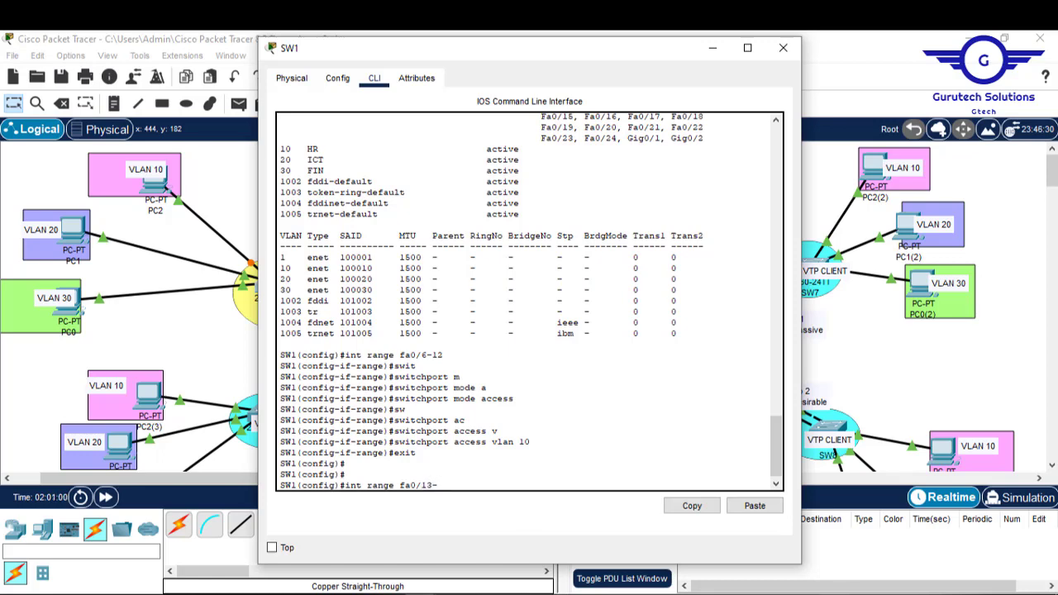
key(alt+Tab)
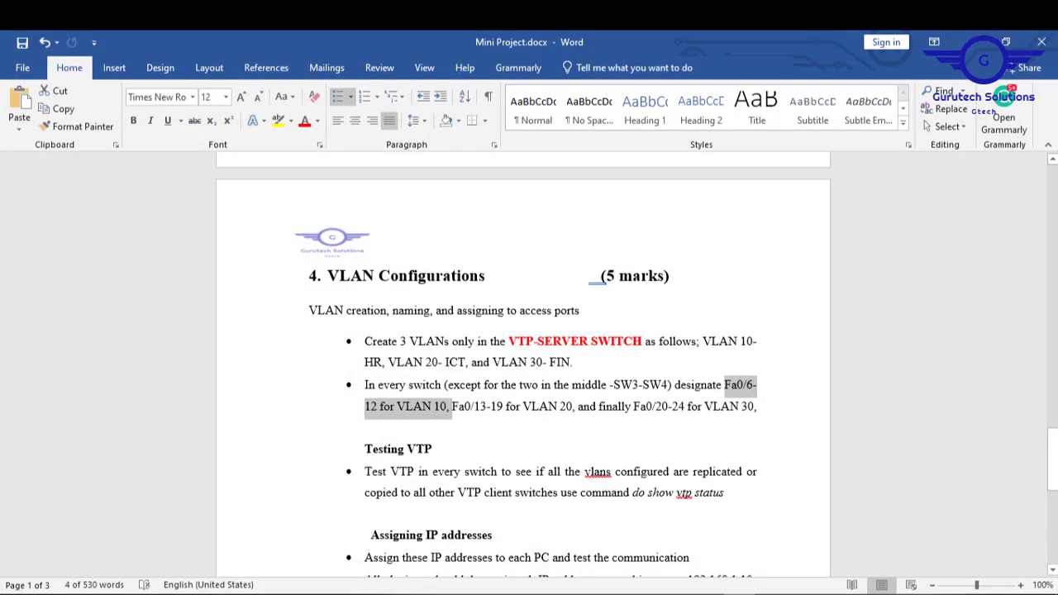
key(alt+Tab)
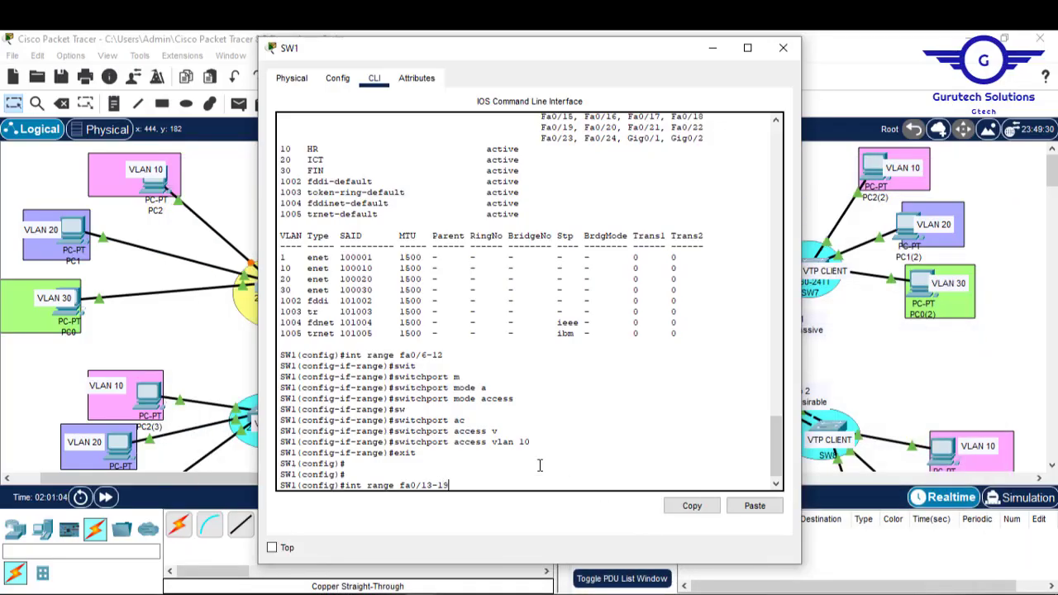
text(19)
key(Return)
Make Fa0/13-19 access ports in VLAN 20 and leave the range
text(switchport mode access)
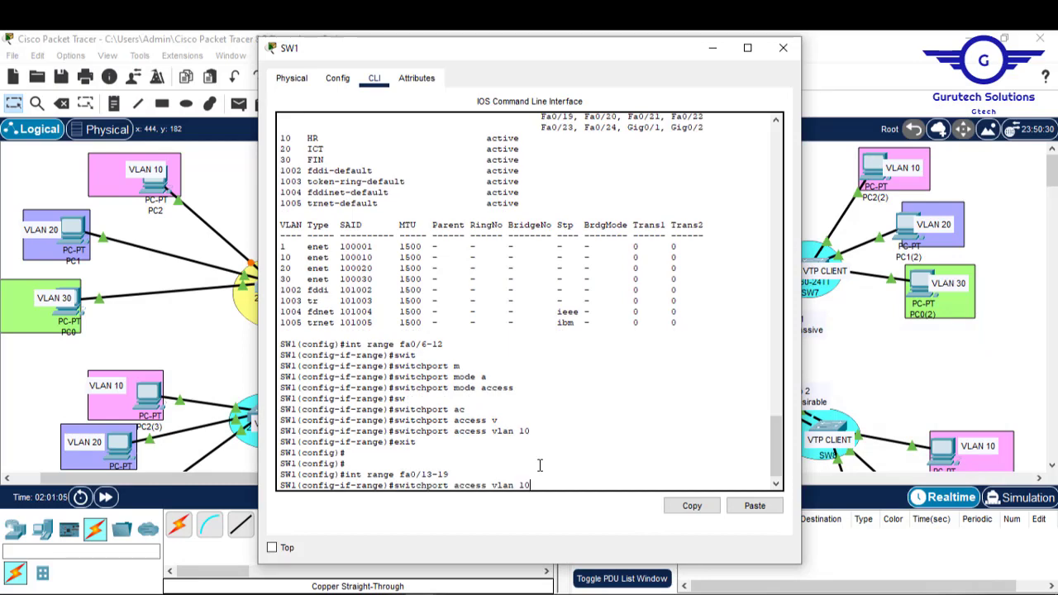
key(Return)
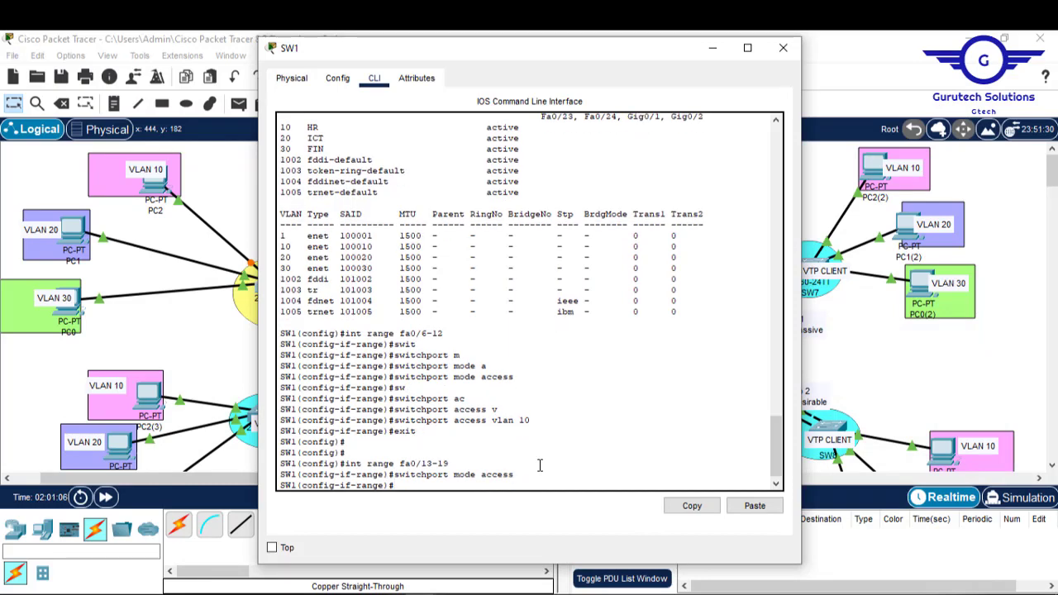
key(Up)
key(Up)
key(Up)
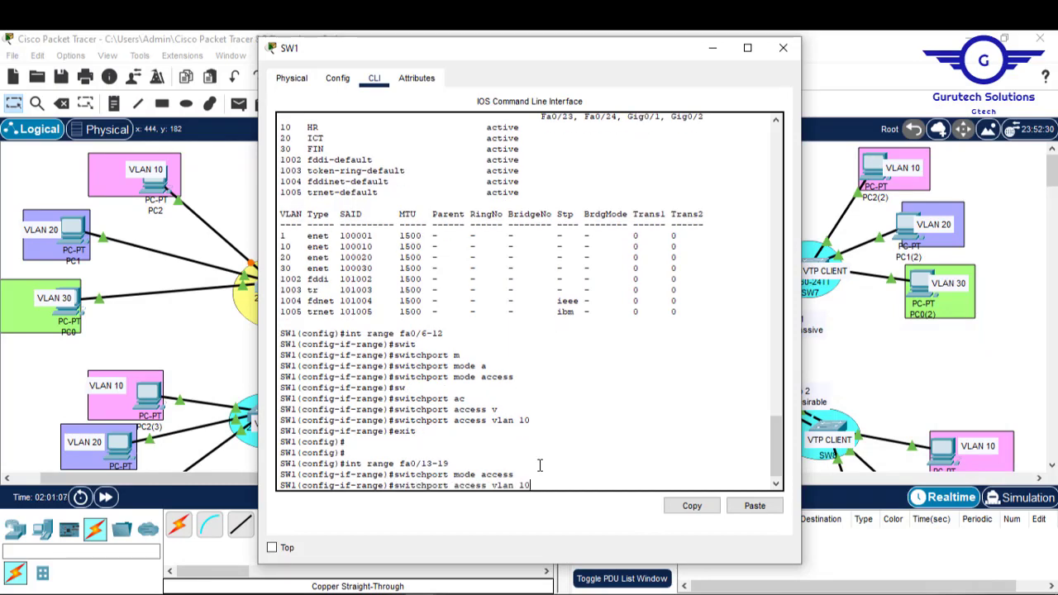
key(BackSpace)
key(BackSpace)
text(20)
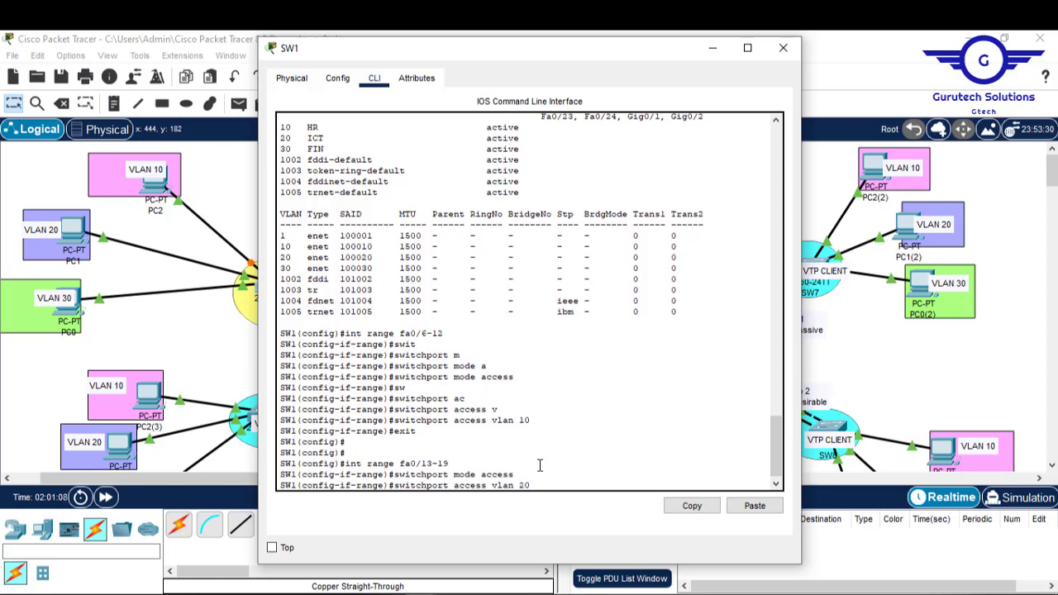
key(Return)
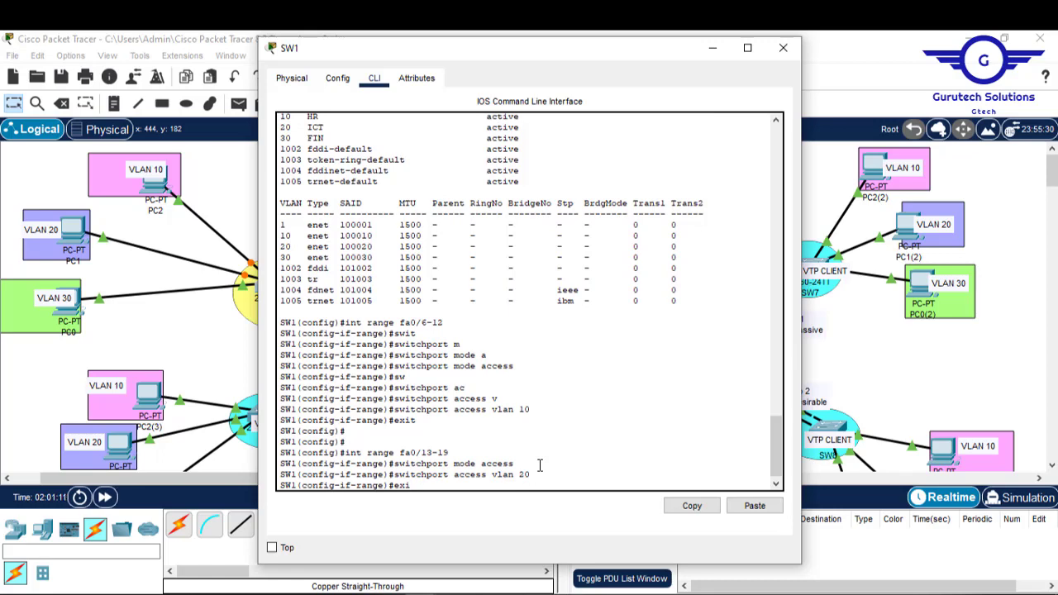
key(Return)
key(Return)
key(Return)
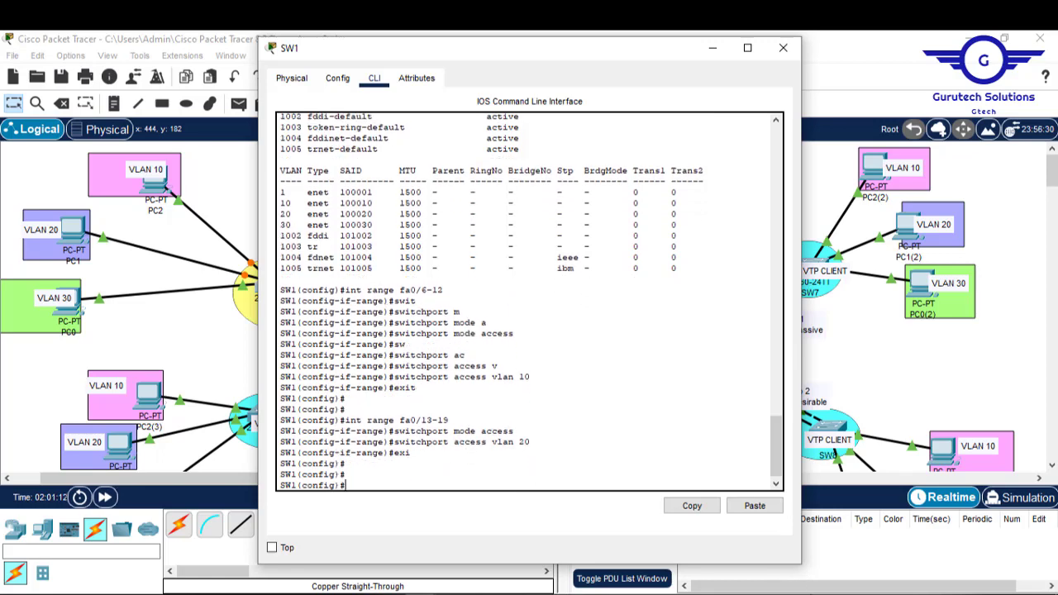
Select the interface range Fa0/20-24 after checking the task document
mouse_move(781, 594)
click(758, 570)
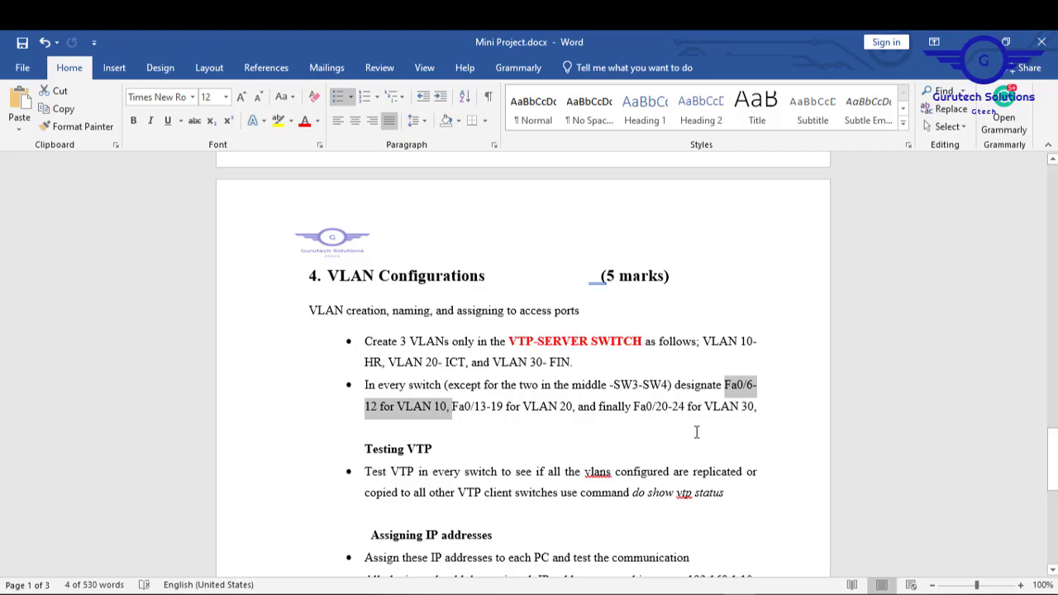
click(970, 42)
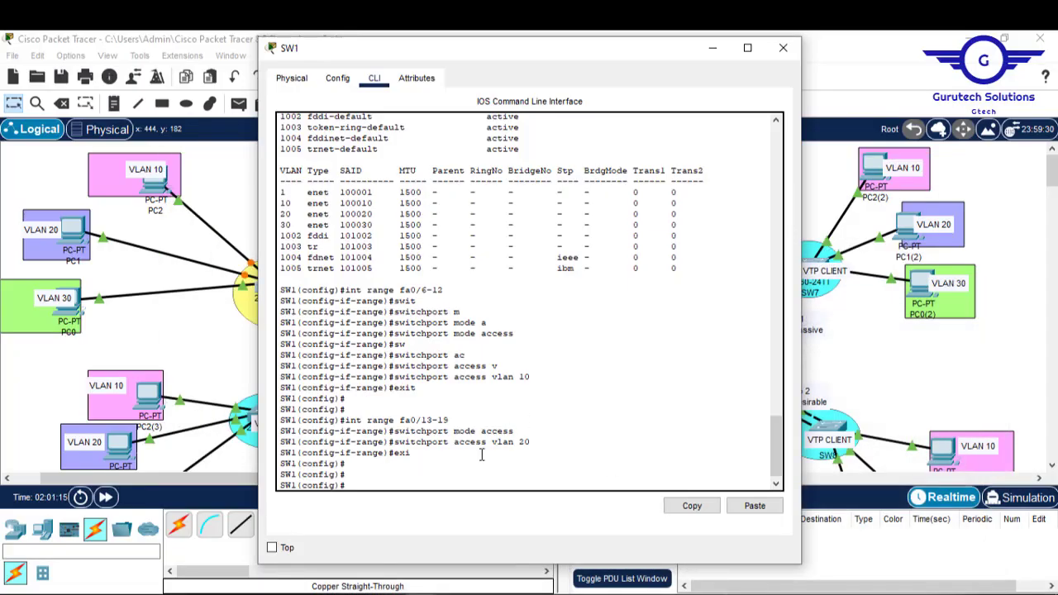
key(Up)
key(Up)
key(Up)
key(Up)
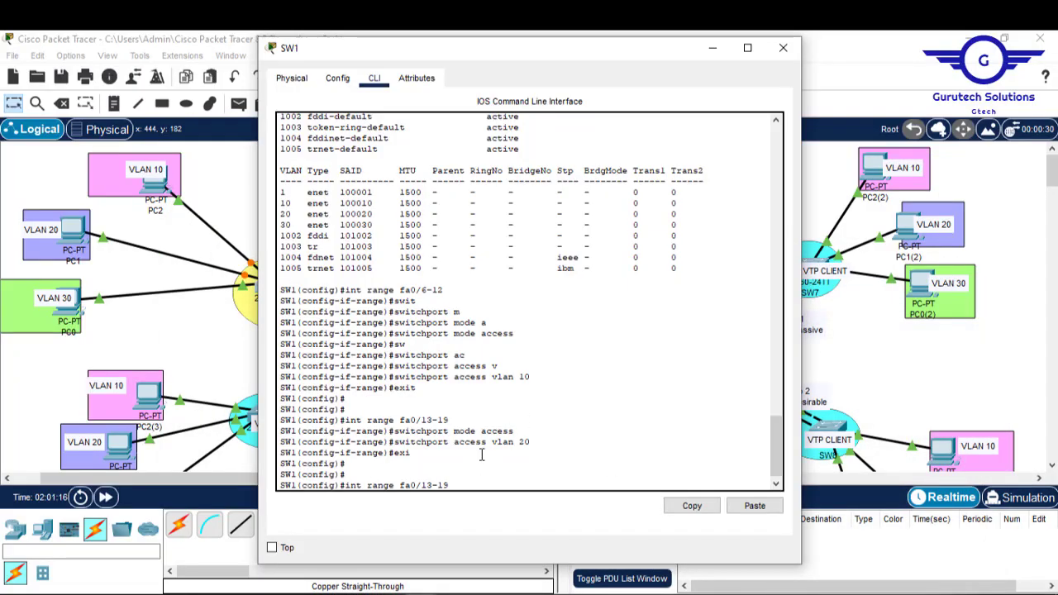
key(Left)
key(Left)
key(Left)
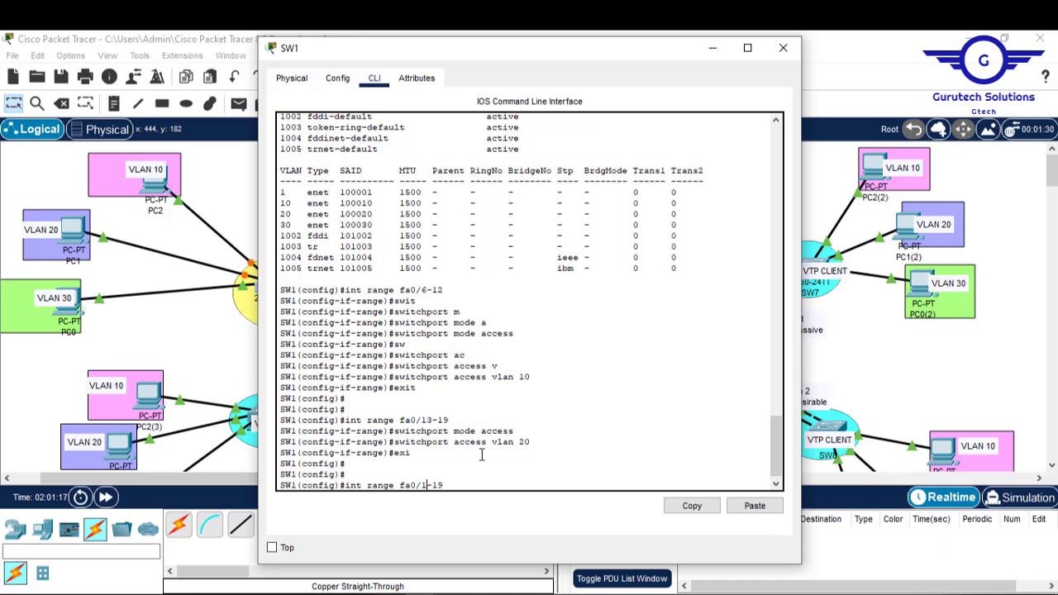
key(BackSpace)
key(BackSpace)
text(20)
key(BackSpace)
text(24)
key(Return)
Make Fa0/20-24 access ports in VLAN 30 and exit the range
text(switchport mode access)
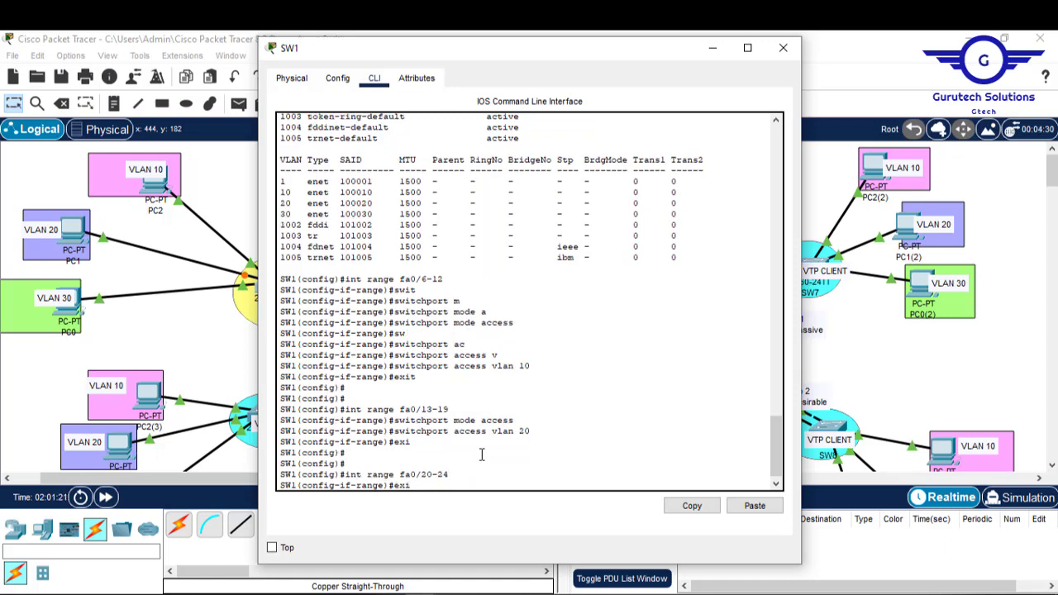
key(Return)
text(switchport access vlan 20)
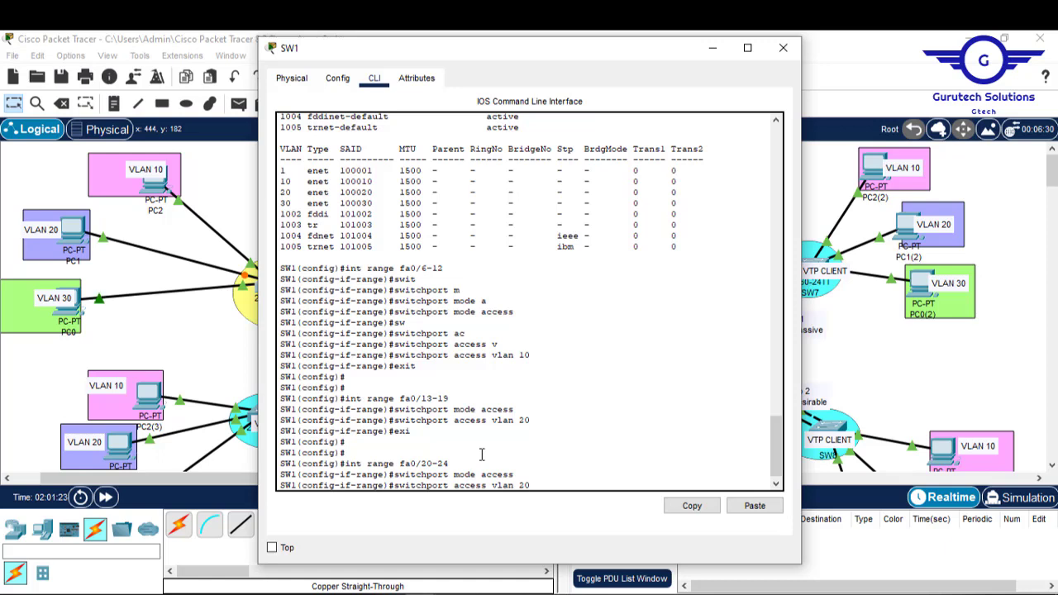
key(Return)
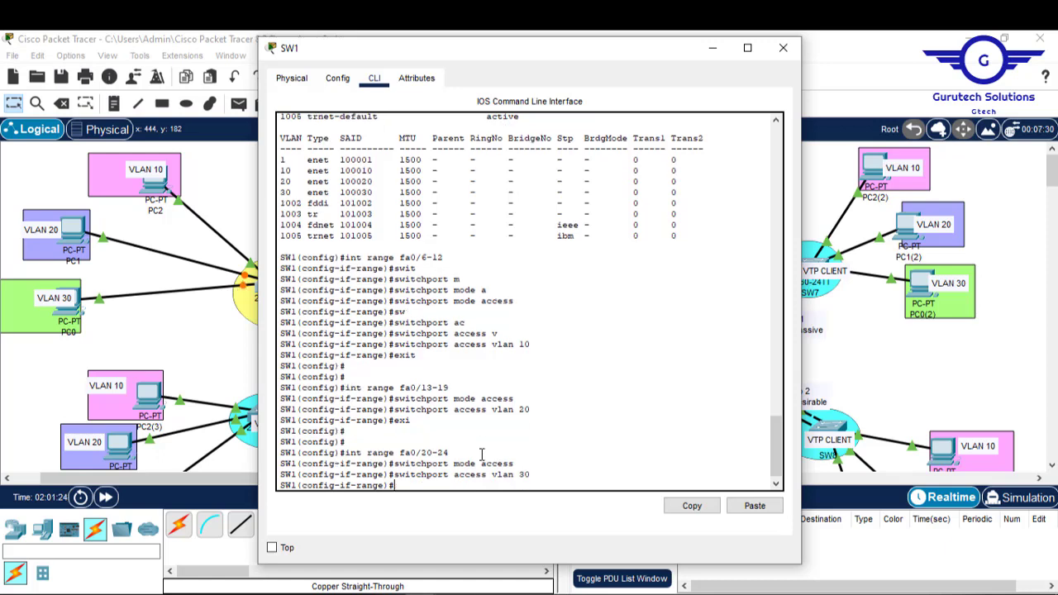
text(ex)
key(Return)
key(Return)
key(Return)
Save SW1 with do wr and verify HR Fa0/6-12, ICT Fa0/13-19, FIN Fa0/20-24
text(d)
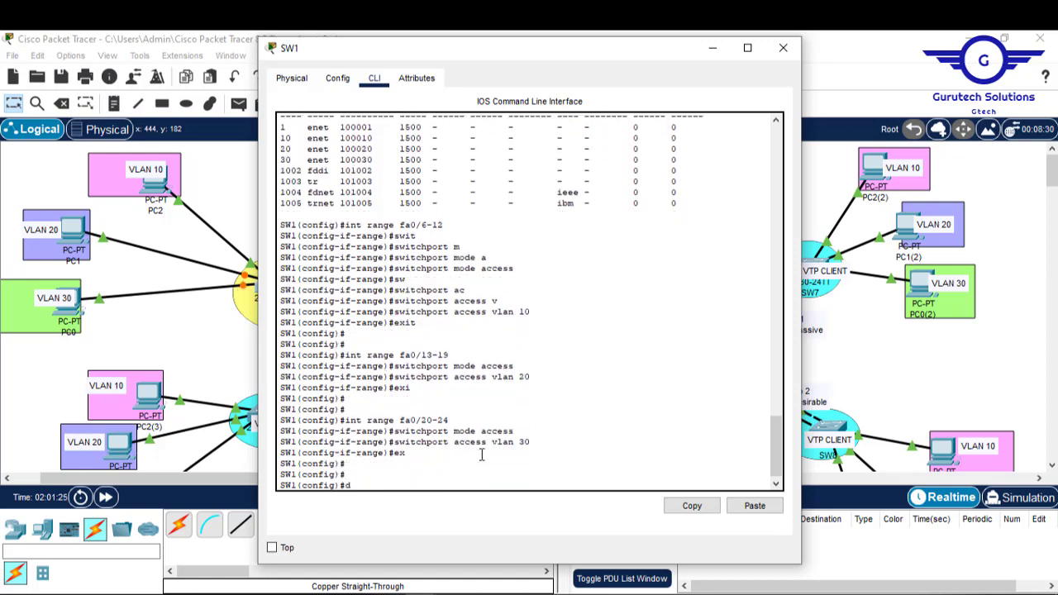
text(o wr)
key(Return)
key(Return)
key(Return)
key(Return)
key(Return)
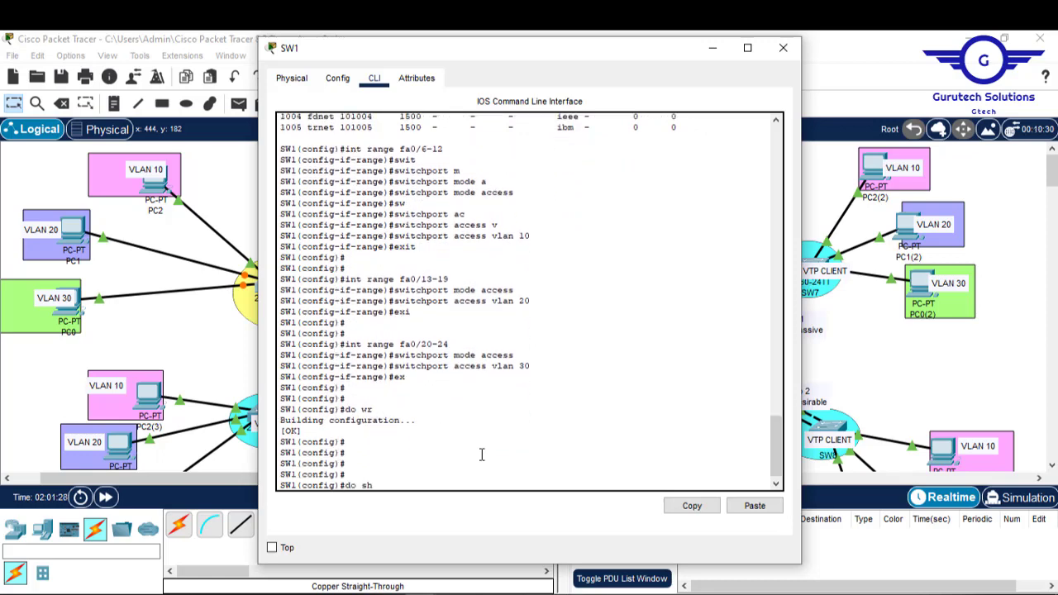
text(do sh vlan)
key(Return)
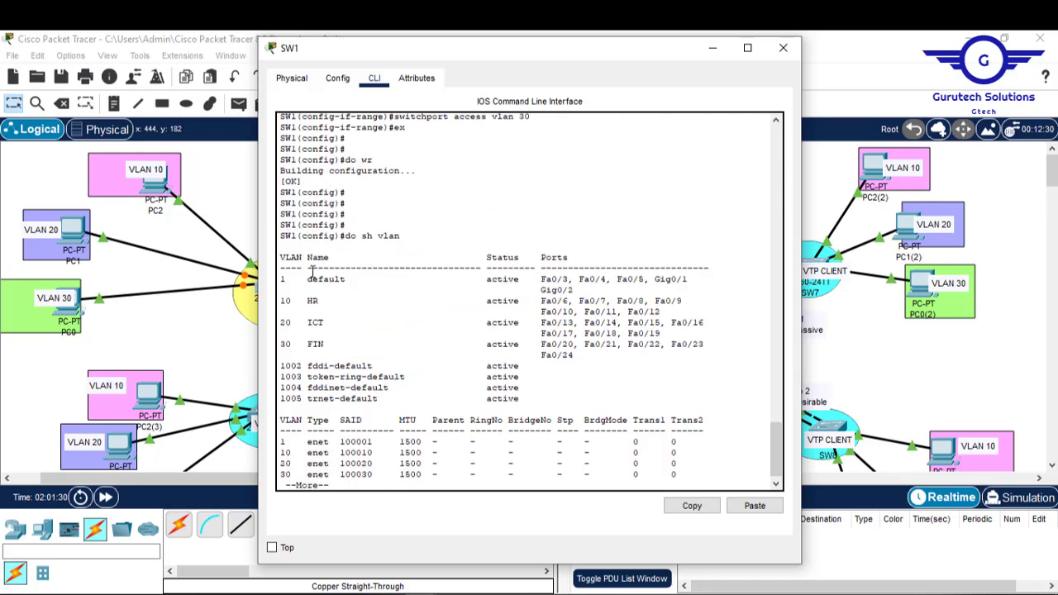
drag(283, 302, 667, 311)
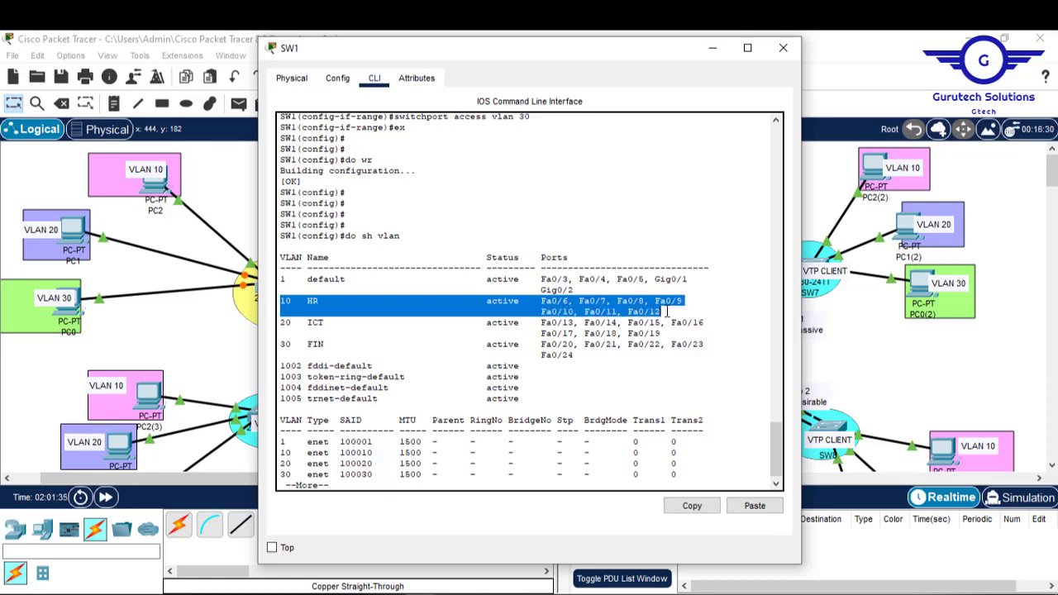
drag(283, 322, 665, 336)
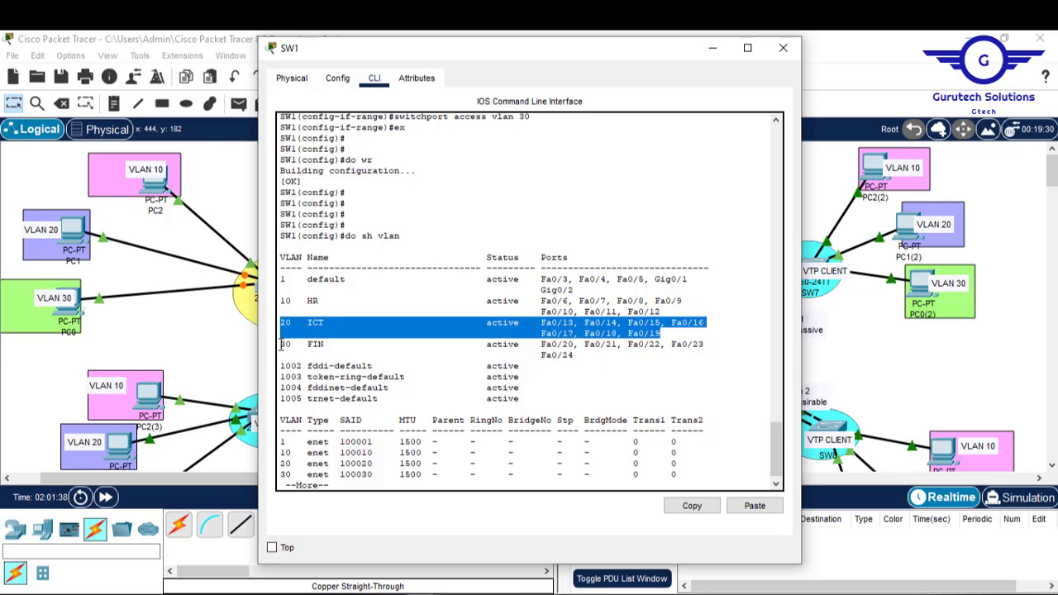
drag(282, 344, 722, 350)
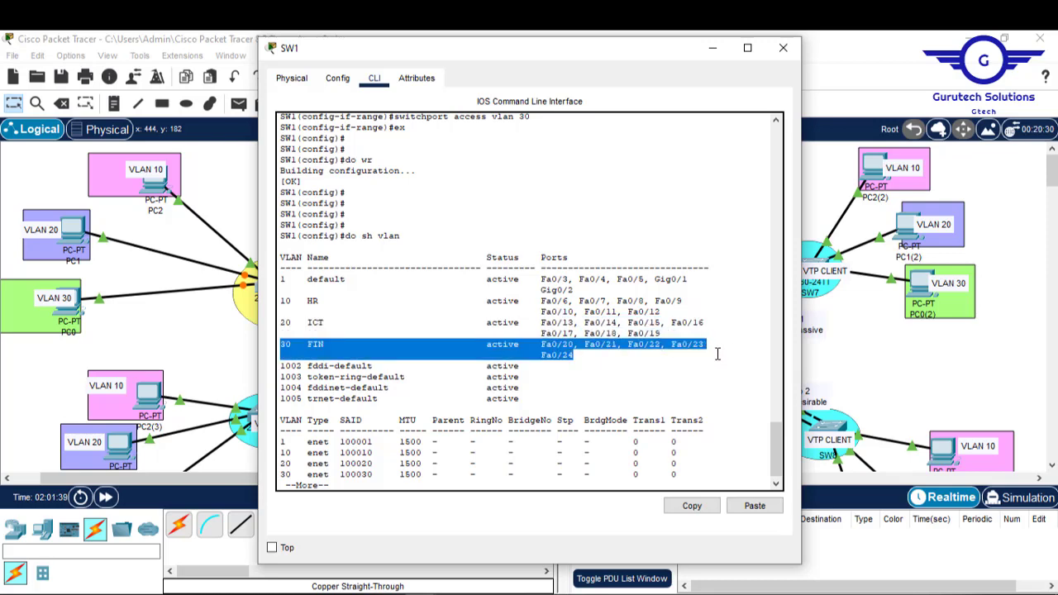
click(784, 47)
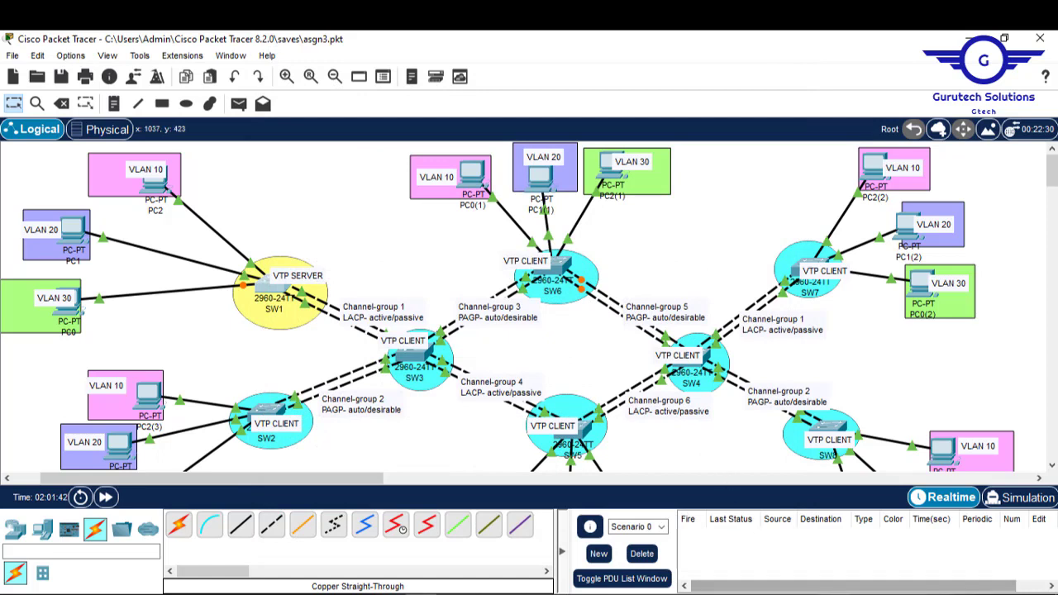
Place the Notepad VTP notes alongside and reopen SW1's command line, scrolling its output up
click(839, 593)
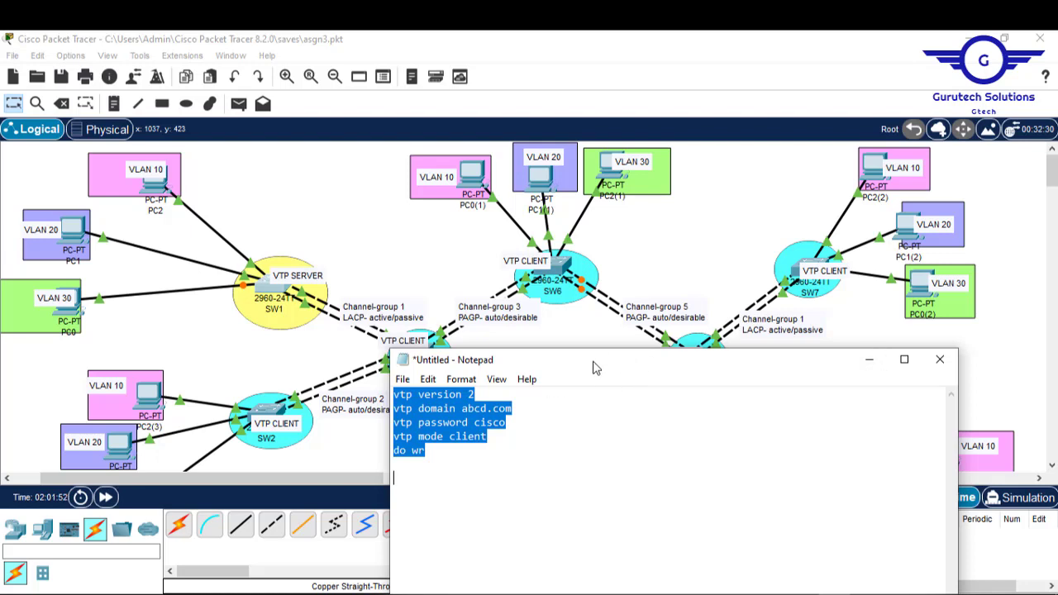
drag(595, 366, 579, 417)
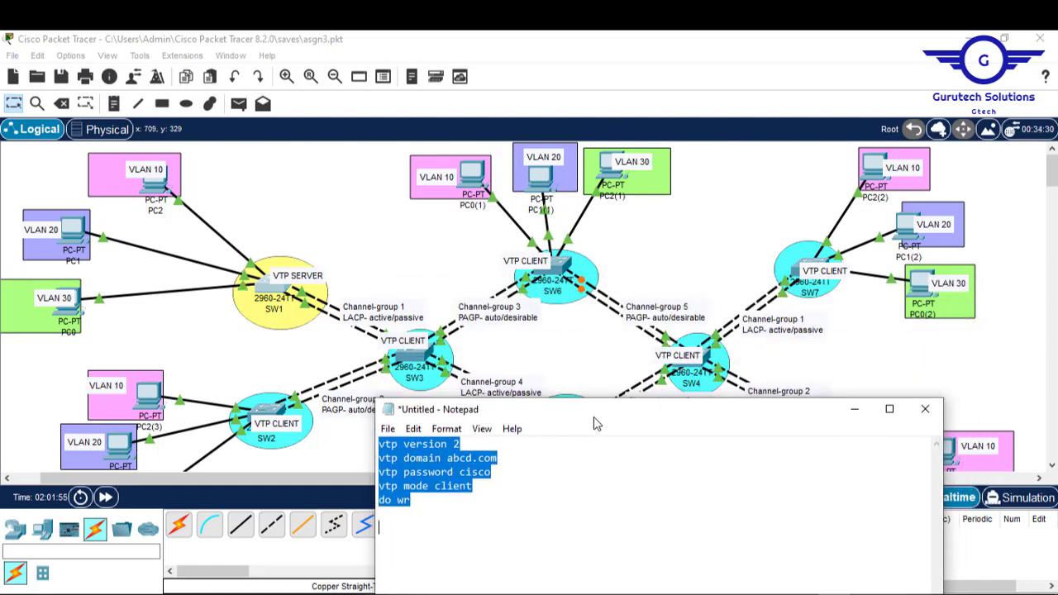
drag(592, 417, 602, 336)
click(349, 259)
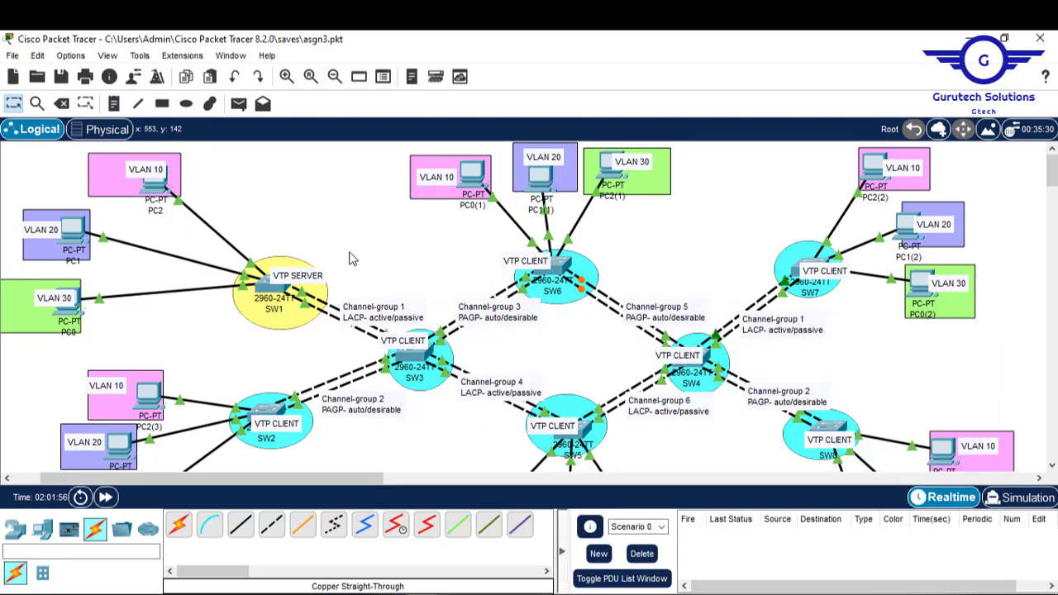
click(278, 291)
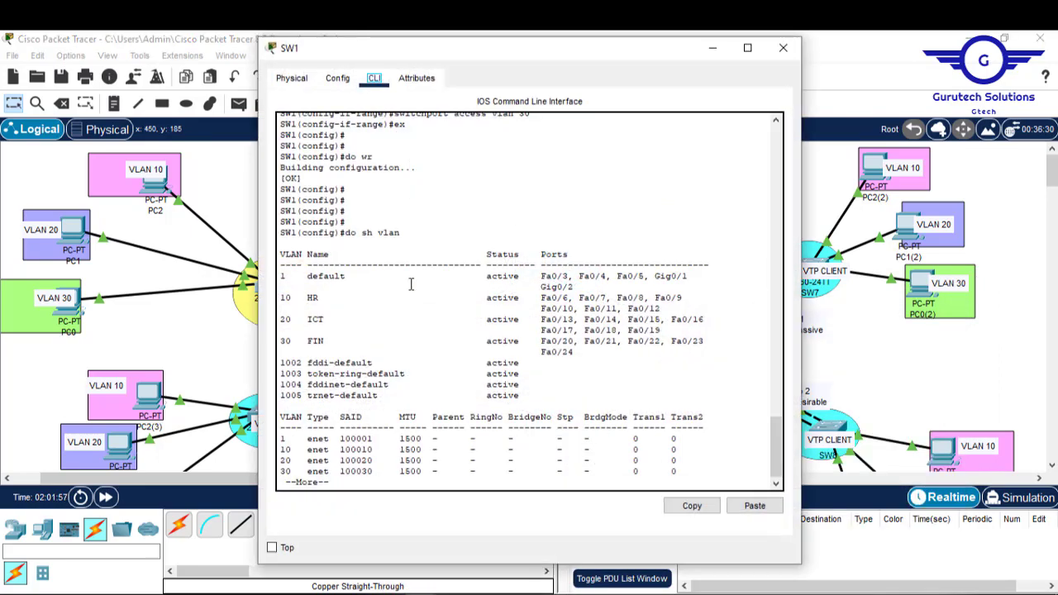
drag(771, 442, 767, 397)
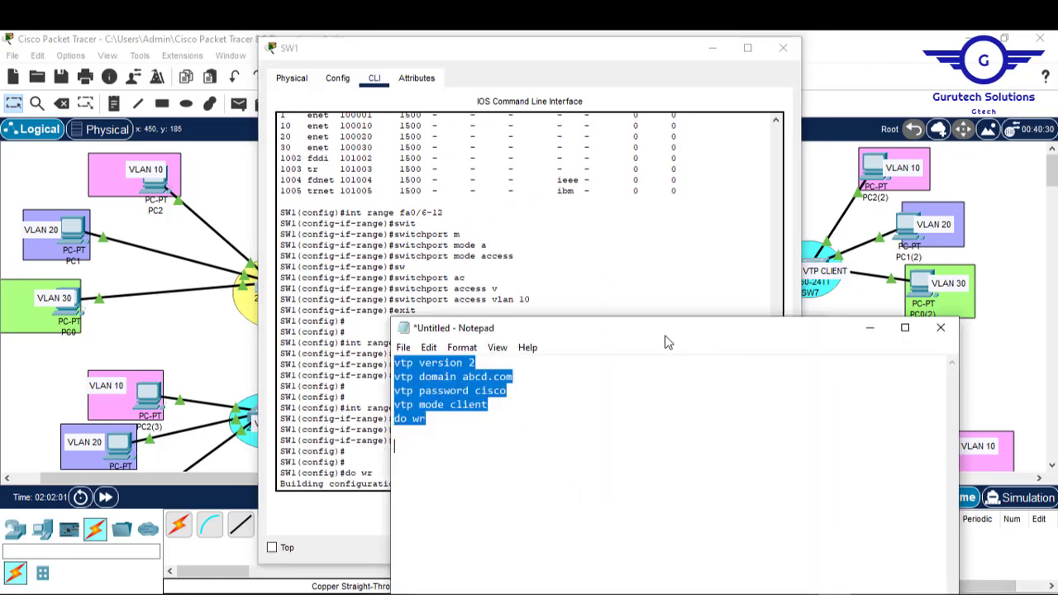
Write the int range fa0/6-12 access VLAN 10 block ending with exit in Notepad
drag(672, 344, 683, 323)
text(int)
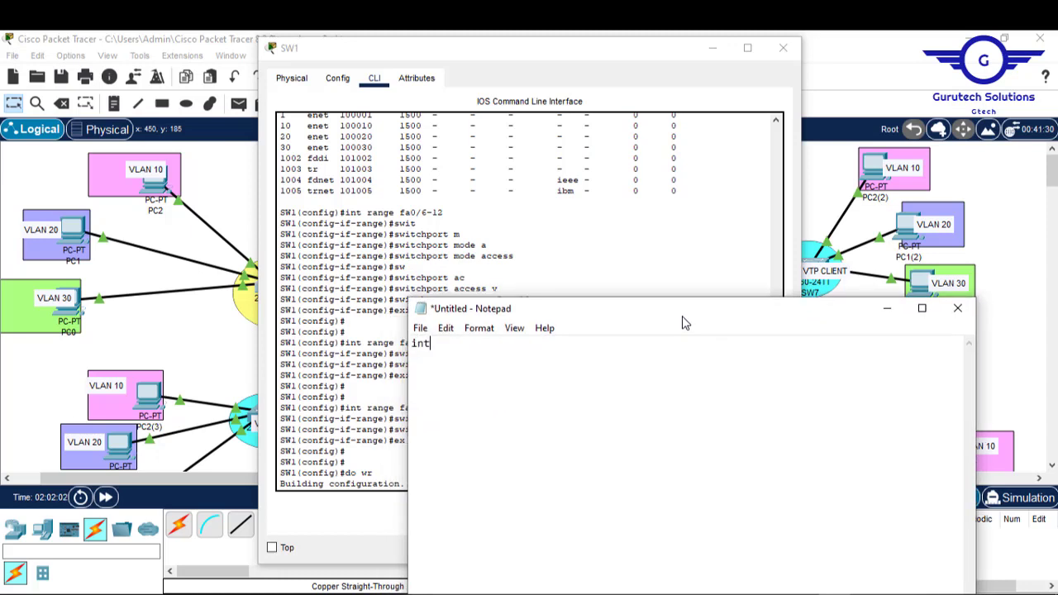
text( range fa0)
text(/6-12 )
text(swit)
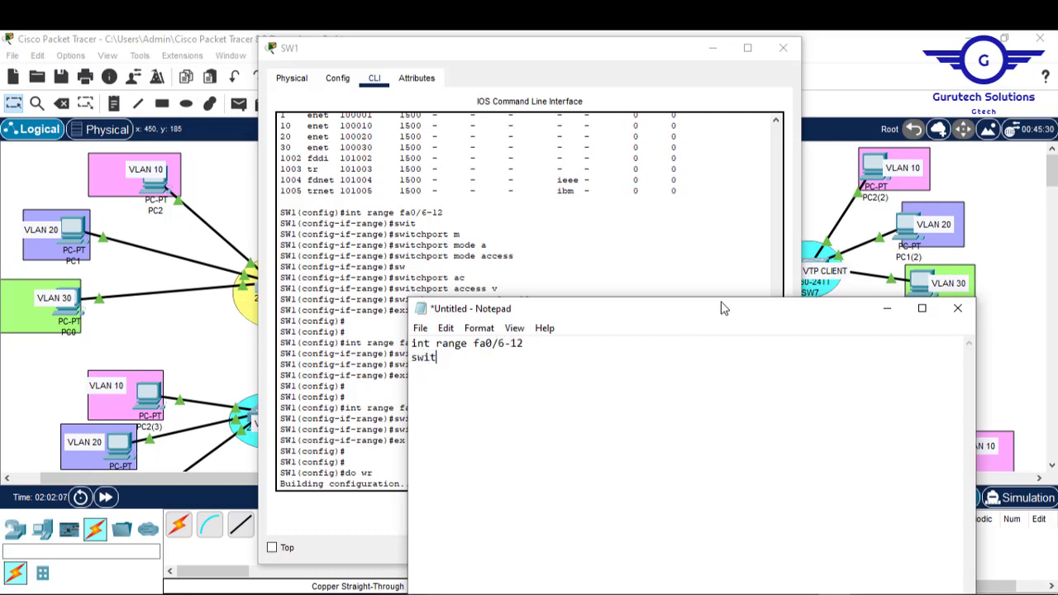
text(chport mode acce)
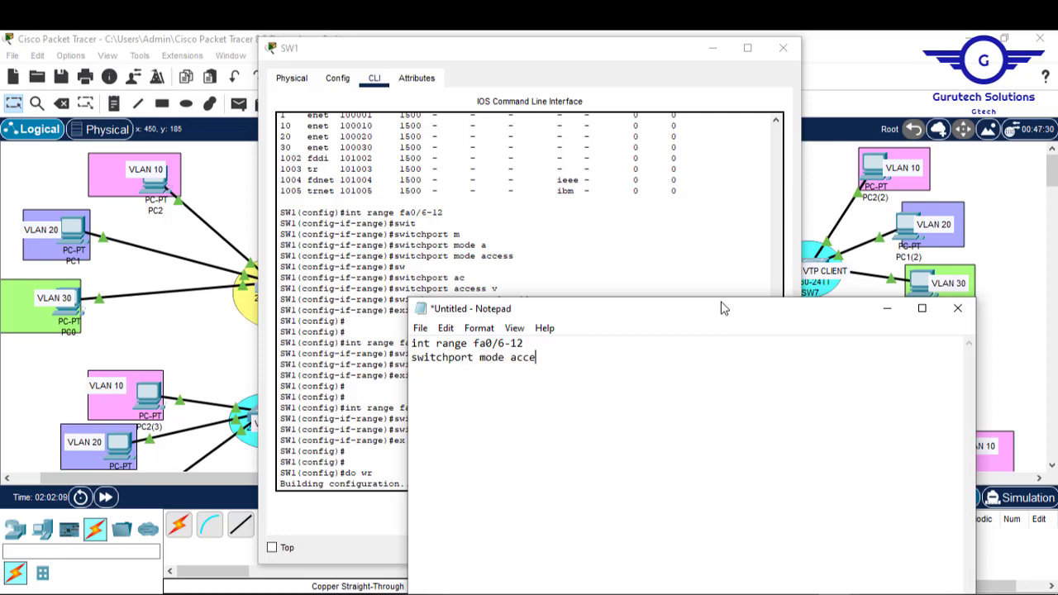
text(ss swi)
text(tchport)
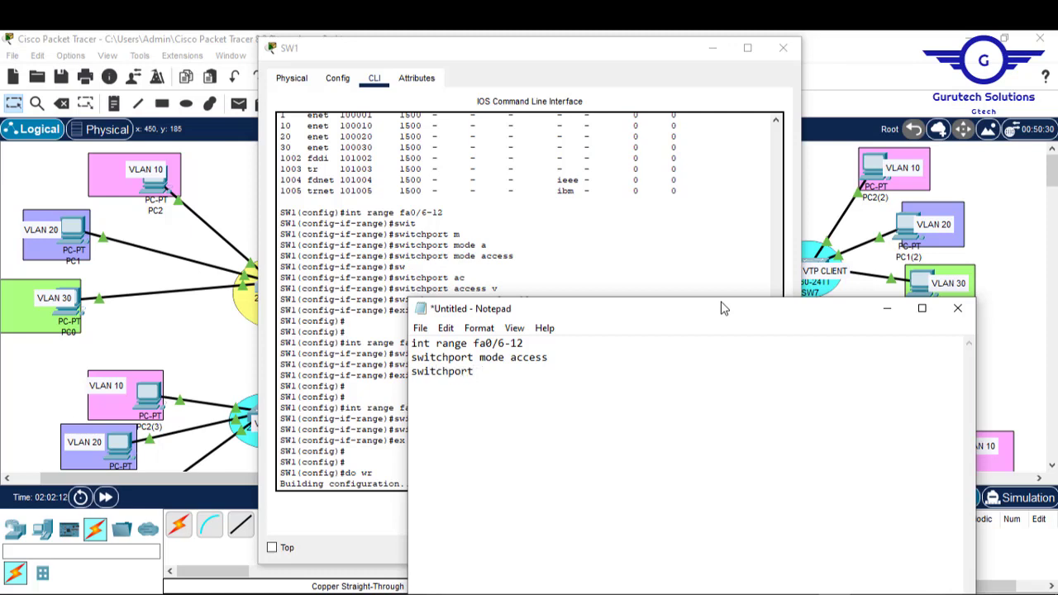
text( access vlan 10)
drag(586, 368, 415, 345)
click(590, 368)
key(Return)
text(exit)
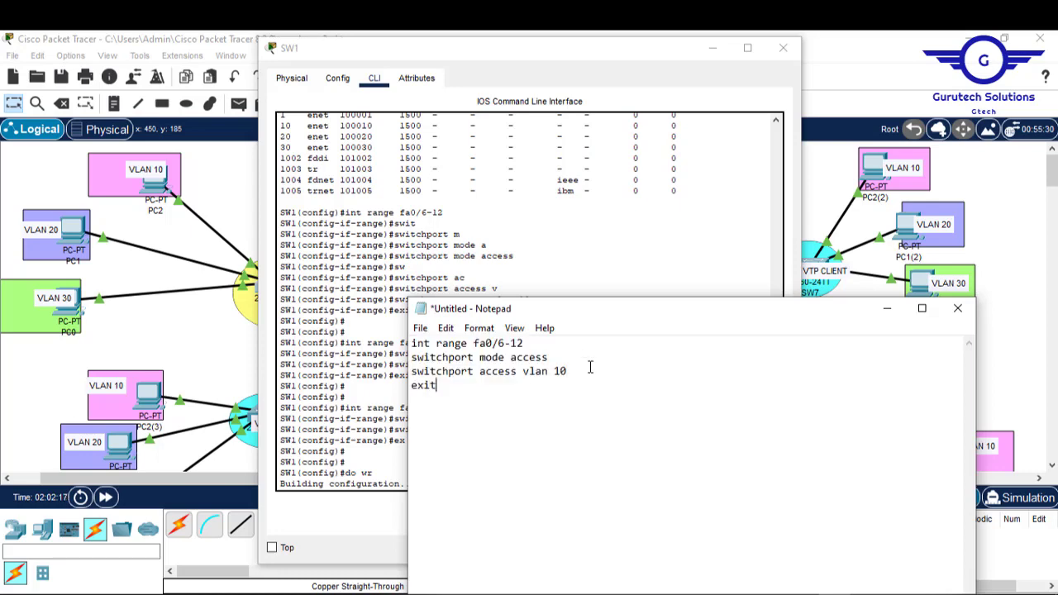
key(Return)
Paste the block twice and edit the second copy to Fa0/13-19 in VLAN 20
drag(439, 386, 408, 345)
key(ctrl+c)
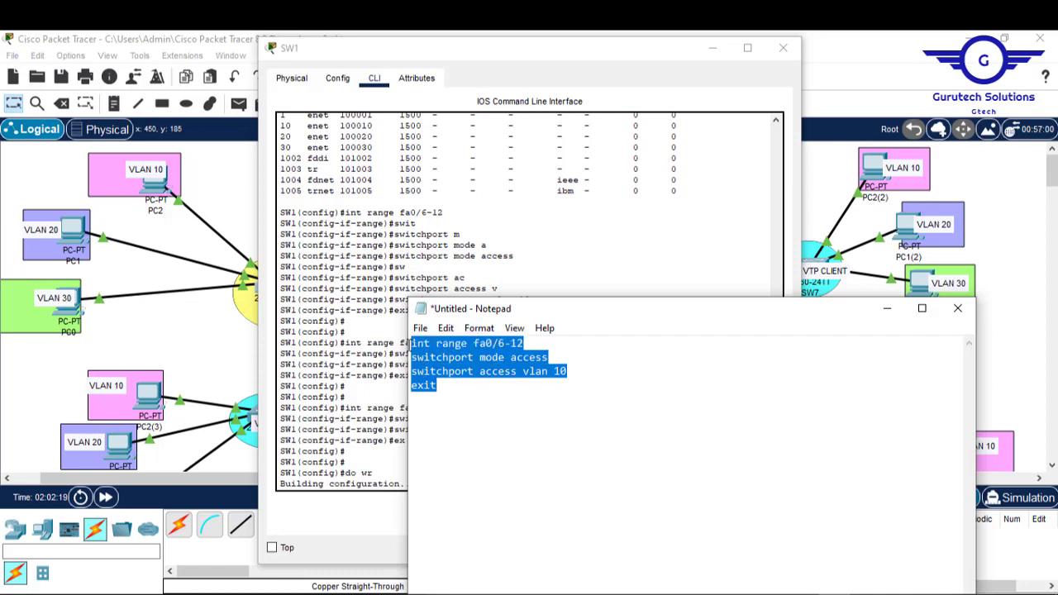
click(446, 410)
key(ctrl+v)
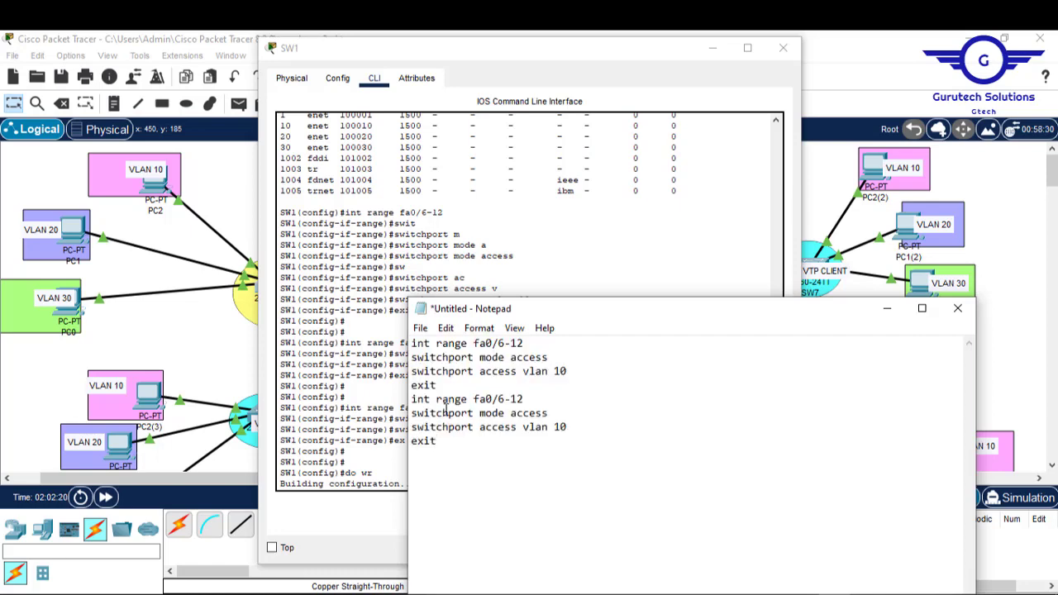
key(ctrl+v)
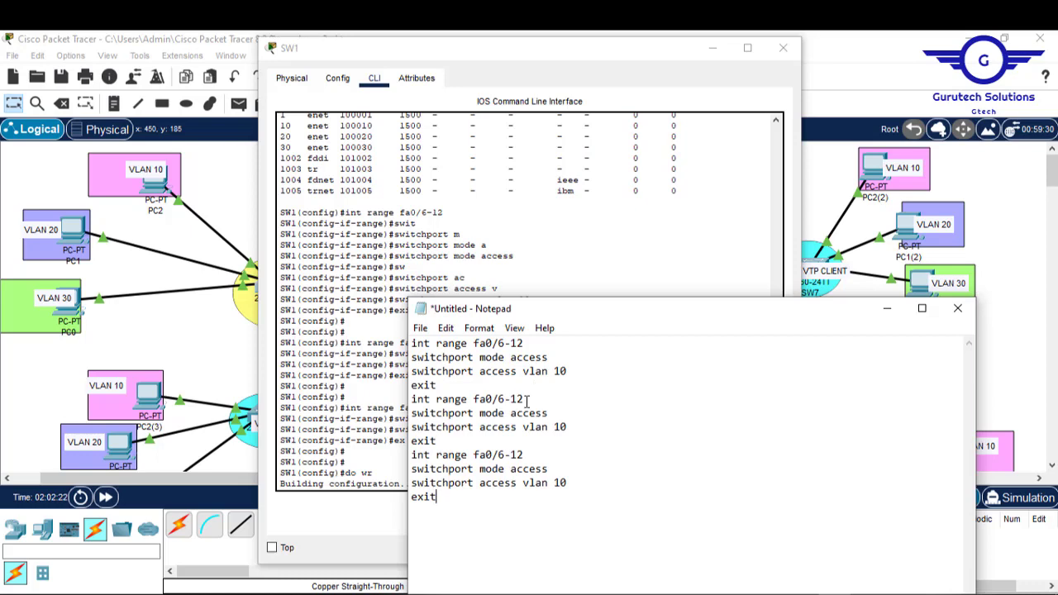
drag(526, 400, 498, 401)
text(13)
double_click(562, 426)
text(20)
Edit the third copy to Fa0/20-24 in VLAN 30 and select the whole script
drag(524, 455, 499, 455)
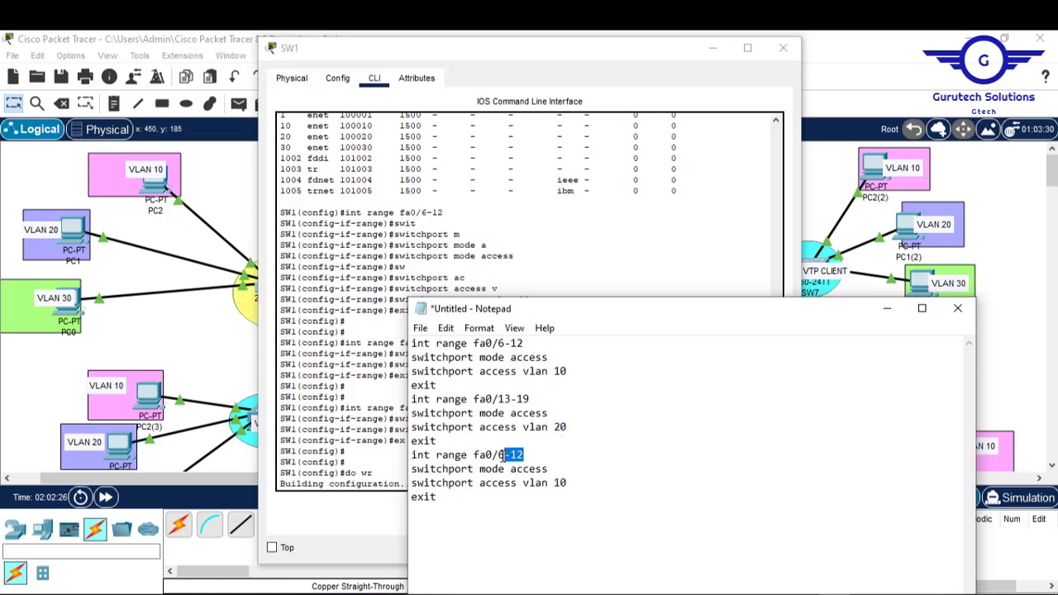
text(20-24)
drag(585, 315, 723, 292)
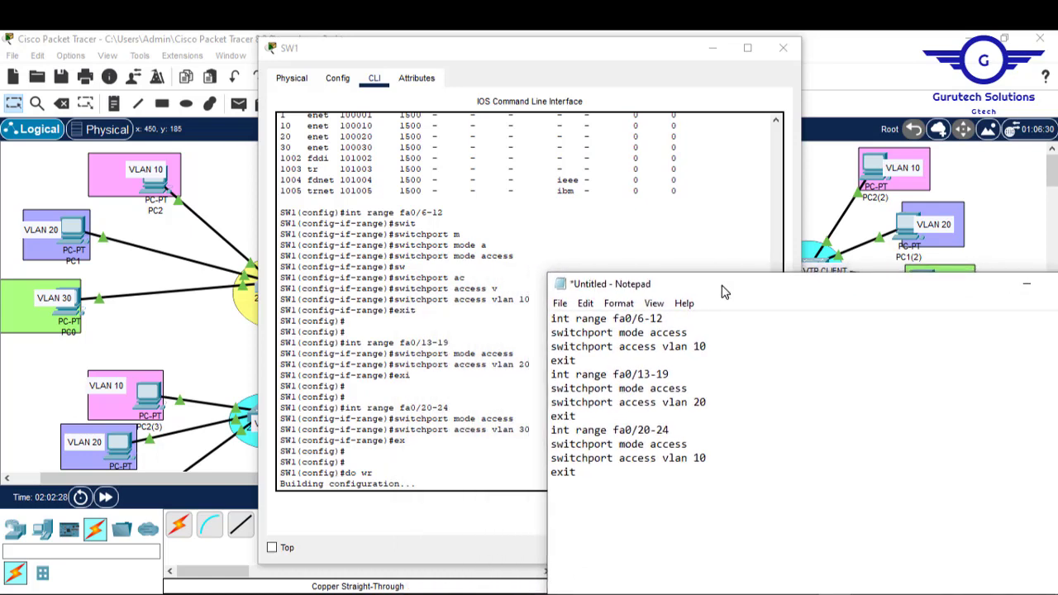
click(702, 458)
key(BackSpace)
text(3)
key(ctrl+a)
key(ctrl+c)
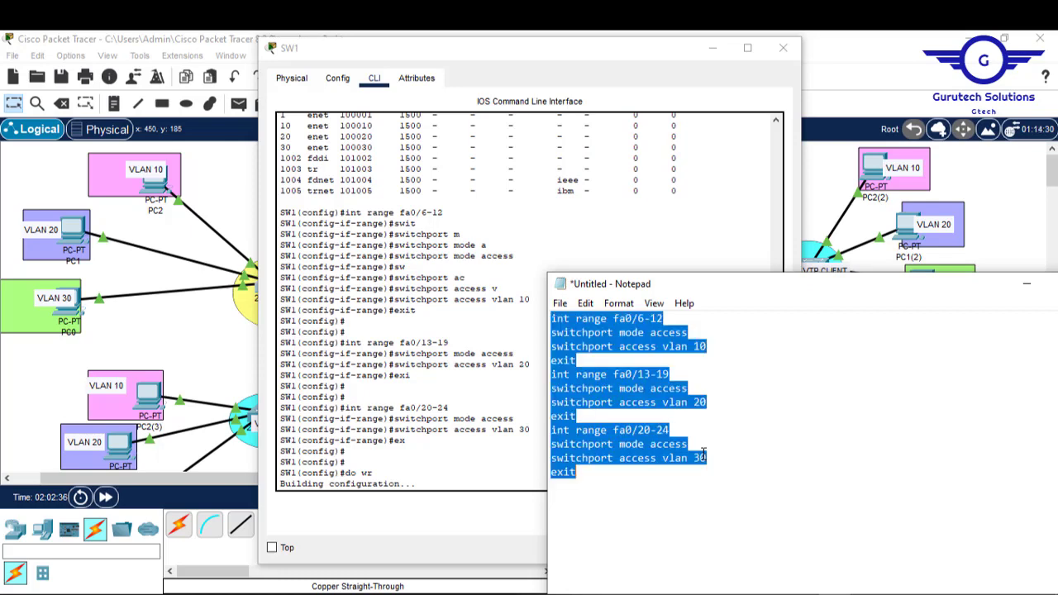
On SW2, paste the VLAN 10/20/30 access-port commands from global config and save with do wr
click(792, 41)
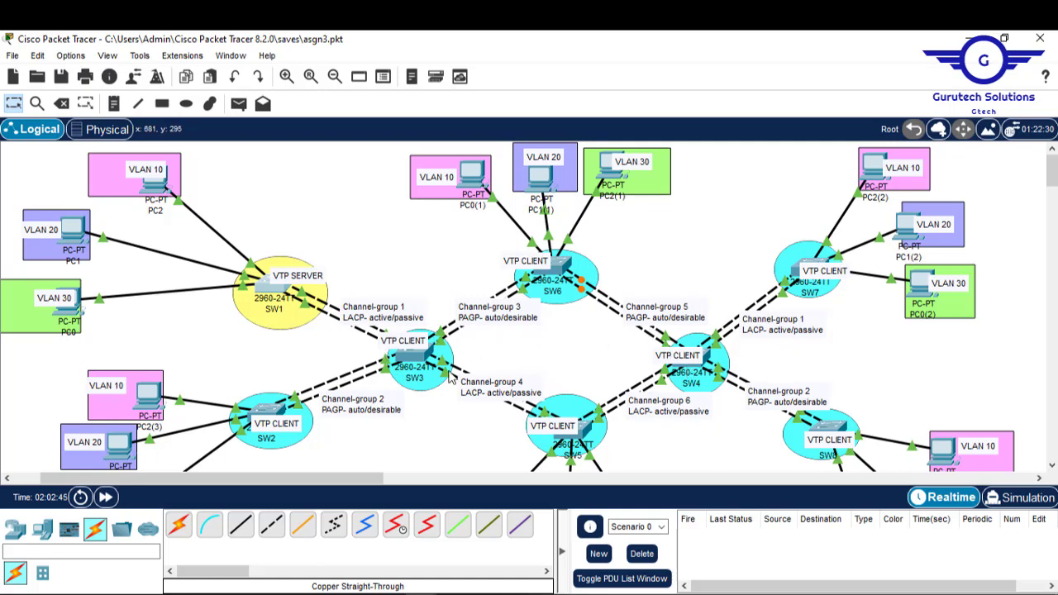
click(262, 412)
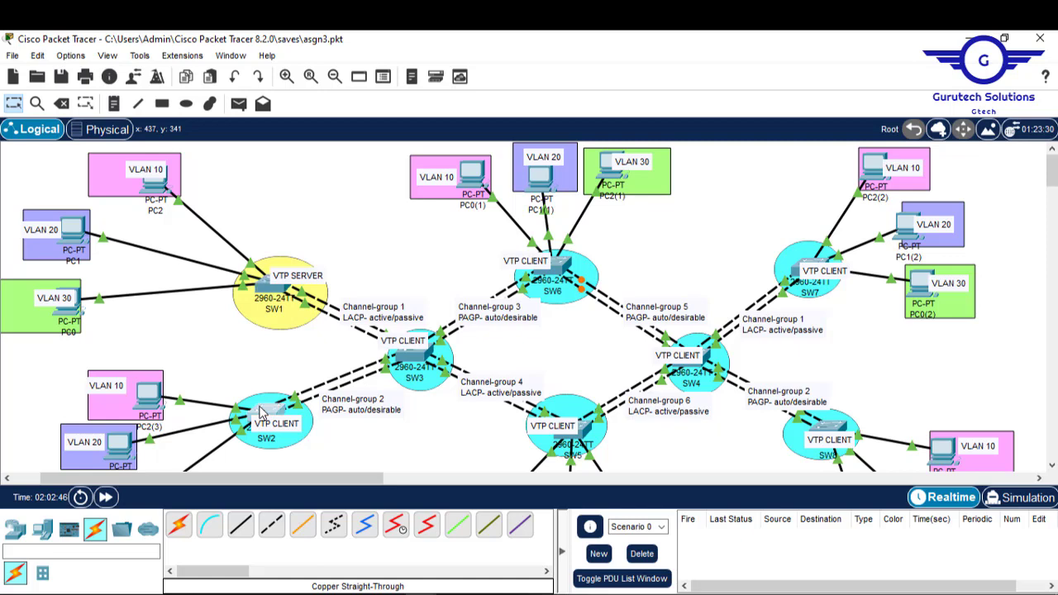
click(347, 77)
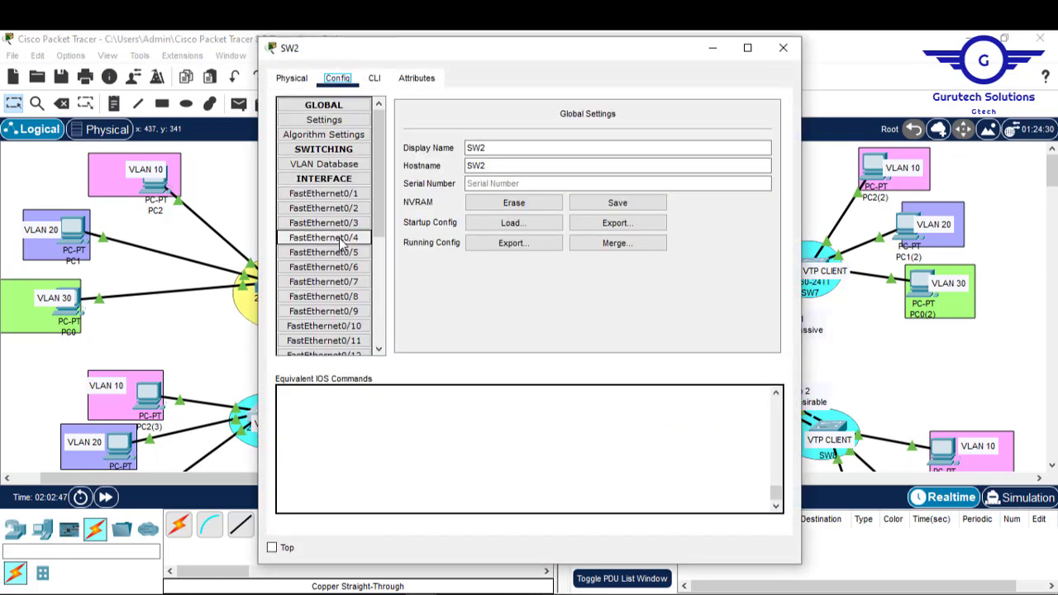
click(339, 239)
click(371, 83)
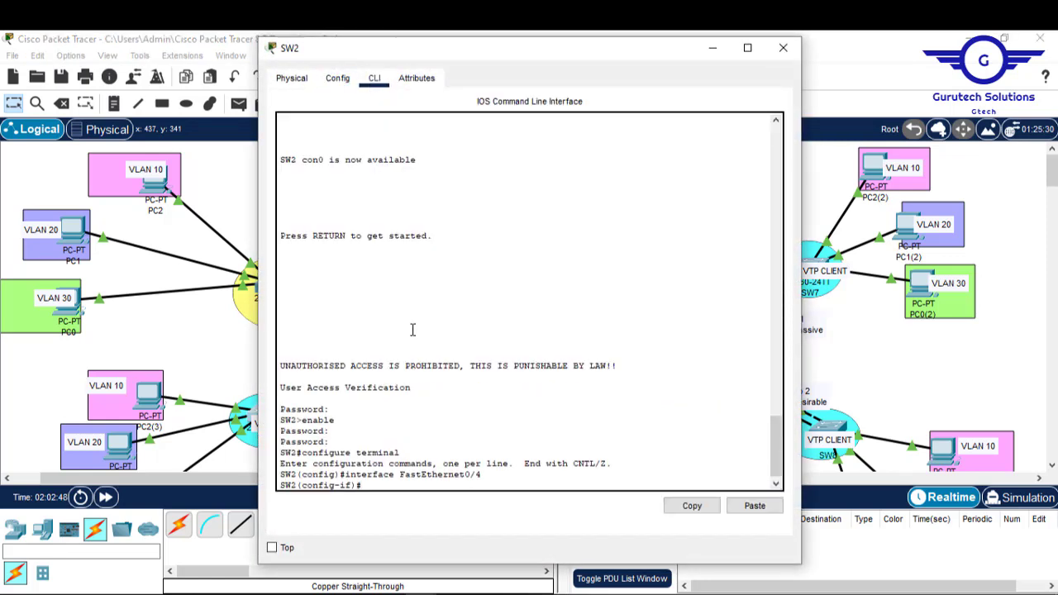
text(ex)
key(Return)
key(Return)
key(Return)
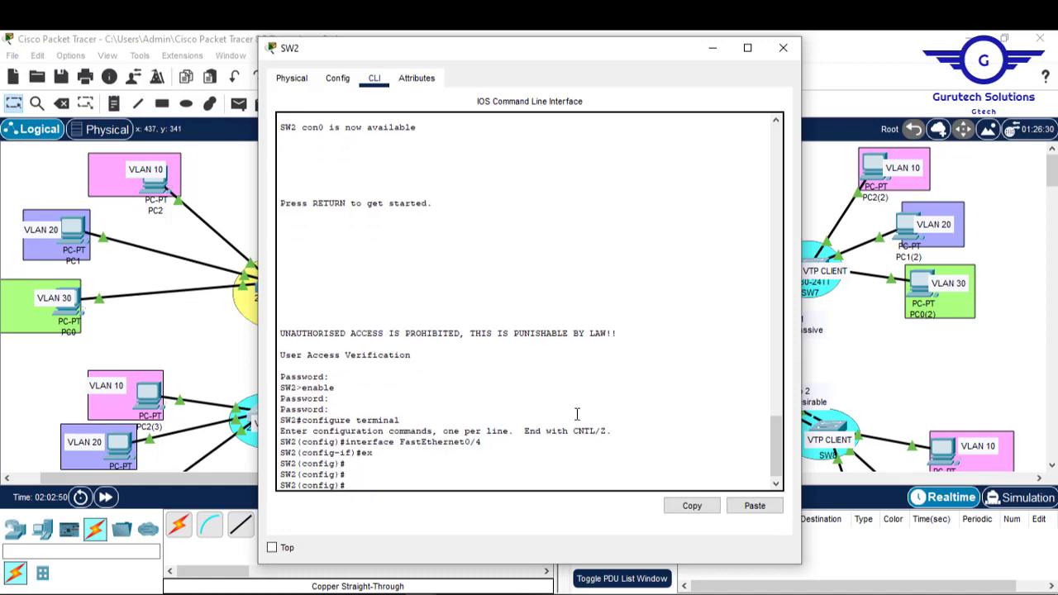
click(756, 505)
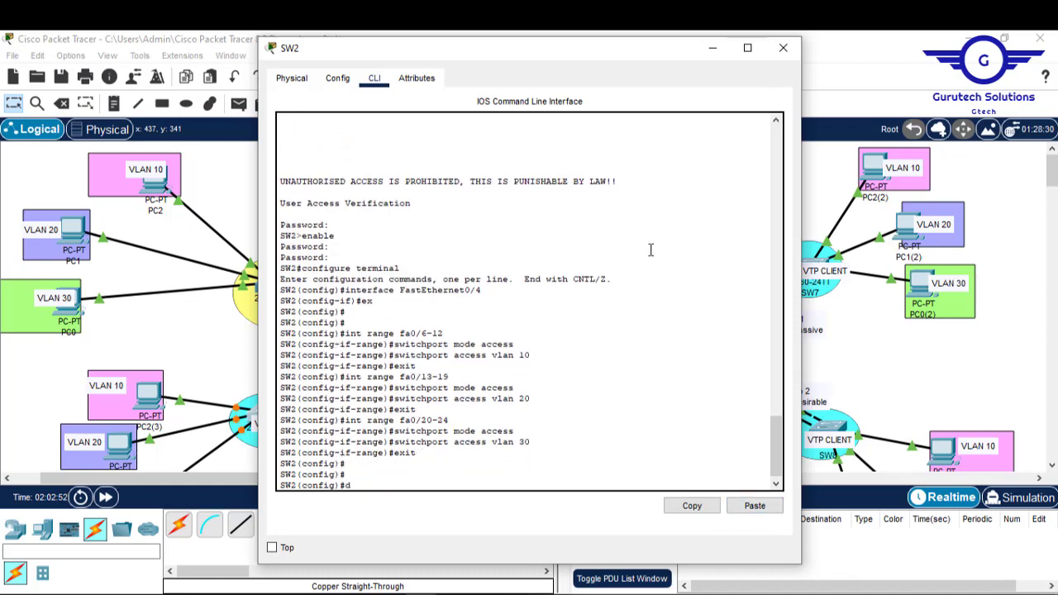
text(do wr)
key(Return)
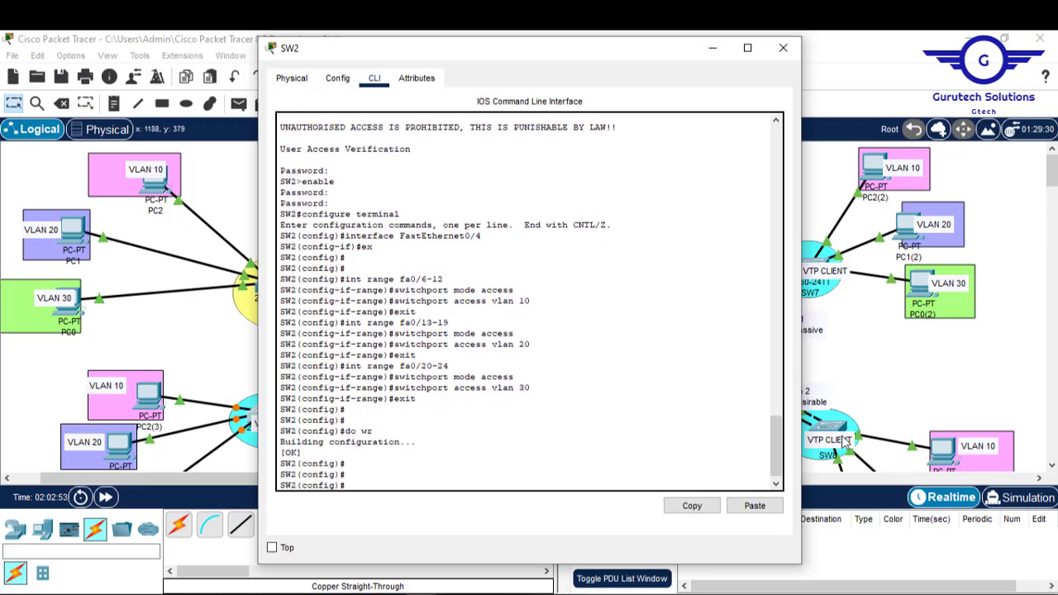
Append do wr to the Notepad script and select the whole script
key(alt+Tab)
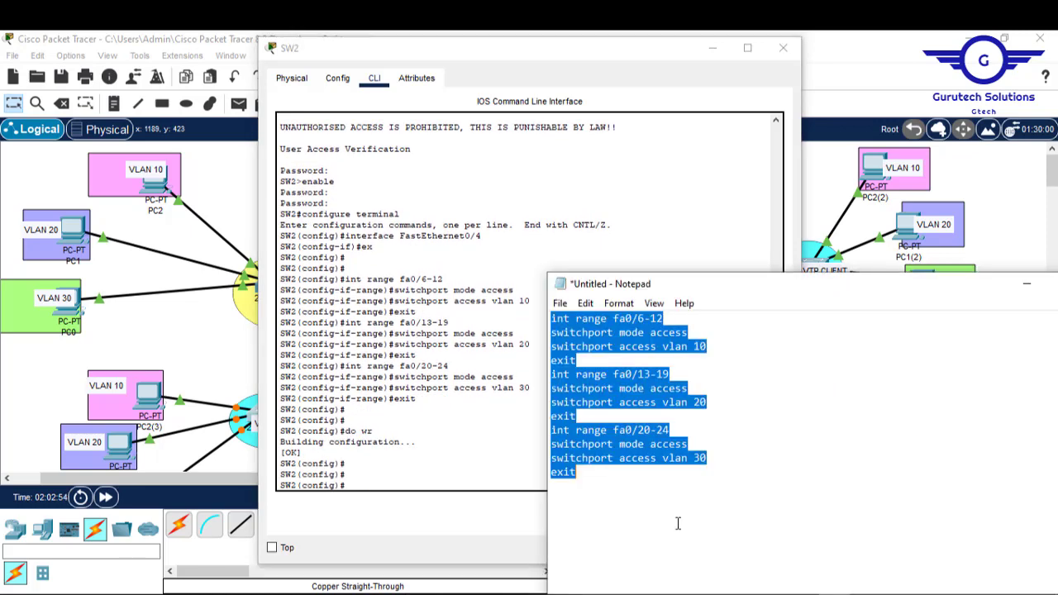
click(602, 503)
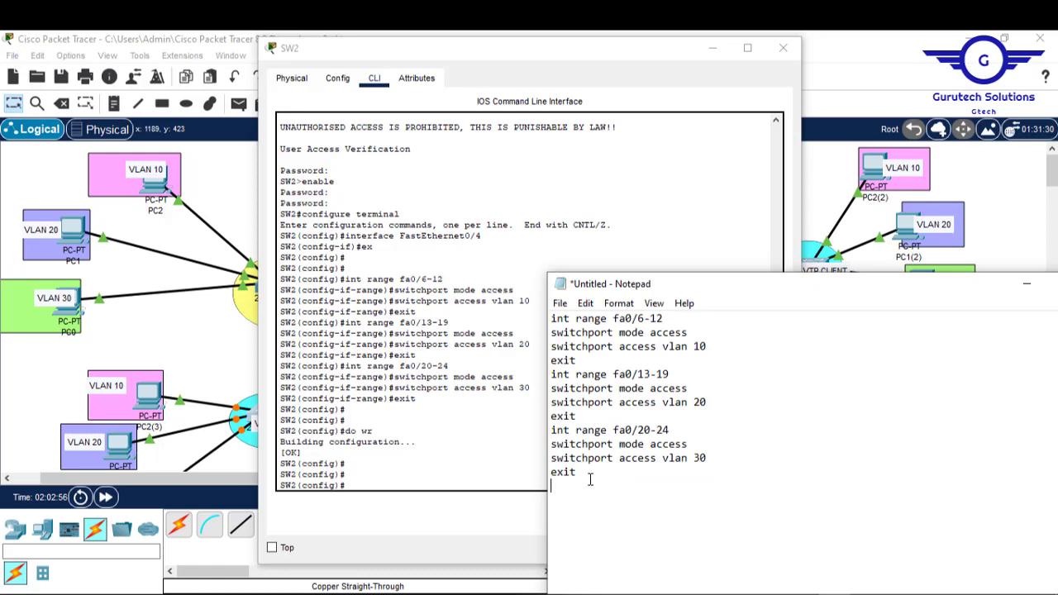
text(do wr)
key(ctrl+a)
key(ctrl+c)
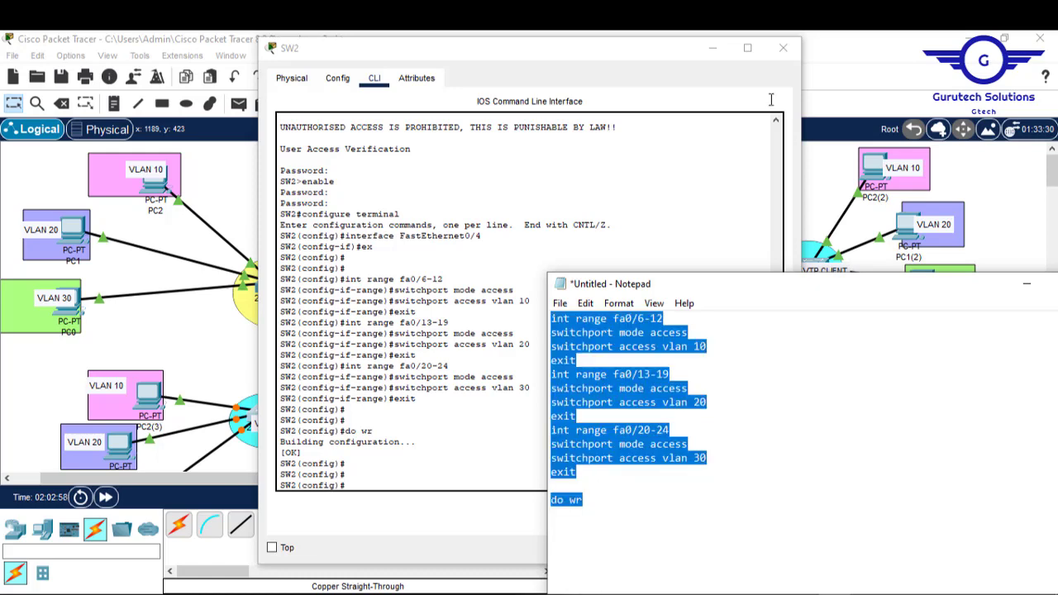
On SW5, run the VLAN access-port script with do wr from global config mode
click(783, 47)
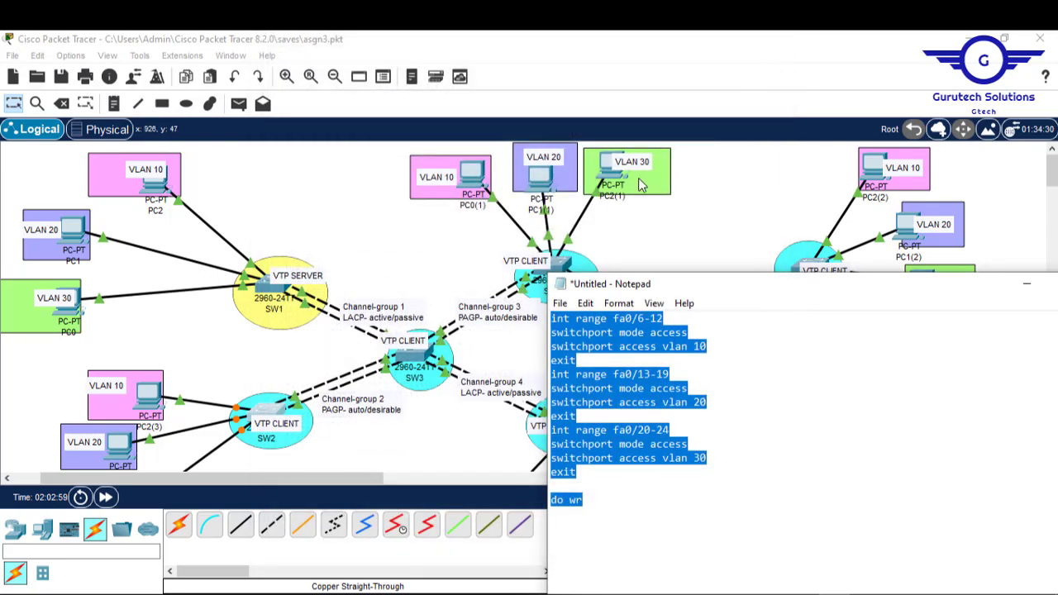
click(704, 229)
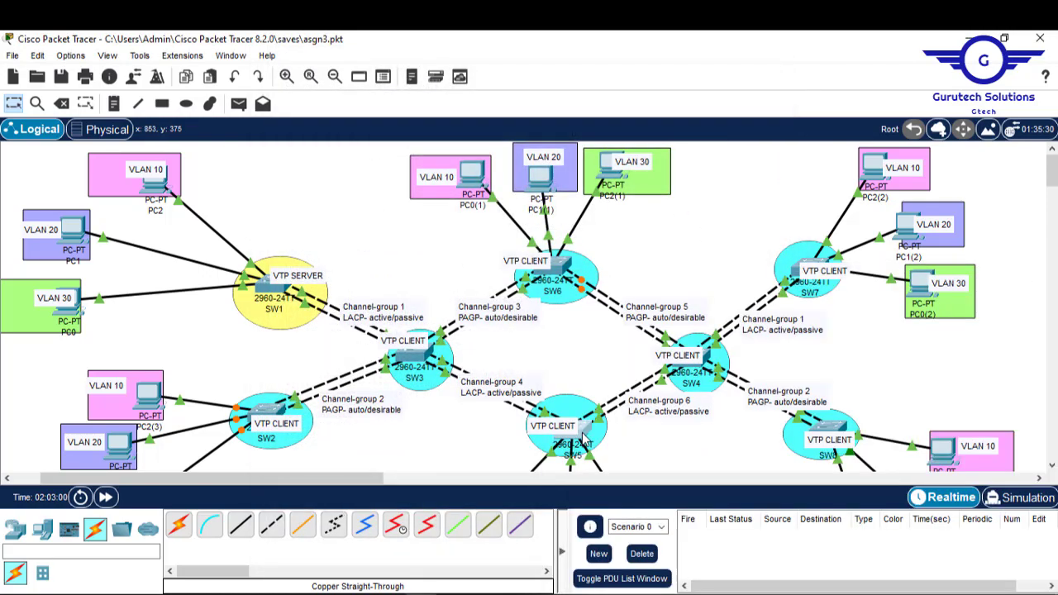
click(579, 434)
click(339, 83)
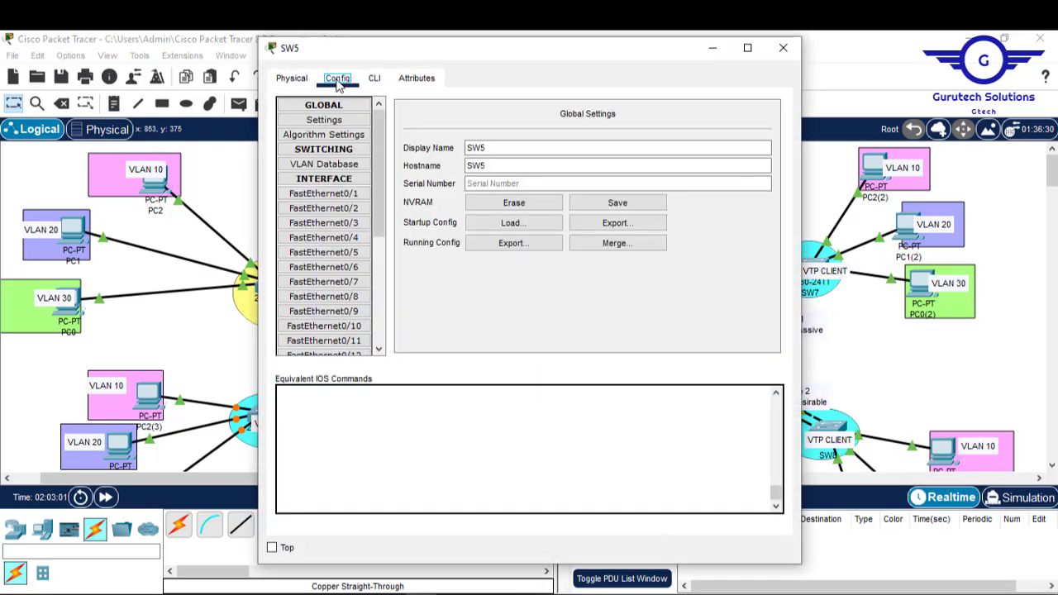
click(340, 238)
click(374, 79)
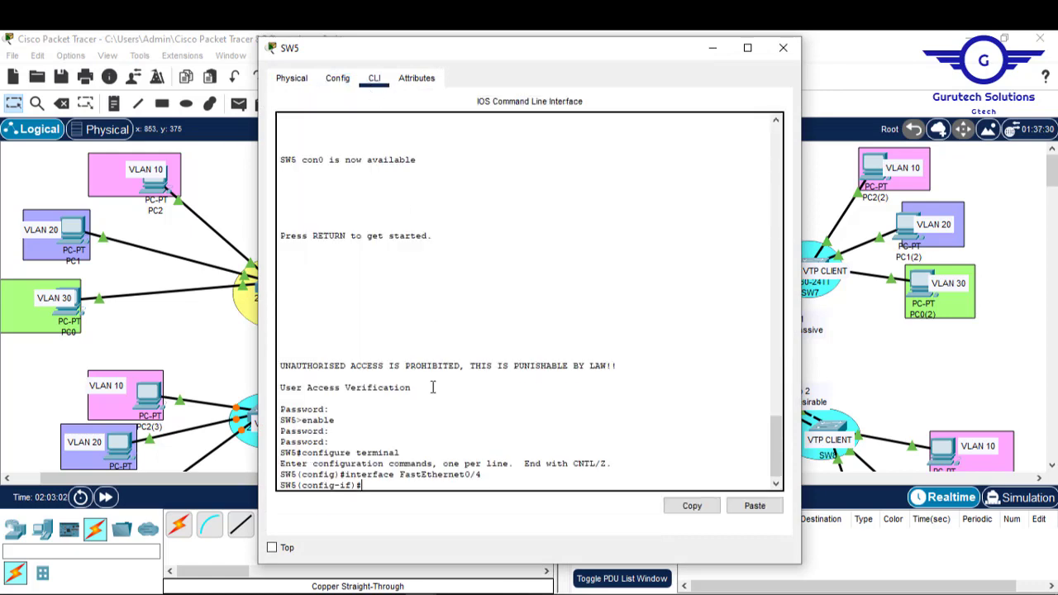
text(ex)
key(Return)
key(Return)
key(Return)
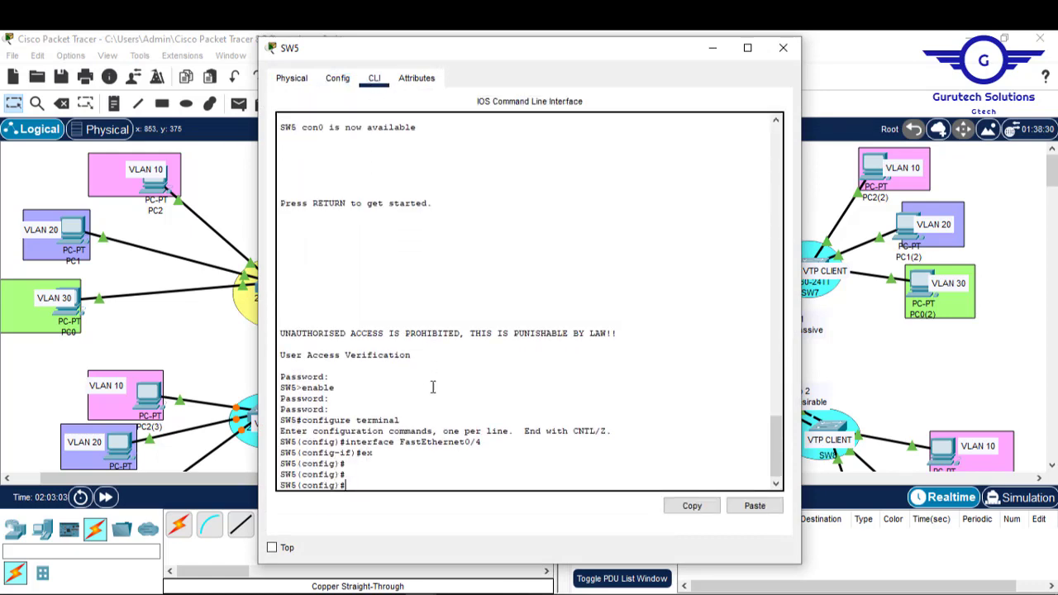
click(755, 505)
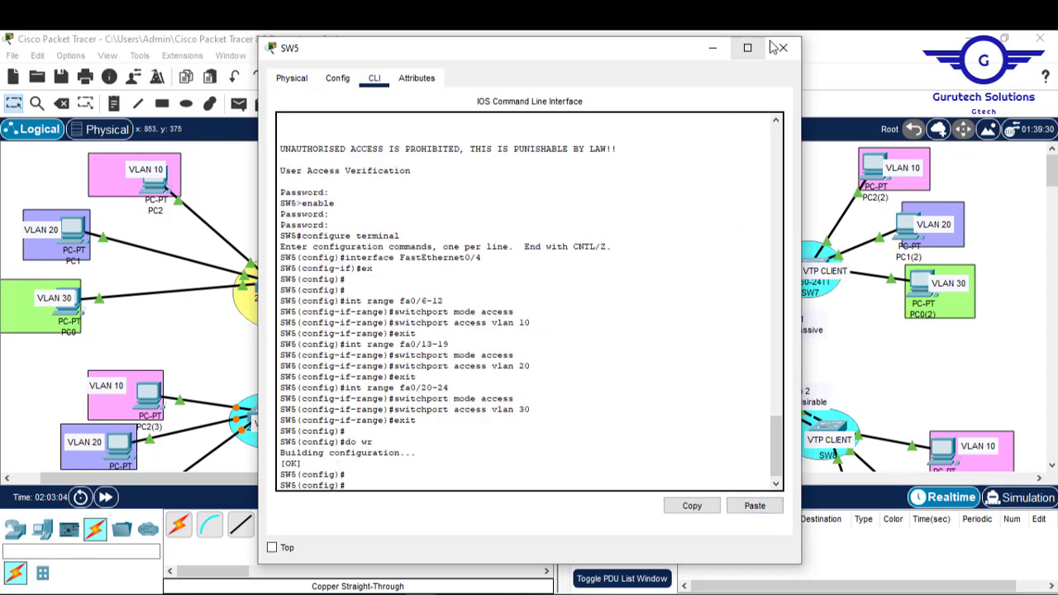
click(784, 50)
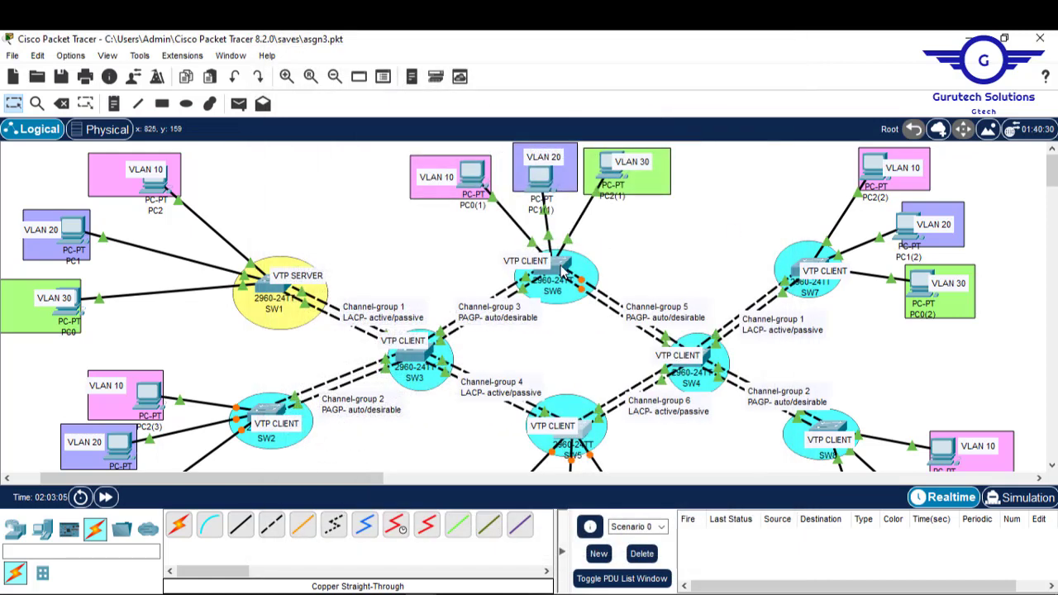
On SW6, run the VLAN access-port script with do wr from global config mode
click(562, 269)
click(338, 77)
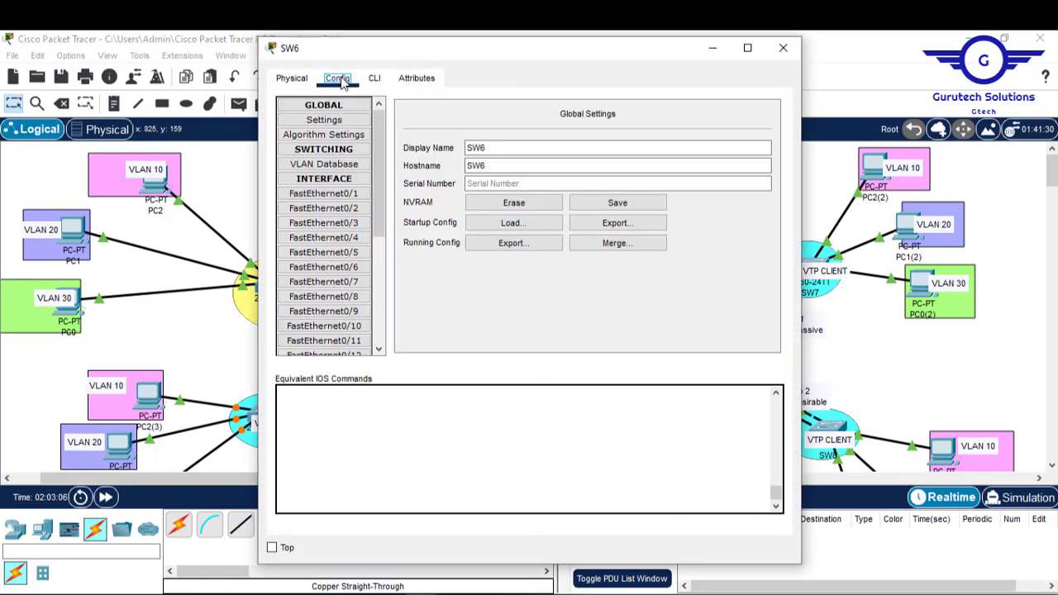
click(341, 283)
click(375, 80)
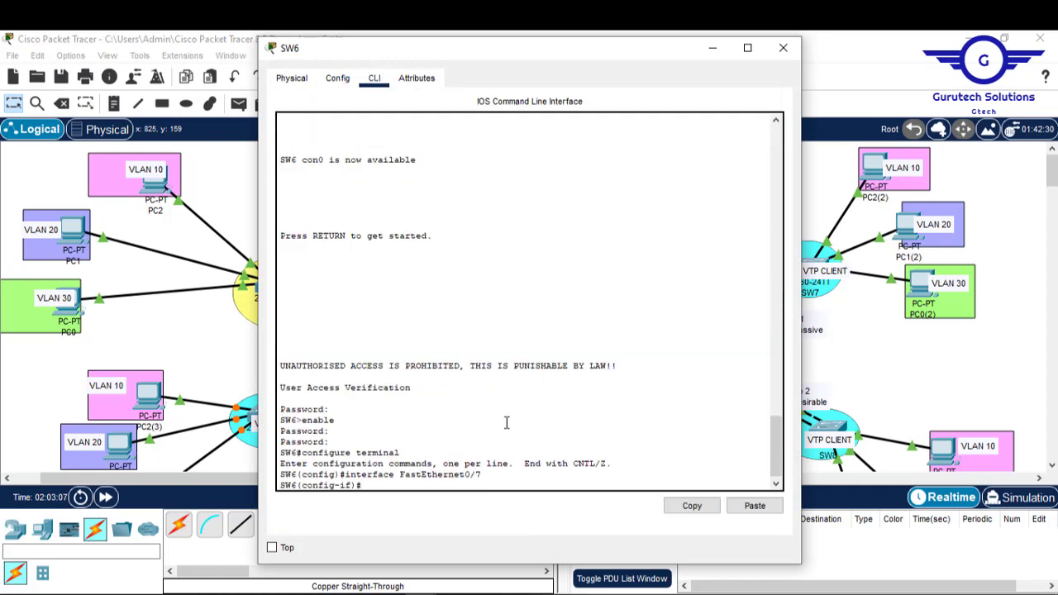
text(ex)
key(Return)
key(Return)
key(Return)
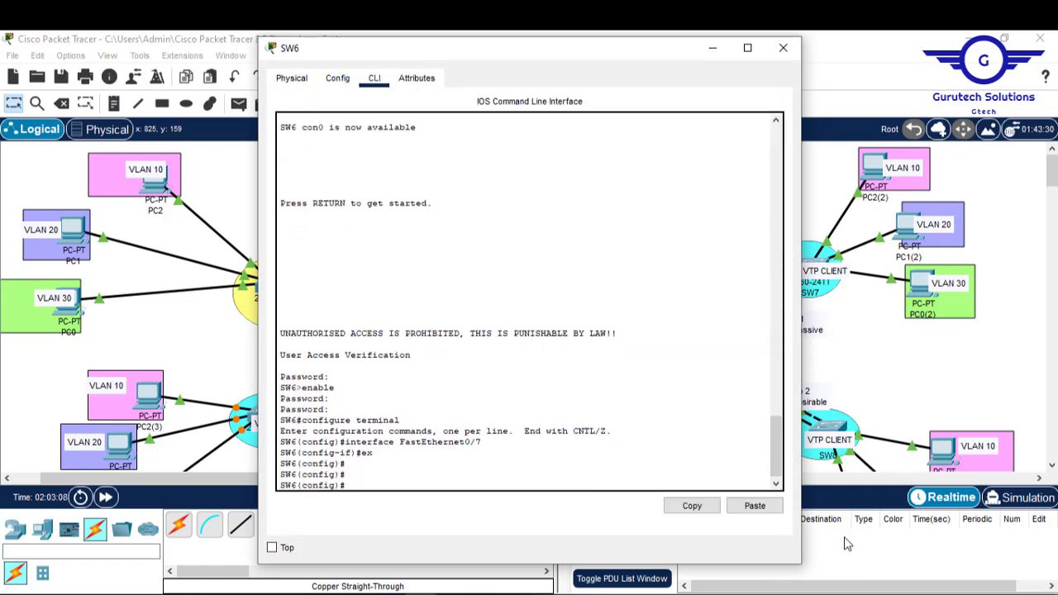
click(755, 506)
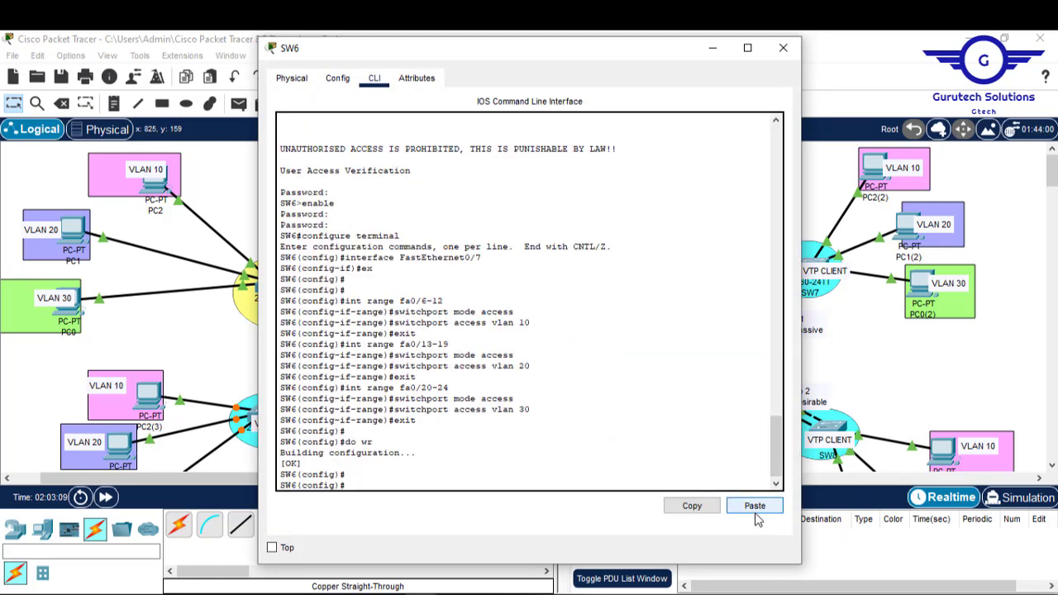
click(783, 49)
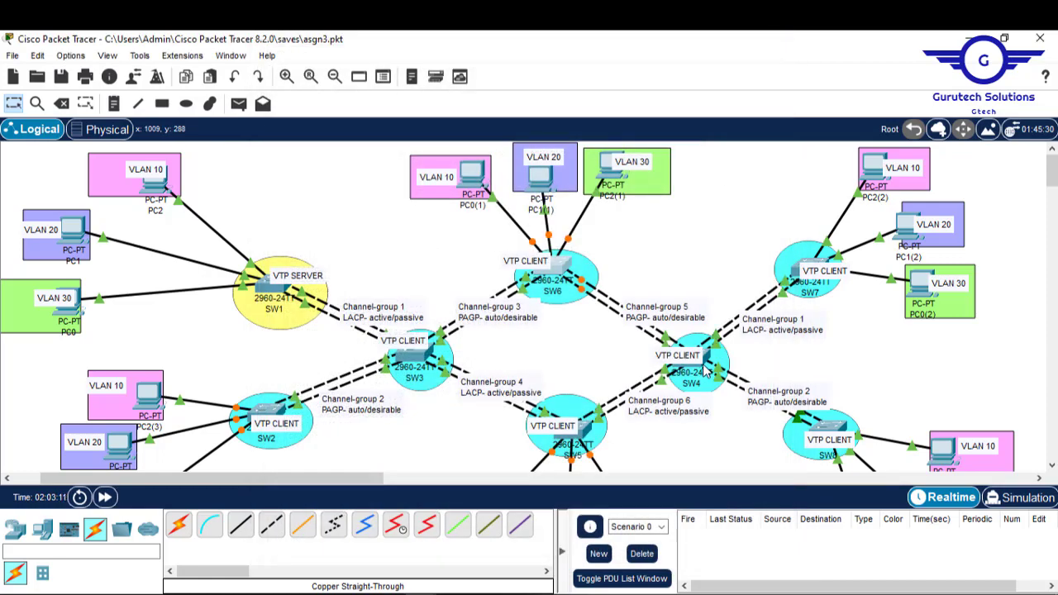
On SW7, put Fa0/6-12, 13-19, 20-24 into VLANs 10, 20, 30 and save
click(799, 271)
click(339, 79)
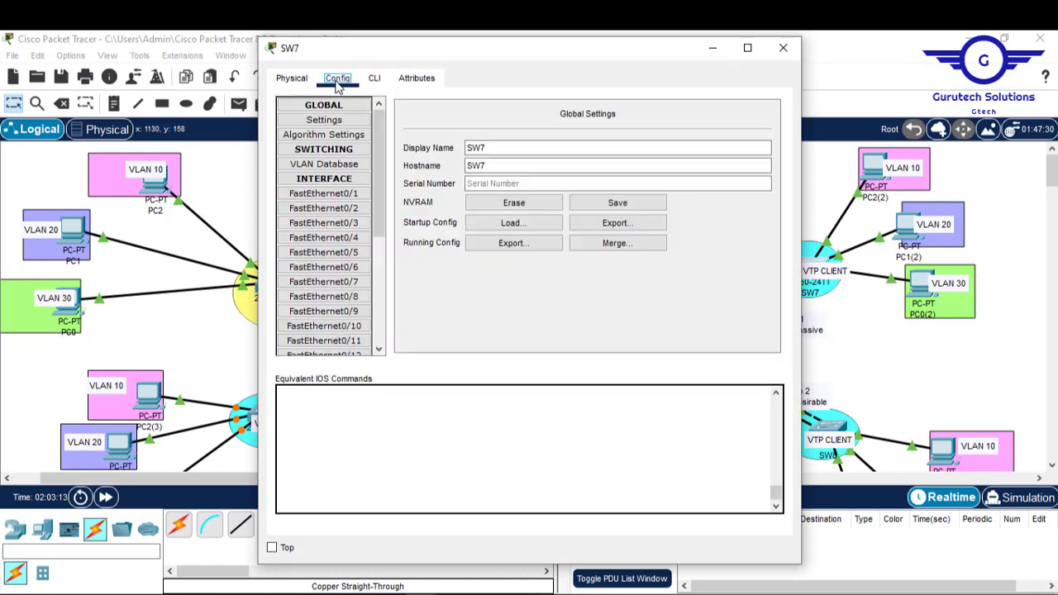
click(349, 274)
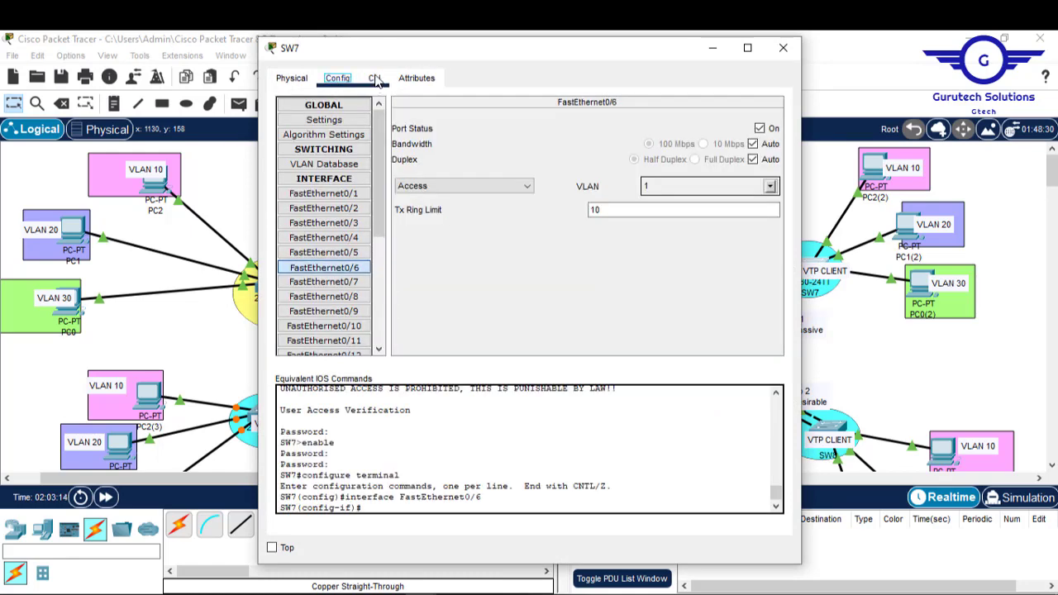
click(374, 78)
text(ex)
key(Return)
key(Return)
key(Return)
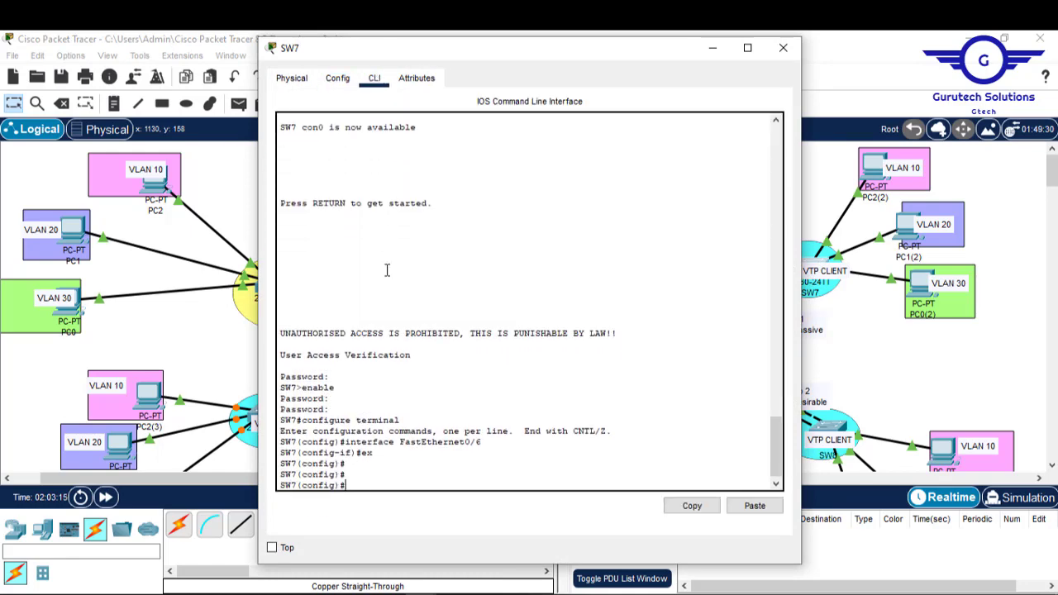
click(755, 506)
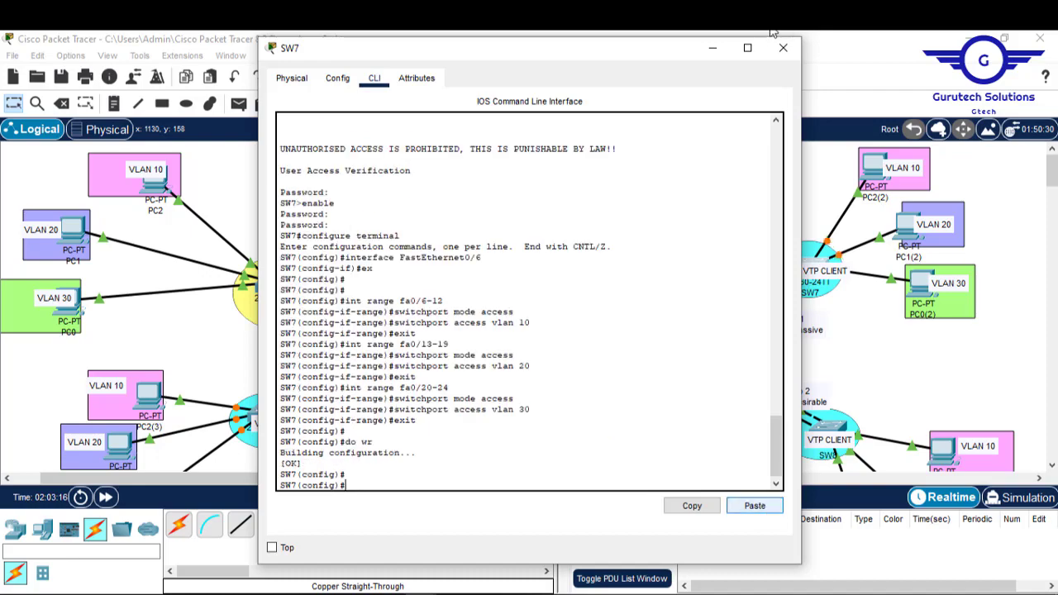
click(783, 48)
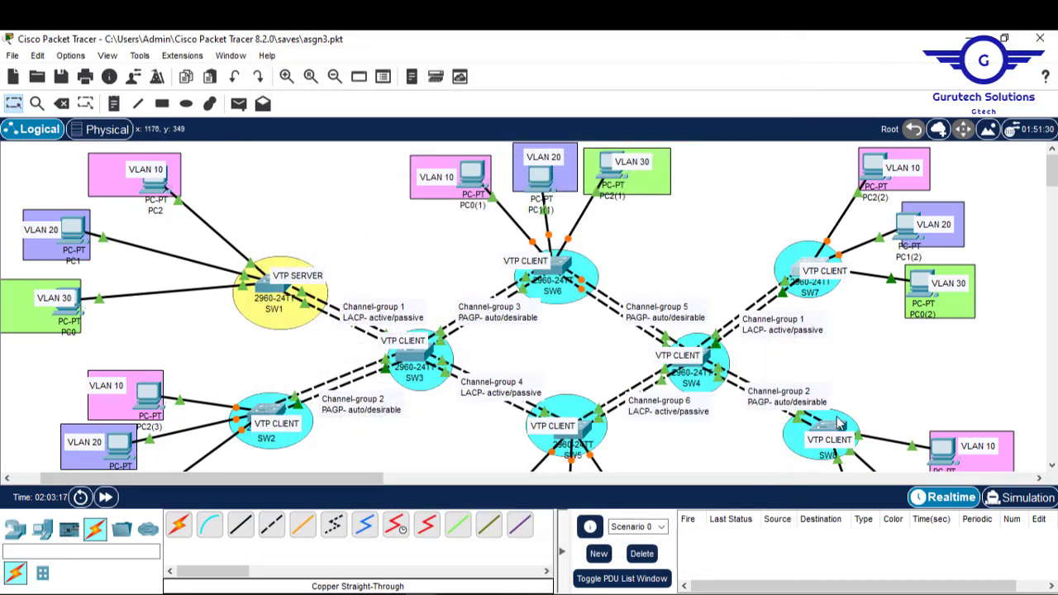
On SW8, put Fa0/6-12, 13-19, 20-24 into VLANs 10, 20, 30 and save
click(839, 434)
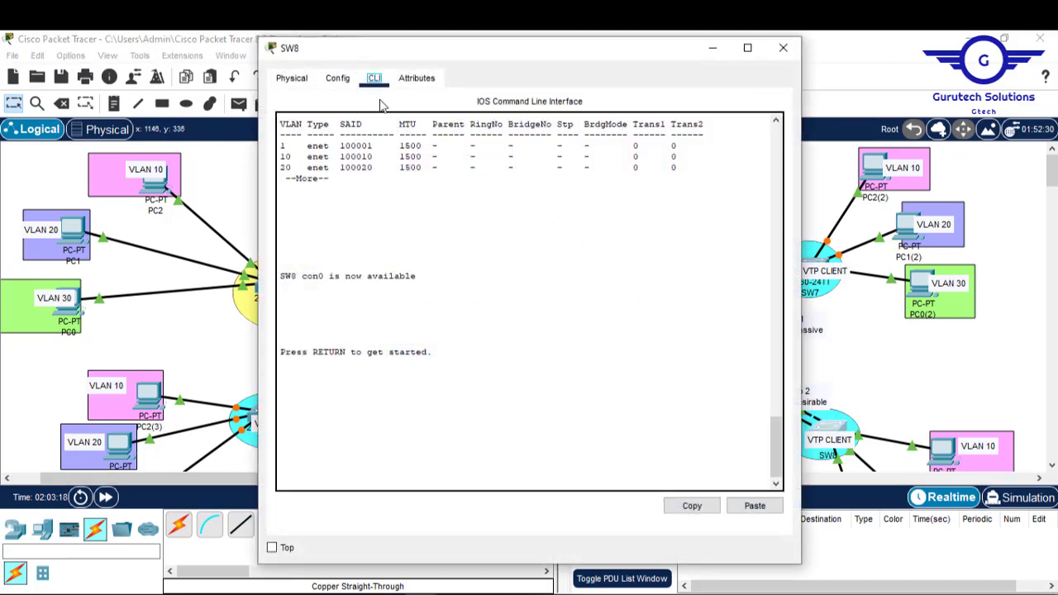
click(338, 78)
click(326, 283)
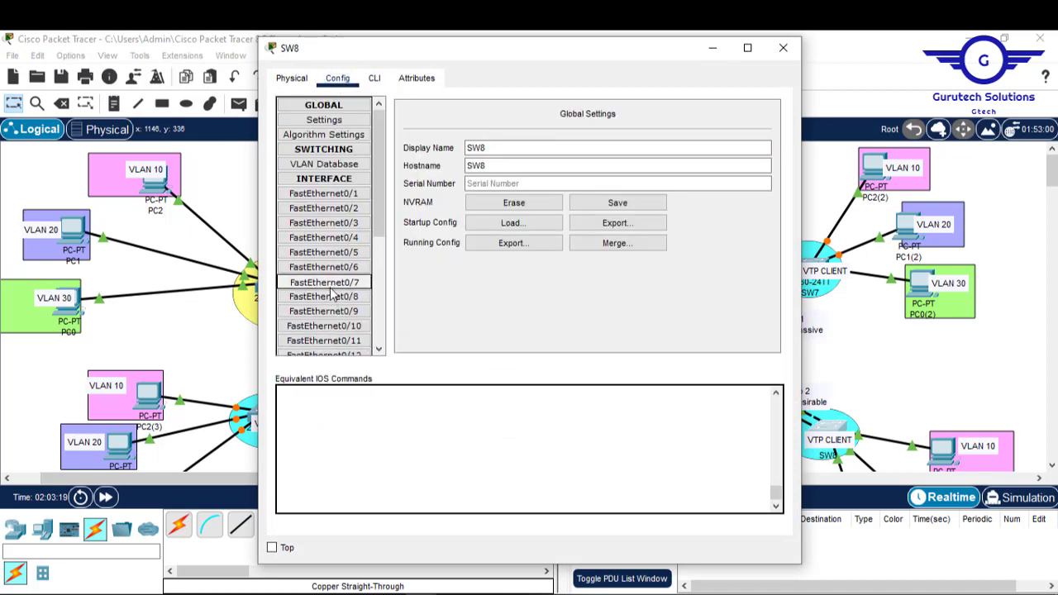
click(374, 79)
text(e)
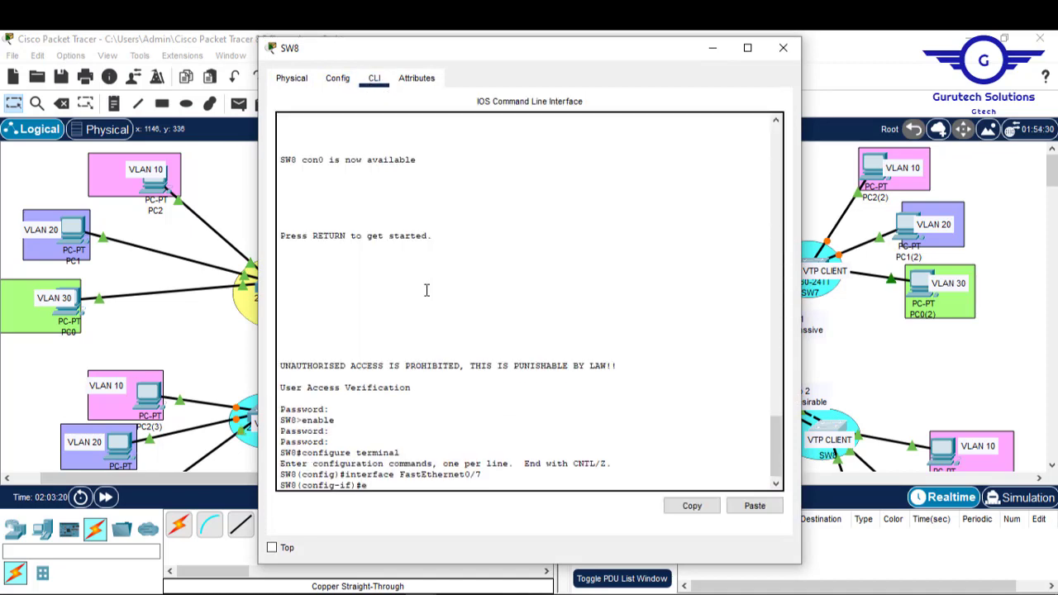
text(x)
key(Return)
key(Return)
key(Return)
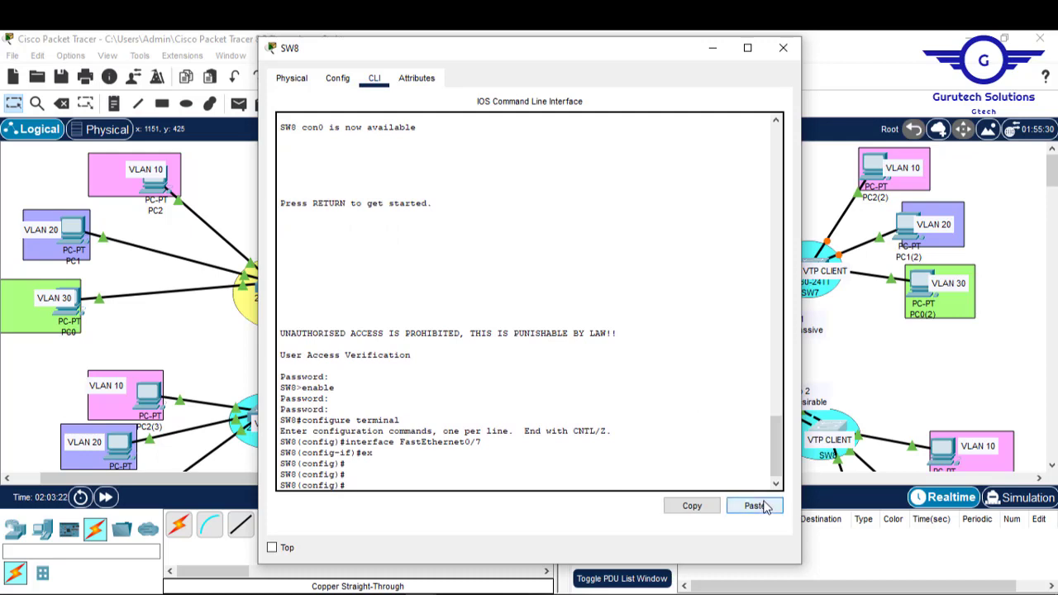
click(756, 506)
click(783, 48)
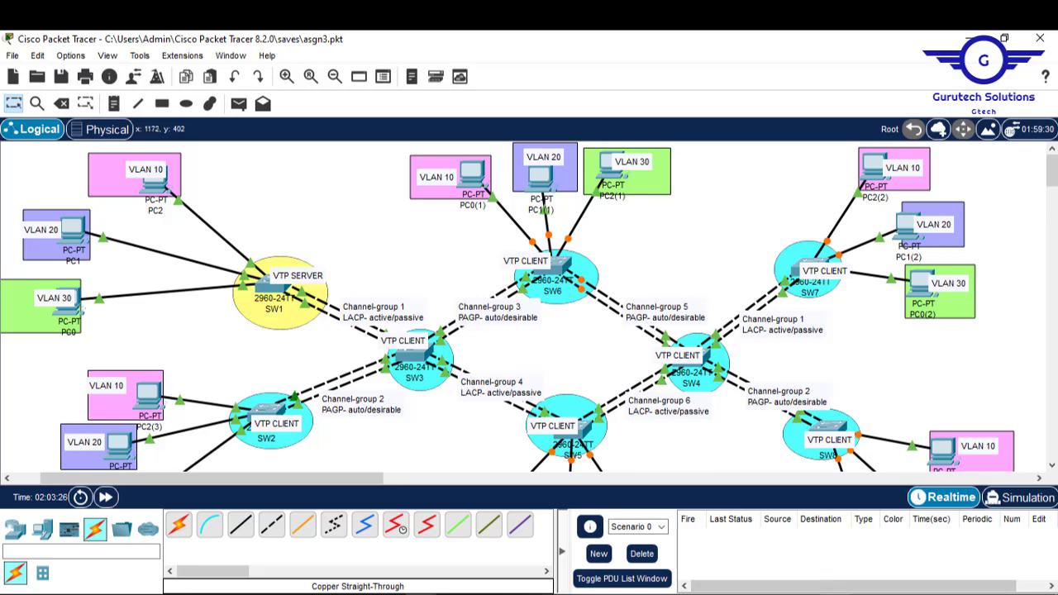
Rename the 'Testing VTP' heading to 'Testing VLANs' and change 'do show vtp status' to 'do show vlan'
key(alt+Tab)
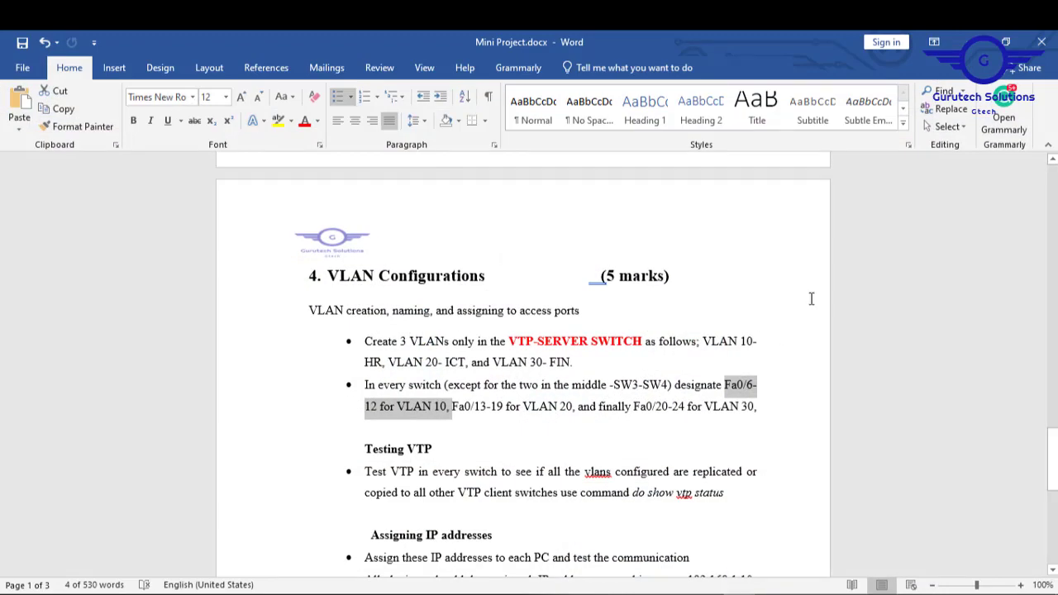
drag(1044, 447, 1044, 461)
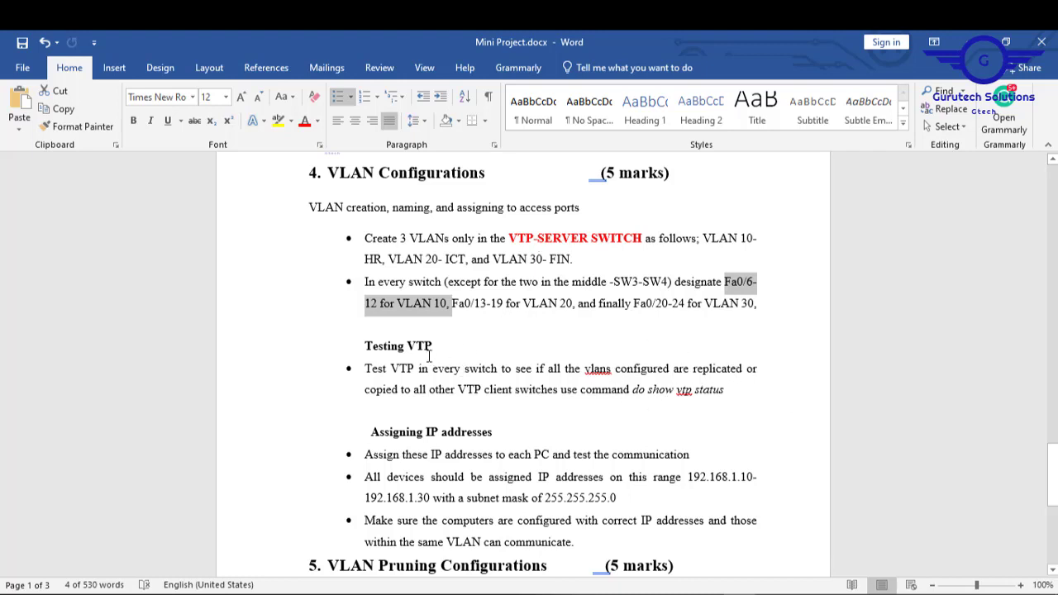
drag(434, 346, 406, 346)
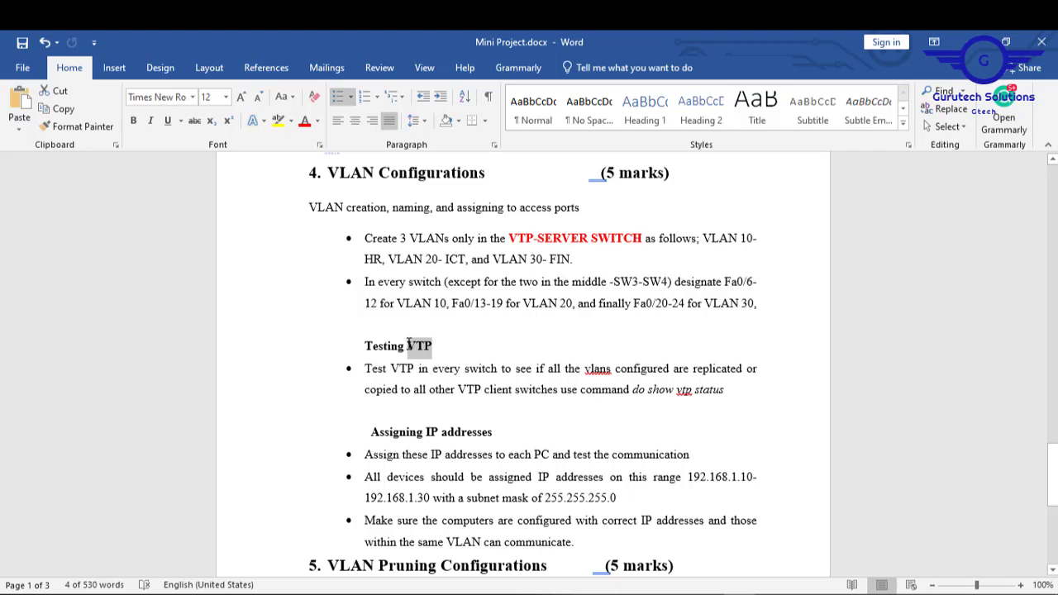
text(VLANs)
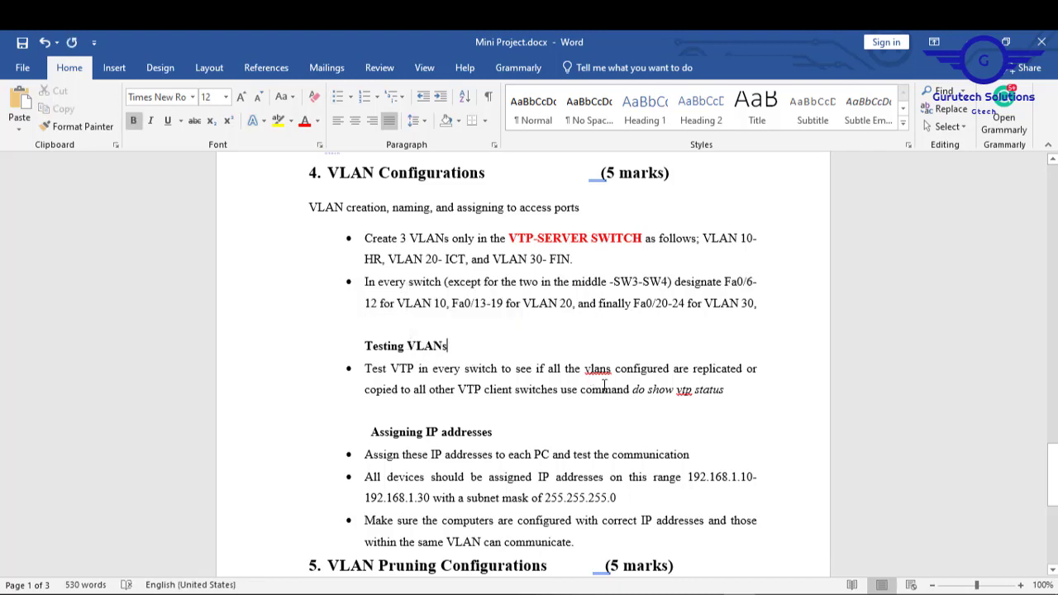
drag(726, 395, 677, 395)
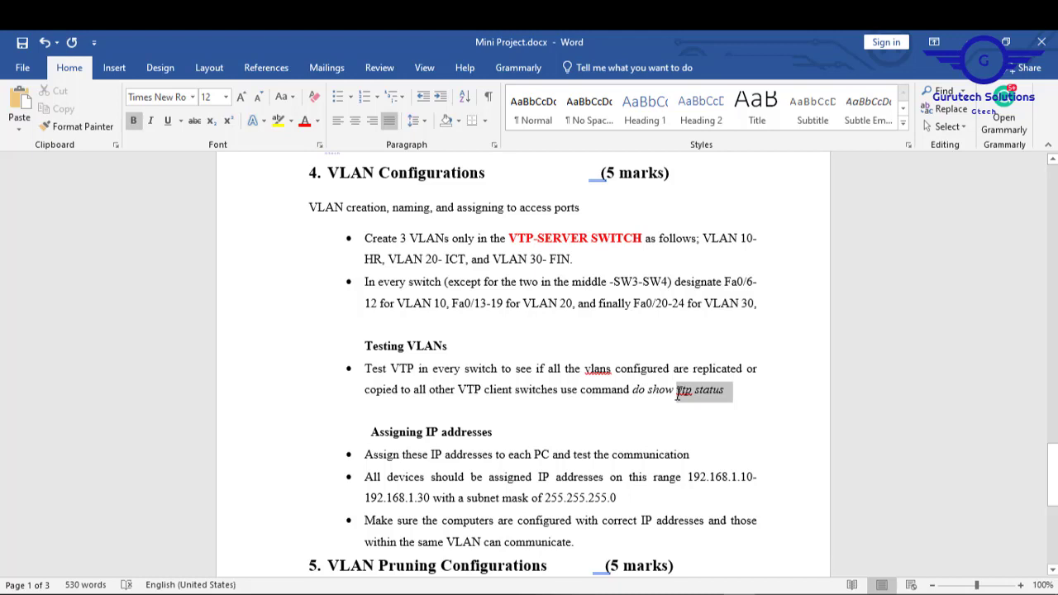
text(v)
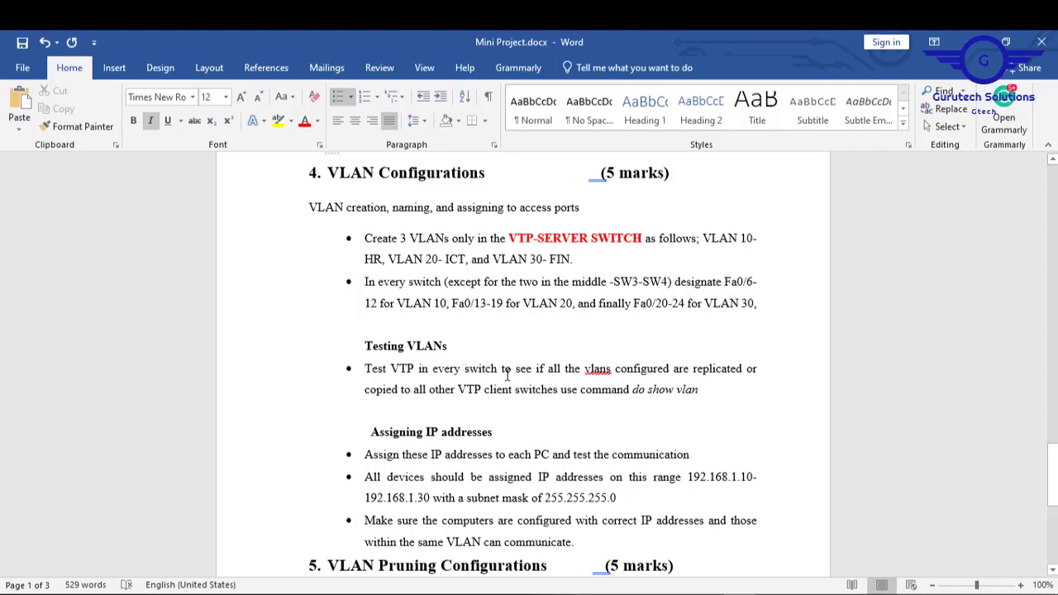
Reword the 'Test VTP' bullet to 'Test VLANs'
click(414, 369)
key(BackSpace)
key(BackSpace)
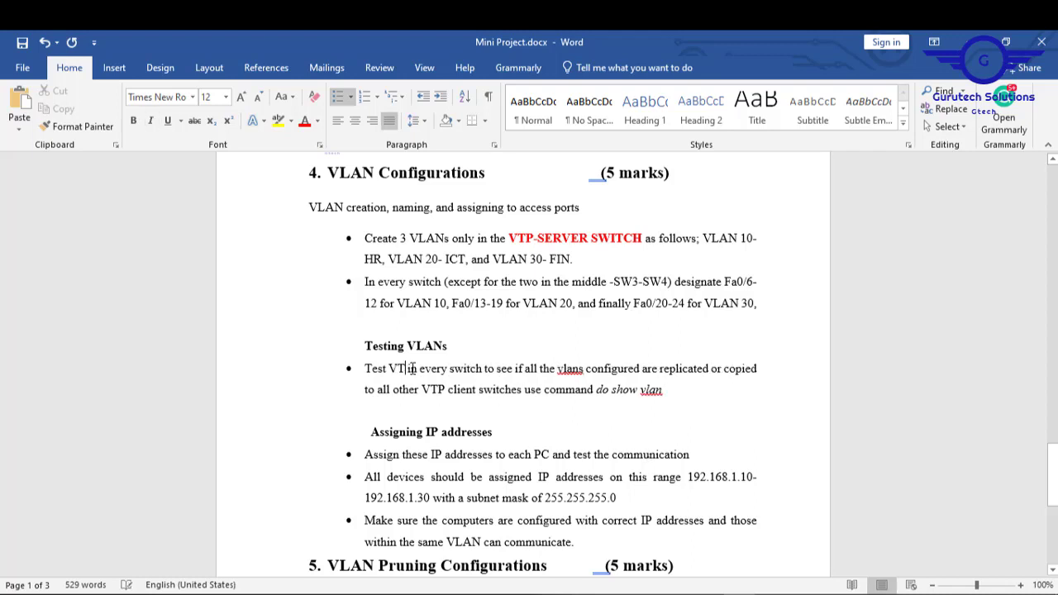
text(L)
key(BackSpace)
text(LAN)
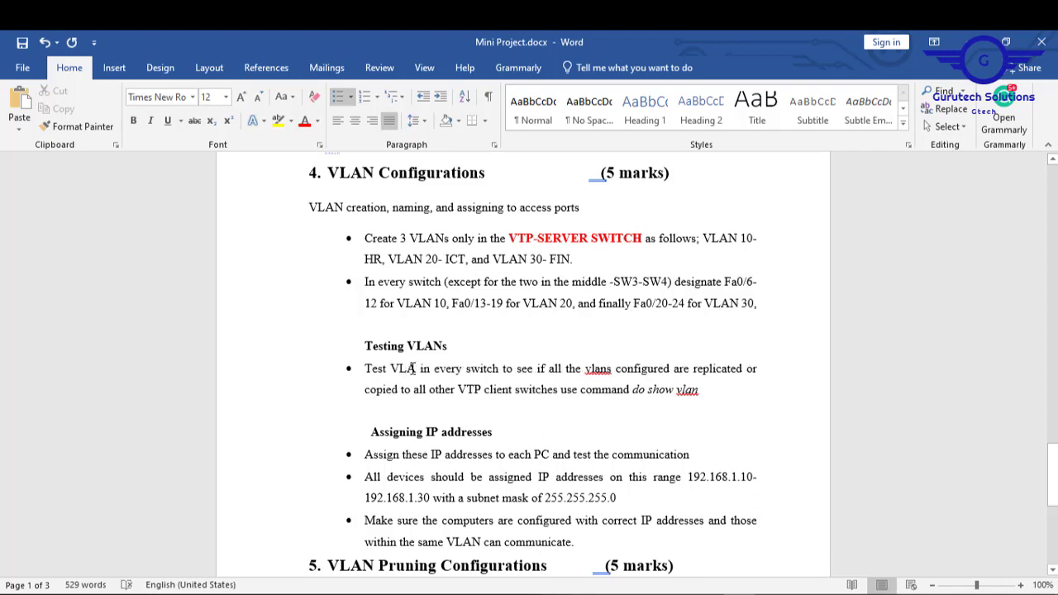
text(Ns)
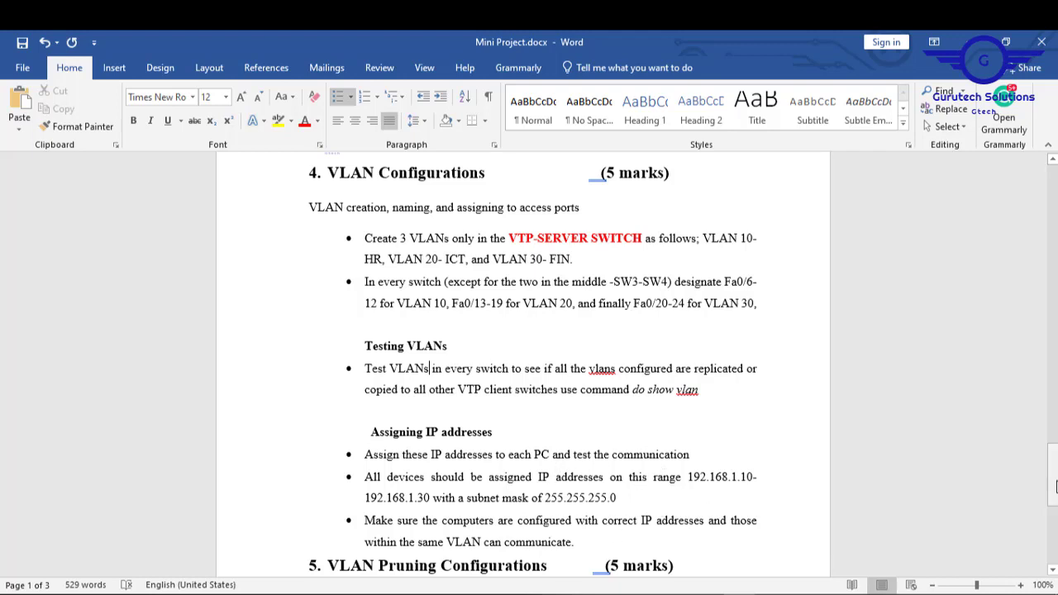
drag(1052, 443, 1052, 478)
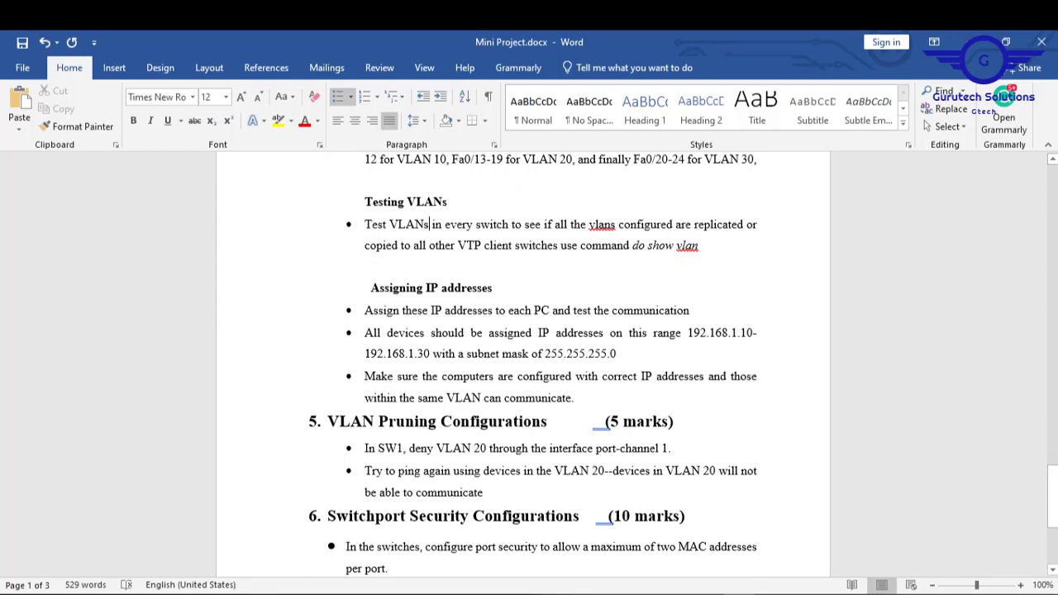
click(365, 539)
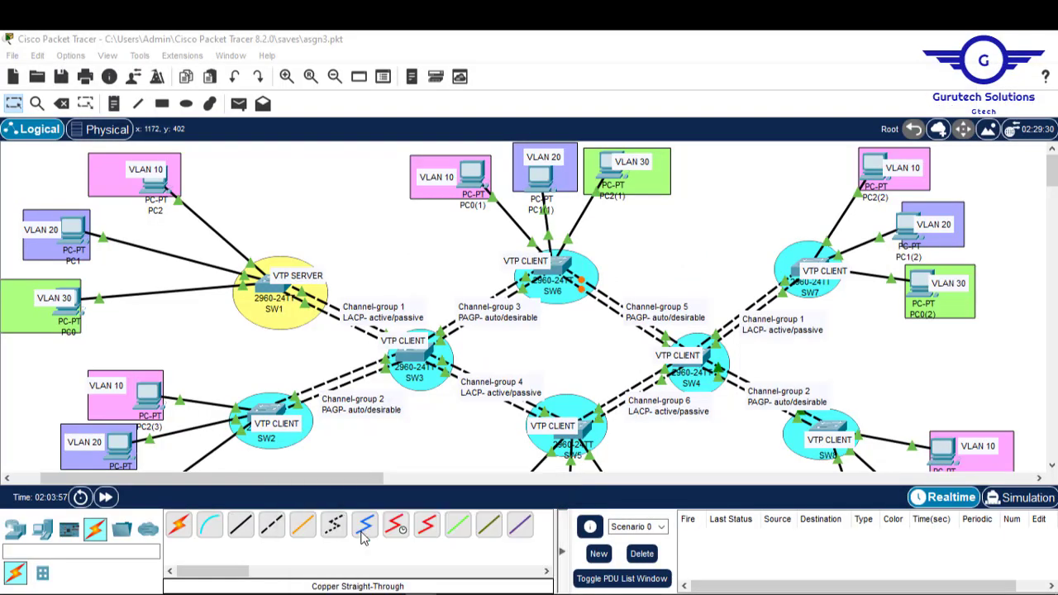
Give PC2 the static IPv4 address 192.168.1.10 with the default 255.255.255.0 mask
click(152, 189)
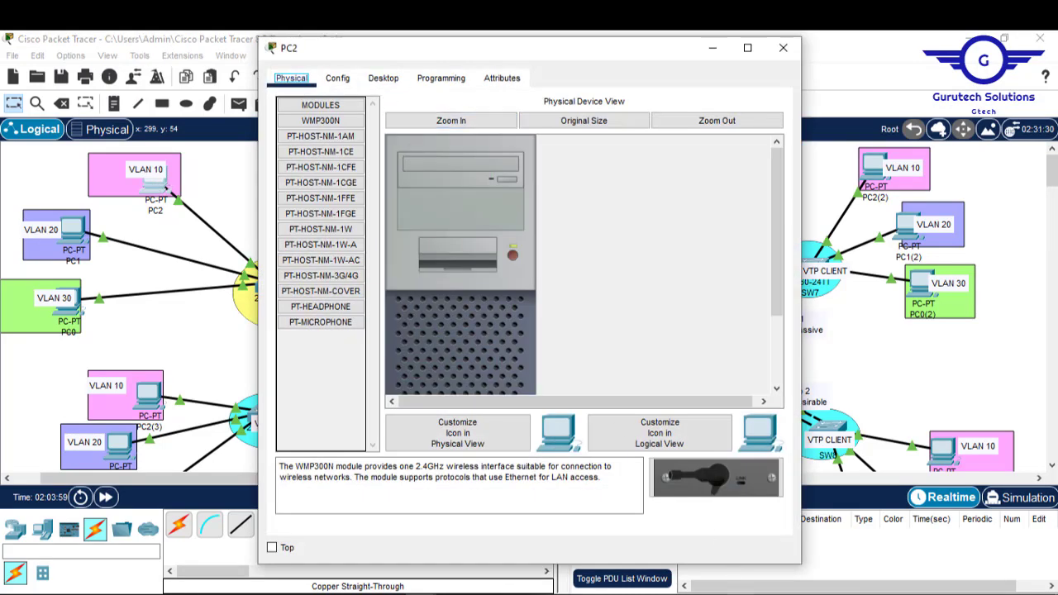
click(739, 594)
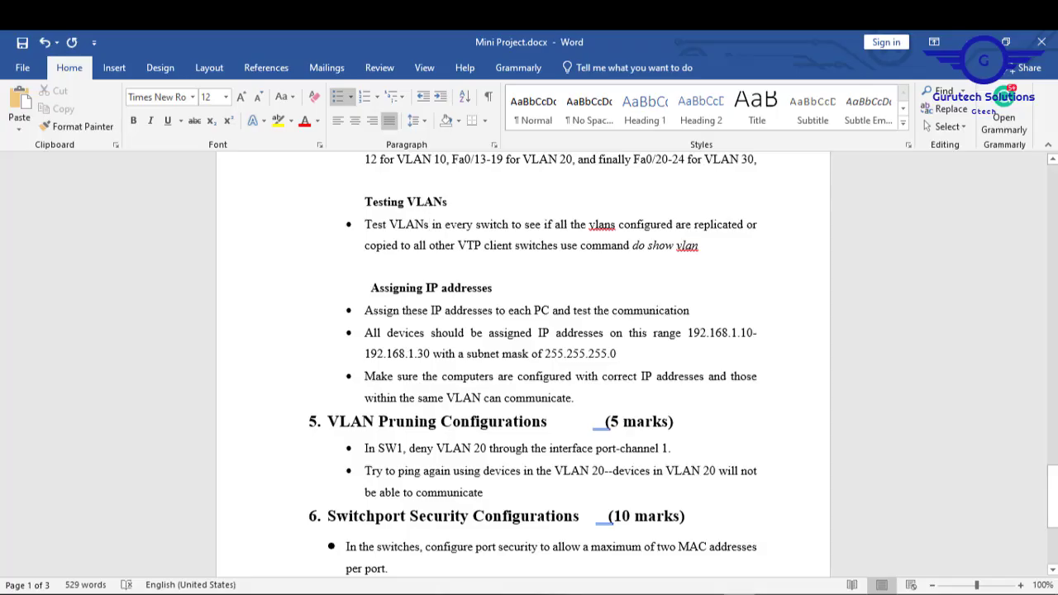
click(740, 594)
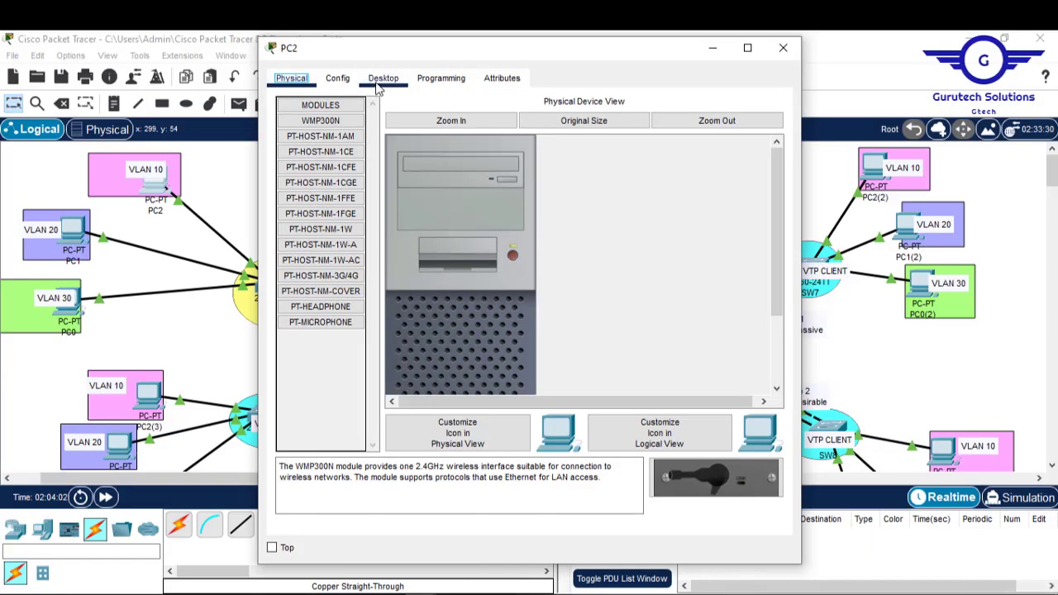
click(381, 86)
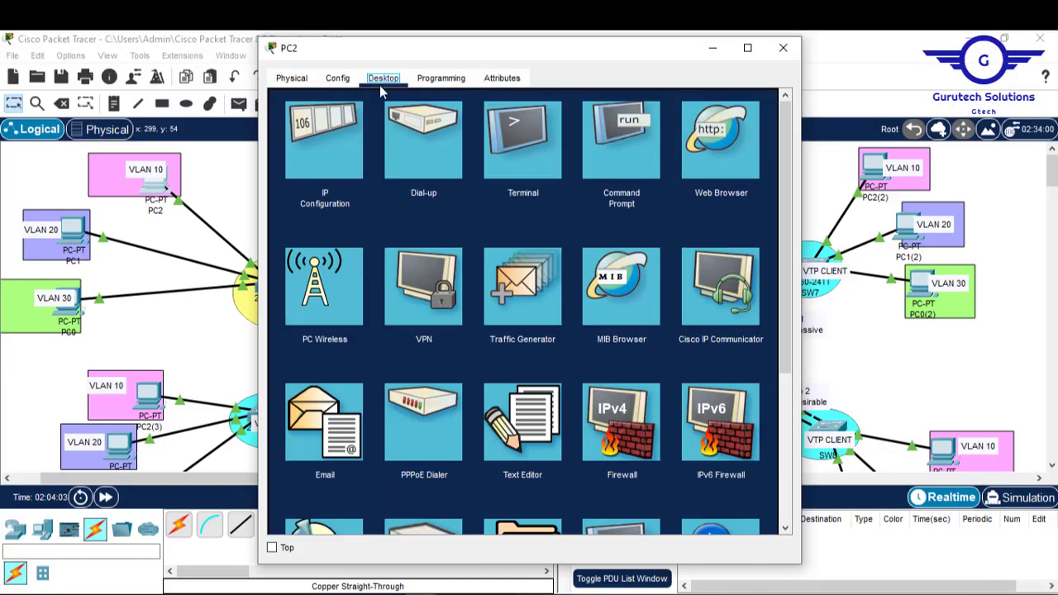
click(355, 156)
click(462, 189)
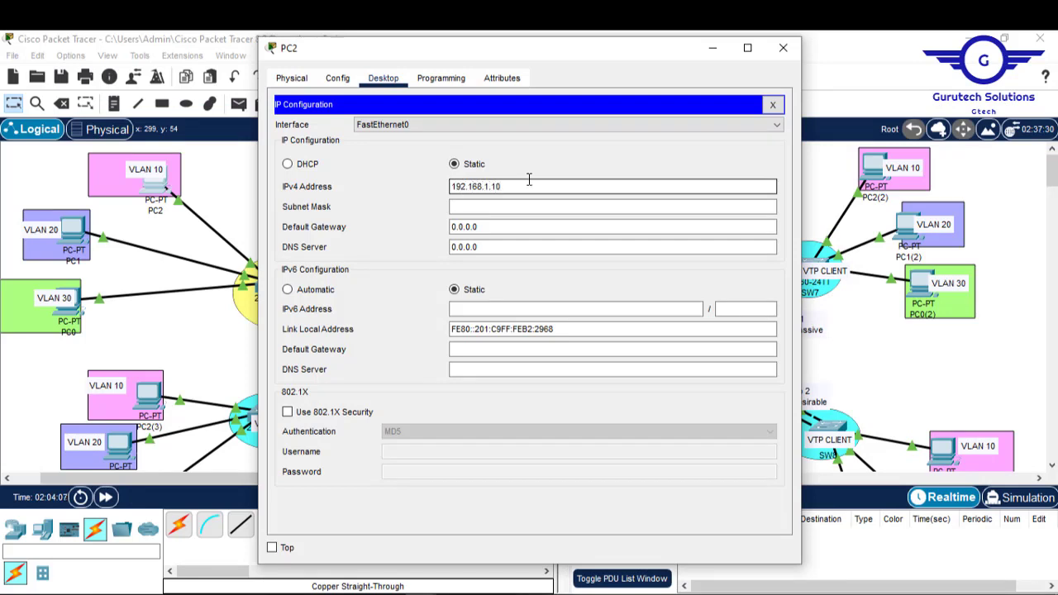
click(494, 207)
click(507, 185)
drag(512, 185, 400, 178)
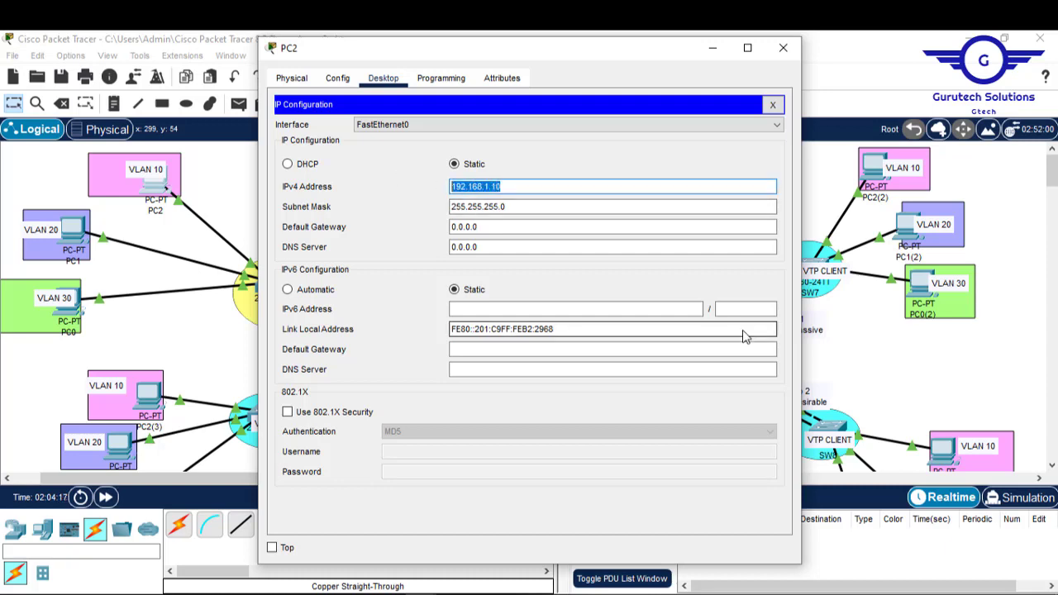
click(783, 47)
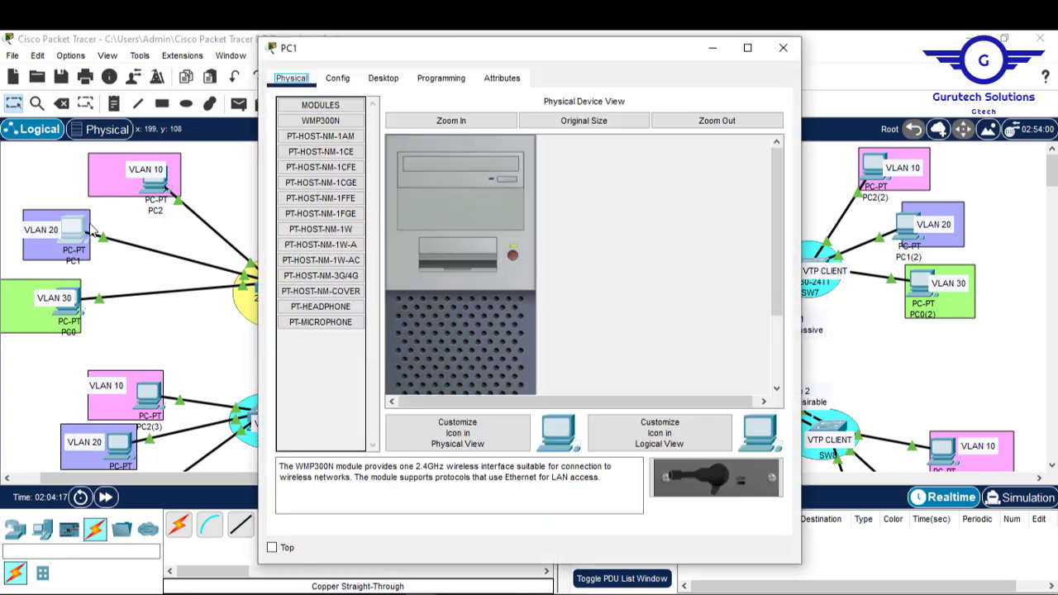
Give PC1 the static IPv4 address 192.168.1.11 with the default 255.255.255.0 mask
click(383, 80)
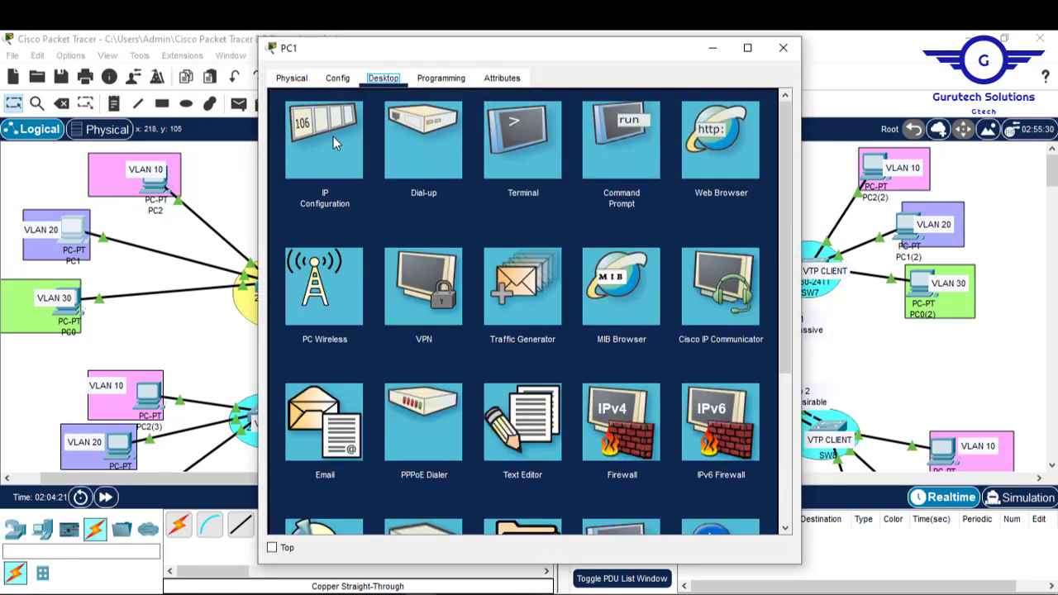
click(333, 137)
click(490, 192)
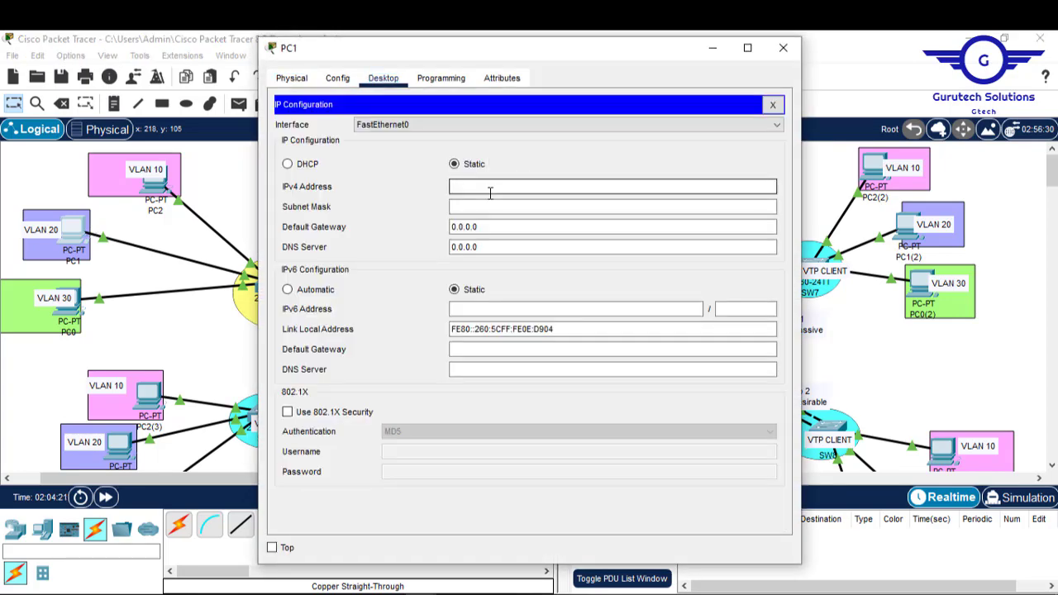
text(192.168.1.10)
click(489, 206)
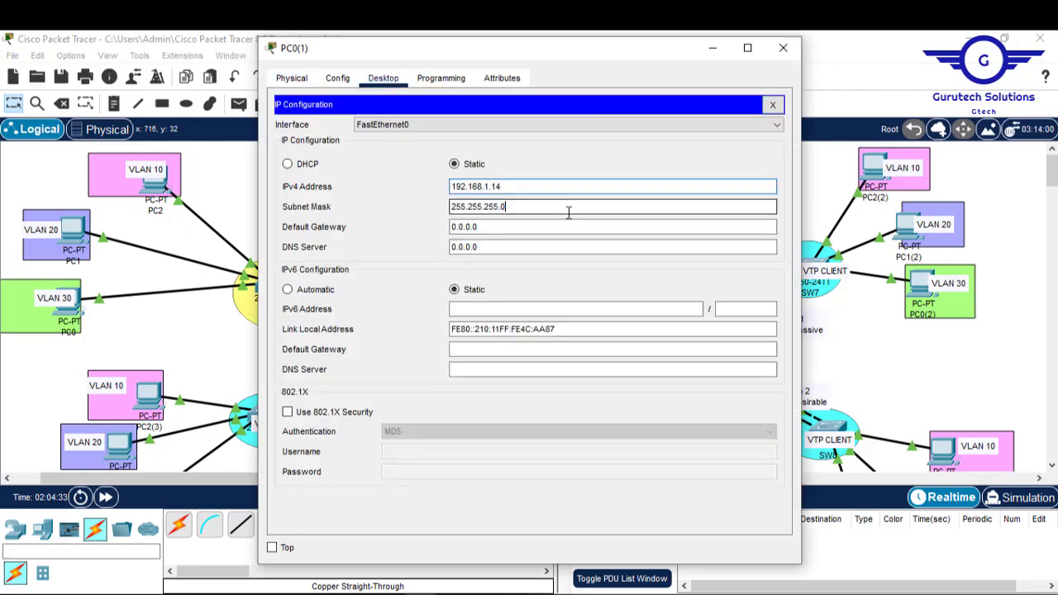
click(783, 47)
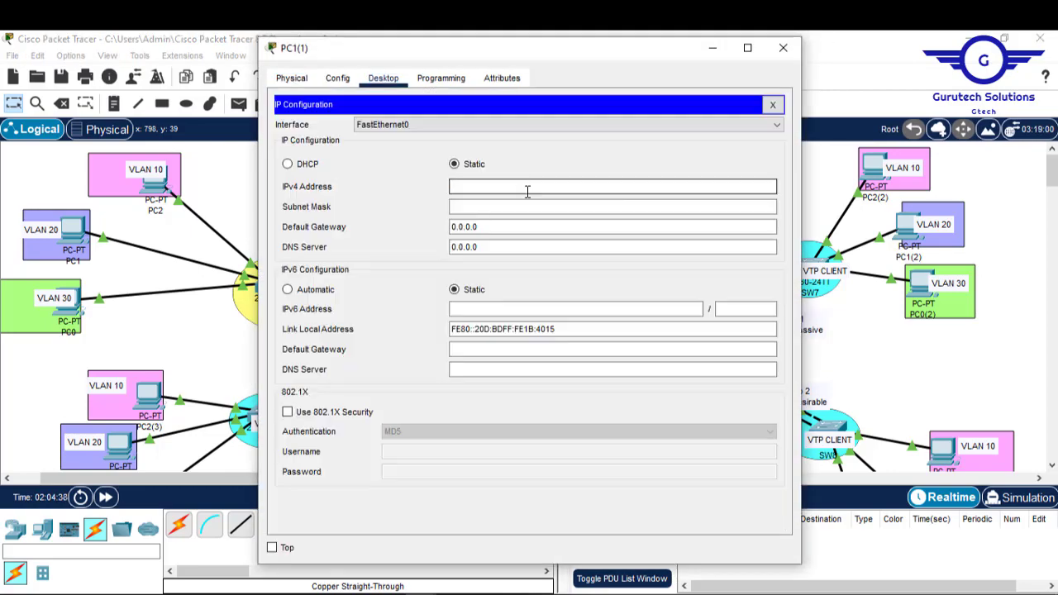
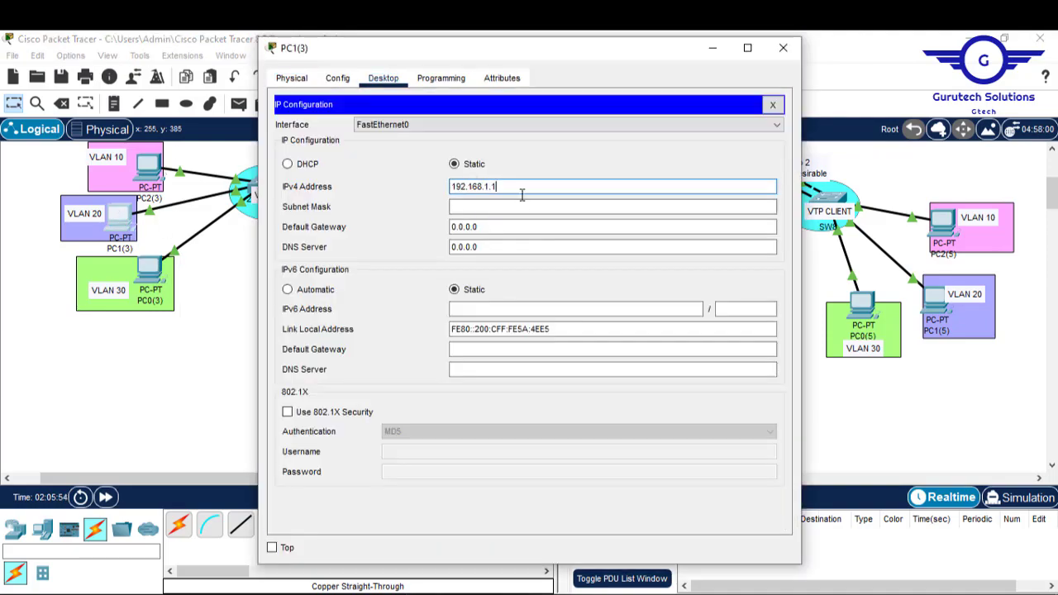
Give PC2(3) static IPv4 address 192.168.1.26 with mask 255.255.255.0, then close its window
click(324, 139)
text(192.168.1.10)
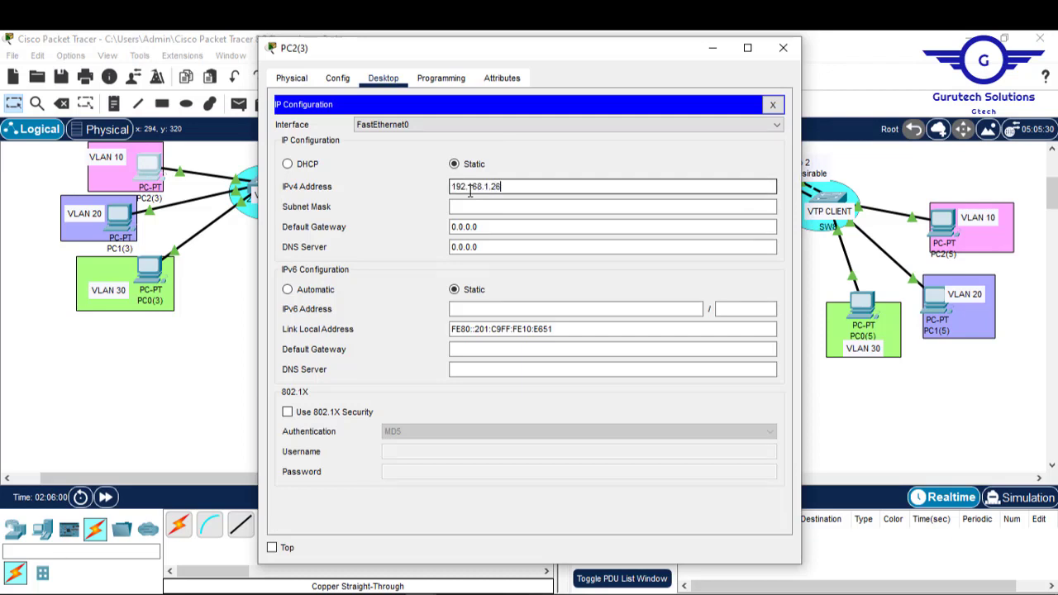
click(462, 207)
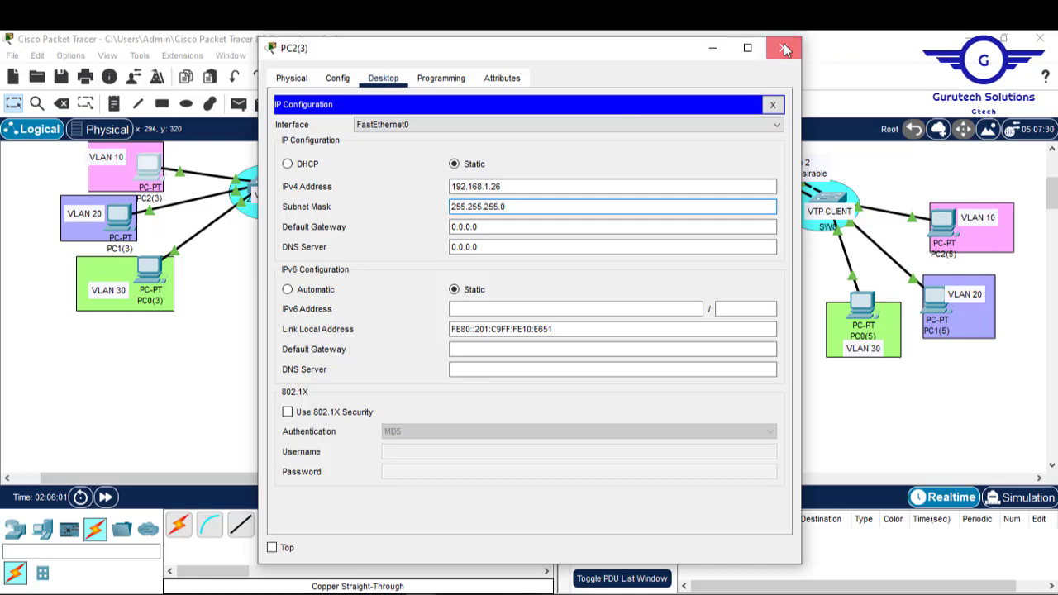
click(785, 49)
scroll(1052, 178, up, 3)
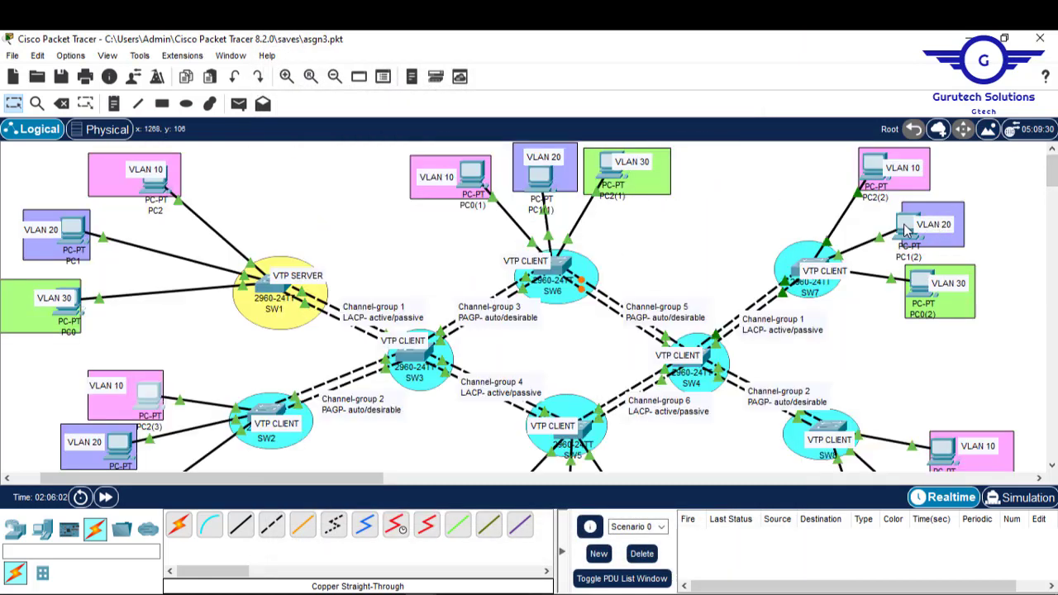
Open PC1 and check its IP configuration settings
mouse_move(907, 230)
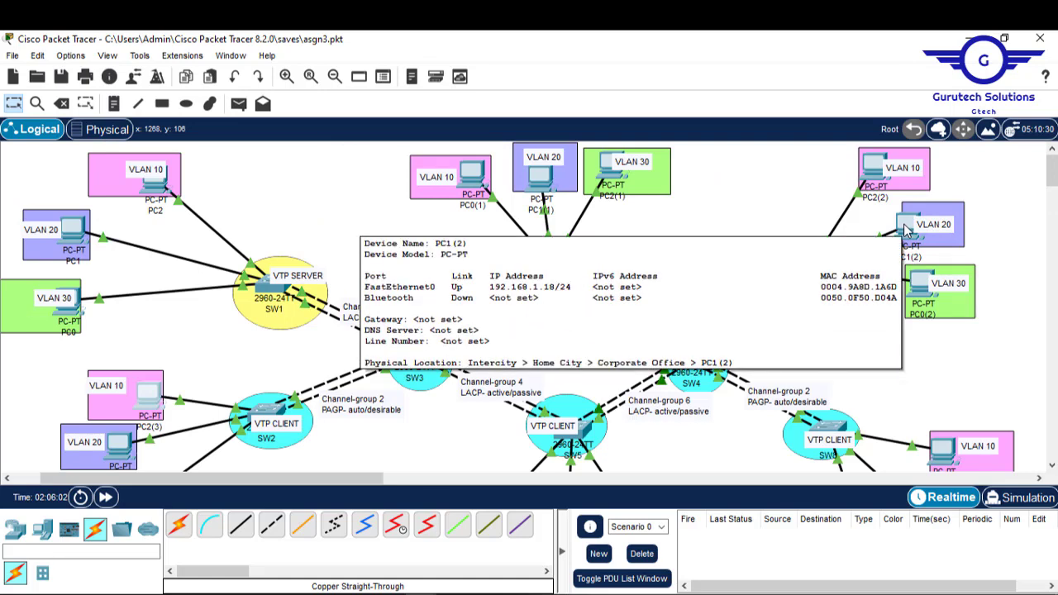
click(72, 236)
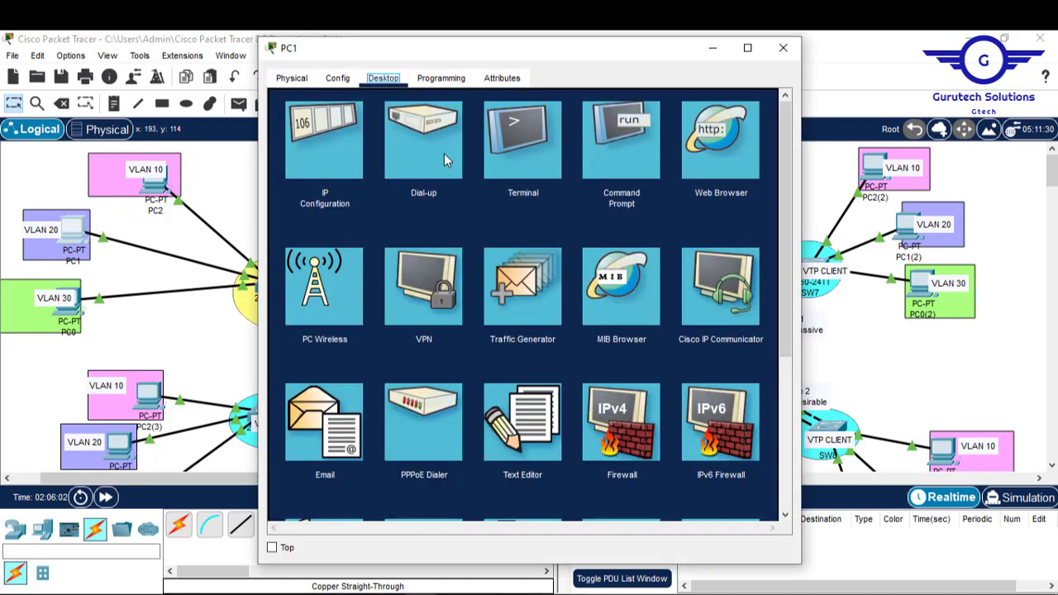
click(348, 147)
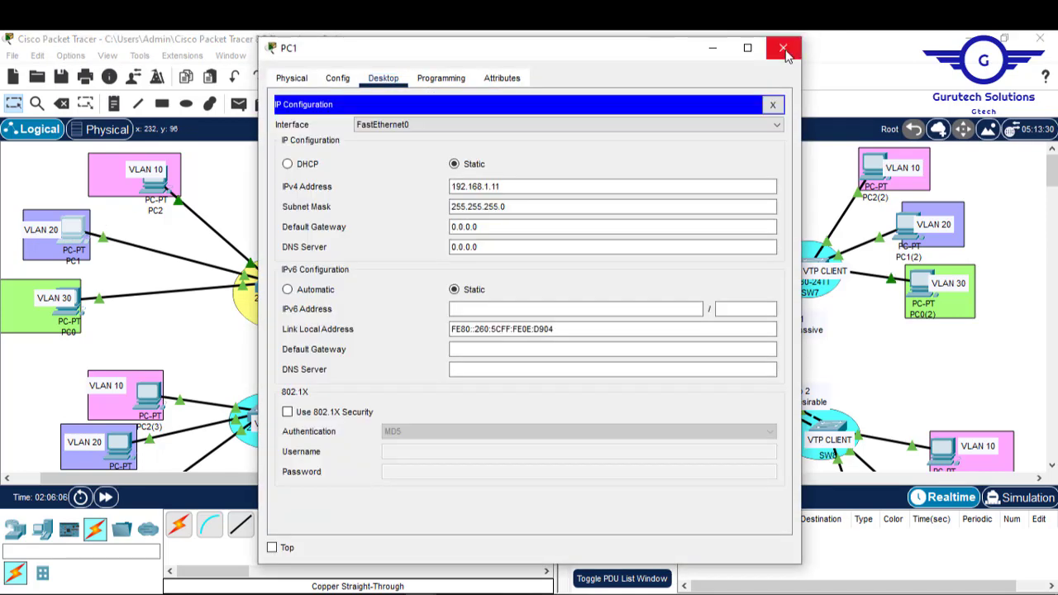
click(788, 55)
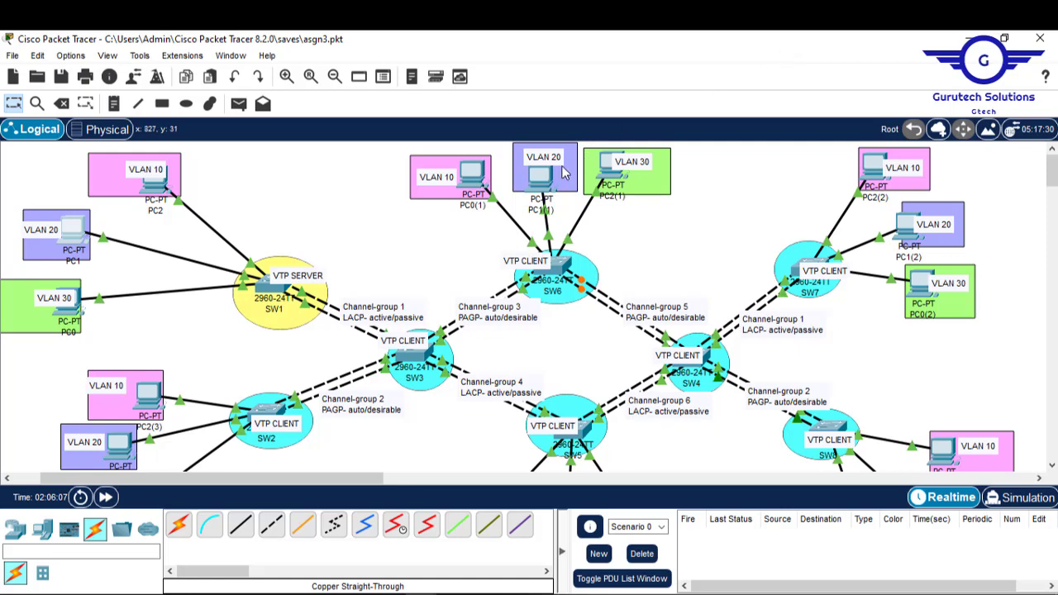
From PC1's command prompt, ping 192.168.1.15
mouse_move(544, 174)
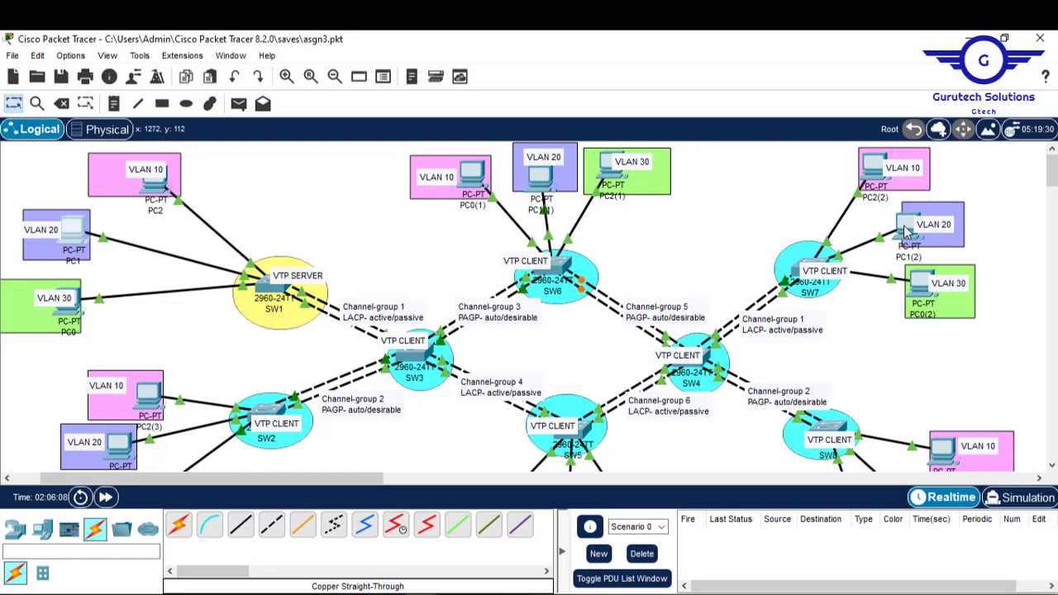
mouse_move(905, 228)
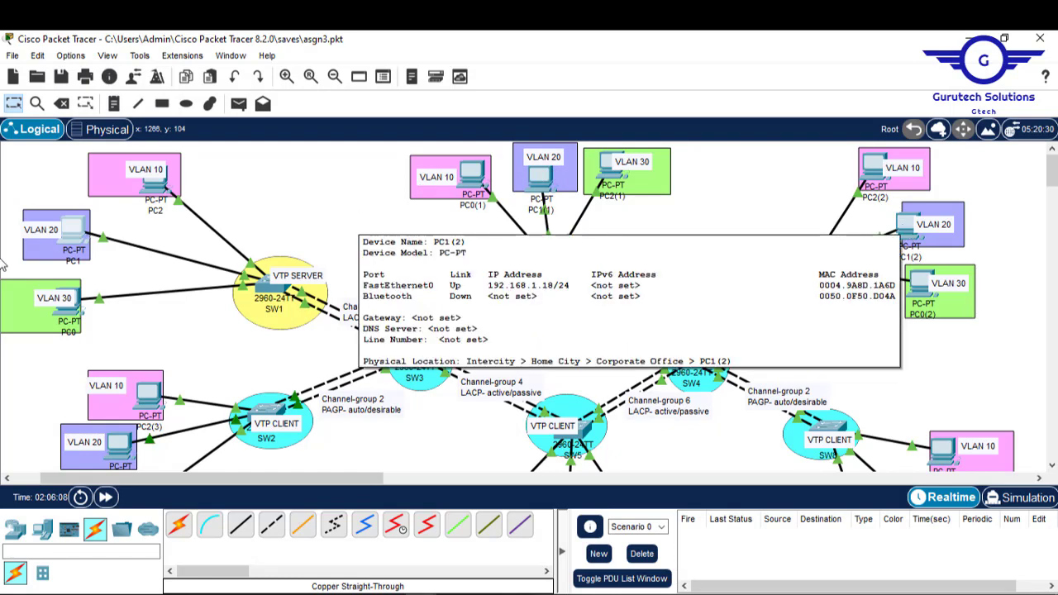
click(81, 235)
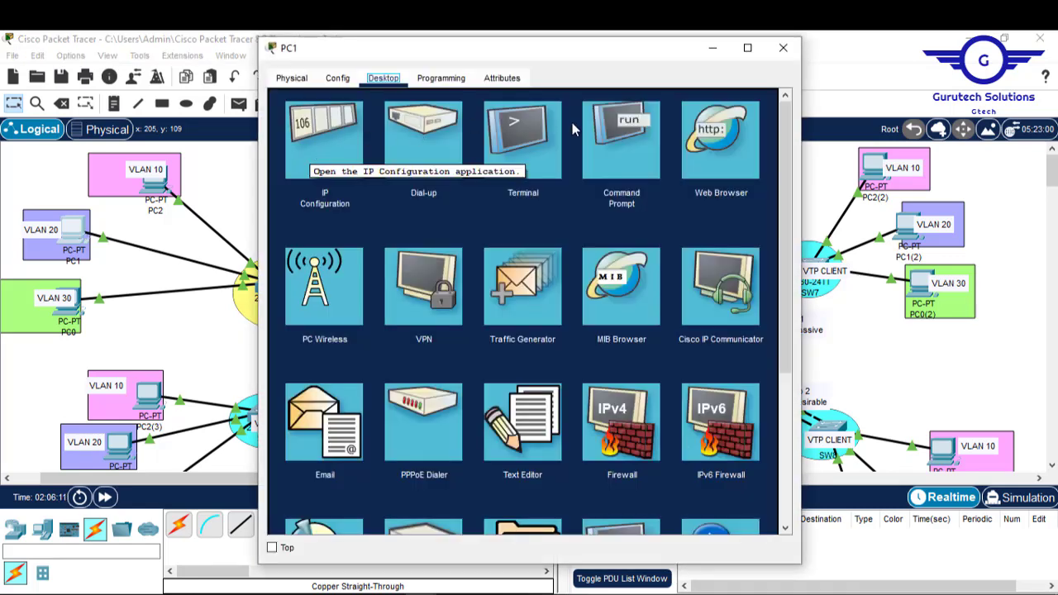
click(618, 136)
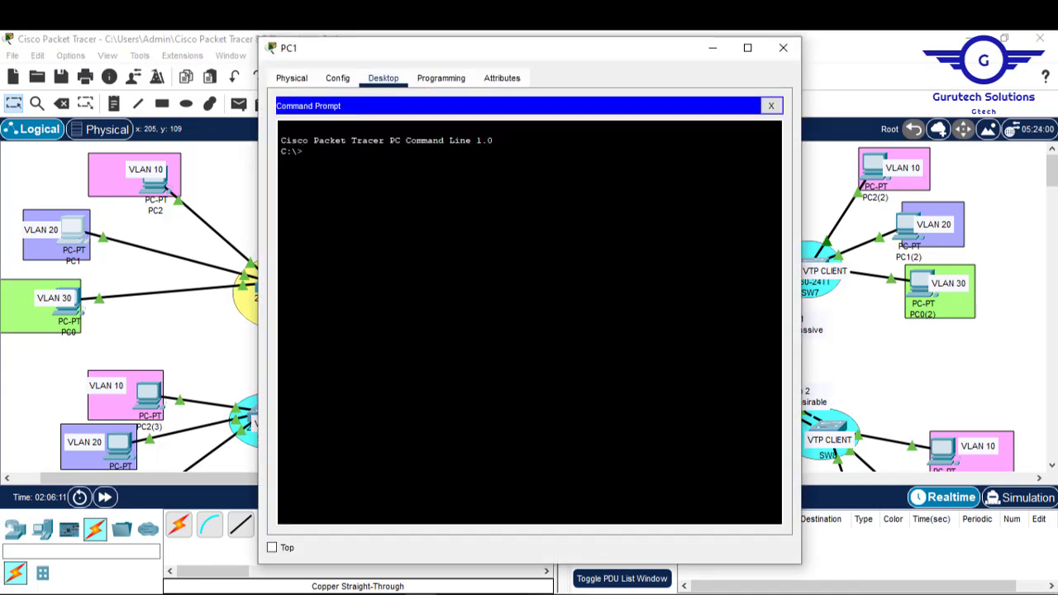
text(ping 192.168.1.15)
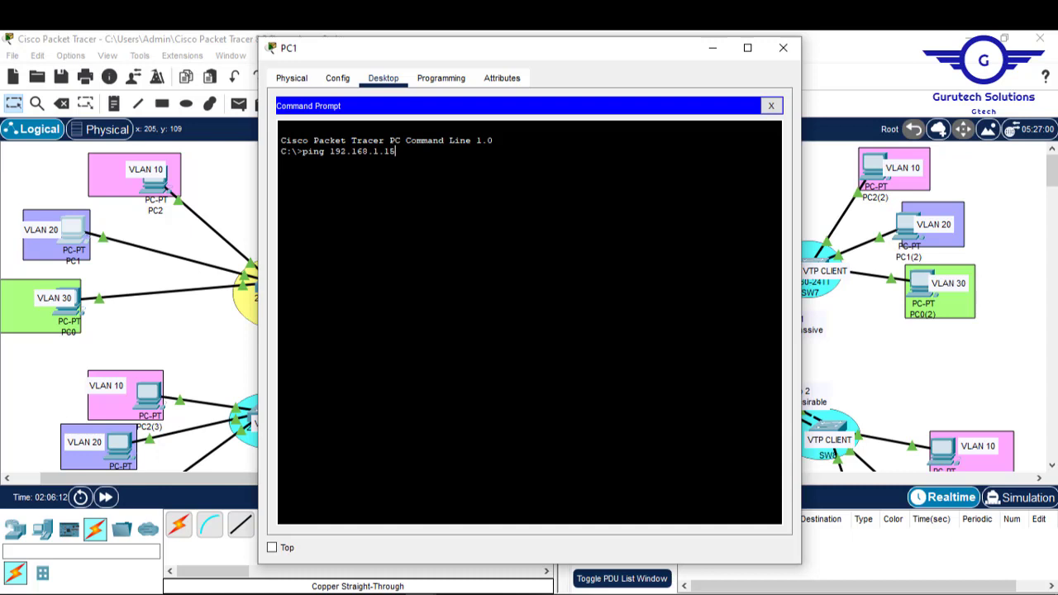
key(Return)
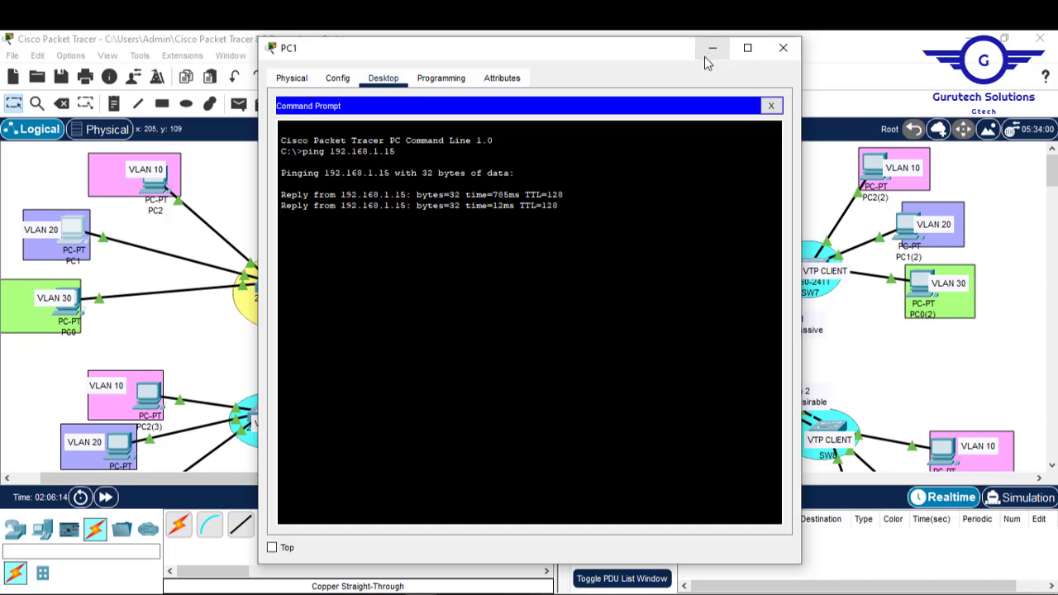
click(715, 52)
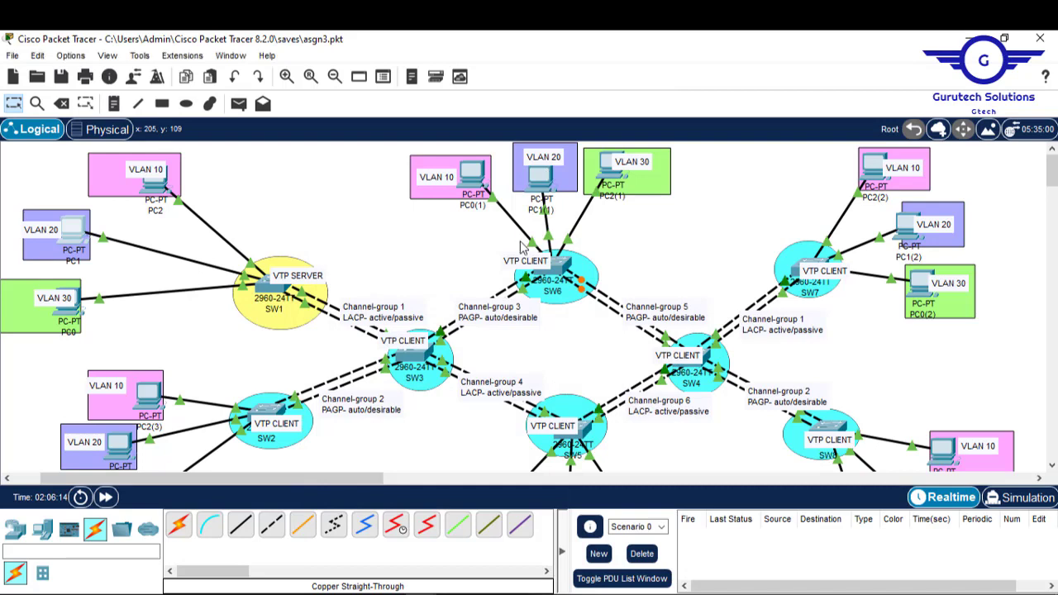
click(73, 232)
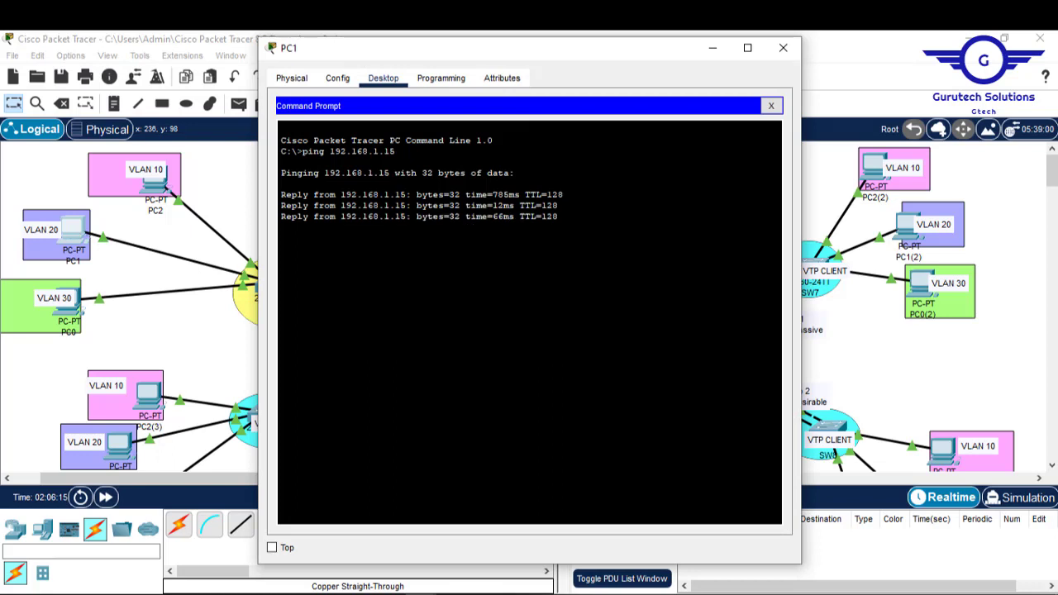
Stop that ping, ping 192.168.1.18 from PC1, and close PC1's window
key(ctrl+c)
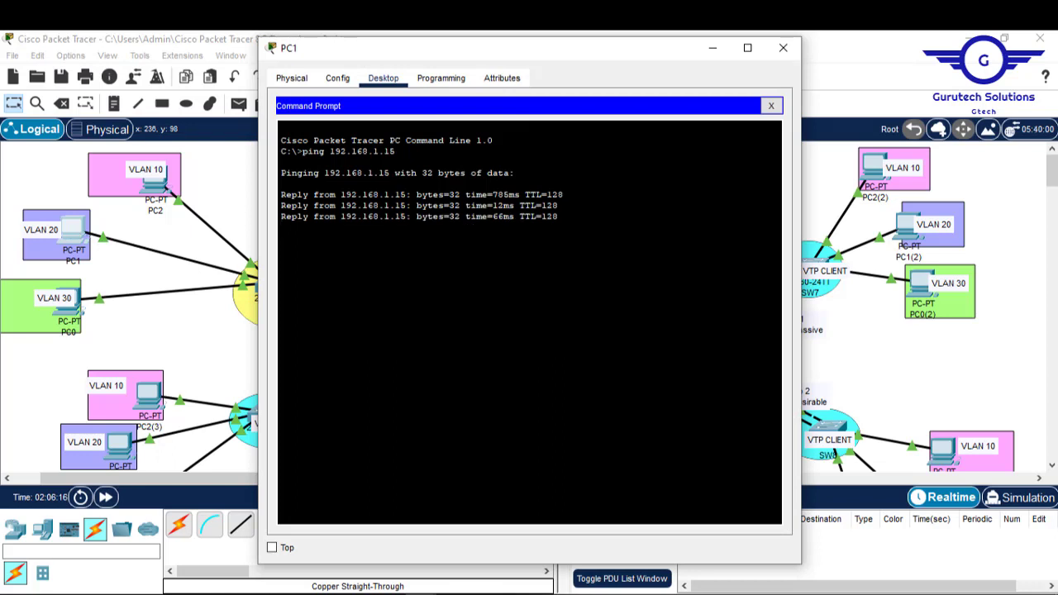
key(Up)
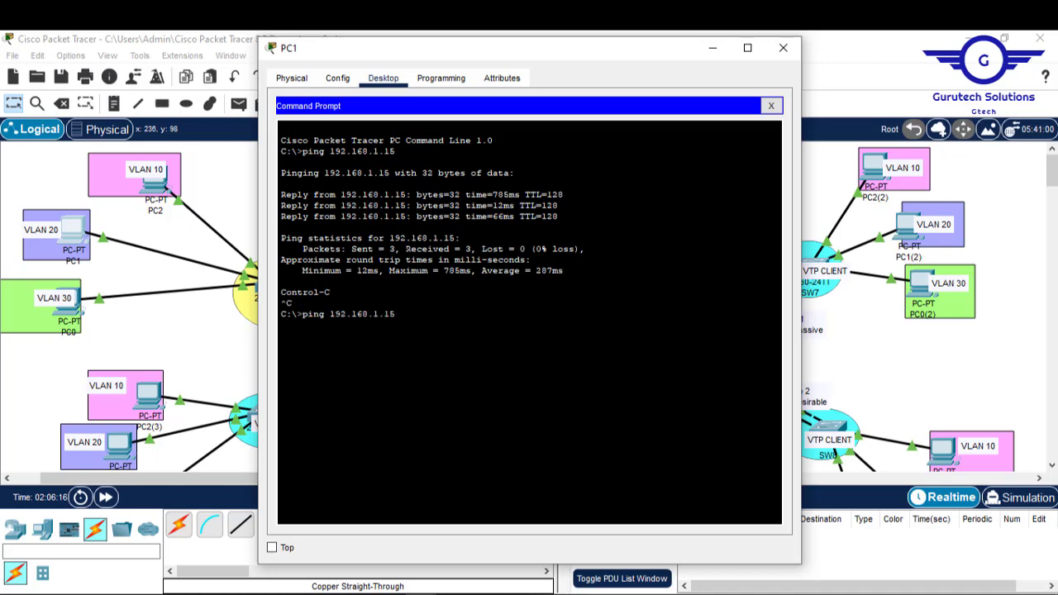
text(8)
key(Return)
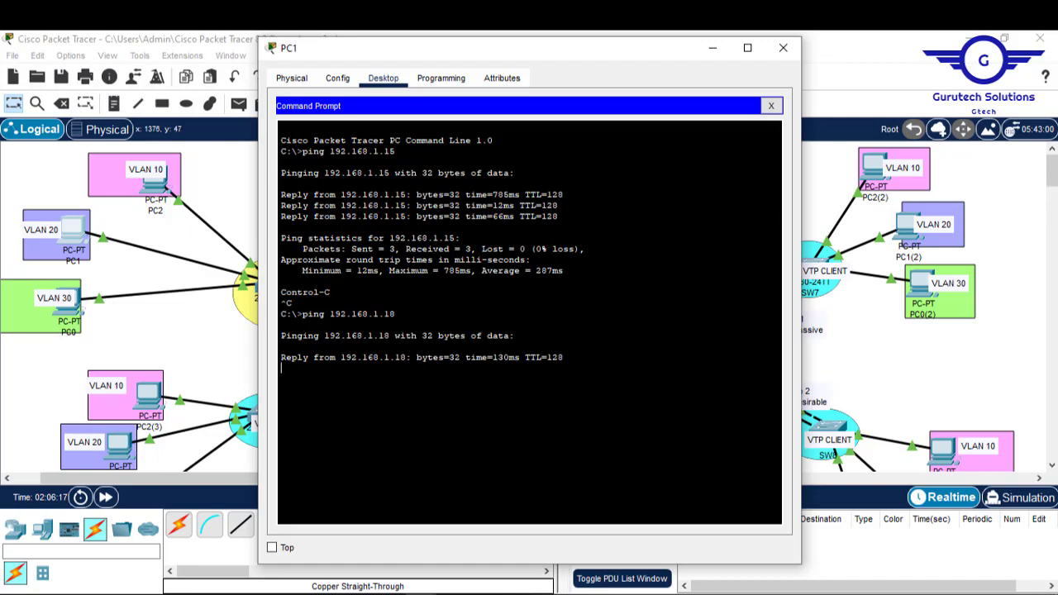
click(783, 48)
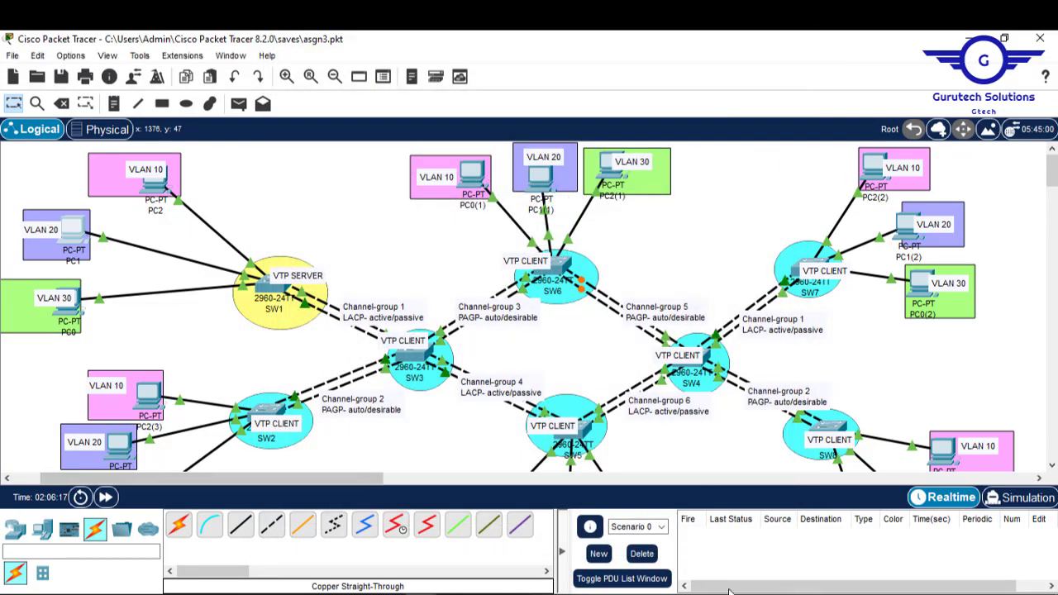
click(641, 594)
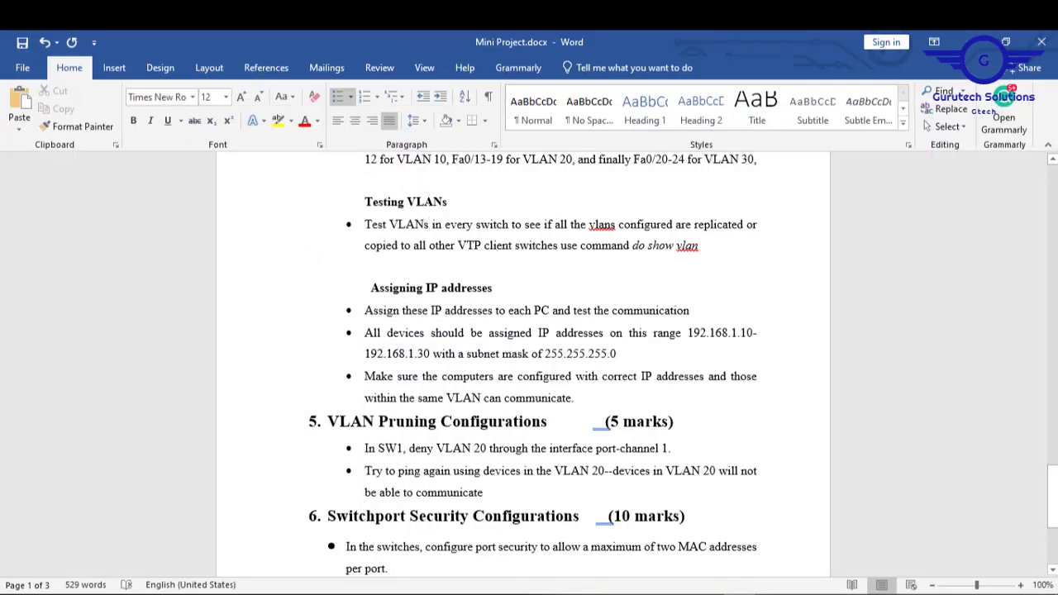
Read the Mini Project's section 6 switchport security requirements, then return to Packet Tracer
drag(1053, 496, 1053, 509)
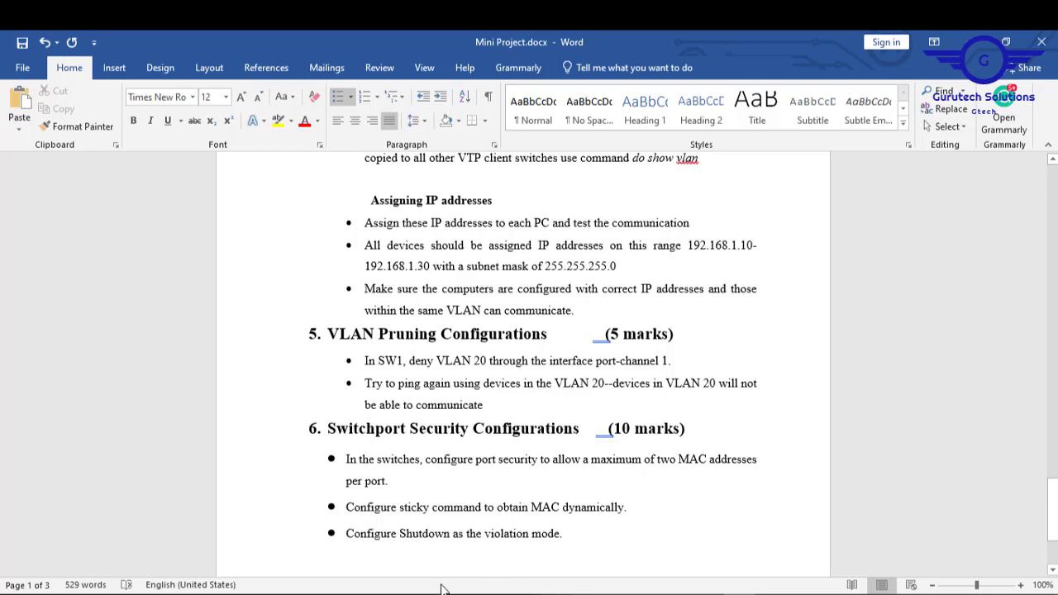
click(405, 542)
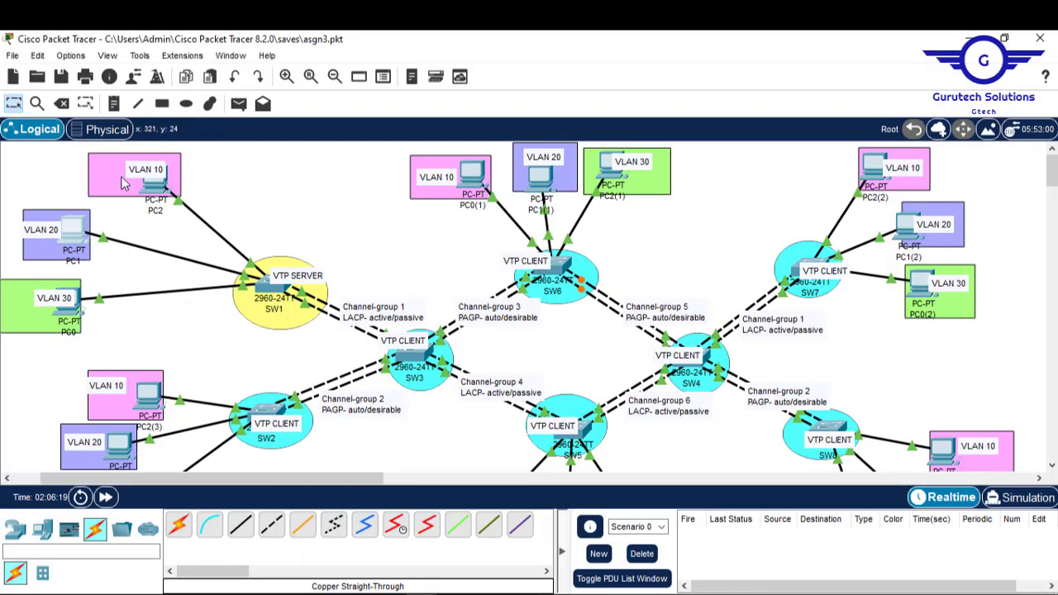
From PC2's command prompt, ping 192.168.1.26
mouse_move(157, 183)
mouse_move(870, 171)
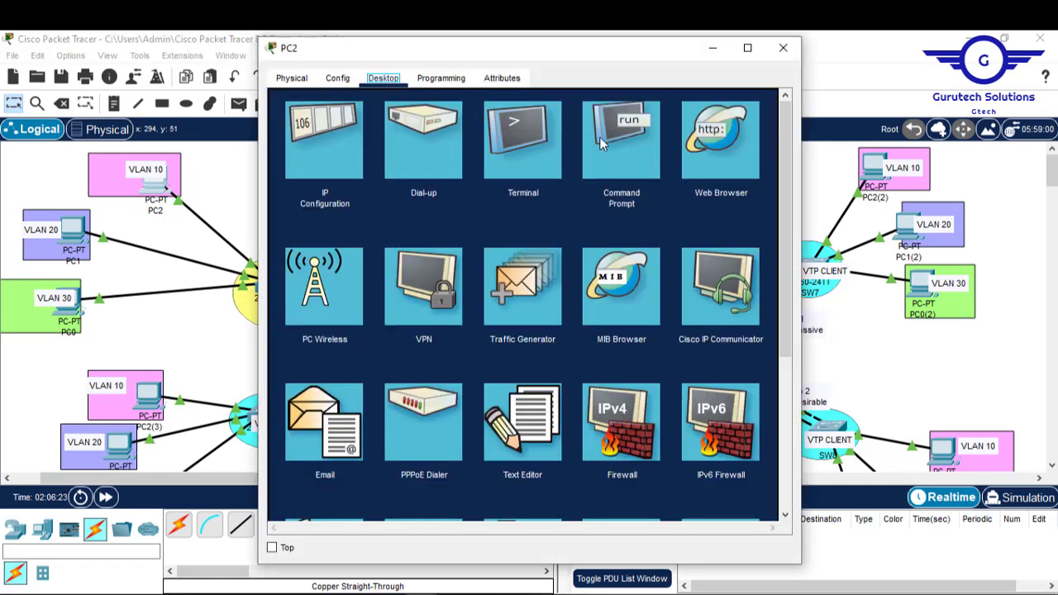
click(601, 143)
text(p)
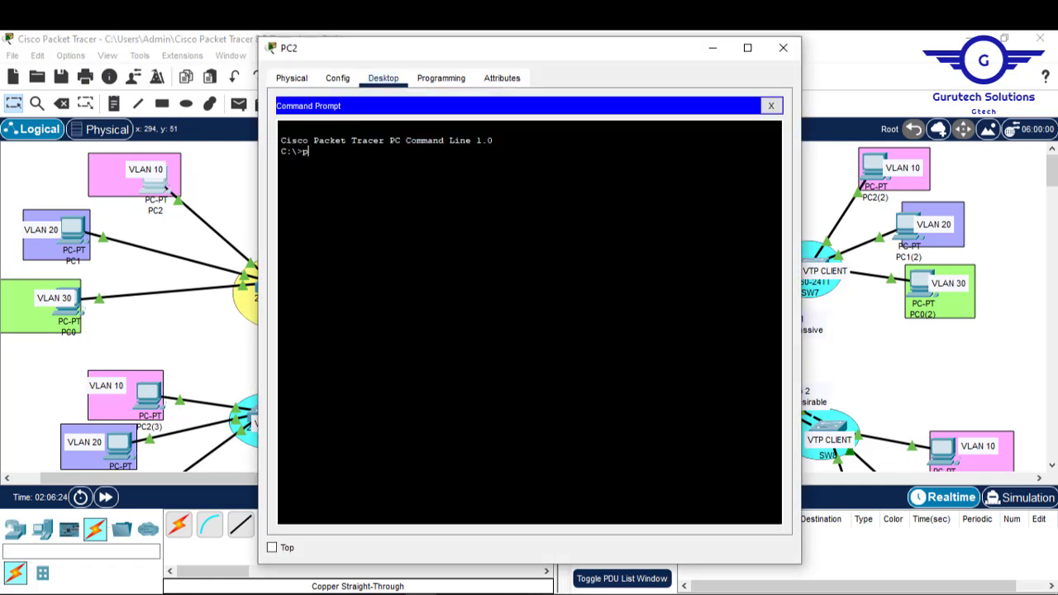
text(ing 192.168.1.26)
key(Return)
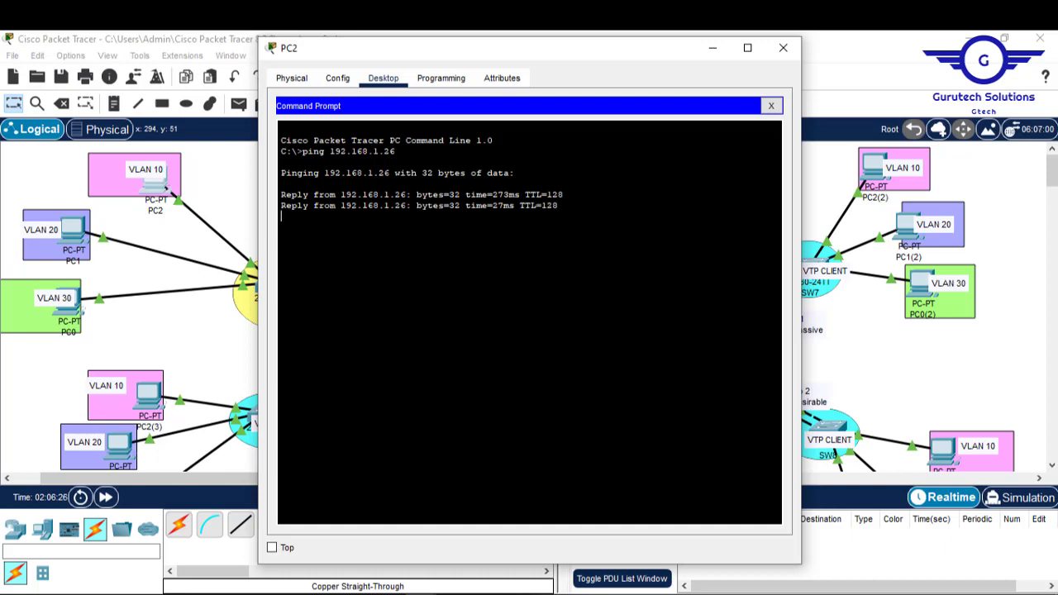
Stop that ping, ping 192.168.1.17 from PC2, and close PC2's window
key(ctrl+c)
key(Up)
key(BackSpace)
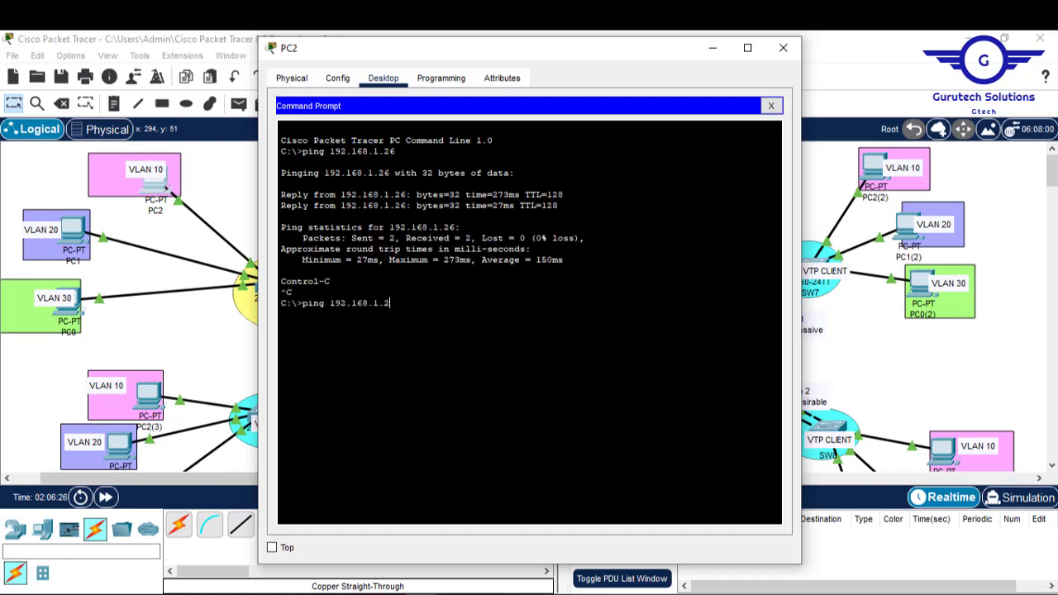
key(Return)
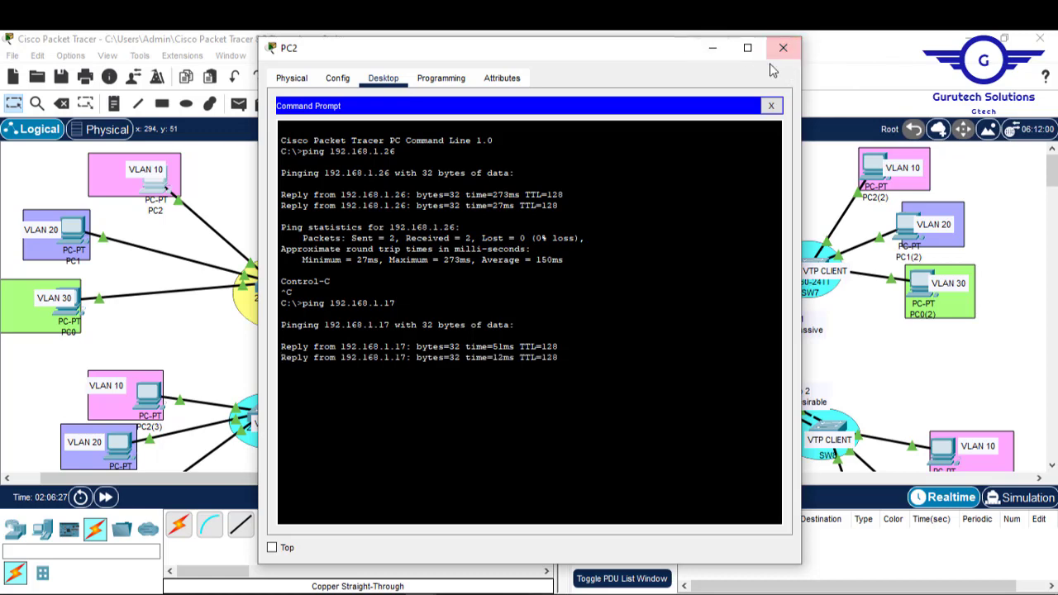
click(782, 48)
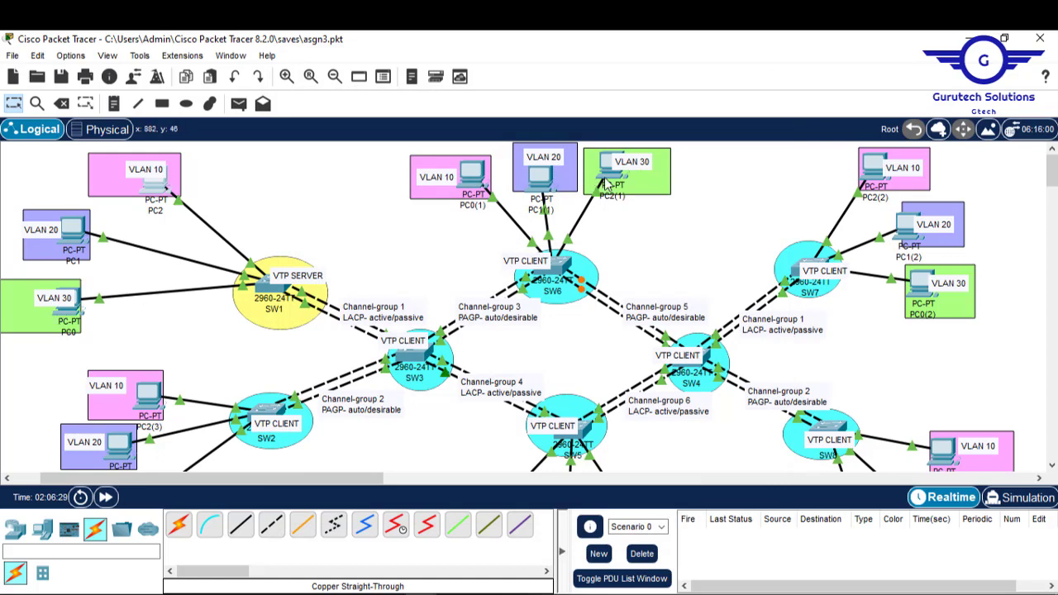
From PC0's command prompt, ping 192.168.1.16
mouse_move(606, 183)
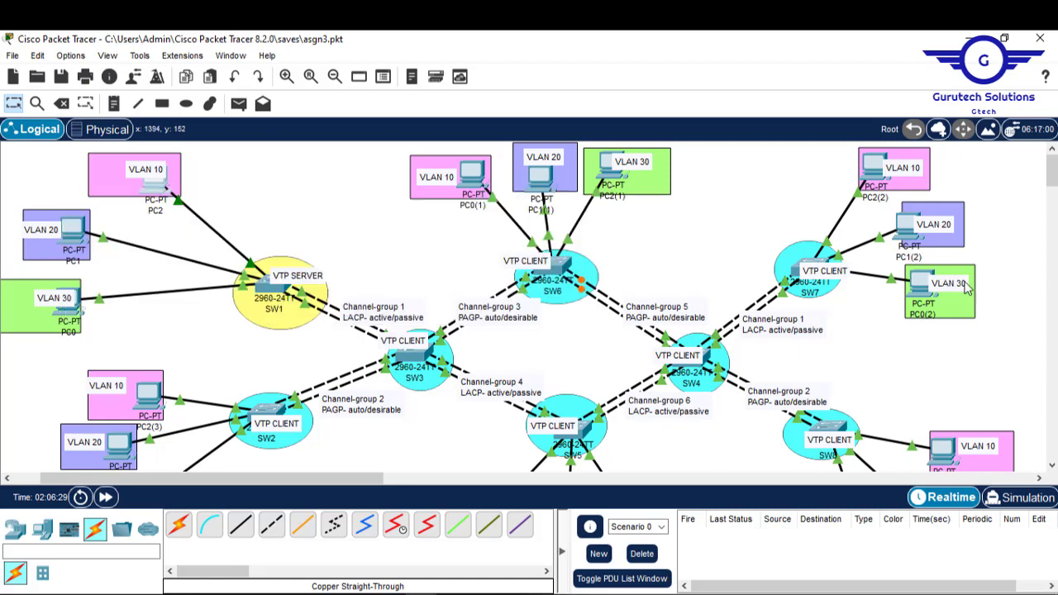
mouse_move(919, 286)
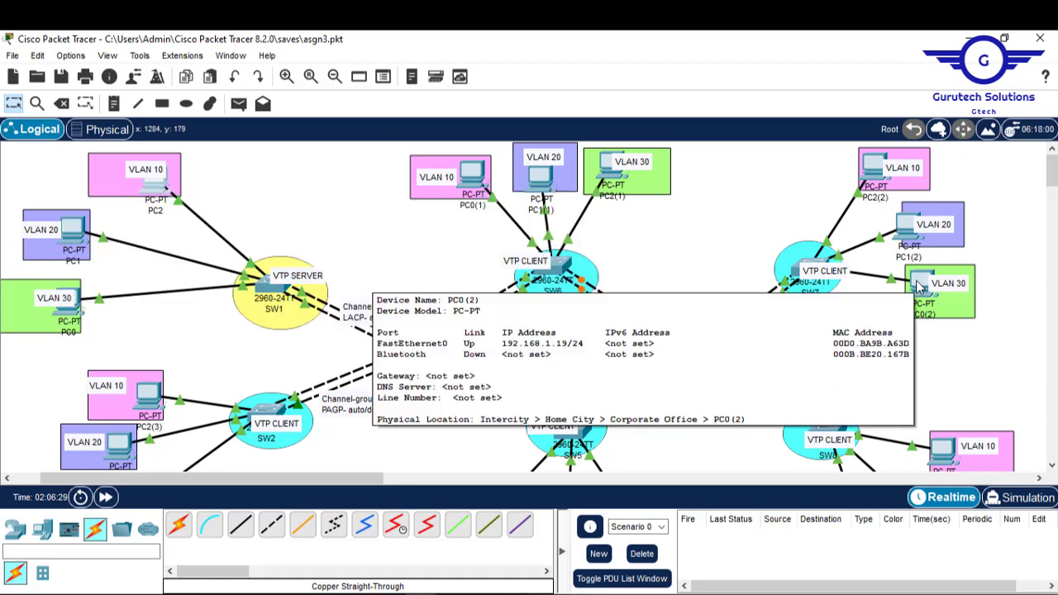
click(68, 319)
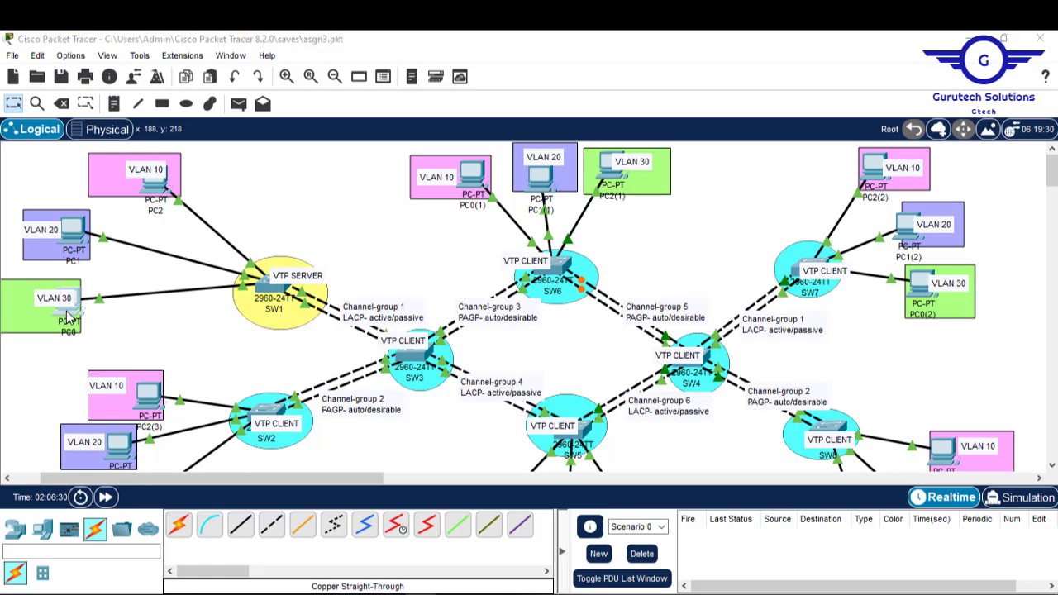
click(612, 157)
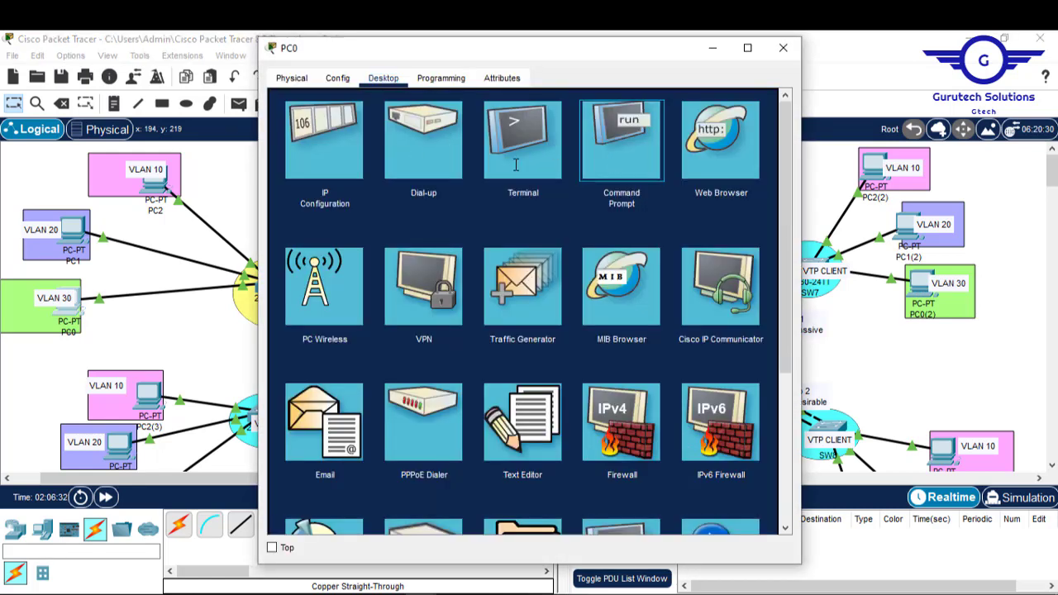
text(ping)
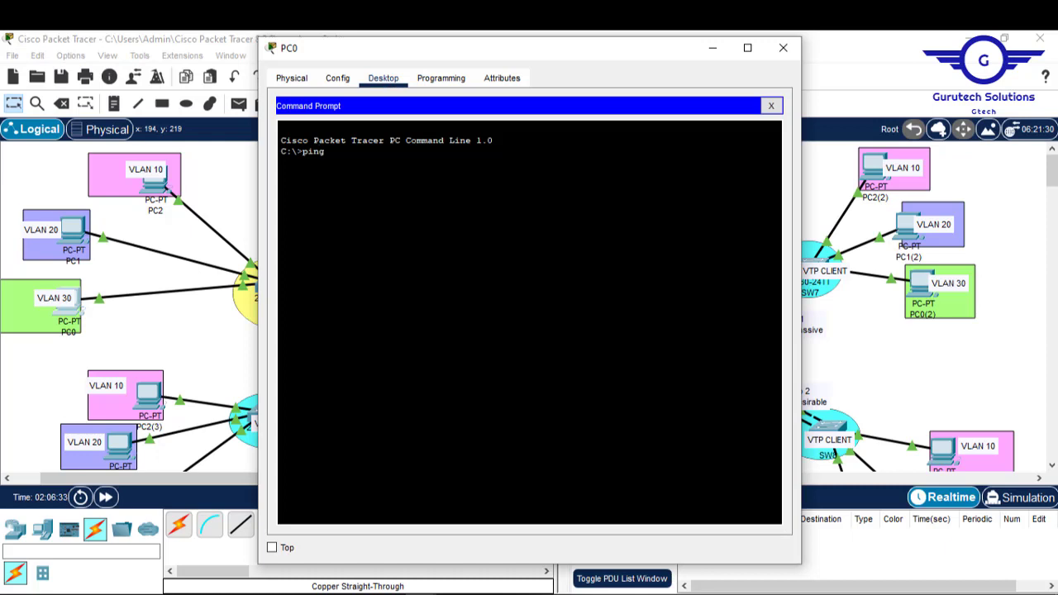
text( 192.168.1.16)
key(Return)
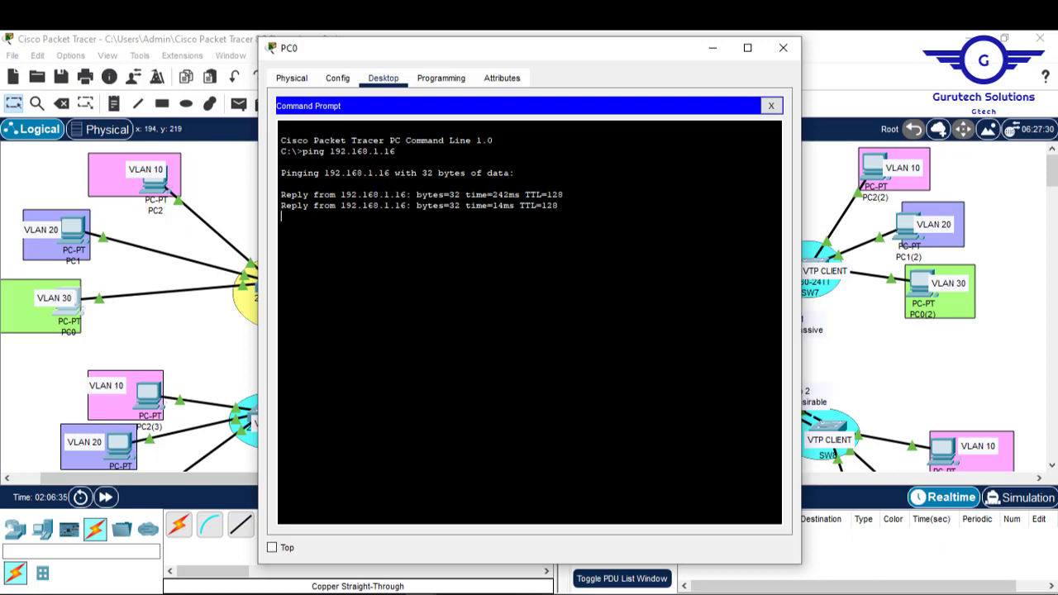
Stop that ping, ping 192.168.1.19 from PC0, and close PC0's window
key(ctrl+c)
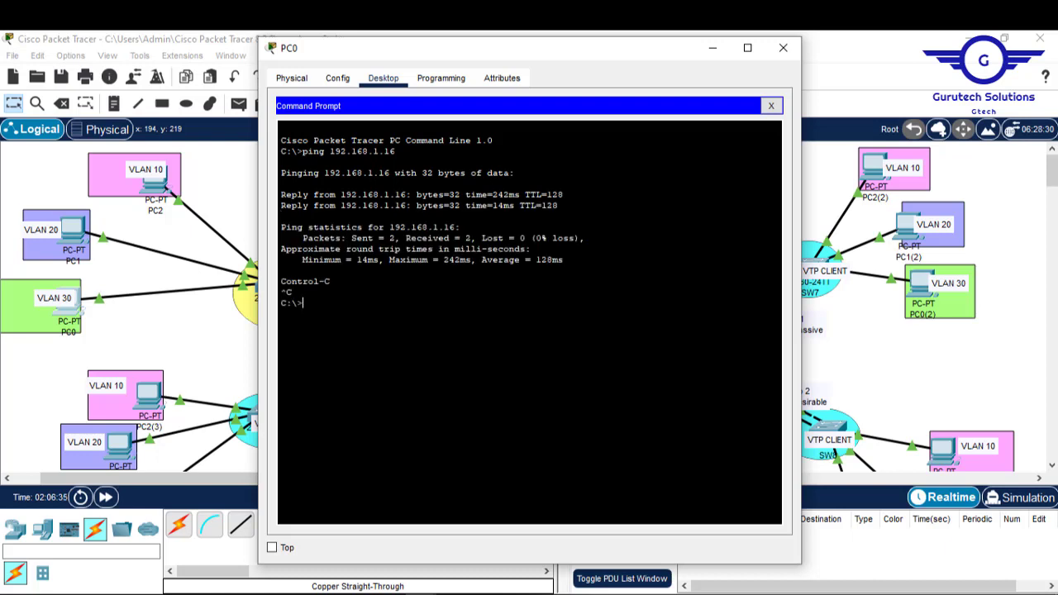
key(Up)
key(Return)
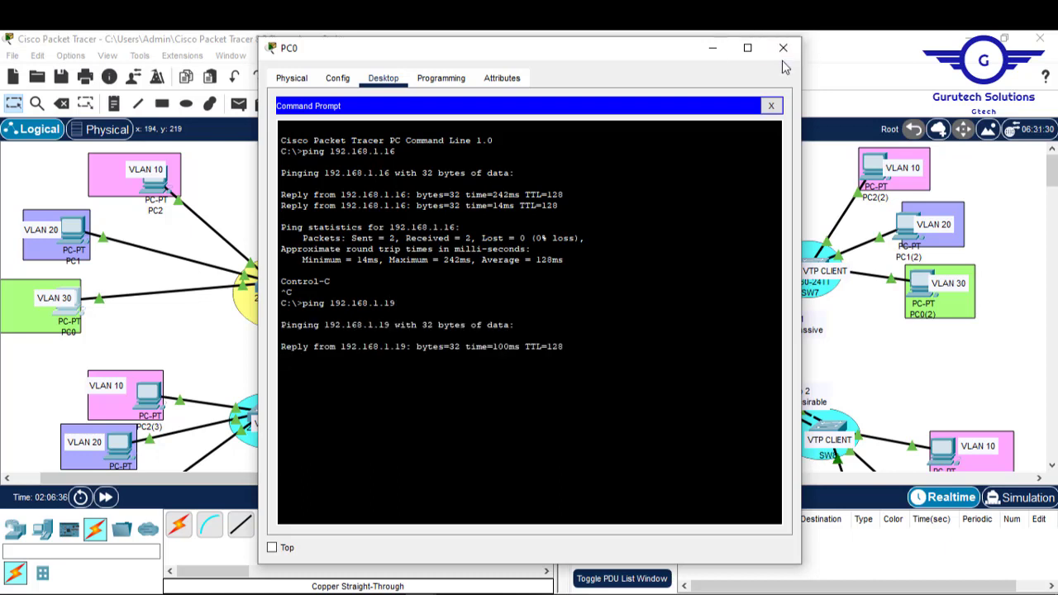
click(784, 50)
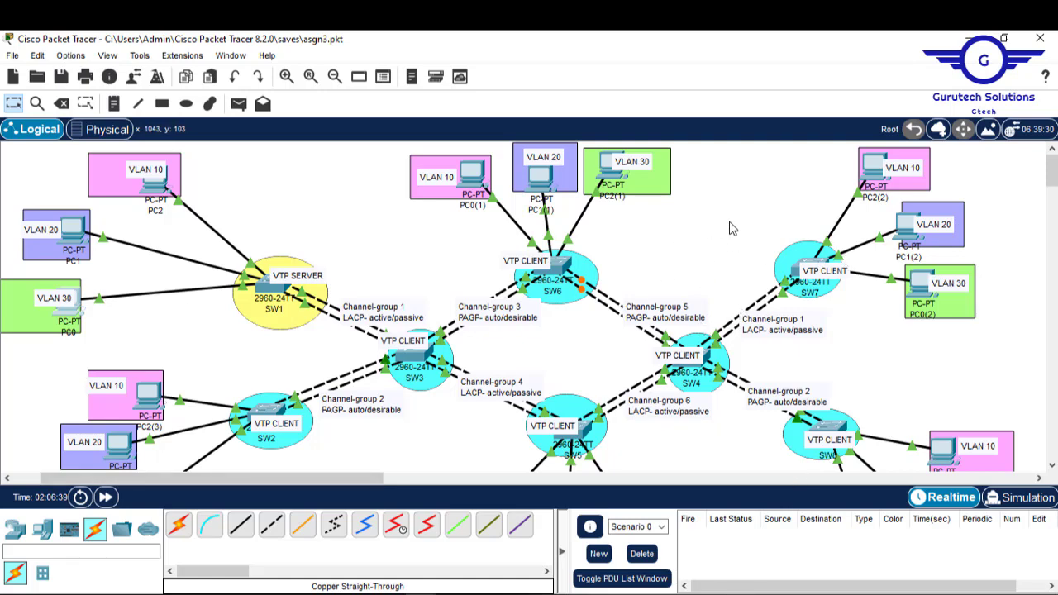
click(762, 594)
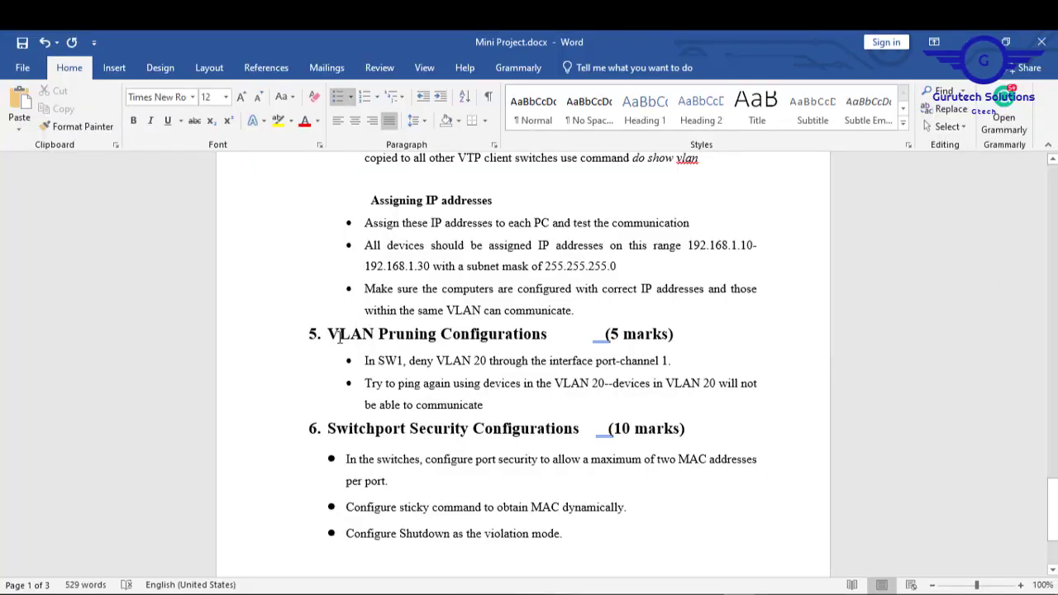
drag(331, 333, 512, 406)
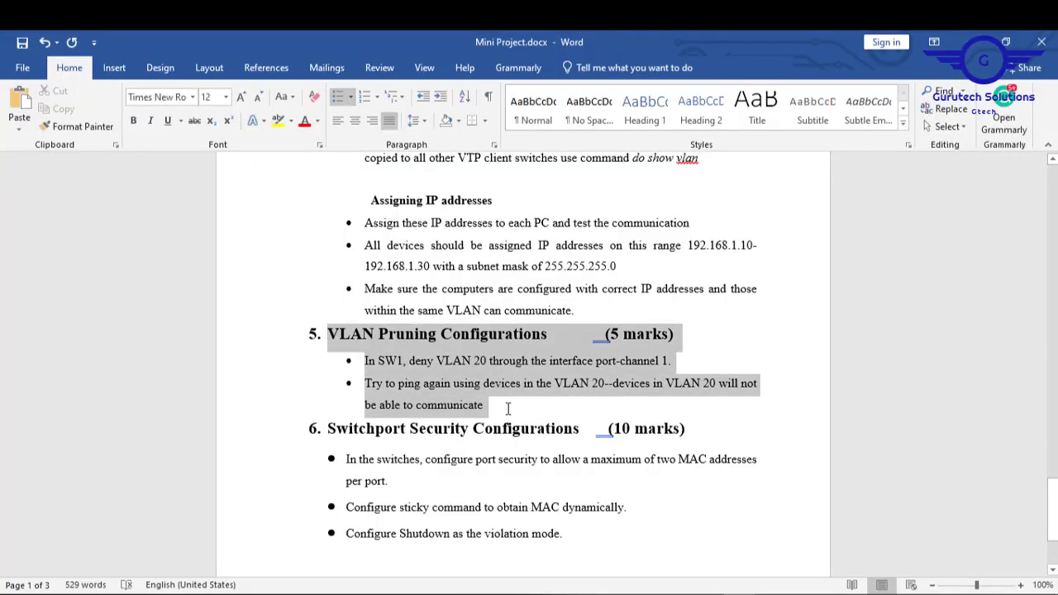
click(446, 361)
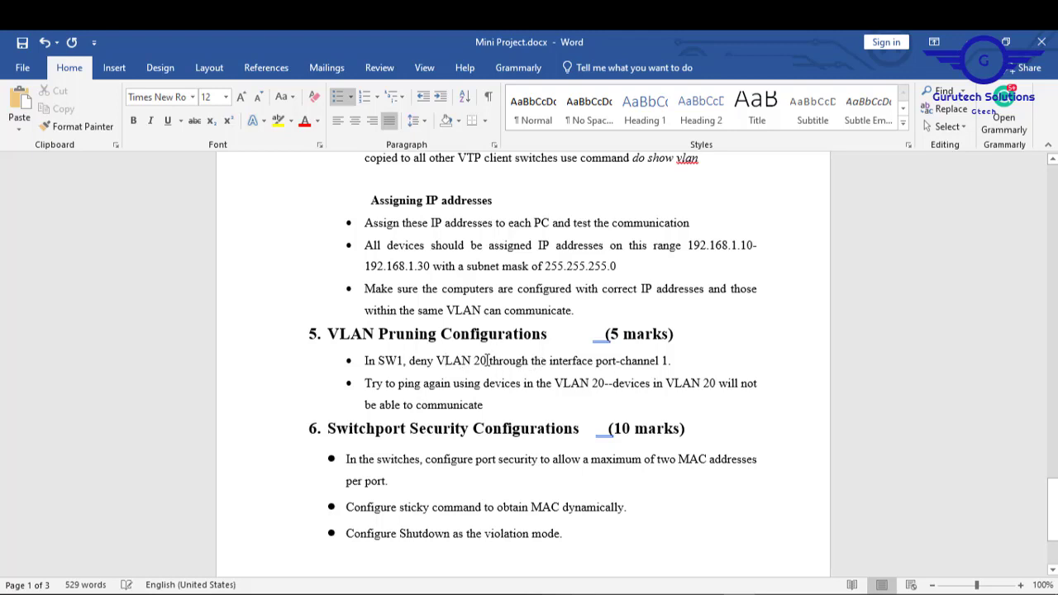
drag(437, 361, 486, 365)
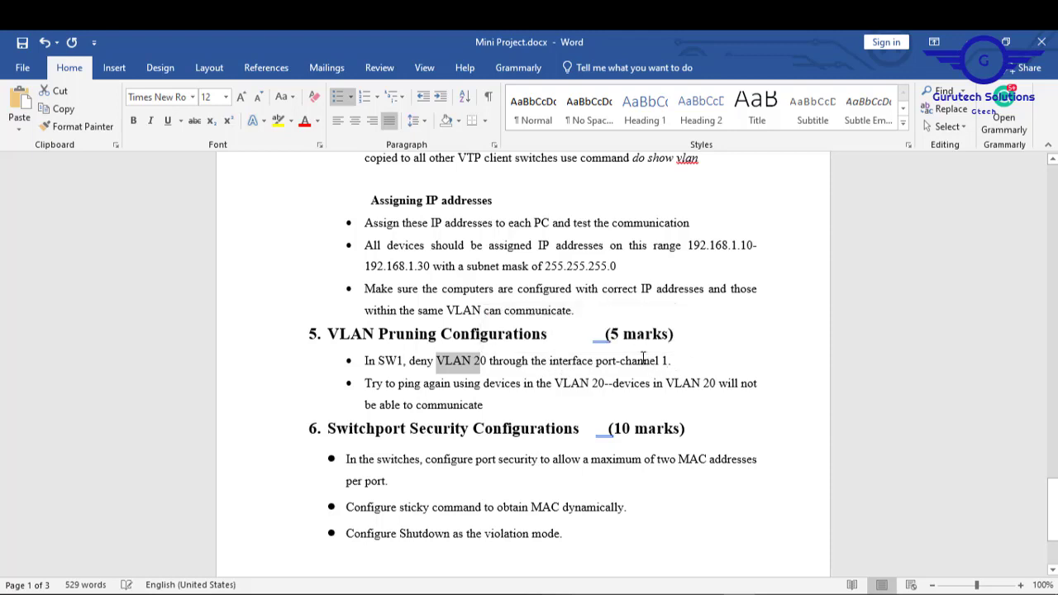
click(645, 361)
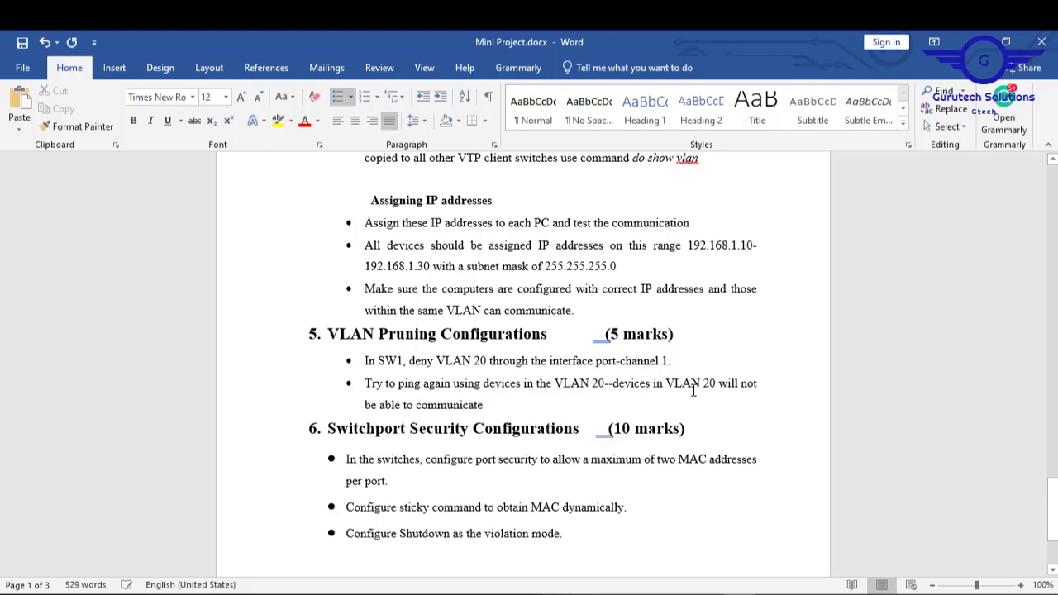
click(984, 43)
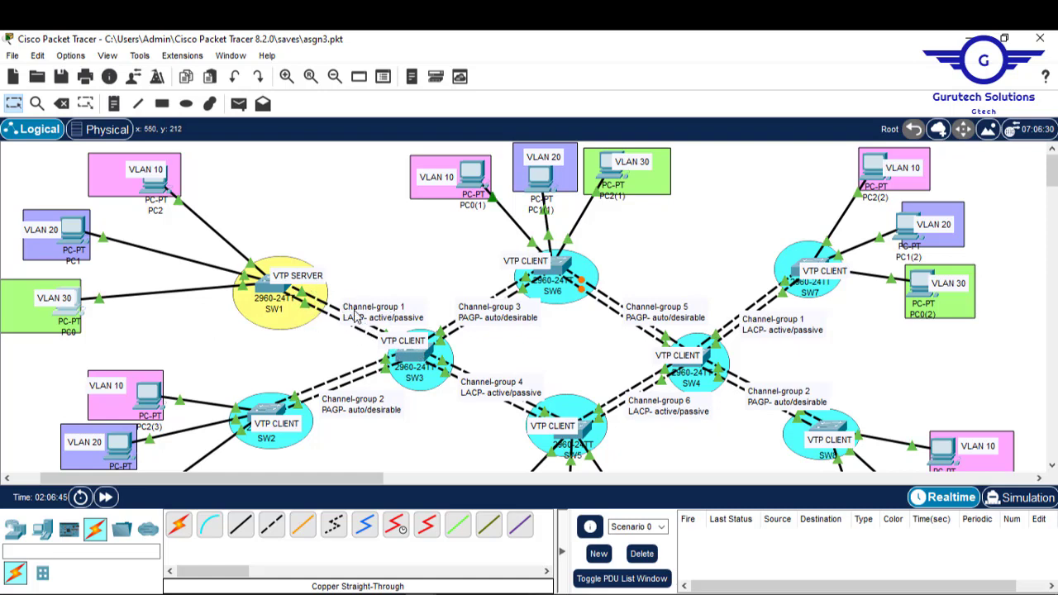
On SW1's CLI, enter interface configuration for port-channel 1
click(264, 289)
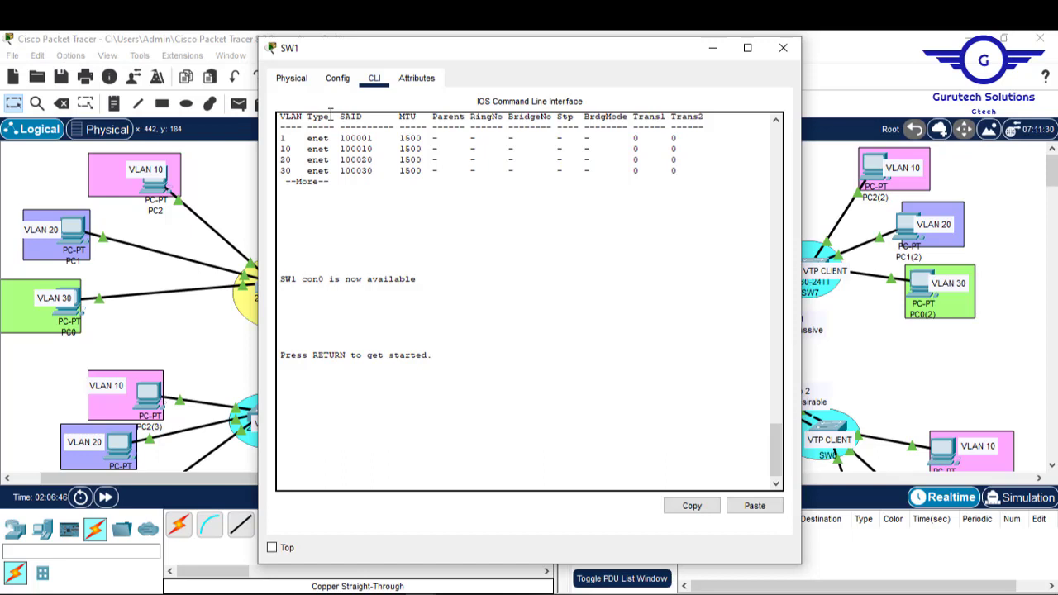
click(337, 77)
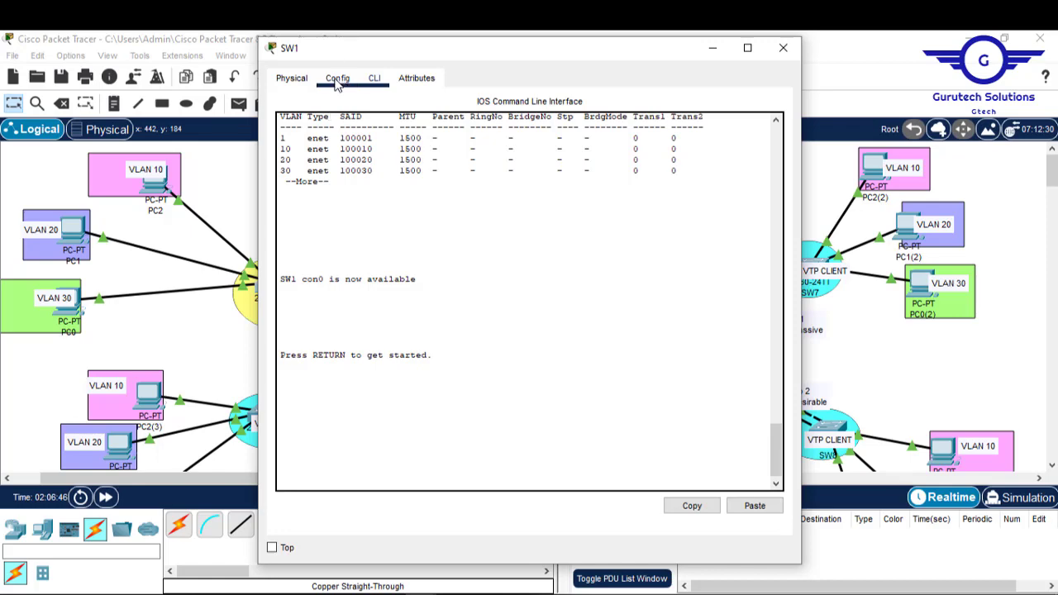
click(378, 79)
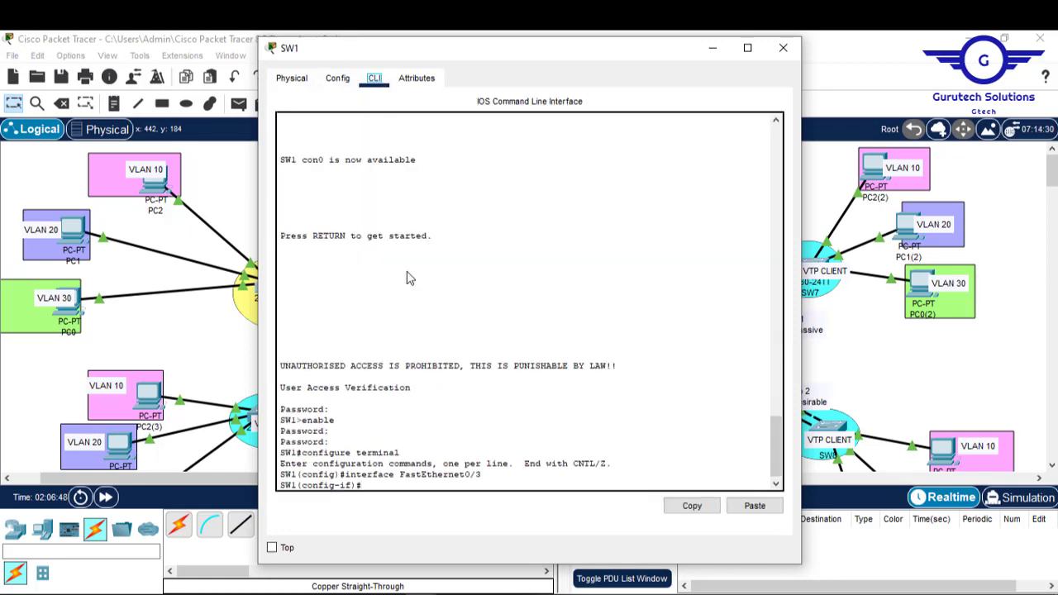
text(ex)
key(Return)
key(Return)
key(Return)
key(Return)
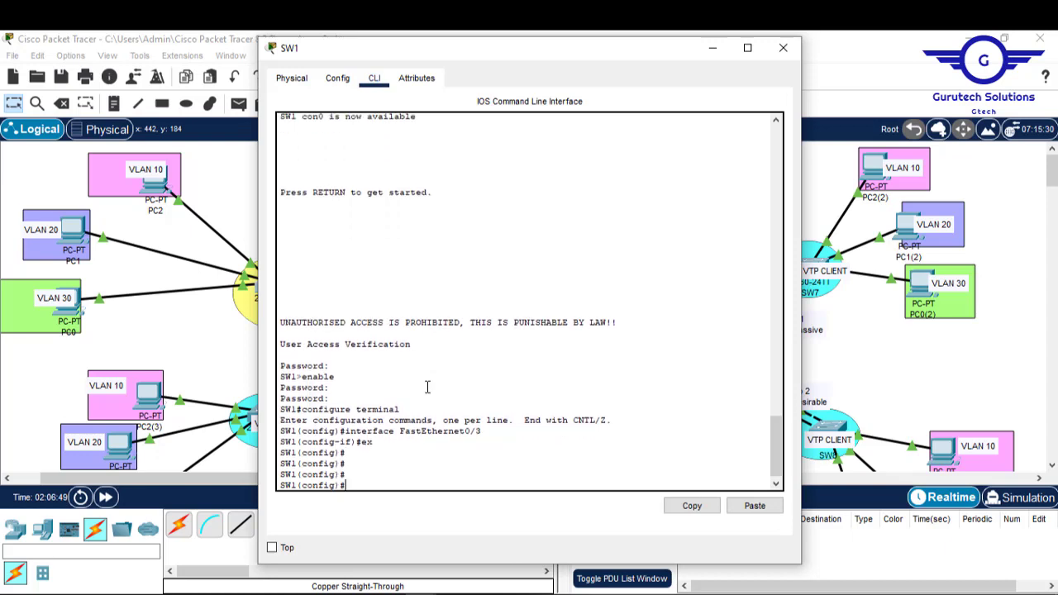
text(int port-channe)
key(Tab)
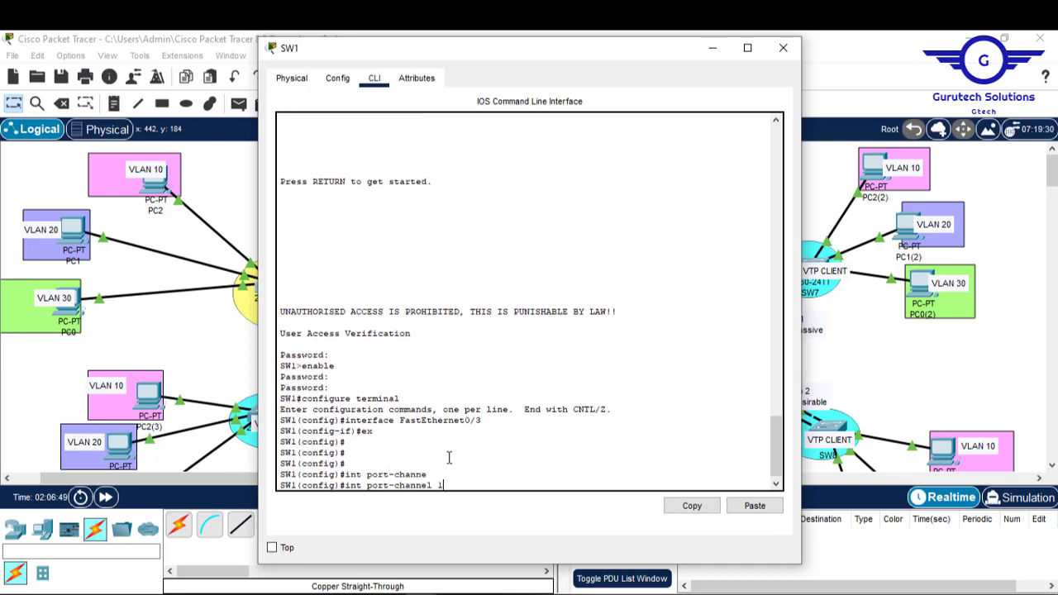
key(Return)
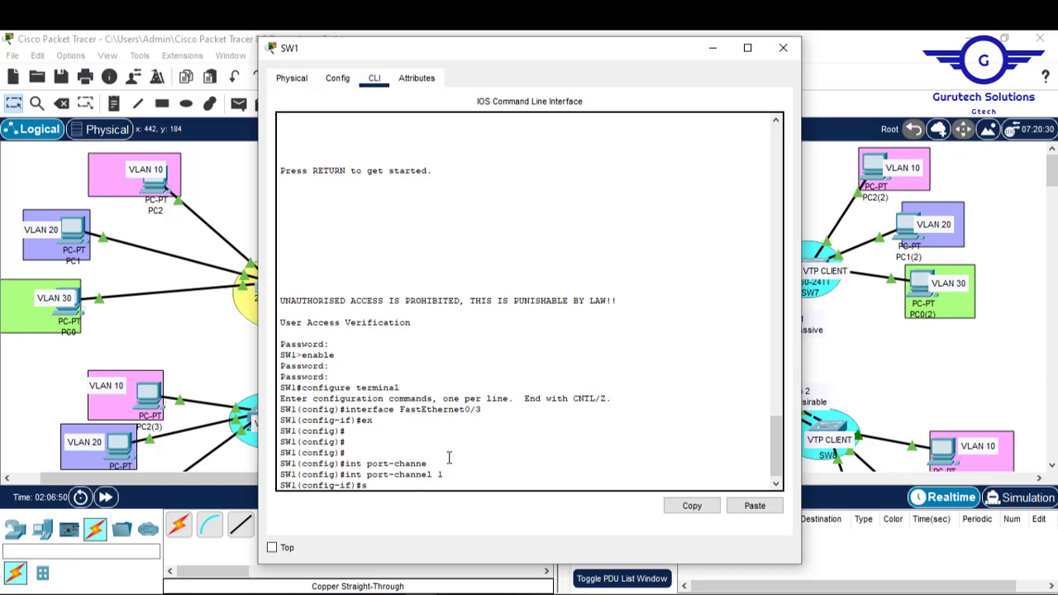
Start the 'switchport trunk allowed vlan' command on port-channel 1, then minimise SW1's window
text(swit)
key(Tab)
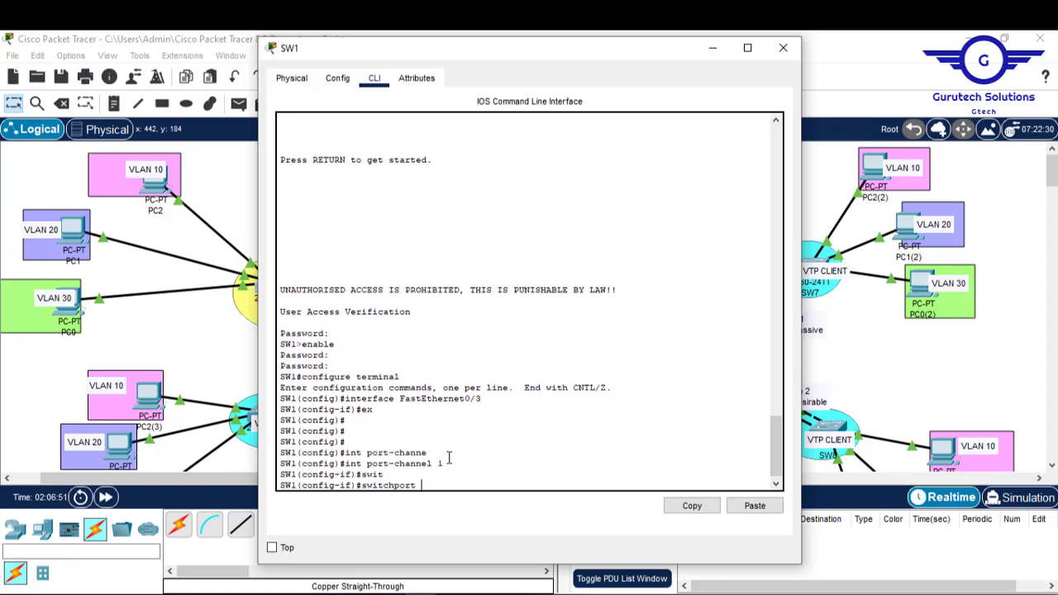
text(tr)
key(Tab)
text(a)
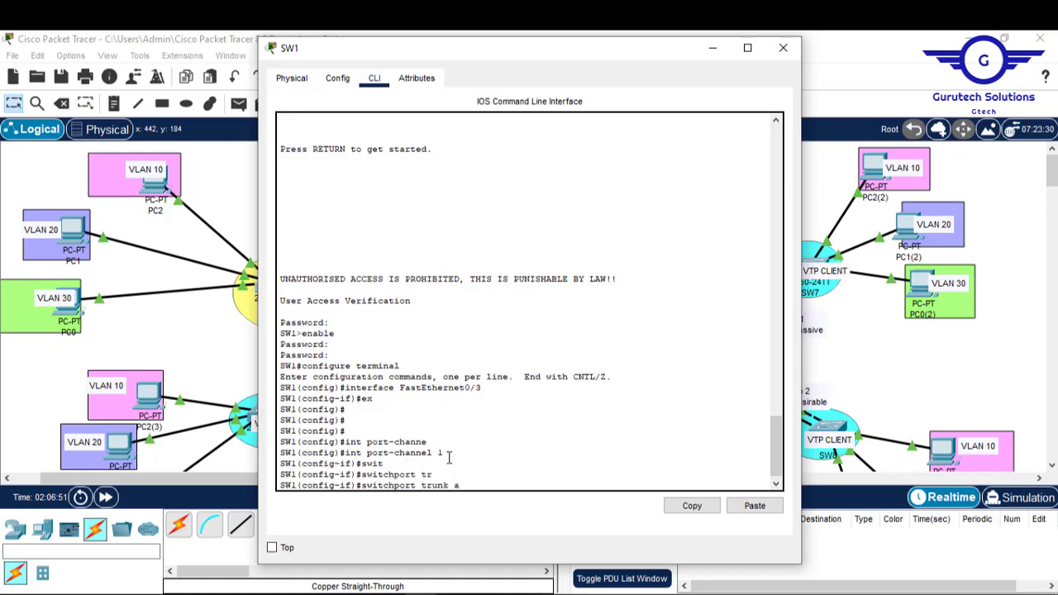
key(Tab)
text(v)
key(Tab)
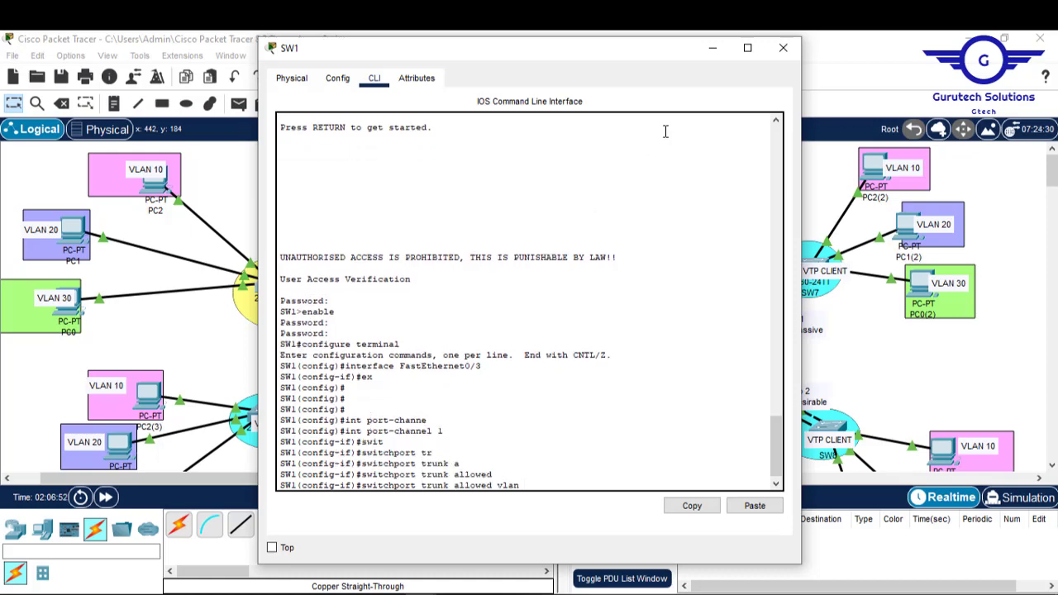
click(704, 52)
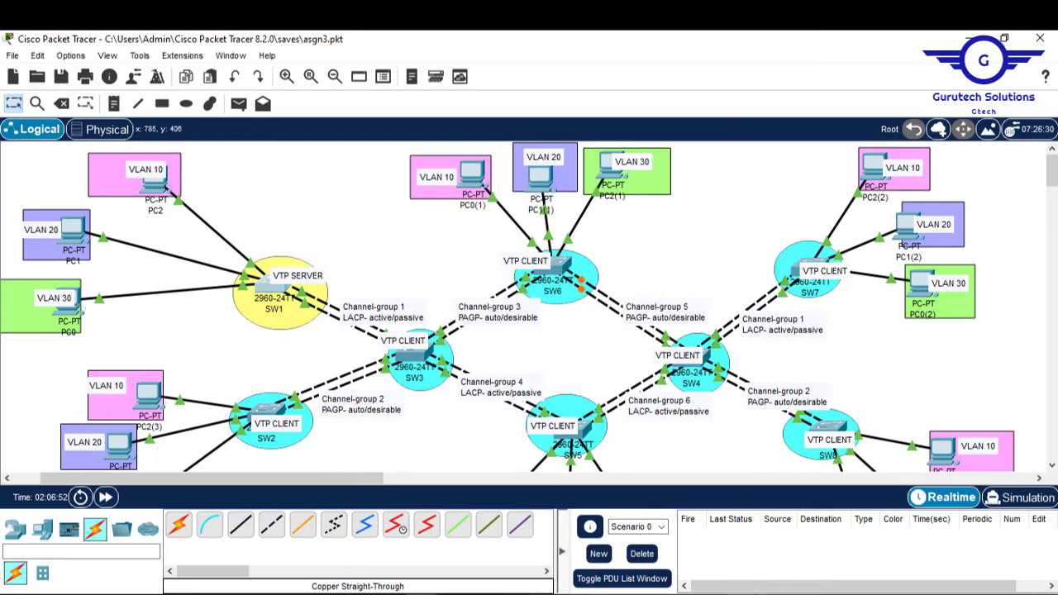
Check the task document's requirement to deny VLAN 20 on SW1
key(alt+Tab)
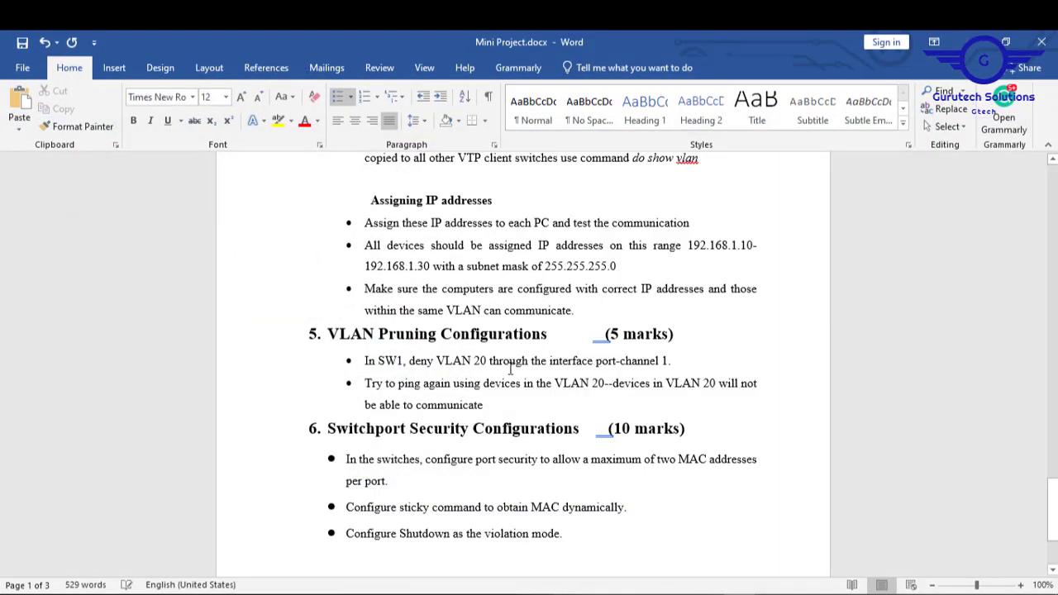
drag(411, 361, 488, 361)
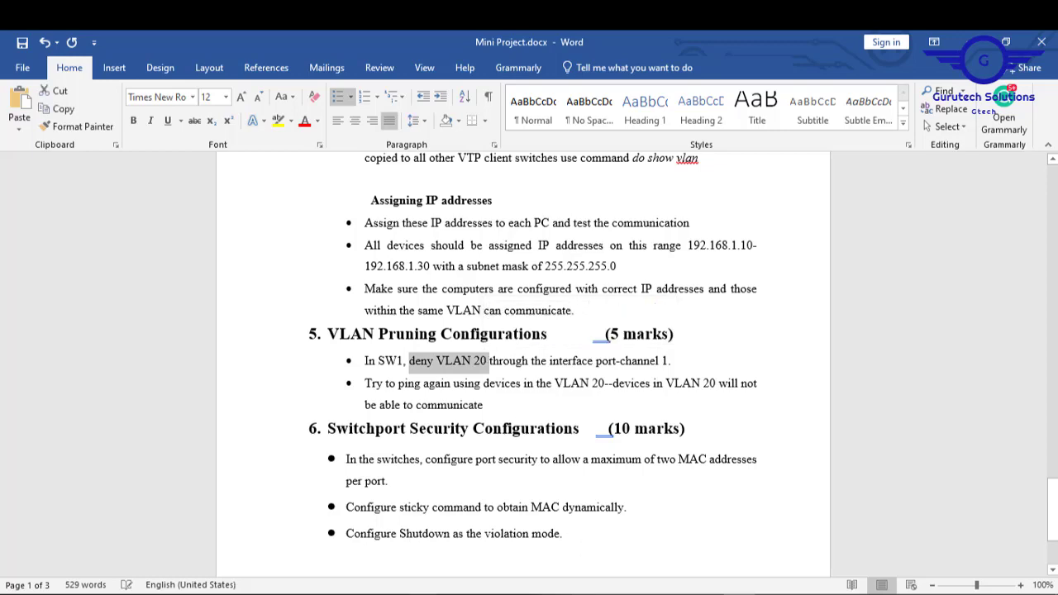
click(364, 545)
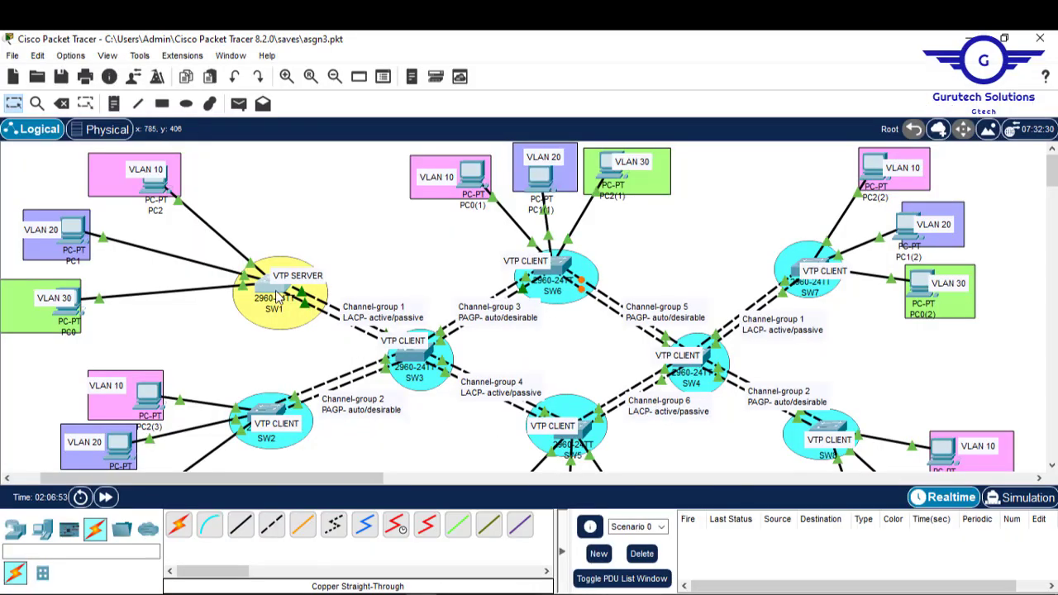
Reopen SW1's CLI with the cursor after the pending allowed-vlan command
click(280, 299)
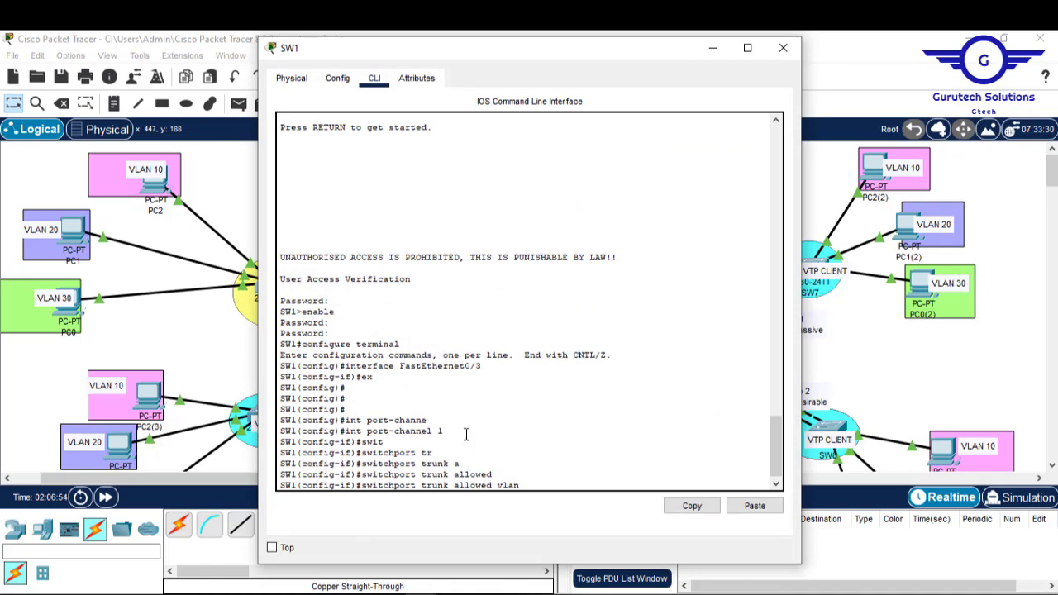
drag(443, 430, 348, 438)
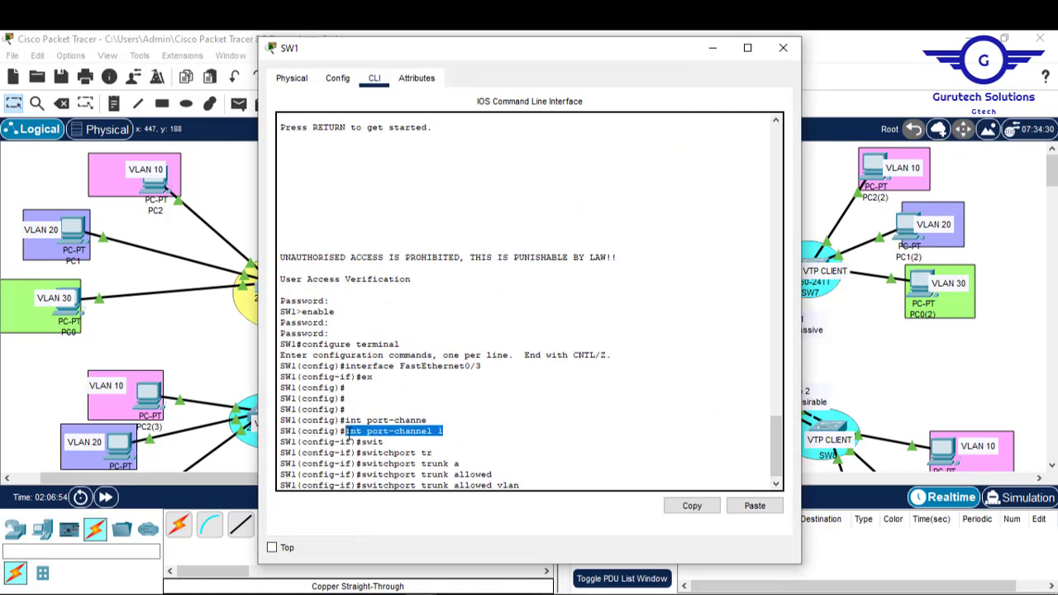
click(248, 206)
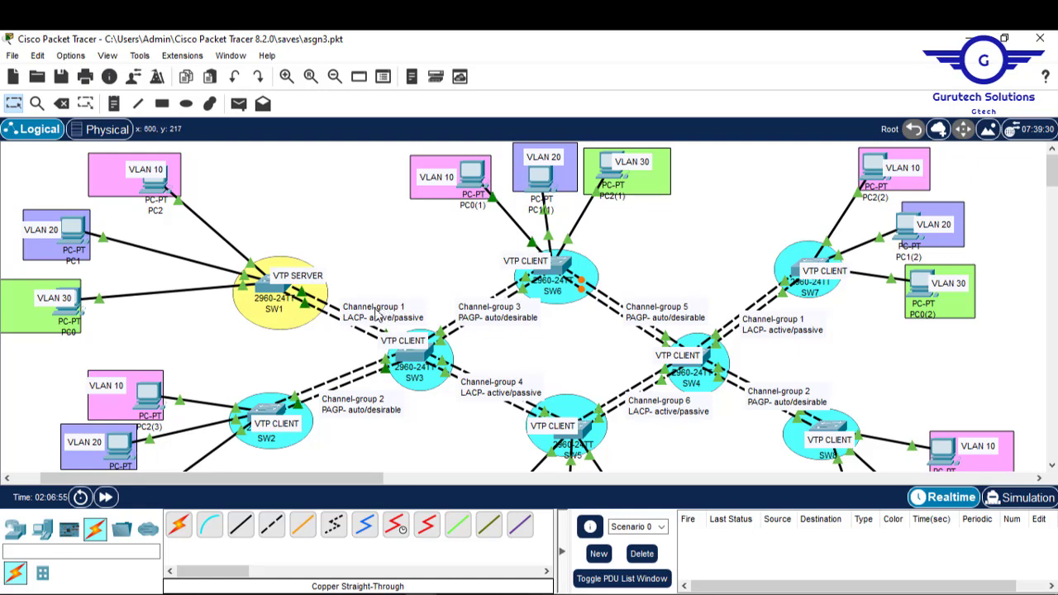
click(277, 296)
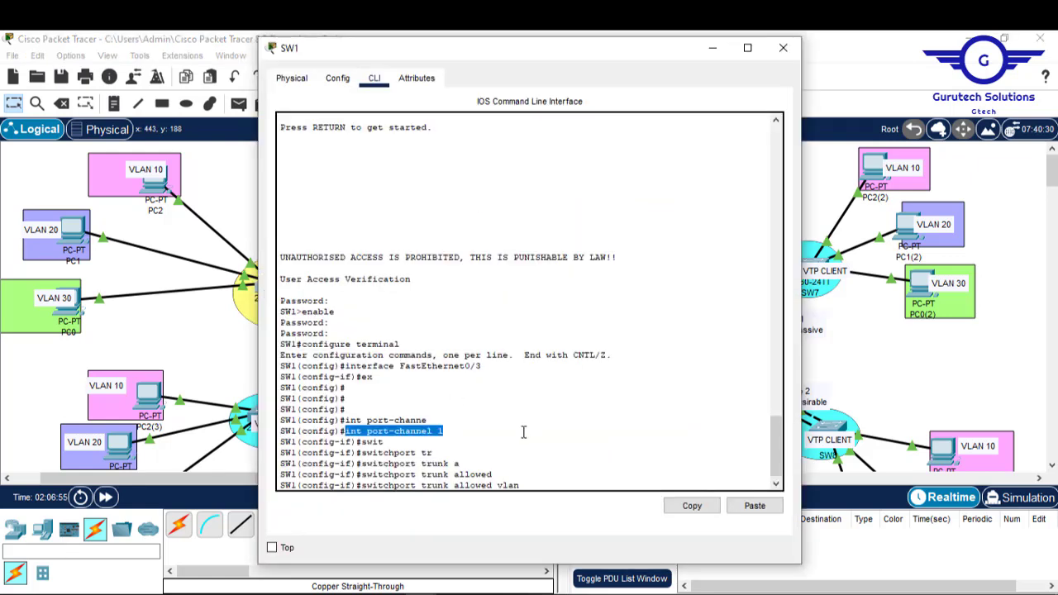
click(523, 485)
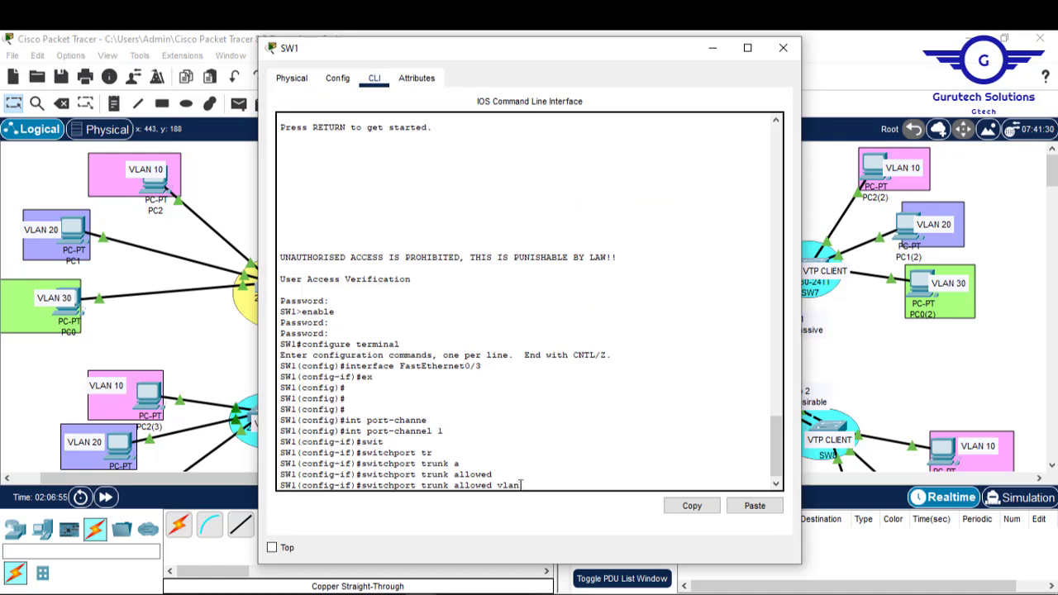
List the 'switchport trunk allowed vlan ?' options on SW1's port-channel 1, then view the Word brief
text(10)
text(,20)
text(30)
key(BackSpace)
key(BackSpace)
key(BackSpace)
key(BackSpace)
key(BackSpace)
key(BackSpace)
key(BackSpace)
key(BackSpace)
key(BackSpace)
key(BackSpace)
text(?)
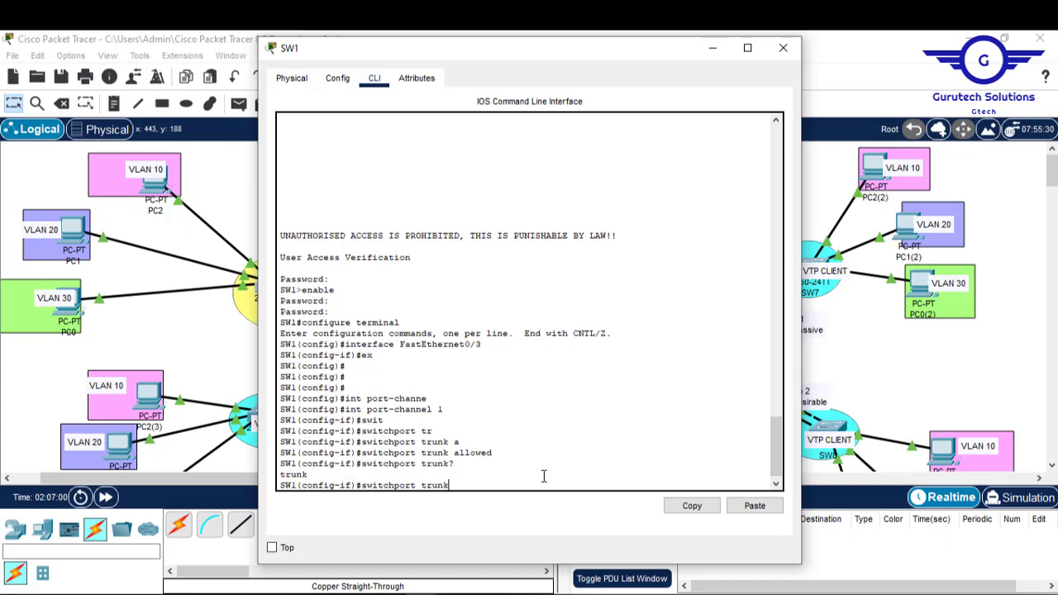
text(?)
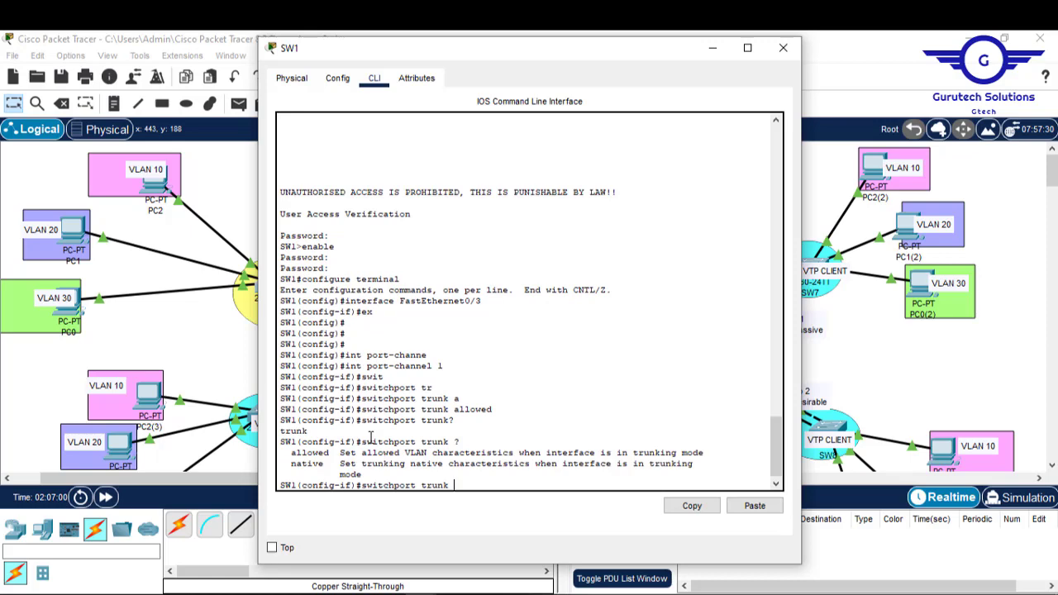
text(all)
key(Tab)
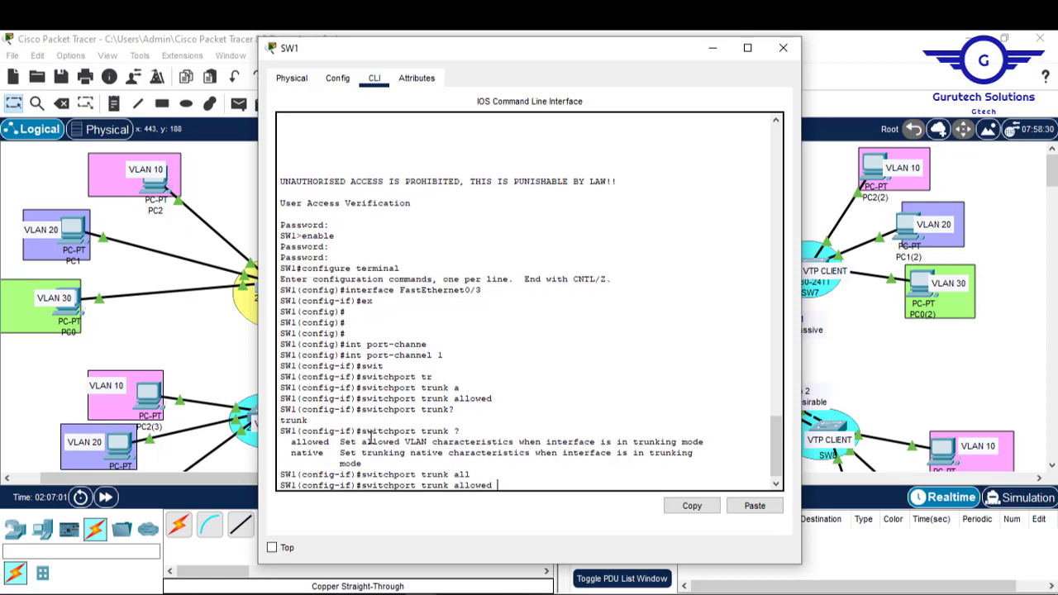
text(?)
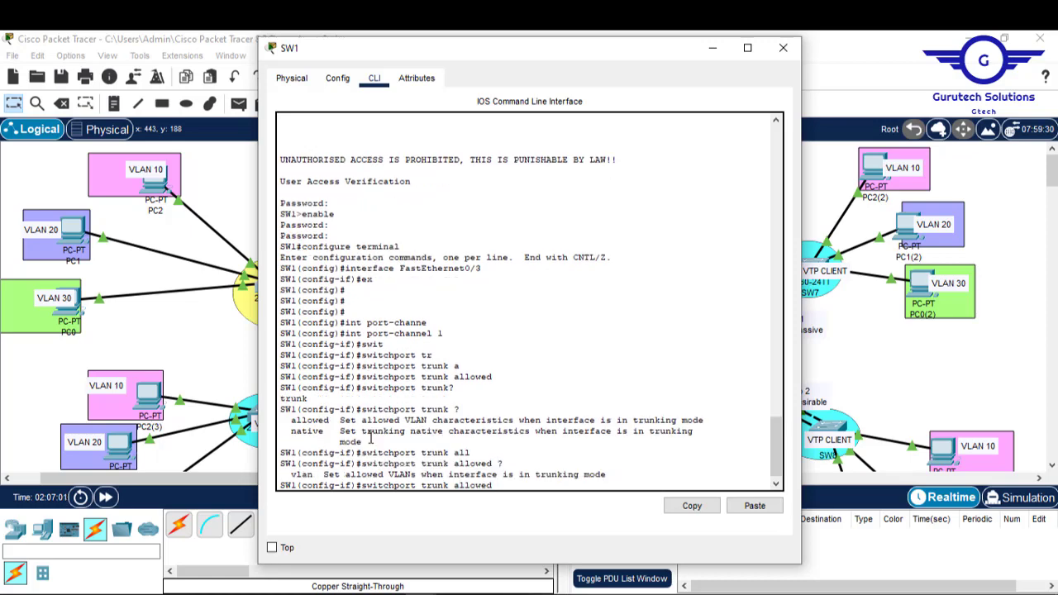
text(v)
key(Tab)
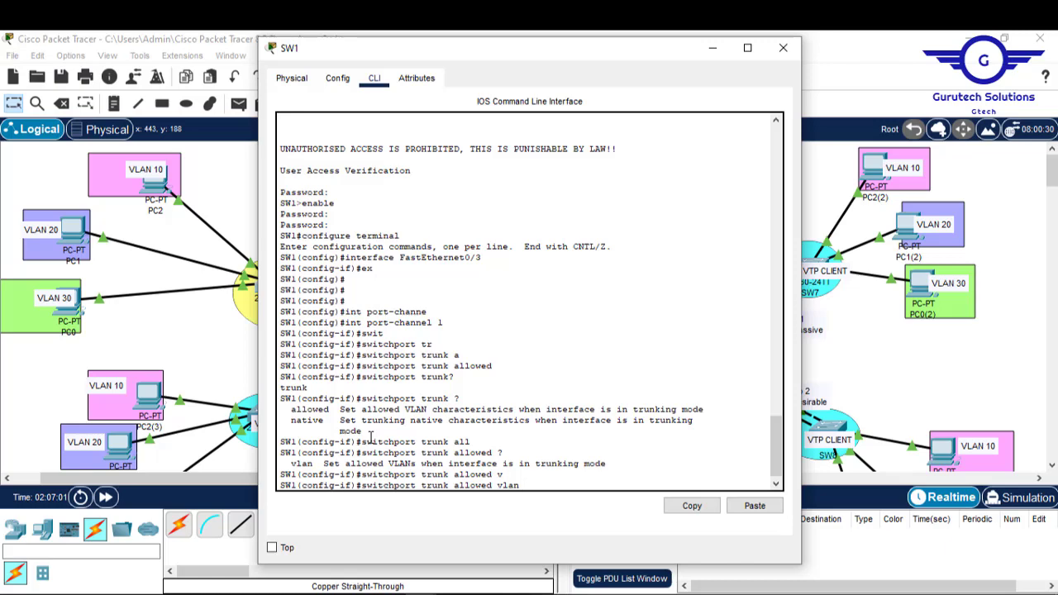
text(?)
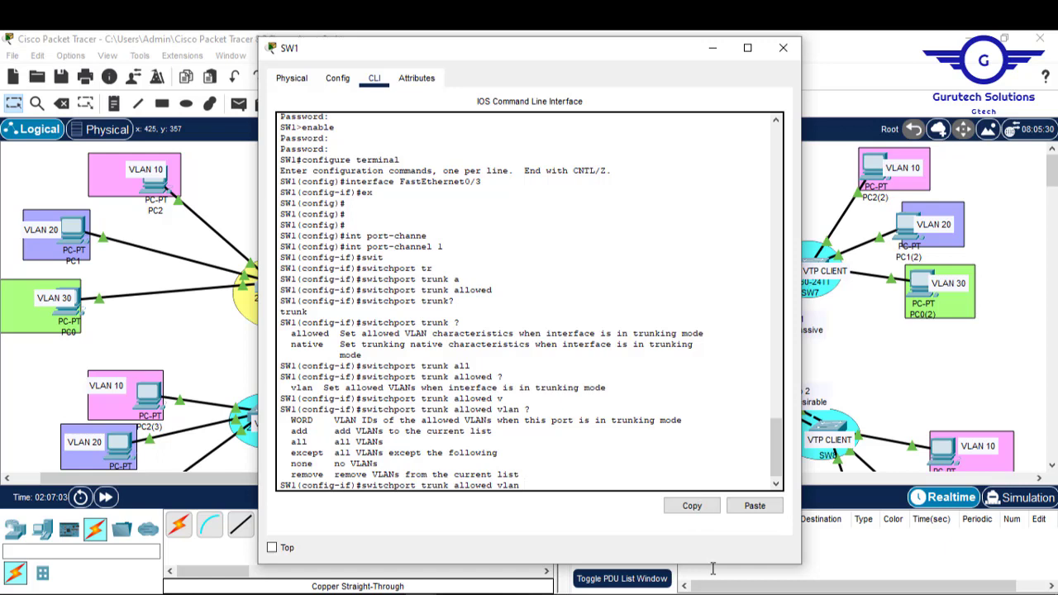
key(alt+Tab)
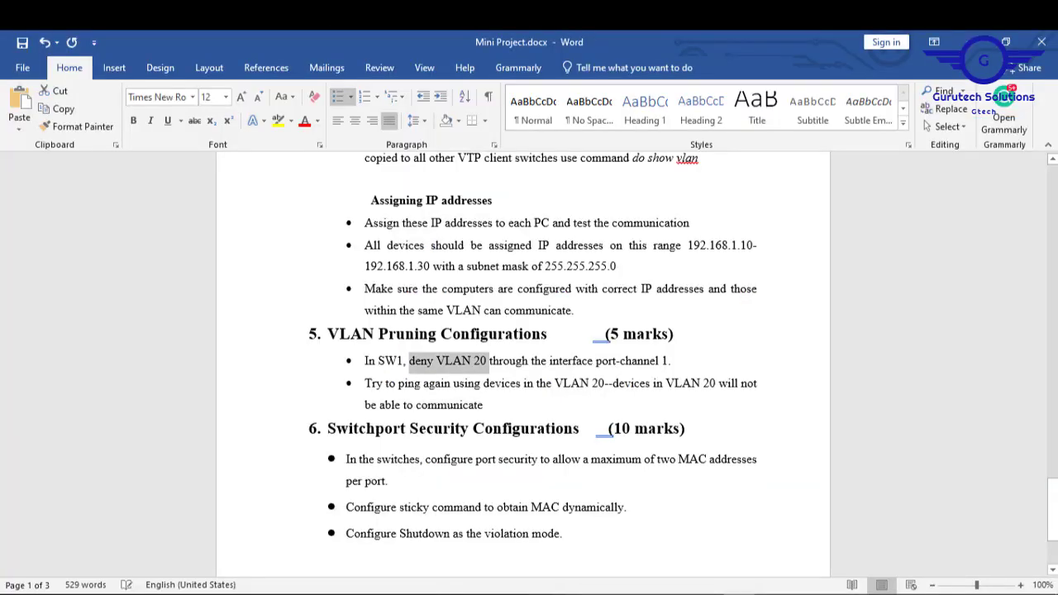
Switch from the Word brief back to SW1's command line
key(alt+Tab)
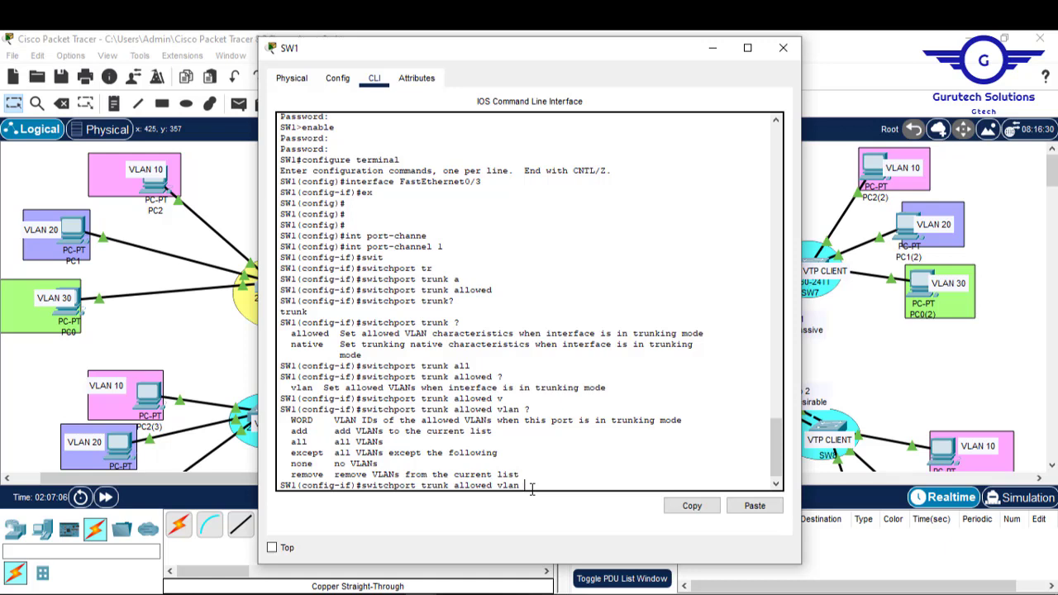
Enter 'switchport trunk allowed vlan except 20' on port-channel 1; stray characters get it rejected as invalid
text(ll )
text(?)
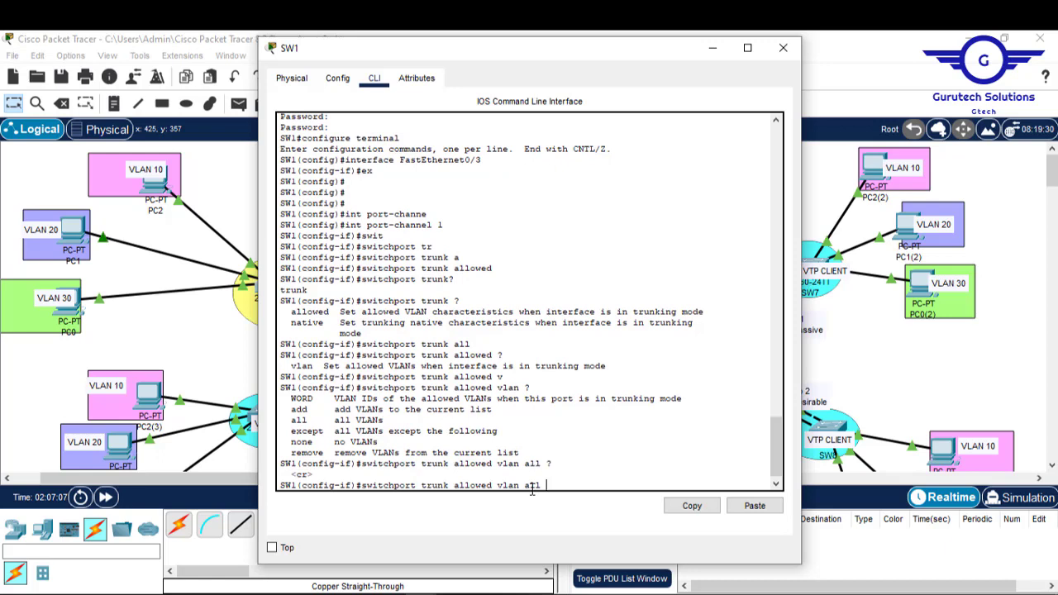
key(BackSpace)
key(BackSpace)
key(BackSpace)
text(ex)
key(BackSpace)
text(c)
key(Tab)
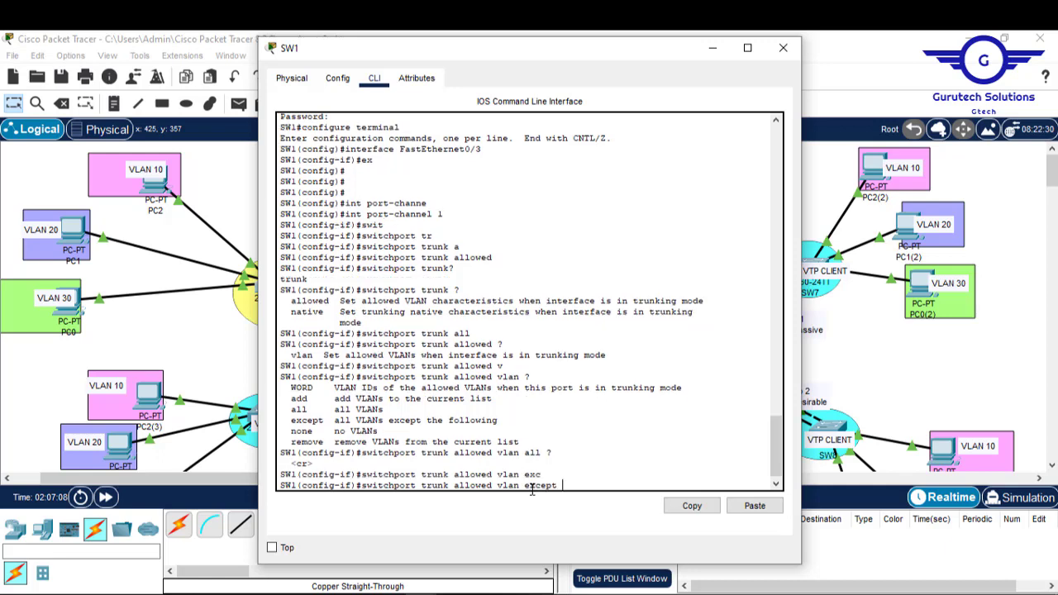
text(20?20)
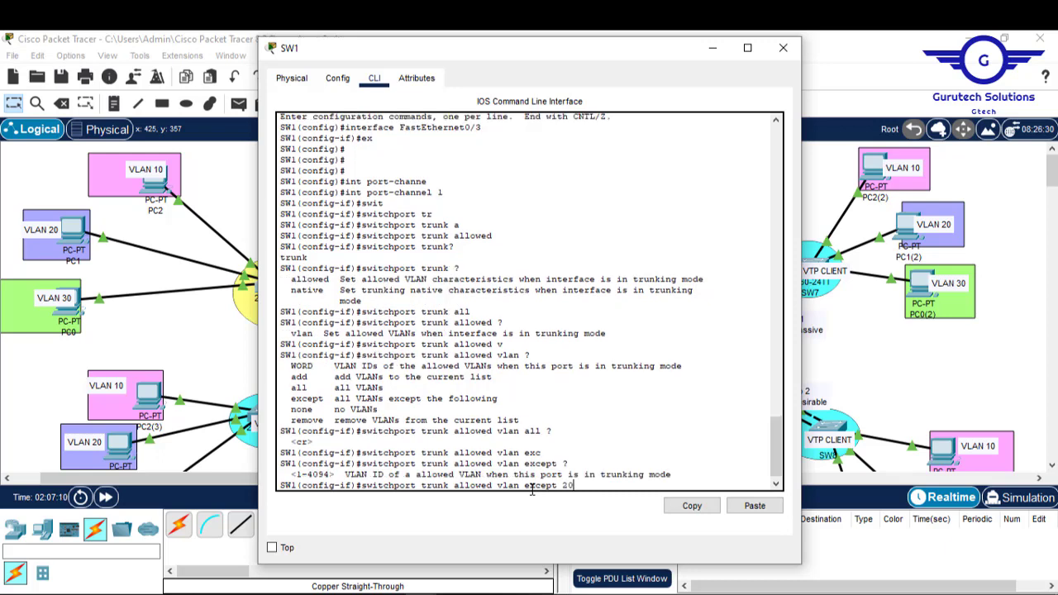
drag(575, 487, 362, 488)
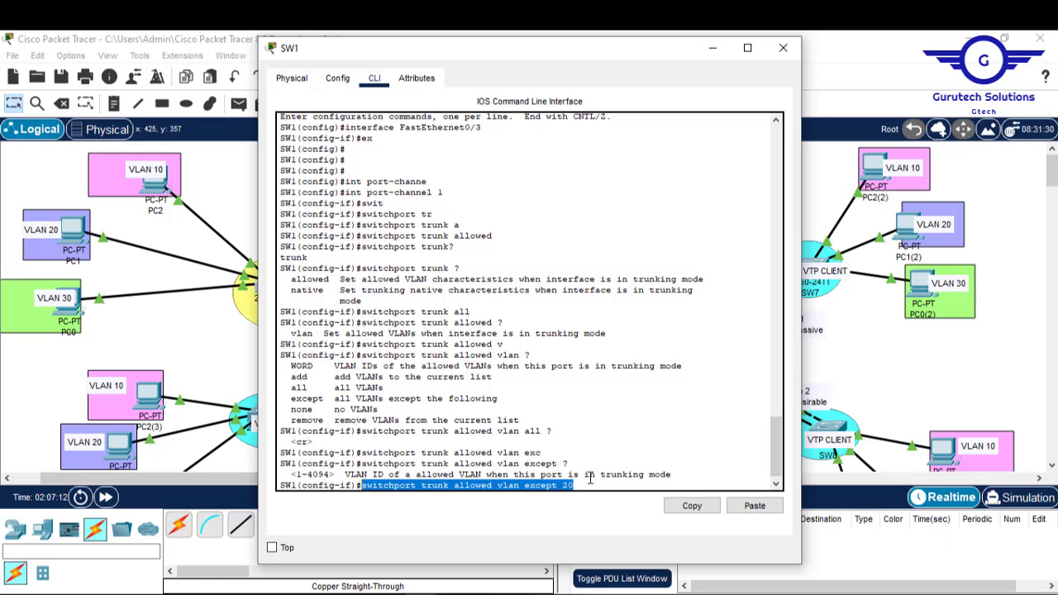
click(550, 497)
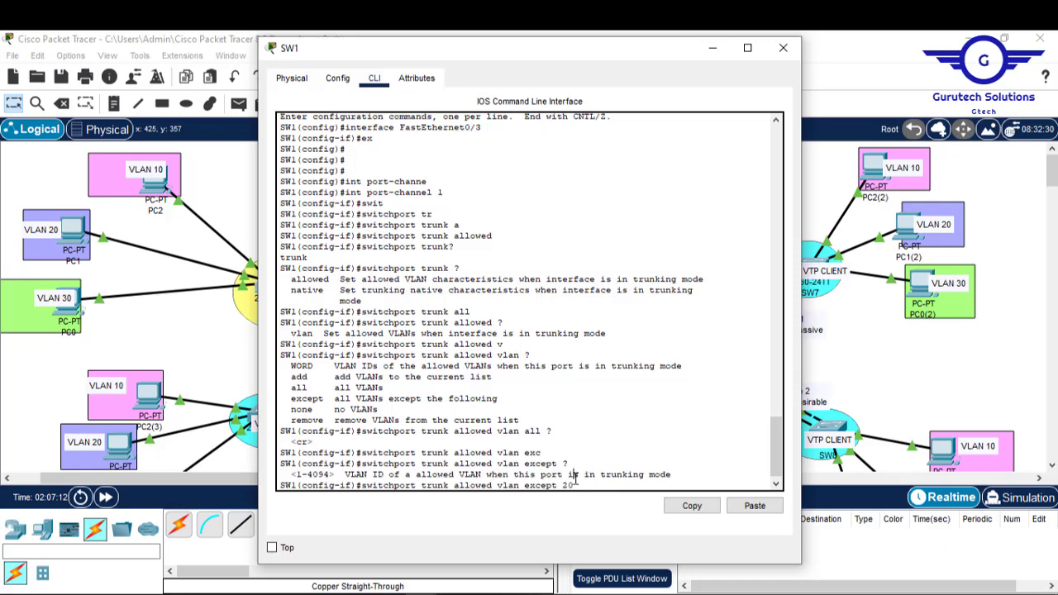
drag(527, 488, 588, 488)
text(hhjkjklkkljvghgjhkjkj)
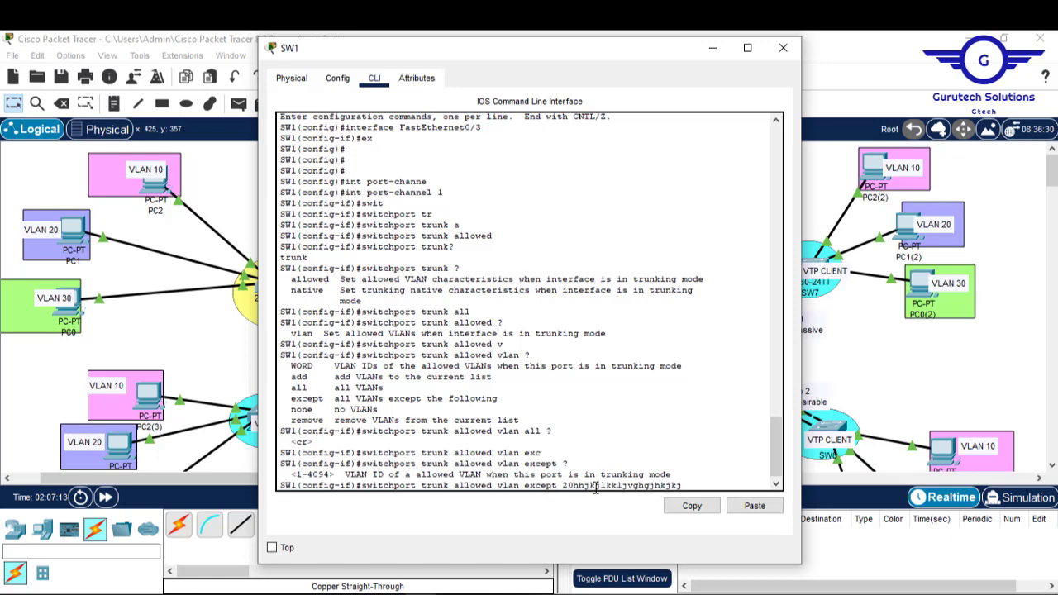
key(Return)
key(Return)
key(Return)
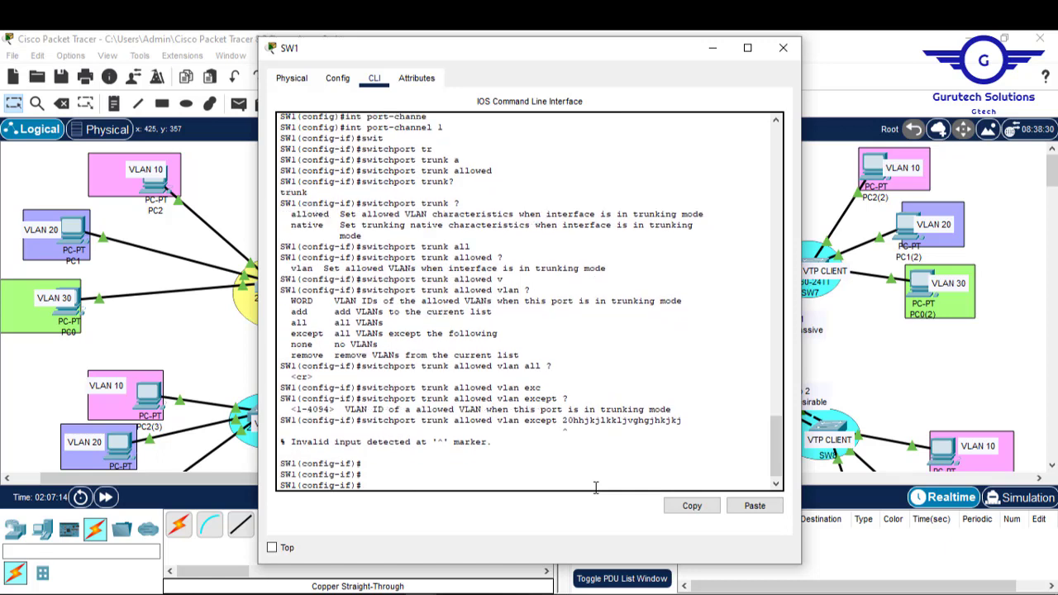
On SW1's port-channel 1, allow all trunk VLANs except VLAN 20
text(int port-channe)
key(Tab)
text(l)
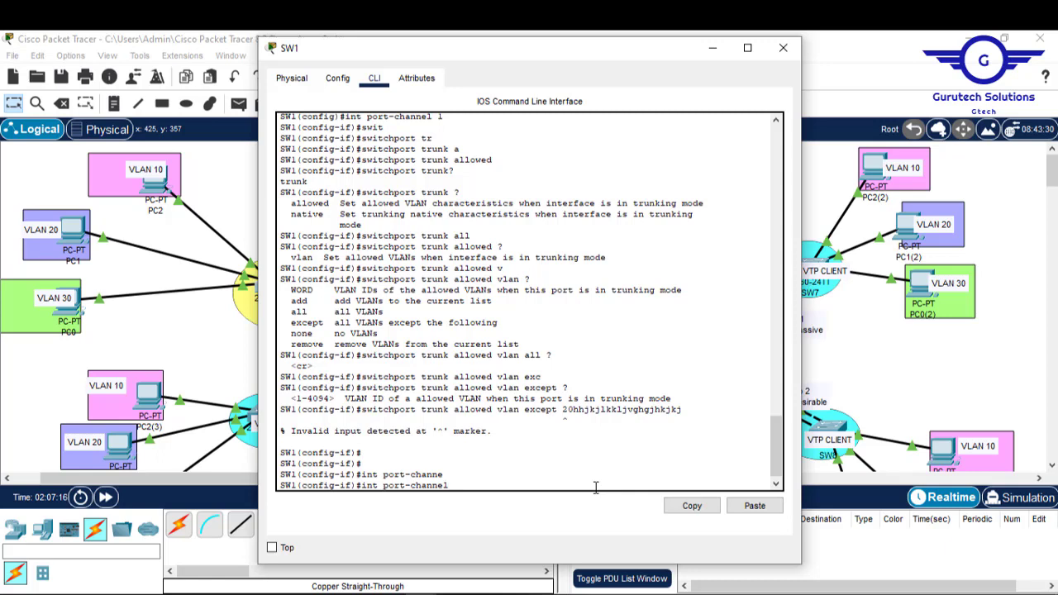
text( 1)
key(Return)
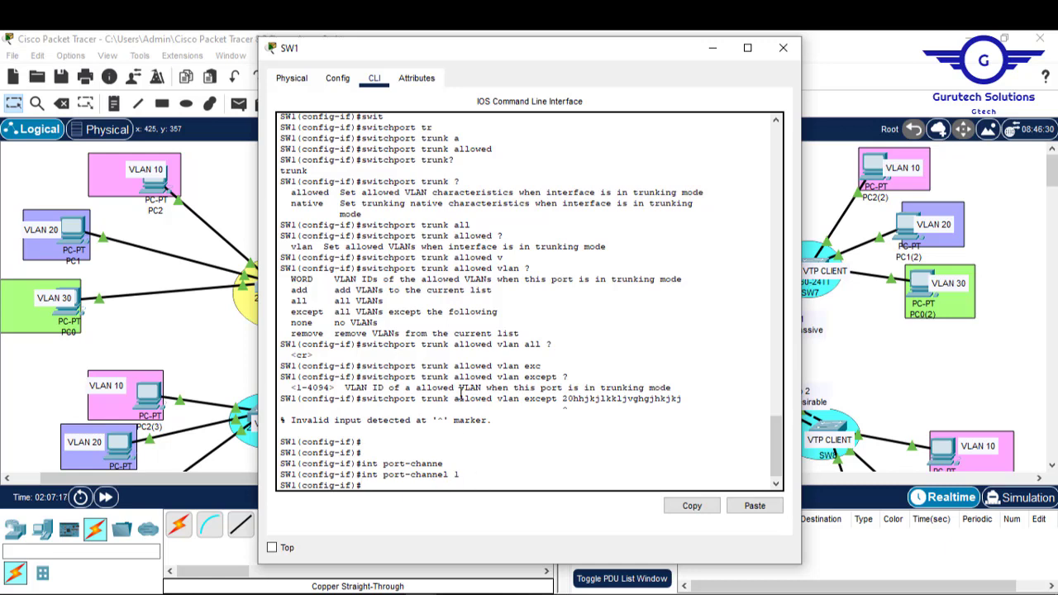
text(swit)
key(Tab)
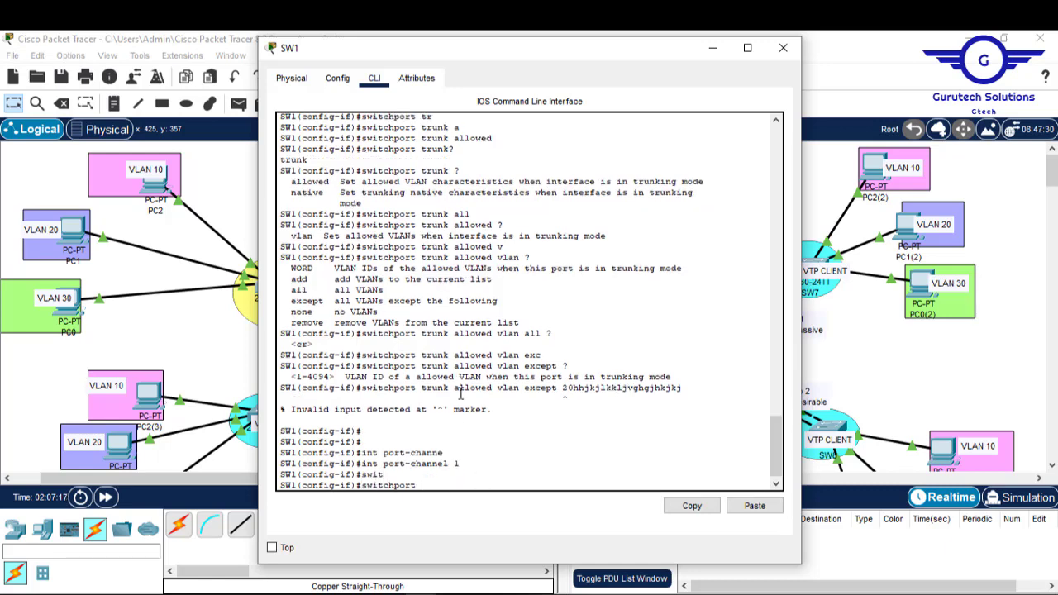
text(tr)
key(Tab)
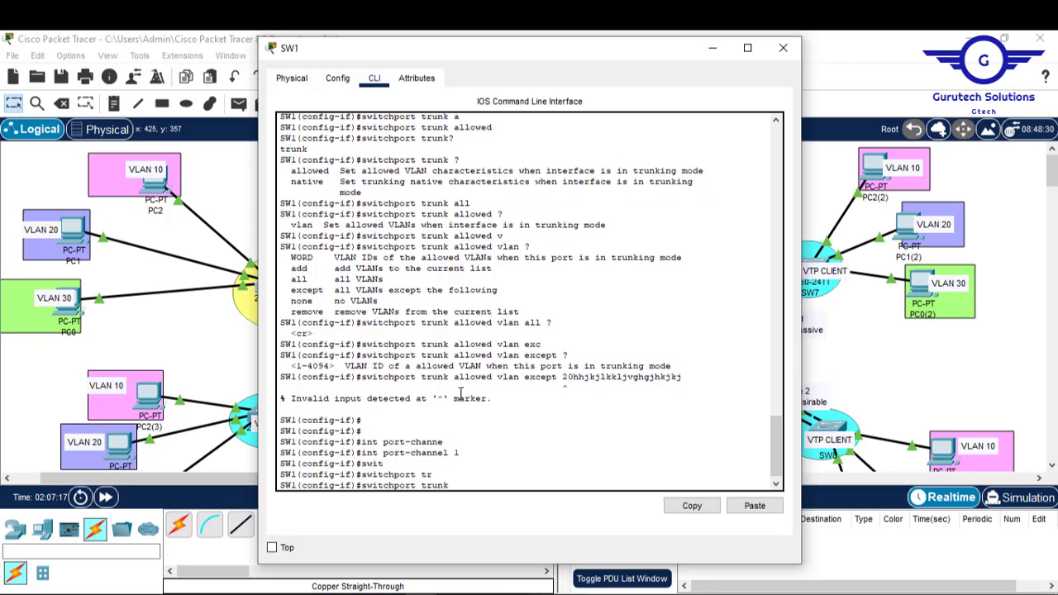
text(a)
key(Tab)
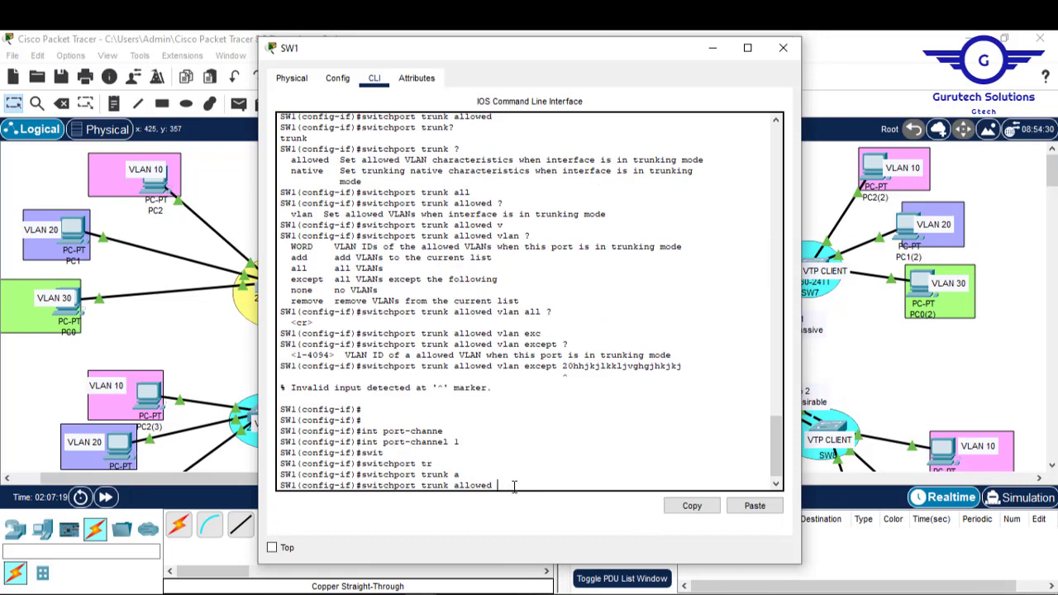
key(Tab)
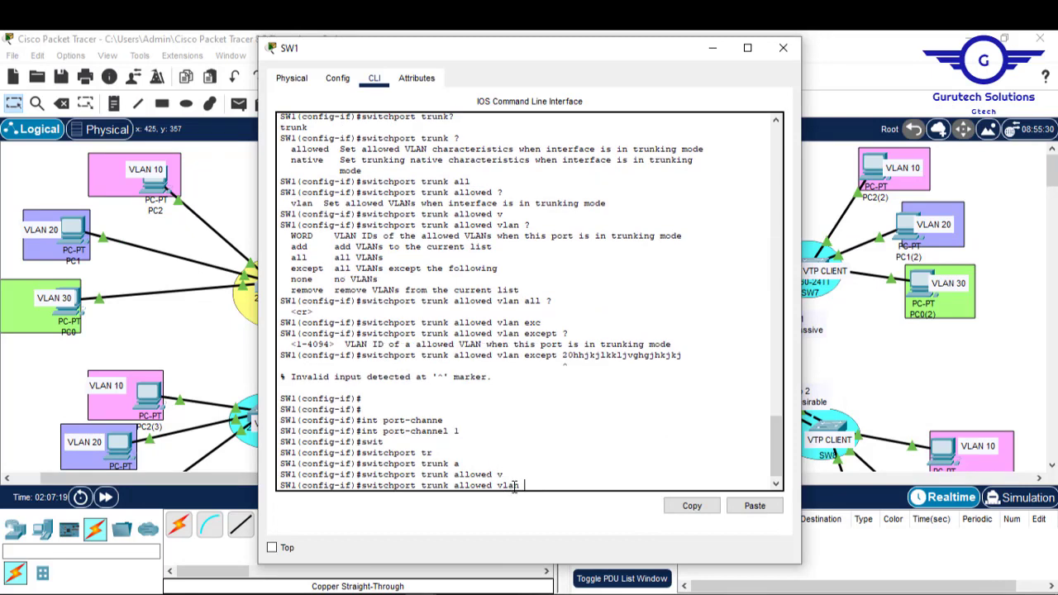
text(?)
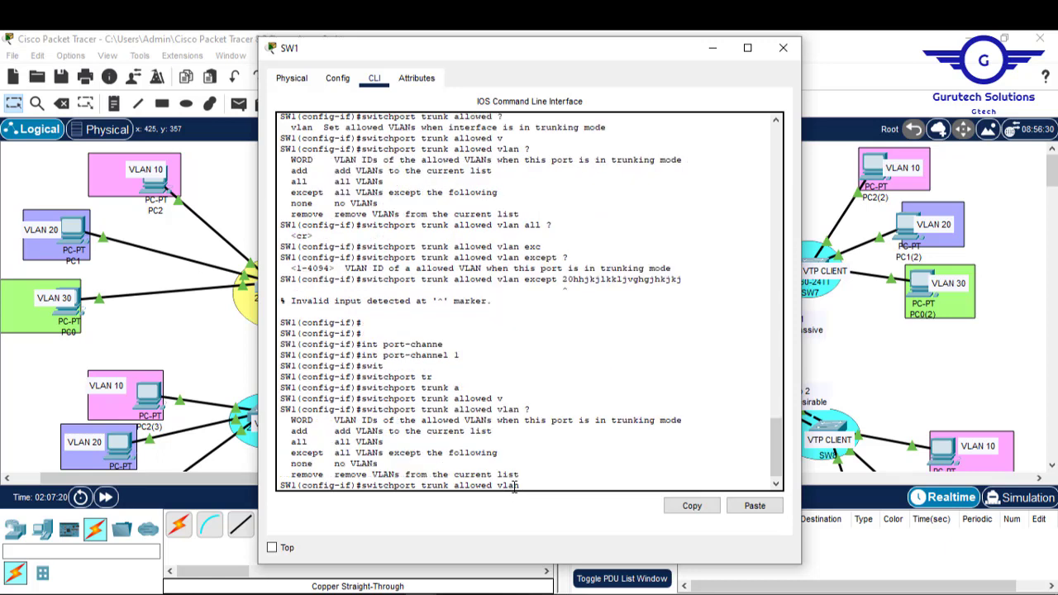
text(e)
key(Tab)
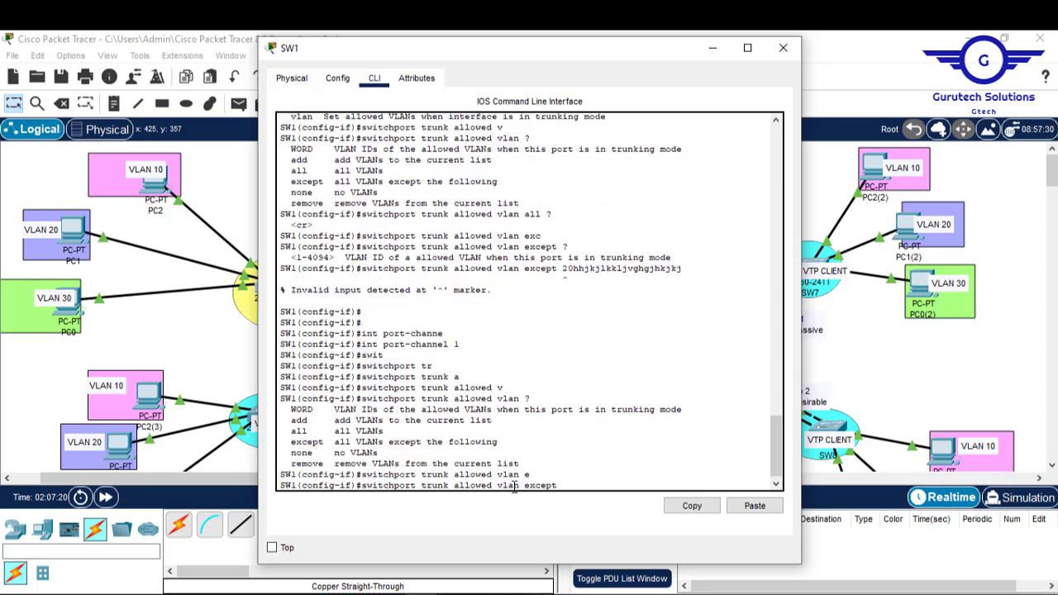
text(20)
key(Return)
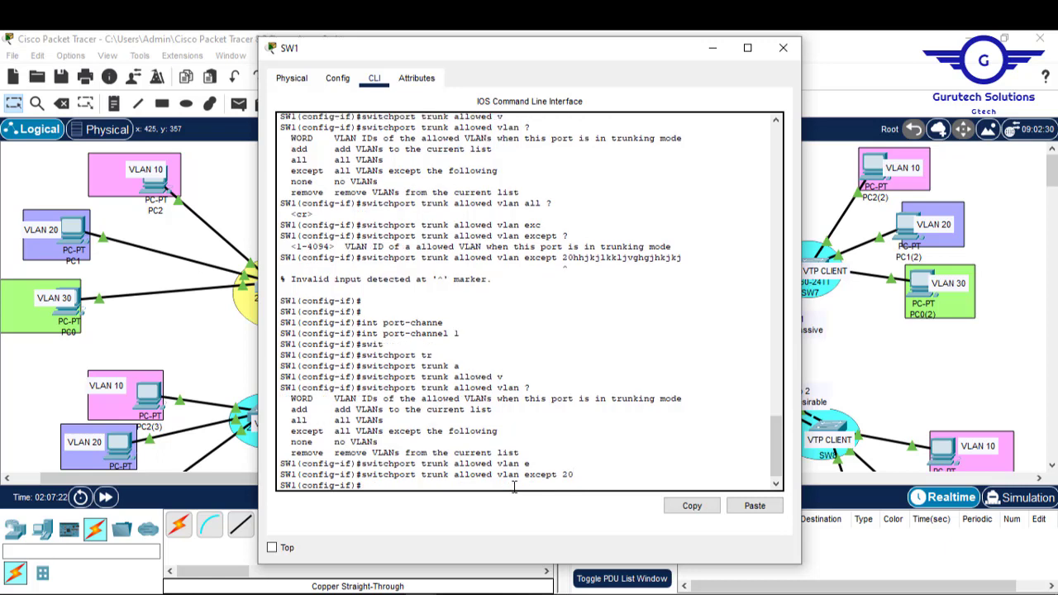
Exit interface mode, save SW1's configuration with 'do wr', and close its window
text(ex)
key(Return)
key(Return)
key(Return)
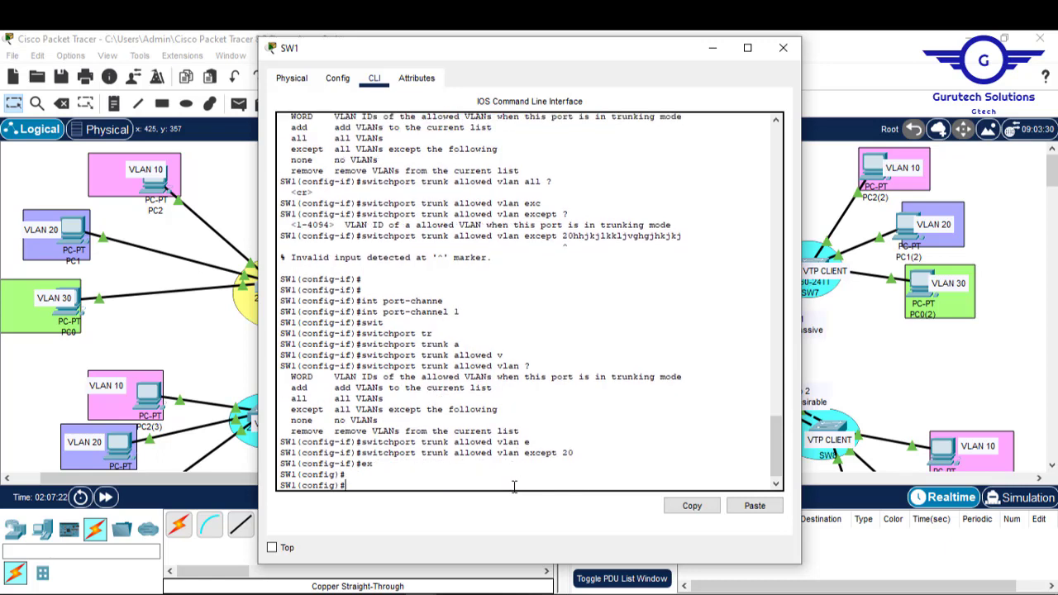
text(do wr)
key(Return)
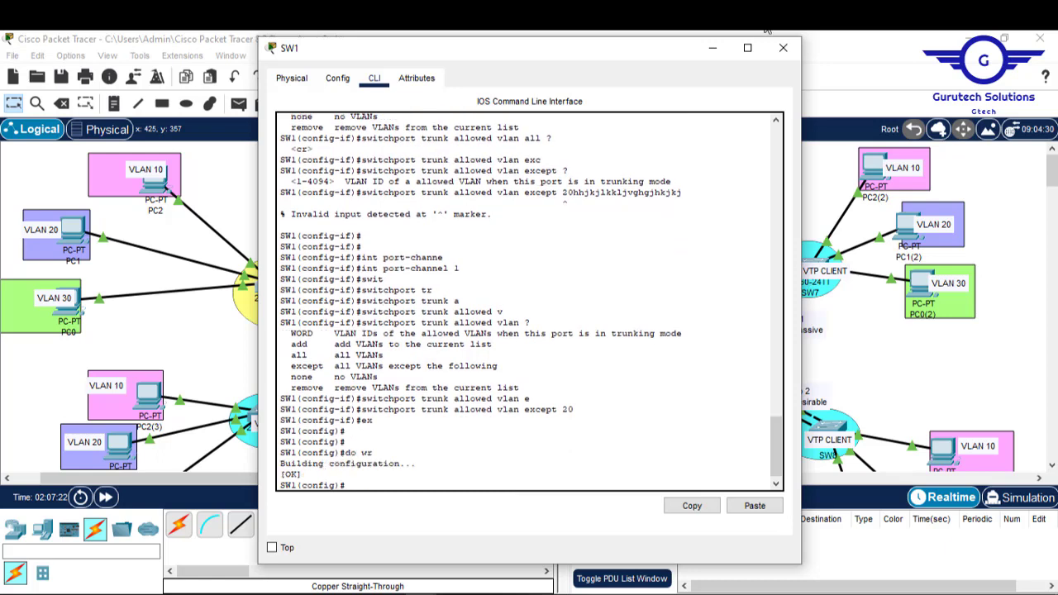
click(783, 47)
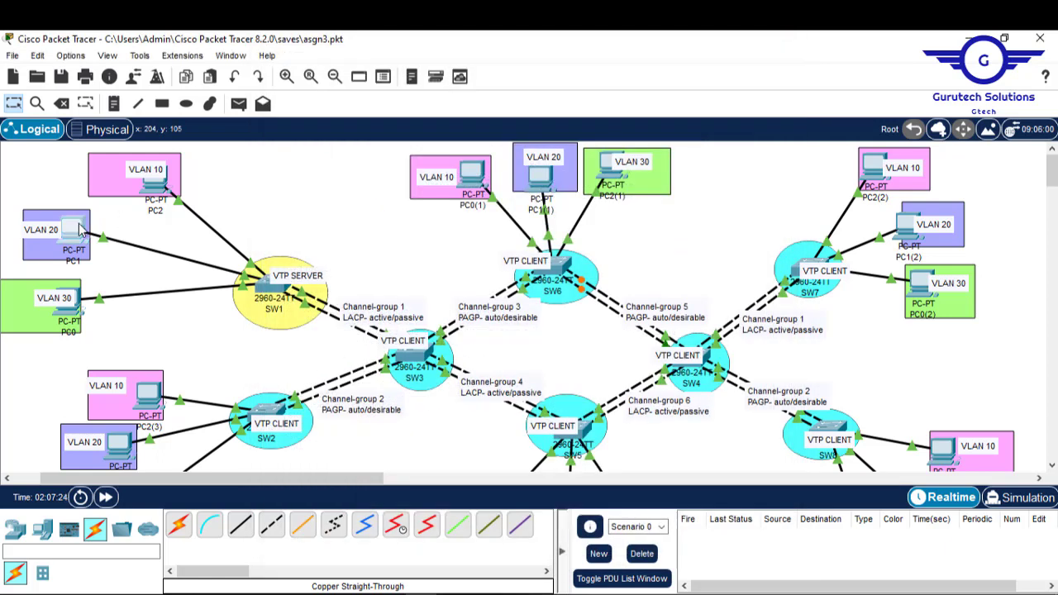
Re-run 'ping 192.168.1.18' from PC1's Command Prompt to check that replies now time out
click(81, 228)
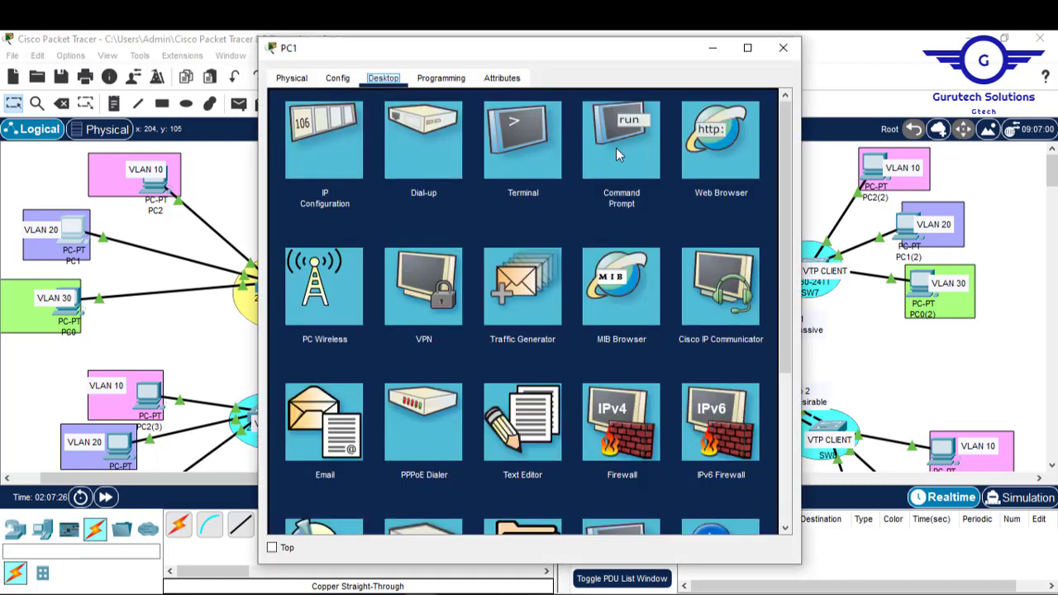
click(616, 153)
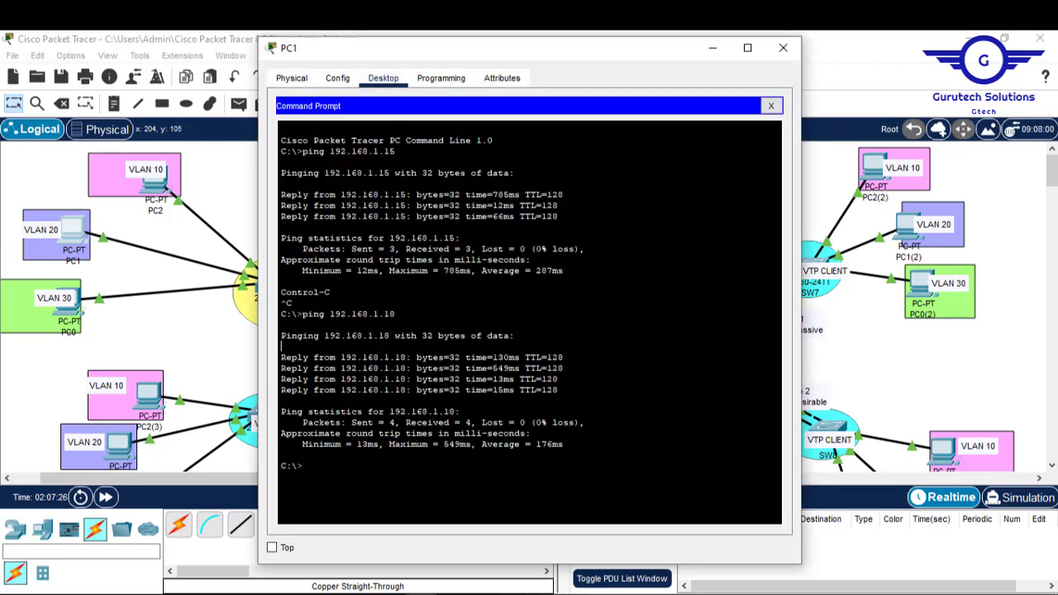
key(Return)
key(Return)
key(Return)
drag(559, 390, 282, 357)
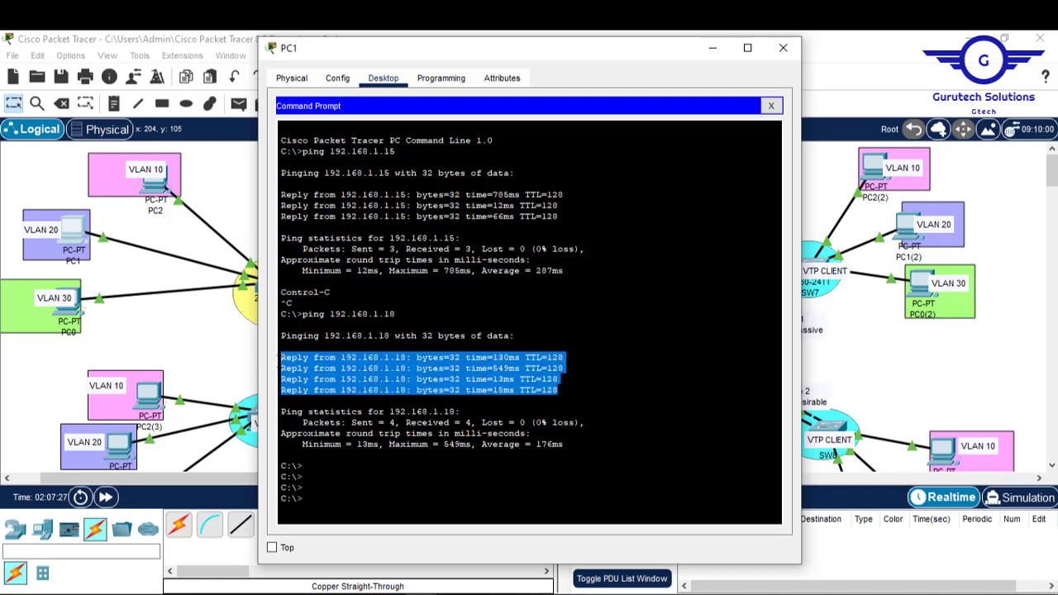
key(Up)
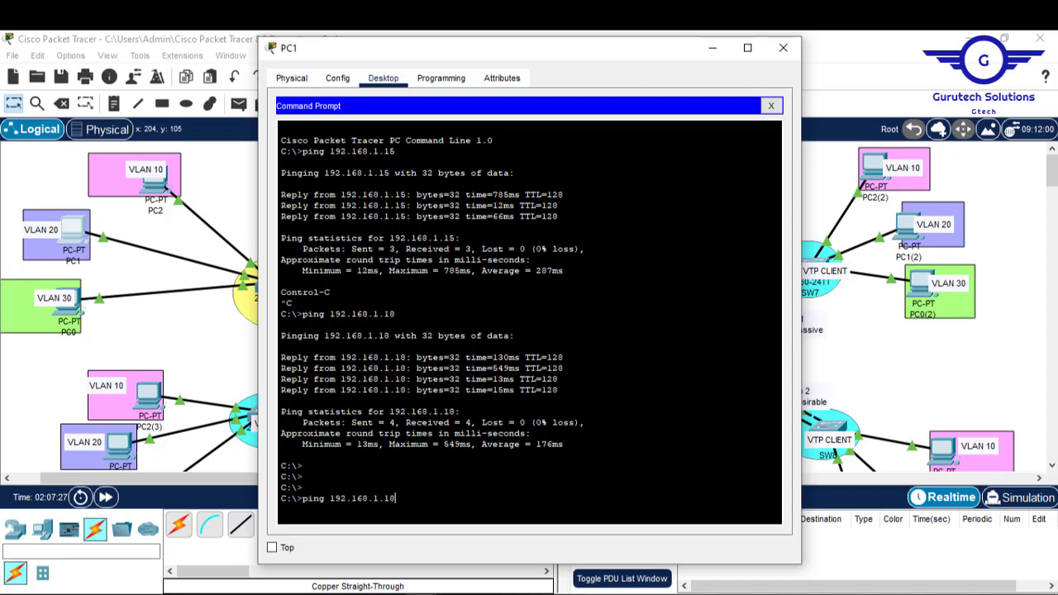
key(Return)
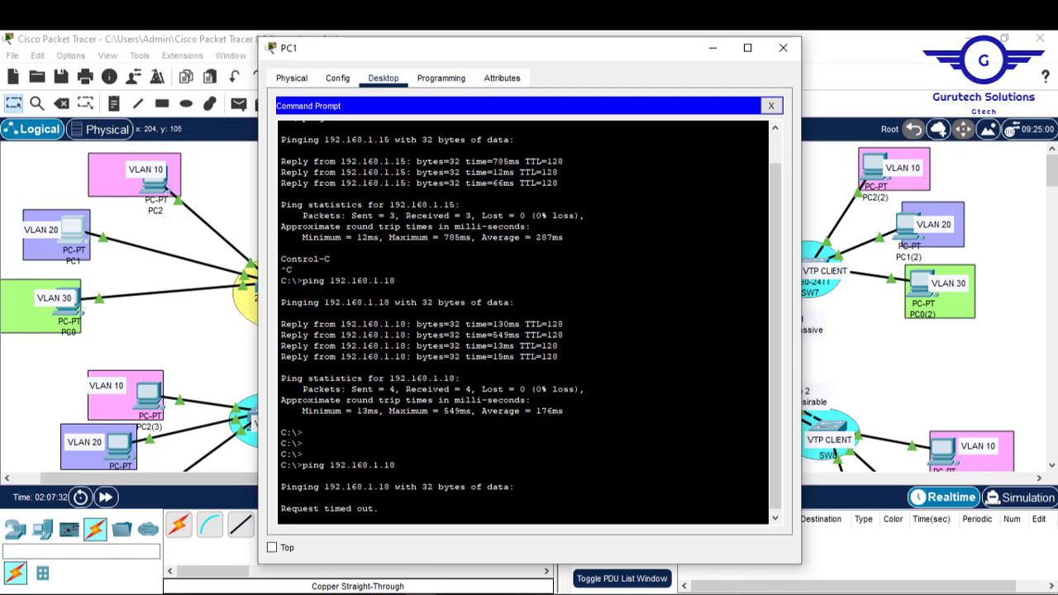
click(739, 594)
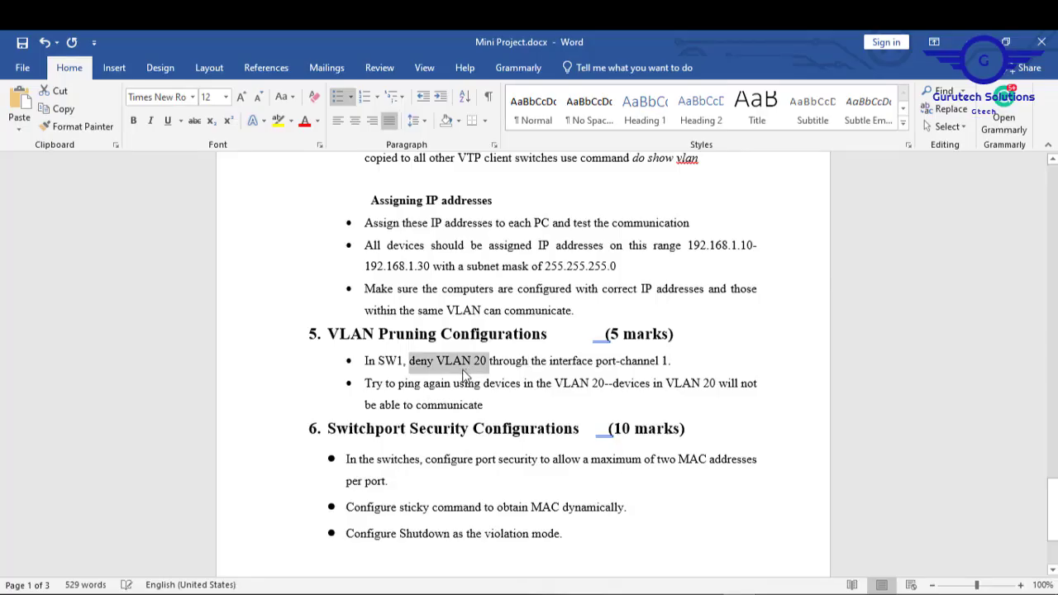
Highlight 'deny VLAN 20' and 'interface port-channel 1' in the task, then read the switchport security section
click(422, 362)
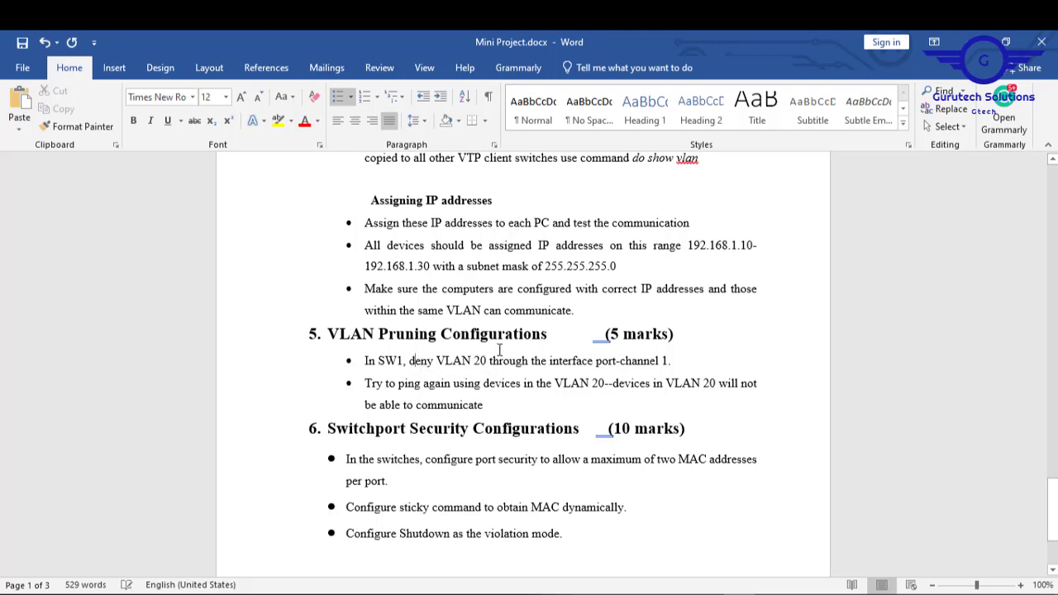
drag(410, 361, 486, 368)
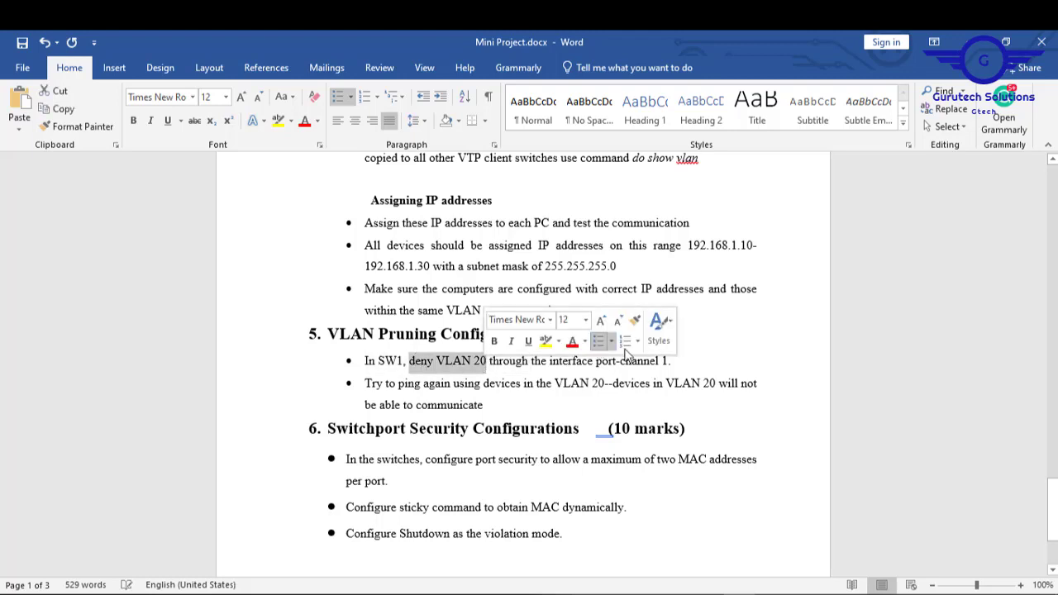
drag(670, 361, 600, 360)
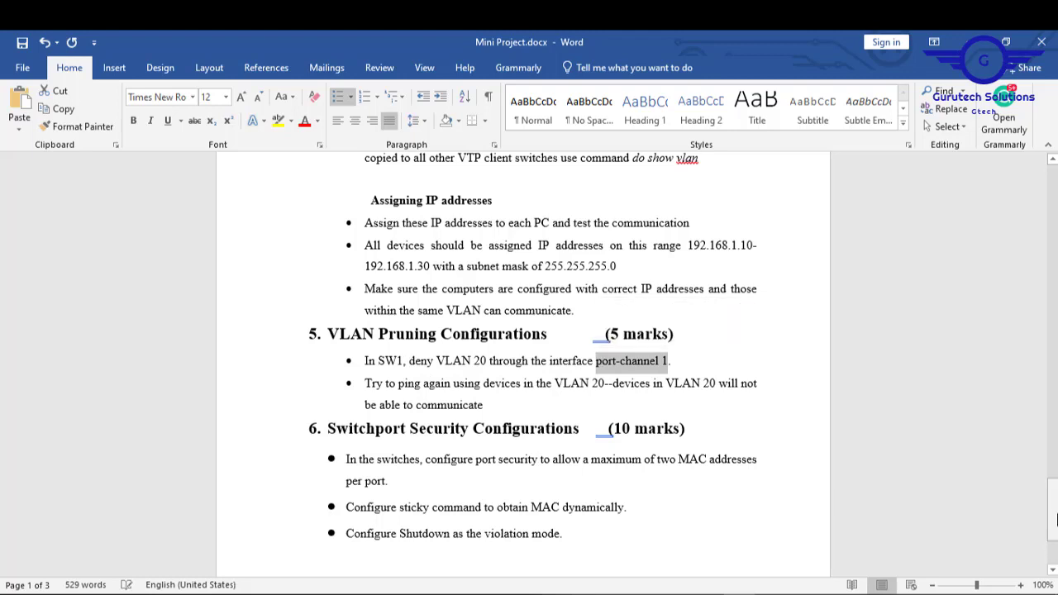
drag(1055, 525, 1054, 548)
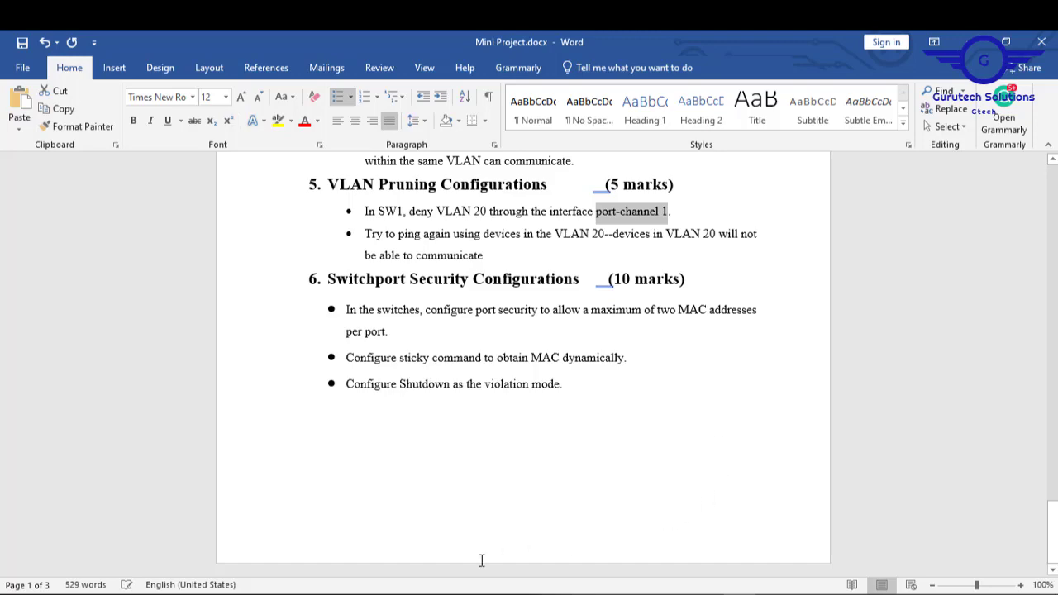
mouse_move(447, 589)
click(395, 547)
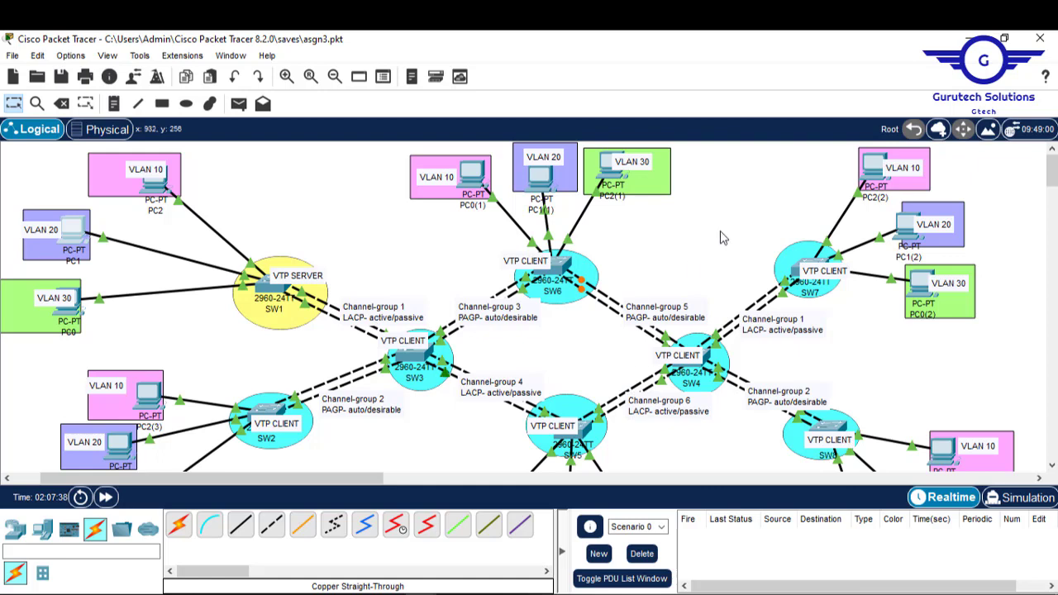
click(263, 298)
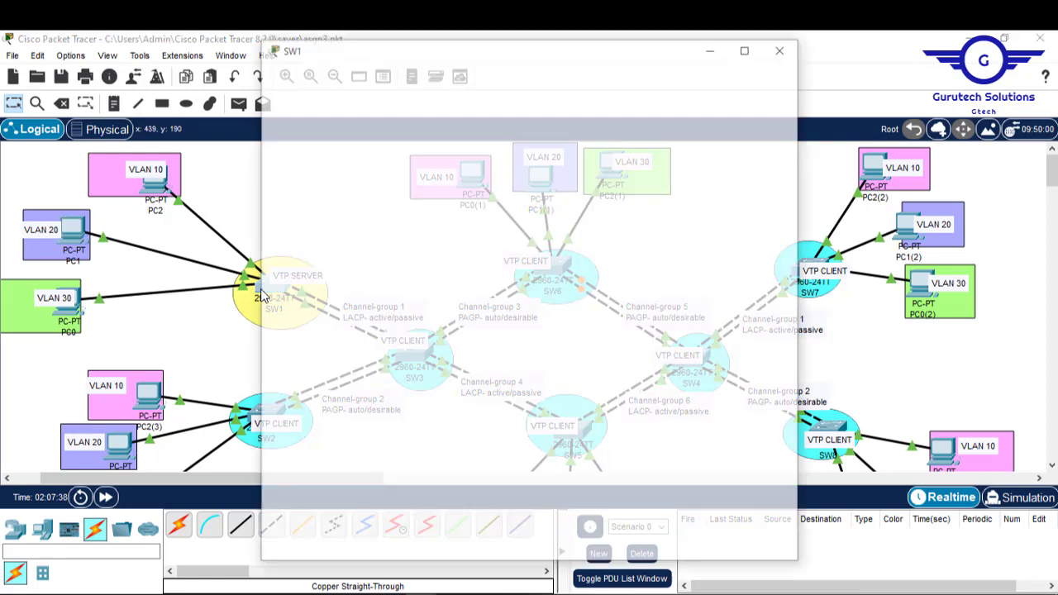
key(Return)
key(Return)
key(Return)
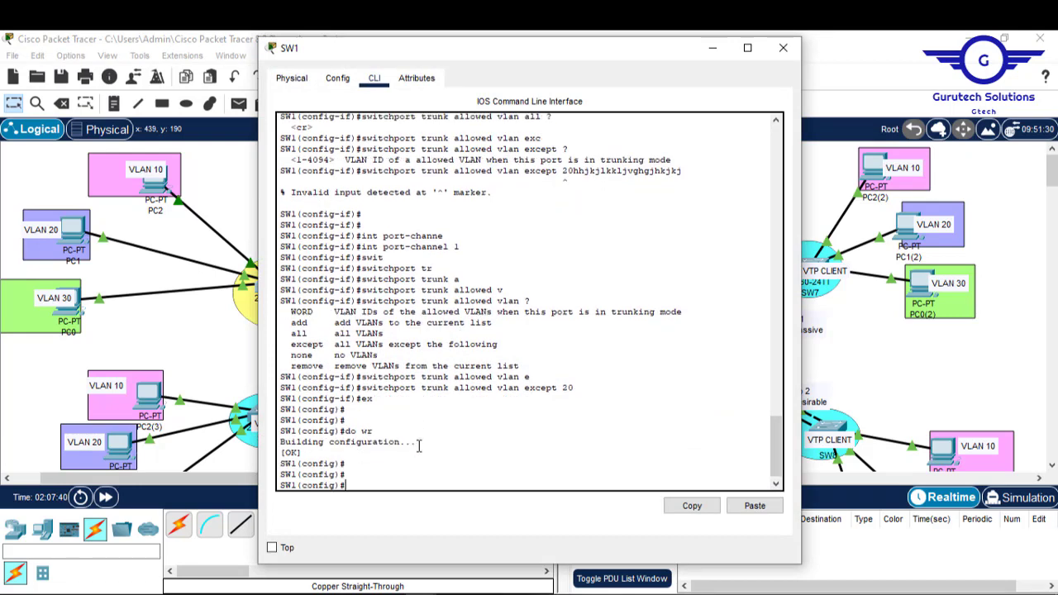
key(alt+Tab)
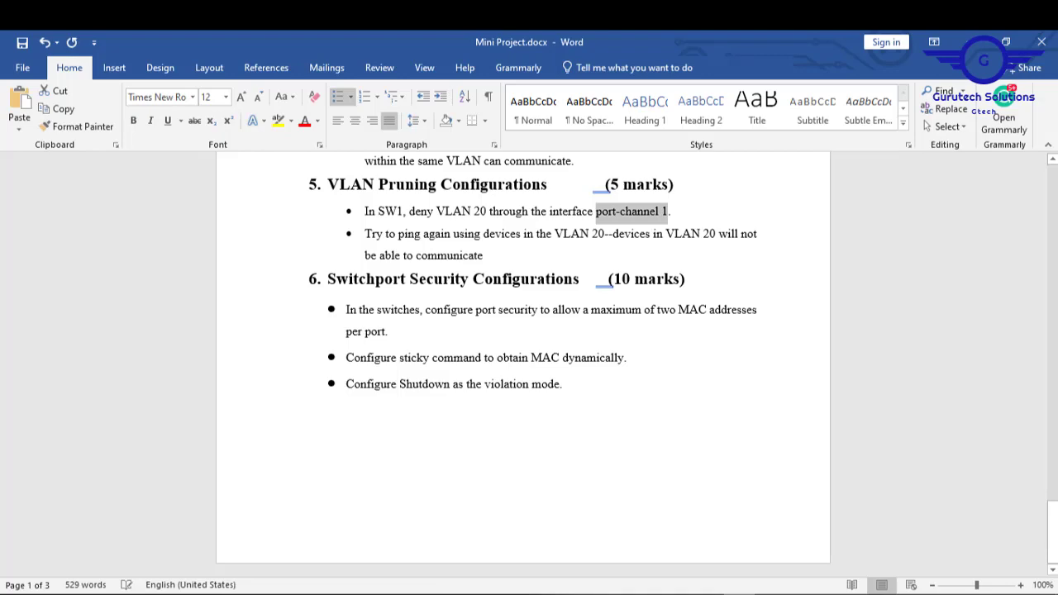
key(alt+Tab)
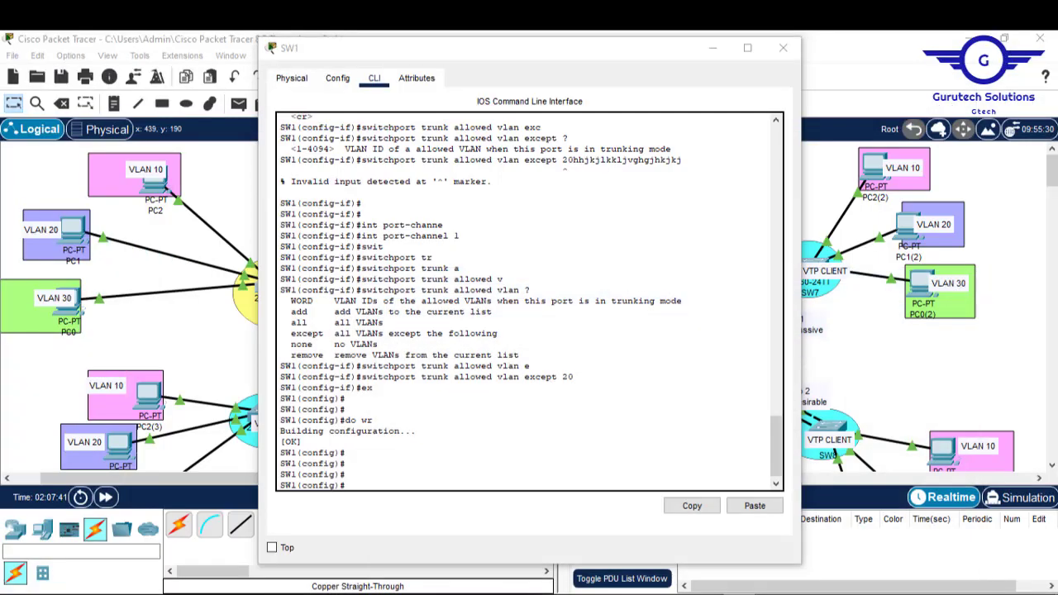
click(714, 51)
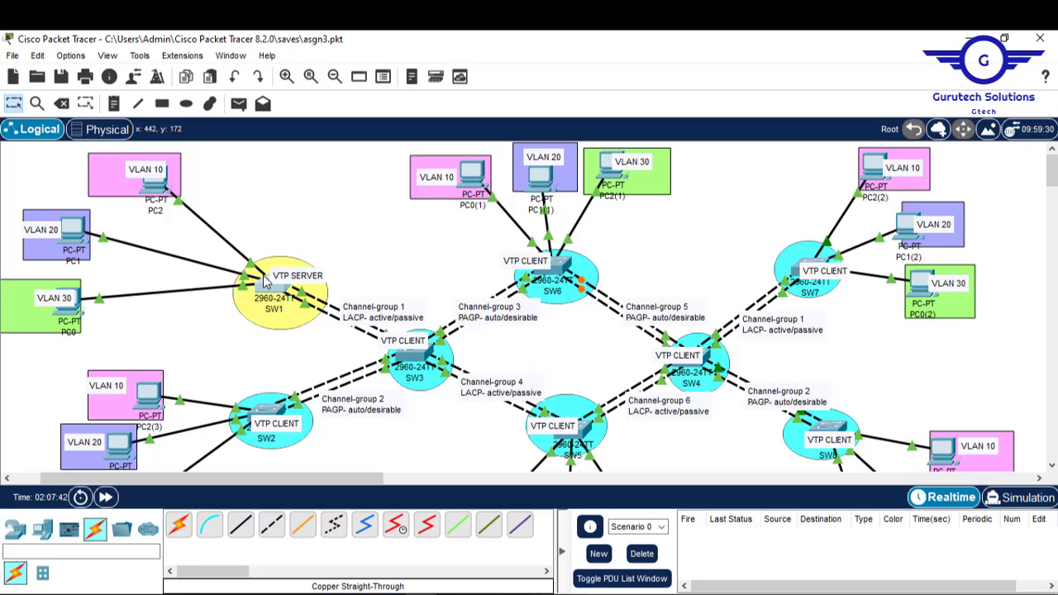
mouse_move(264, 283)
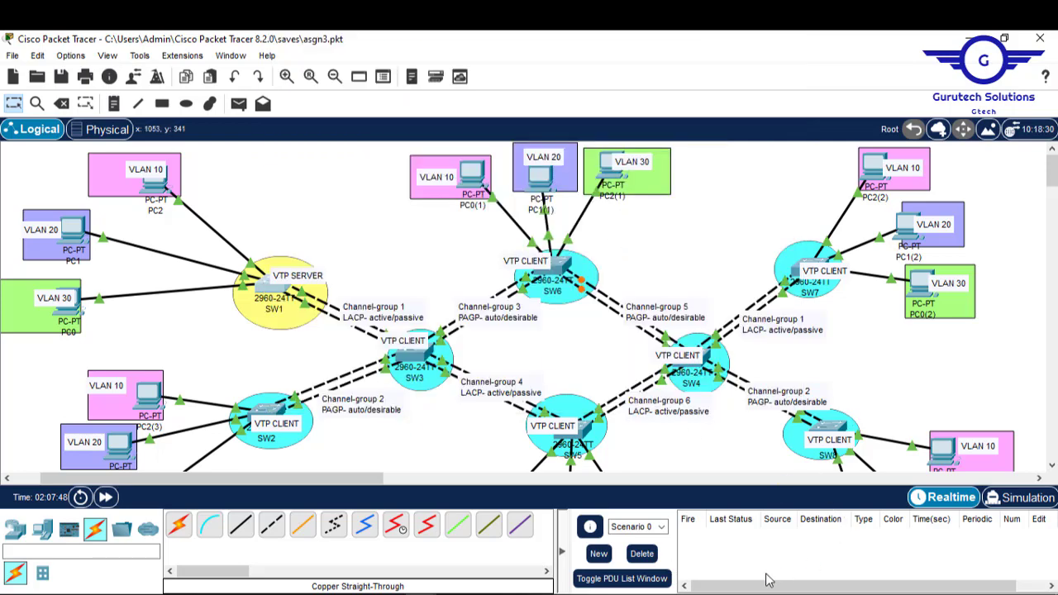
key(alt+Tab)
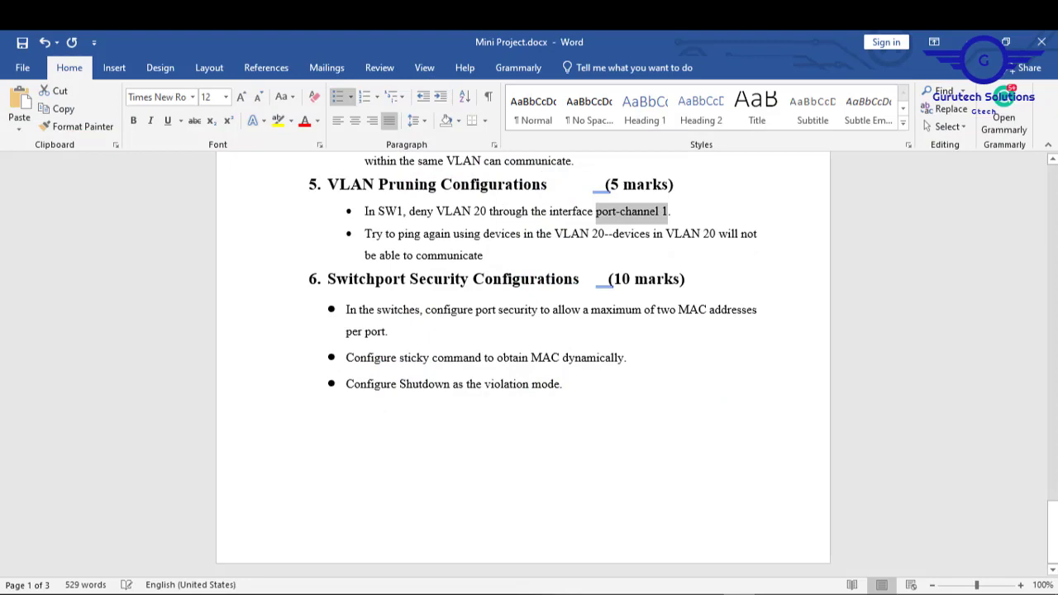
Switch from Mini Project.docx back to Cisco Packet Tracer with Alt+Tab
key(alt+Tab)
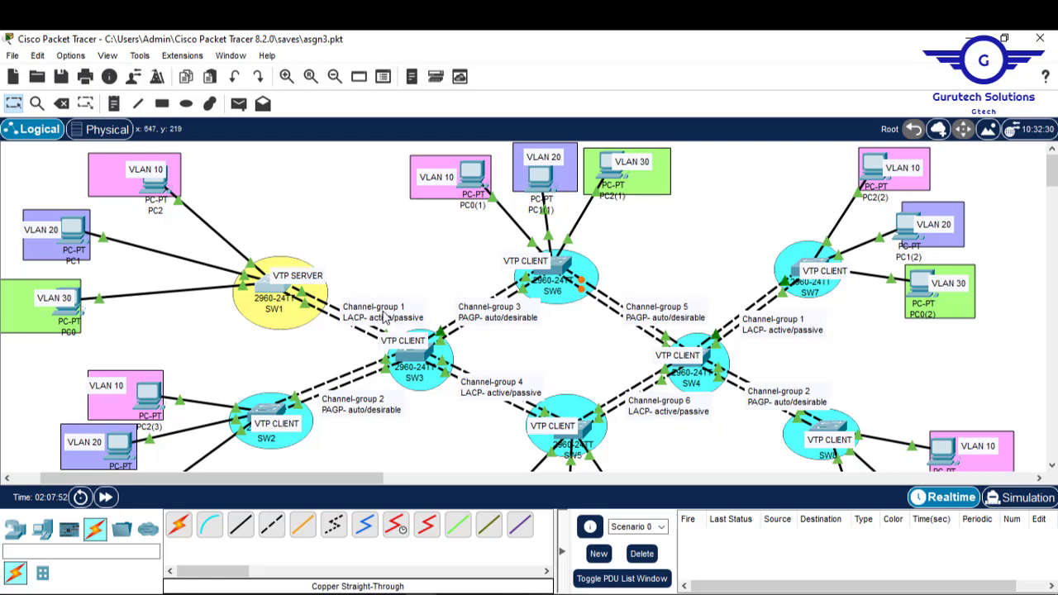
In SW1's CLI, select interface range fa0/3-24 and make the ports access ports
click(277, 291)
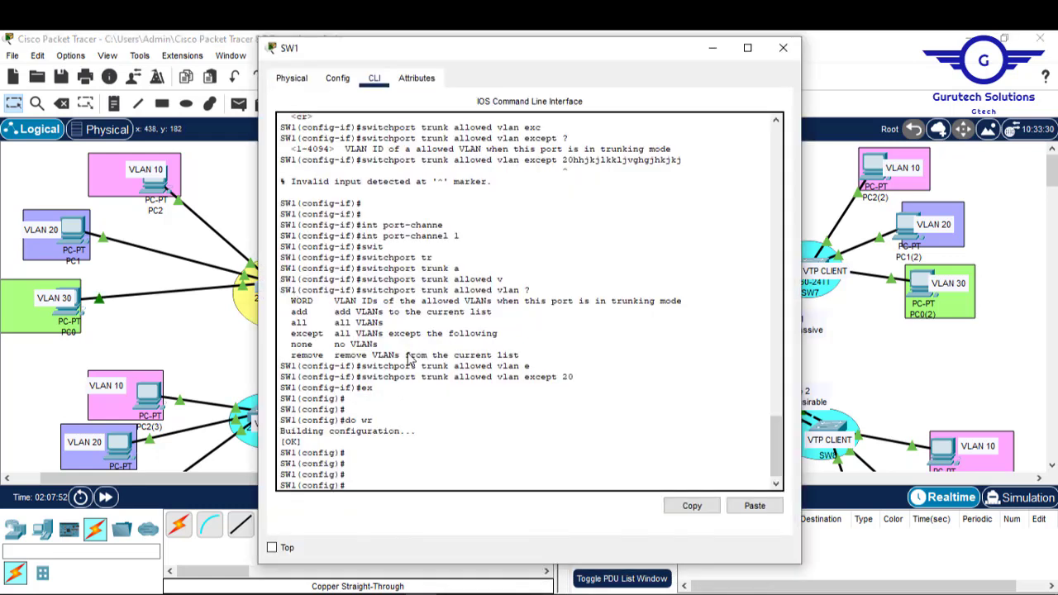
key(Return)
key(Return)
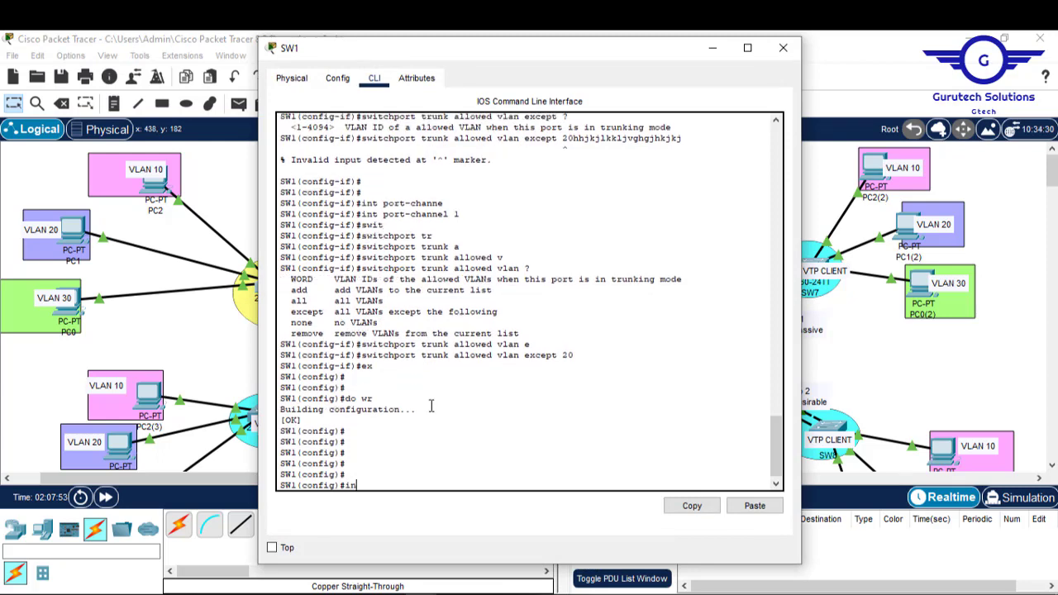
text(int range fa0/3-24)
key(Return)
key(Return)
key(Return)
key(Return)
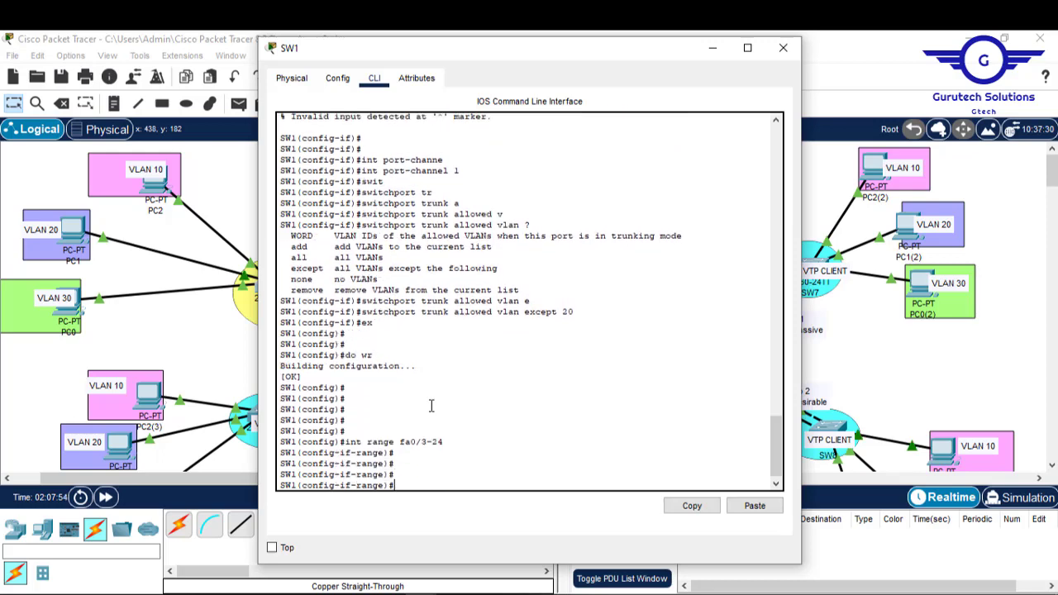
text(r)
key(Tab)
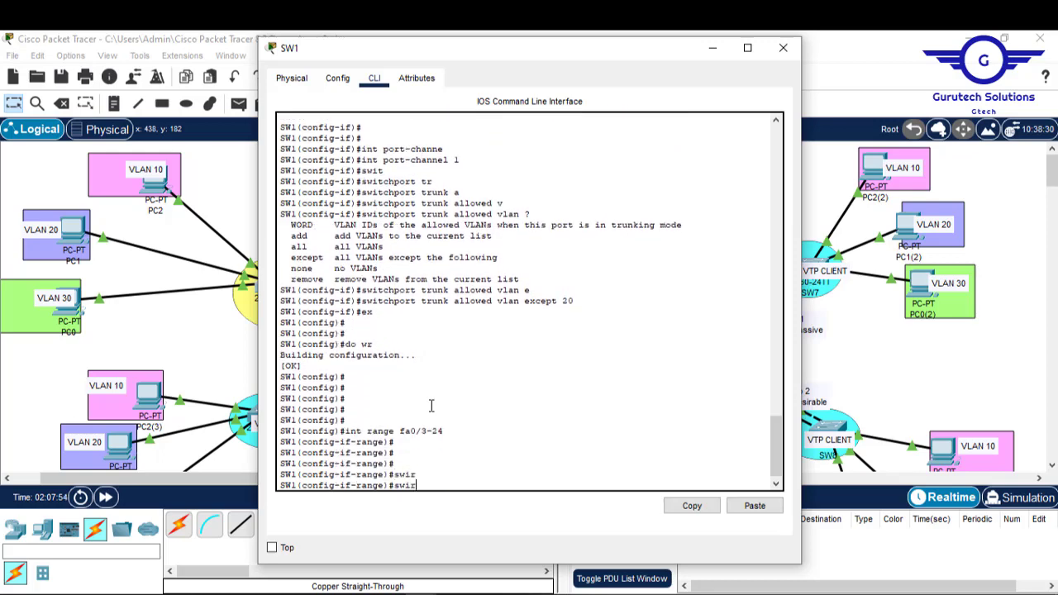
key(BackSpace)
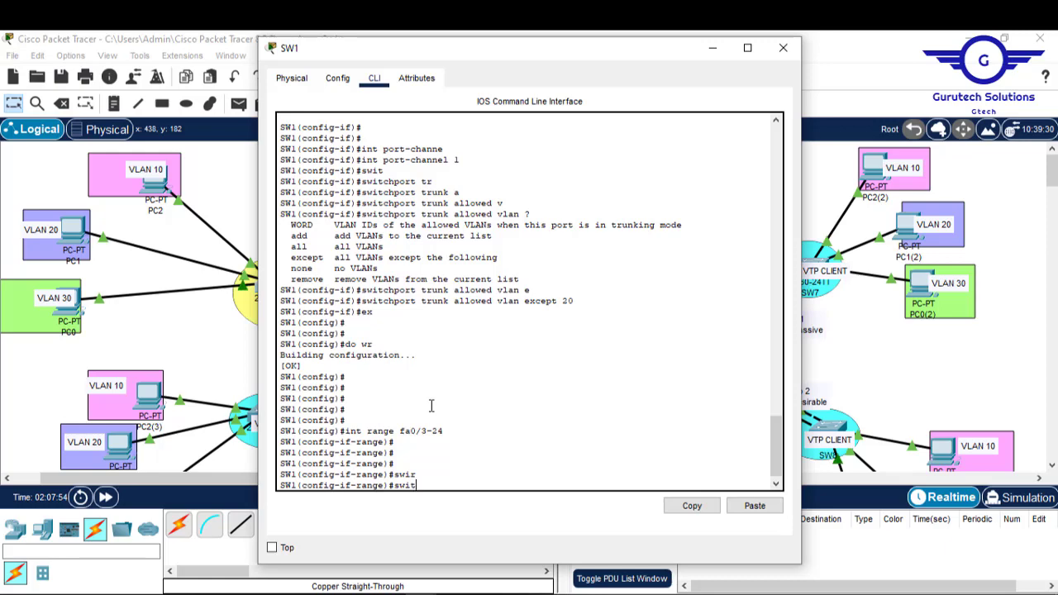
text(t)
key(Tab)
text(m)
key(Tab)
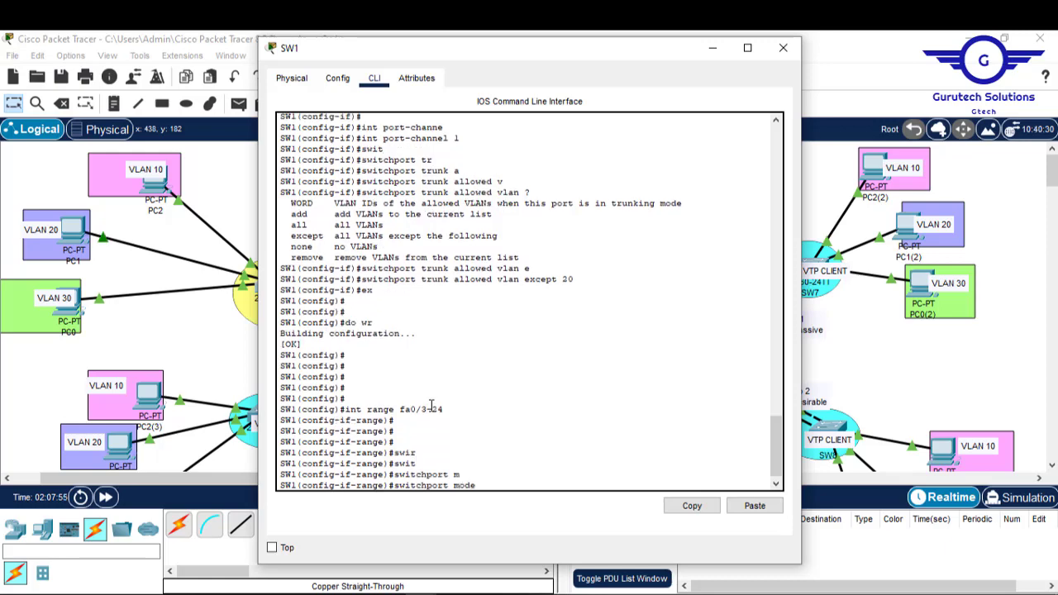
text(a)
key(Tab)
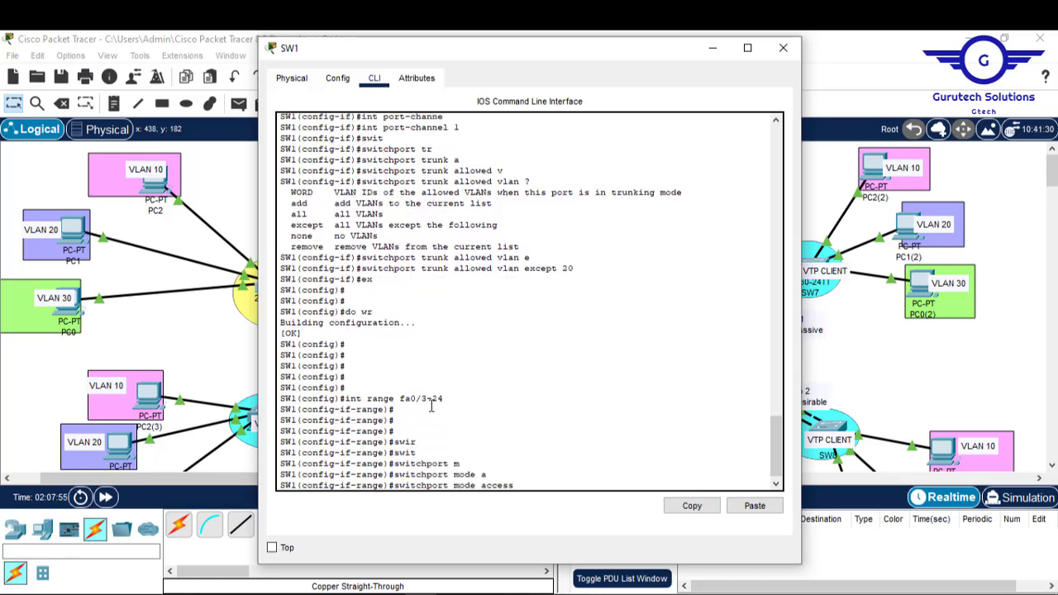
key(Return)
Enable port security on fa0/3-24 with a maximum of 2 MAC addresses
text(sw)
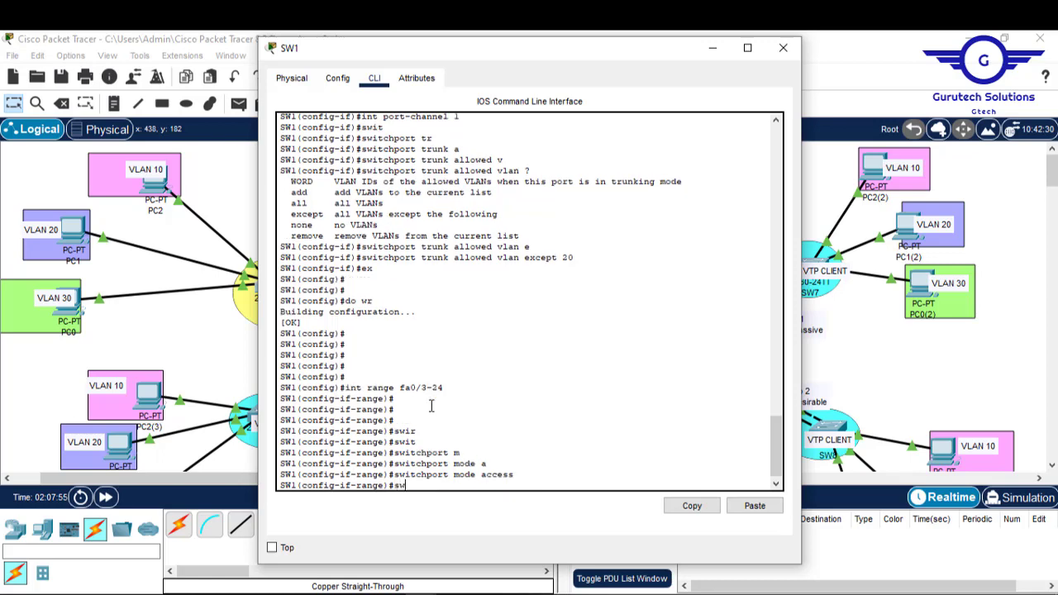
text(i)
key(Tab)
text(por)
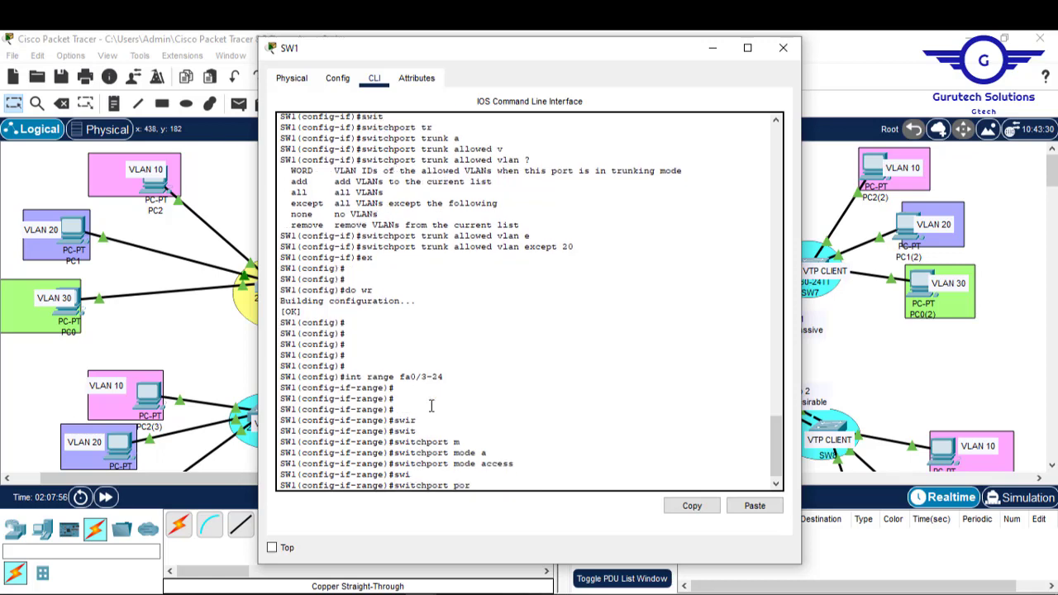
key(Tab)
key(Return)
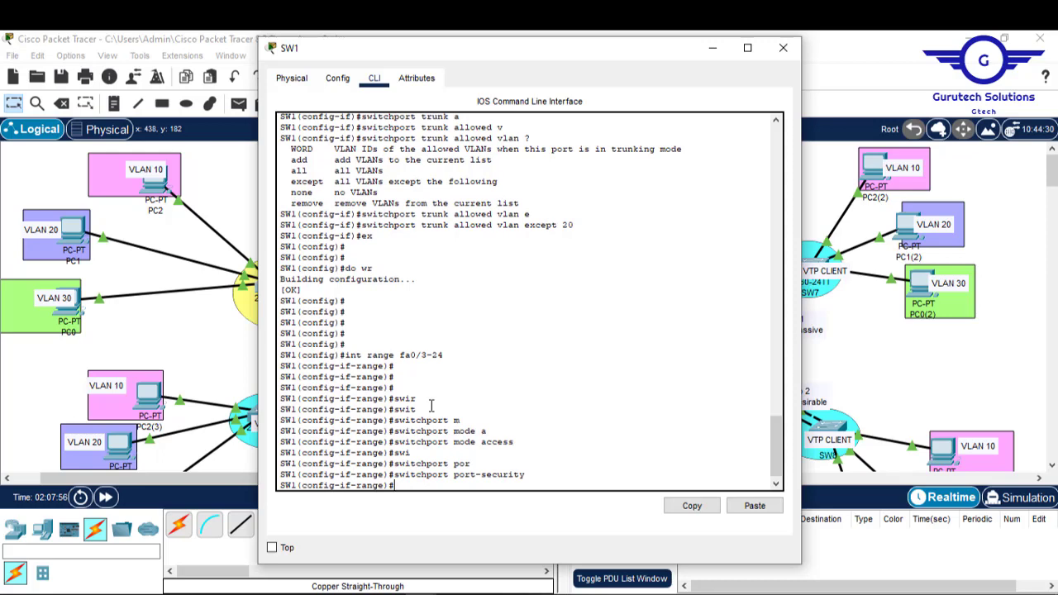
key(Up)
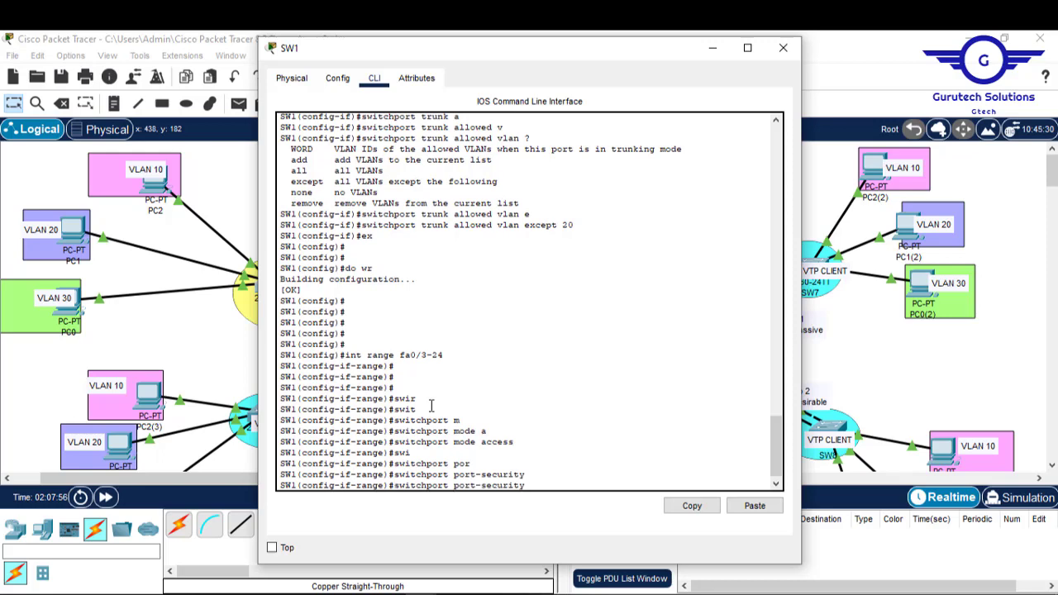
text(maxim)
key(Tab)
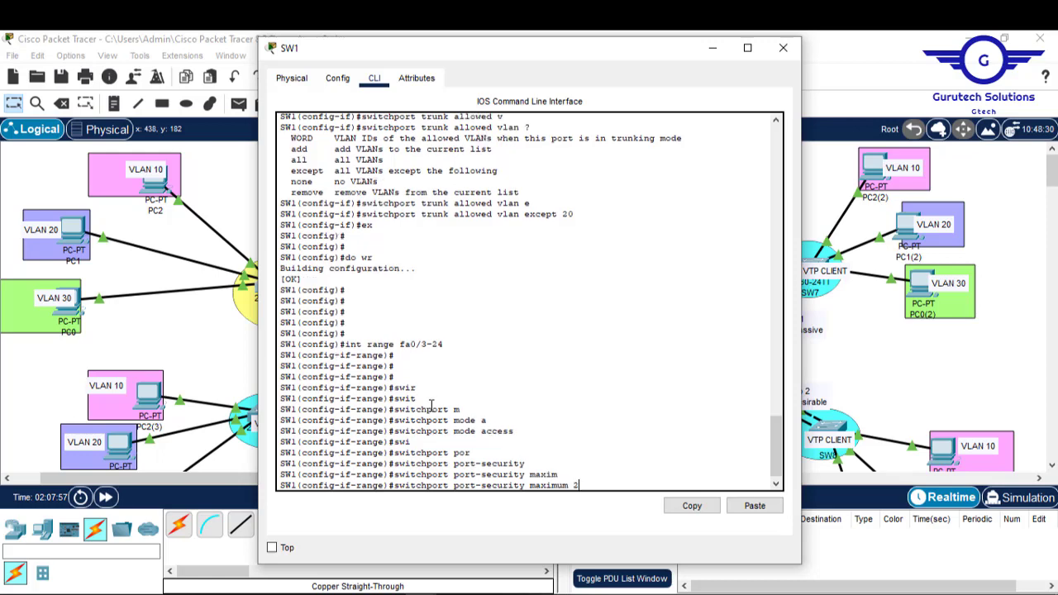
text(2)
key(Return)
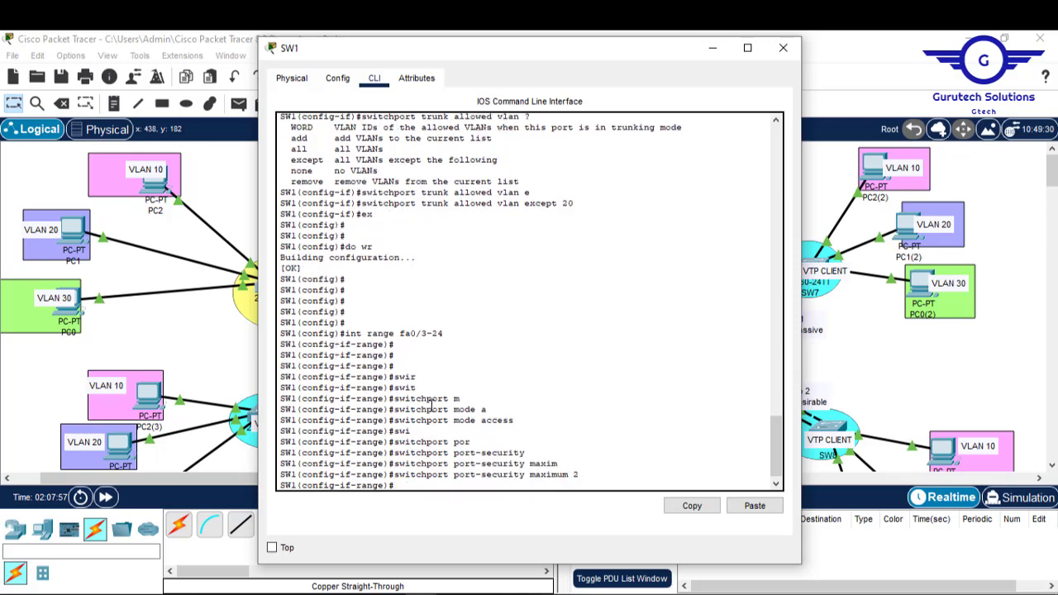
Enable sticky MAC address learning on the port range
key(Up)
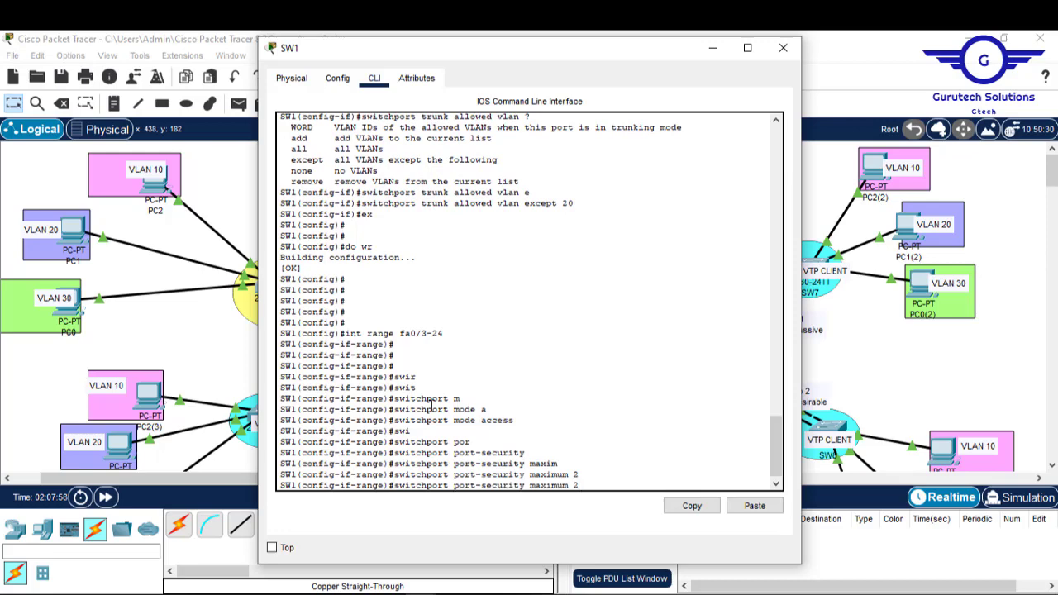
key(Up)
key(Up)
key(Down)
text(mac)
key(Tab)
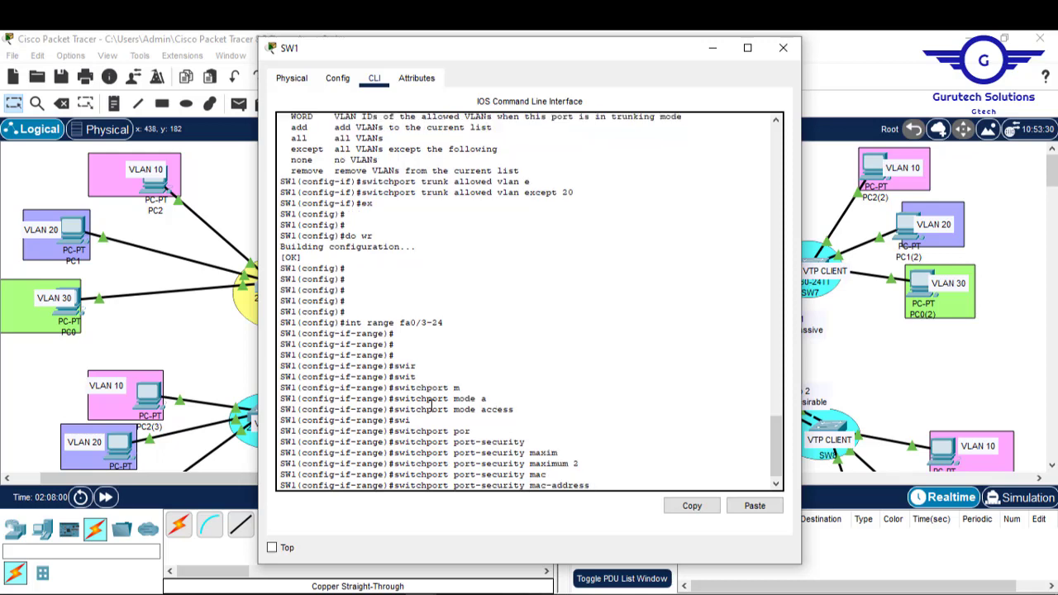
text(s)
key(Tab)
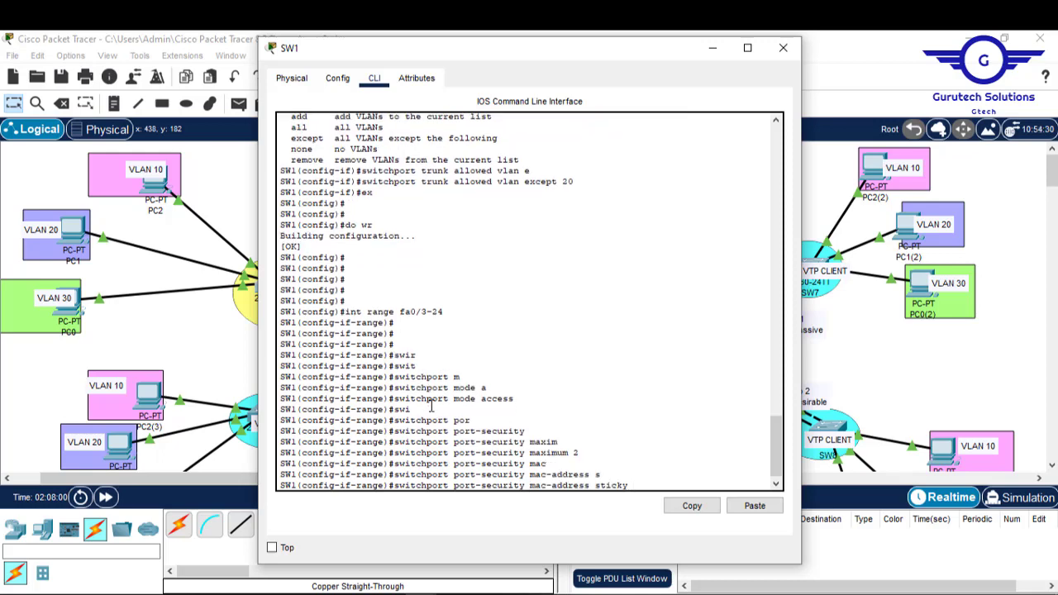
key(Return)
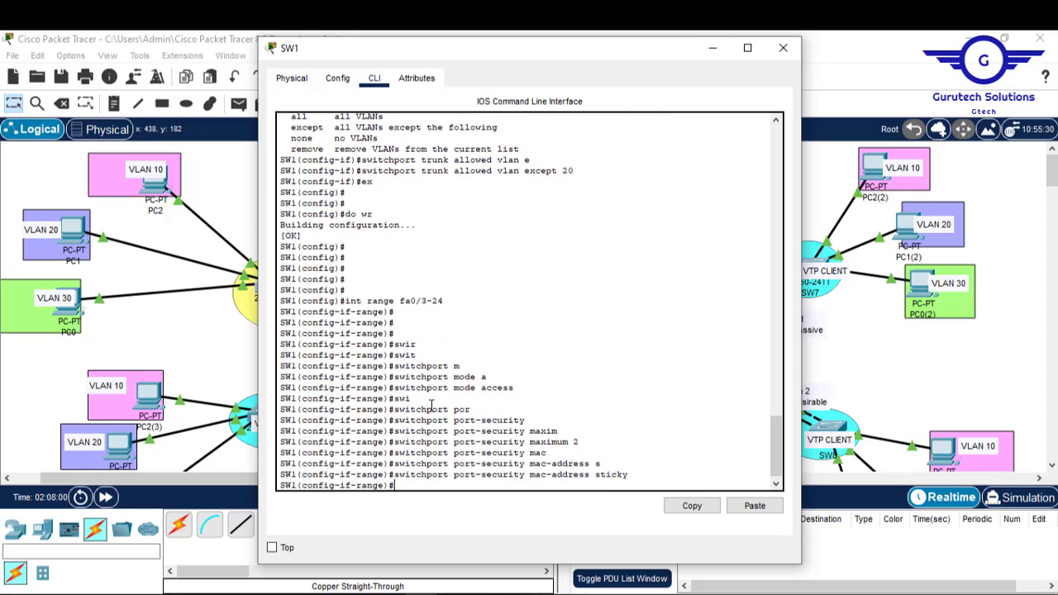
Set the port-security violation action to shutdown
key(Up)
key(Up)
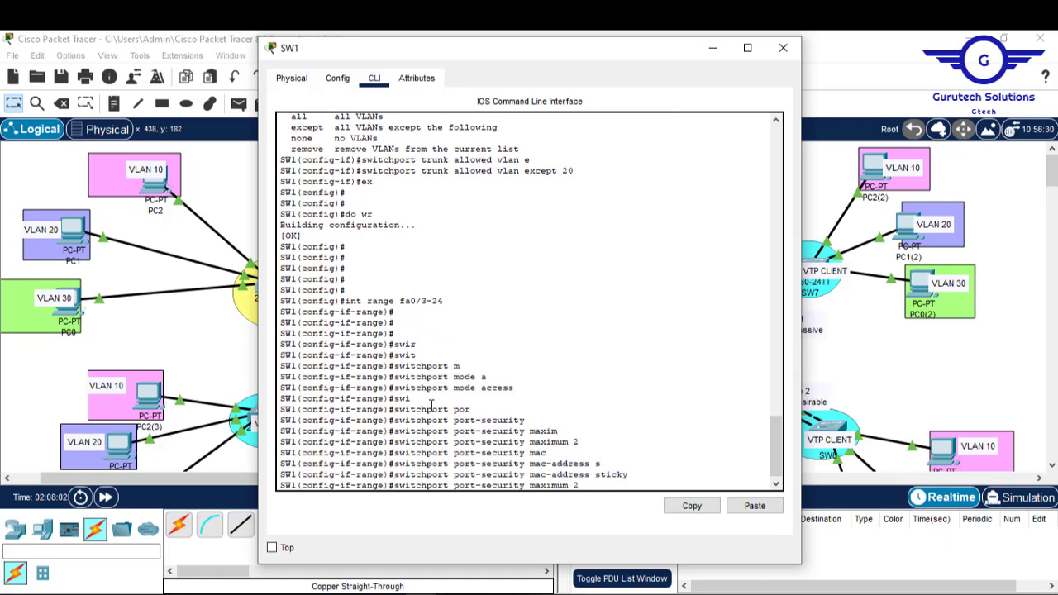
key(Up)
key(Up)
key(Up)
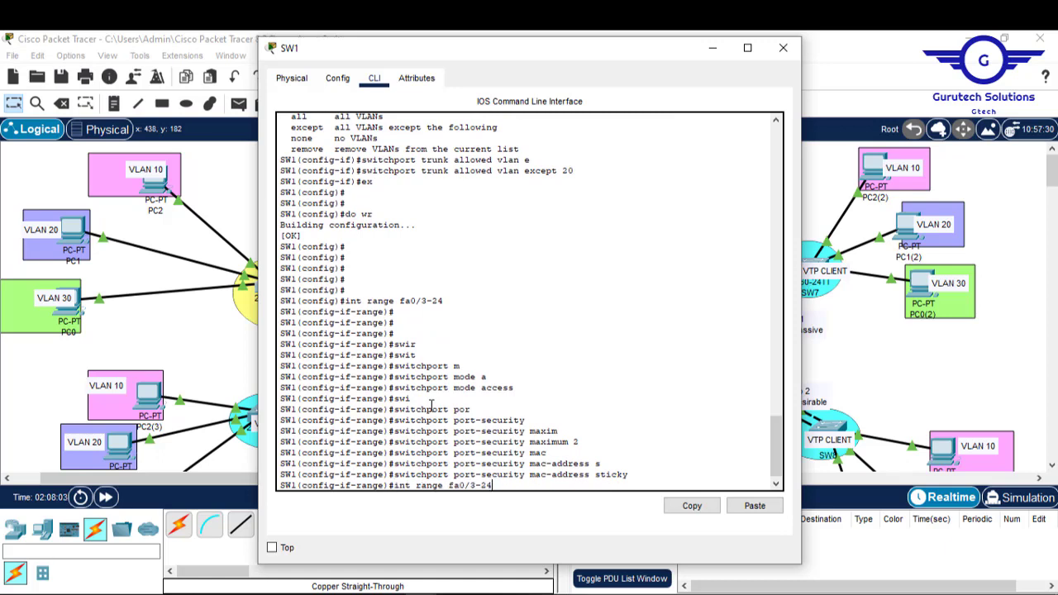
key(Down)
key(Down)
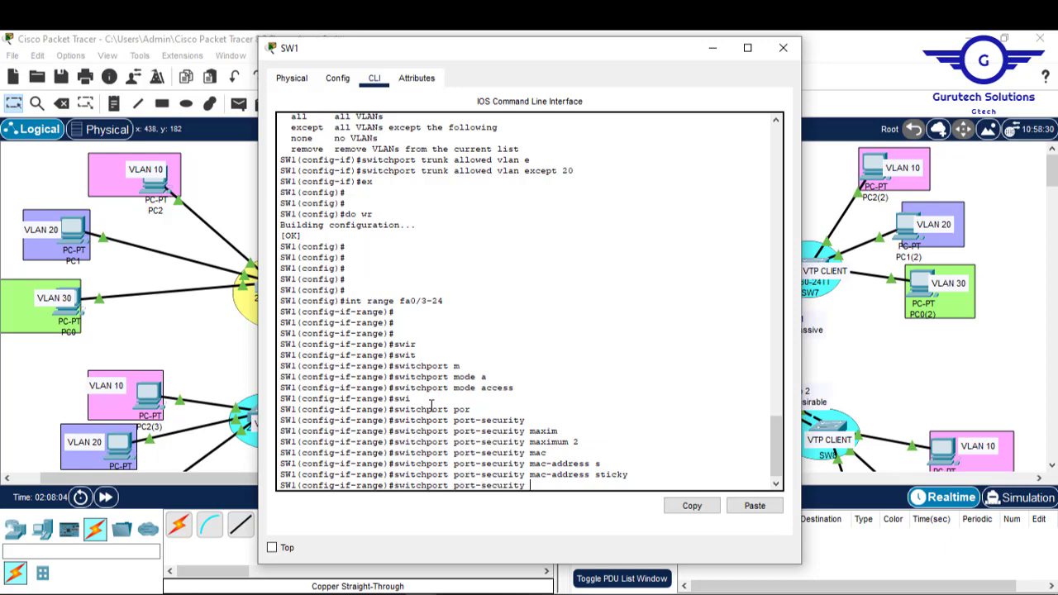
text(v)
key(Tab)
text(s)
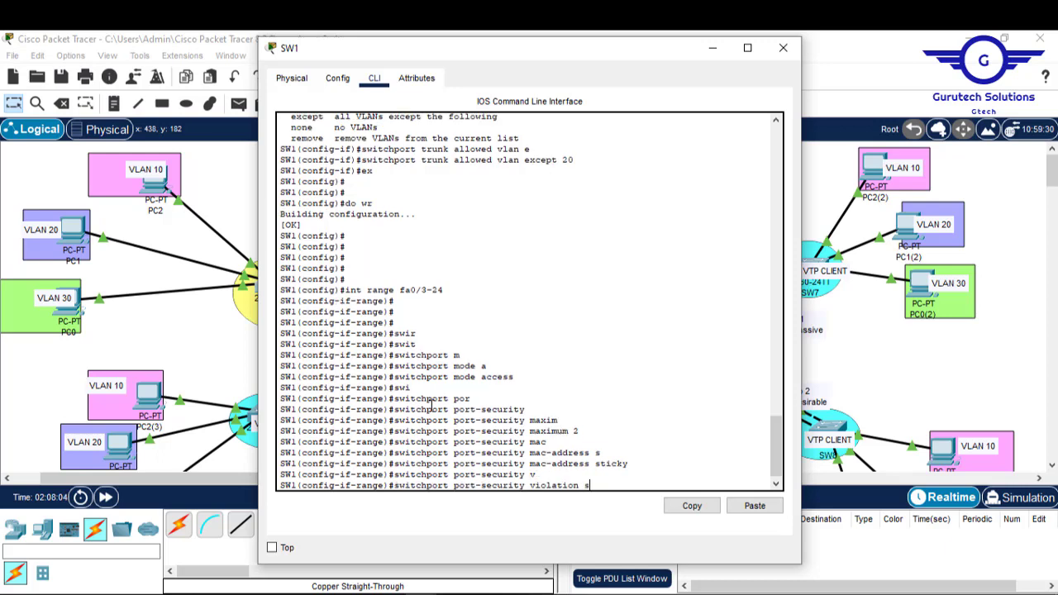
text(h)
key(Tab)
key(Return)
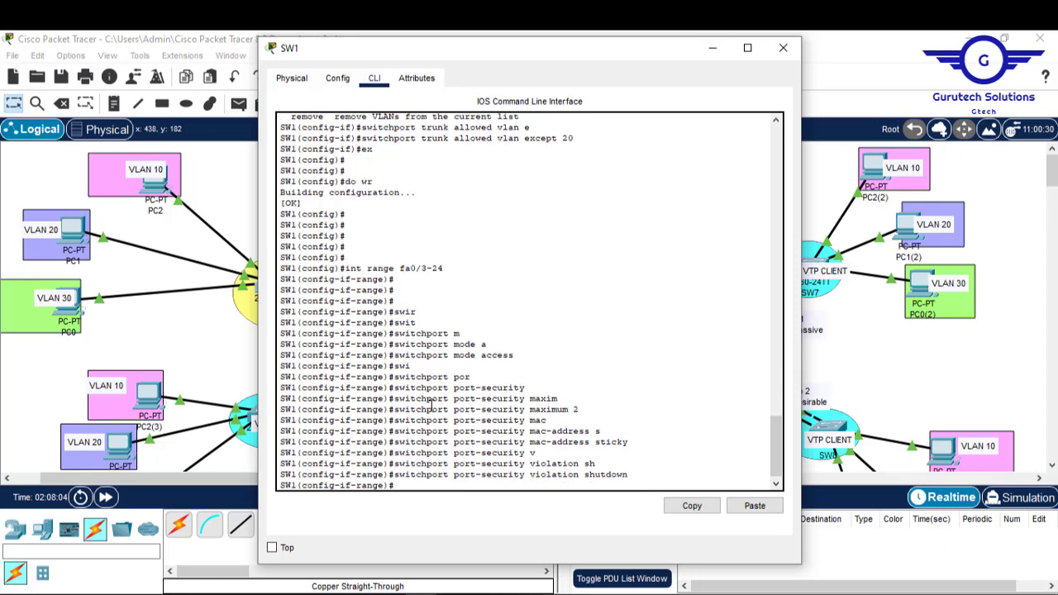
Exit the interface range, save SW1's configuration, and close its window
text(ex)
key(Return)
key(Return)
key(Return)
key(Return)
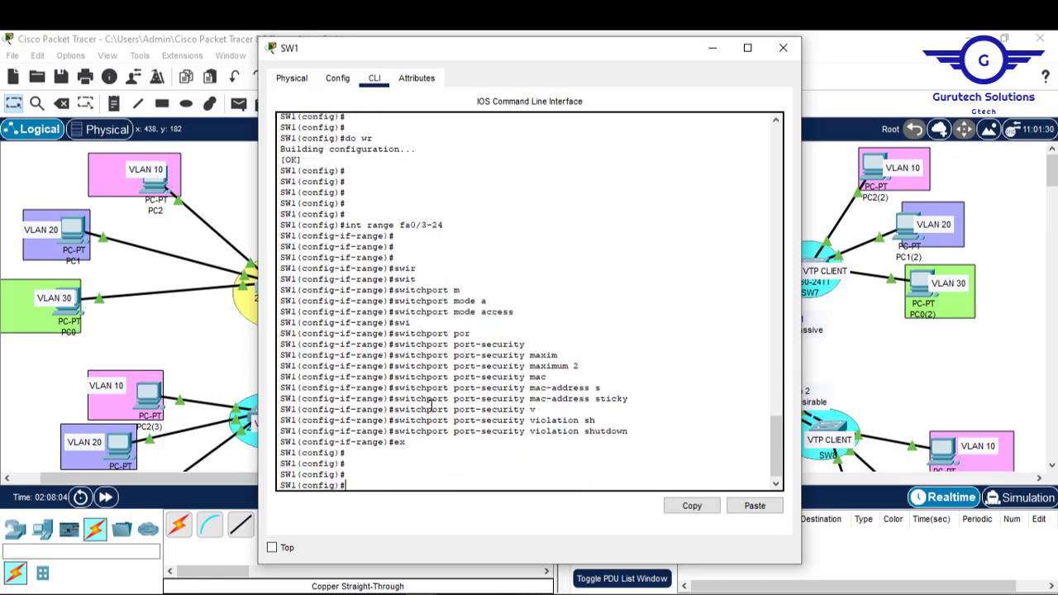
key(Return)
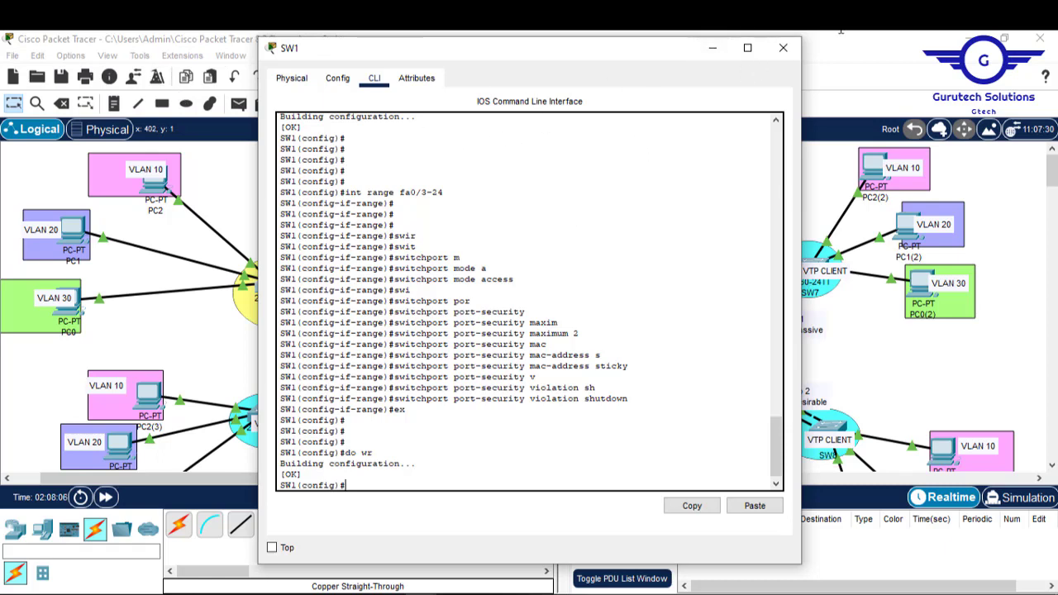
click(783, 47)
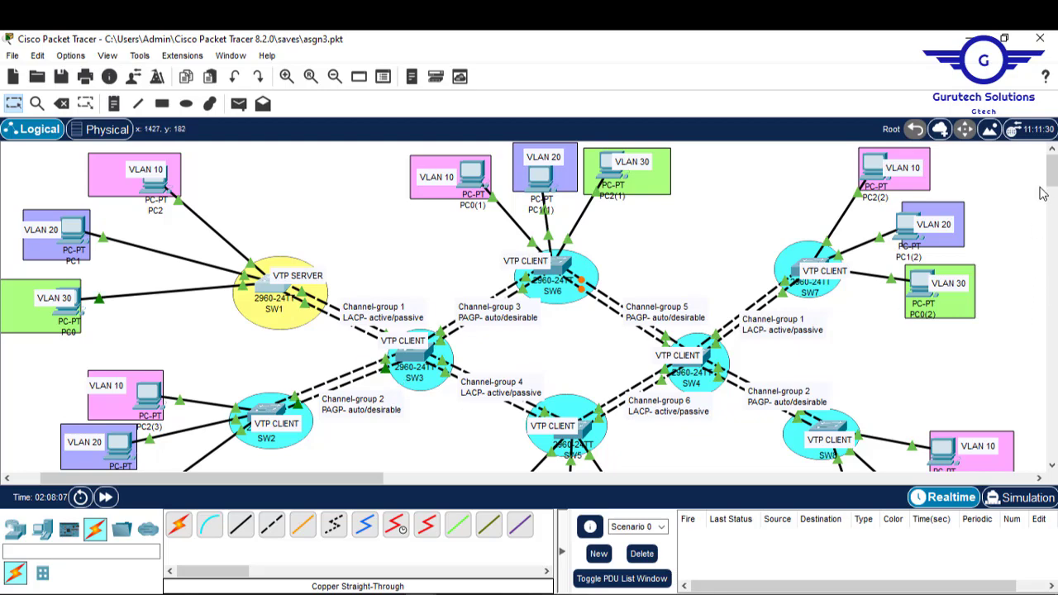
Check the switch topology, then bring up the Notepad notes holding the access-VLAN 10/20/30 commands
mouse_move(1051, 171)
mouse_down()
mouse_move(1054, 196)
mouse_move(1054, 170)
mouse_up()
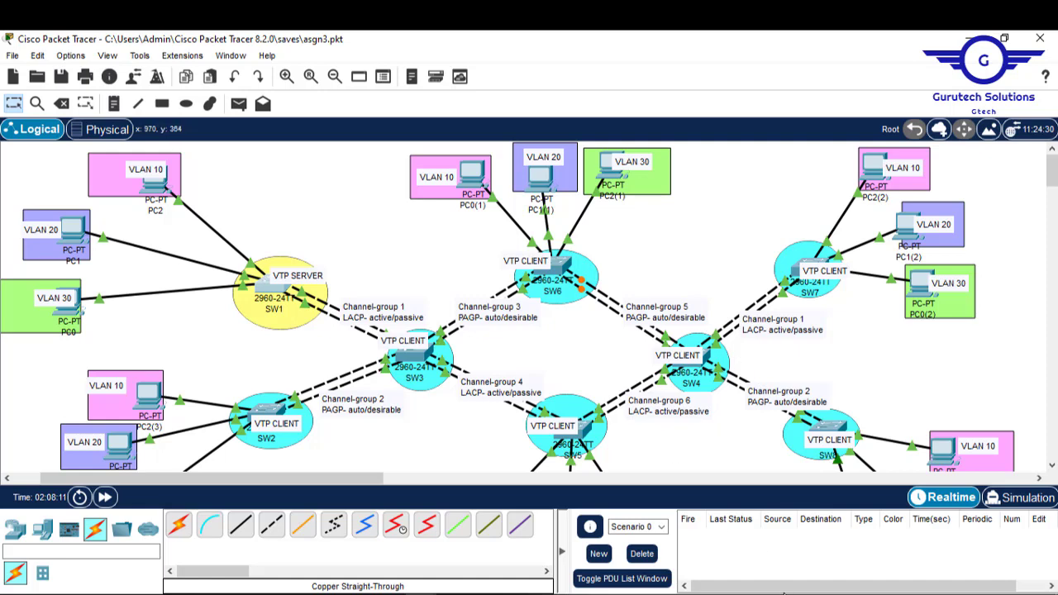
click(819, 594)
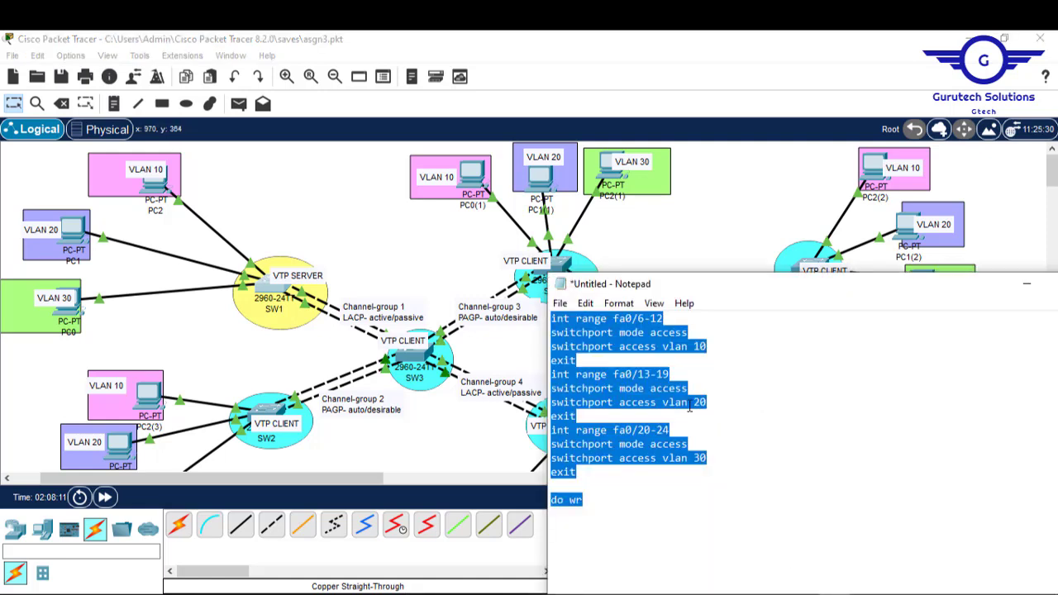
Replace the old VLAN notes with 'int range fa0/3-24' and a 'switchport port-security' line
click(589, 434)
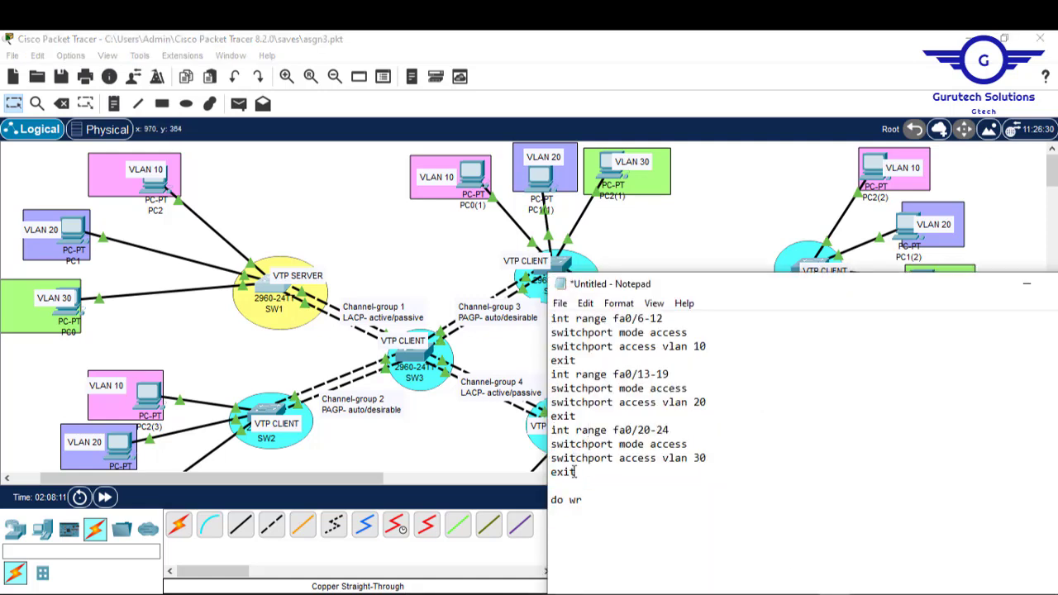
drag(584, 510, 618, 353)
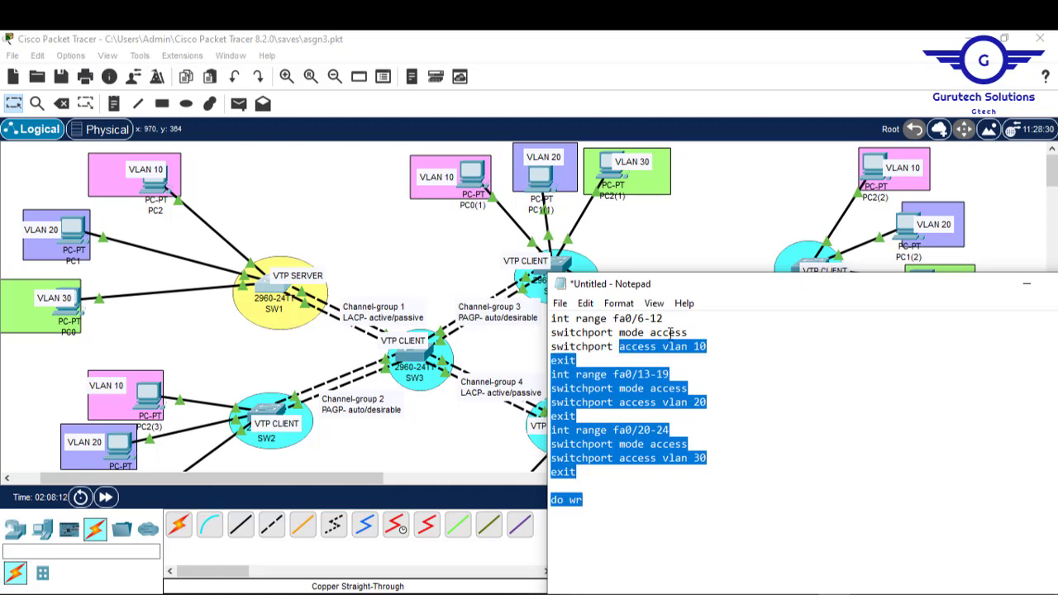
key(BackSpace)
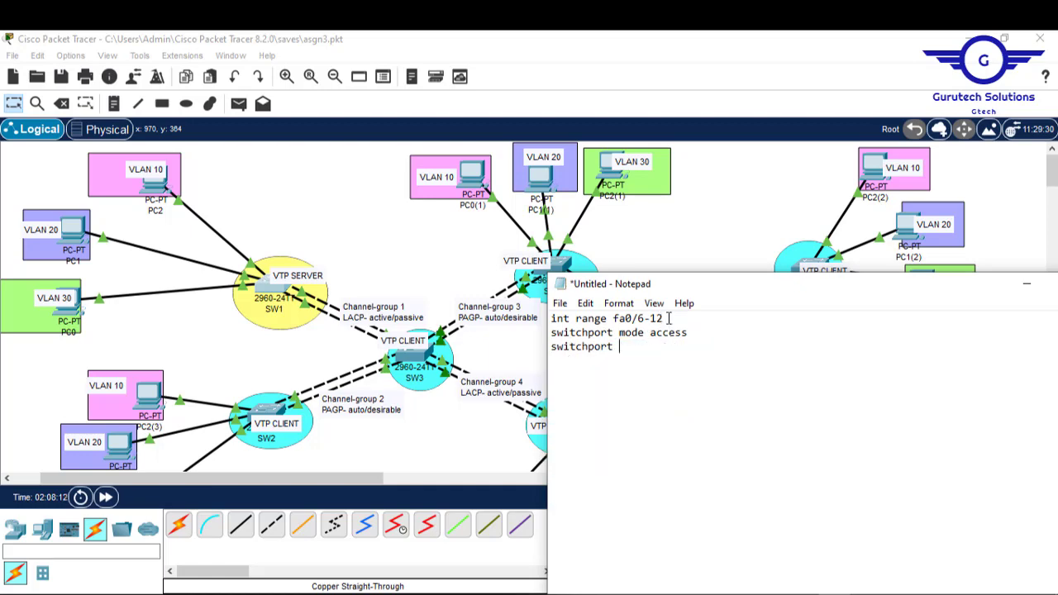
drag(669, 318, 641, 319)
key(BackSpace)
text(3-24)
text(port)
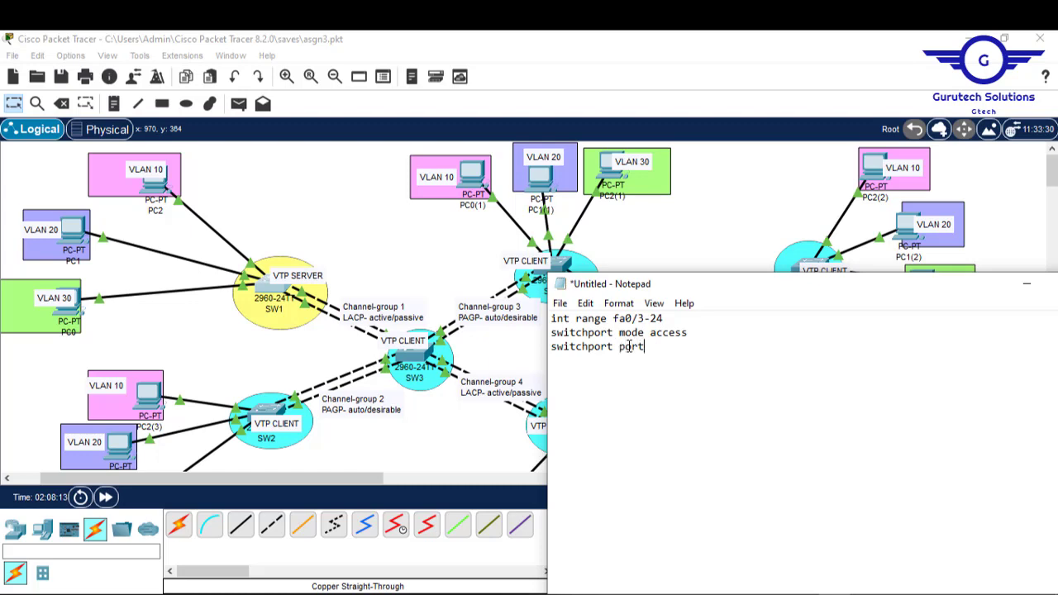
text(-security)
drag(715, 351, 546, 348)
key(ctrl+c)
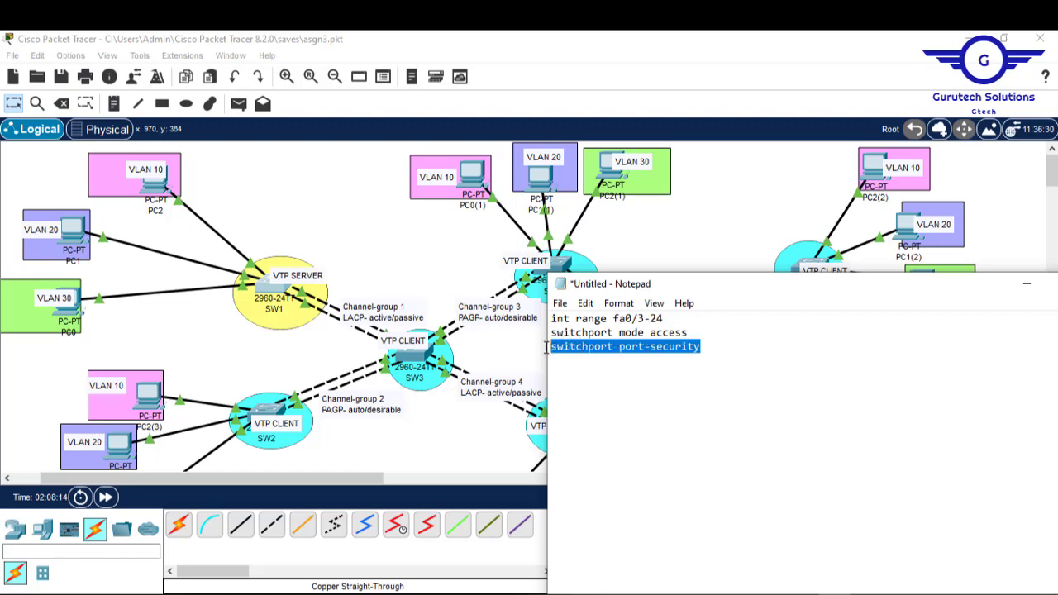
click(575, 373)
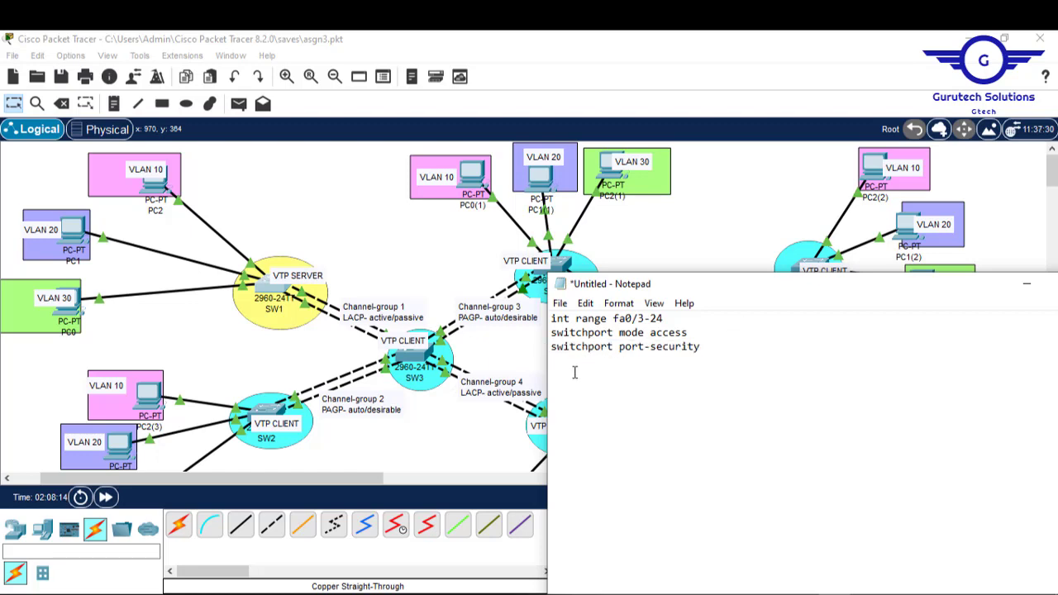
key(ctrl+v)
Add port-security lines for maximum 2, mac-address sticky, and violation shutdown, plus 'ex' and 'do wr'
text(max)
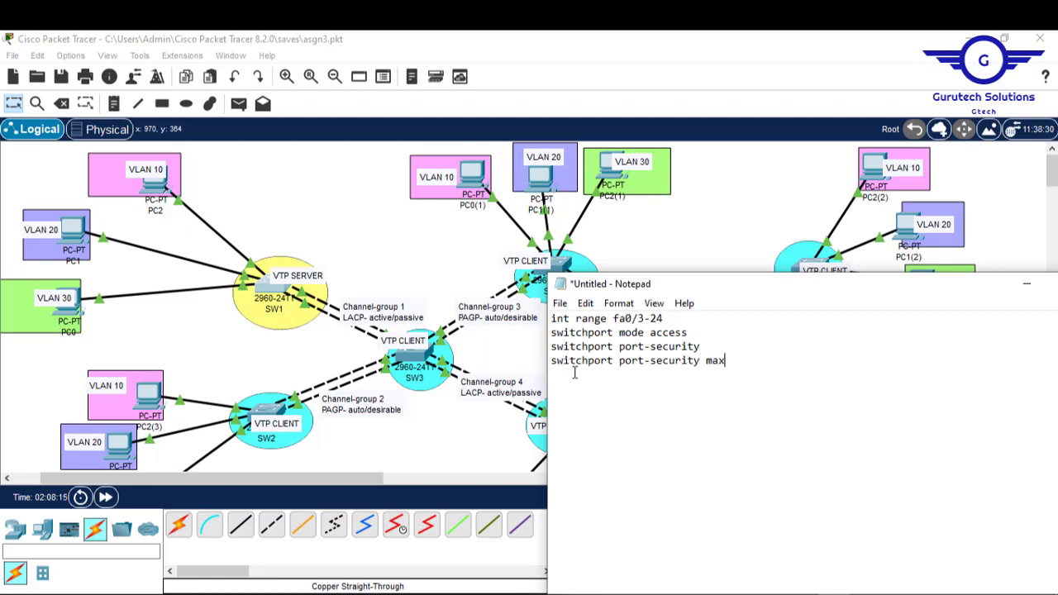
text(imum 2)
key(Return)
key(ctrl+v)
text(m)
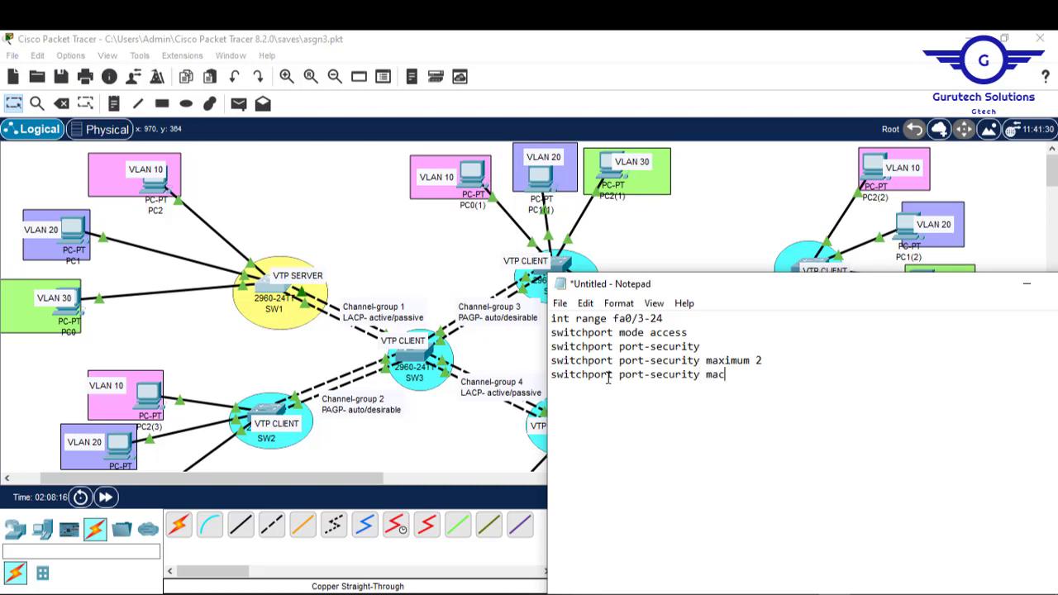
text(ac-address sticky)
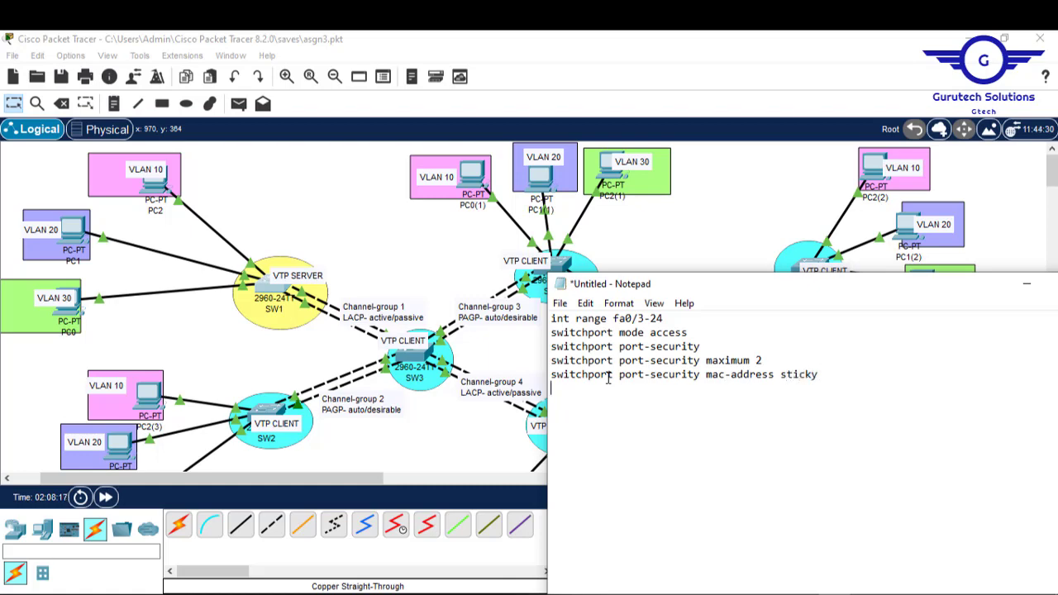
key(ctrl+v)
text(vio)
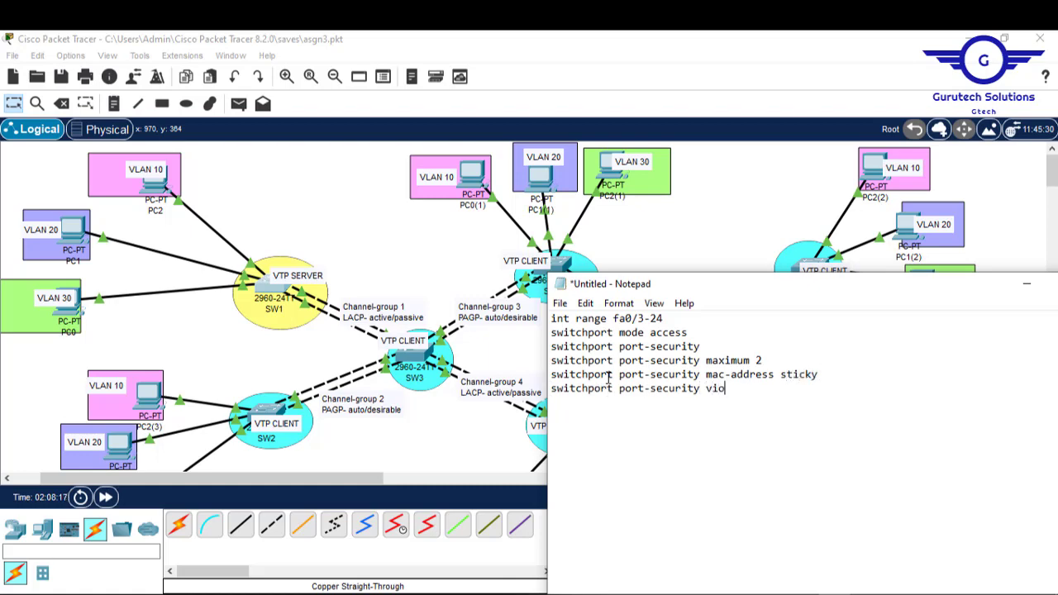
text(lation shutdown )
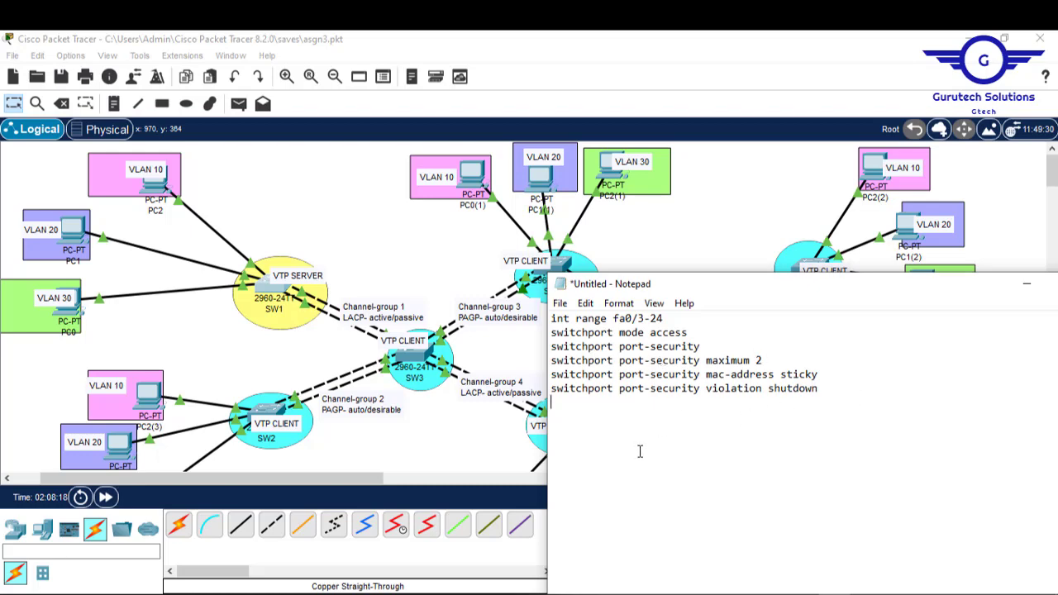
text(ex)
key(Return)
key(Return)
text(do wr)
key(Return)
Select all the drafted commands, undoing an accidental paste that replaced them
key(ctrl+a)
key(ctrl+v)
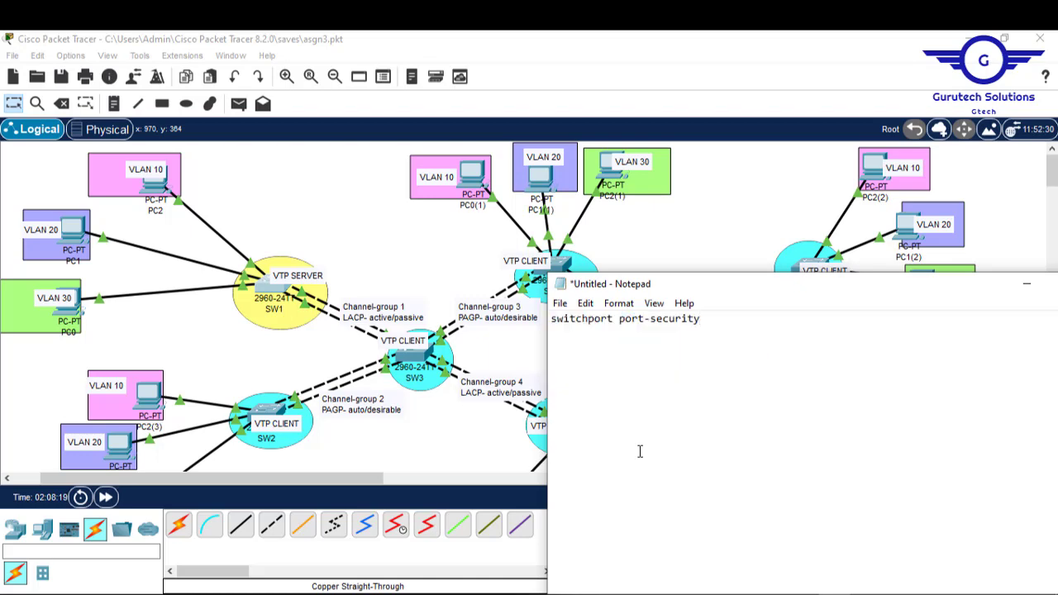
key(ctrl+z)
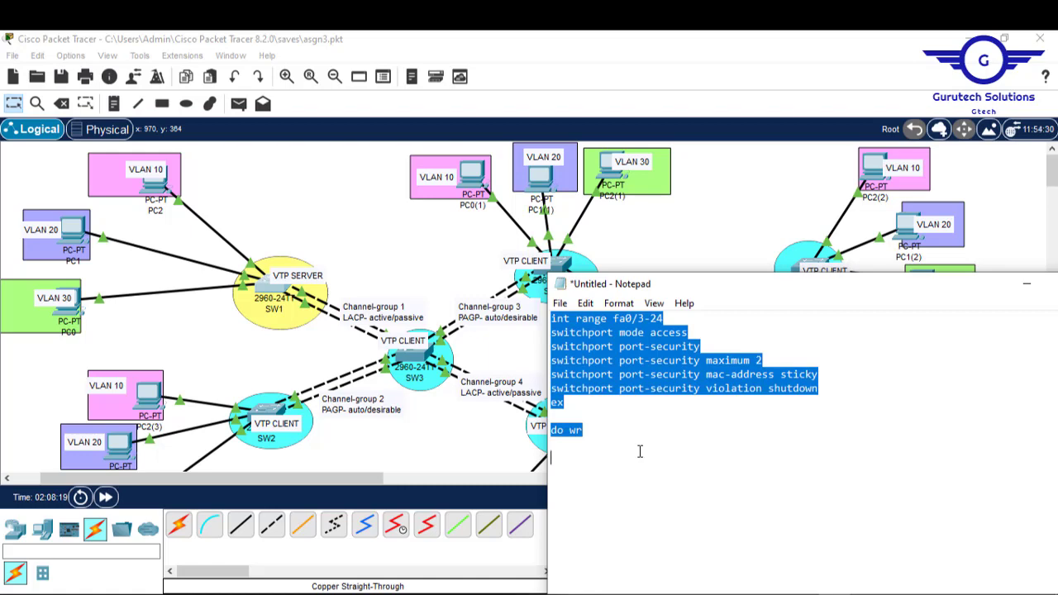
click(293, 404)
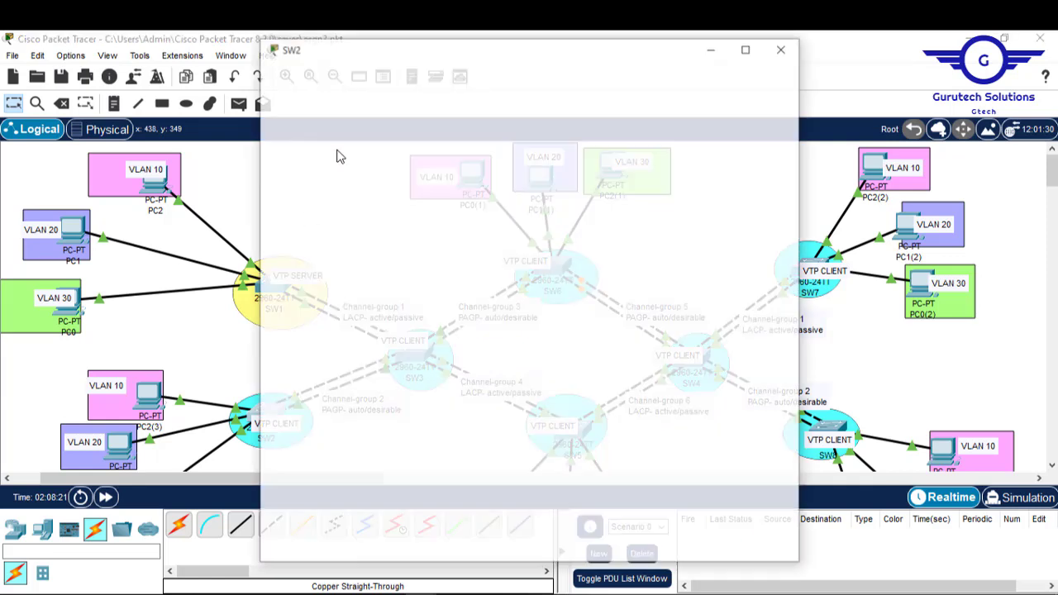
Paste the fa0/3-24 port-security commands into SW2's CLI to apply and save them, then close SW2
click(337, 78)
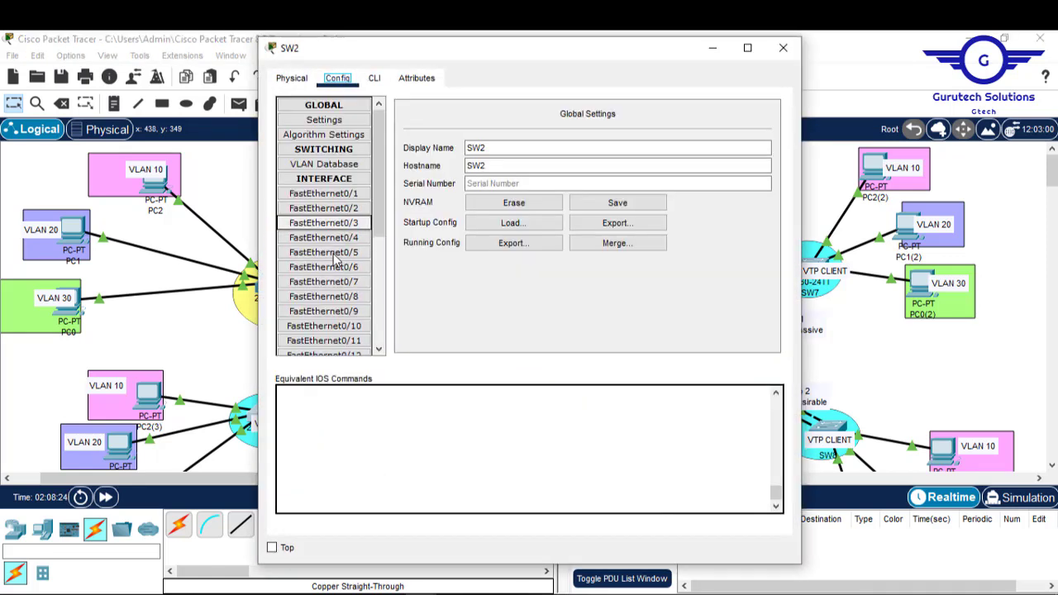
click(374, 79)
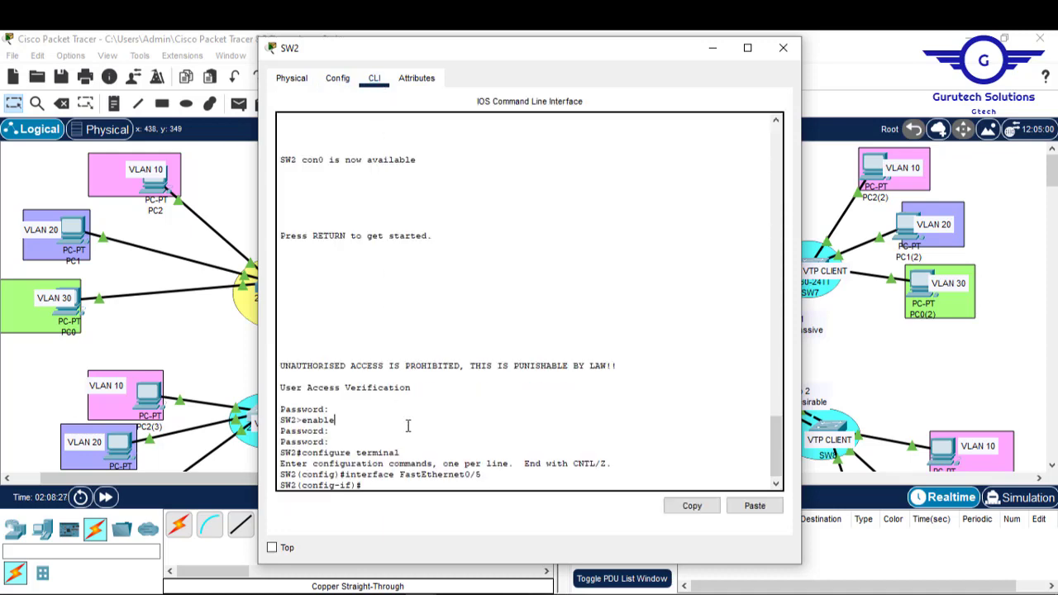
key(Return)
key(Return)
key(Return)
key(Return)
key(Return)
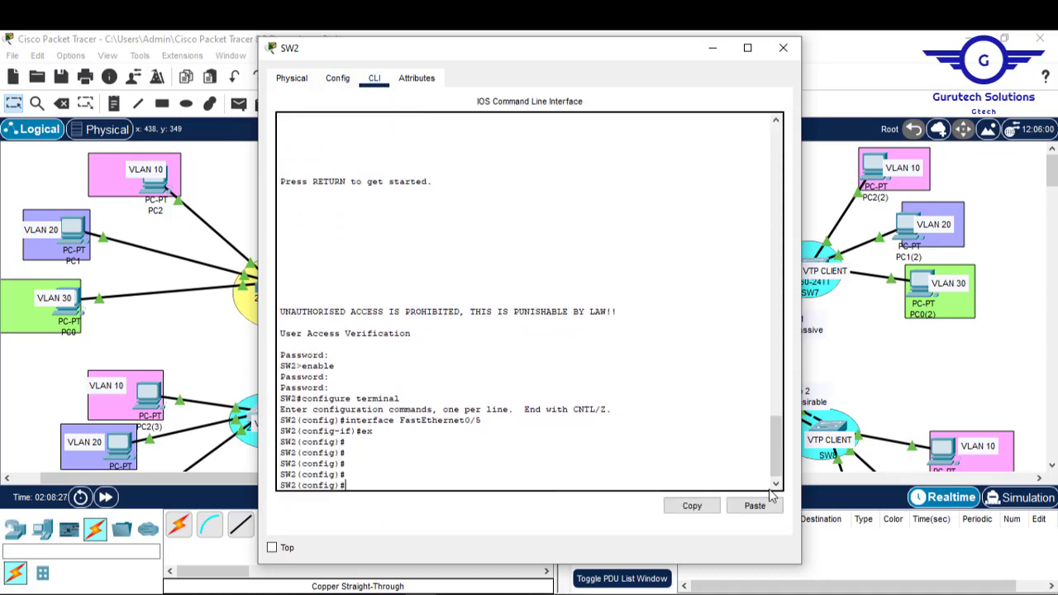
click(755, 505)
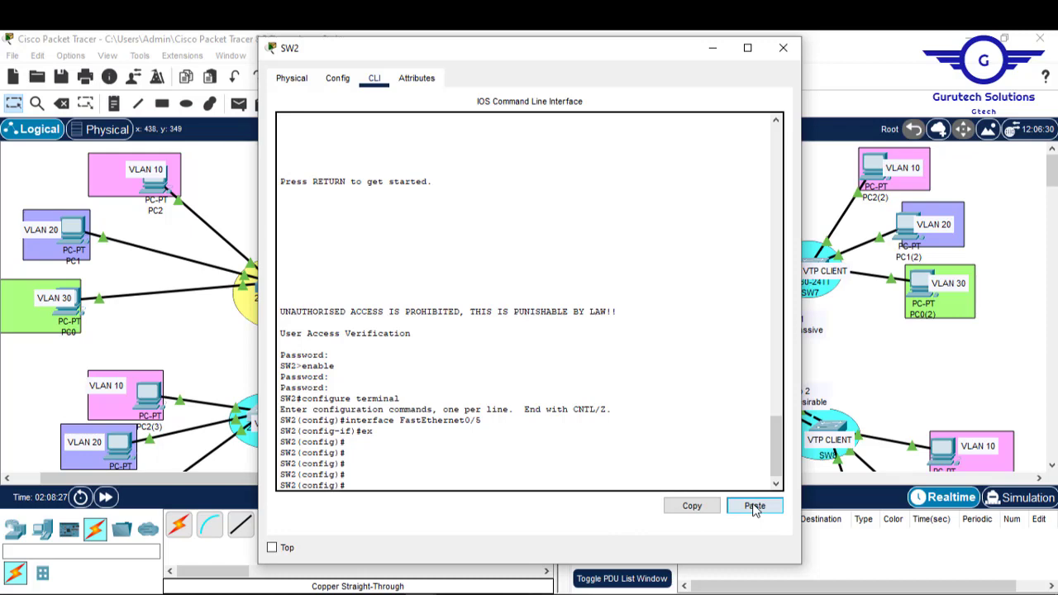
click(687, 212)
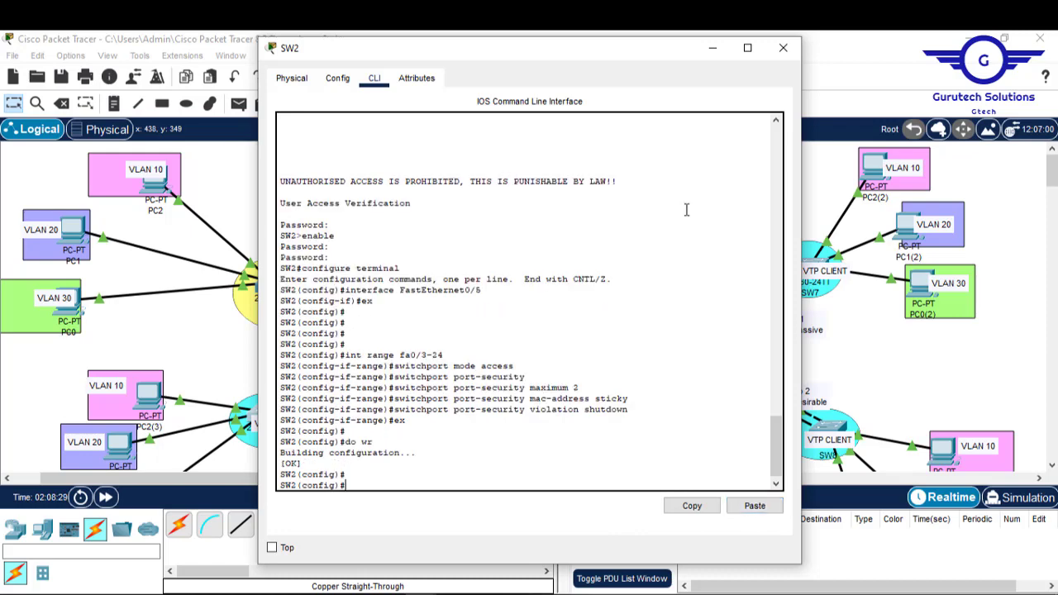
click(794, 52)
click(802, 269)
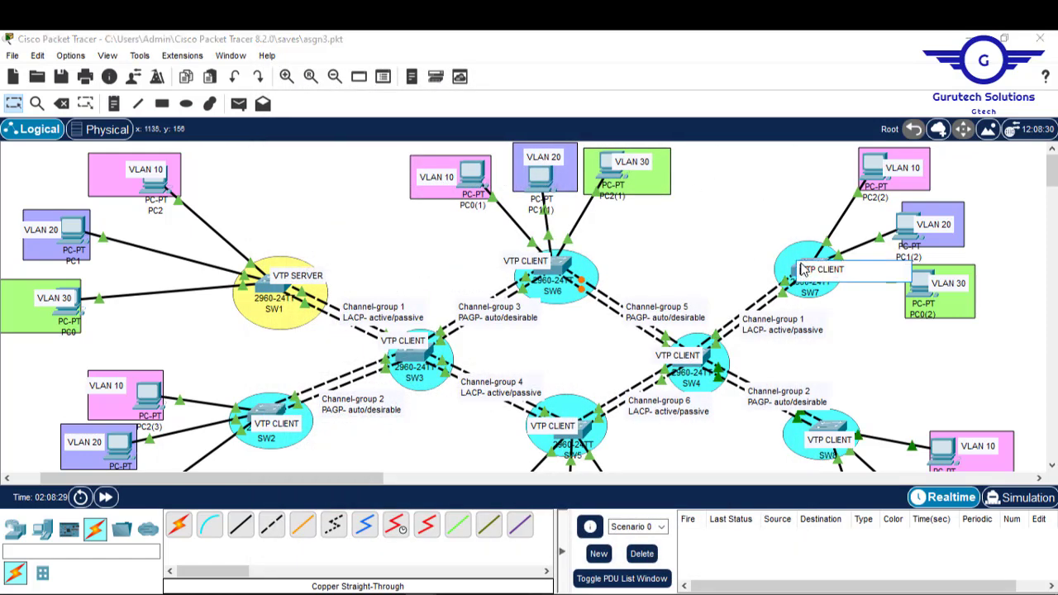
Run the copied port-security commands in SW7's CLI to configure and save fa0/3-24, then close SW7
click(795, 270)
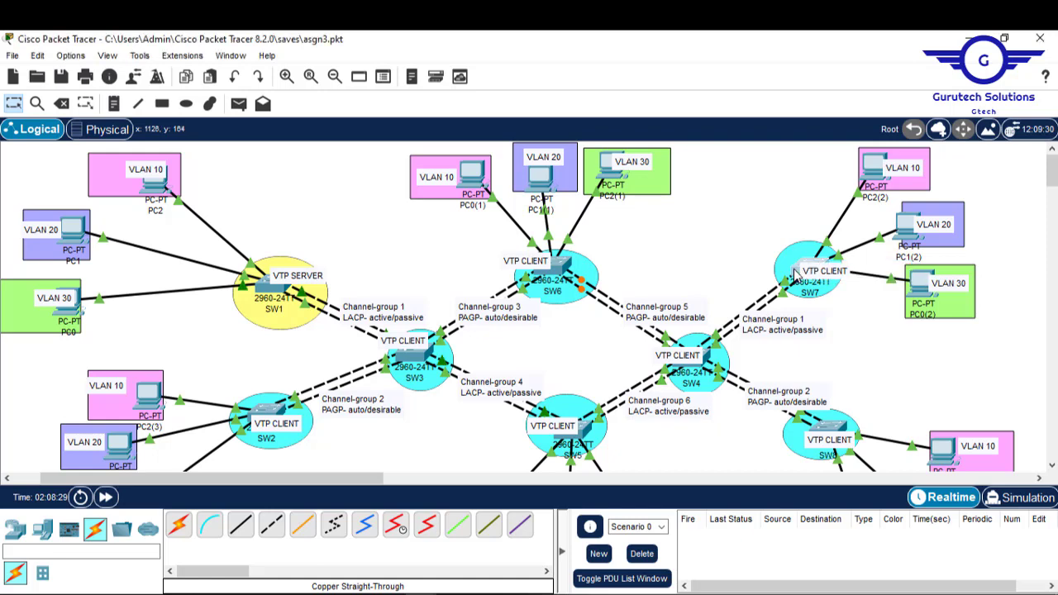
click(795, 273)
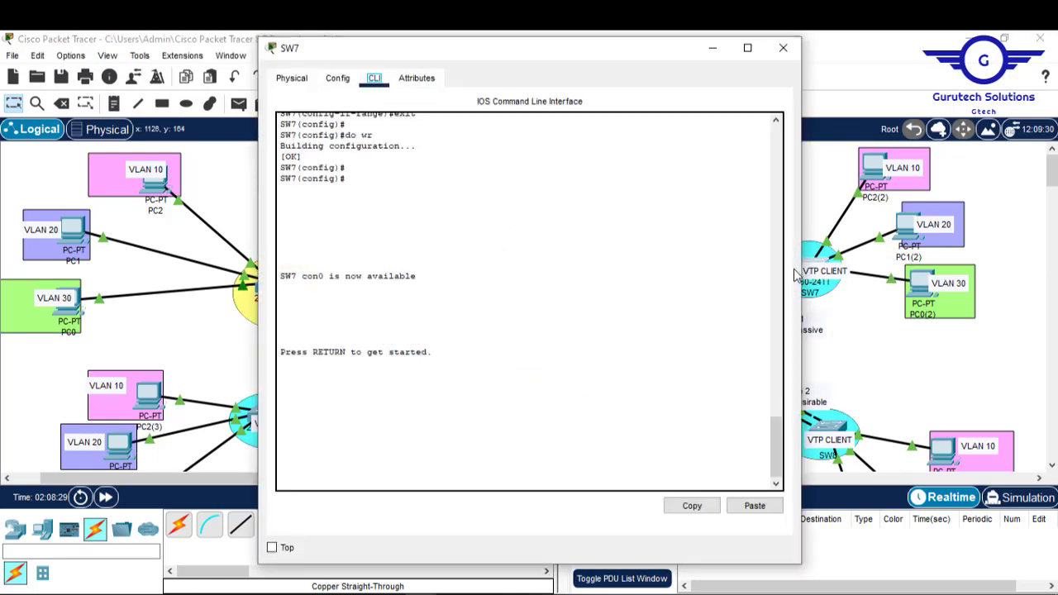
click(337, 79)
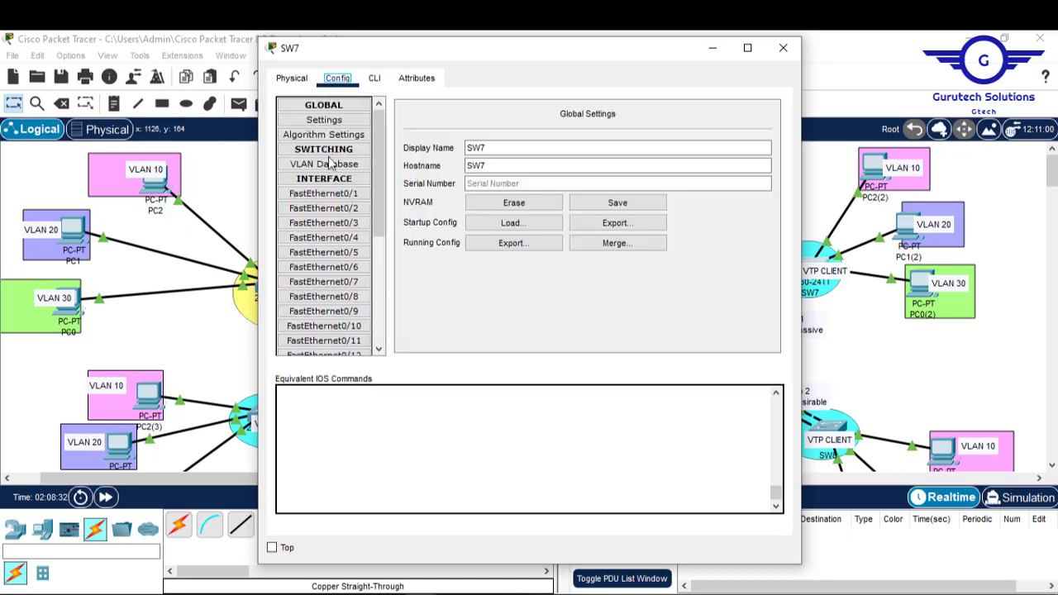
click(375, 79)
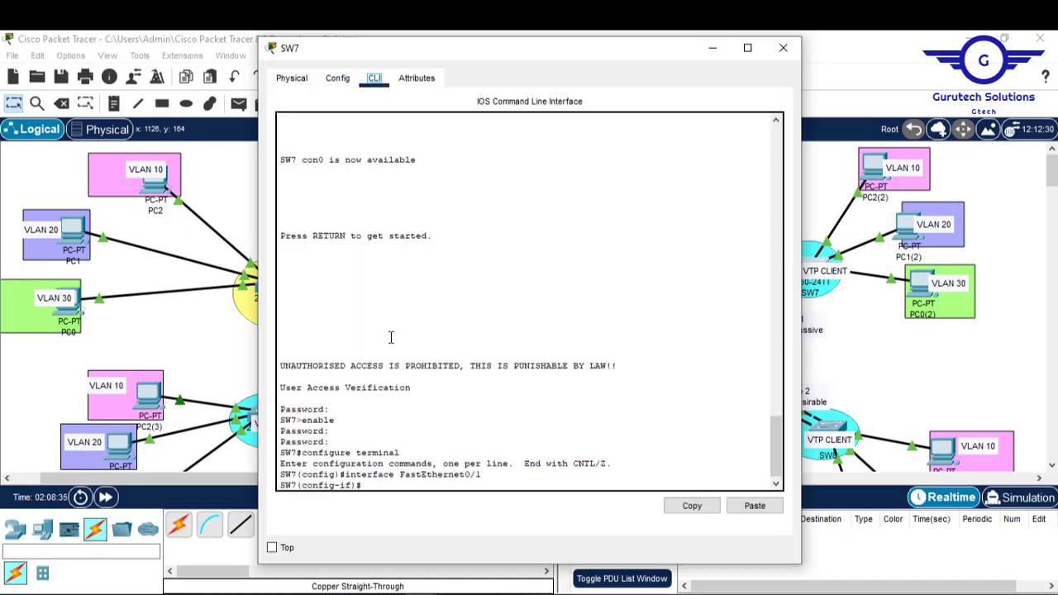
text(ex)
key(Return)
key(Return)
key(Return)
key(Return)
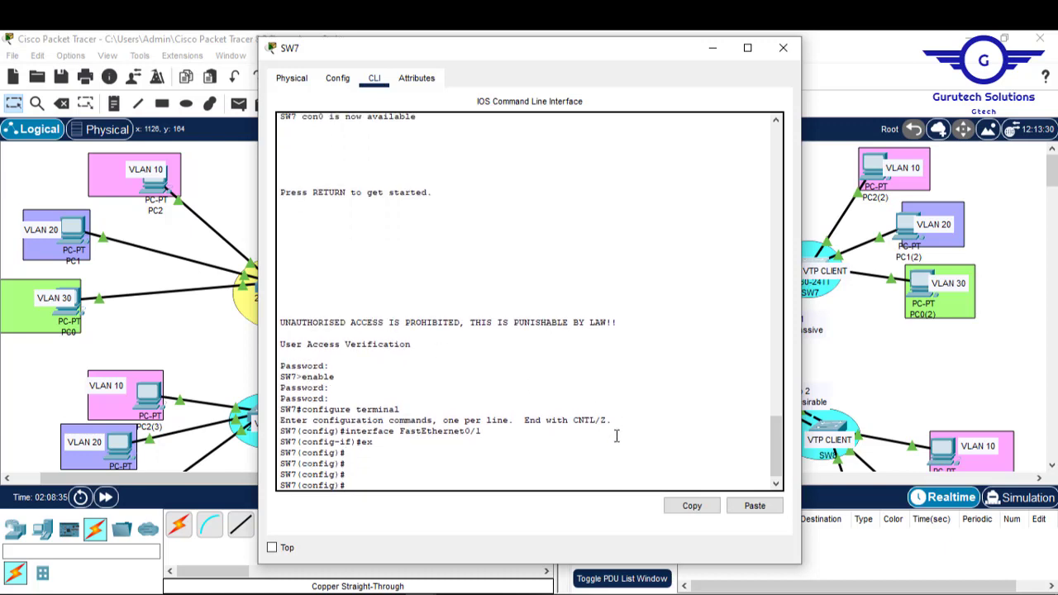
click(754, 507)
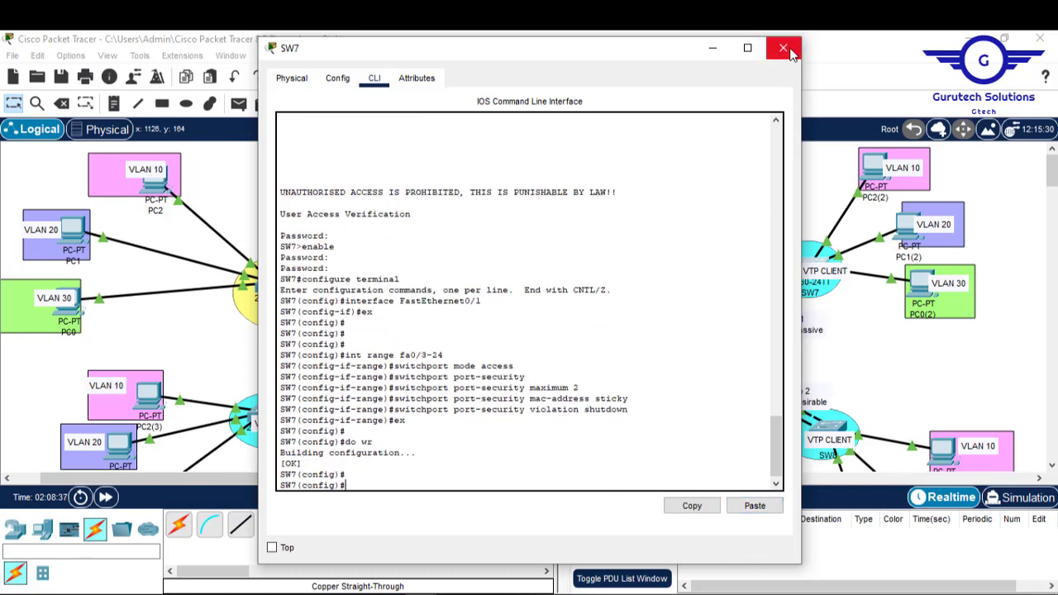
click(784, 48)
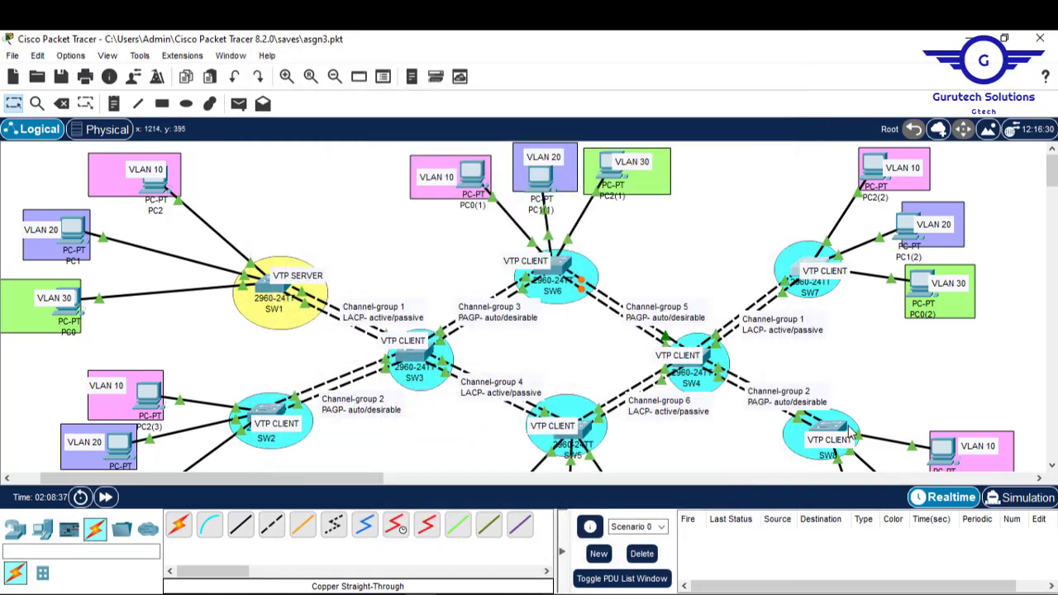
click(628, 283)
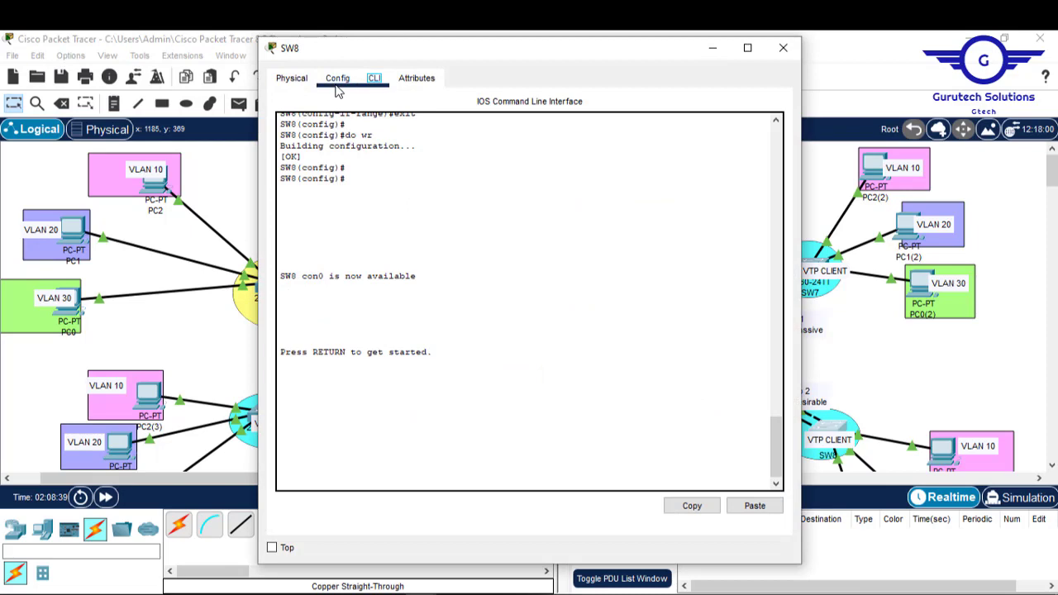
In SW8's CLI, paste the fa0/3-24 port-security commands (maximum 2, sticky, shutdown) and close the window
click(337, 86)
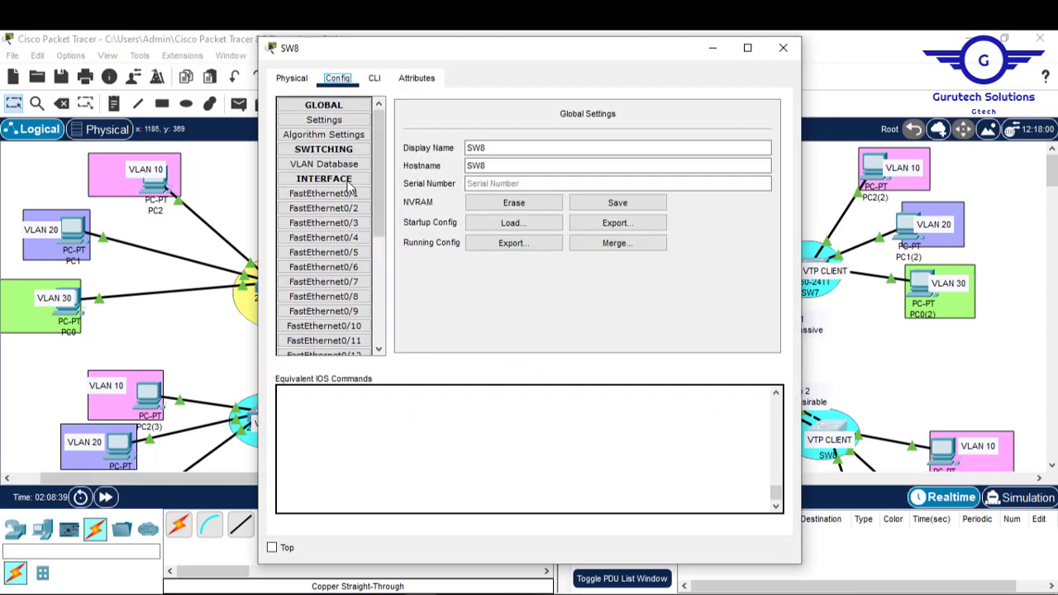
click(376, 80)
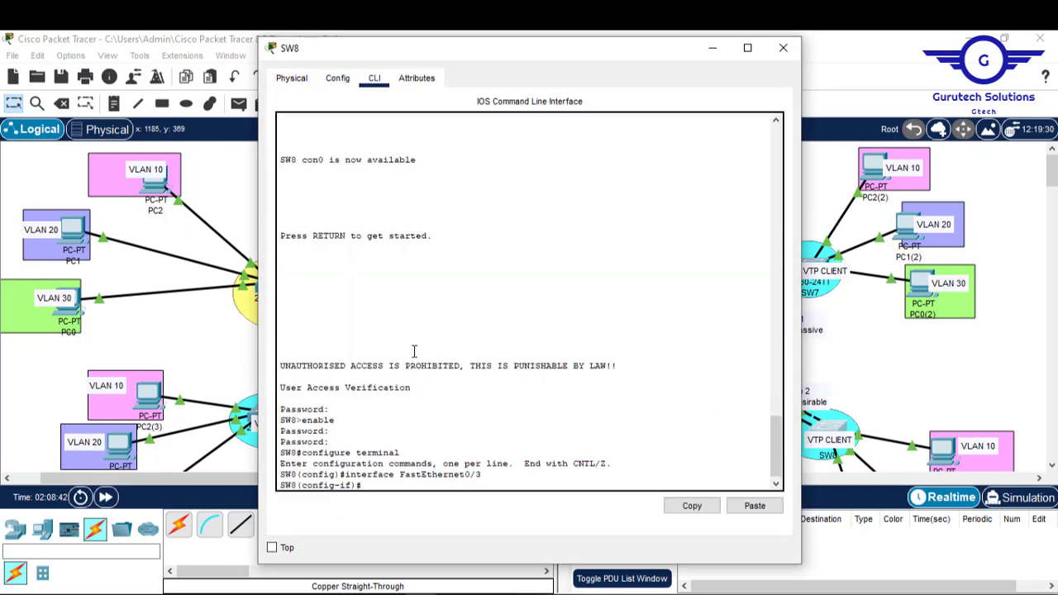
text(ex)
key(Return)
key(Return)
key(Return)
key(Return)
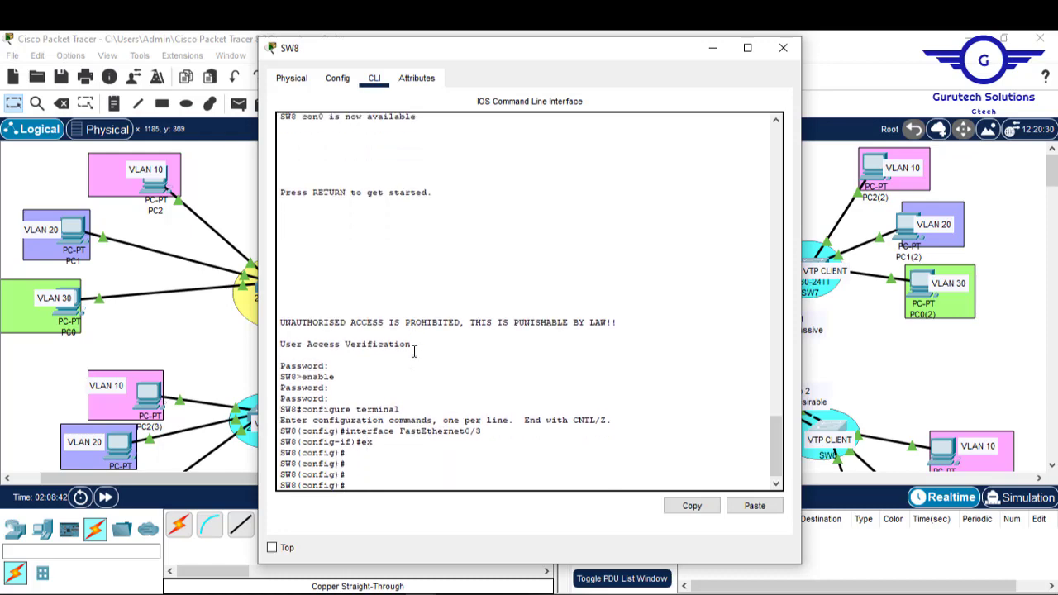
click(763, 513)
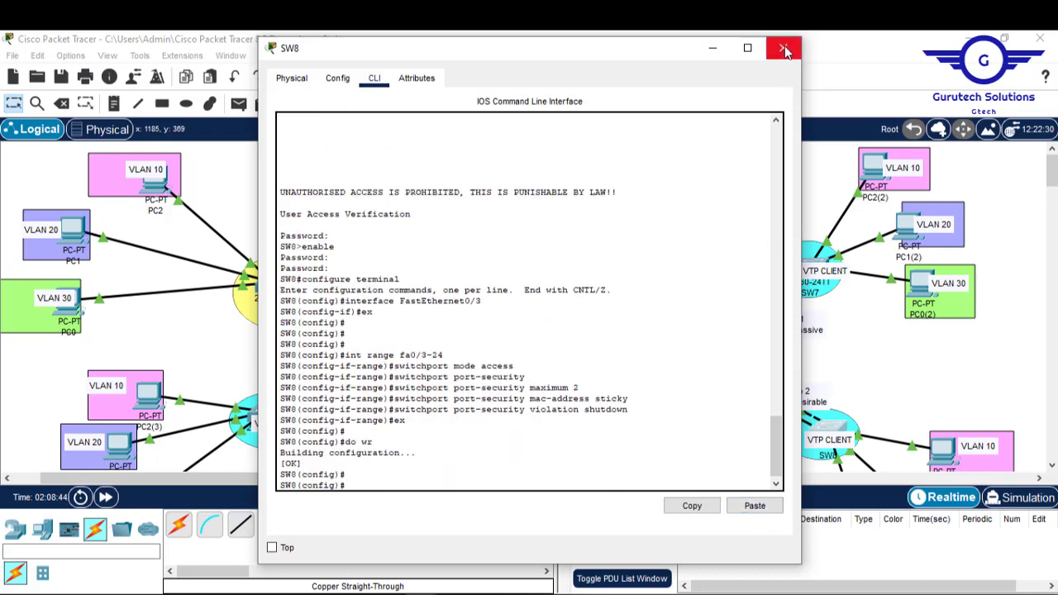
click(785, 48)
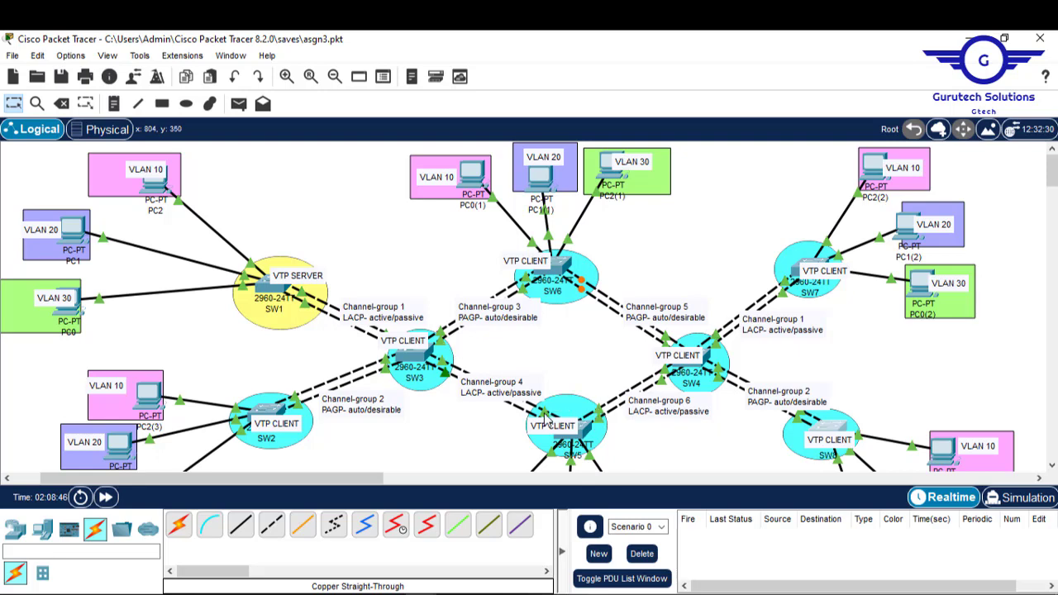
Change the Notepad command block's range from fa0/3-24 to fa0/5-24 and select all commands for copying
key(alt+Tab)
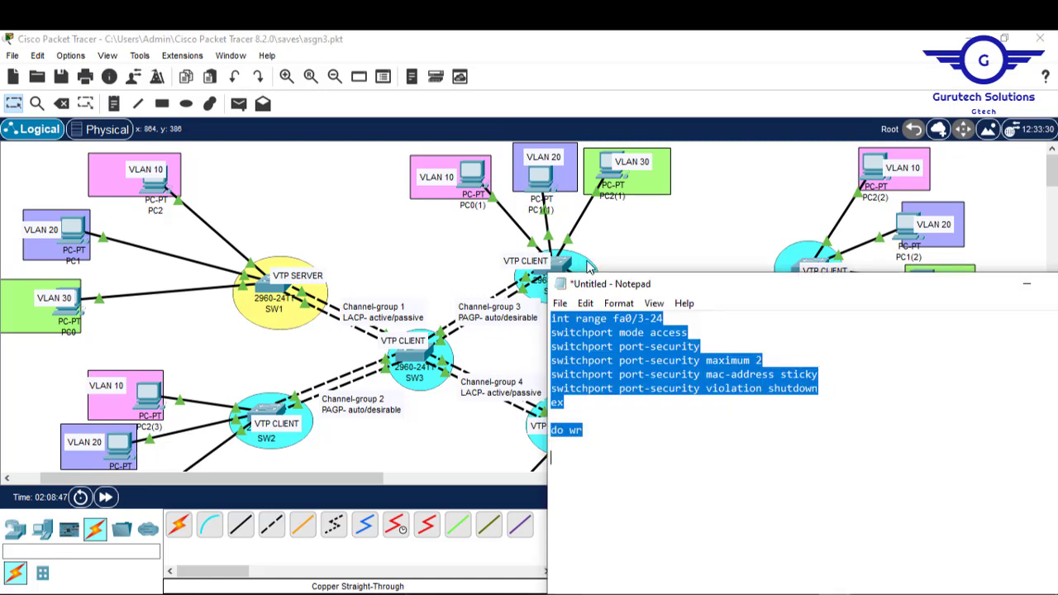
click(646, 324)
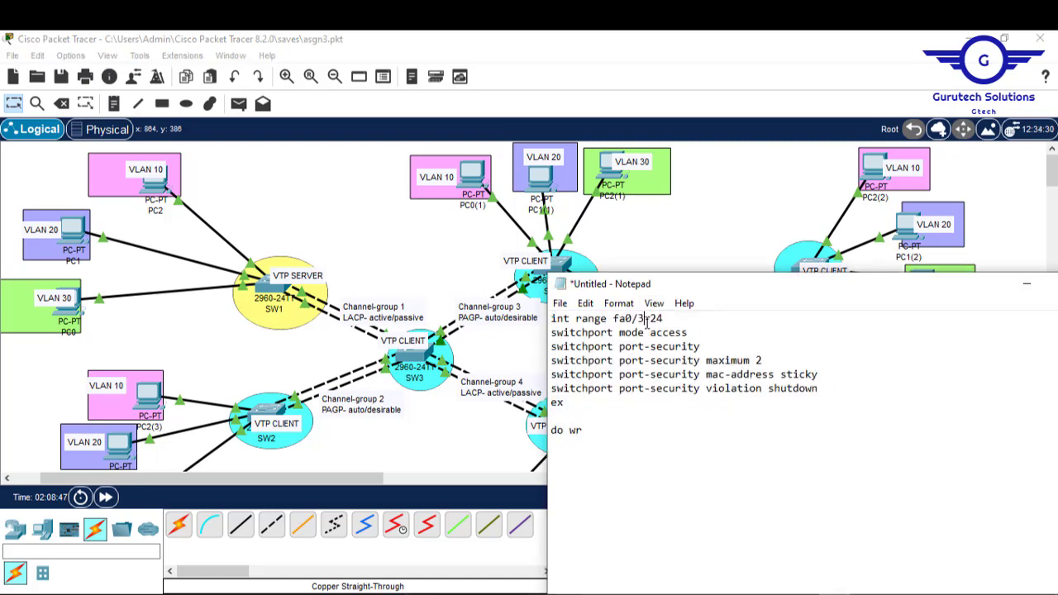
key(BackSpace)
text(5)
key(ctrl+a)
key(ctrl+c)
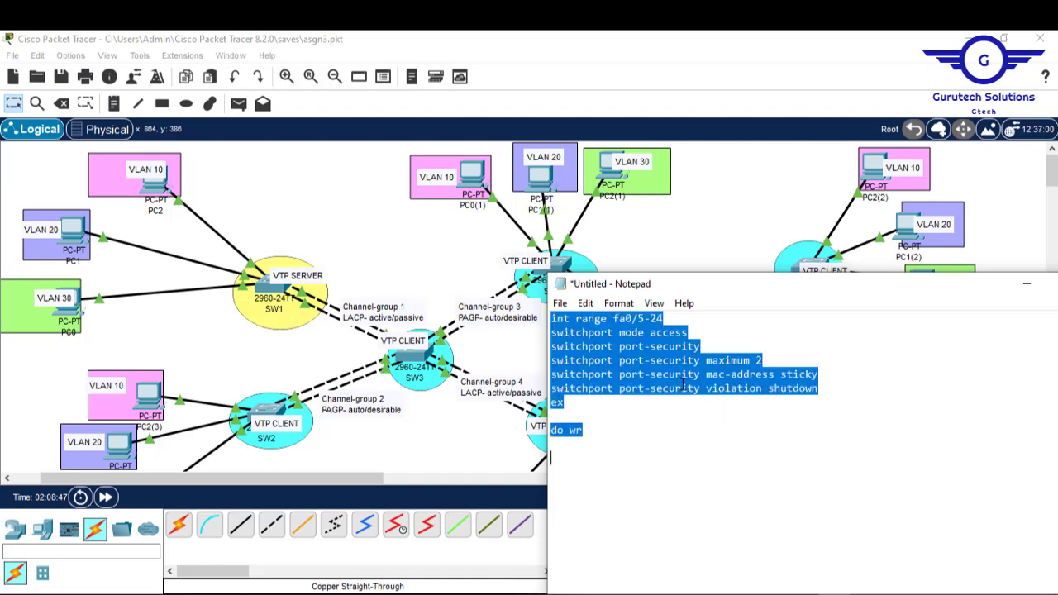
click(824, 269)
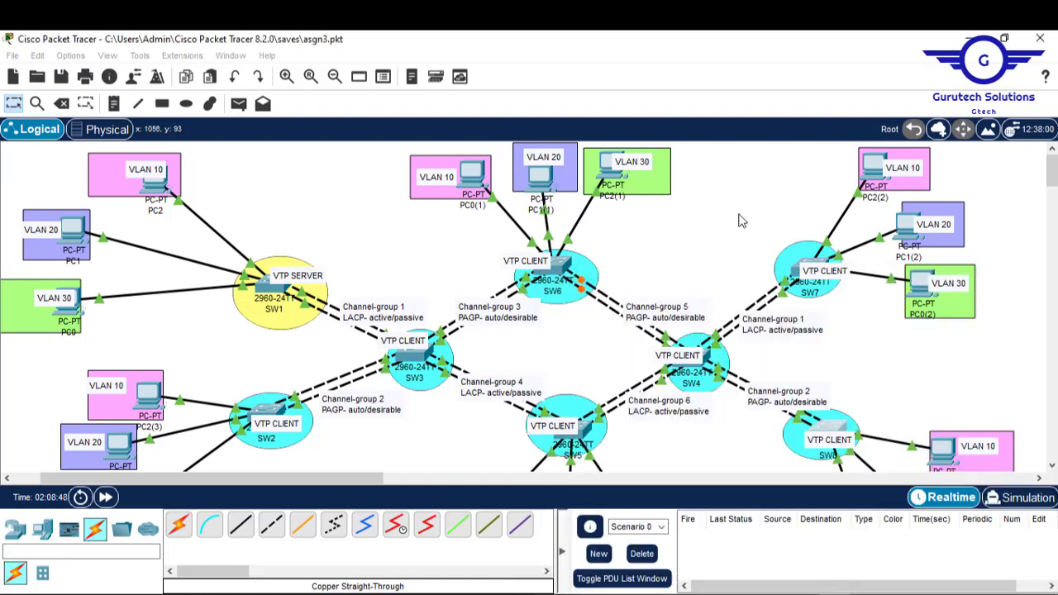
Apply the copied port-security block to SW6's Fa0/5–24 from its CLI and save with wr
click(540, 273)
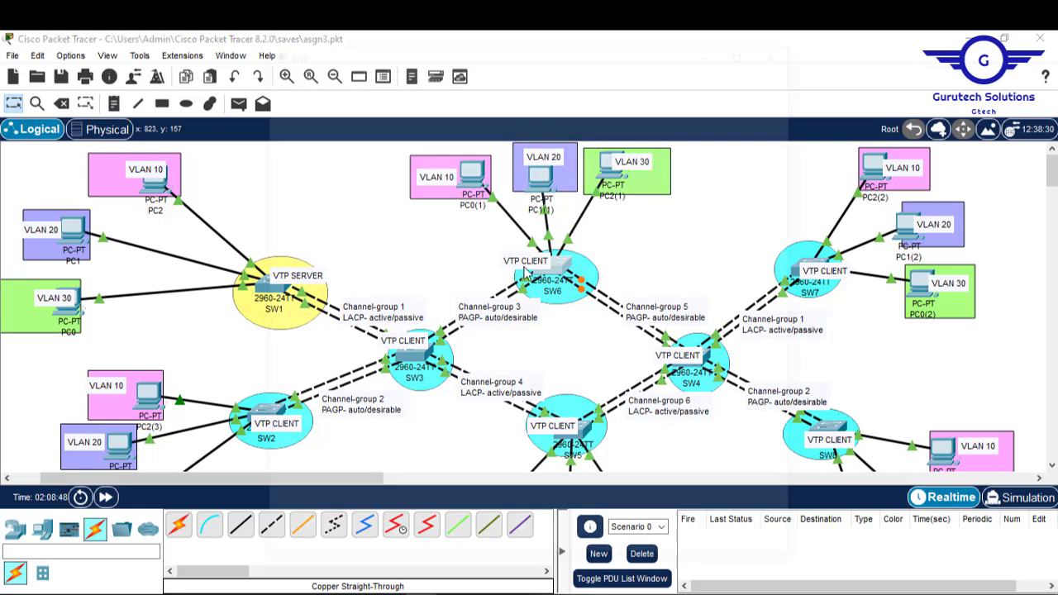
click(337, 78)
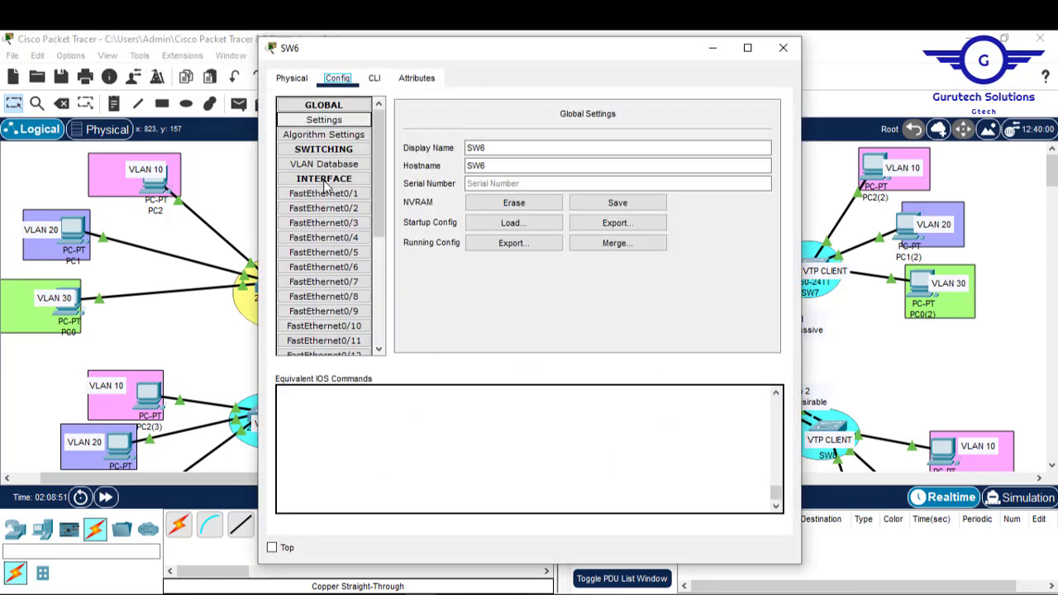
click(376, 78)
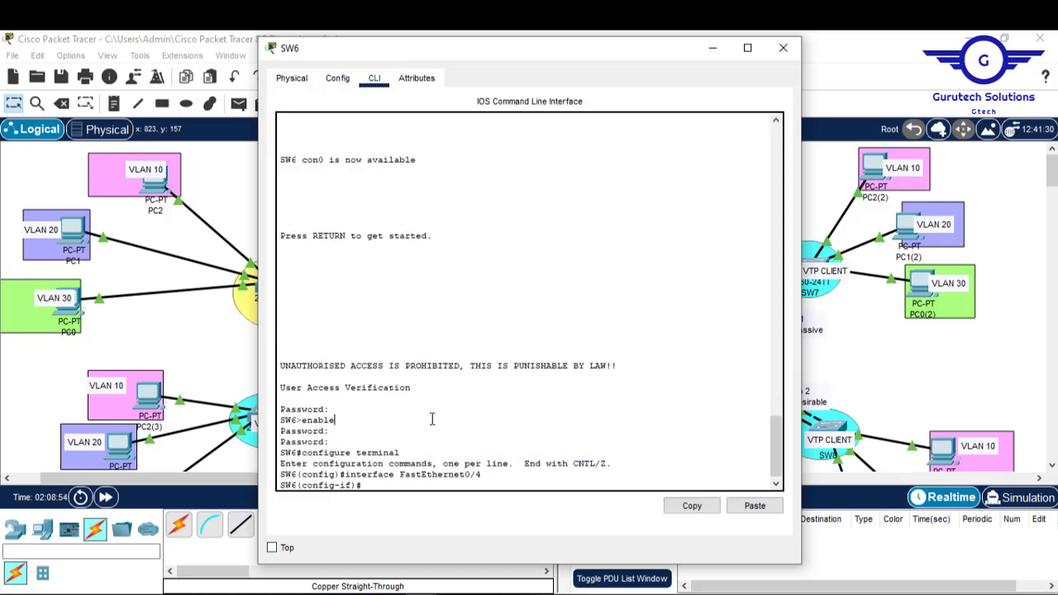
text(ex)
key(Return)
key(Return)
key(Return)
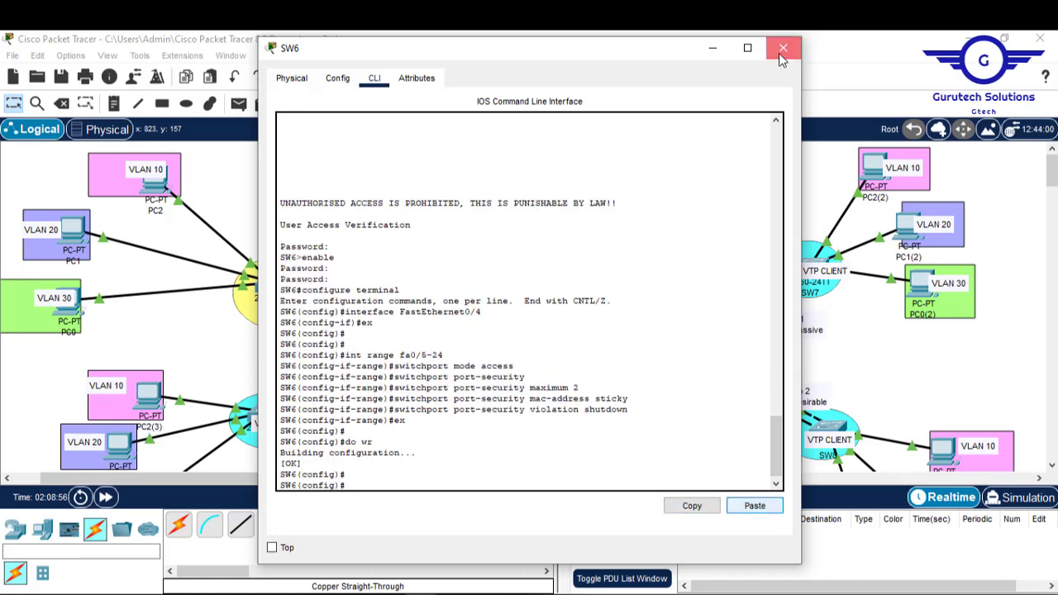
click(782, 49)
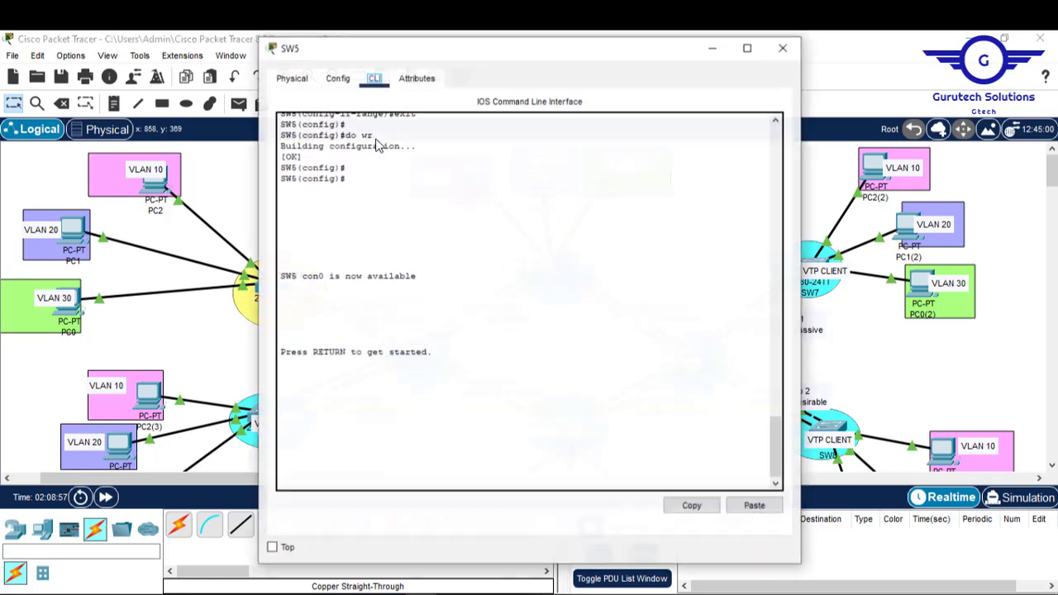
Paste the port-security and wr commands into SW5's CLI for Fa0/5–24, then close SW5
click(345, 83)
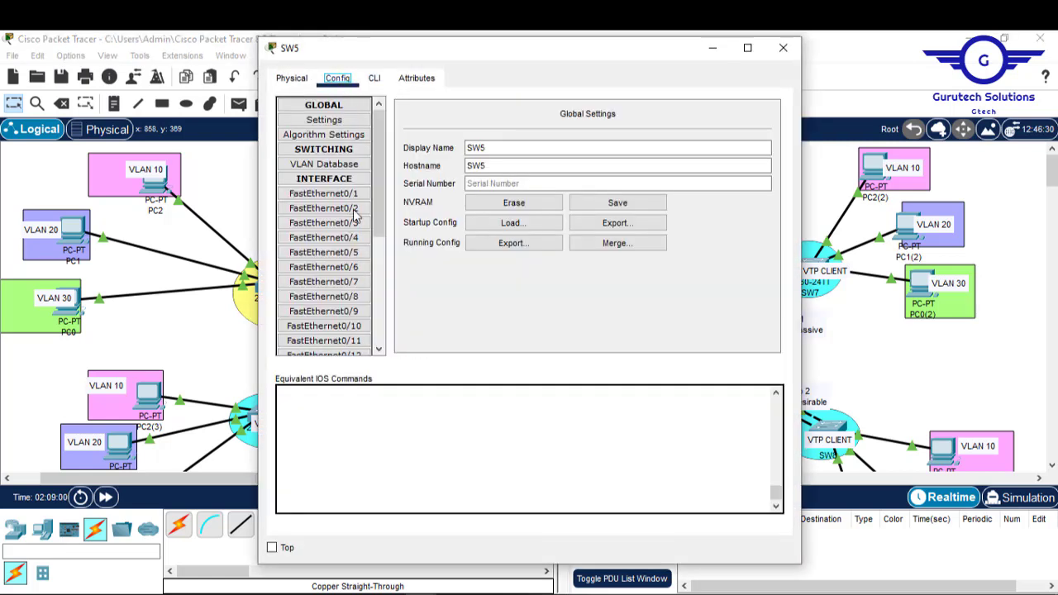
click(374, 80)
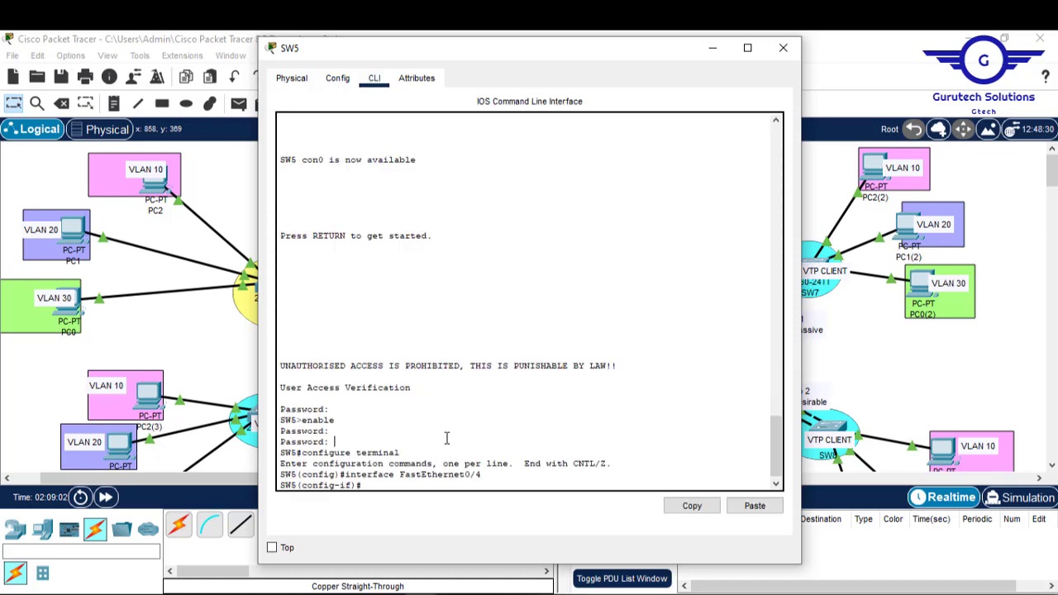
text(es)
key(Return)
key(Return)
key(Return)
key(Return)
key(Return)
text(ex)
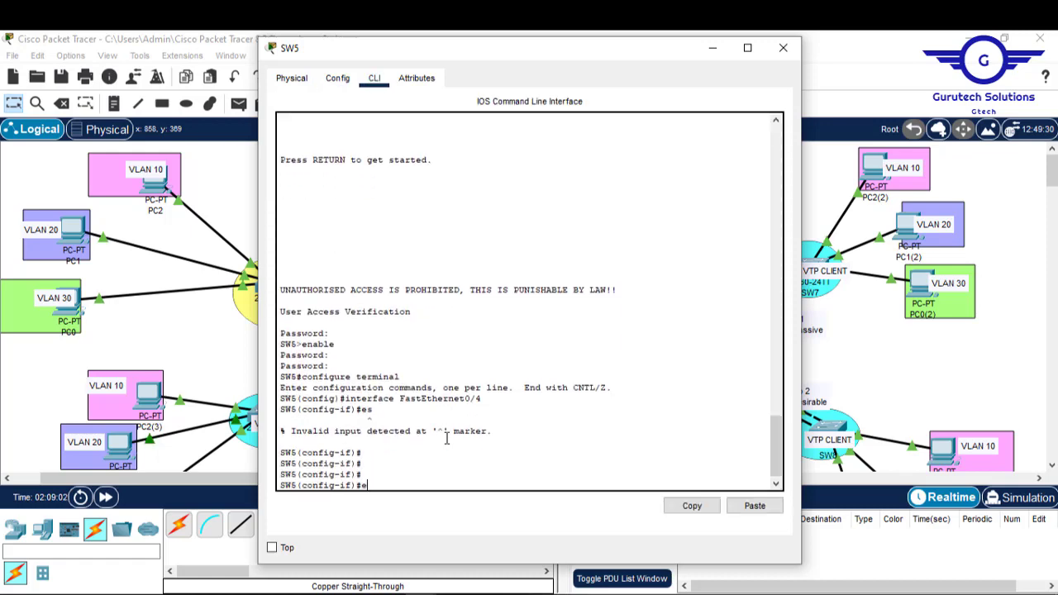
key(Return)
key(Return)
key(Return)
key(Return)
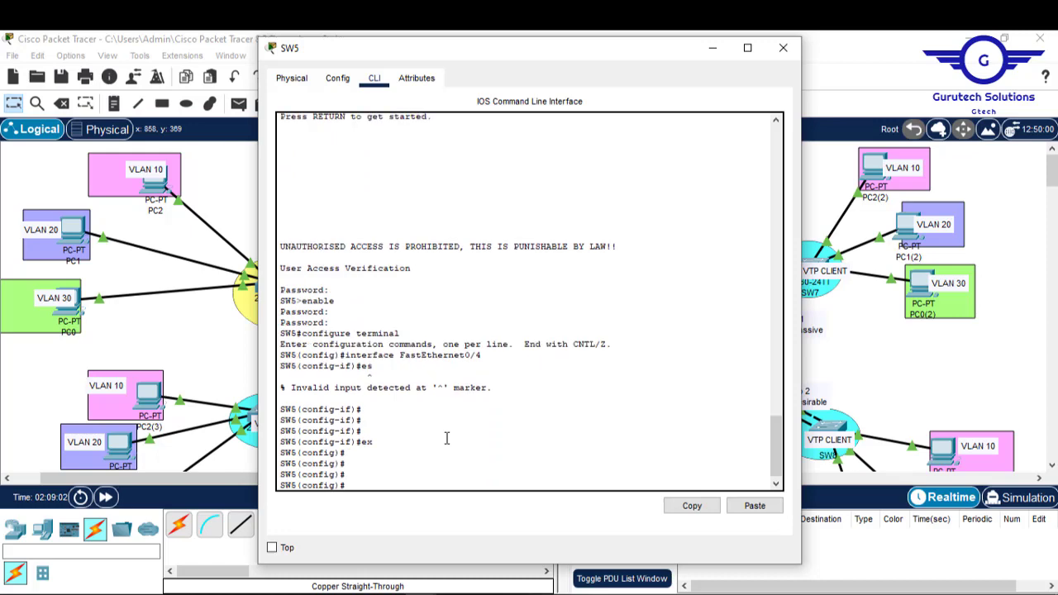
click(754, 505)
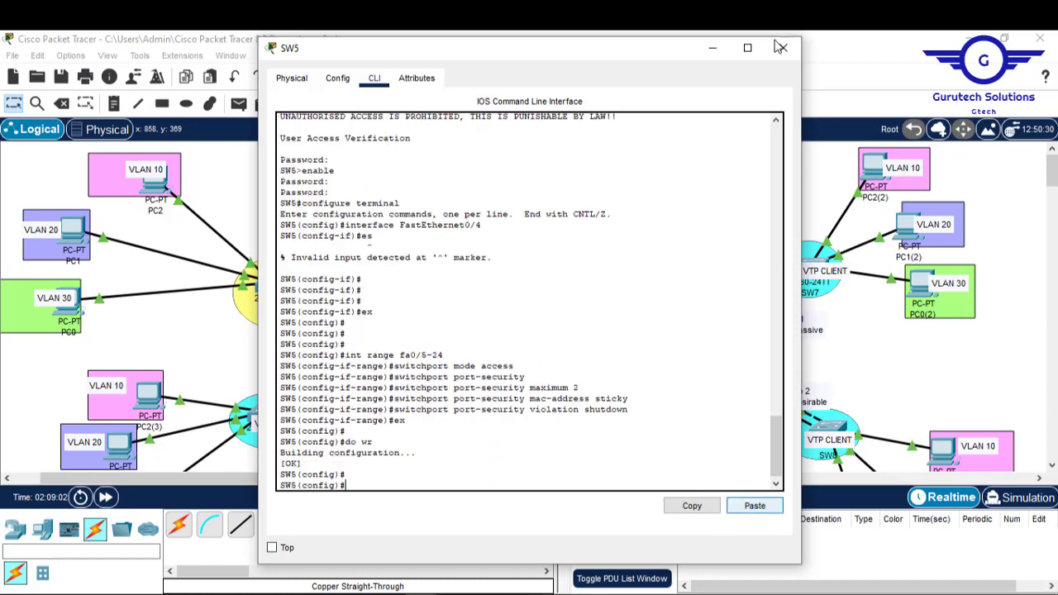
click(780, 47)
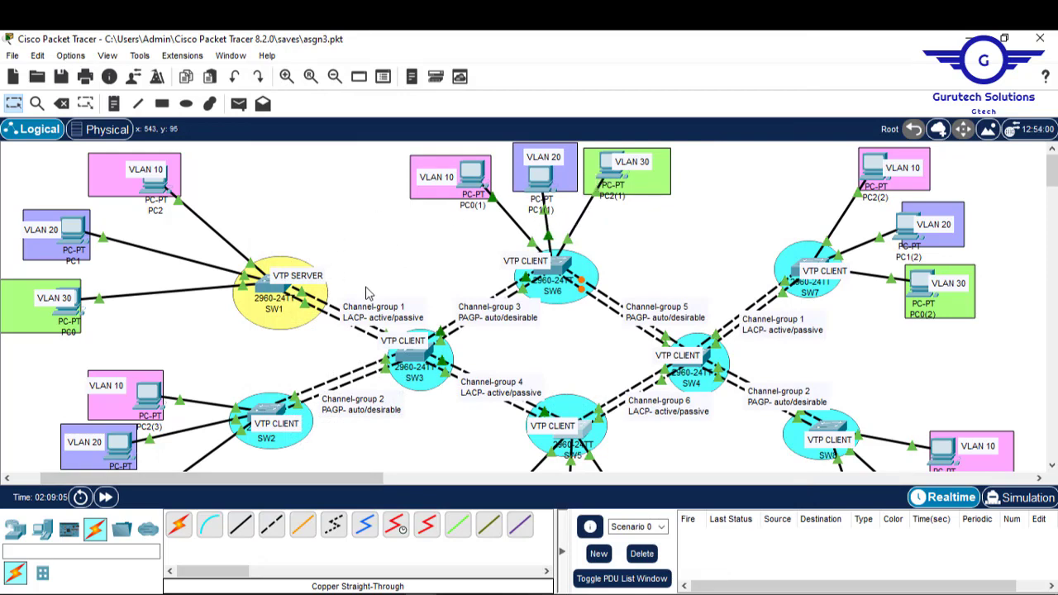
Check SW5's EtherChannel groups with 'do sh etherchannel'
click(584, 432)
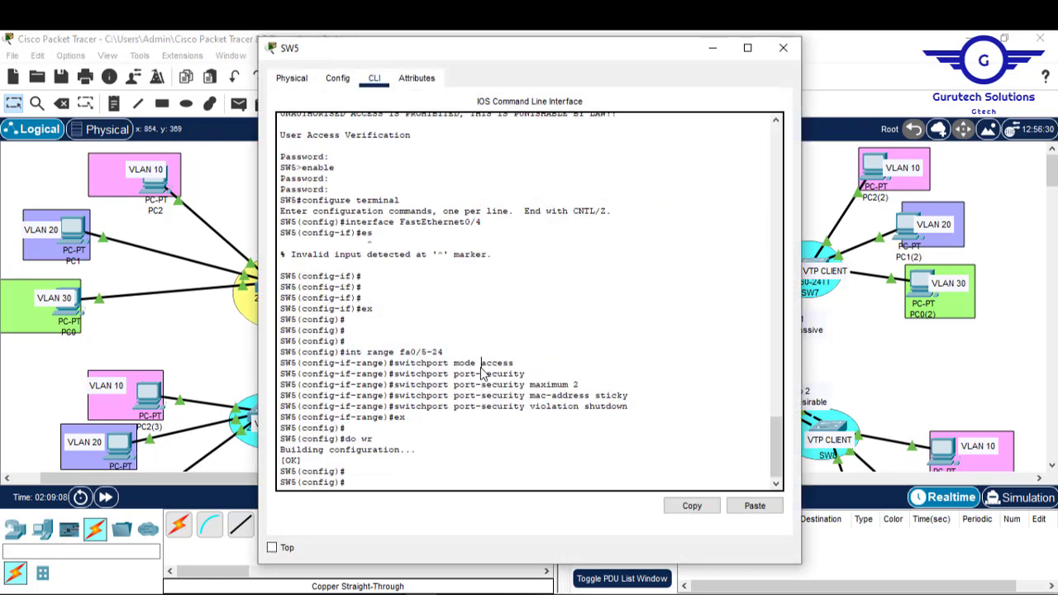
key(Return)
key(Return)
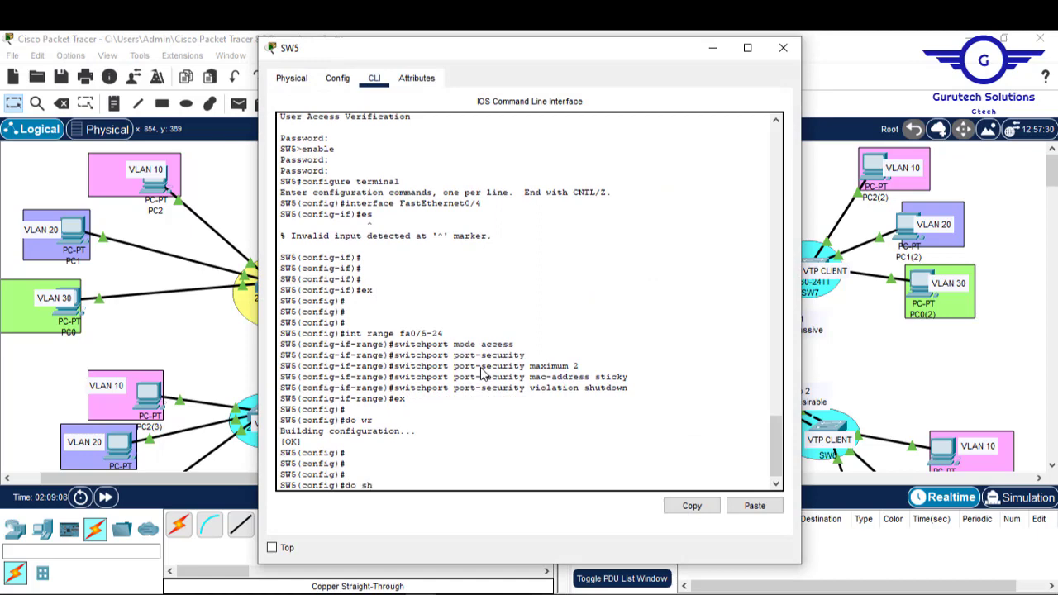
text(do sh ethercha)
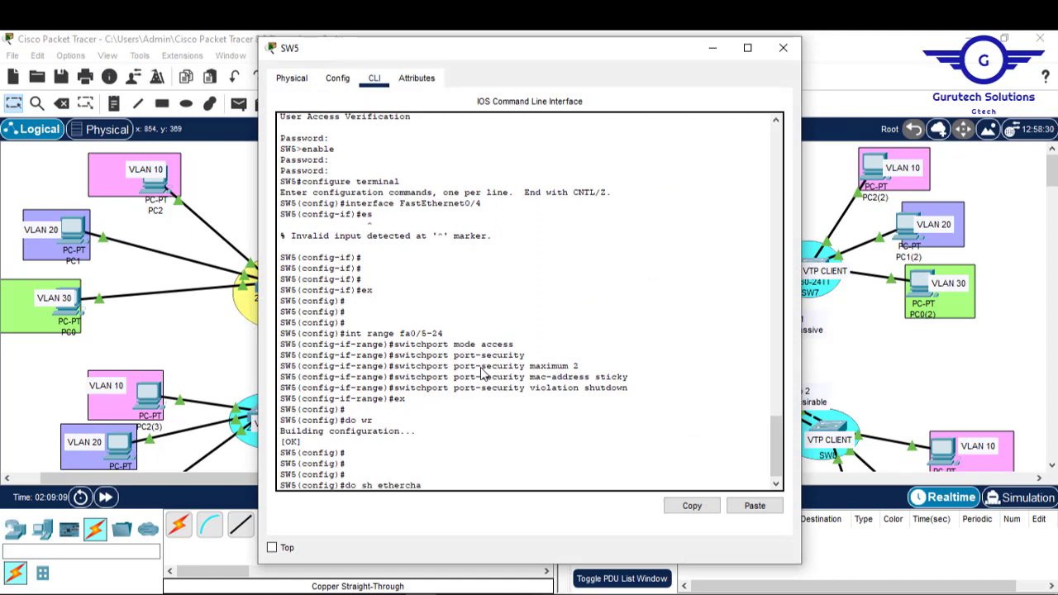
text(nnel)
key(Return)
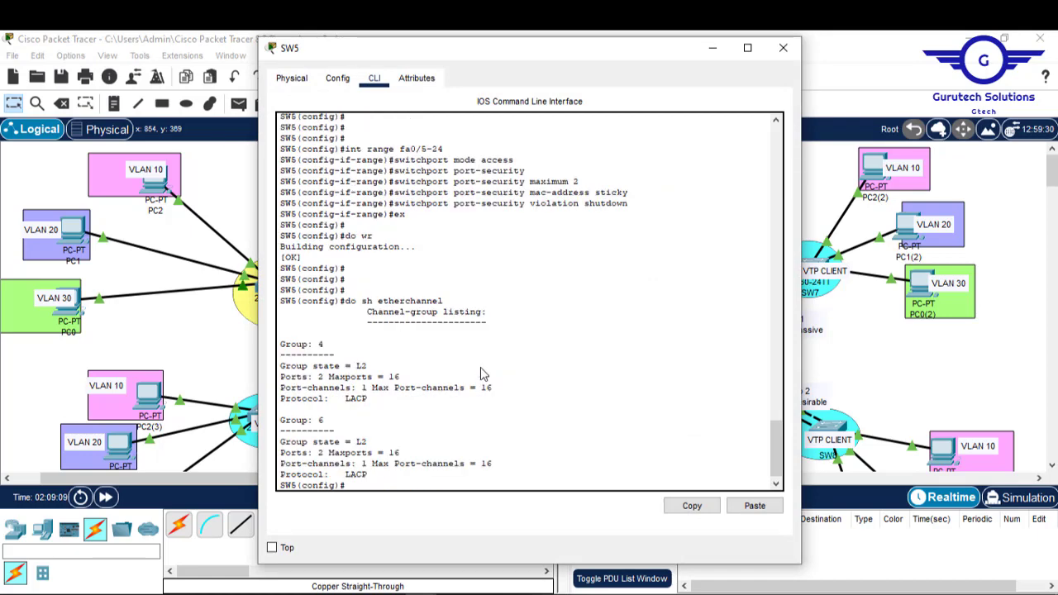
key(Return)
key(Return)
key(Return)
key(Return)
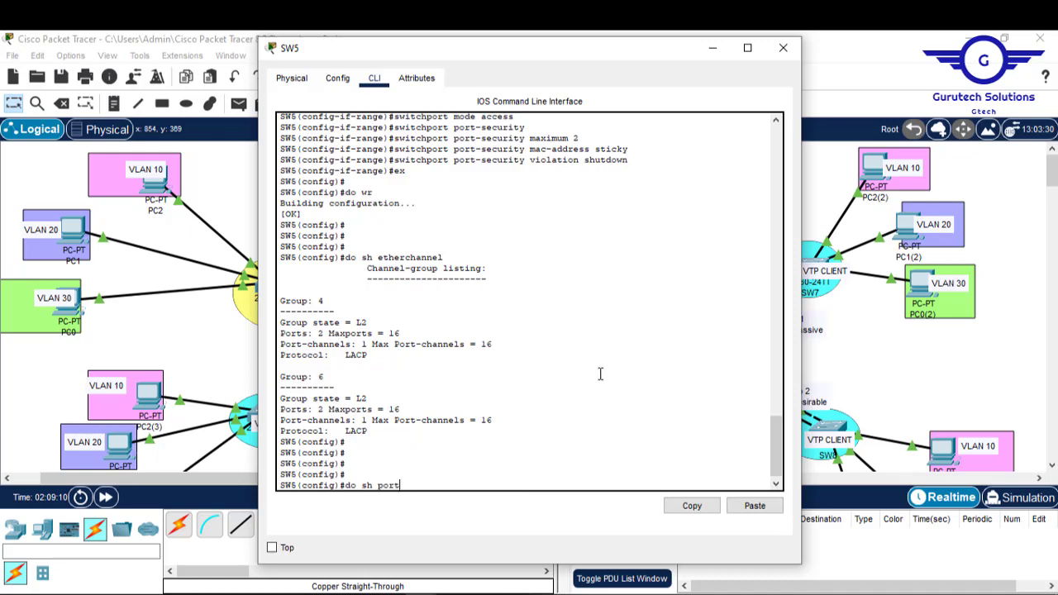
Run 'do sh port-sec' and highlight Fa0/5–24 showing maximum 2 and Shutdown action
text(do sh port-sec)
key(Return)
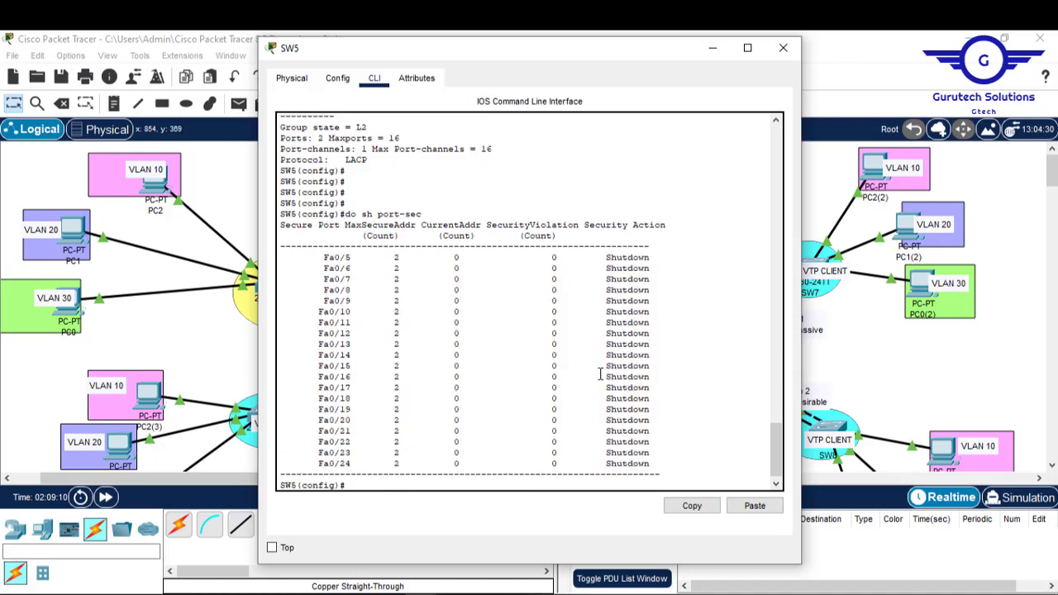
key(Return)
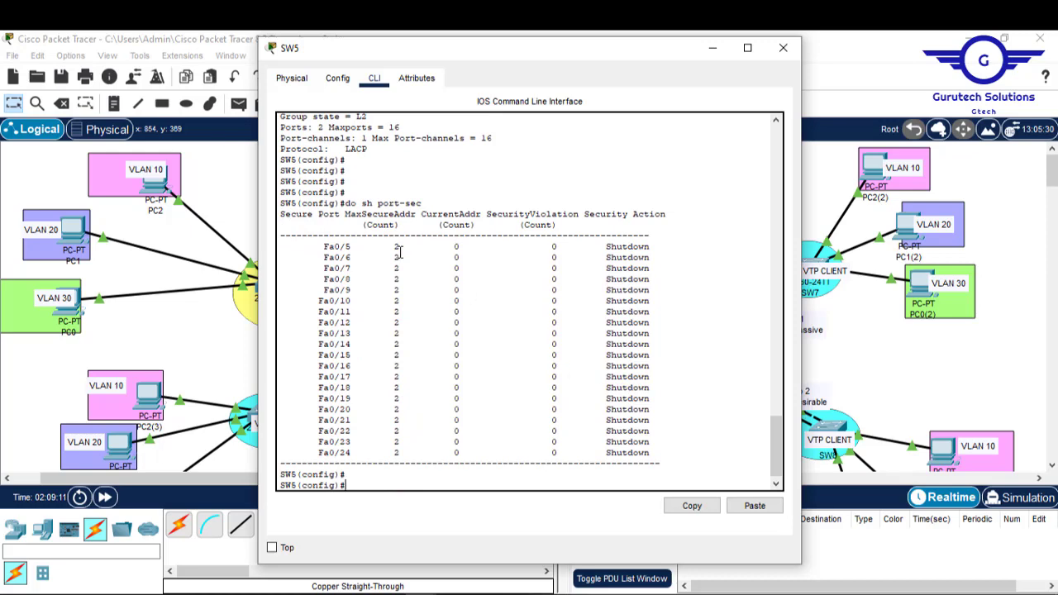
drag(775, 406, 664, 454)
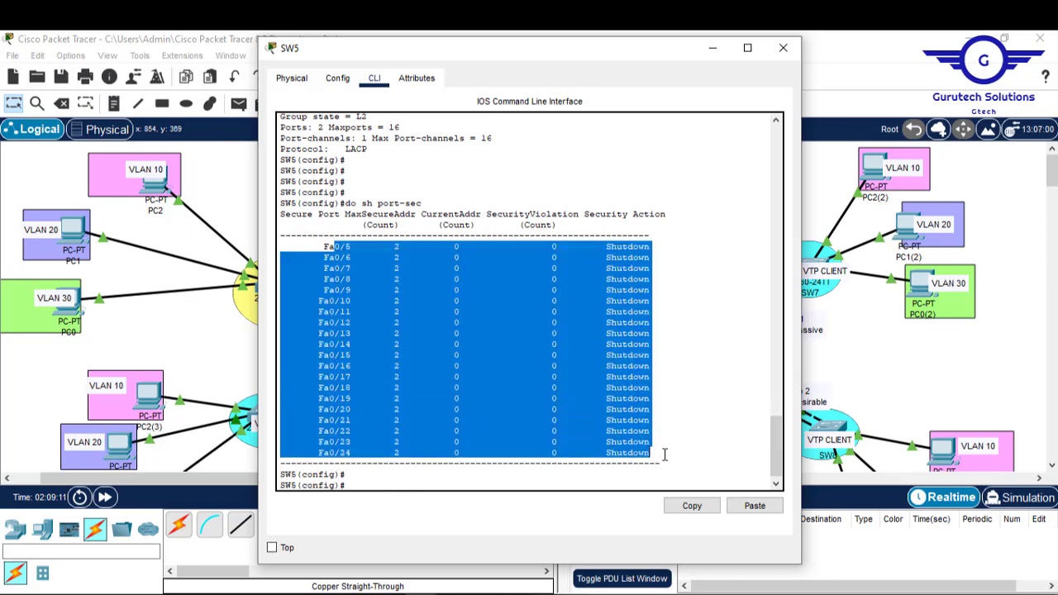
click(641, 344)
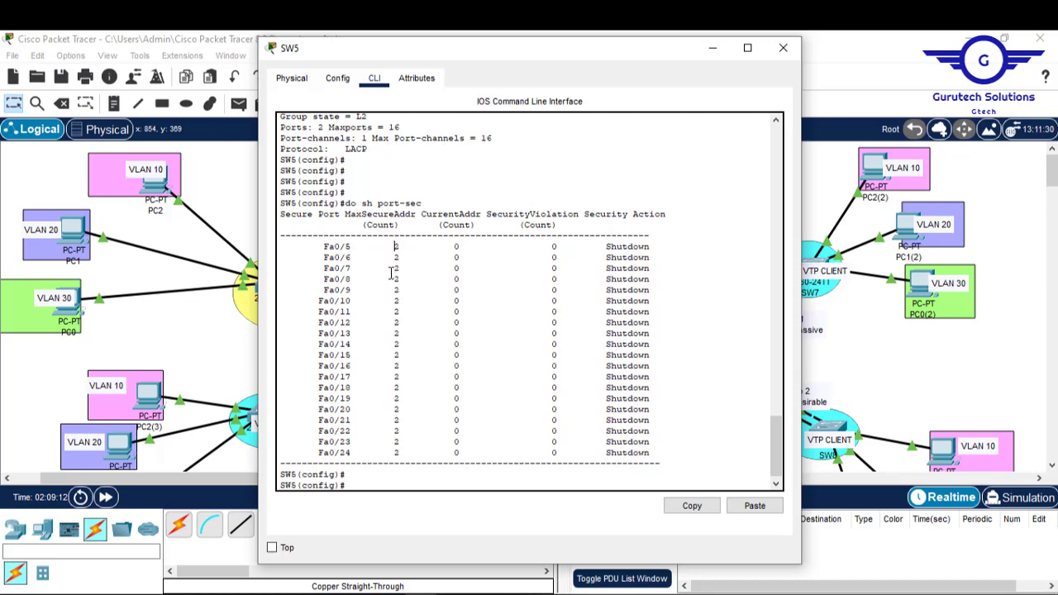
mouse_move(396, 247)
mouse_down()
mouse_move(393, 269)
mouse_move(394, 245)
mouse_up()
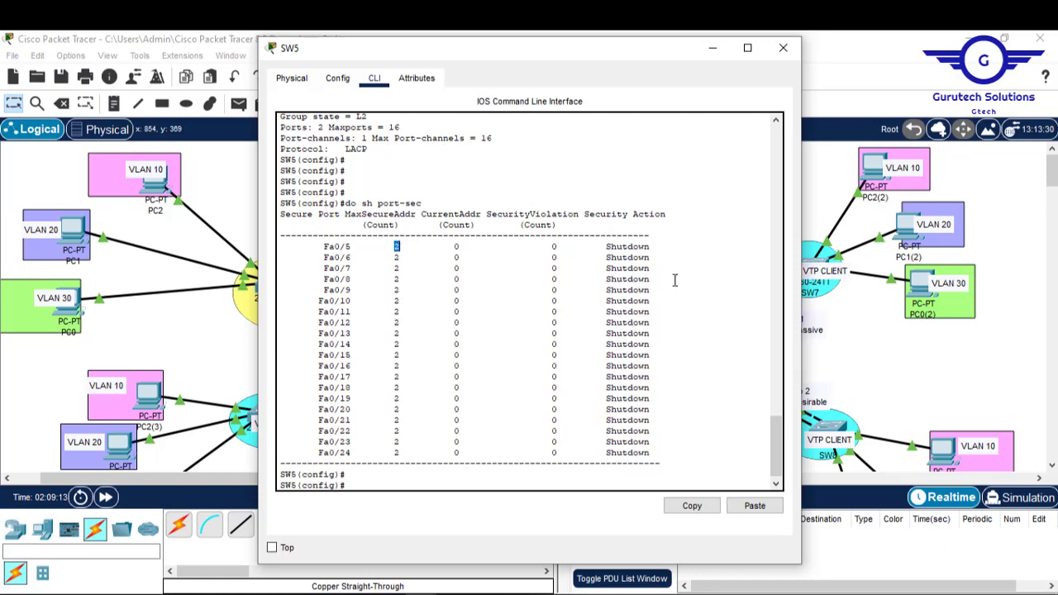
drag(603, 246, 627, 378)
click(783, 47)
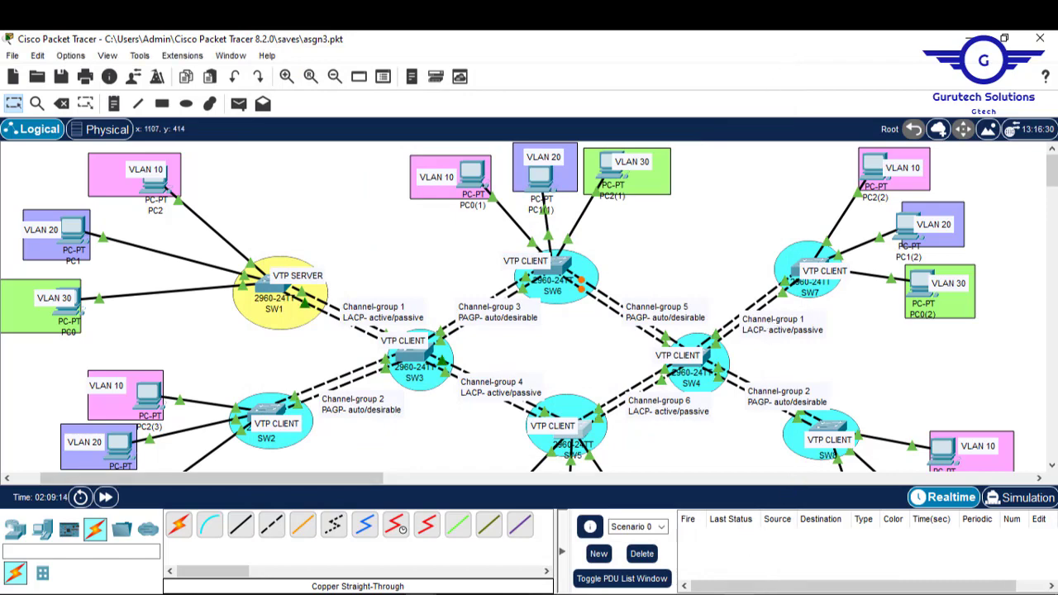
Scroll Mini Project.docx to review the Switchport Security and VLAN sections, then switch to Routing.pptx
click(612, 594)
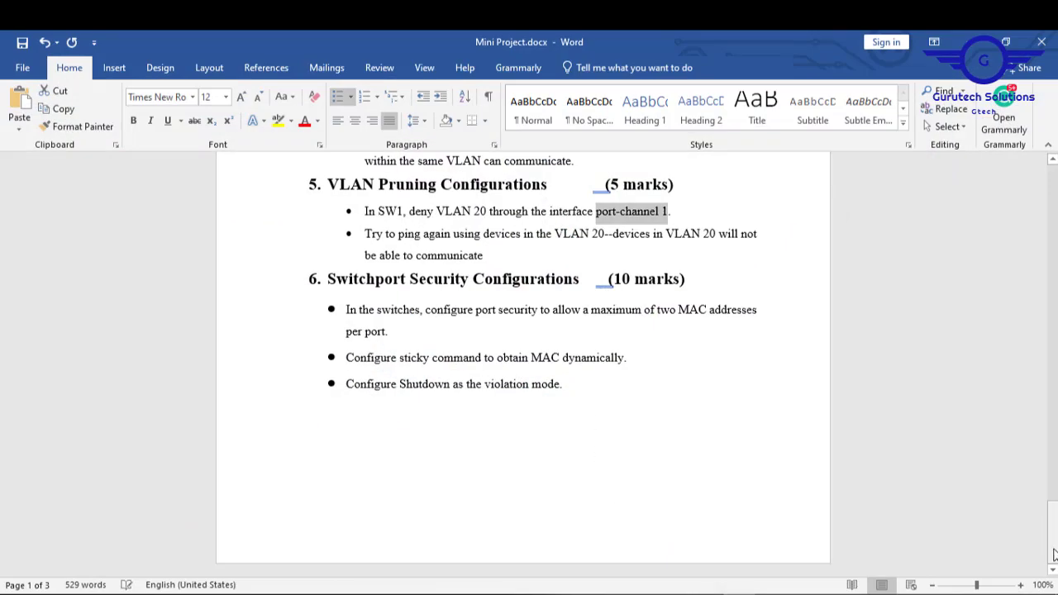
drag(1054, 556, 1038, 226)
drag(1055, 288, 1053, 460)
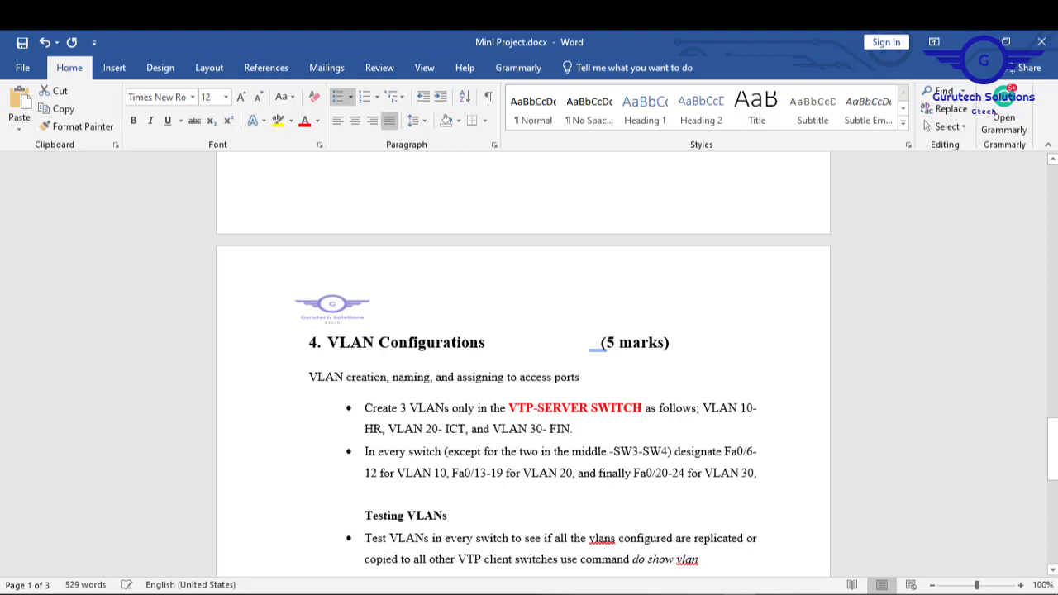
key(alt+Tab)
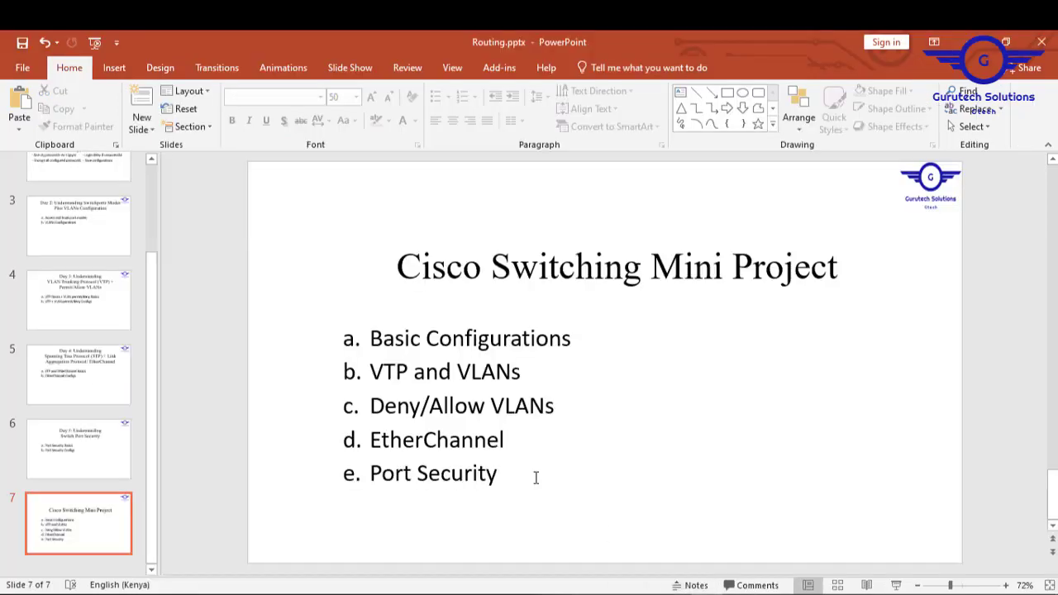
drag(532, 493, 344, 320)
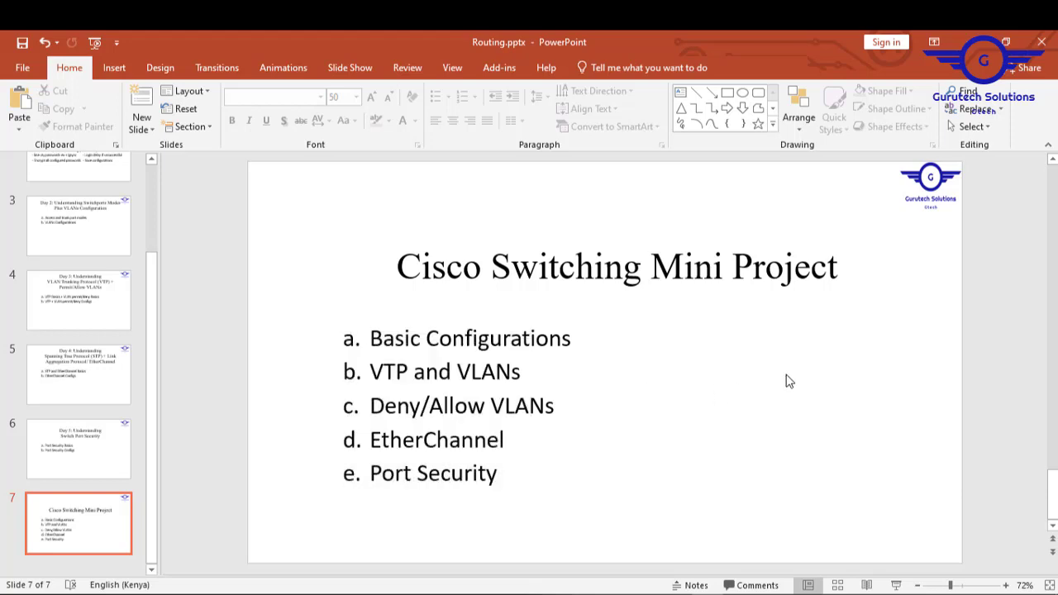